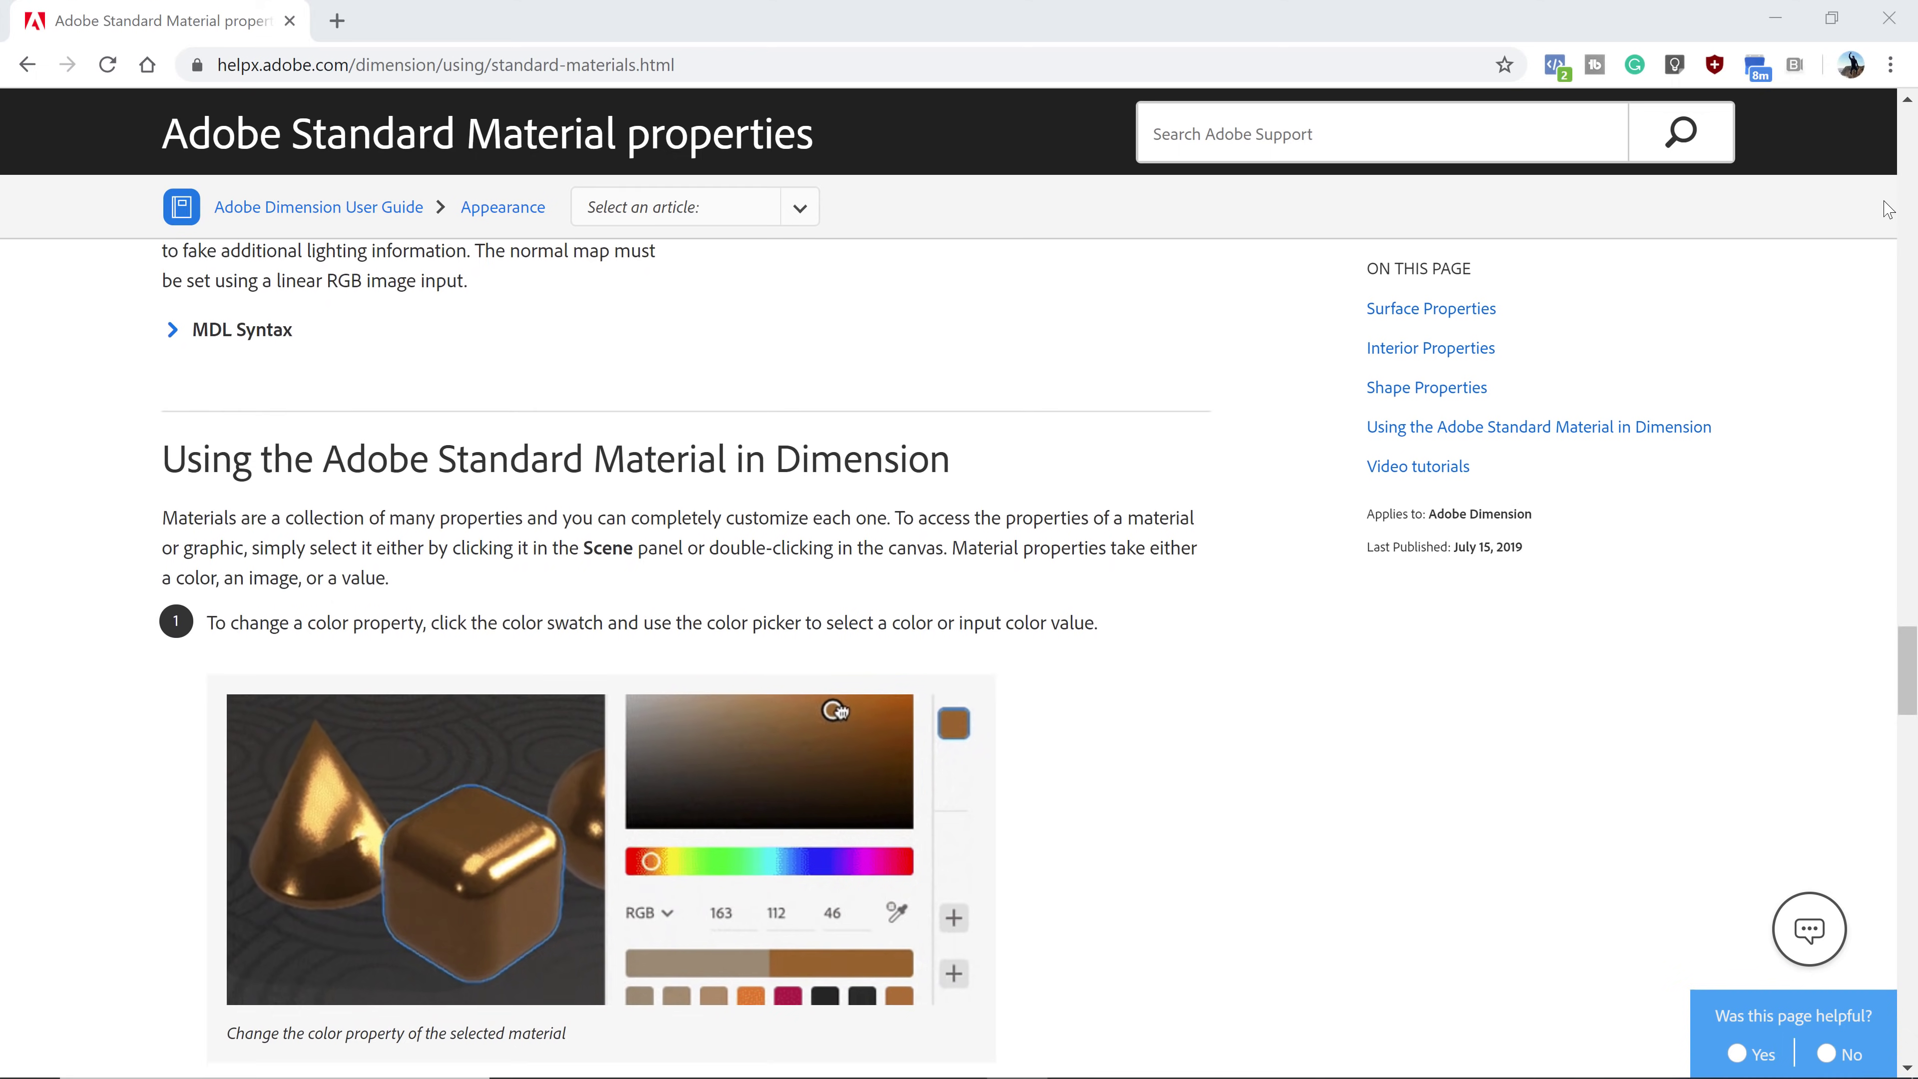
scroll(1889, 208, down, 8)
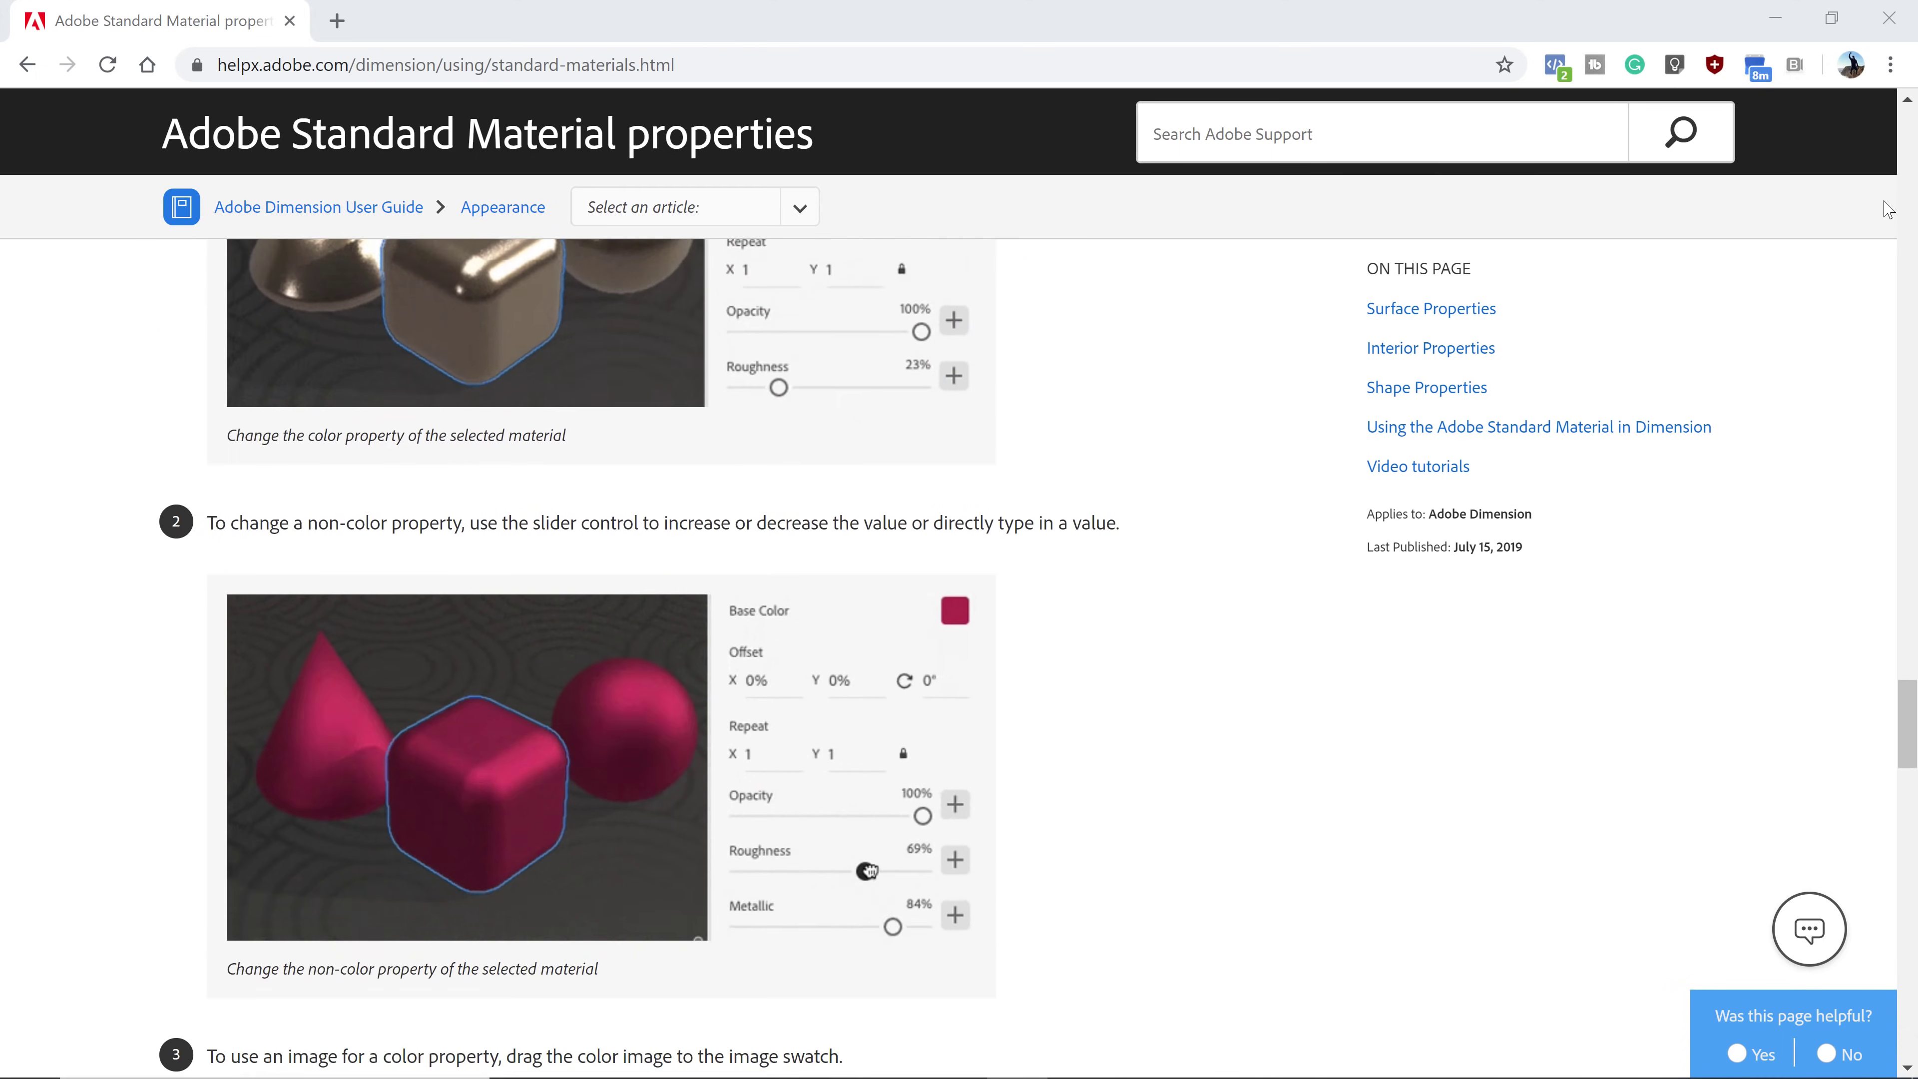
scroll(1888, 210, down, 8)
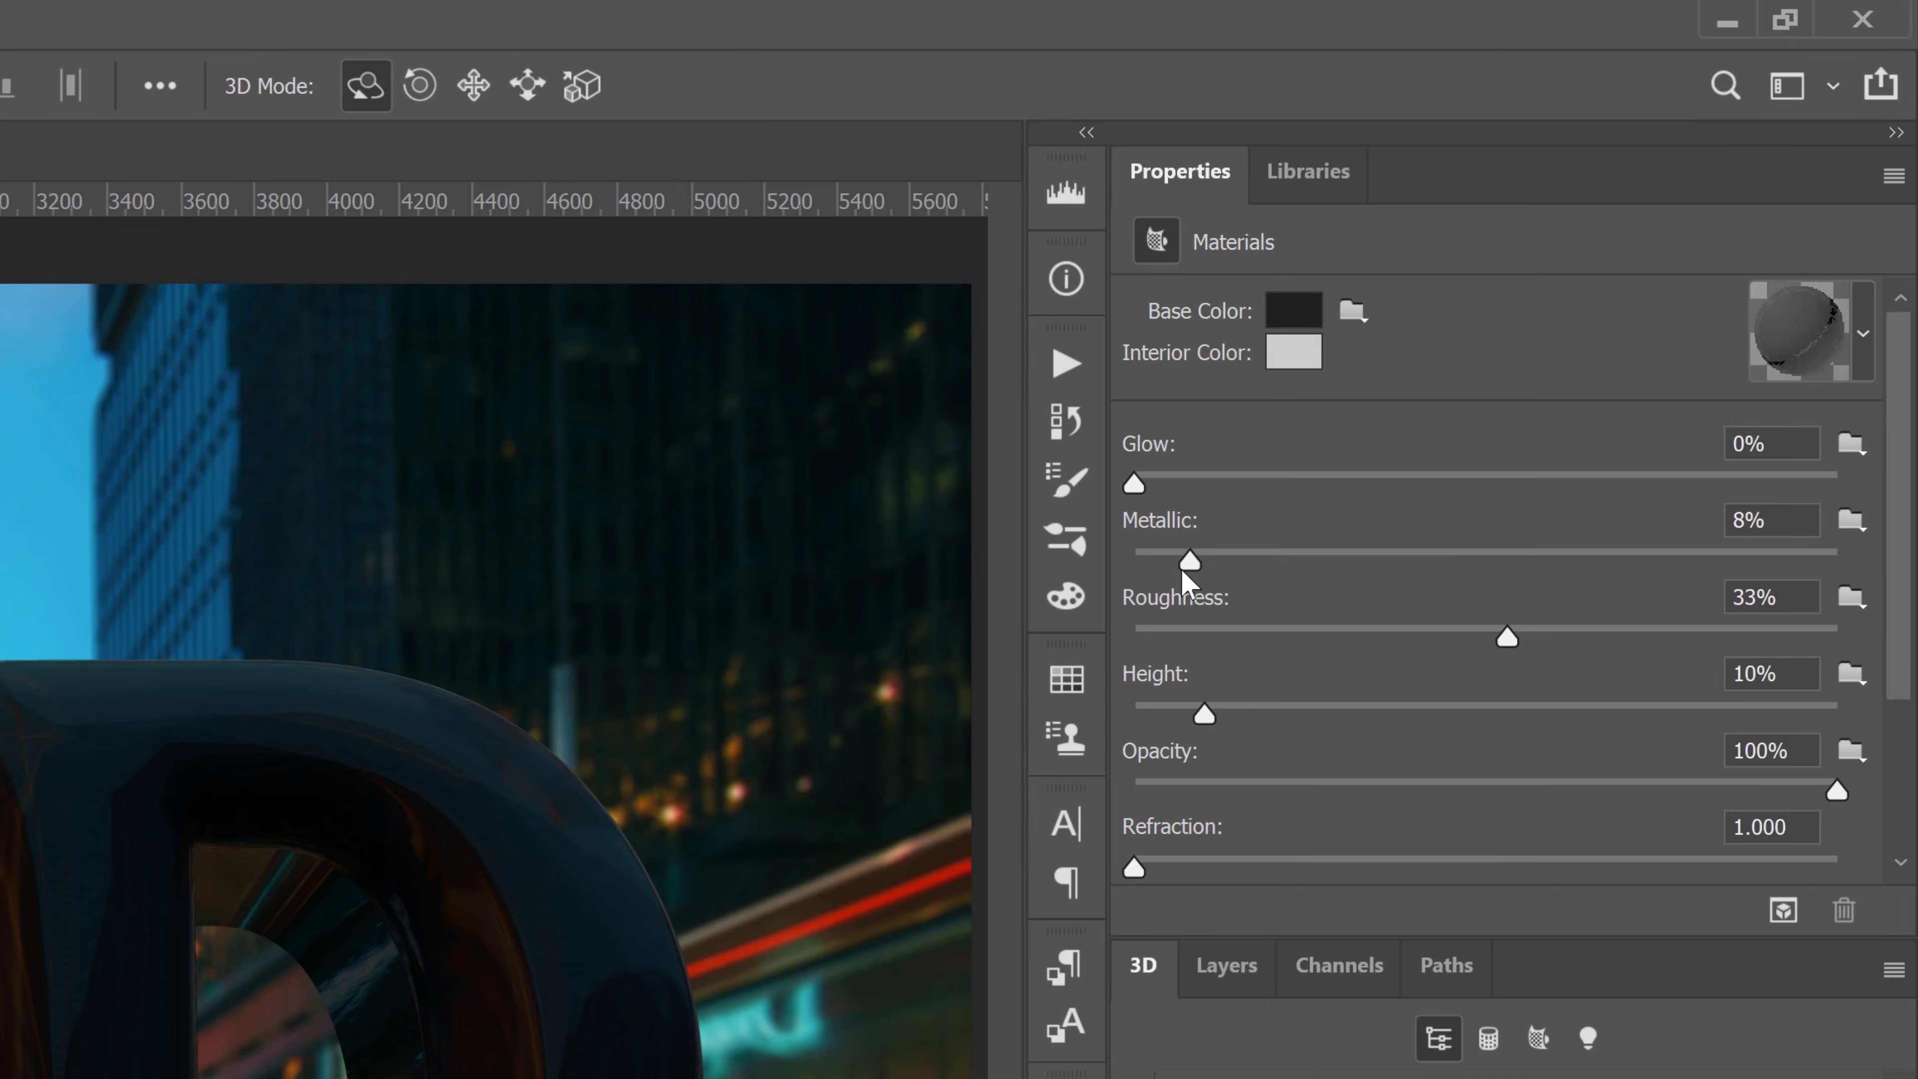
Raise the Metallic value of the 3D lettering's material
drag(1184, 560, 1881, 597)
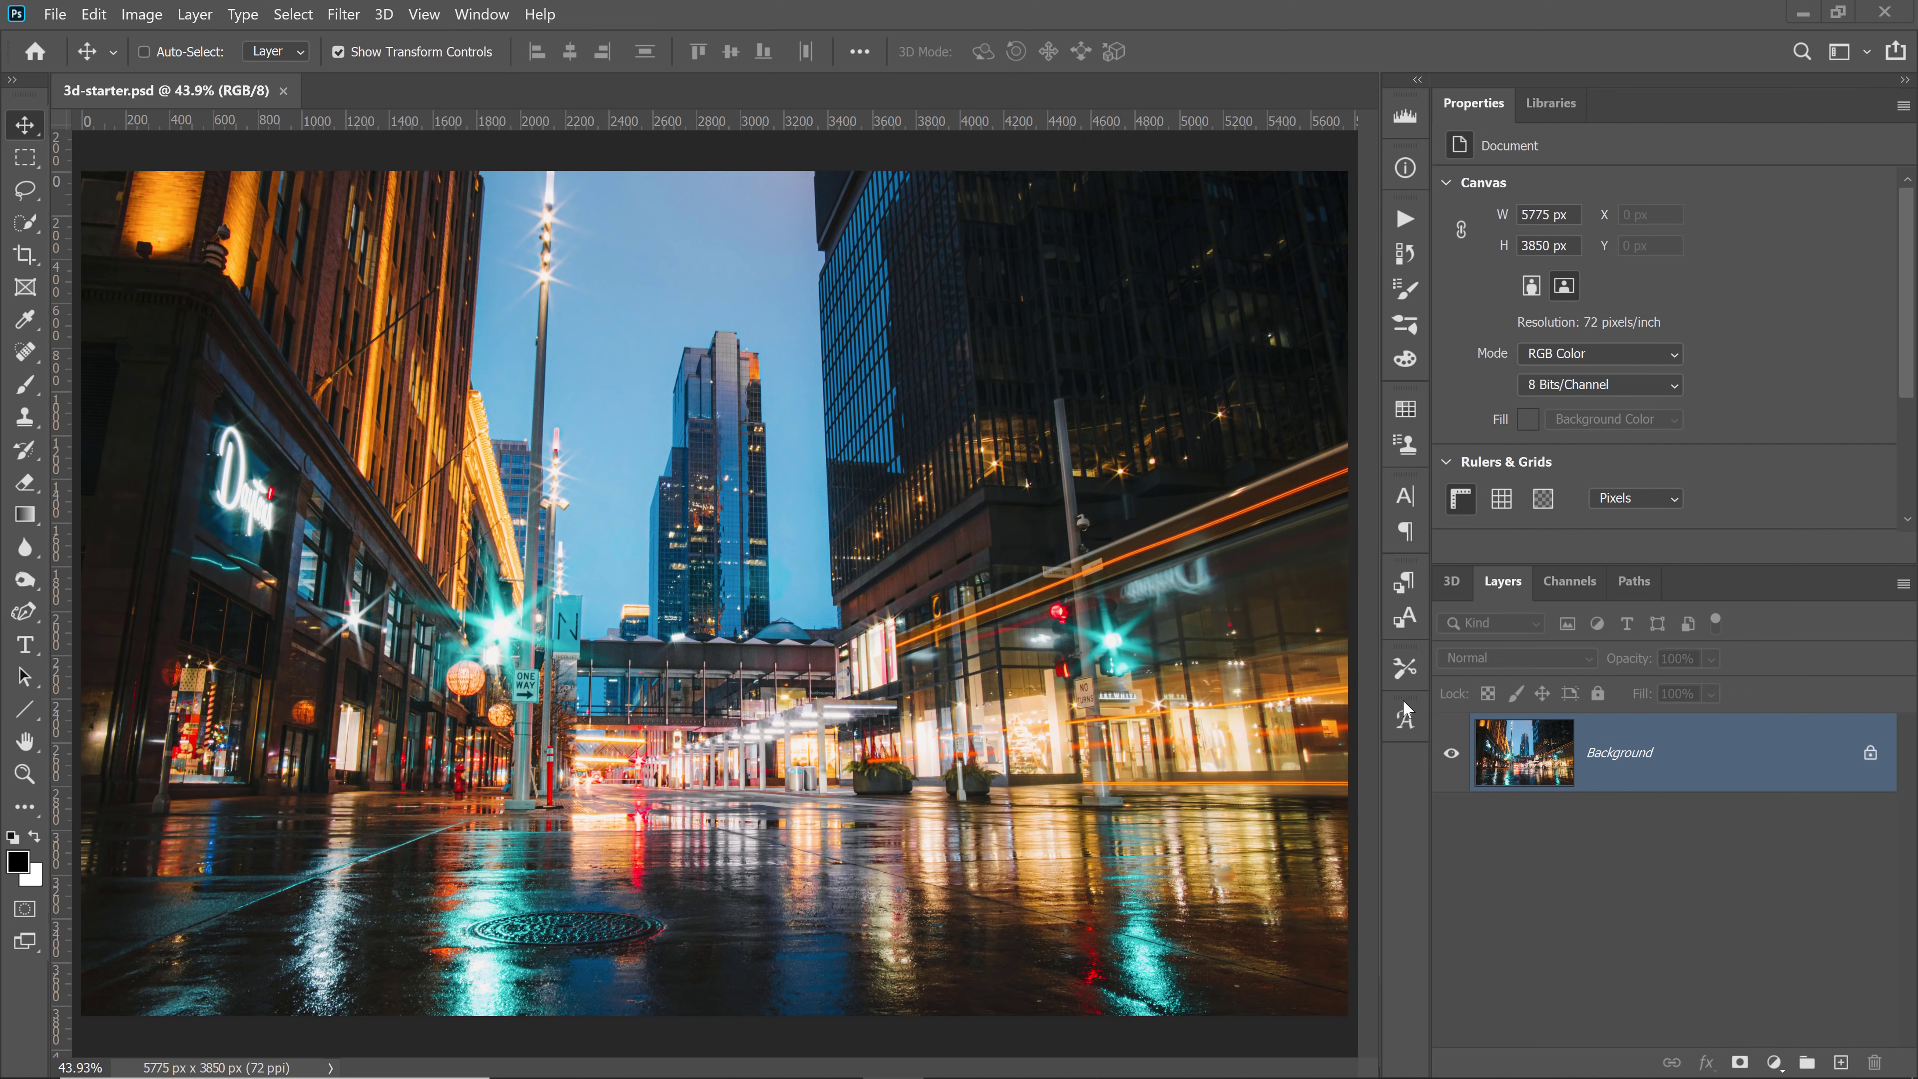
Convert the Background layer to a Smart Object
right_click(1728, 750)
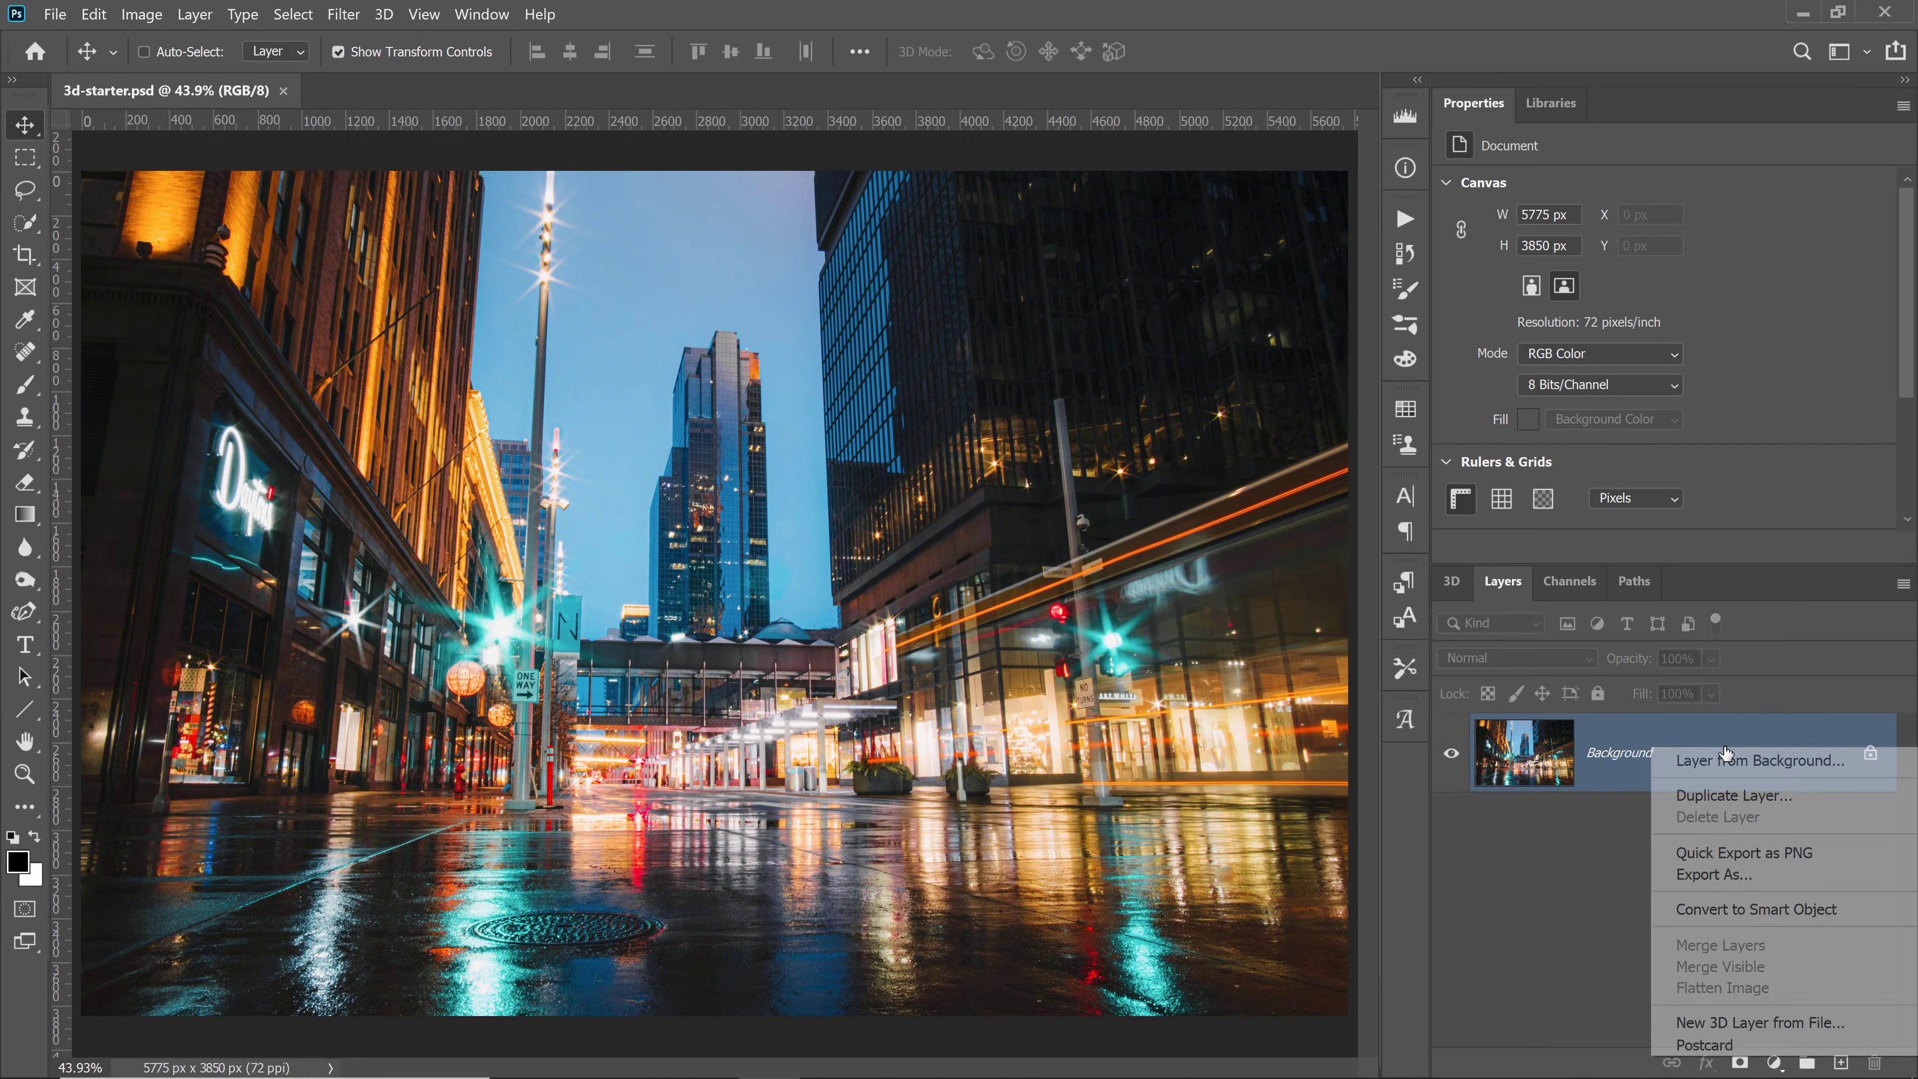
click(1755, 910)
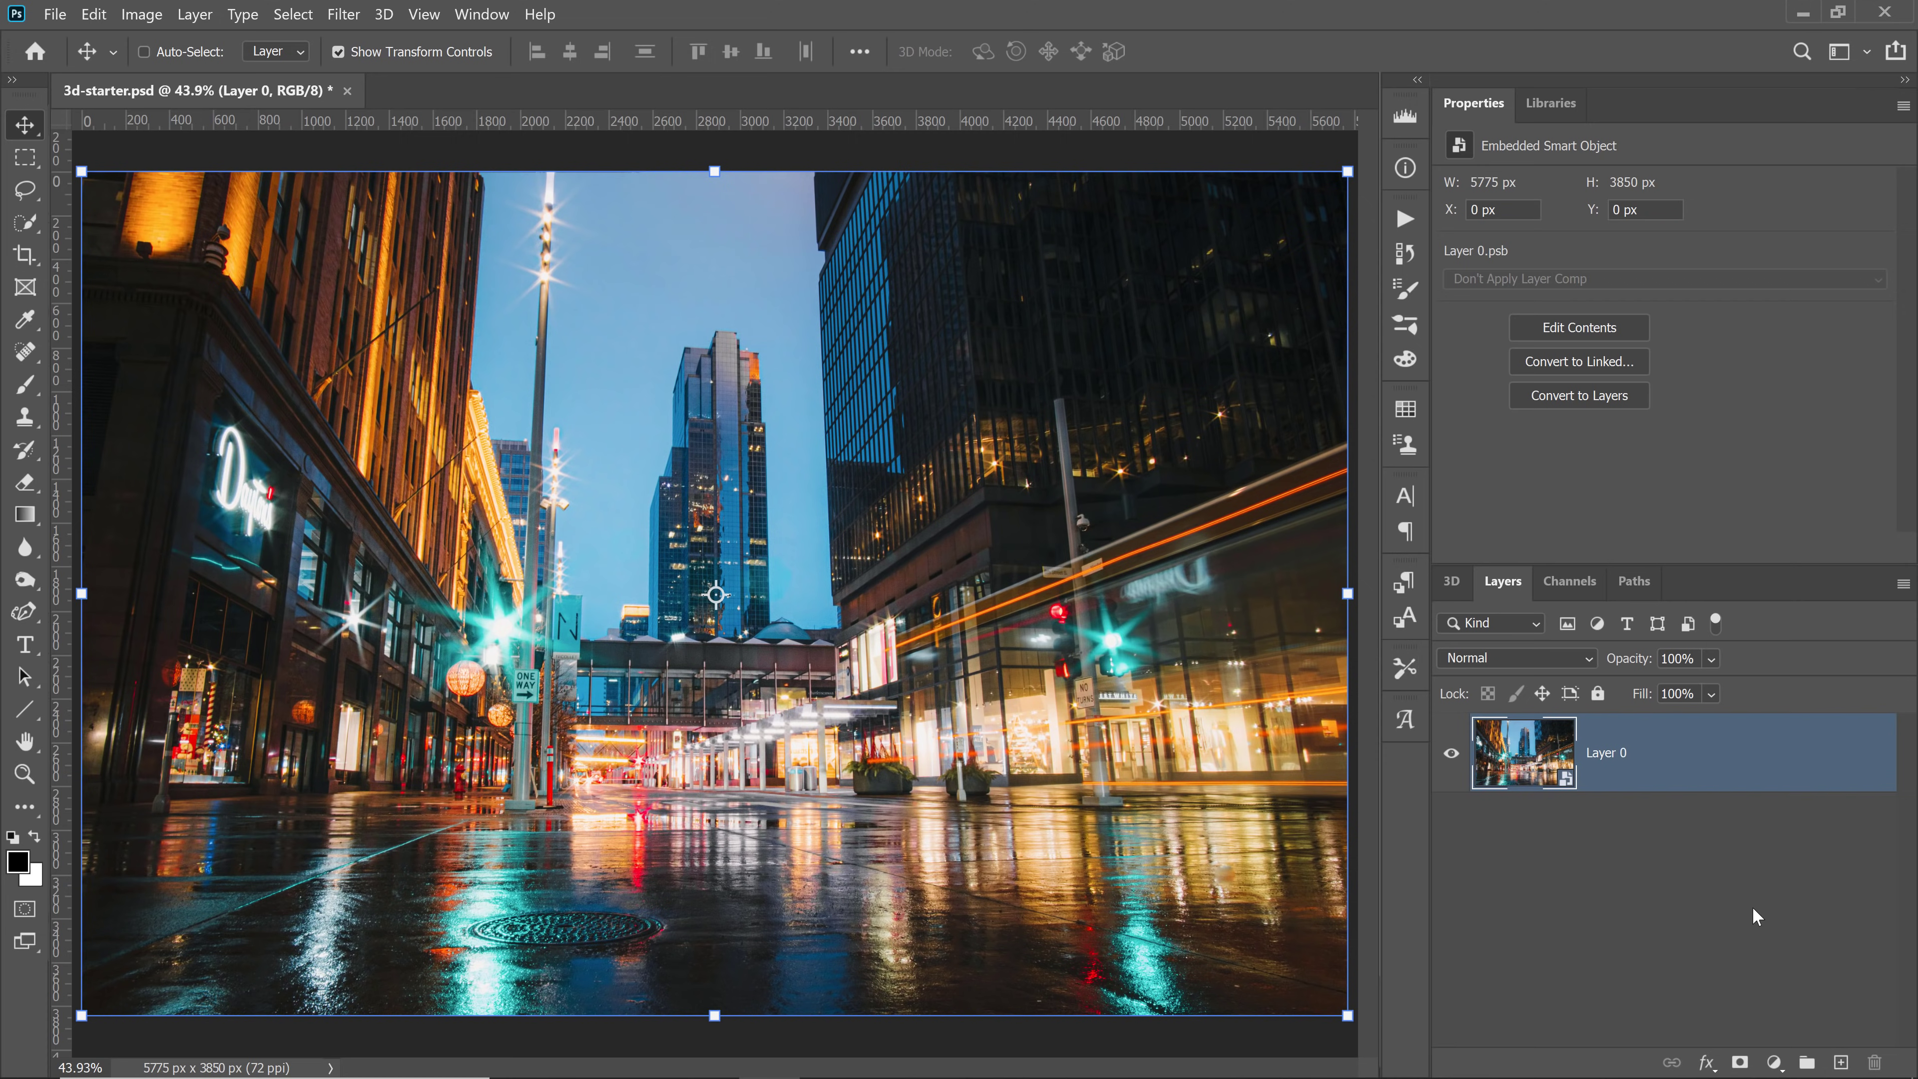
Start the Camera Raw filter, correct the street photo's perspective with the Auto Upright transform, and compare it with the uncorrected view
click(346, 17)
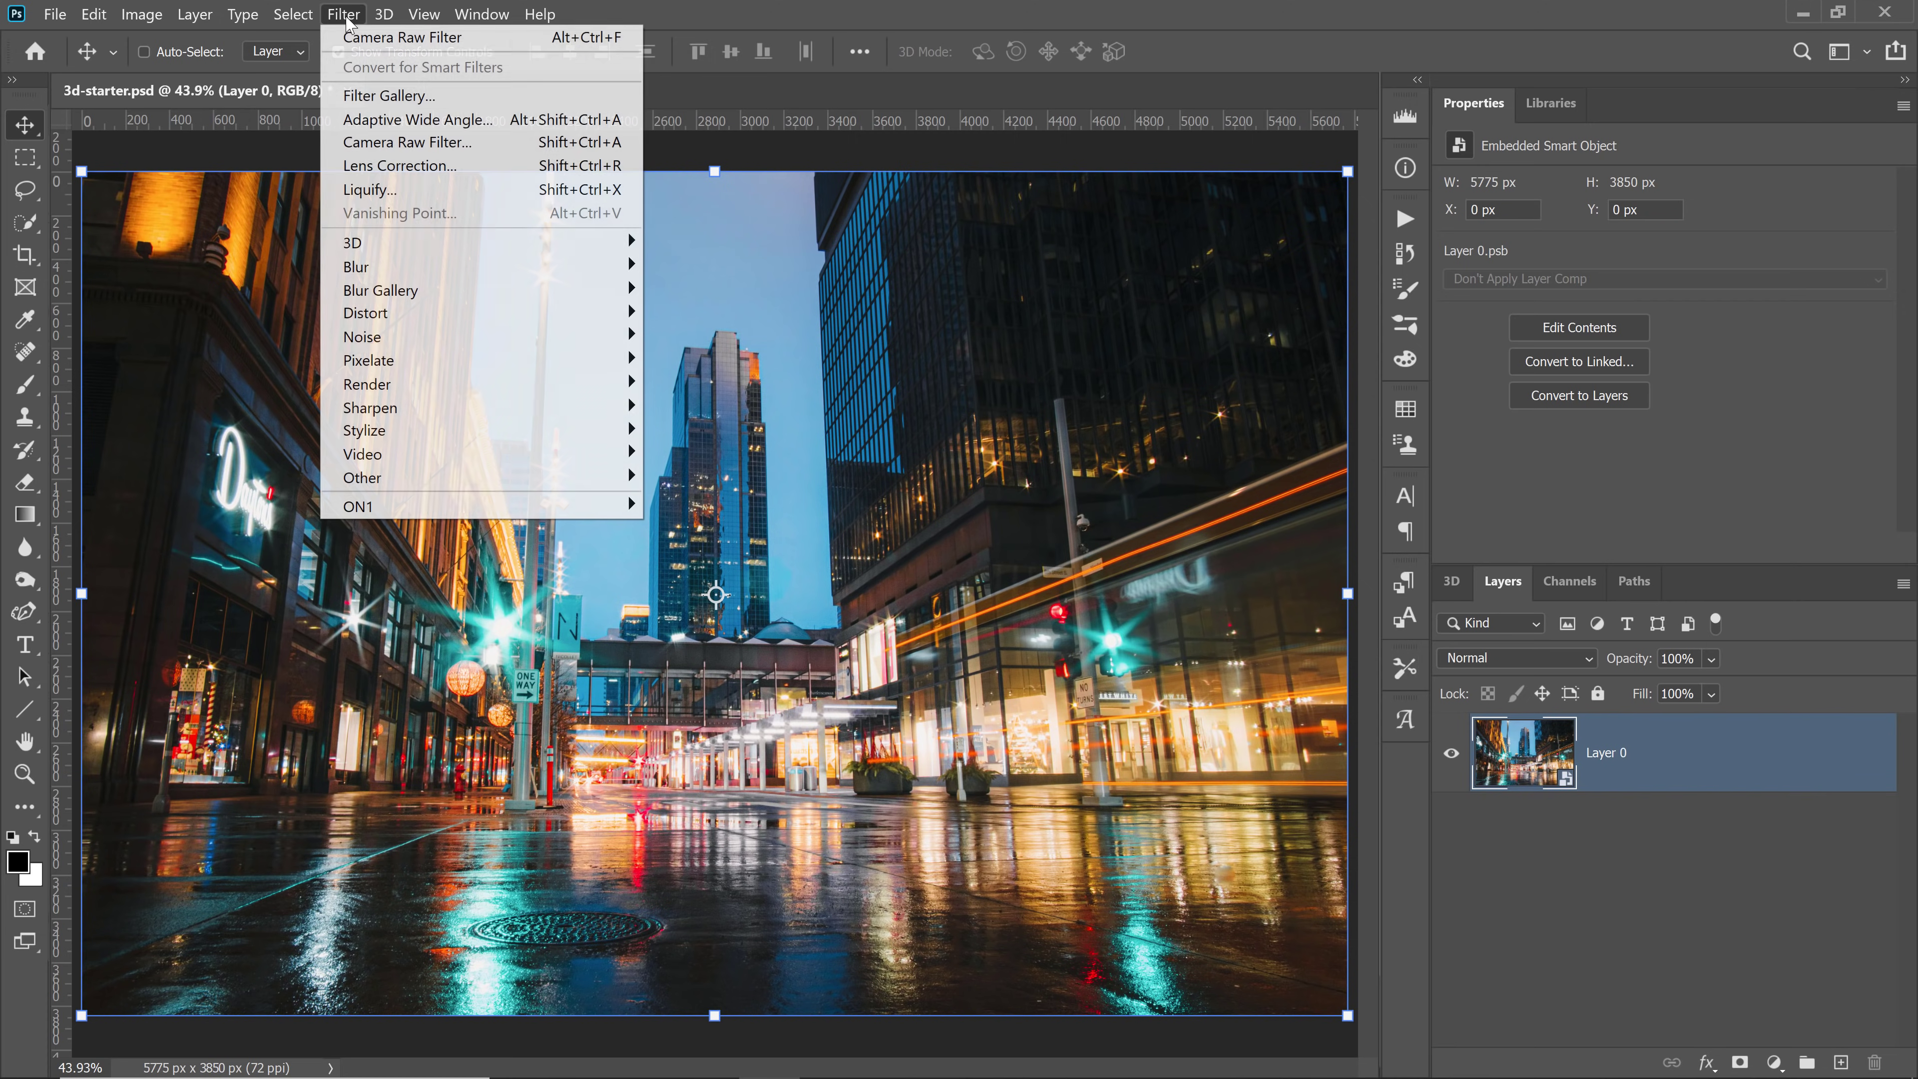
click(505, 149)
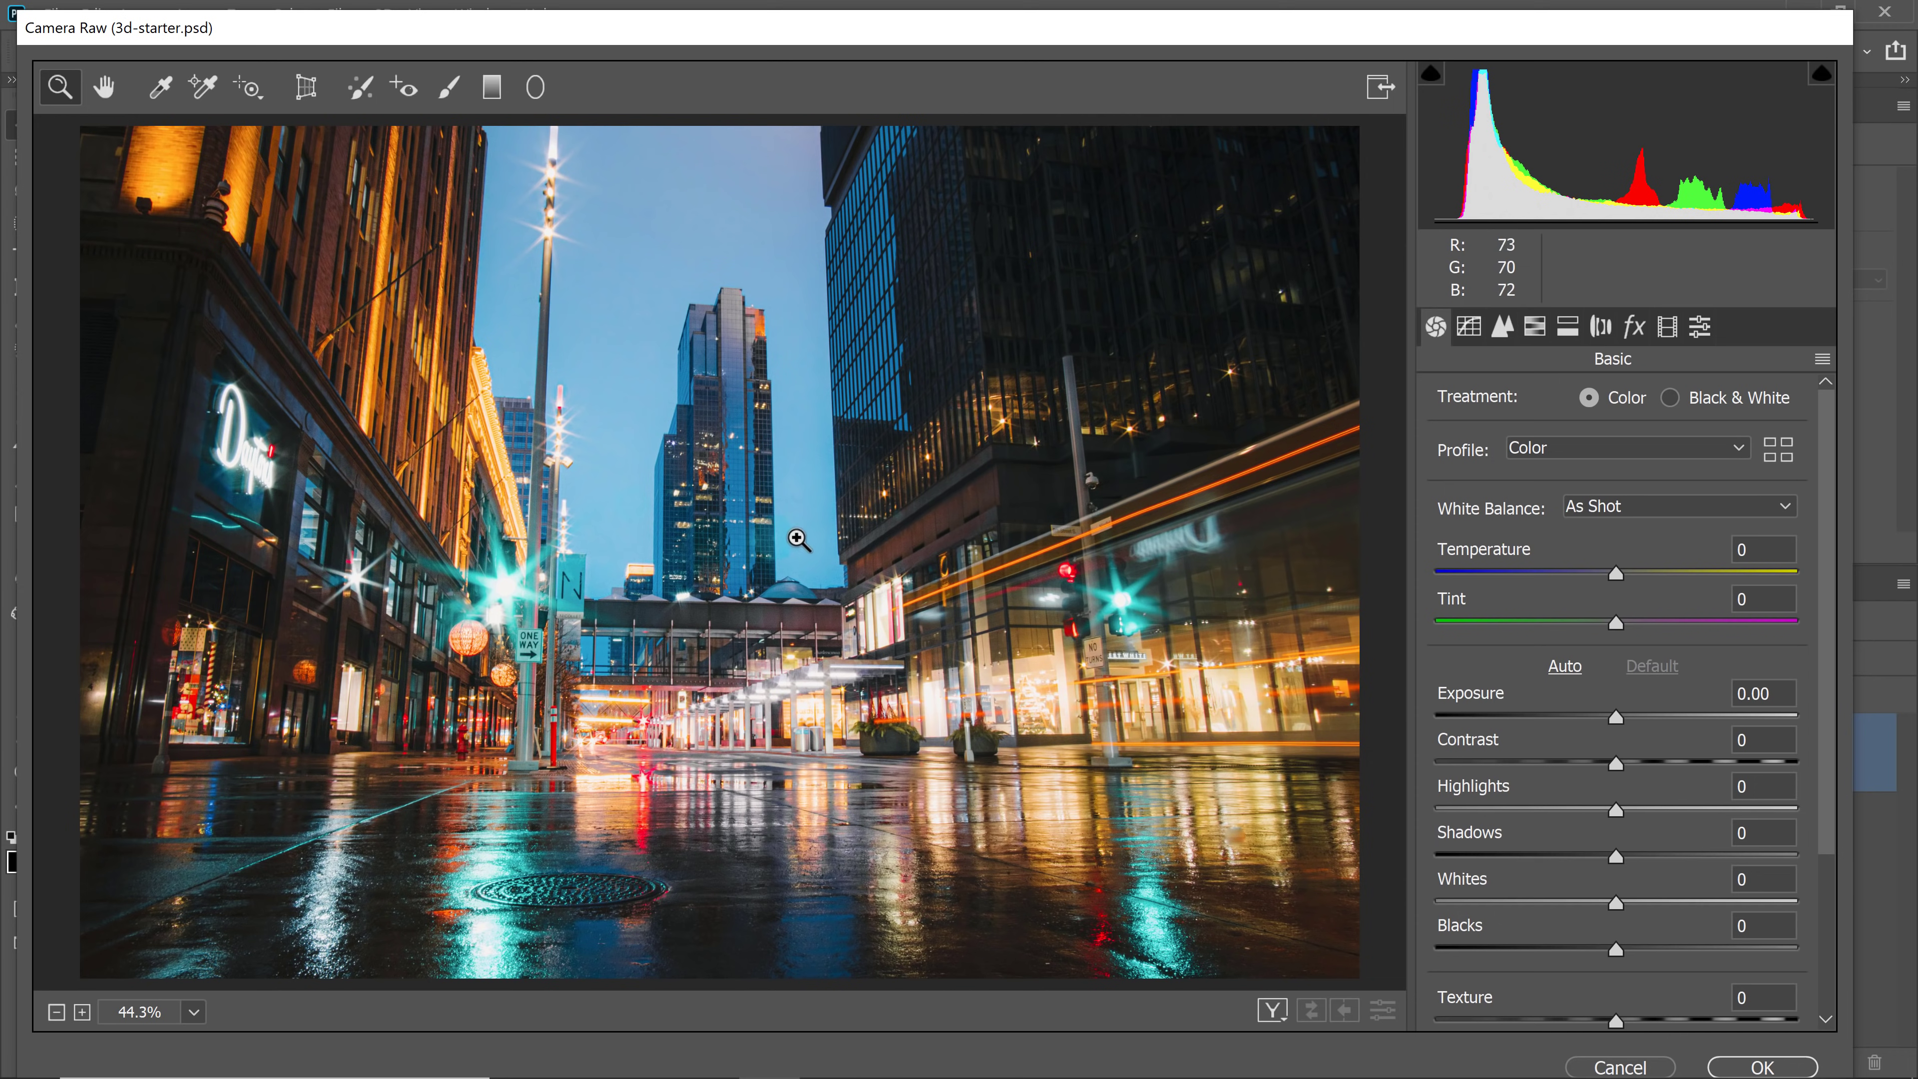
click(305, 100)
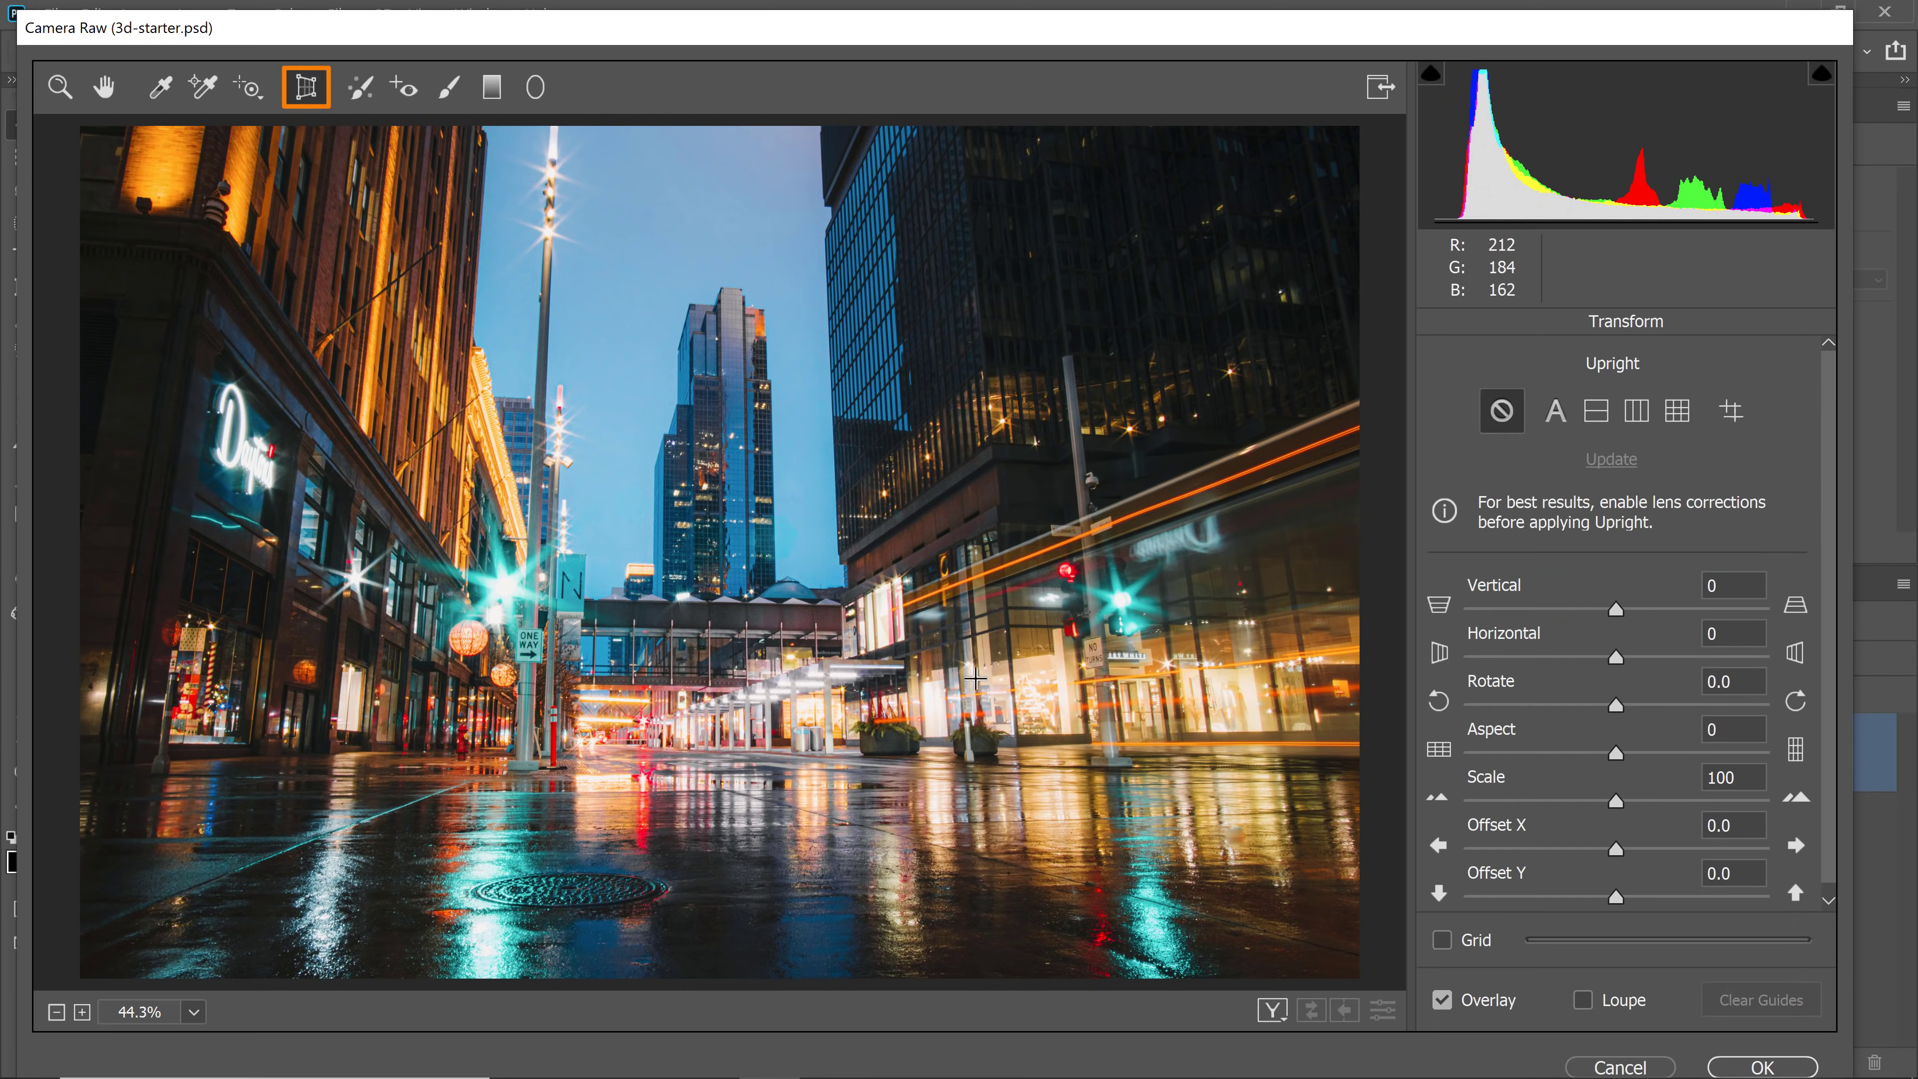
click(1554, 412)
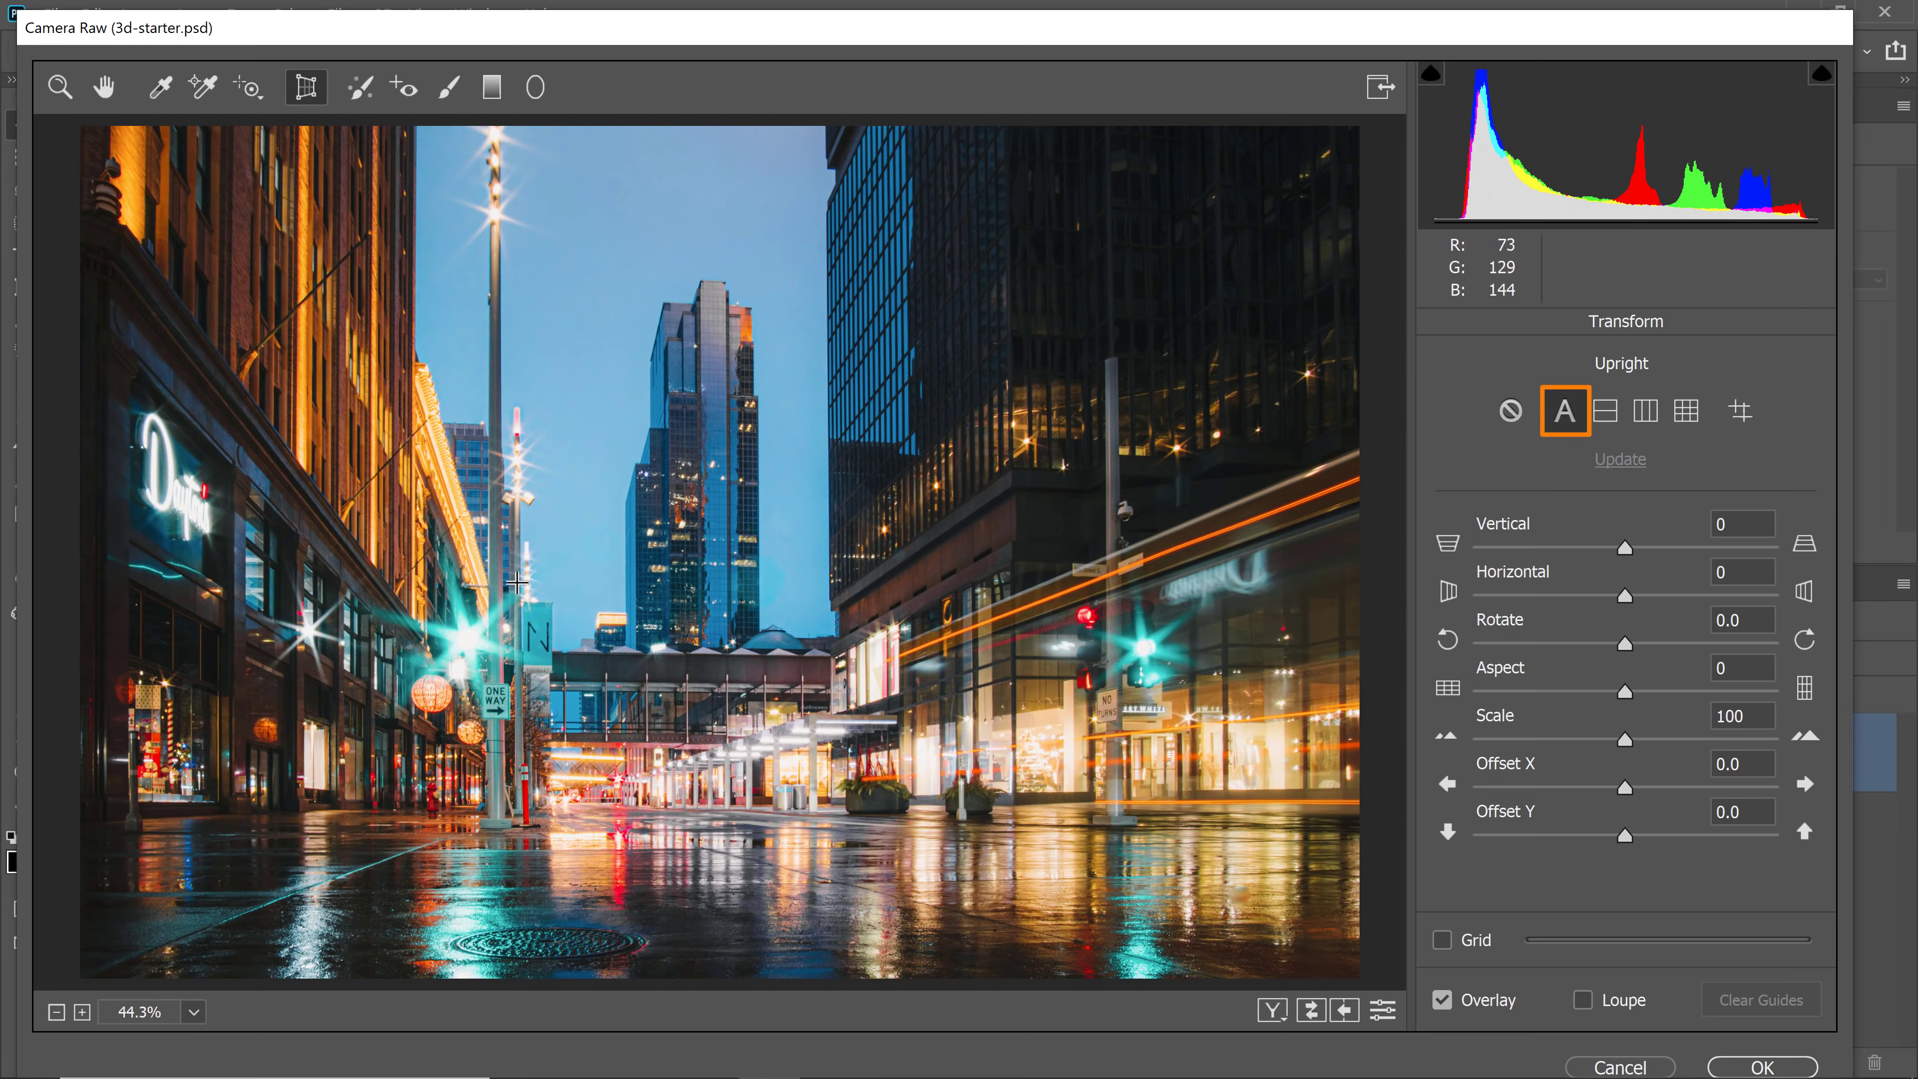
click(1384, 1012)
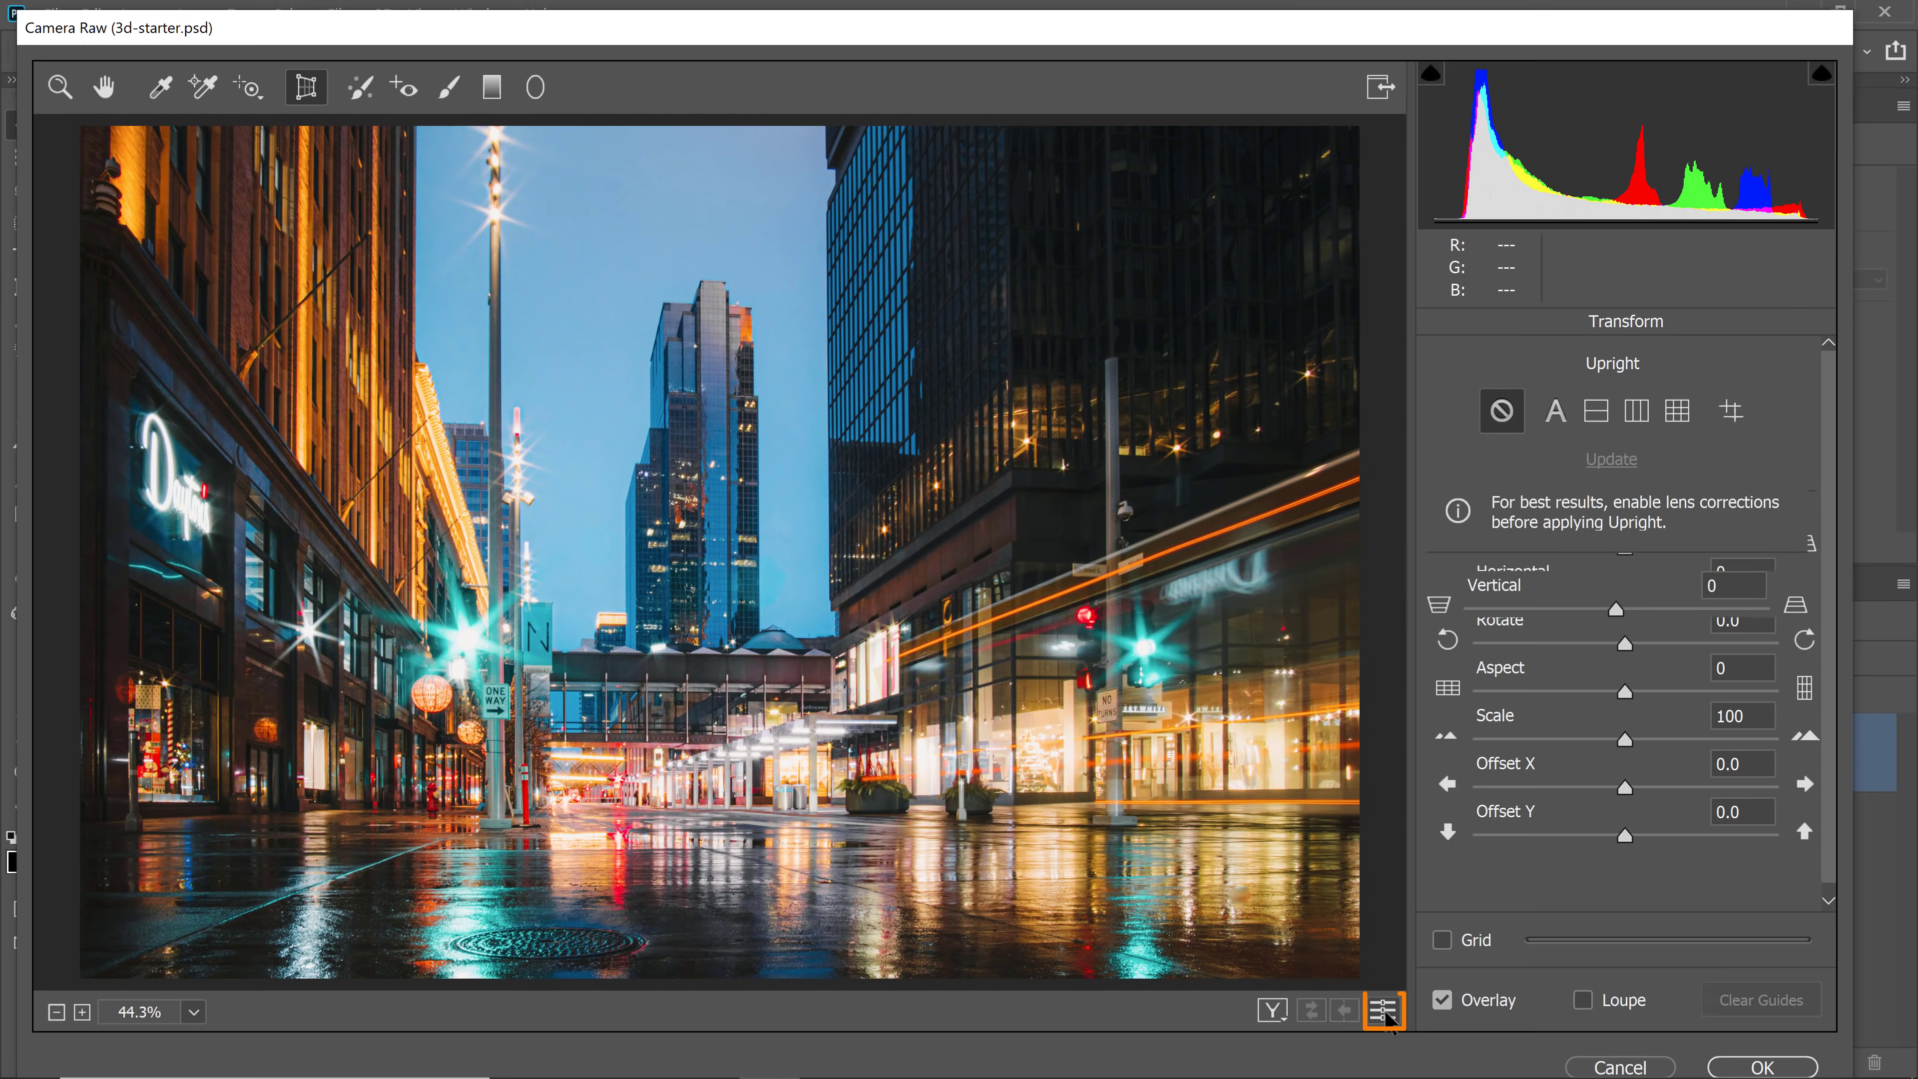
click(1385, 1013)
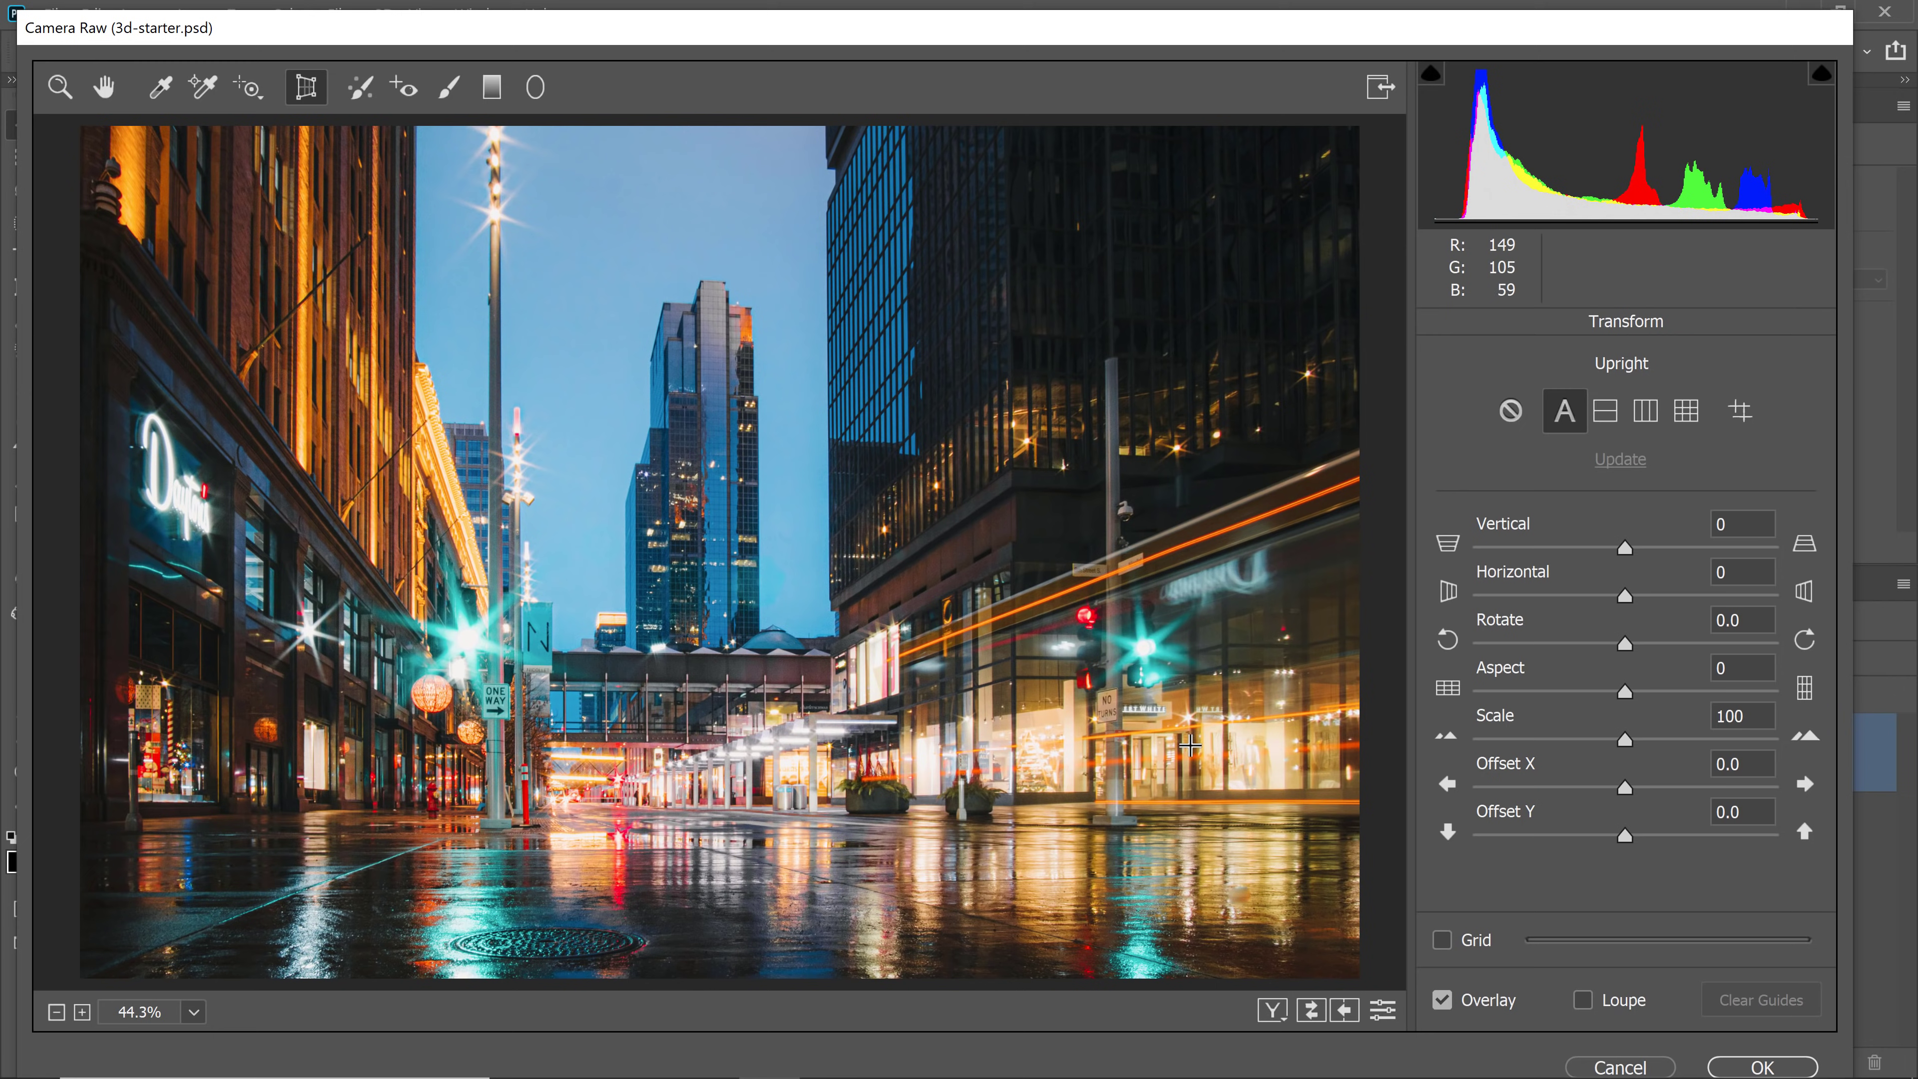
In the Basic adjustments, set Contrast to +23, Texture to +15 and Vibrance to +33
click(60, 87)
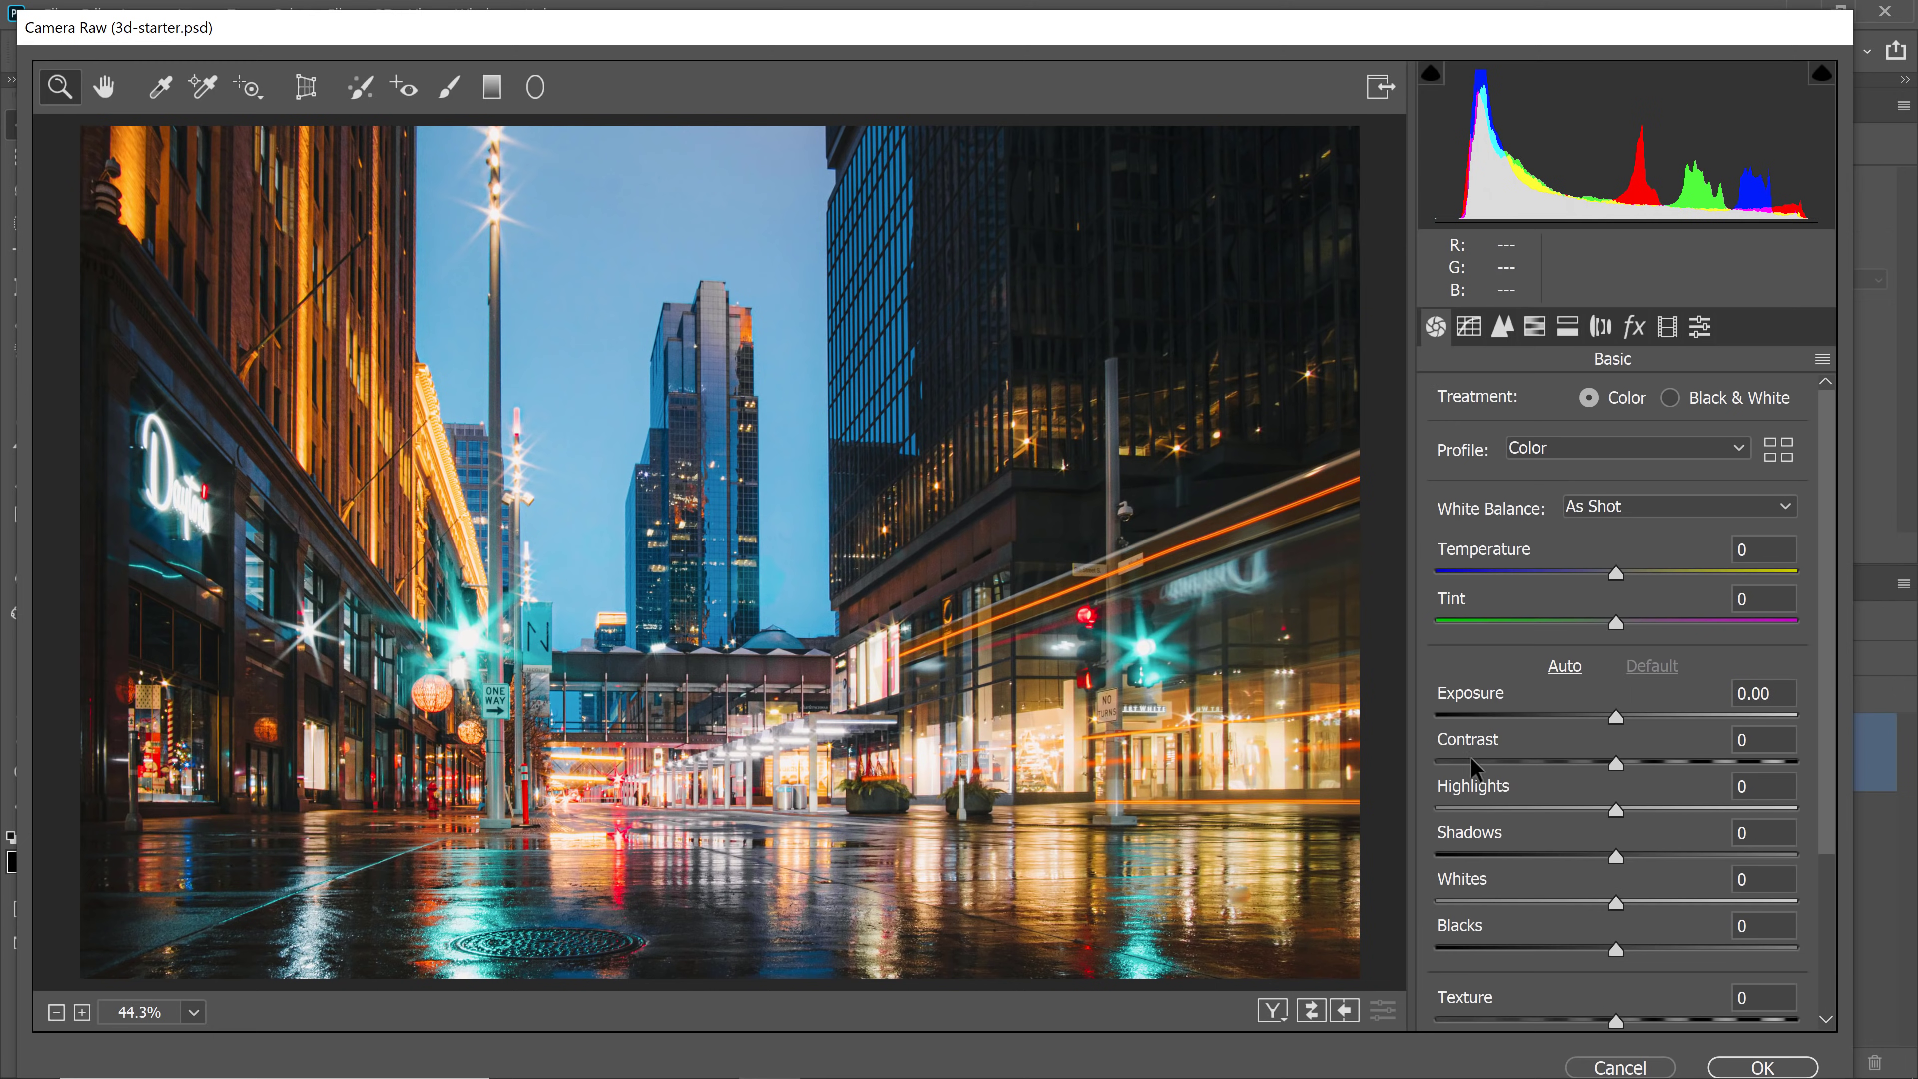
scroll(1831, 609, down, 4)
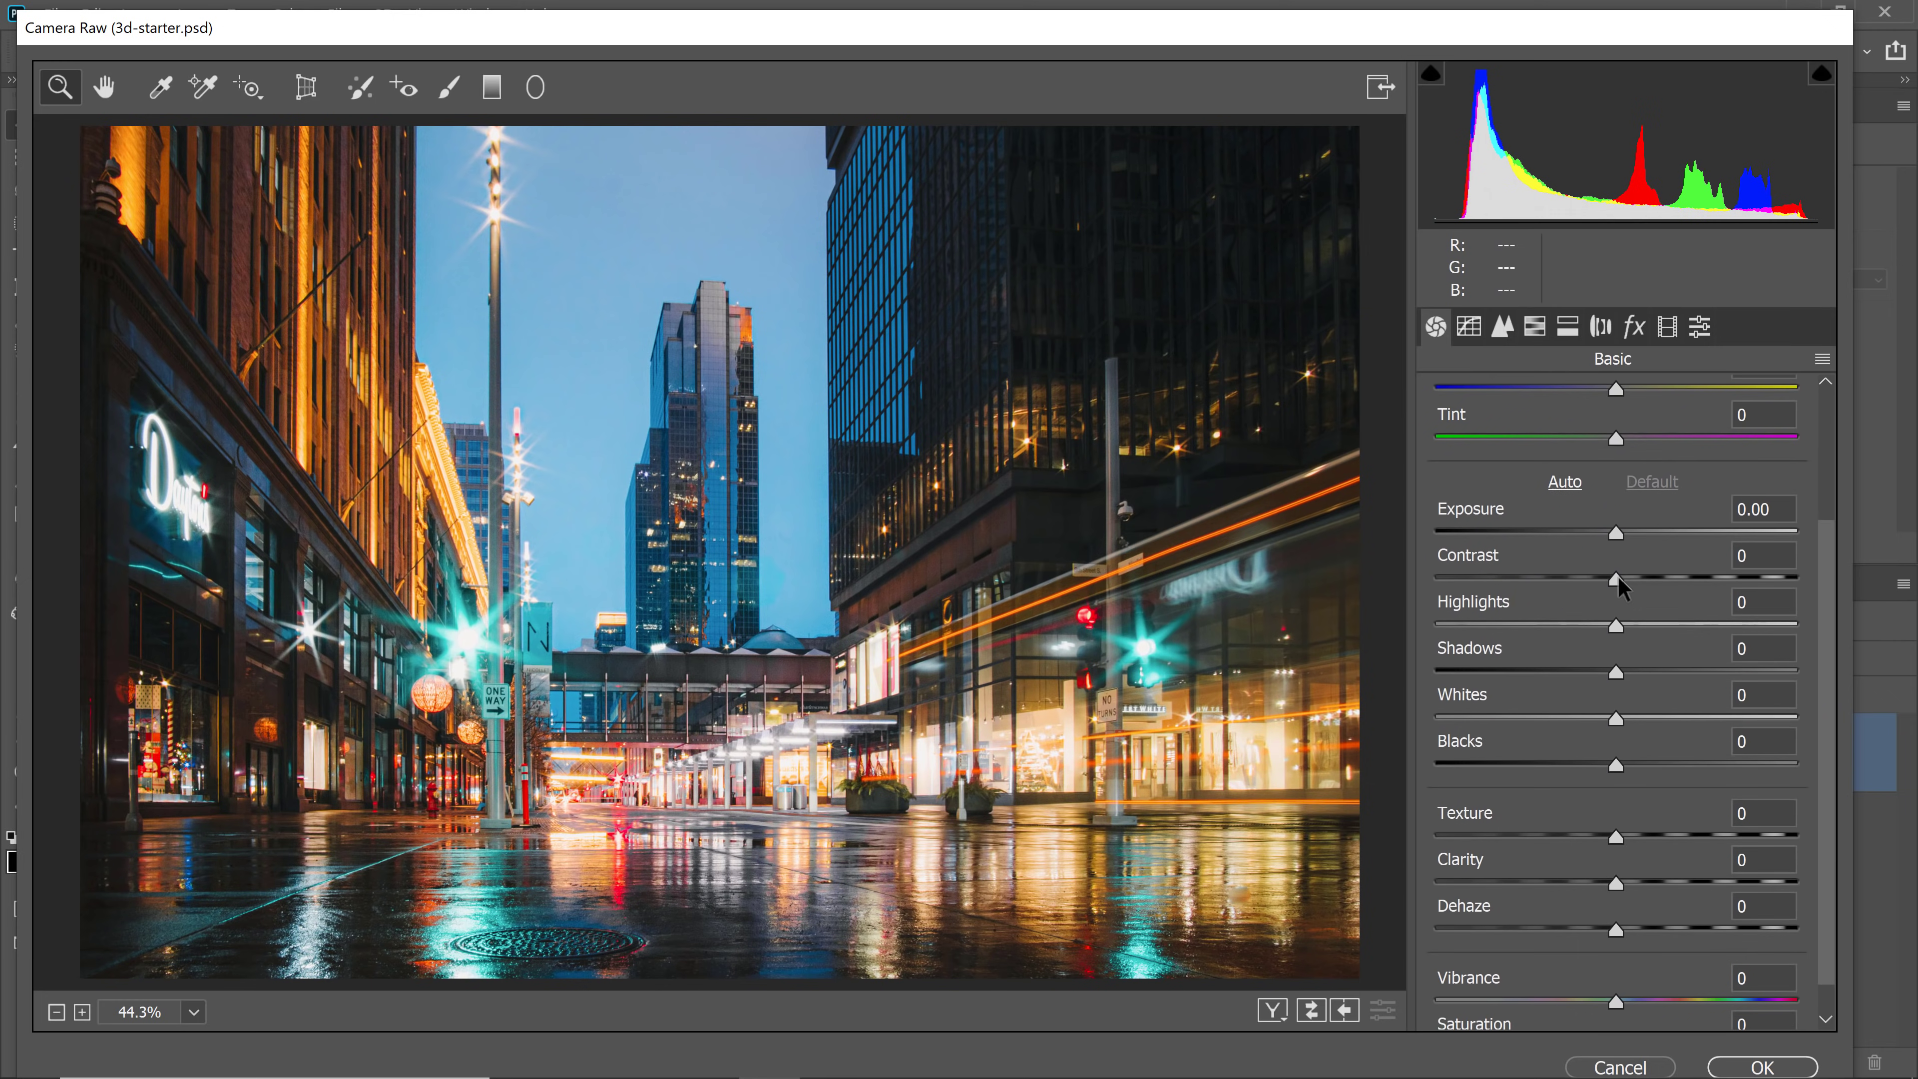
drag(1617, 576, 1661, 603)
scroll(1818, 703, down, 1)
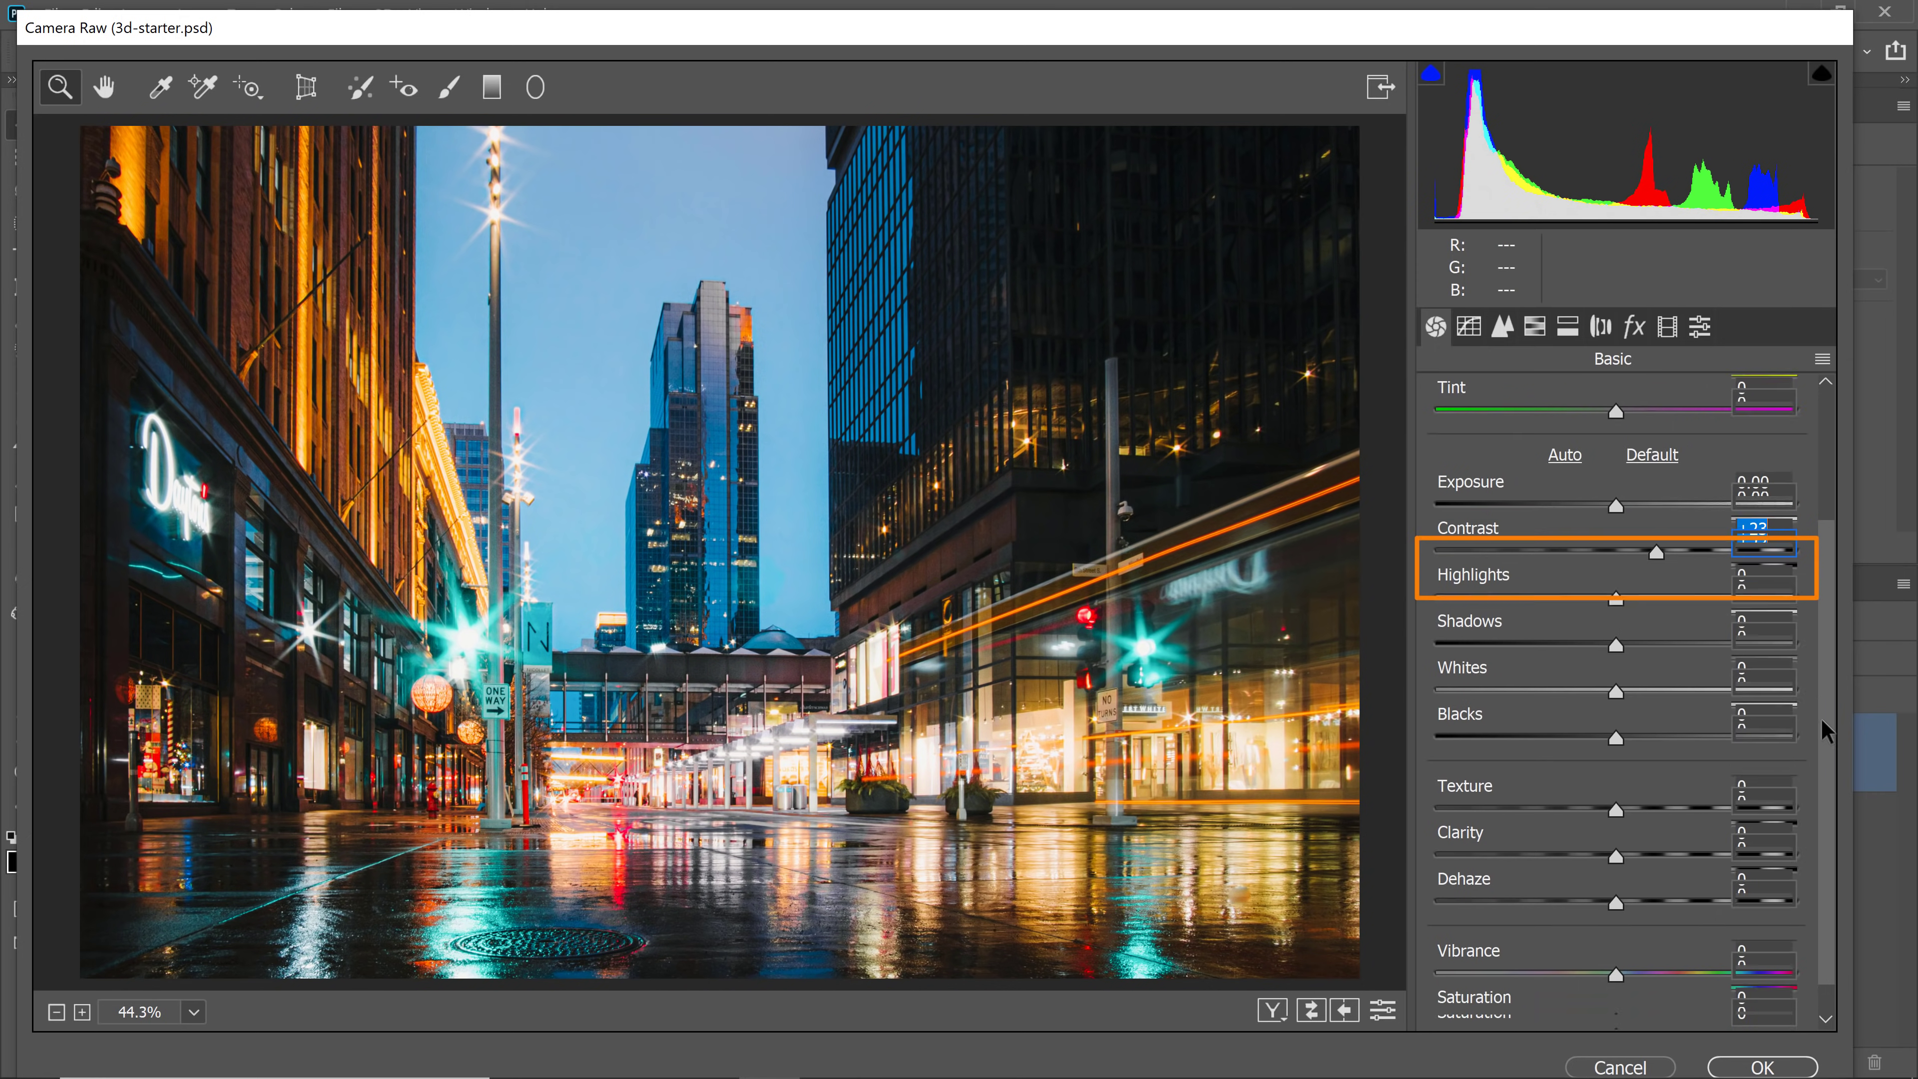
drag(1621, 792, 1644, 795)
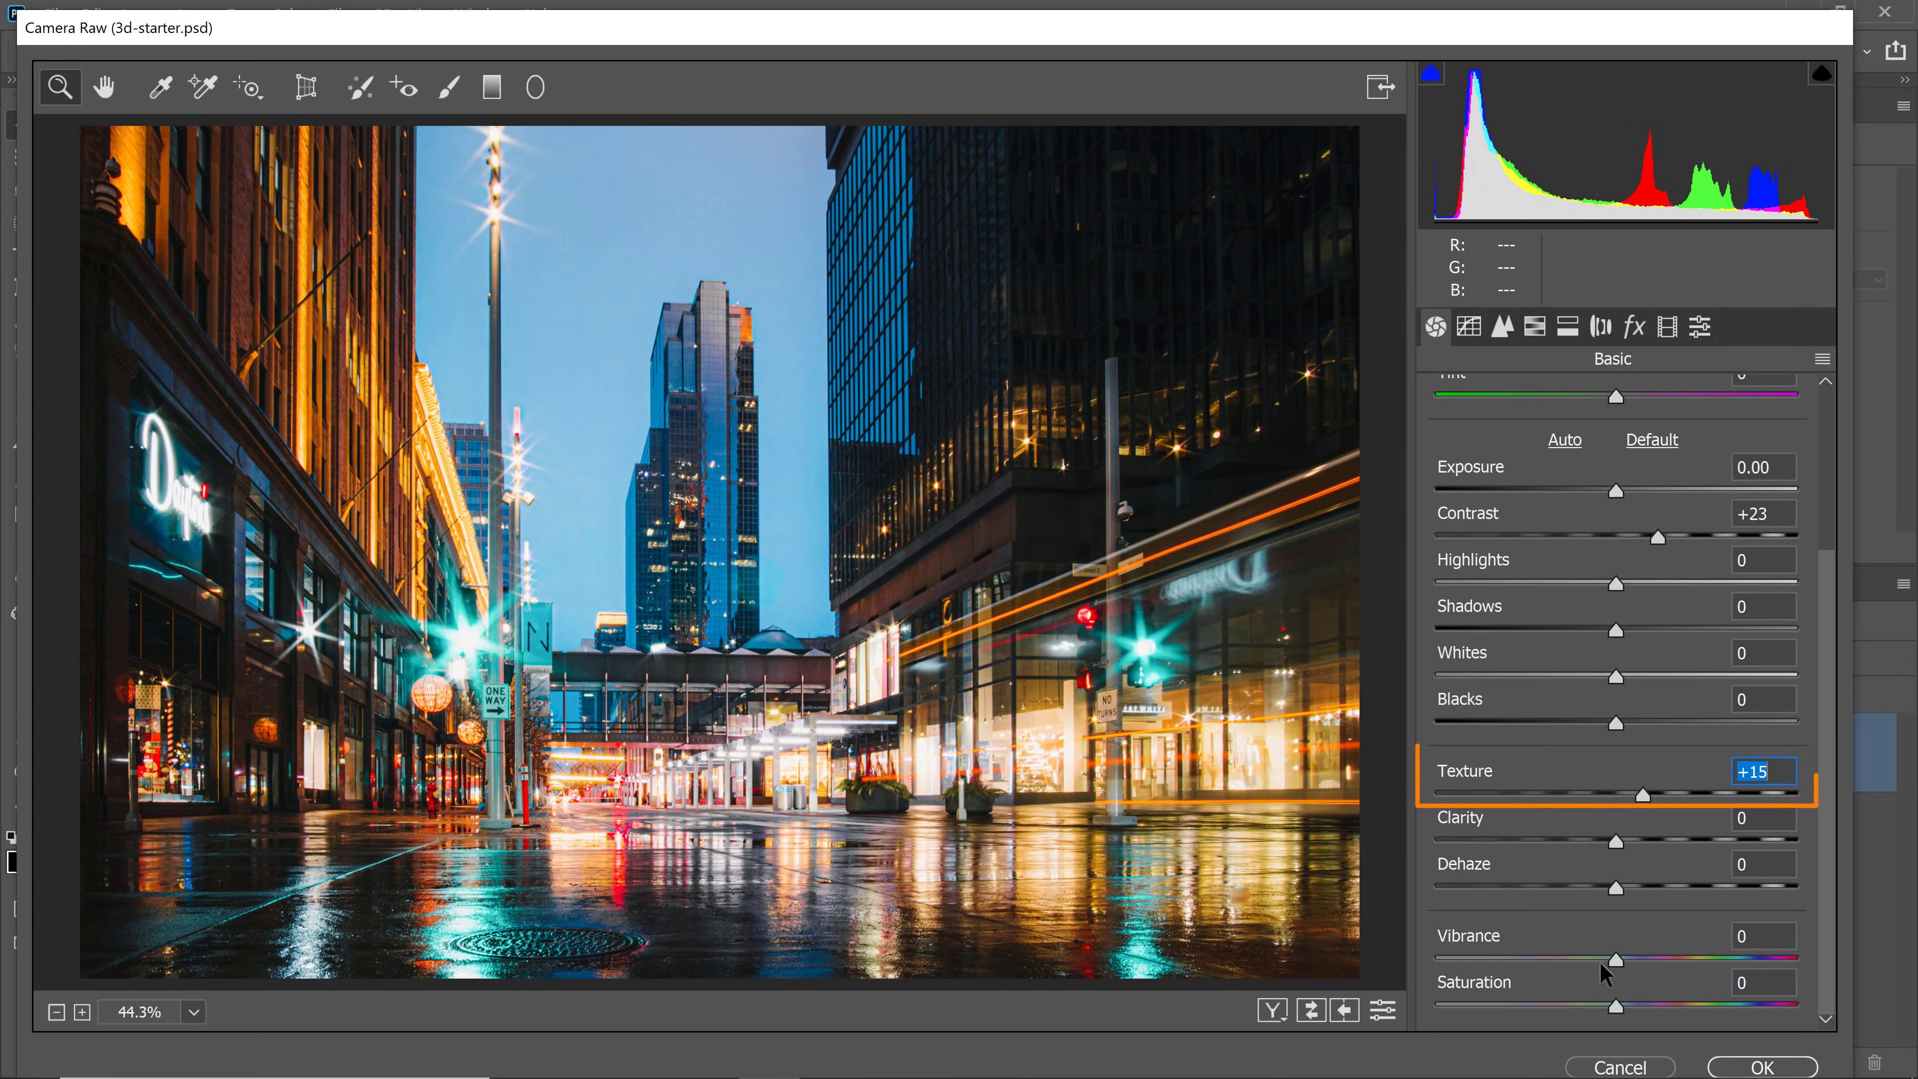
drag(1616, 960, 1674, 973)
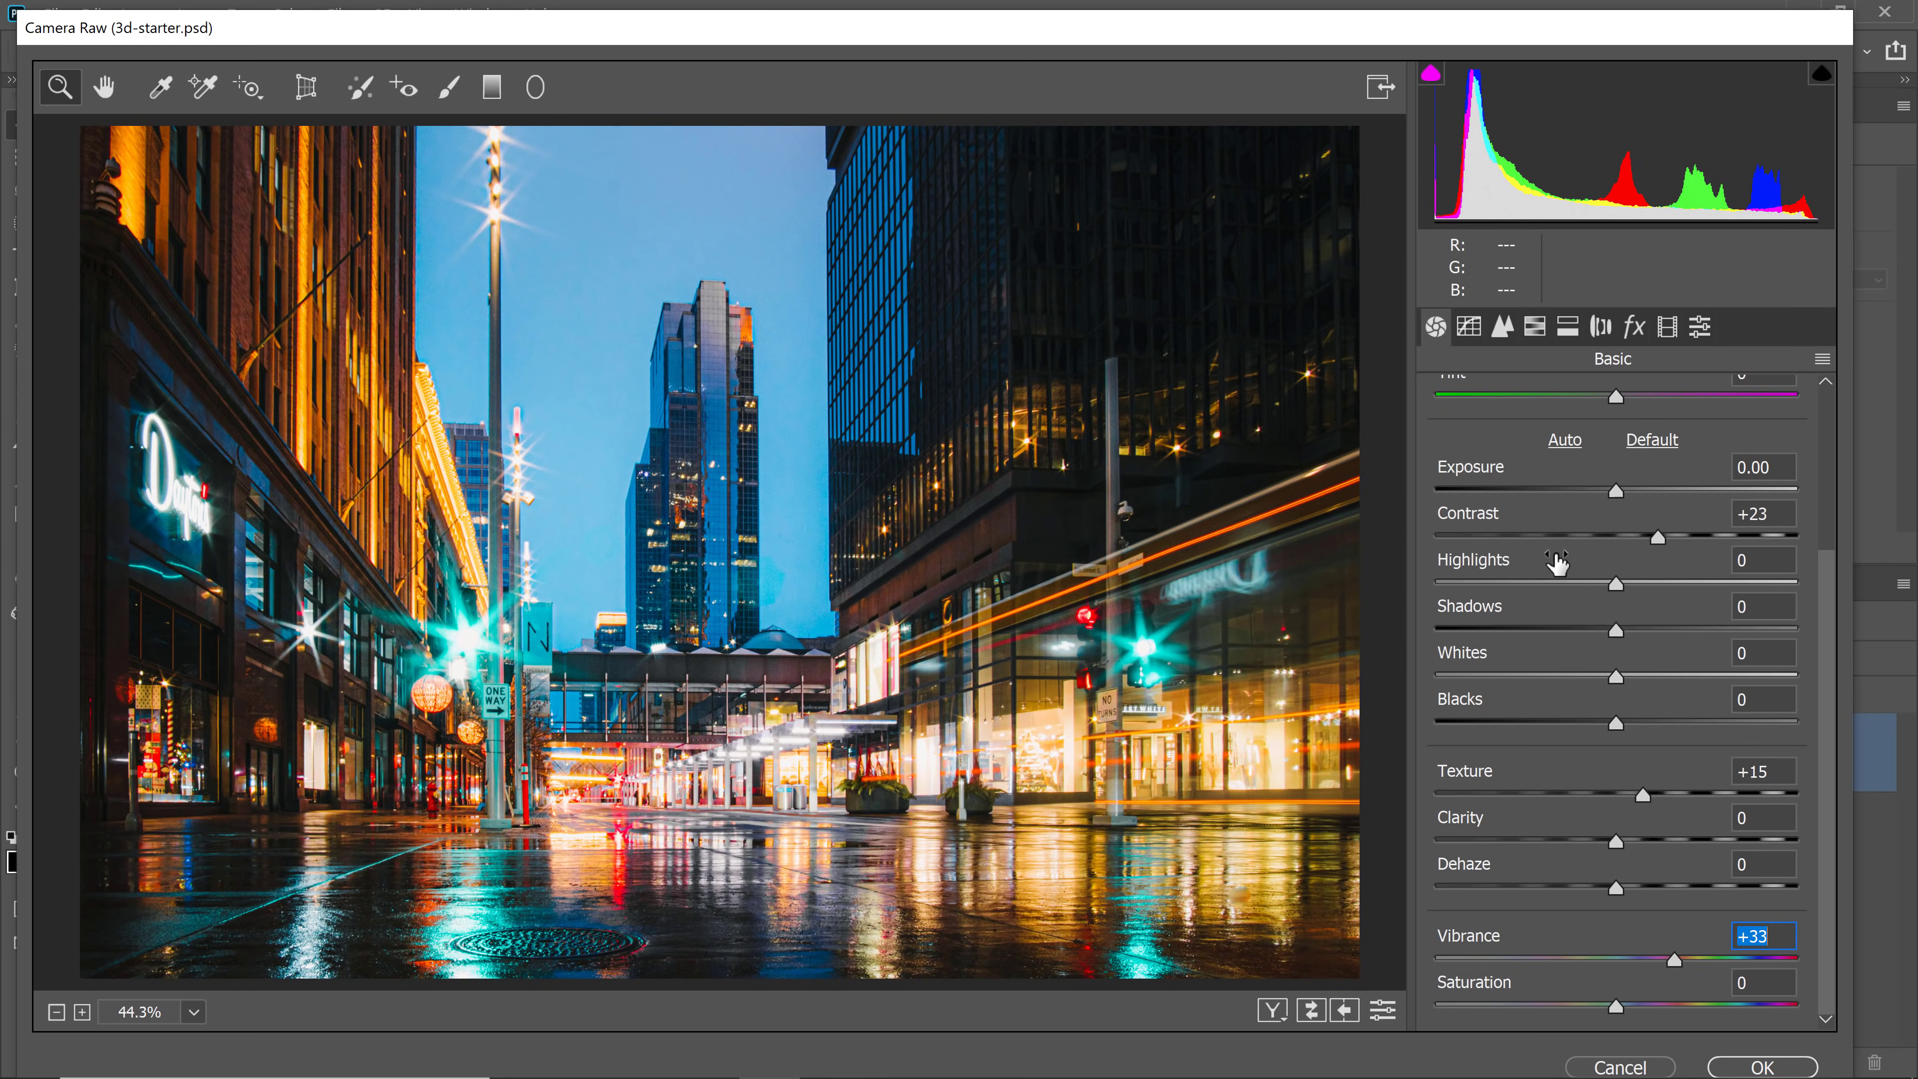
Split-tone the shadows with Hue 191 and Saturation 11, and compare the toning with the defaults
click(1562, 327)
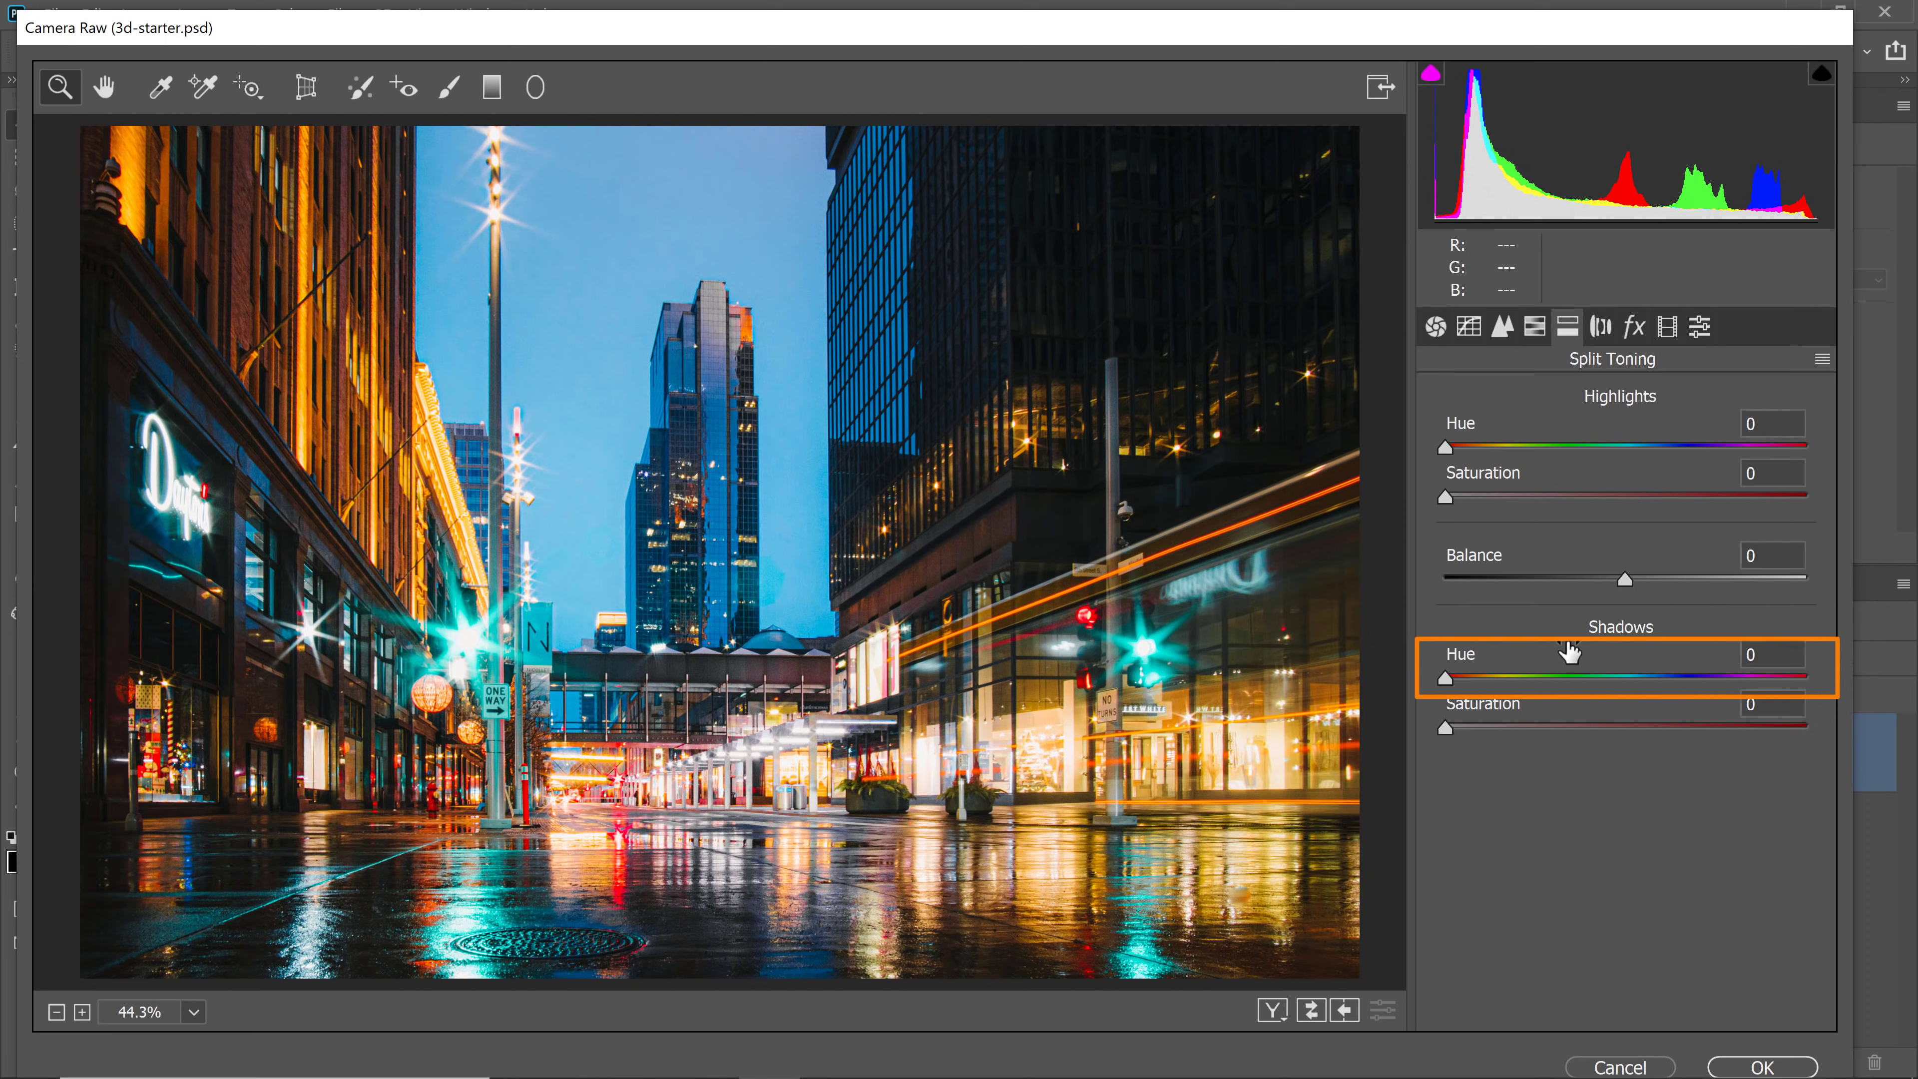
drag(1444, 675, 1599, 671)
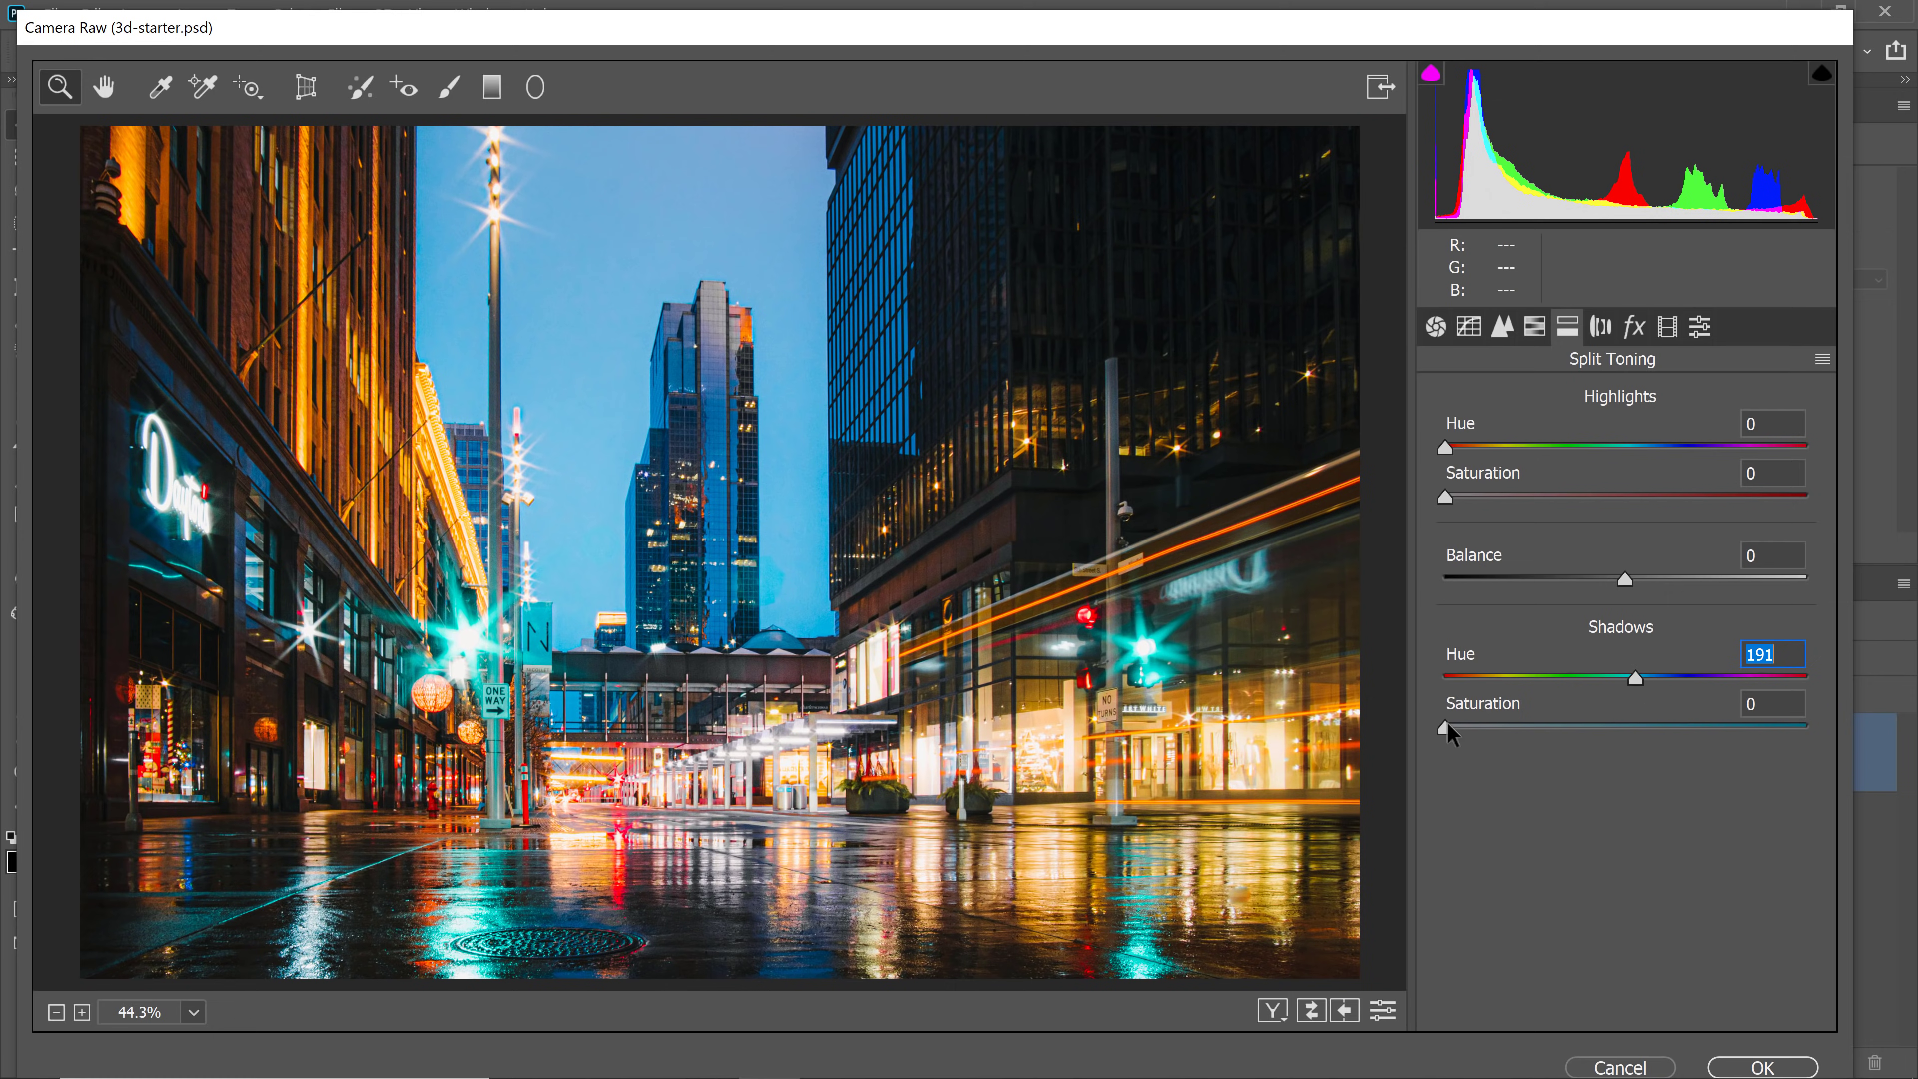
drag(1445, 728, 1484, 724)
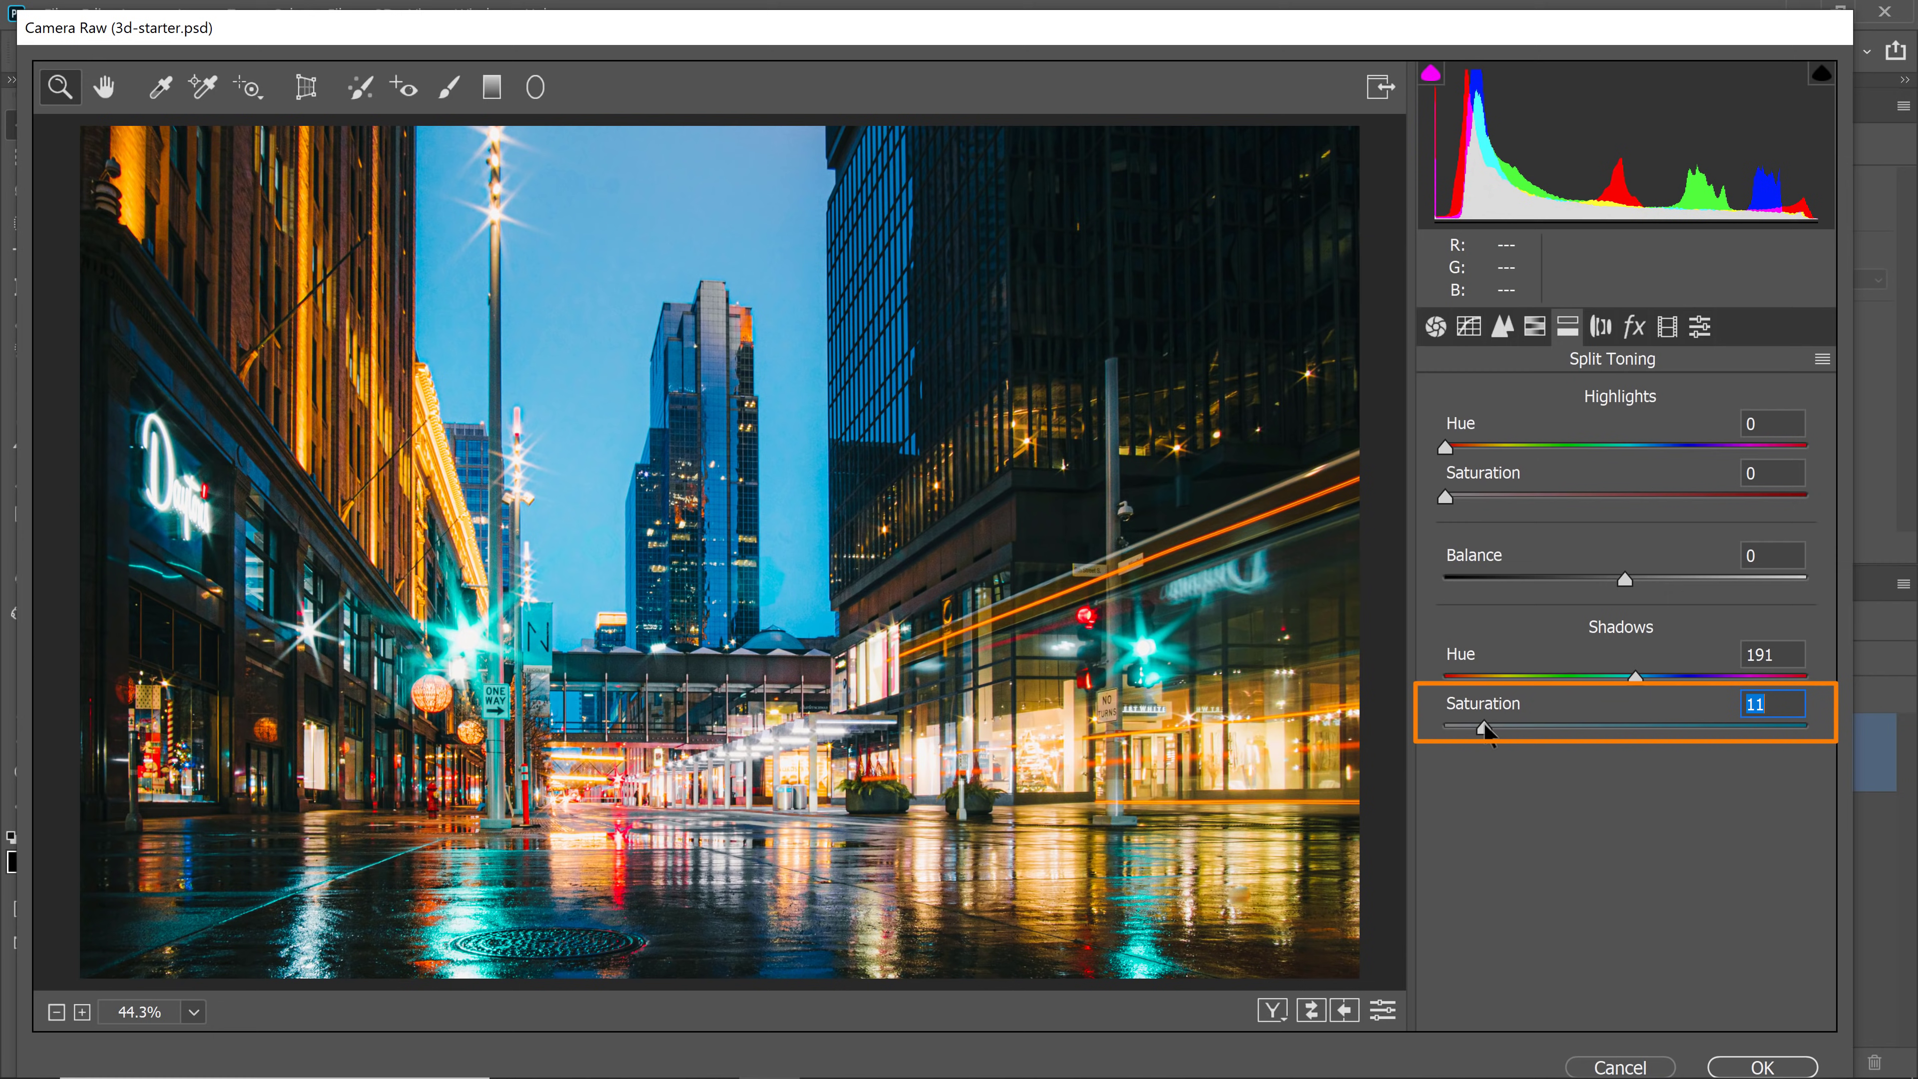
click(1389, 1007)
click(1390, 1007)
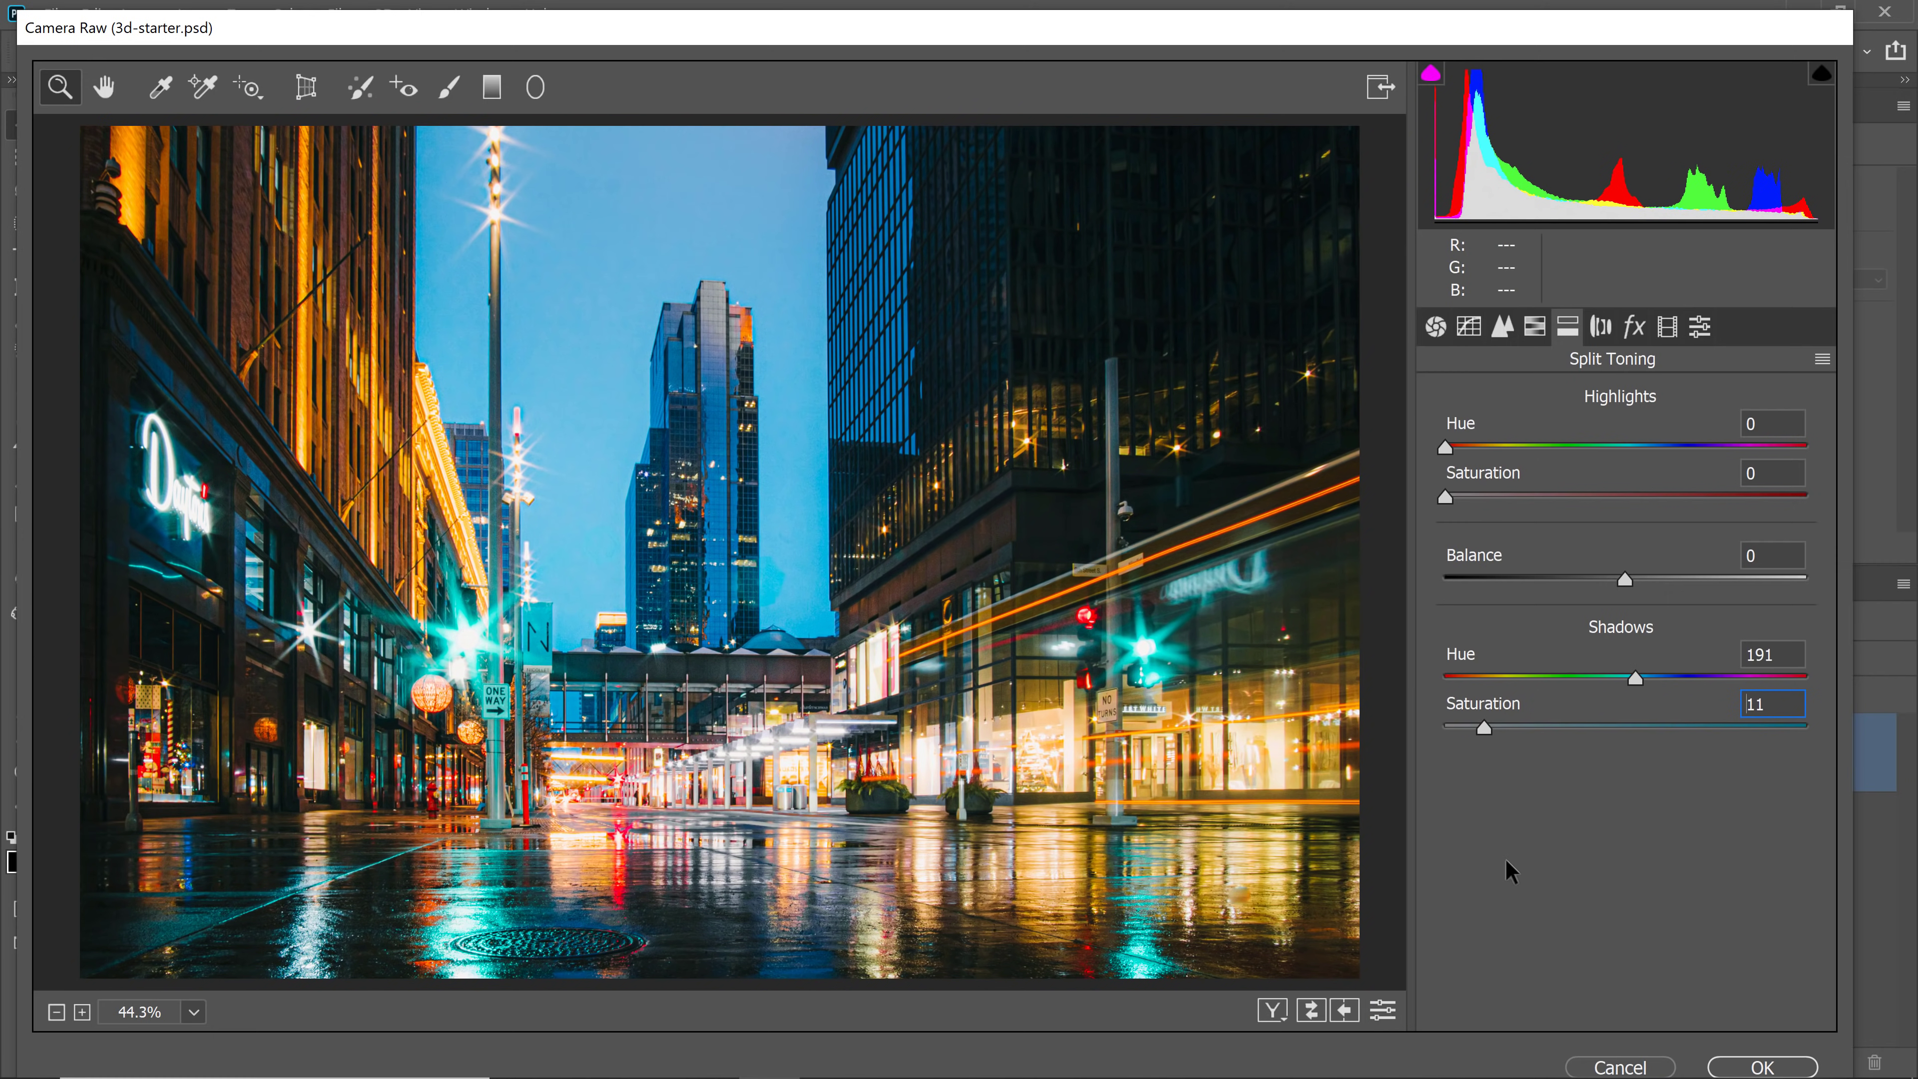
Calibrate the colors: Red Primary Hue -27 and Saturation +32, Green Primary Hue +33, Blue Primary Saturation +42
click(1666, 327)
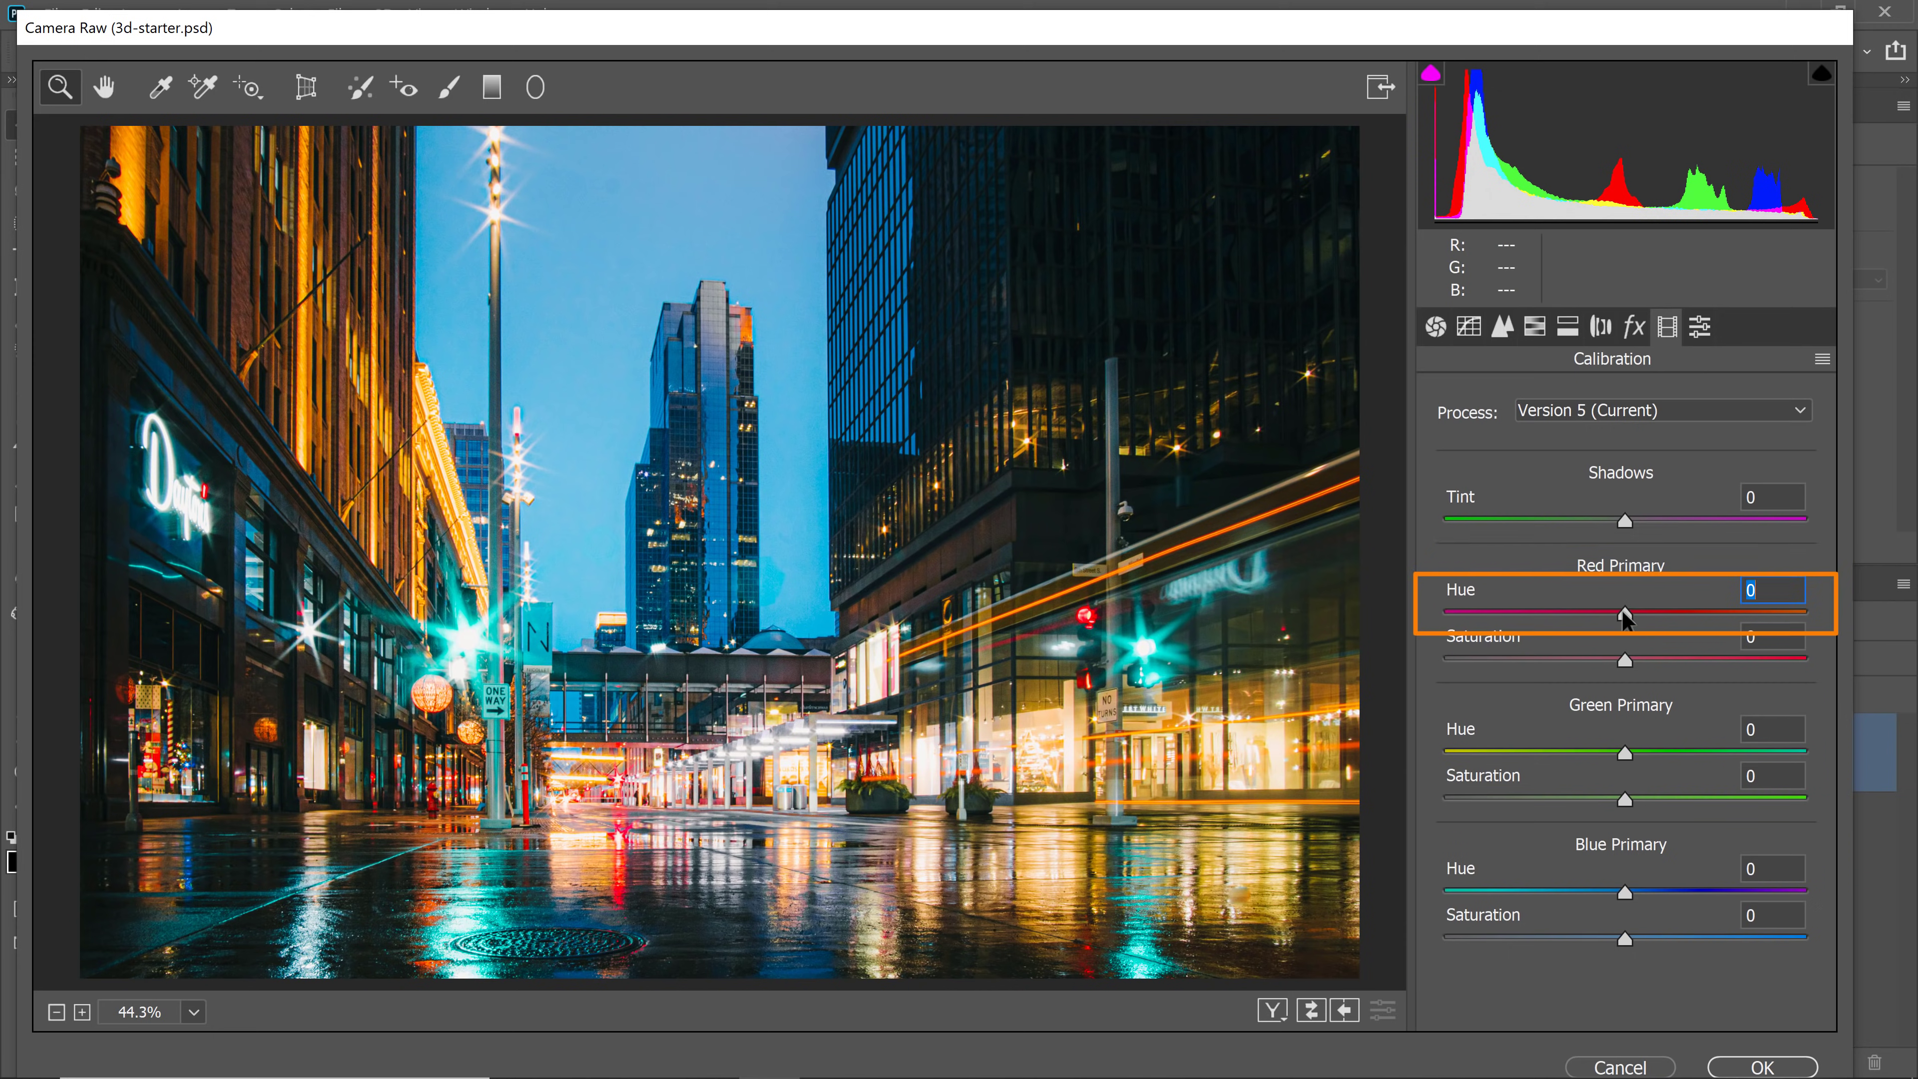
drag(1625, 618, 1577, 628)
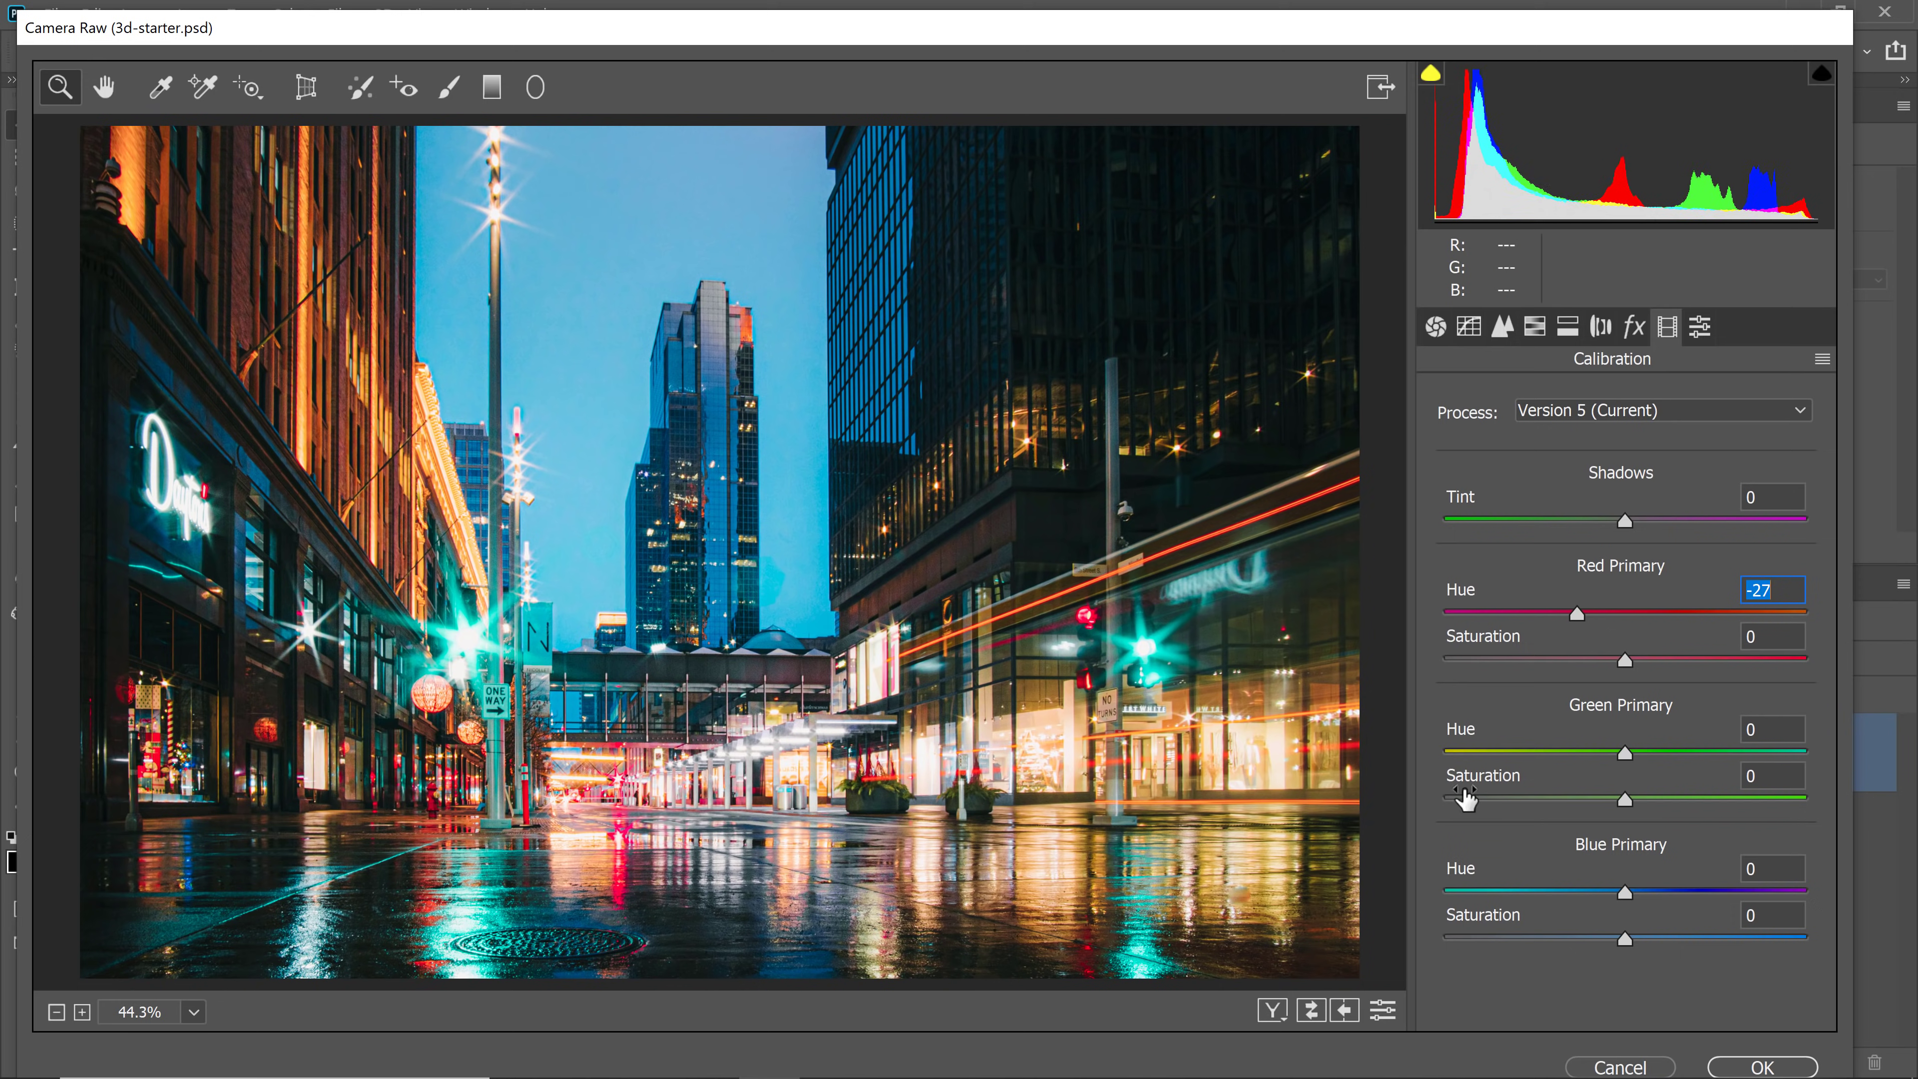
drag(1624, 753, 1679, 756)
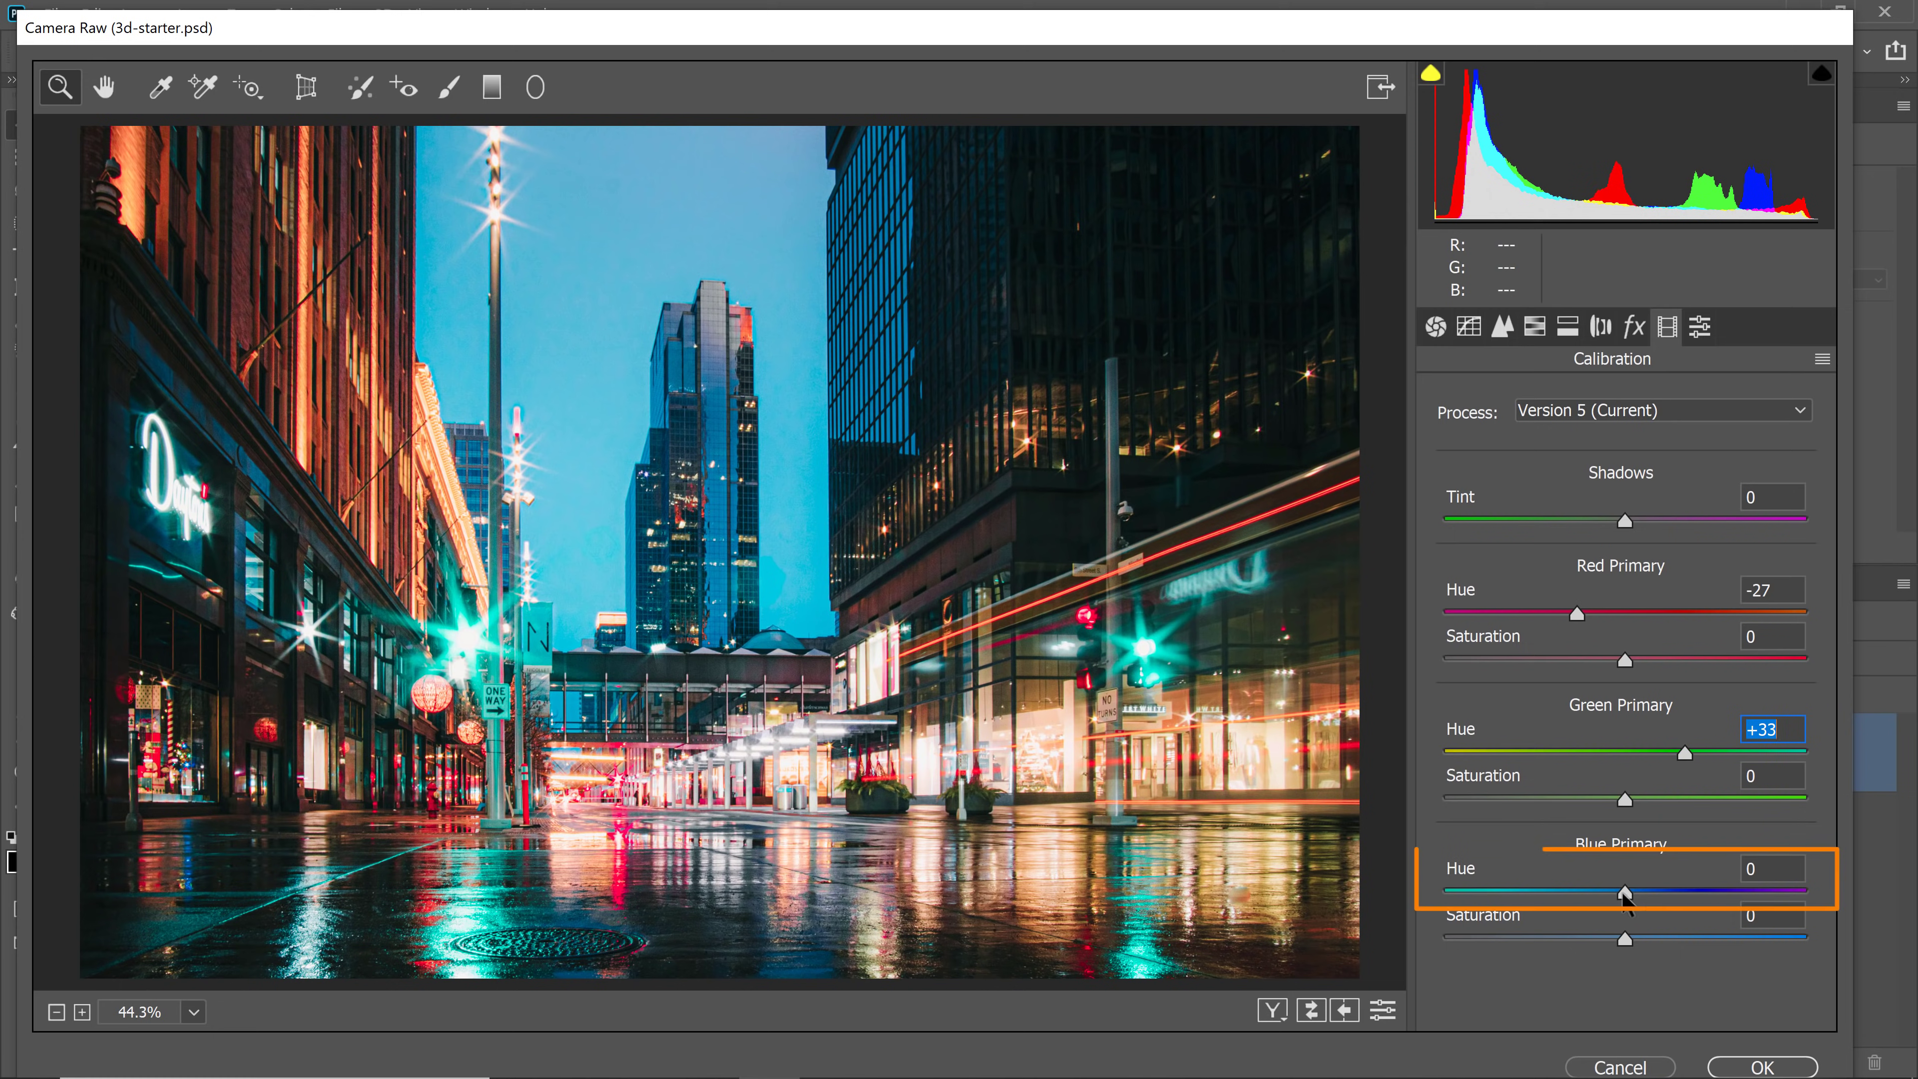
mouse_move(1626, 896)
mouse_down()
mouse_move(1592, 894)
mouse_move(1667, 892)
mouse_move(1616, 892)
mouse_move(1684, 940)
mouse_move(1653, 943)
mouse_move(1699, 939)
mouse_up()
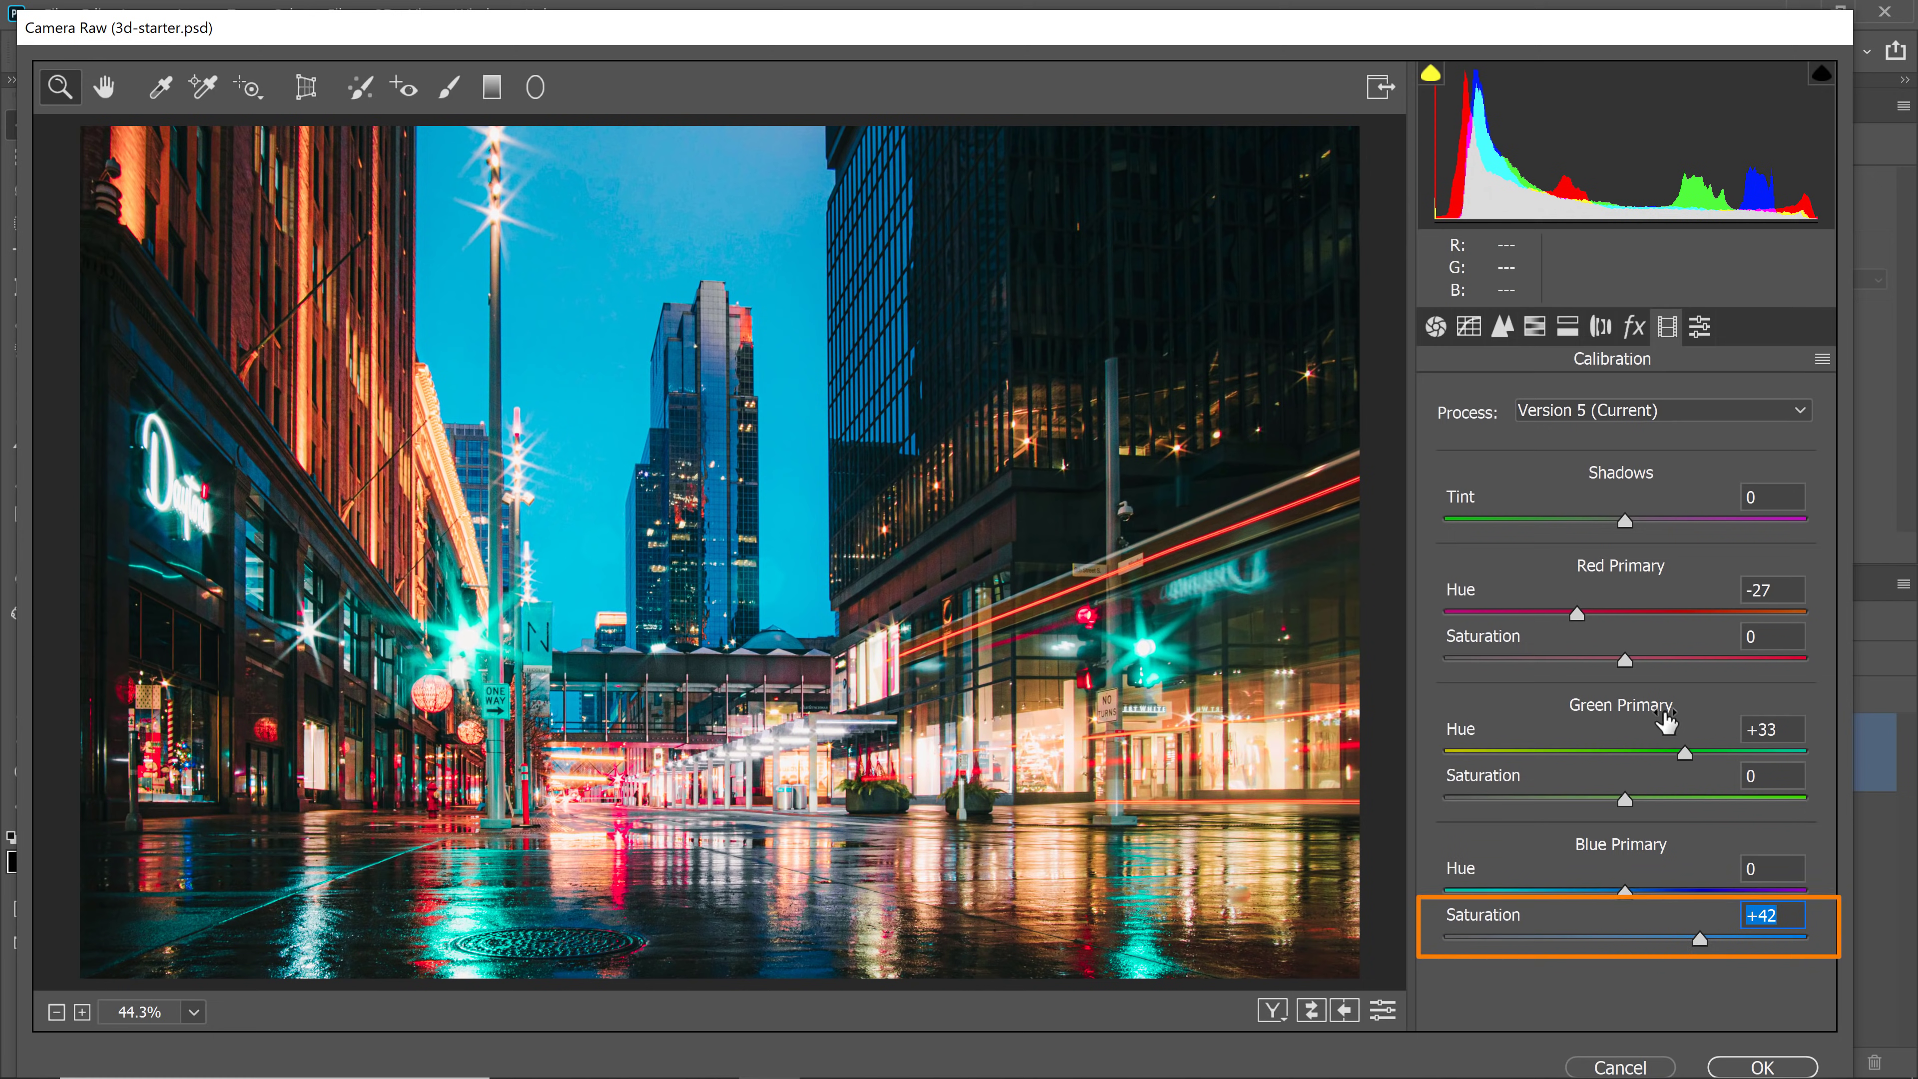
drag(1623, 659, 1682, 663)
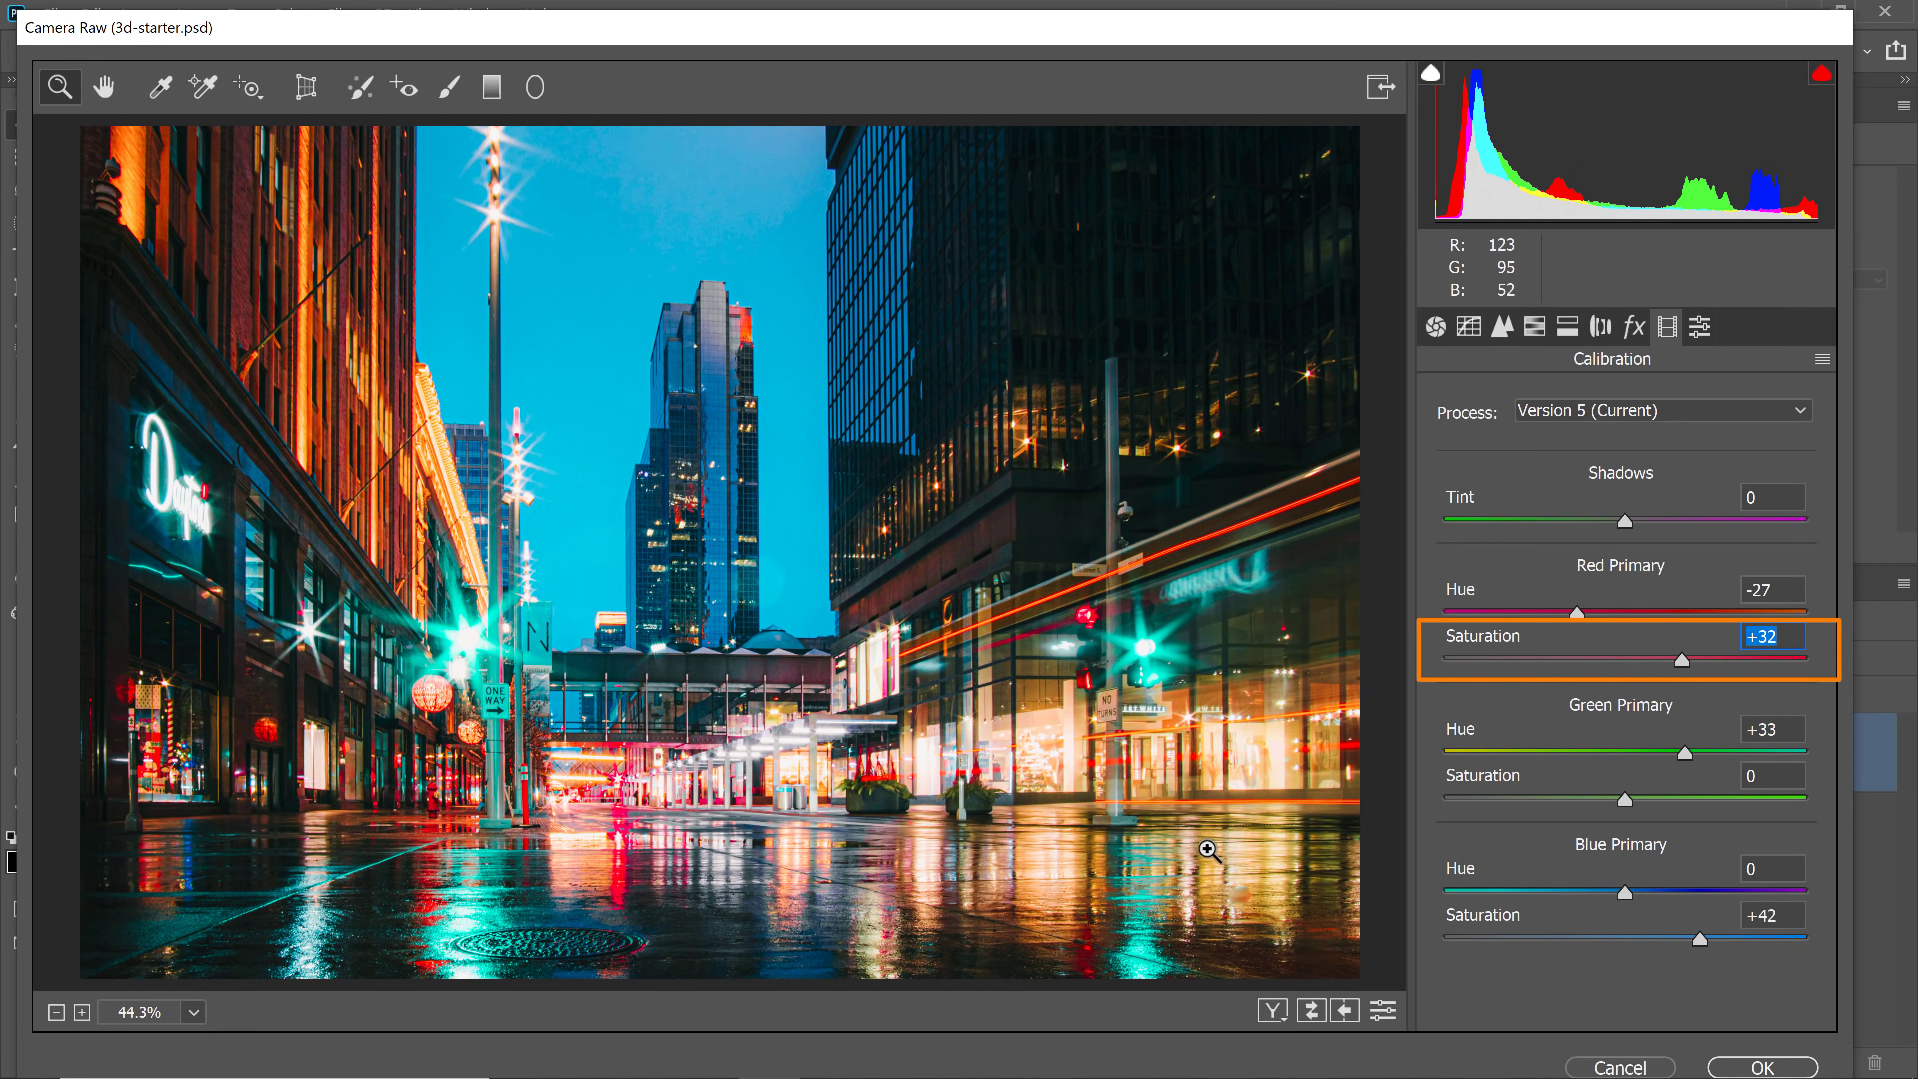
Compare the calibration with its default settings and apply the Camera Raw filter to Layer 0
click(1386, 1013)
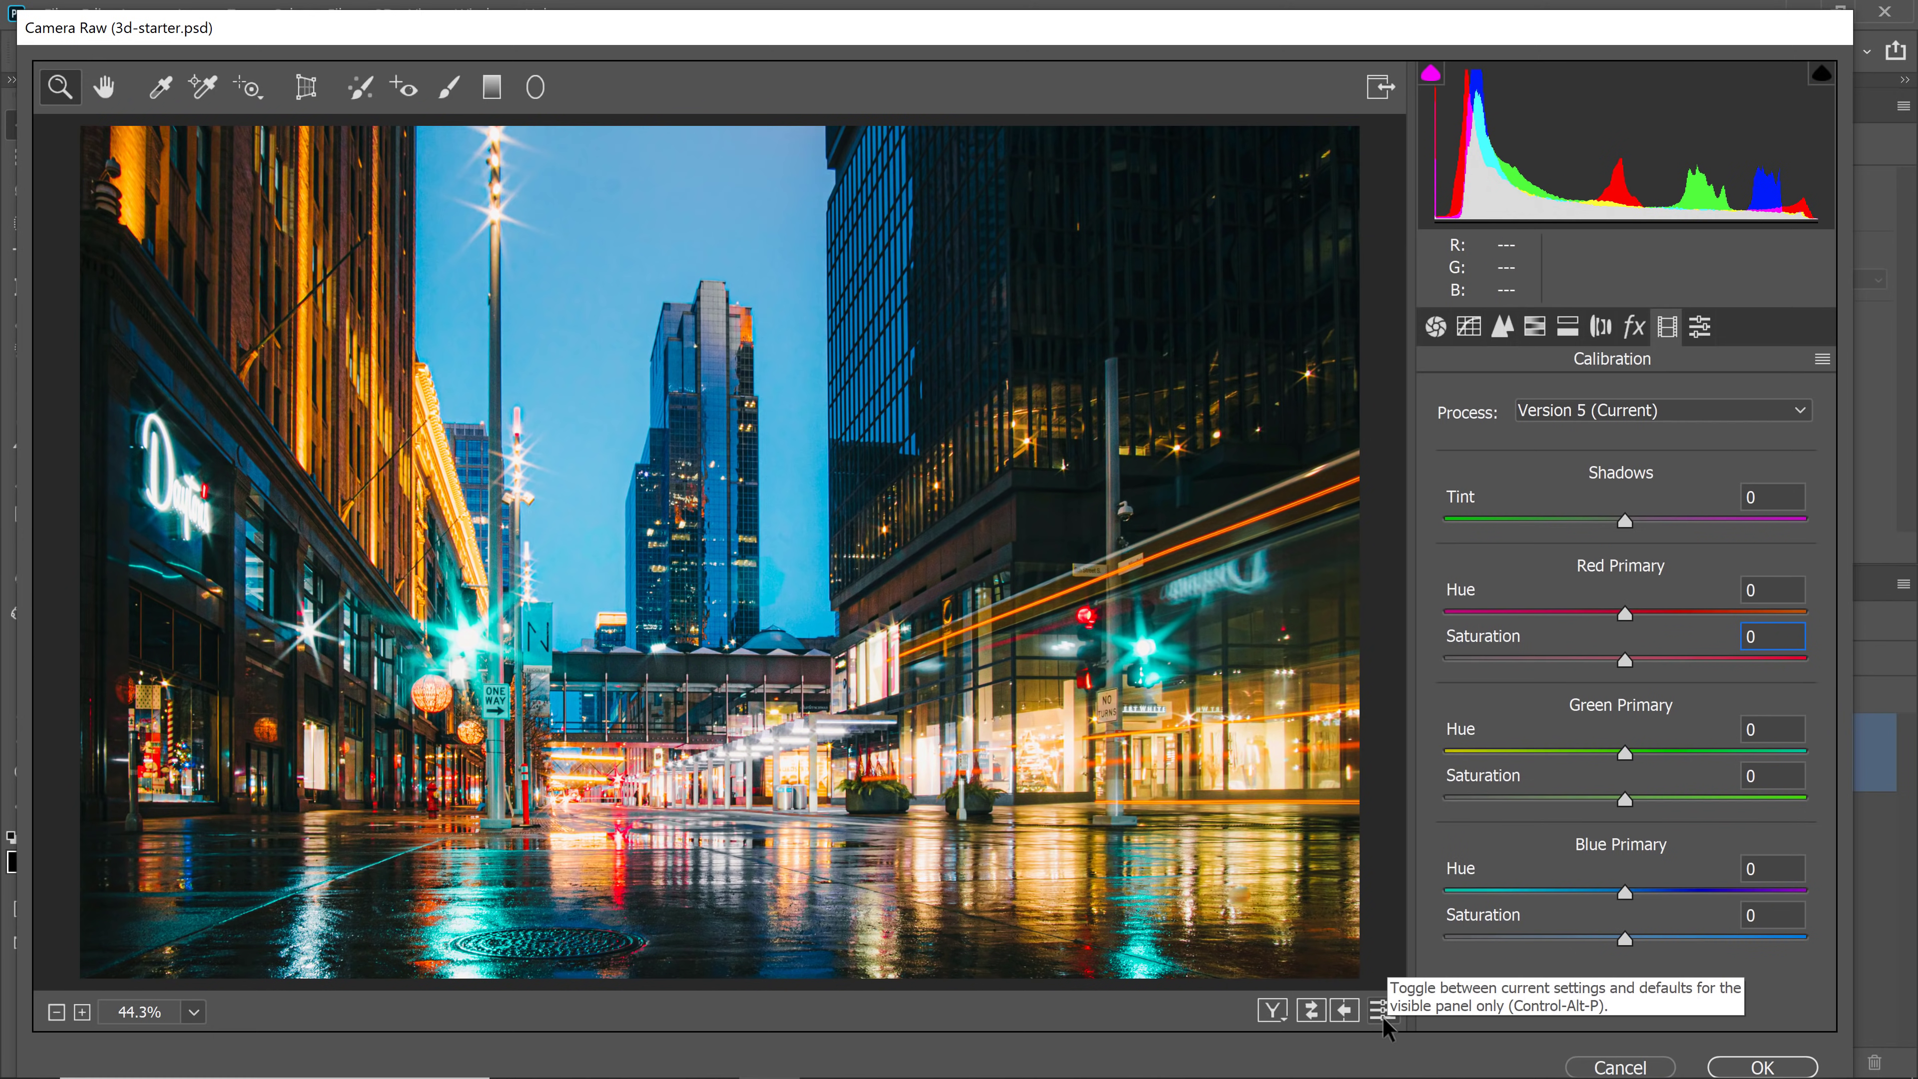
click(1382, 1016)
click(1384, 1017)
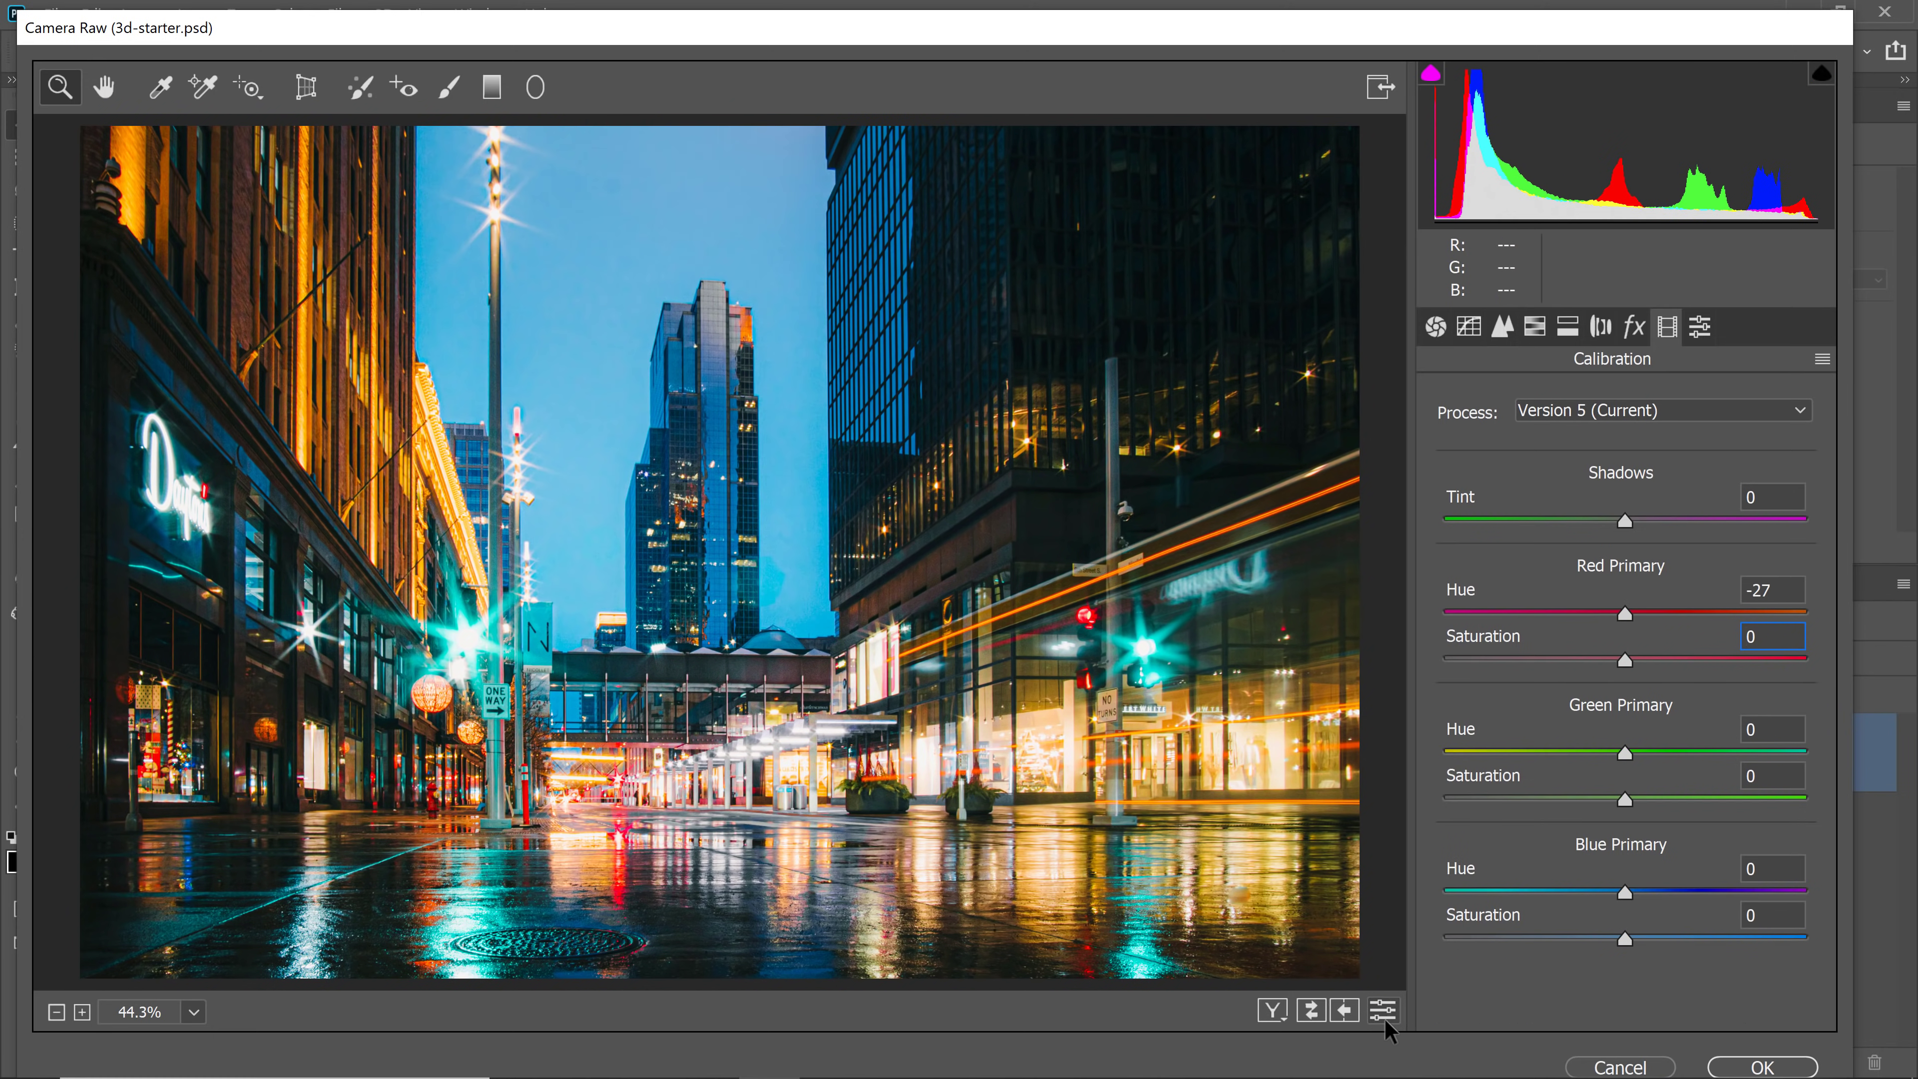
click(1385, 1017)
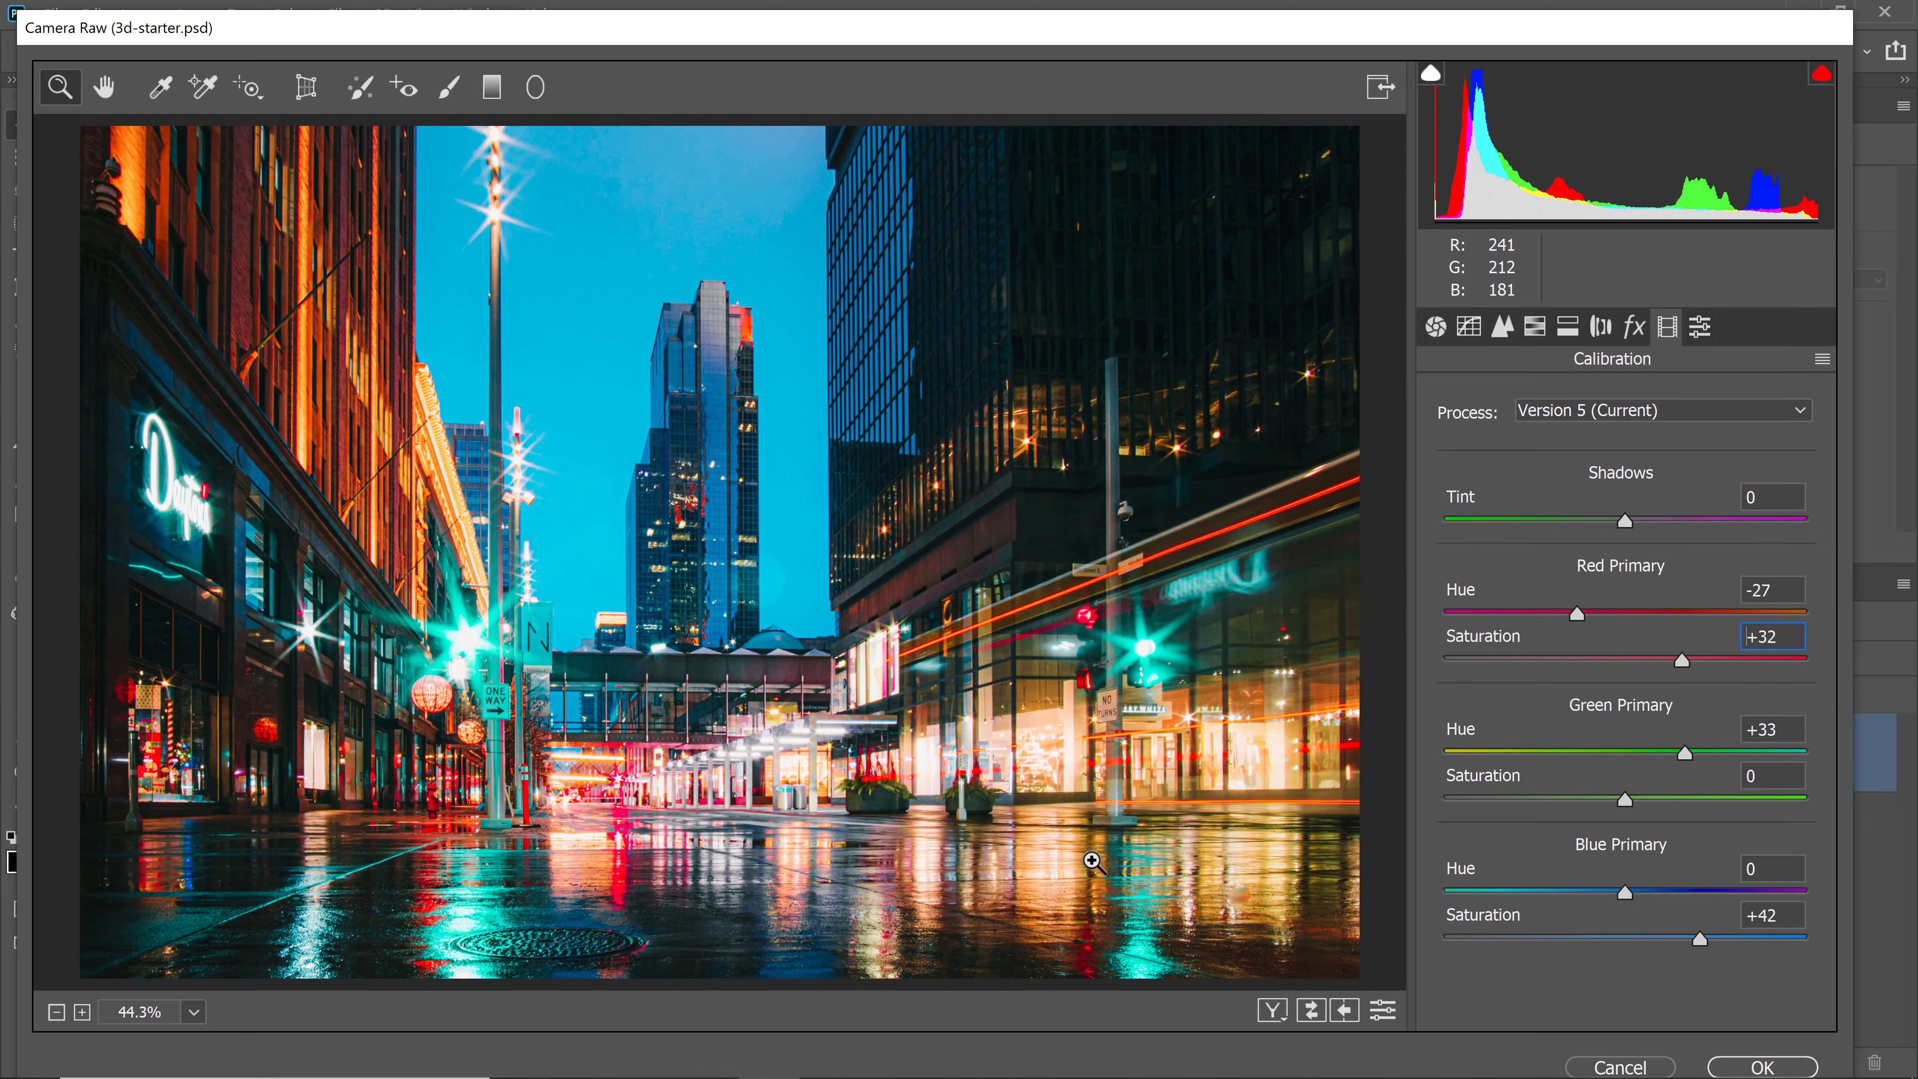
click(1756, 1066)
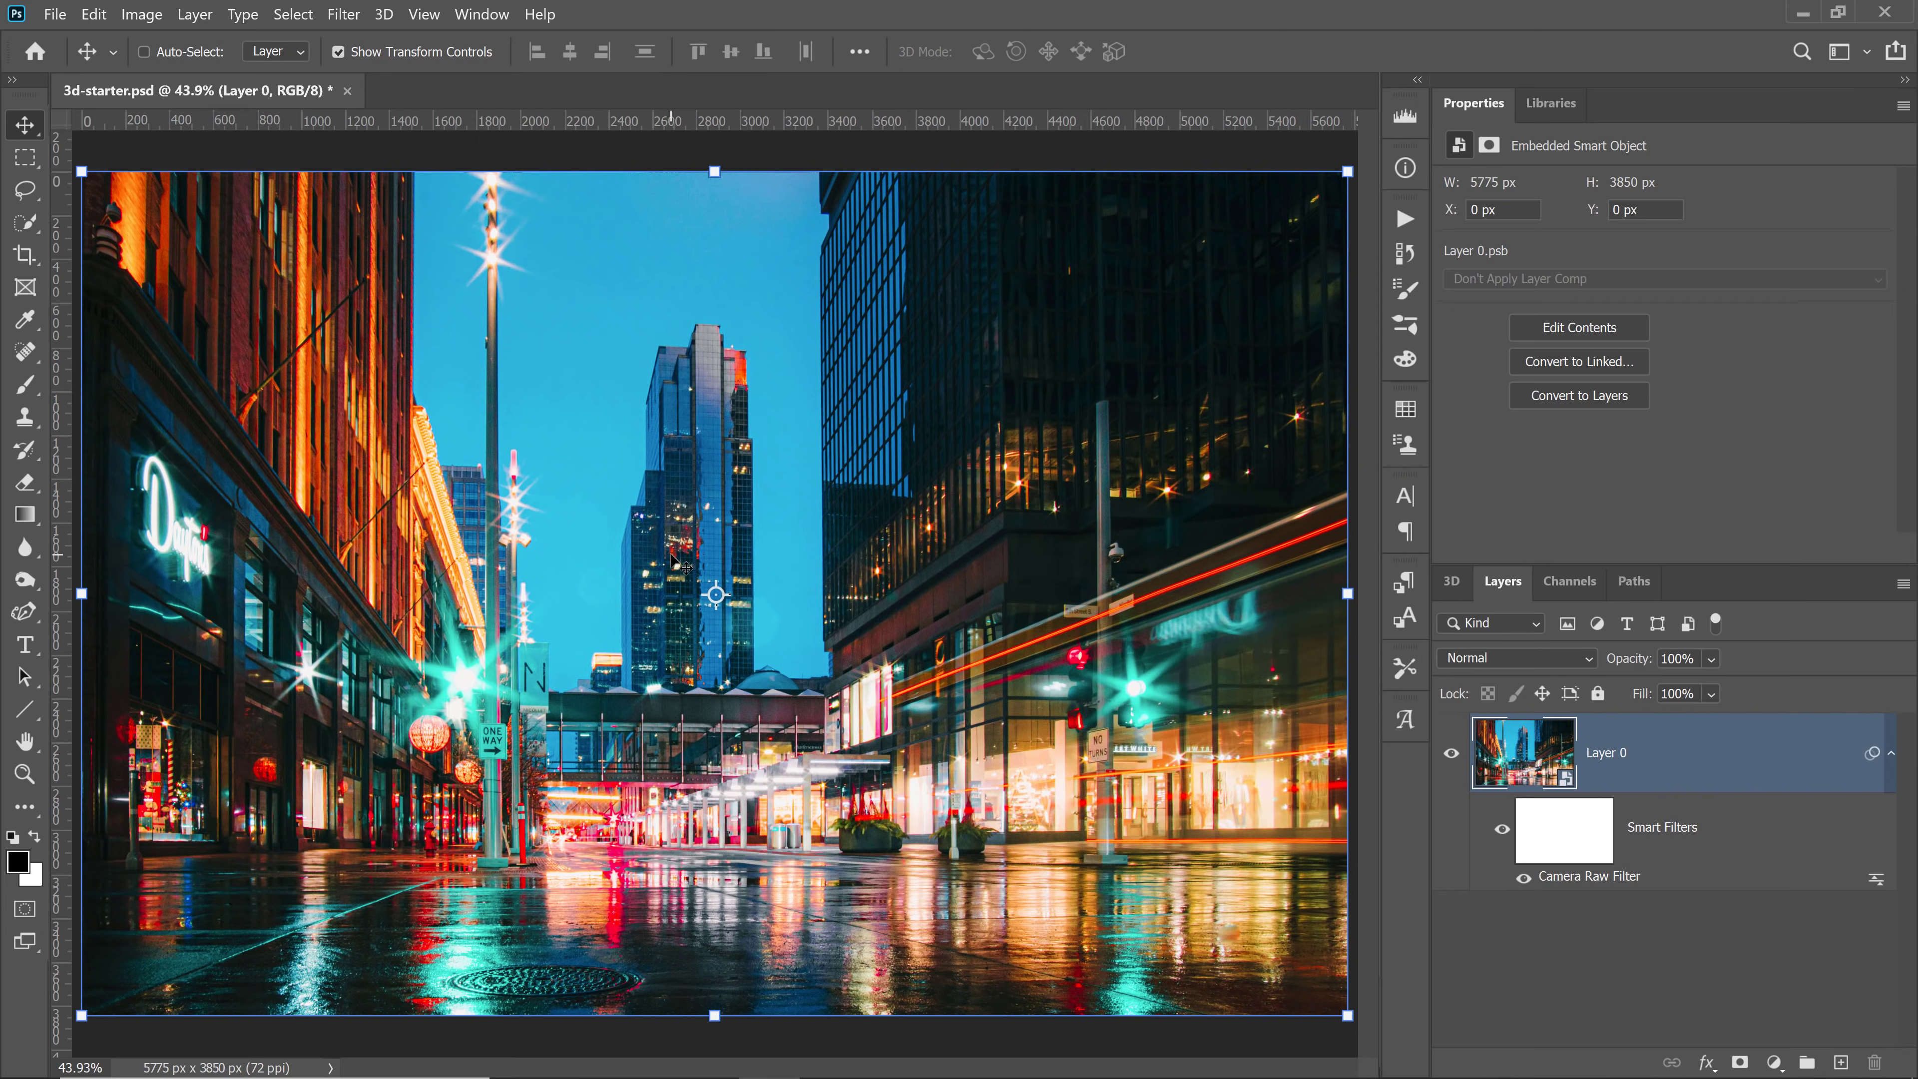
Start a Tilt-Shift blur on Layer 0 and bring its lower dashed transition line up close to the lower solid focus line
click(344, 15)
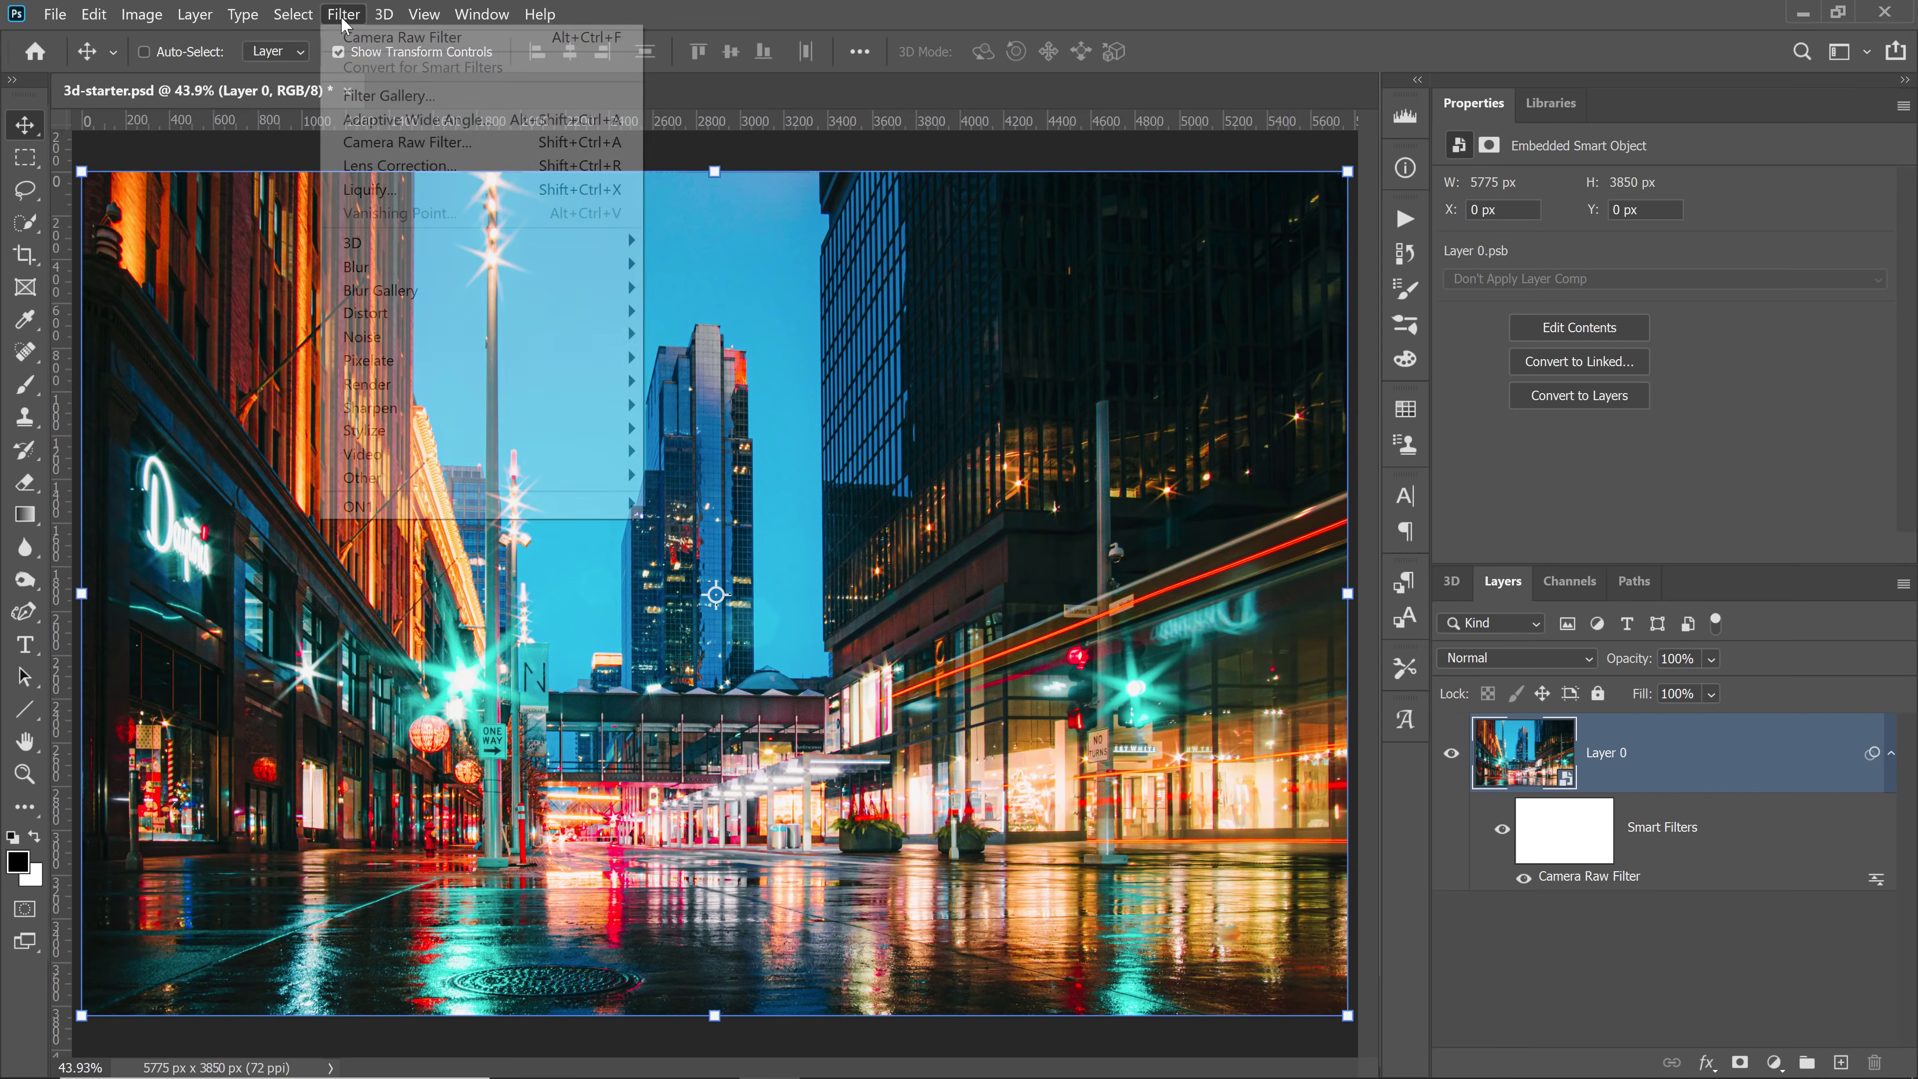
mouse_move(394, 292)
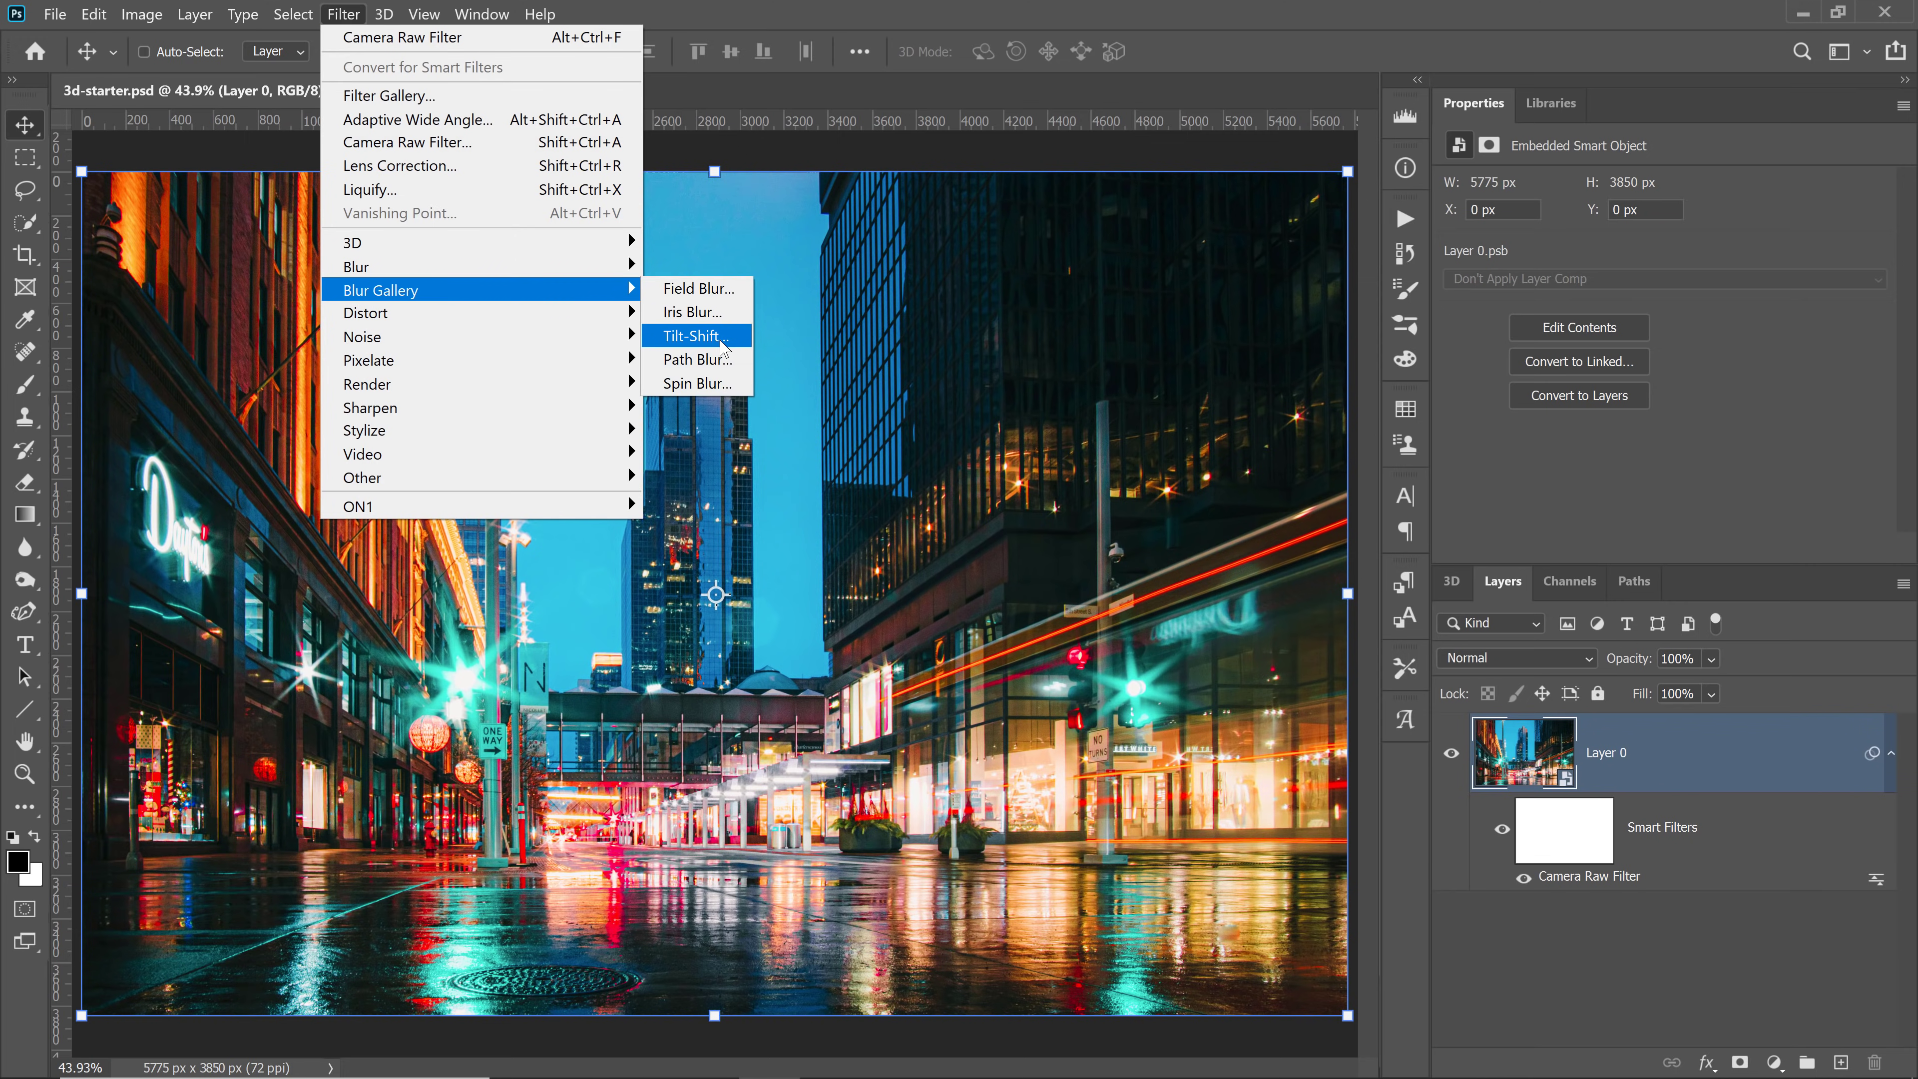
click(695, 336)
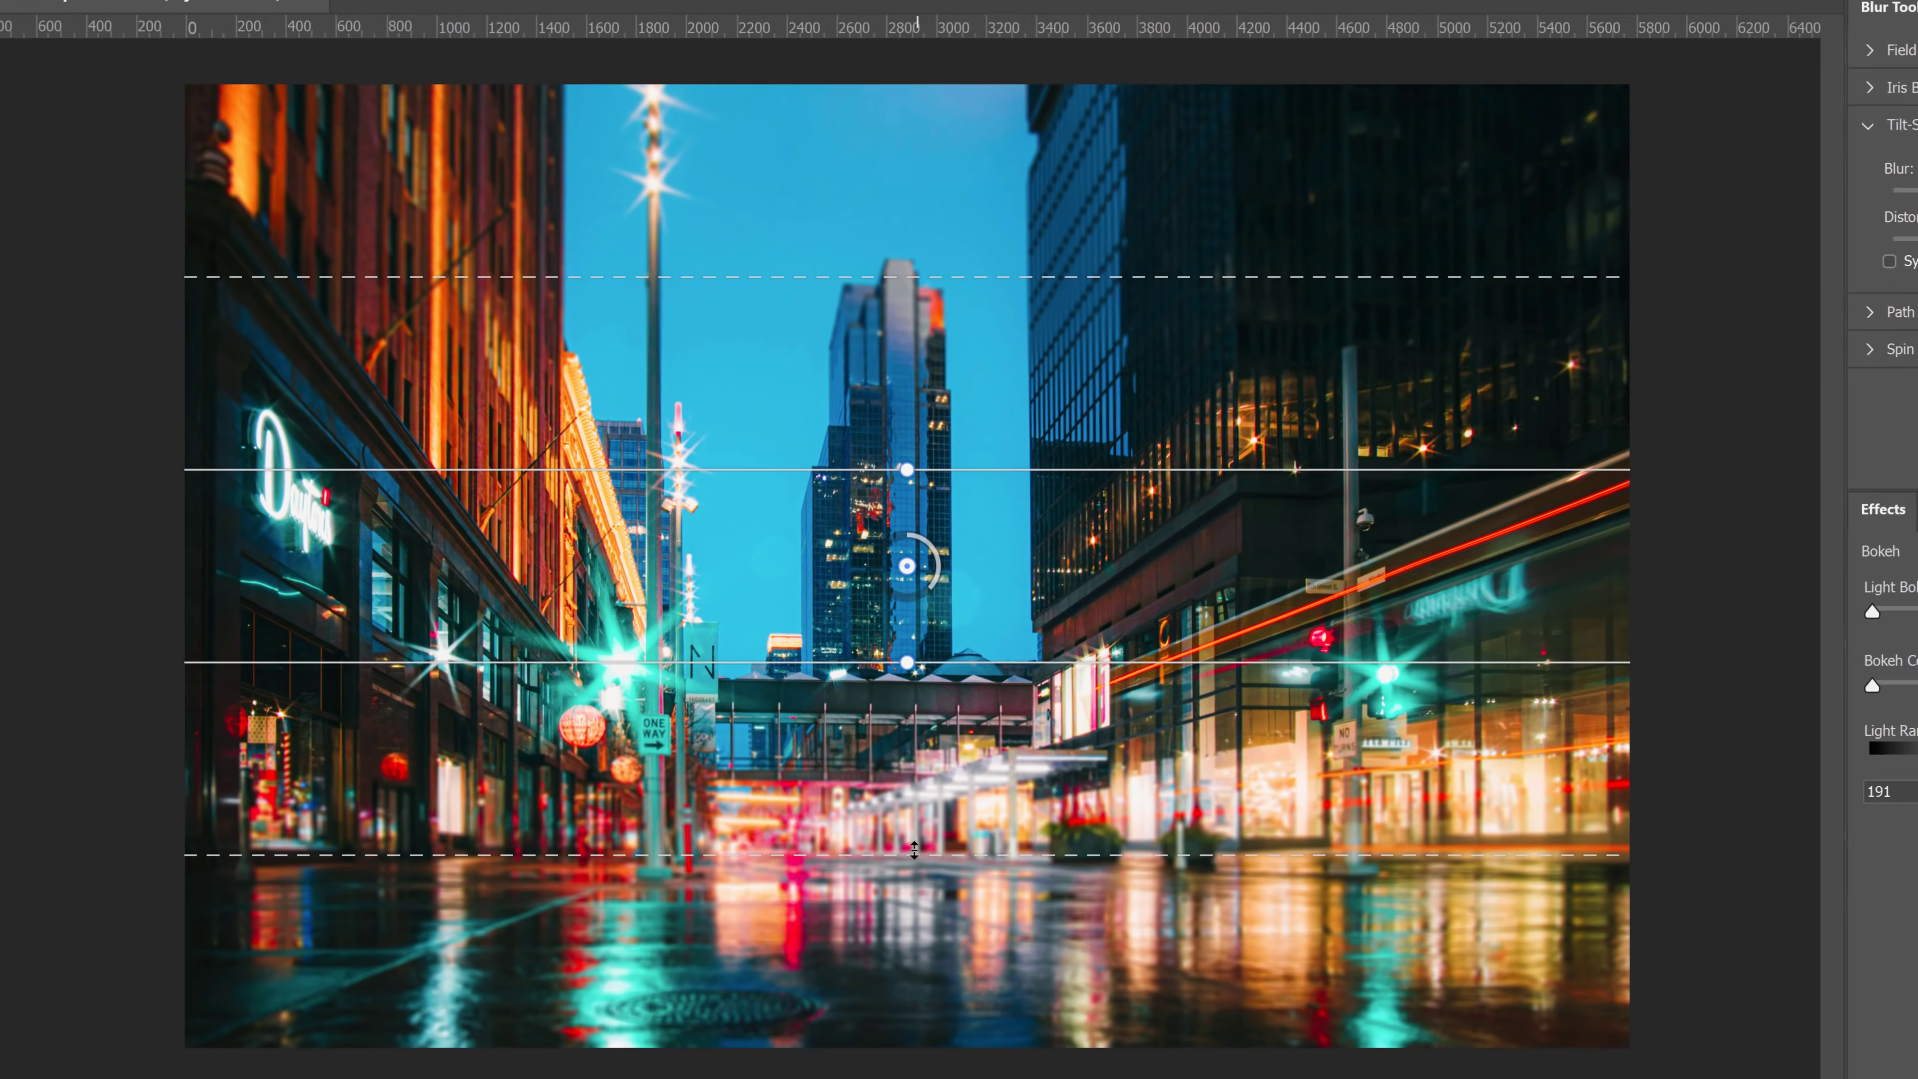
drag(835, 846, 836, 767)
drag(976, 763, 988, 694)
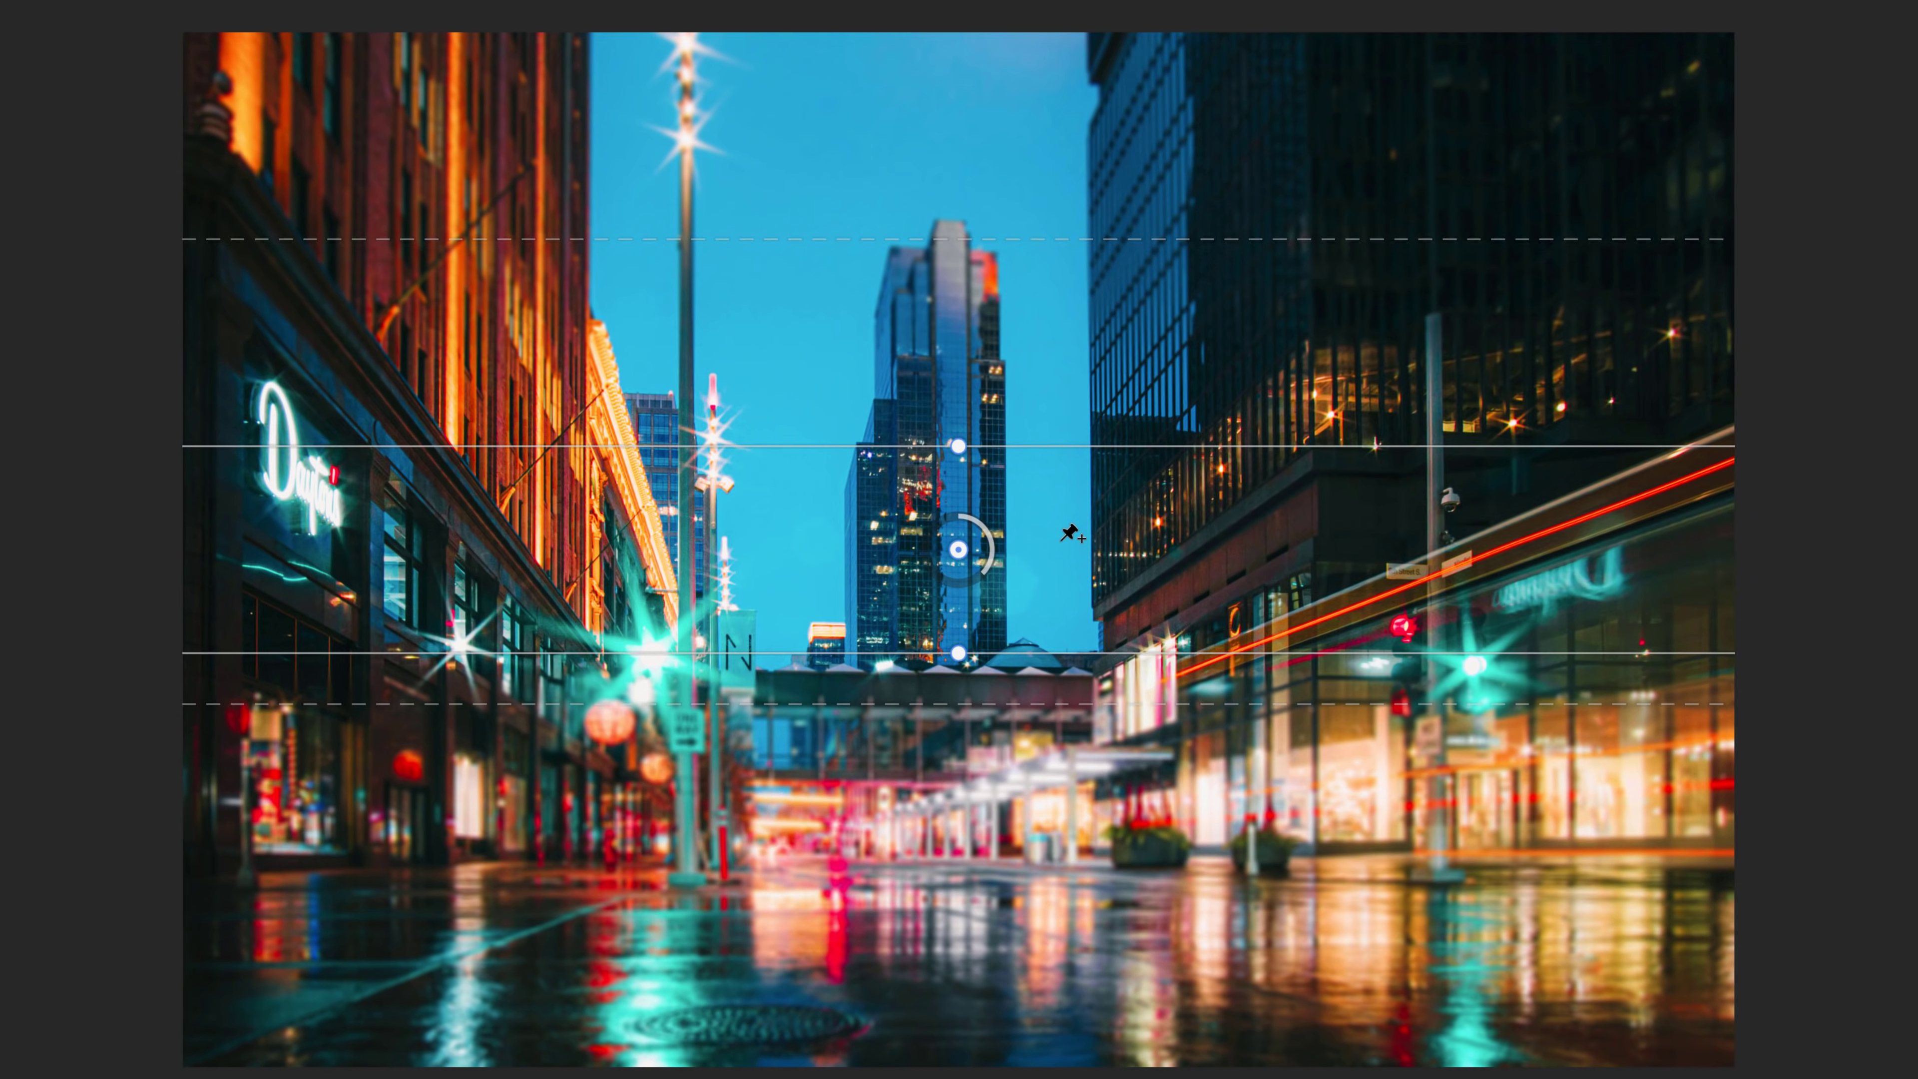
Move the Tilt-Shift focus area down onto the wet street and lower its upper solid and dashed lines to narrow the sharp band
drag(1059, 540, 1020, 905)
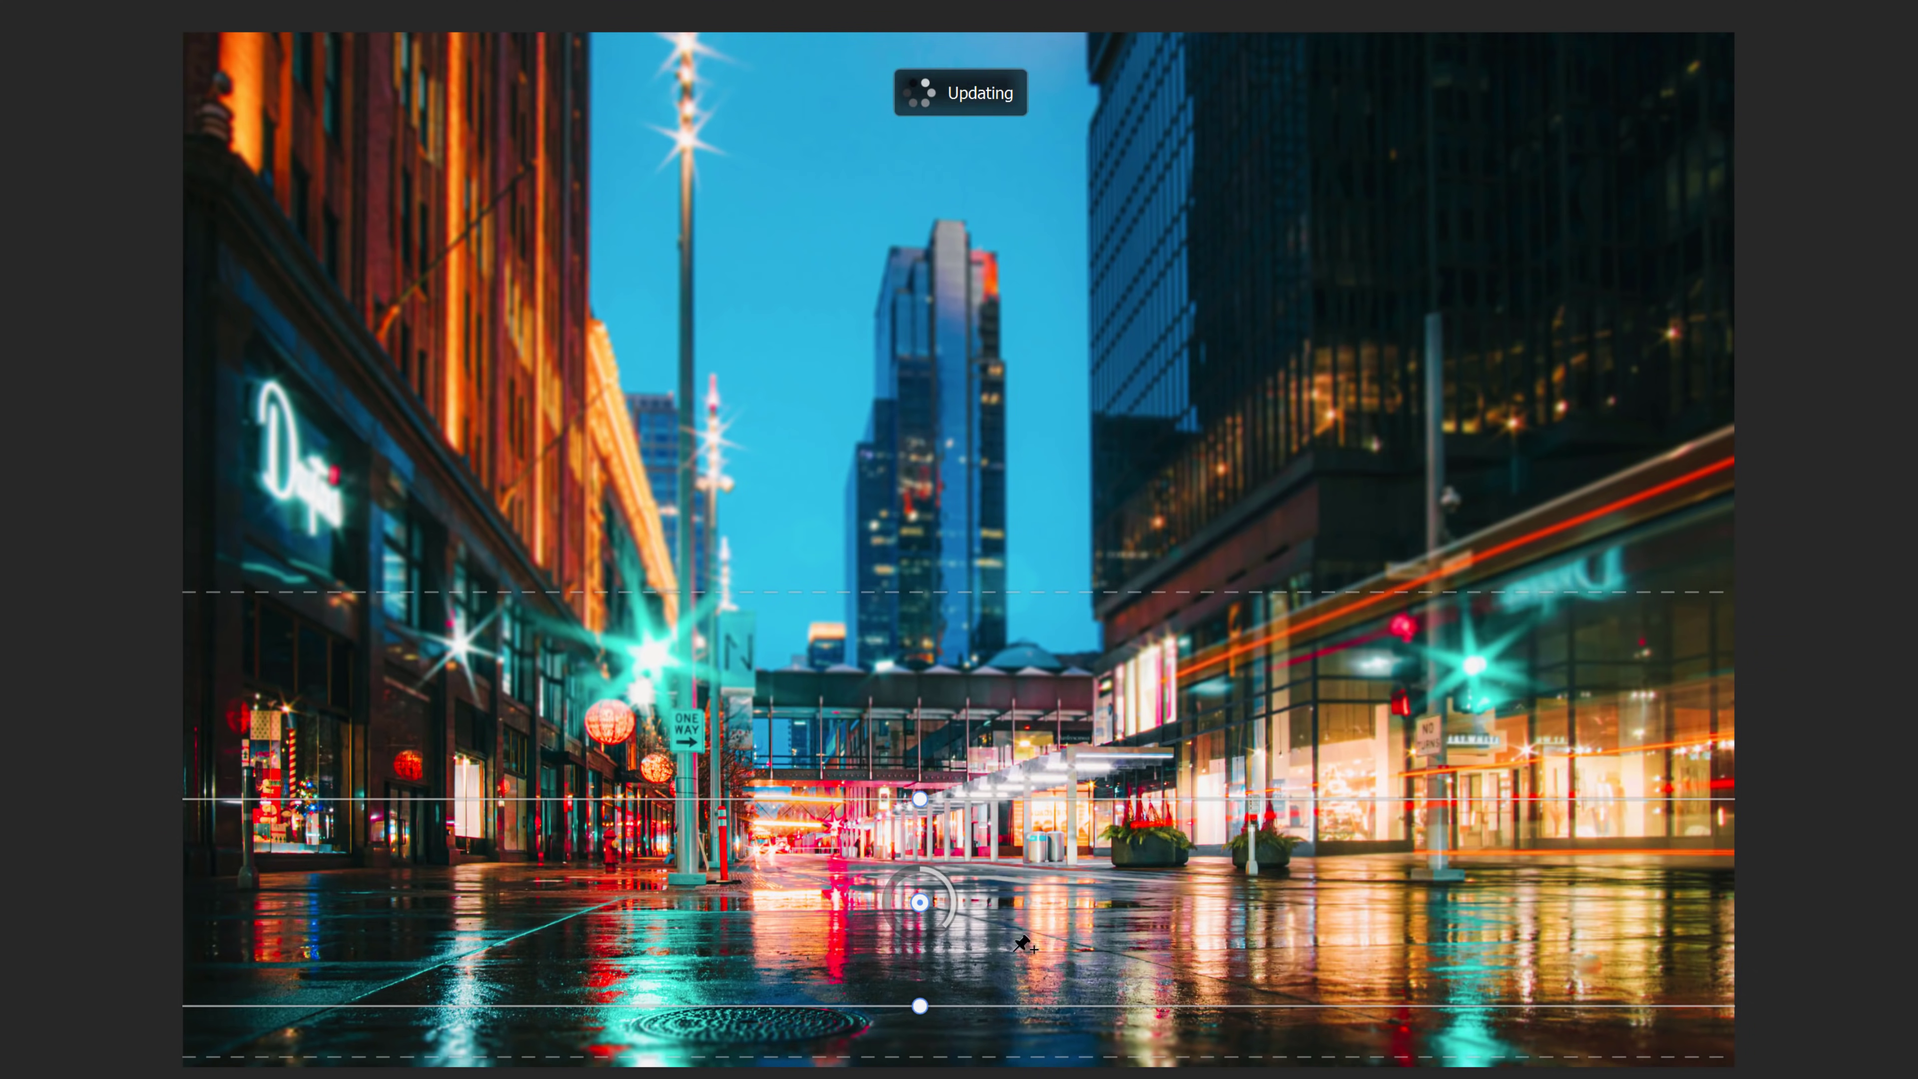
drag(996, 812, 997, 912)
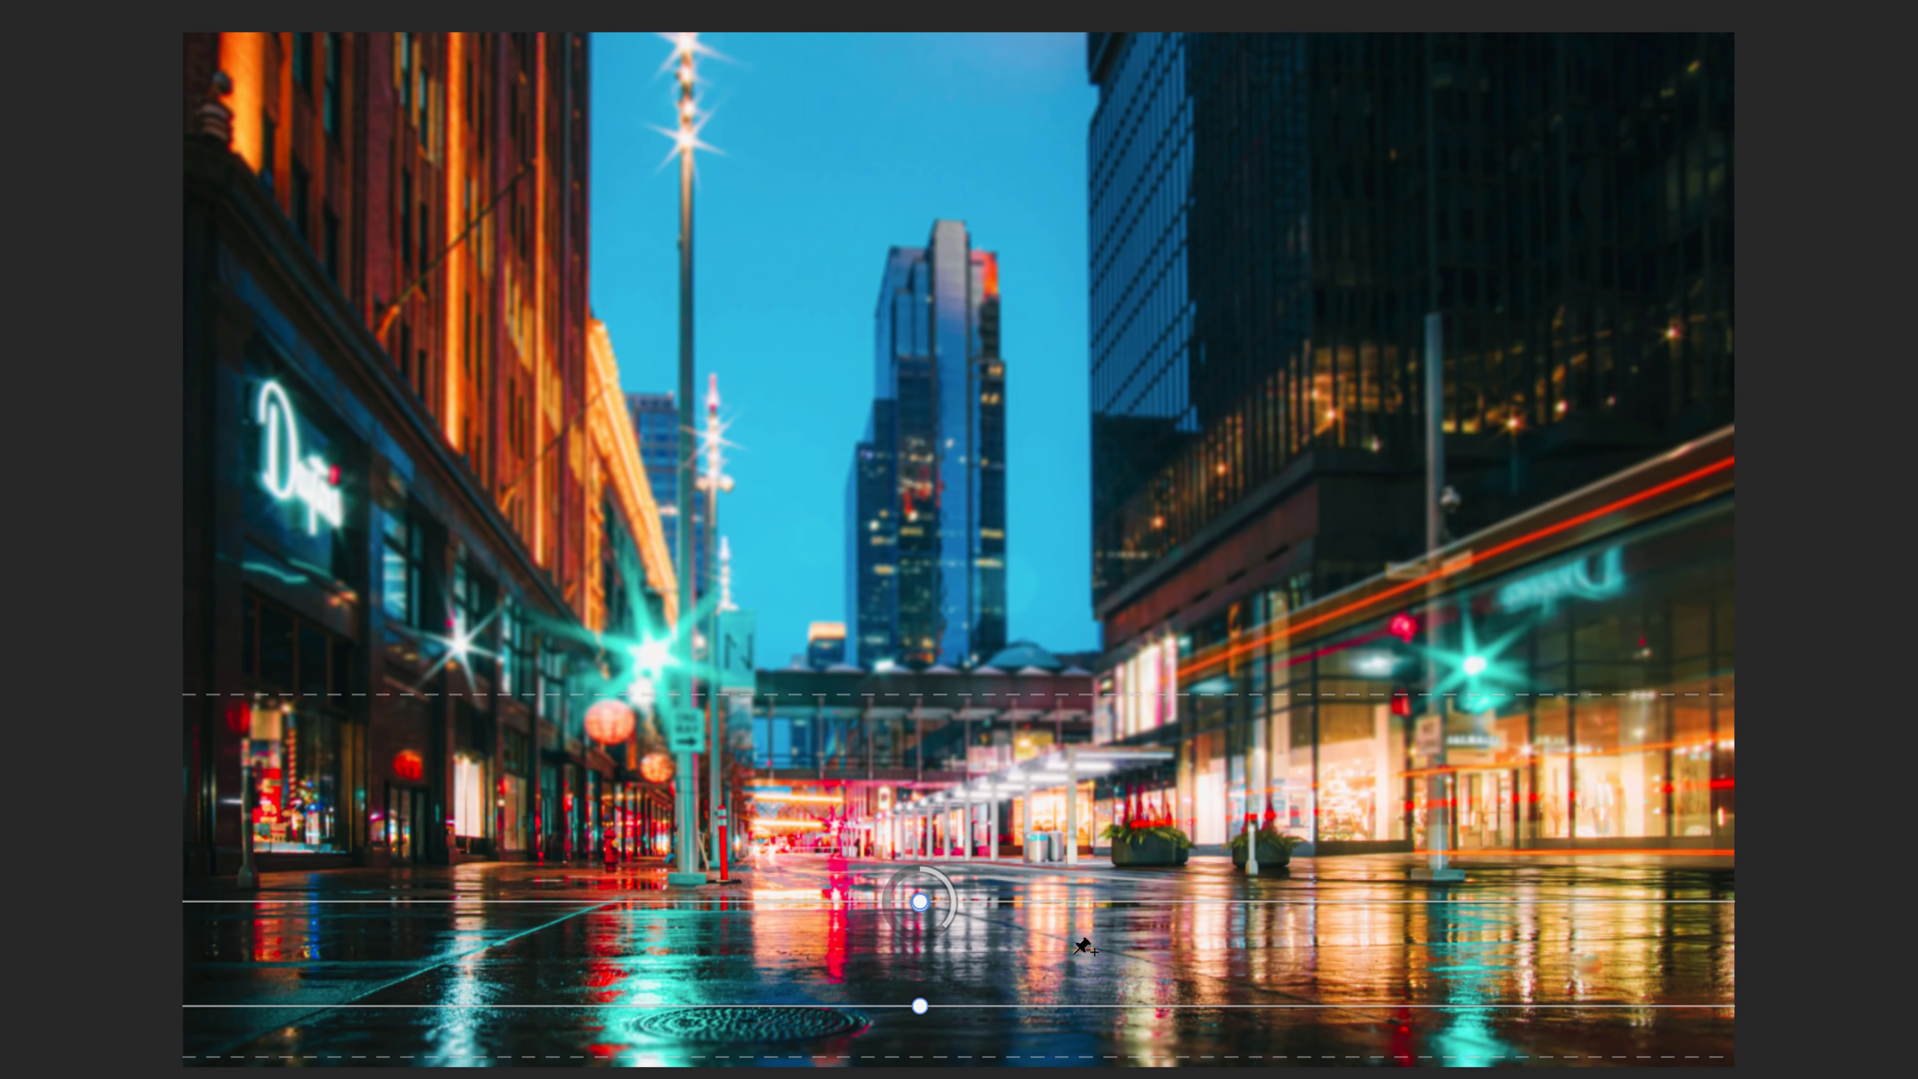
drag(919, 712, 920, 852)
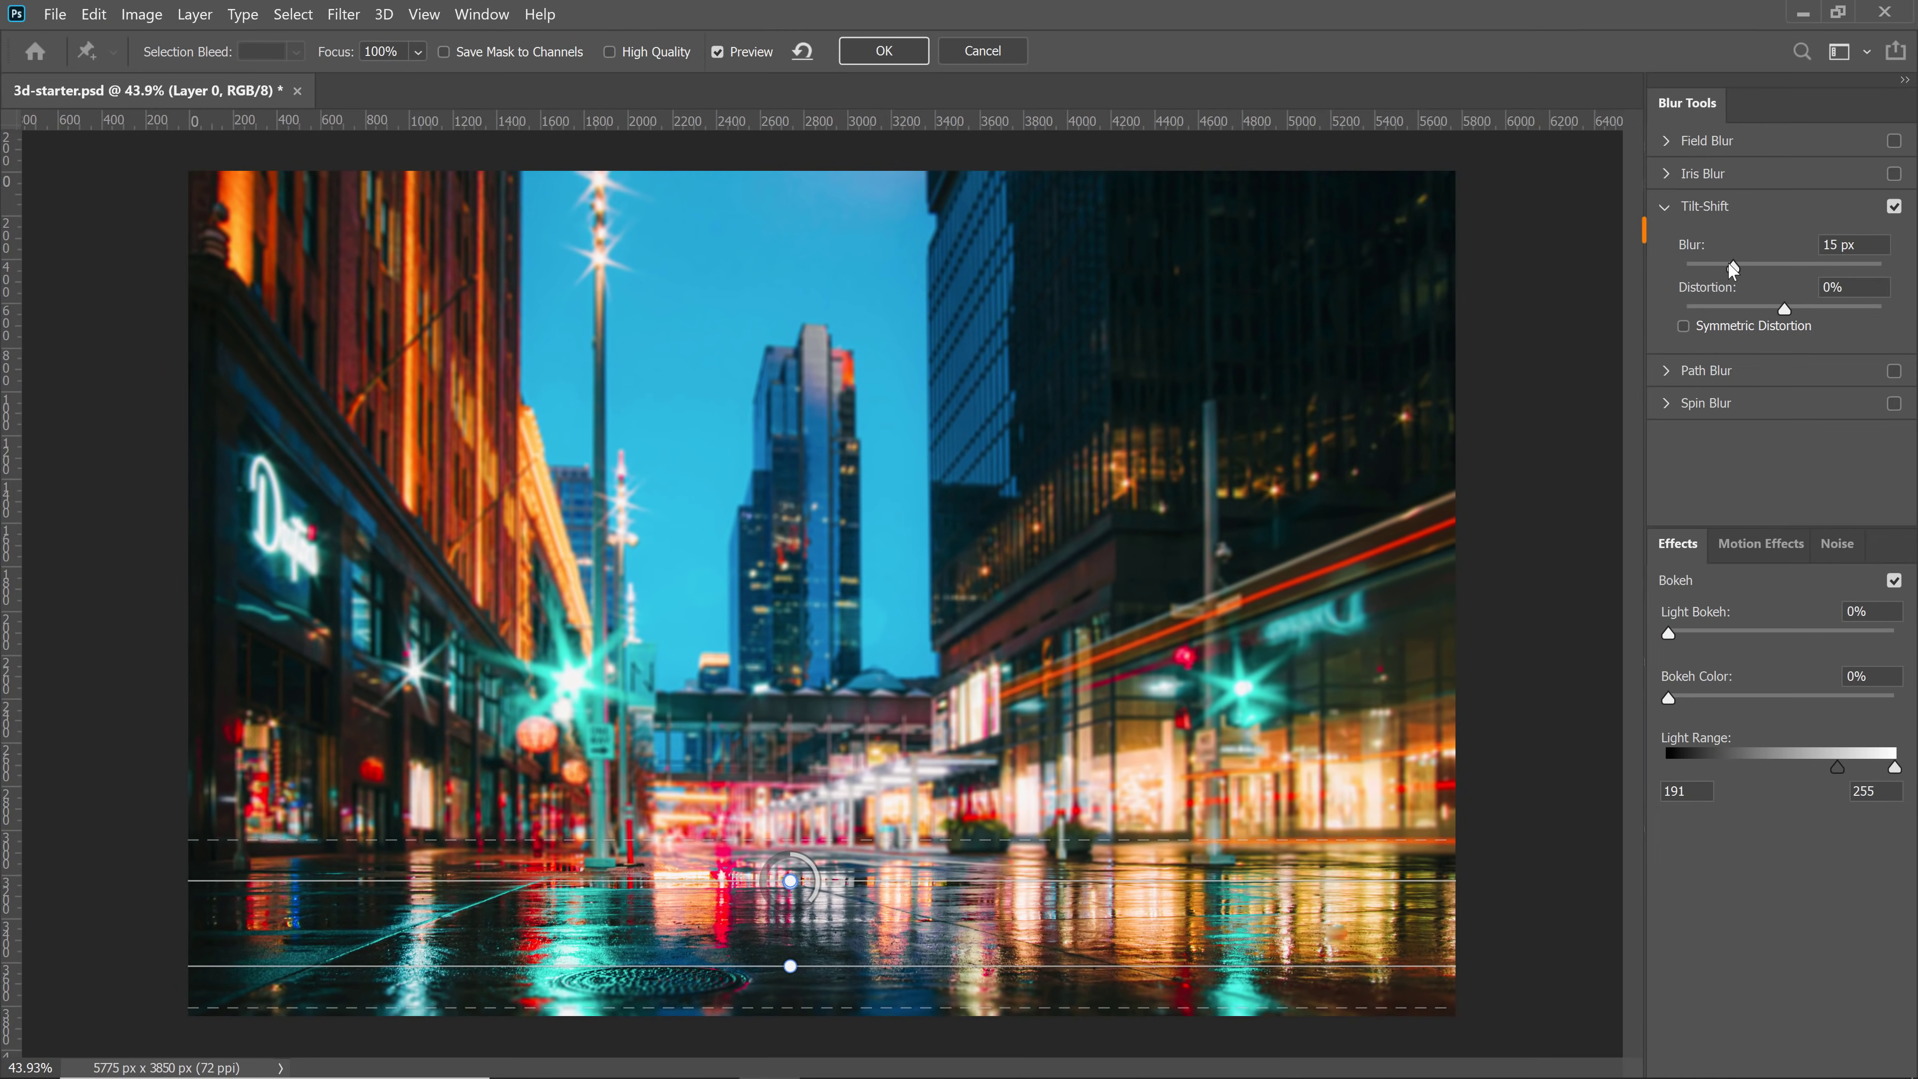
Try different blur strengths, settling on a Tilt-Shift Blur of 20 px and a Light Bokeh of 17%
mouse_move(1733, 268)
mouse_down()
mouse_move(1794, 269)
mouse_move(1748, 271)
mouse_up()
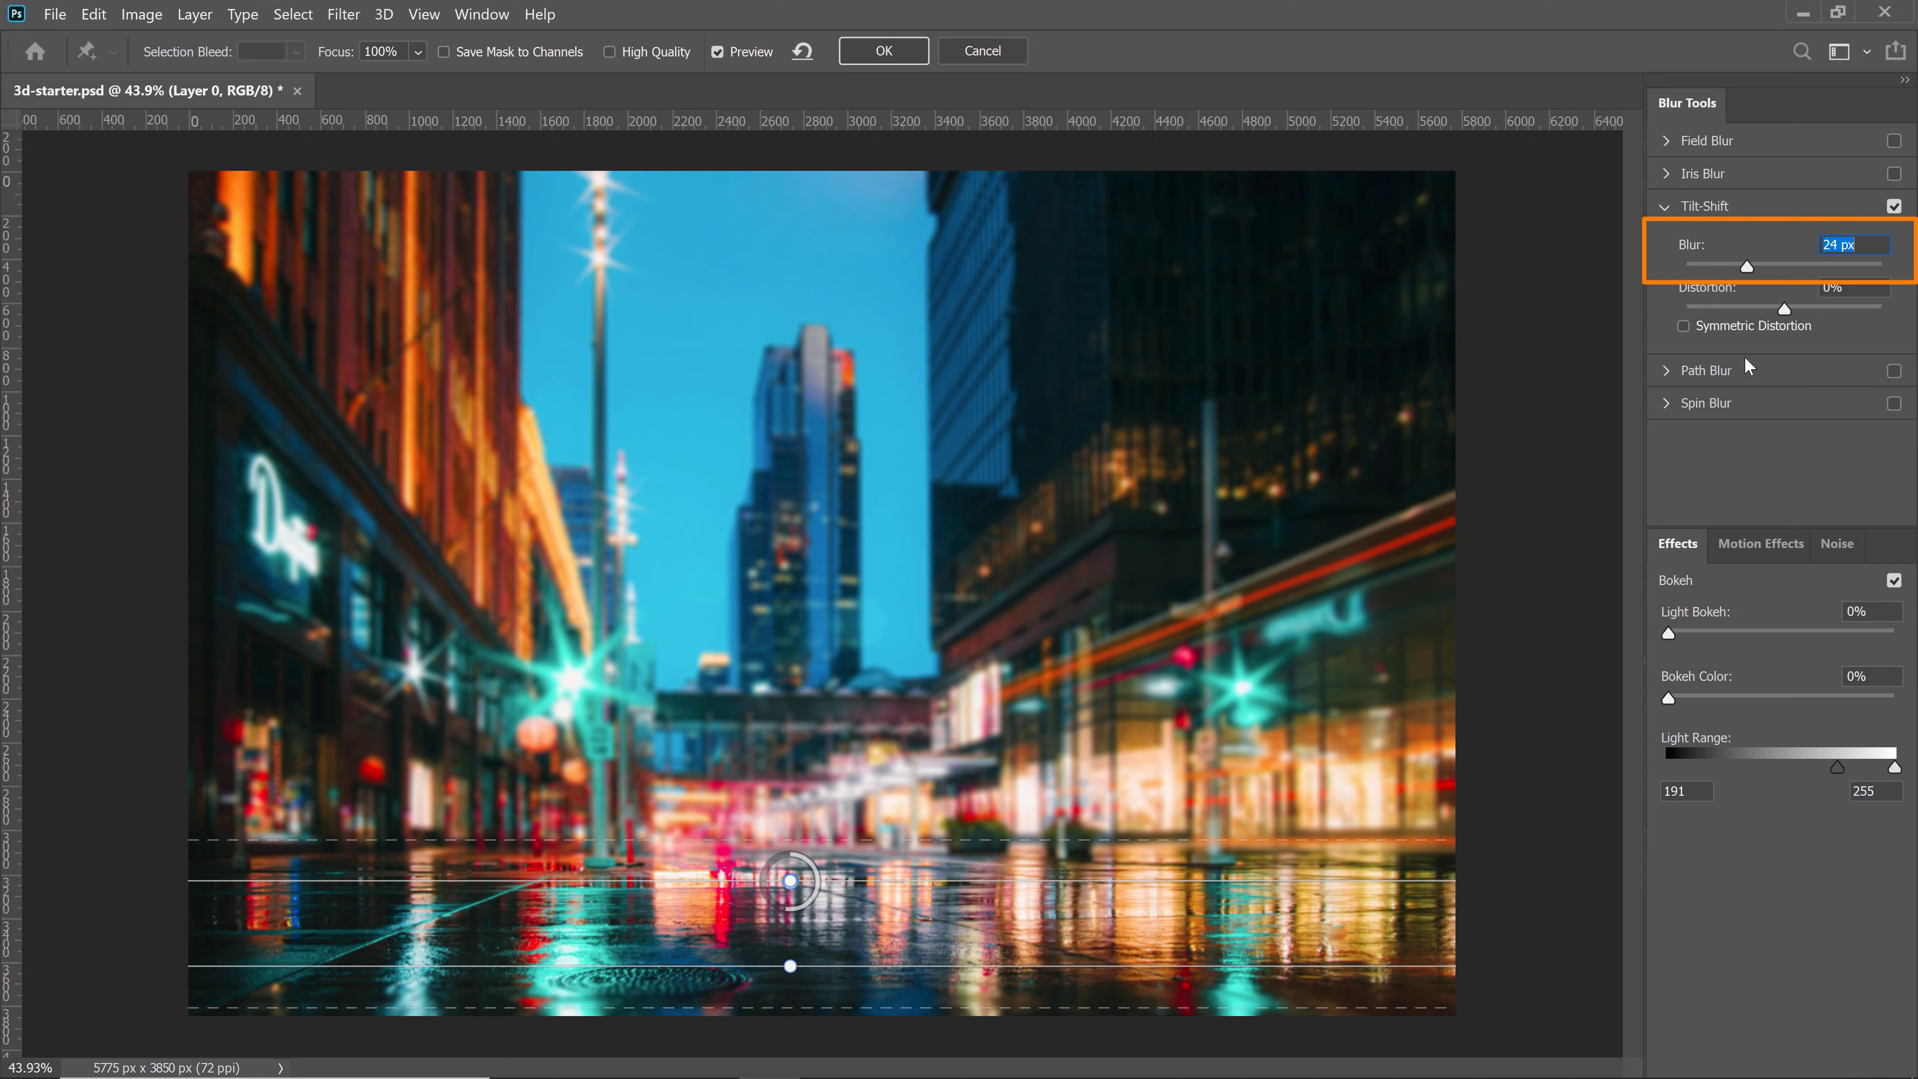
drag(1669, 633, 1723, 639)
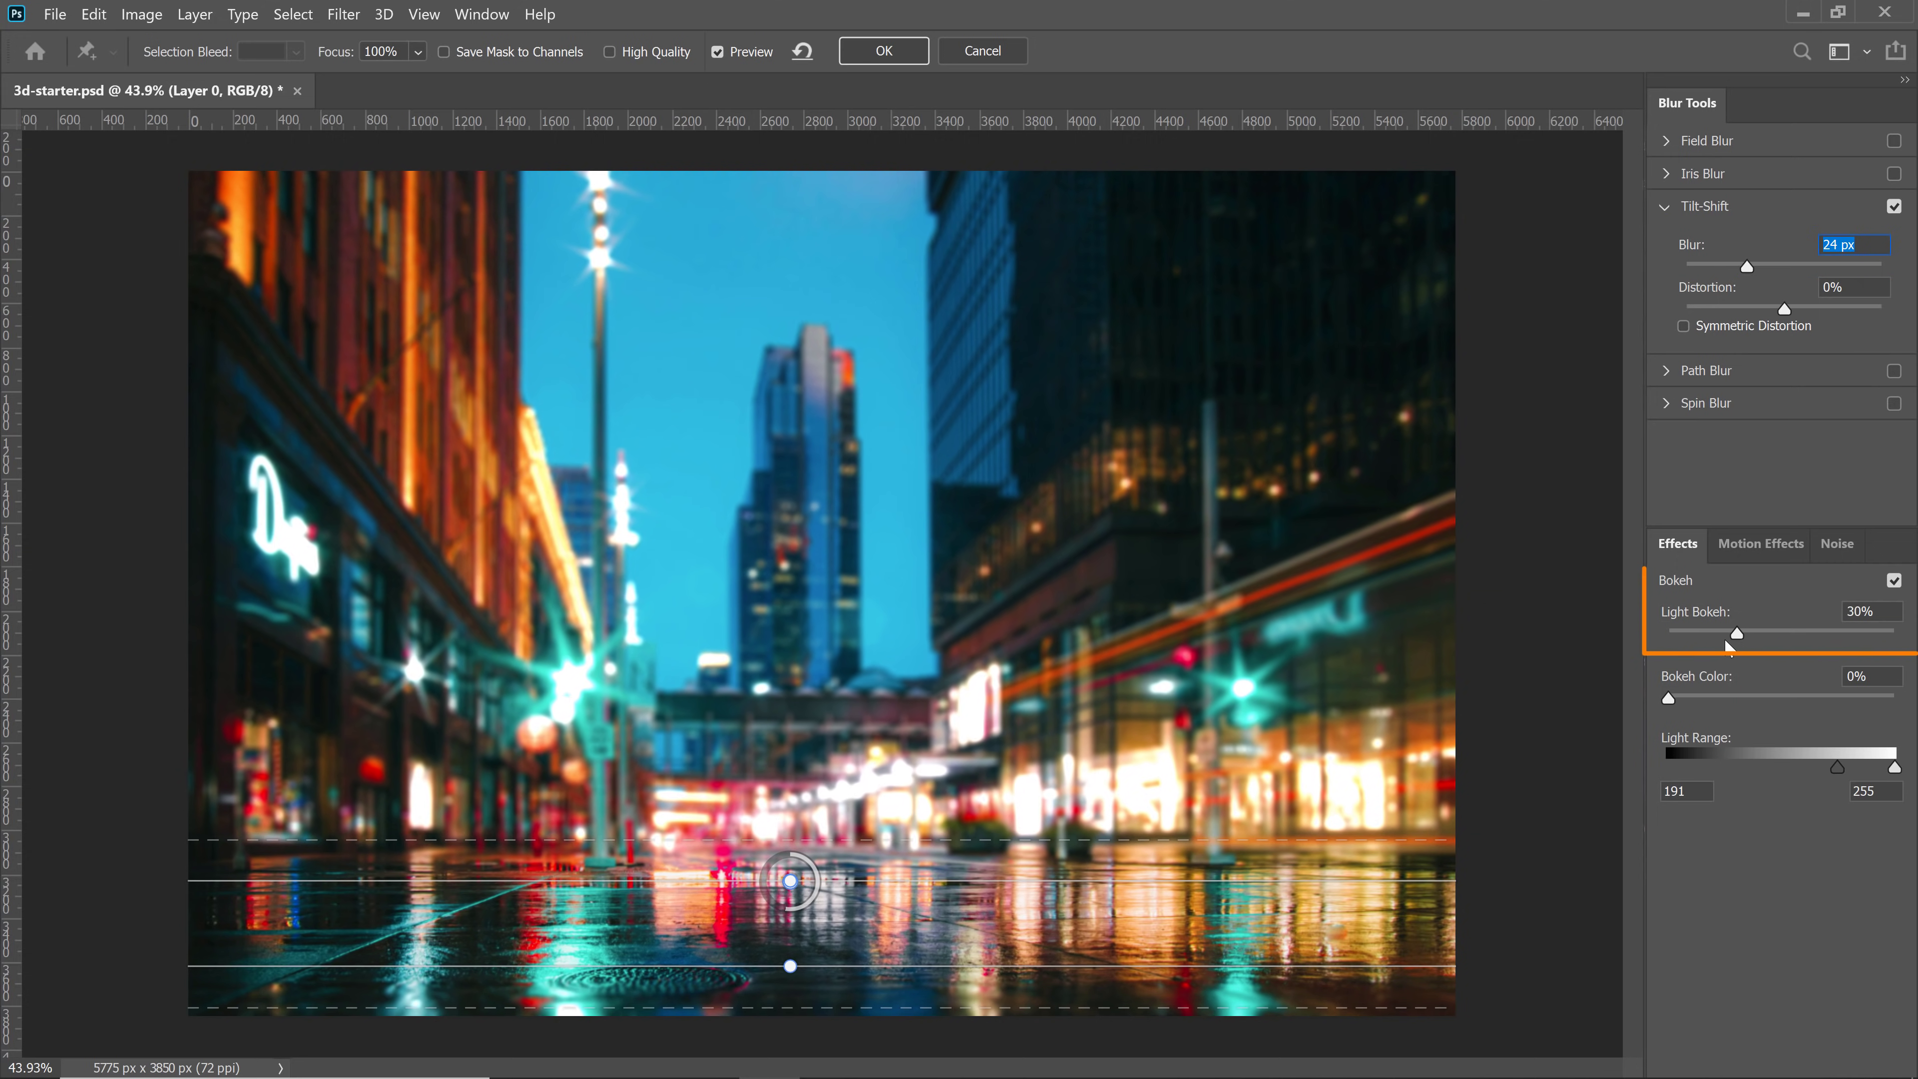
drag(1747, 268, 1775, 269)
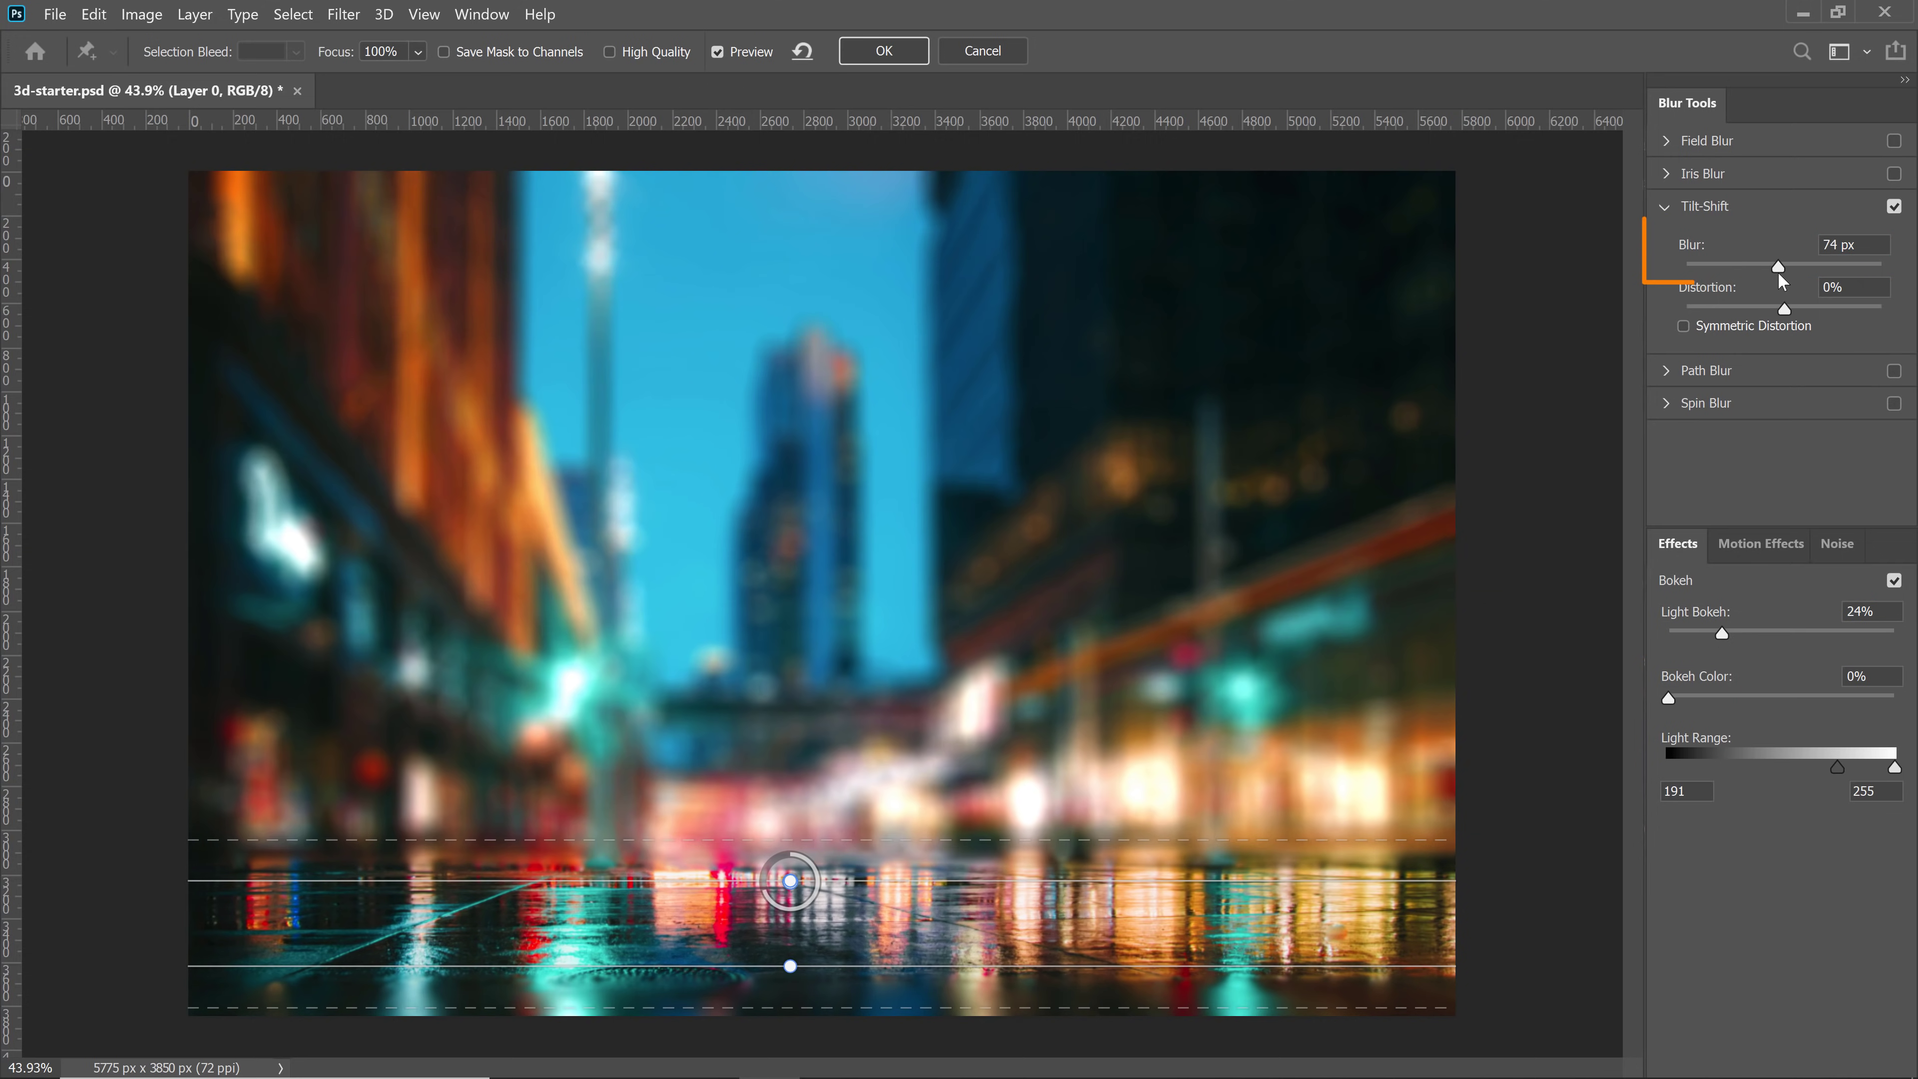
mouse_move(1730, 632)
mouse_down()
mouse_move(1785, 638)
mouse_move(1680, 625)
mouse_move(1706, 633)
mouse_up()
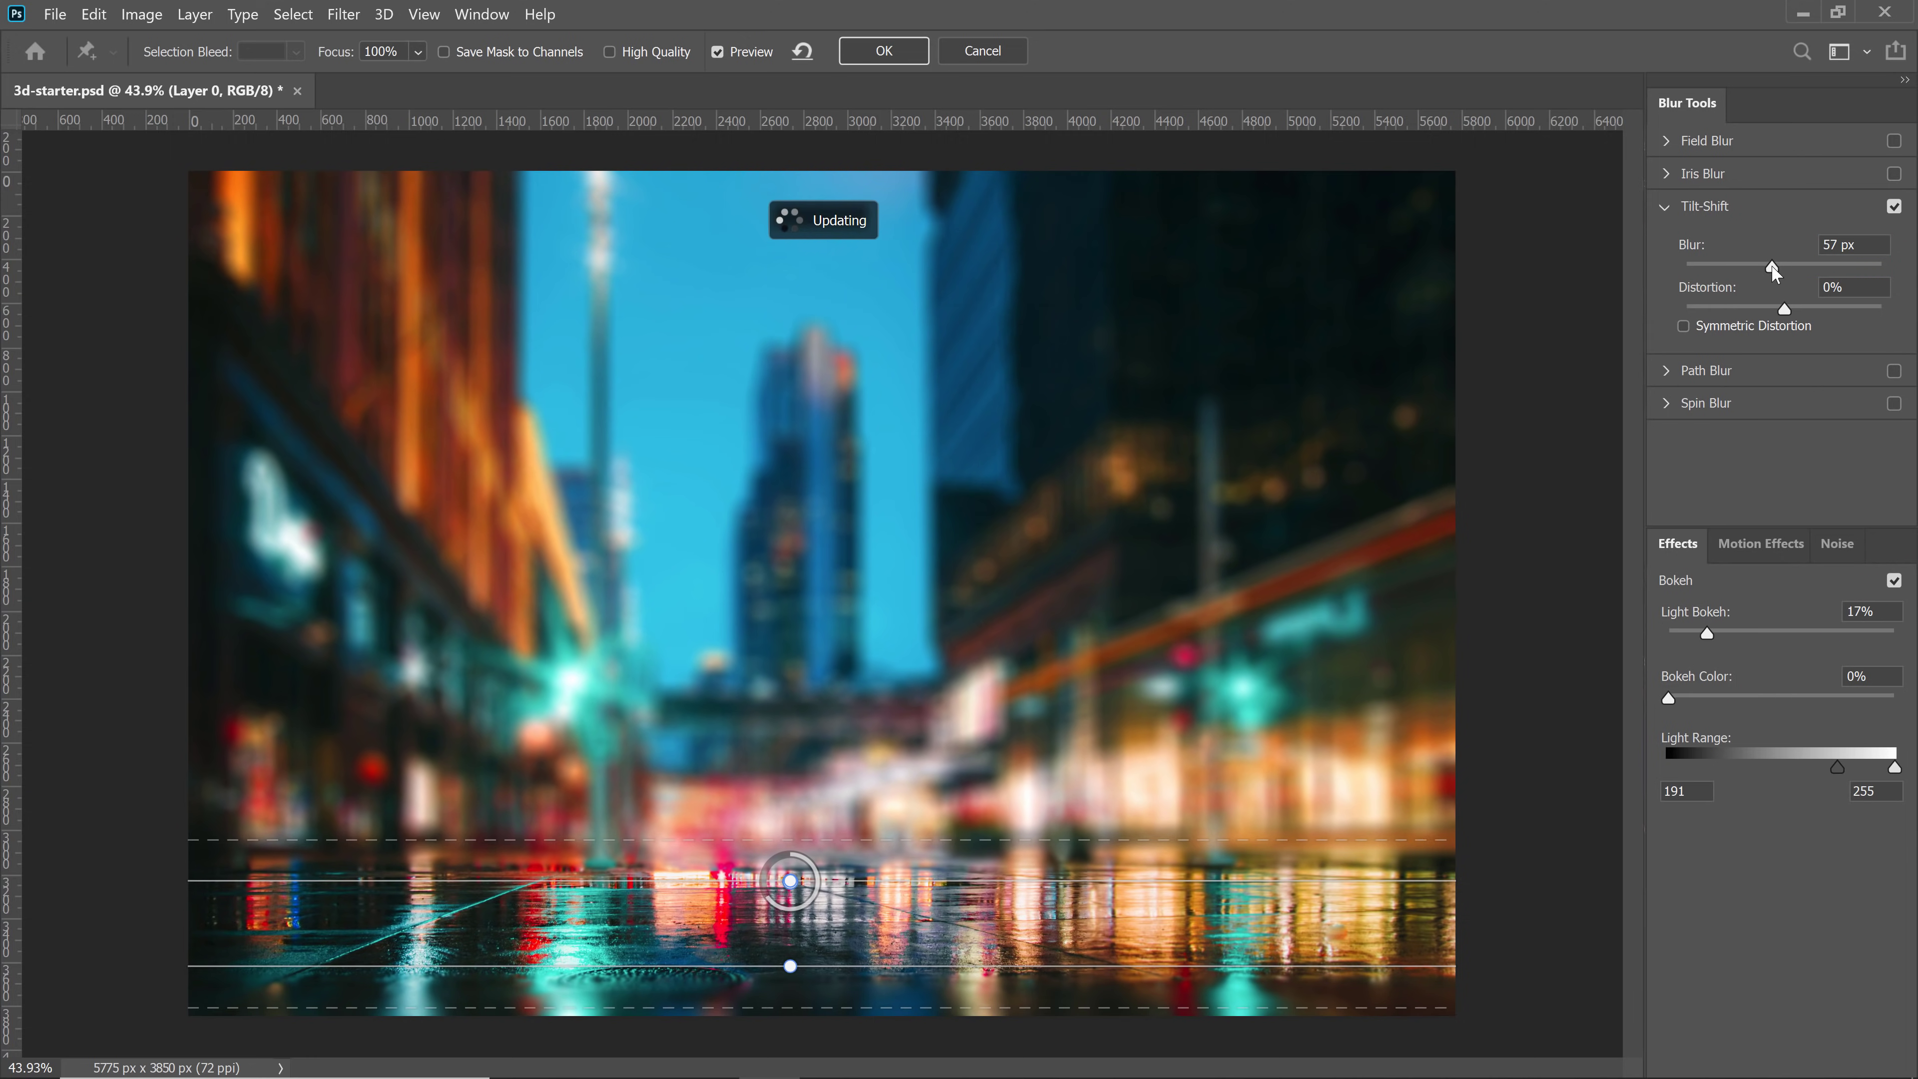
mouse_move(1772, 266)
mouse_down()
mouse_move(1711, 264)
mouse_move(1741, 275)
mouse_up()
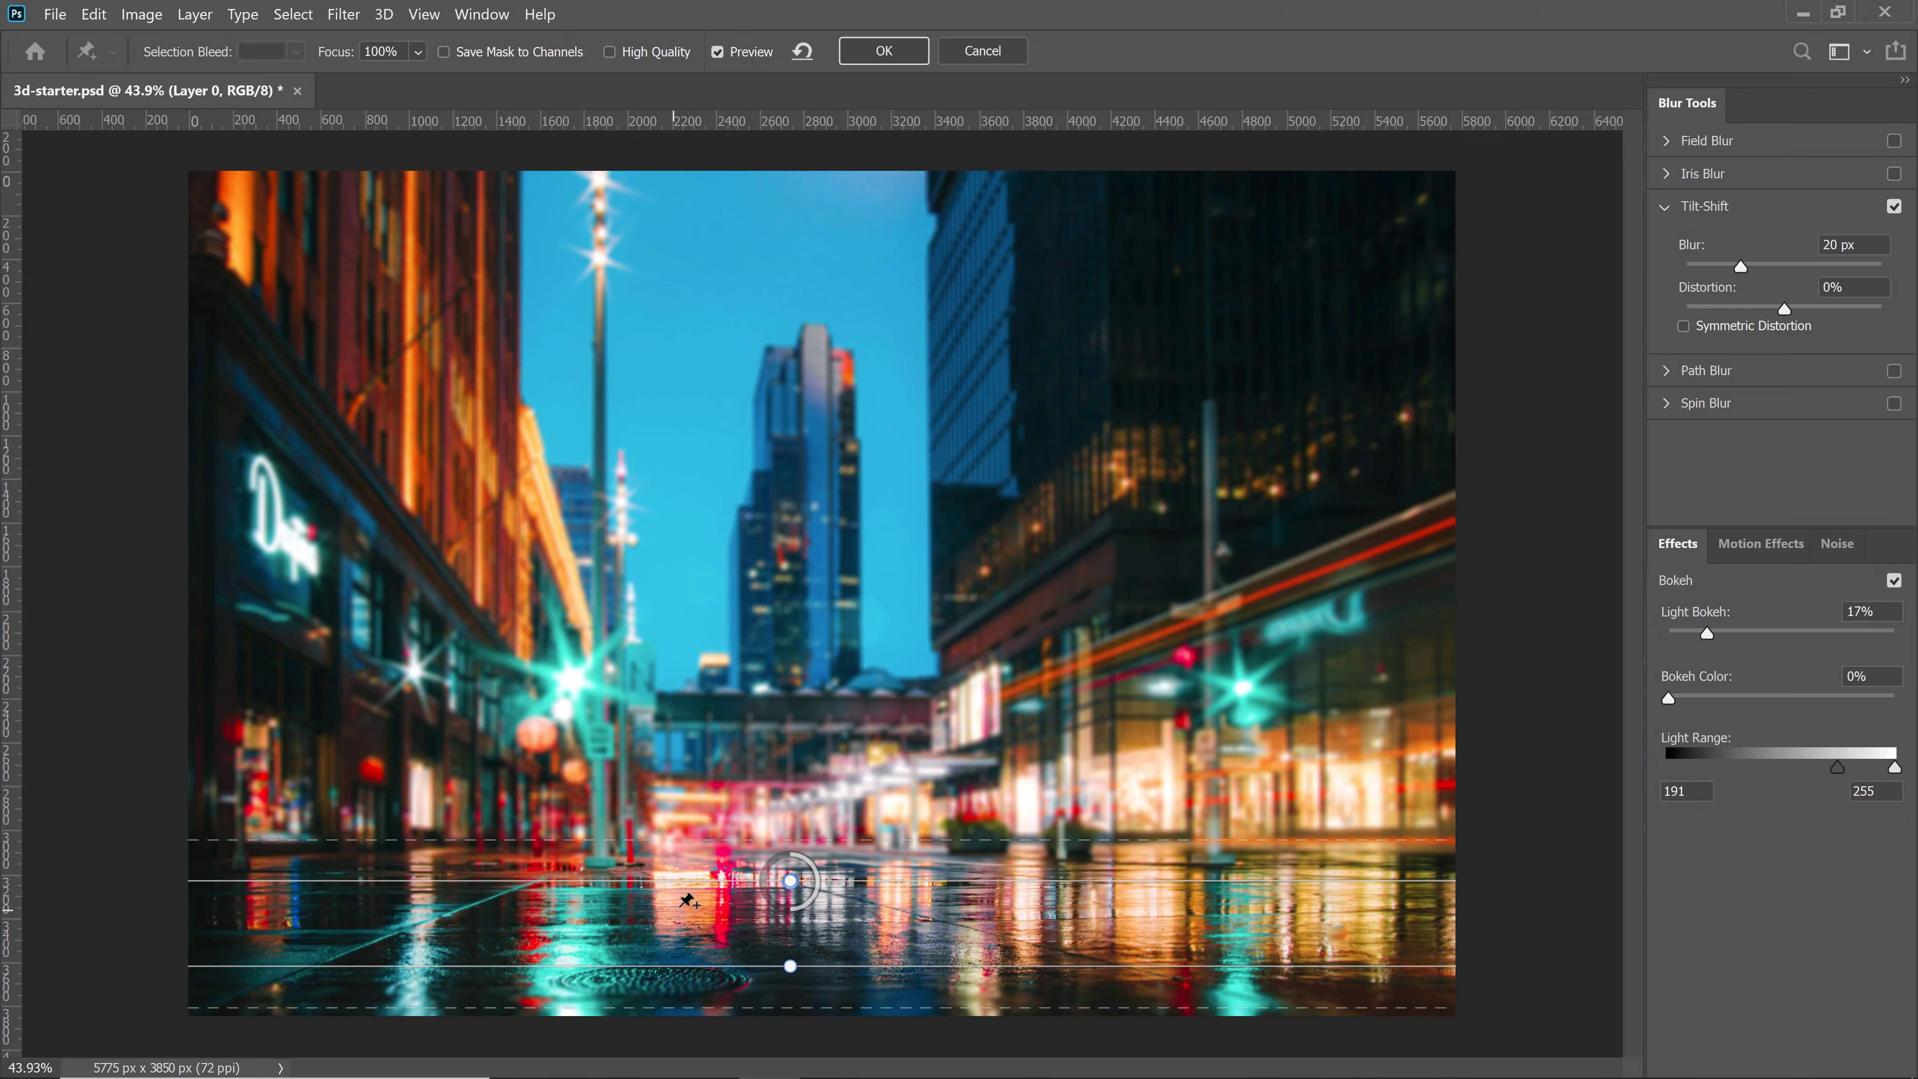
Shift the focus band slightly lower, raise its lower focus line, apply the Tilt-Shift blur, and collapse Layer 0's smart filters
drag(678, 911, 681, 936)
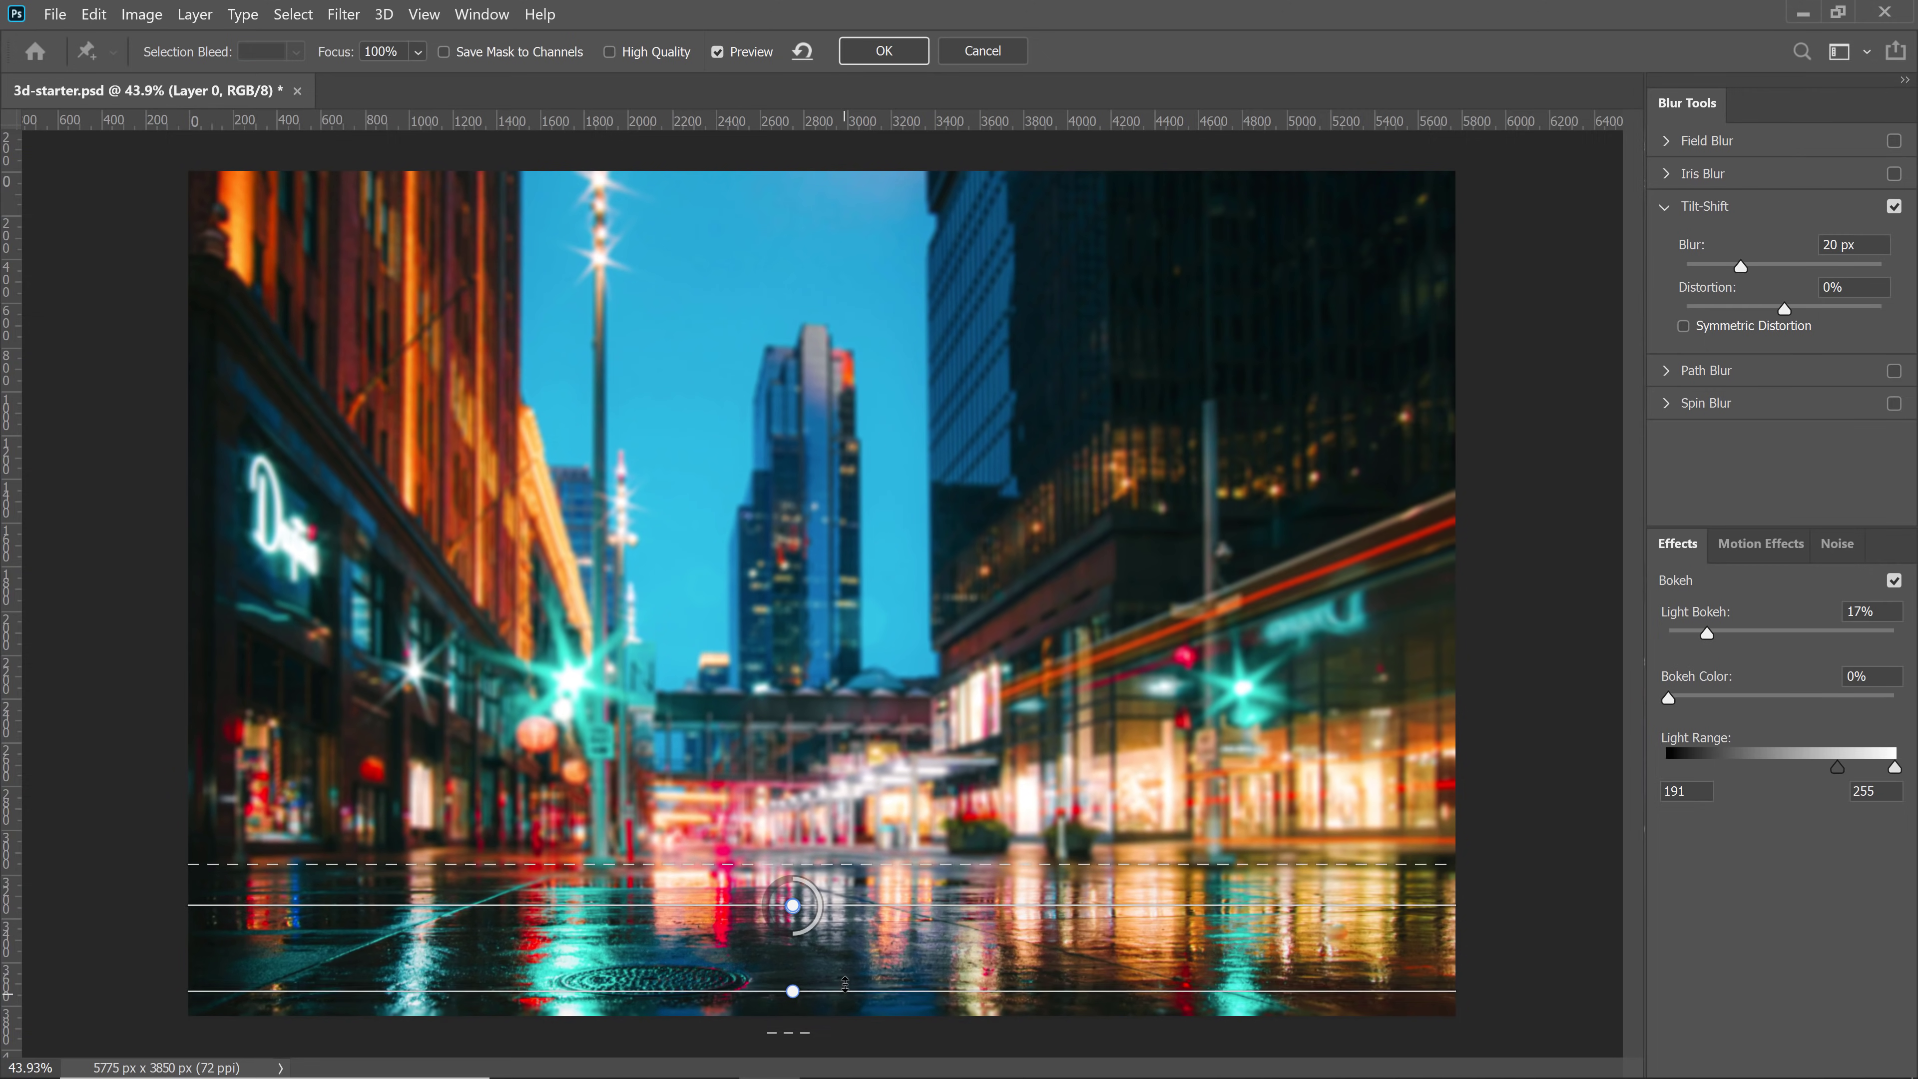
drag(846, 990, 849, 953)
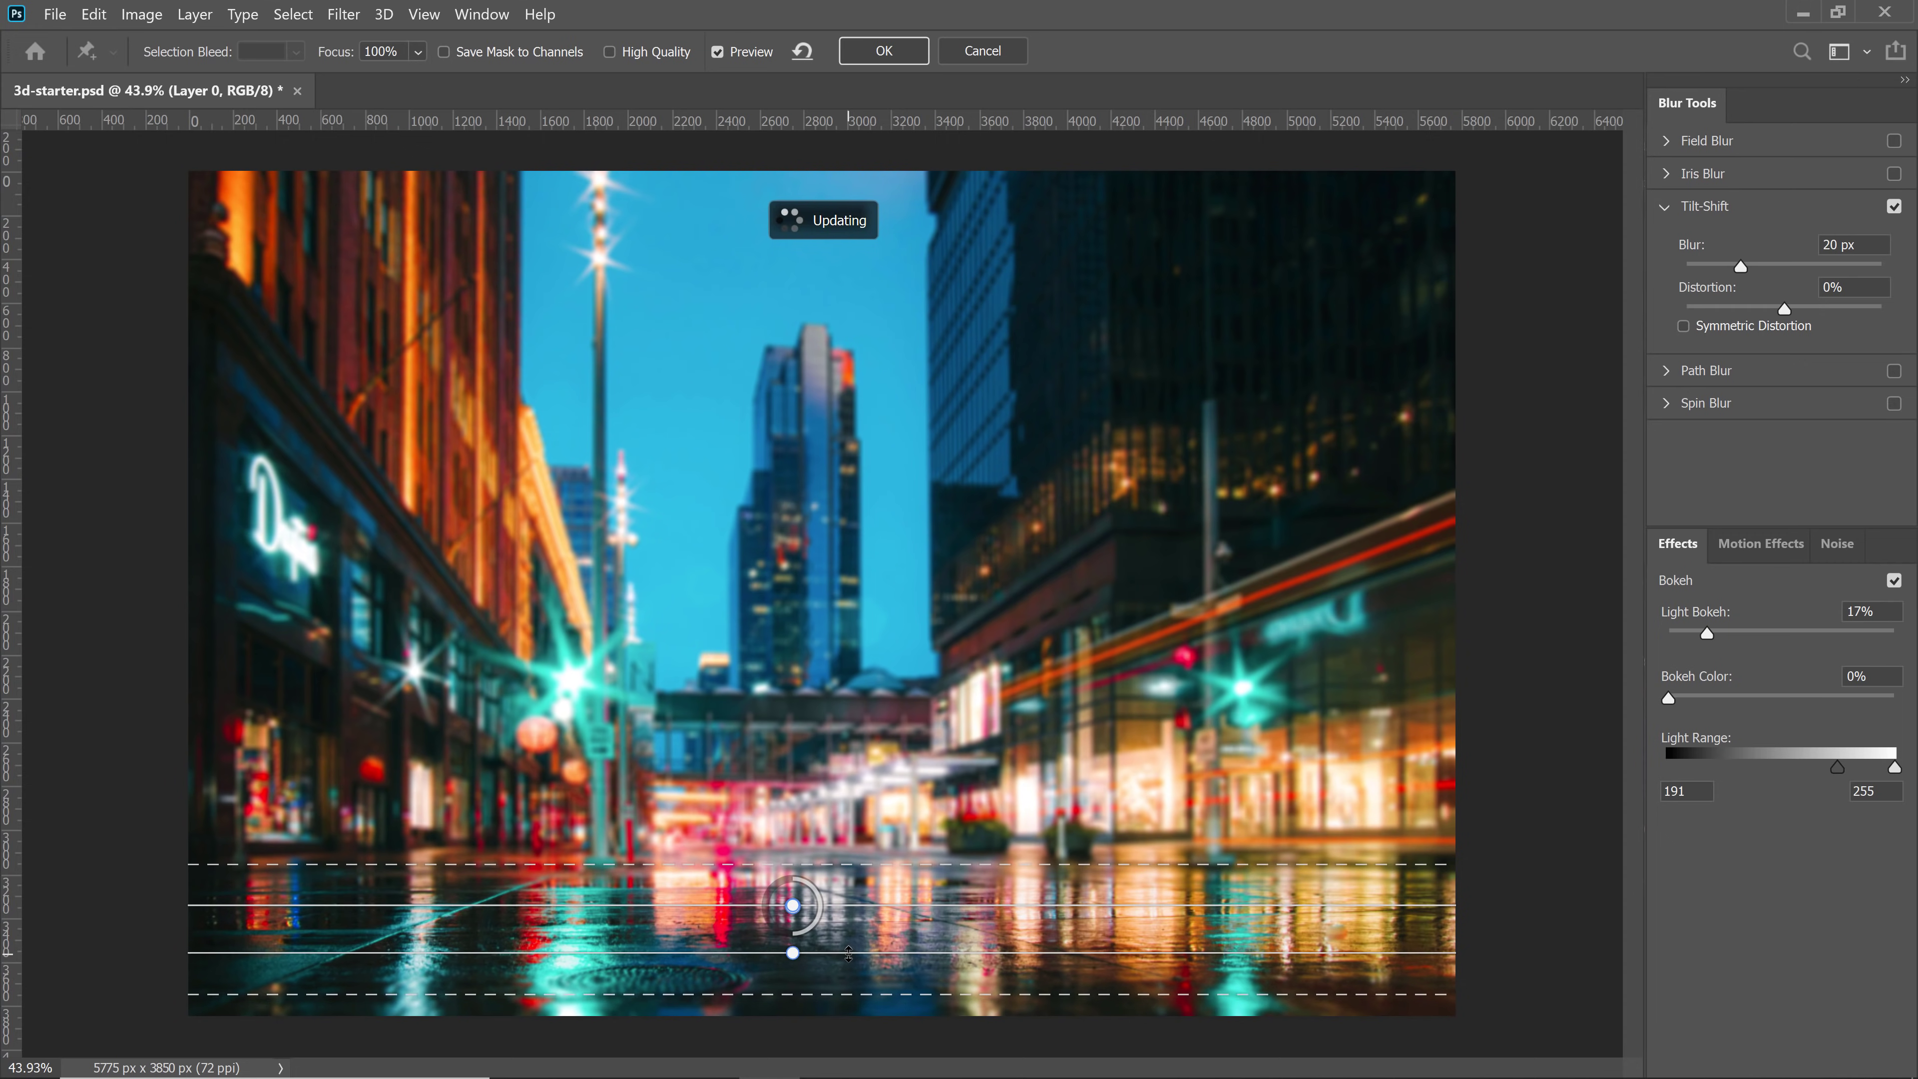
click(885, 53)
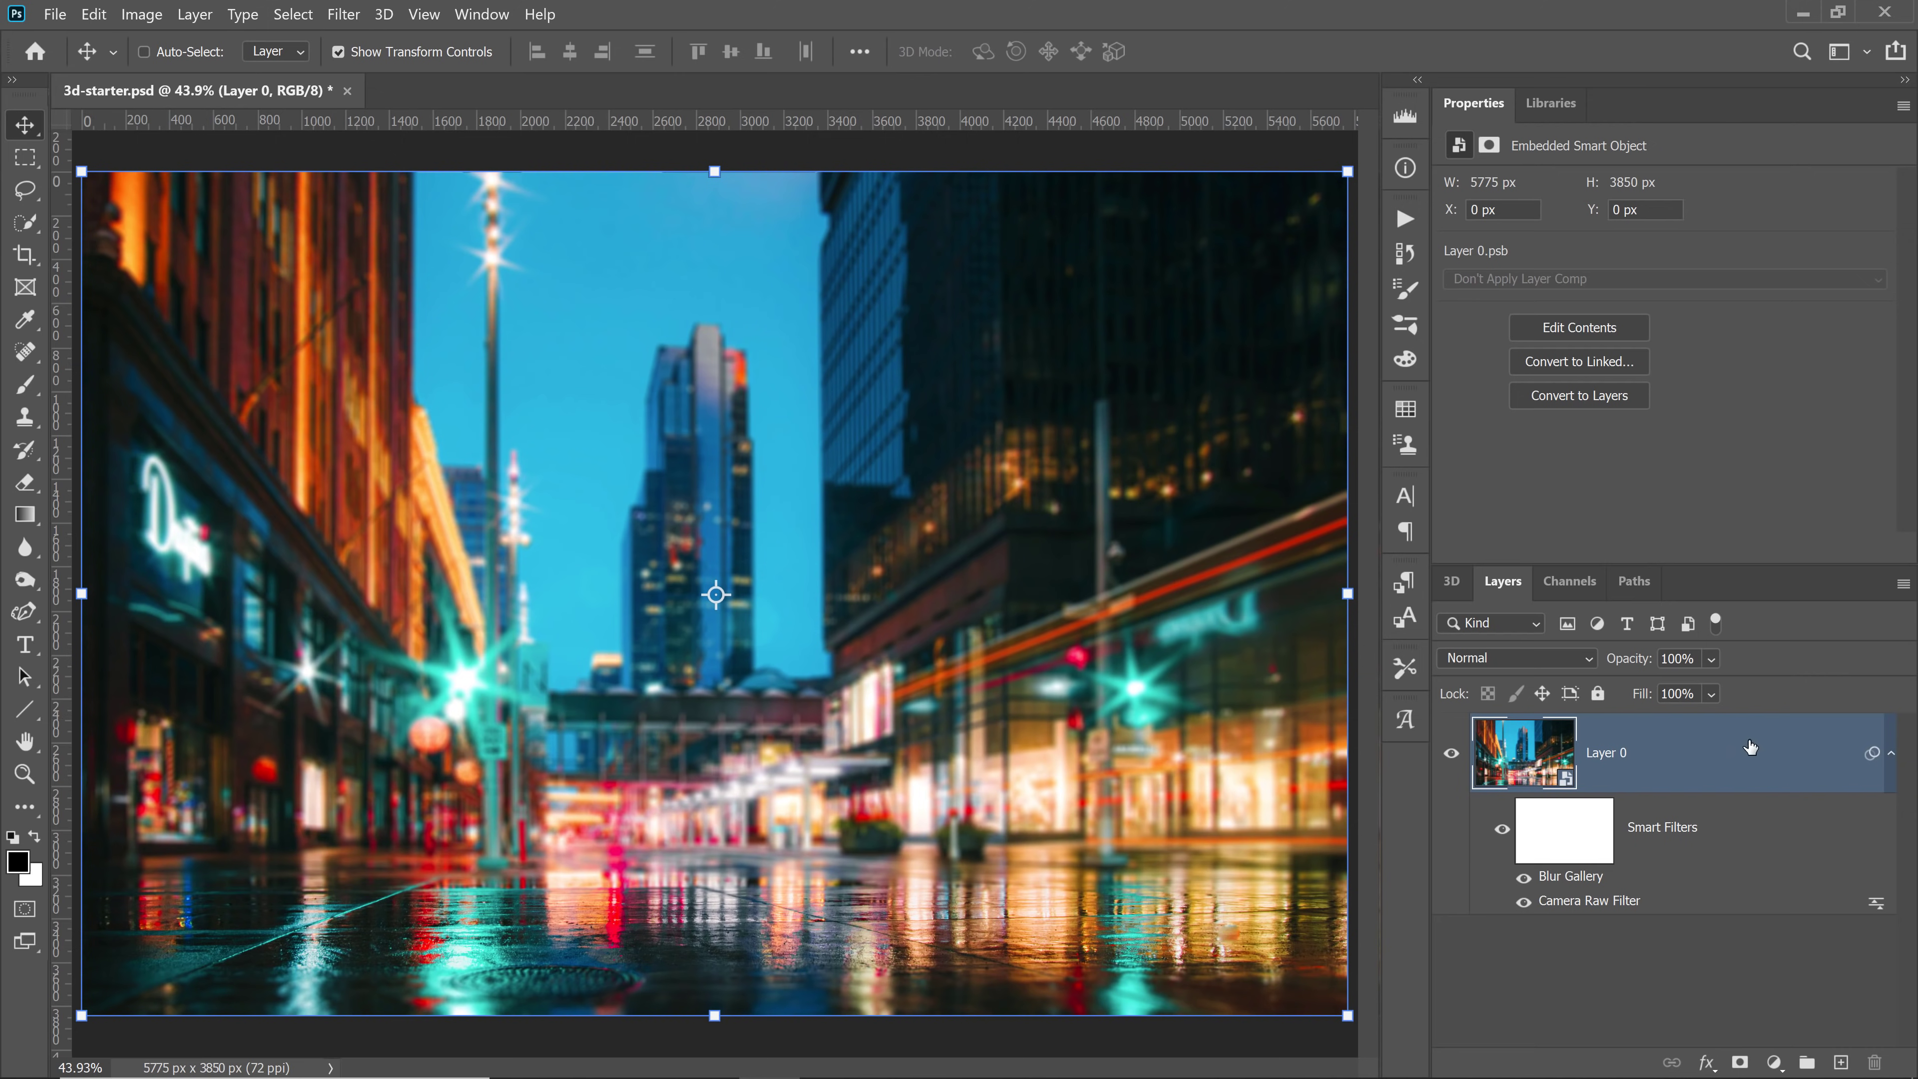
click(1891, 754)
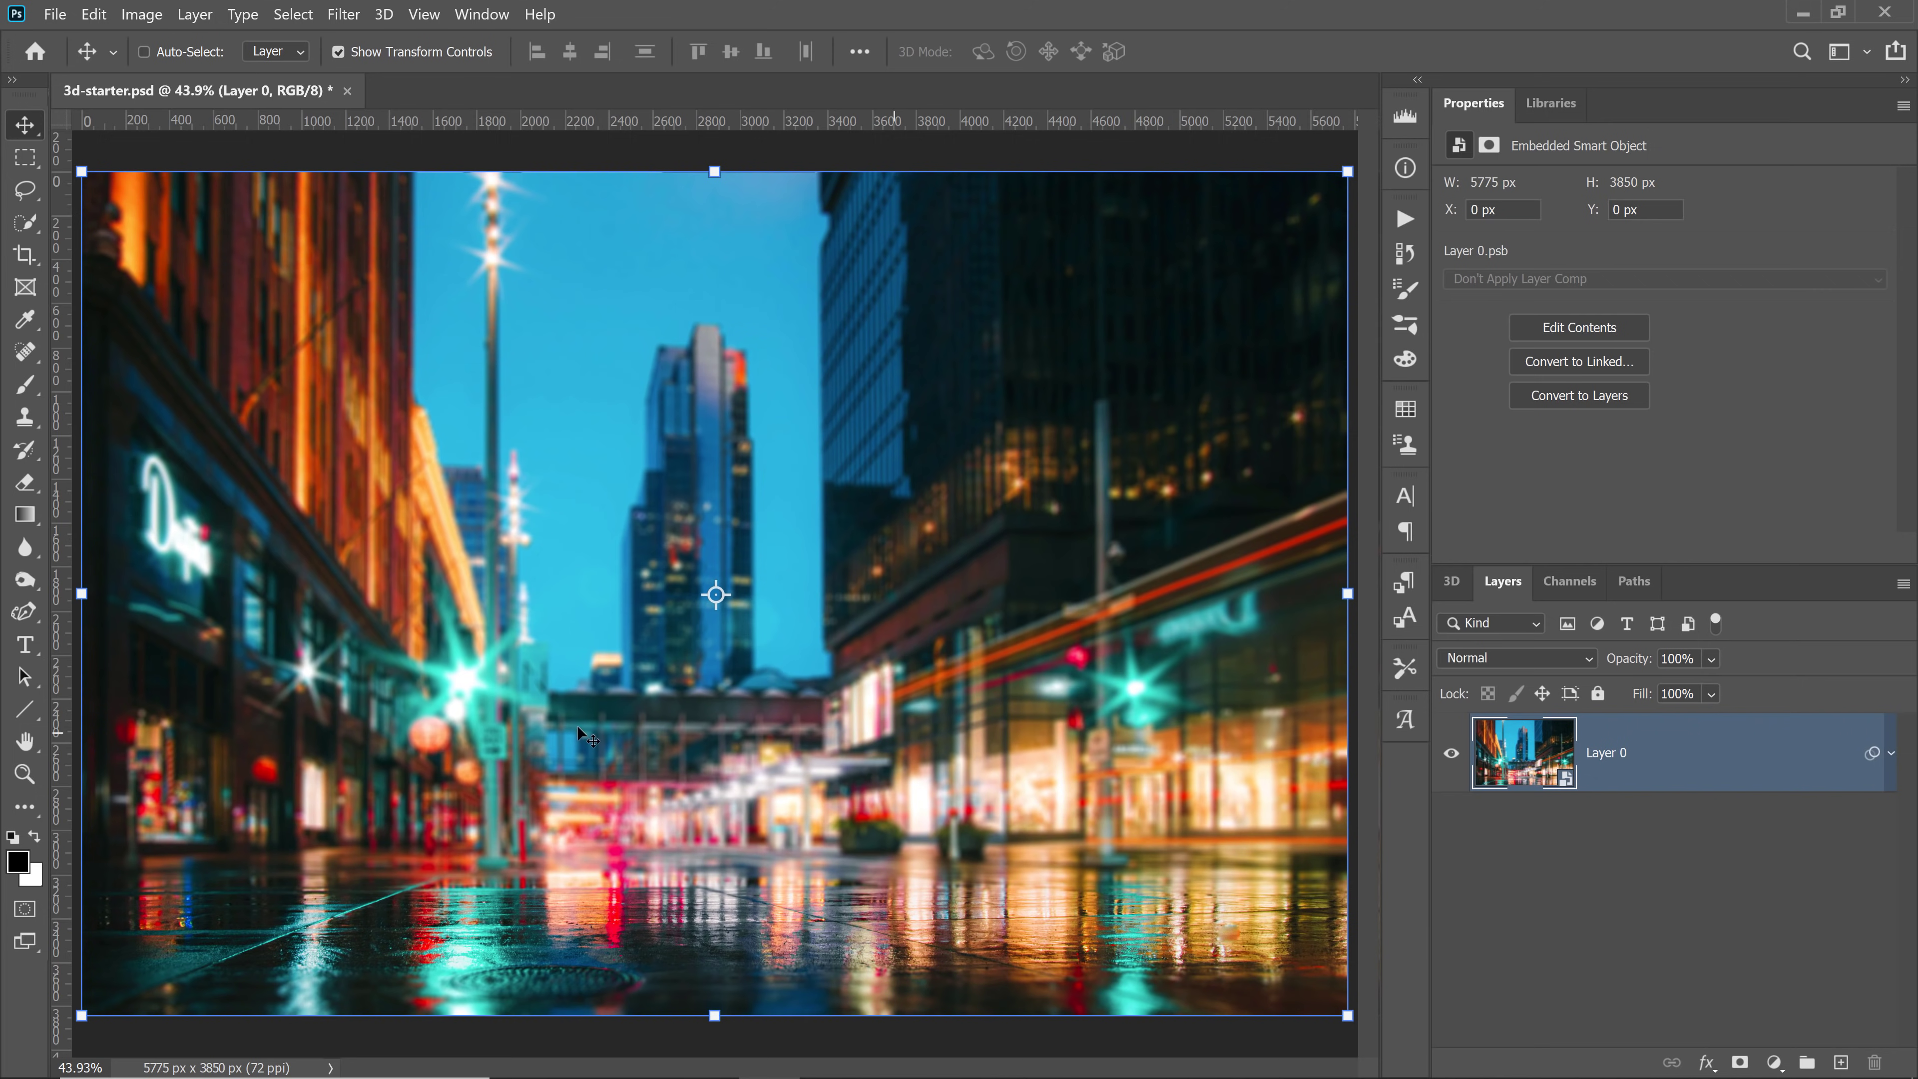
Add the text "3D" in black Franklin Gothic Heavy at 56 pt on the wet street
drag(25, 644, 150, 640)
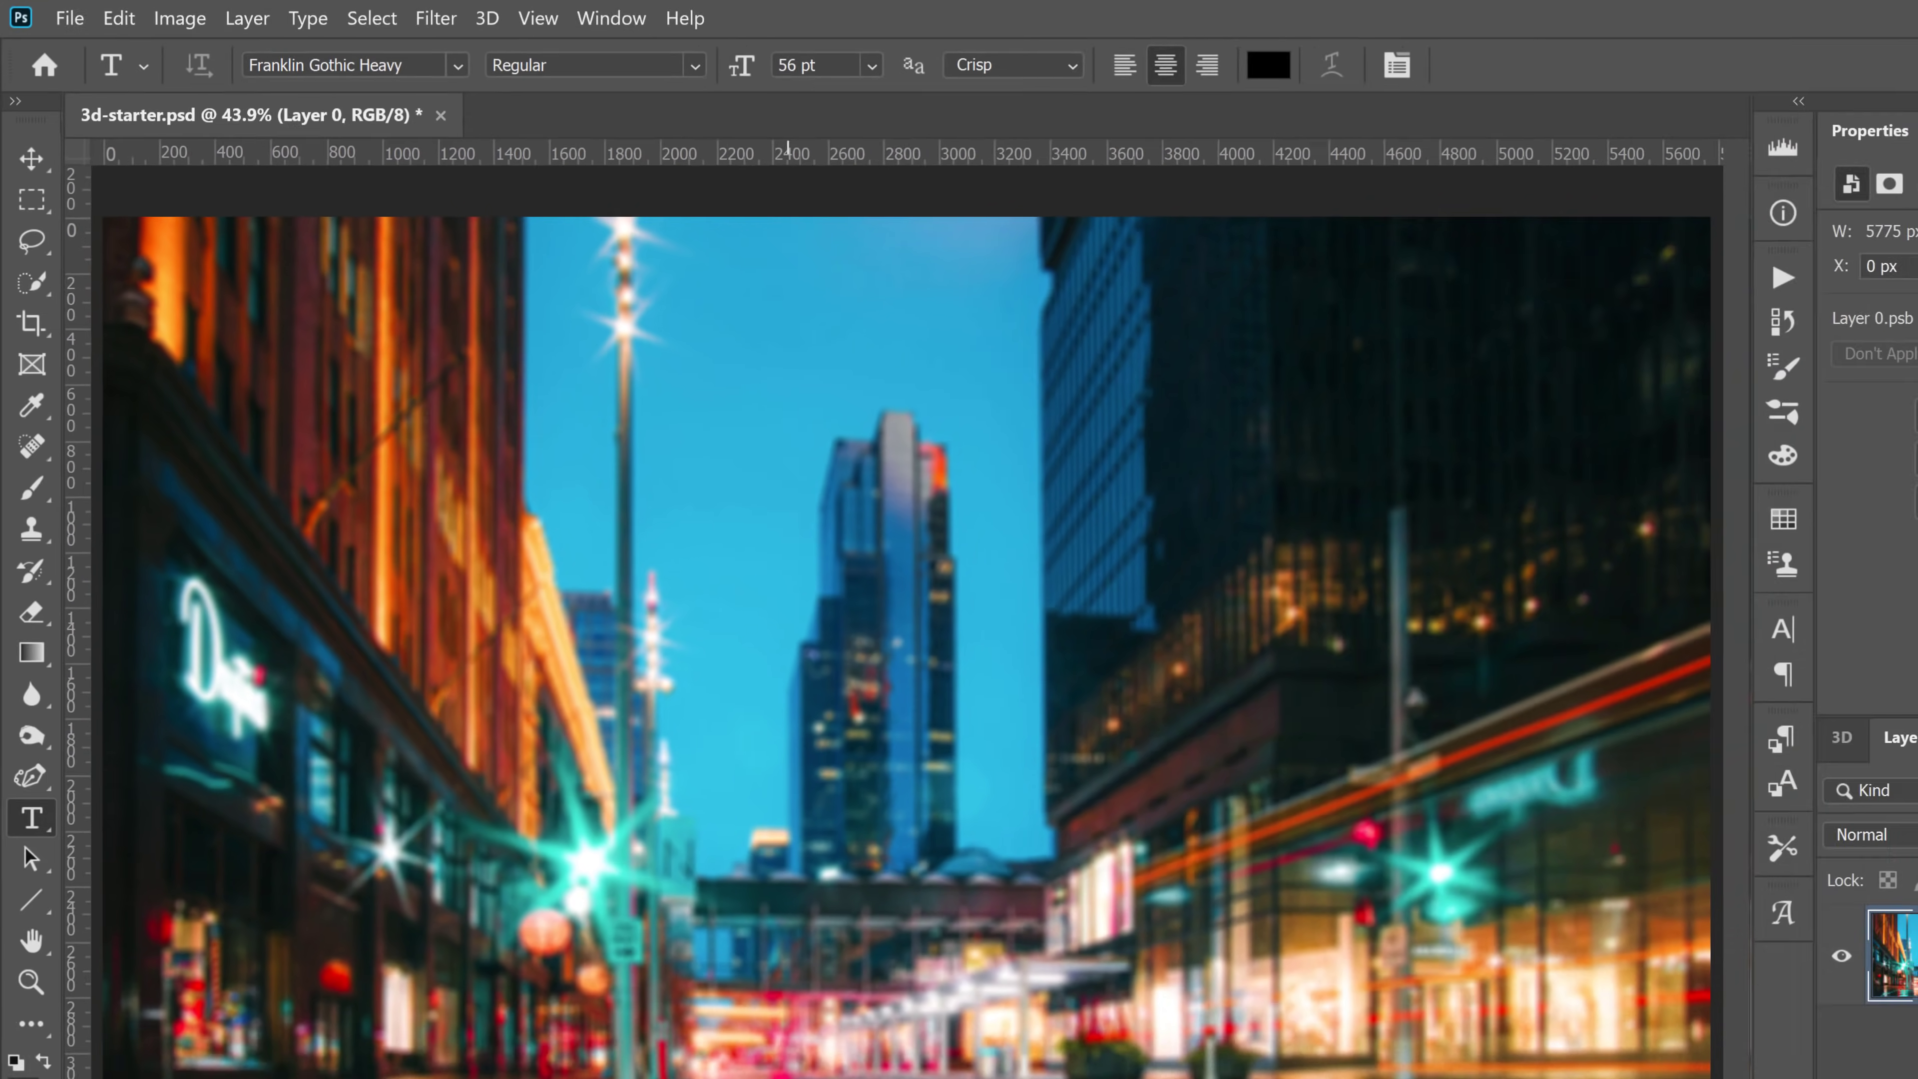
click(618, 920)
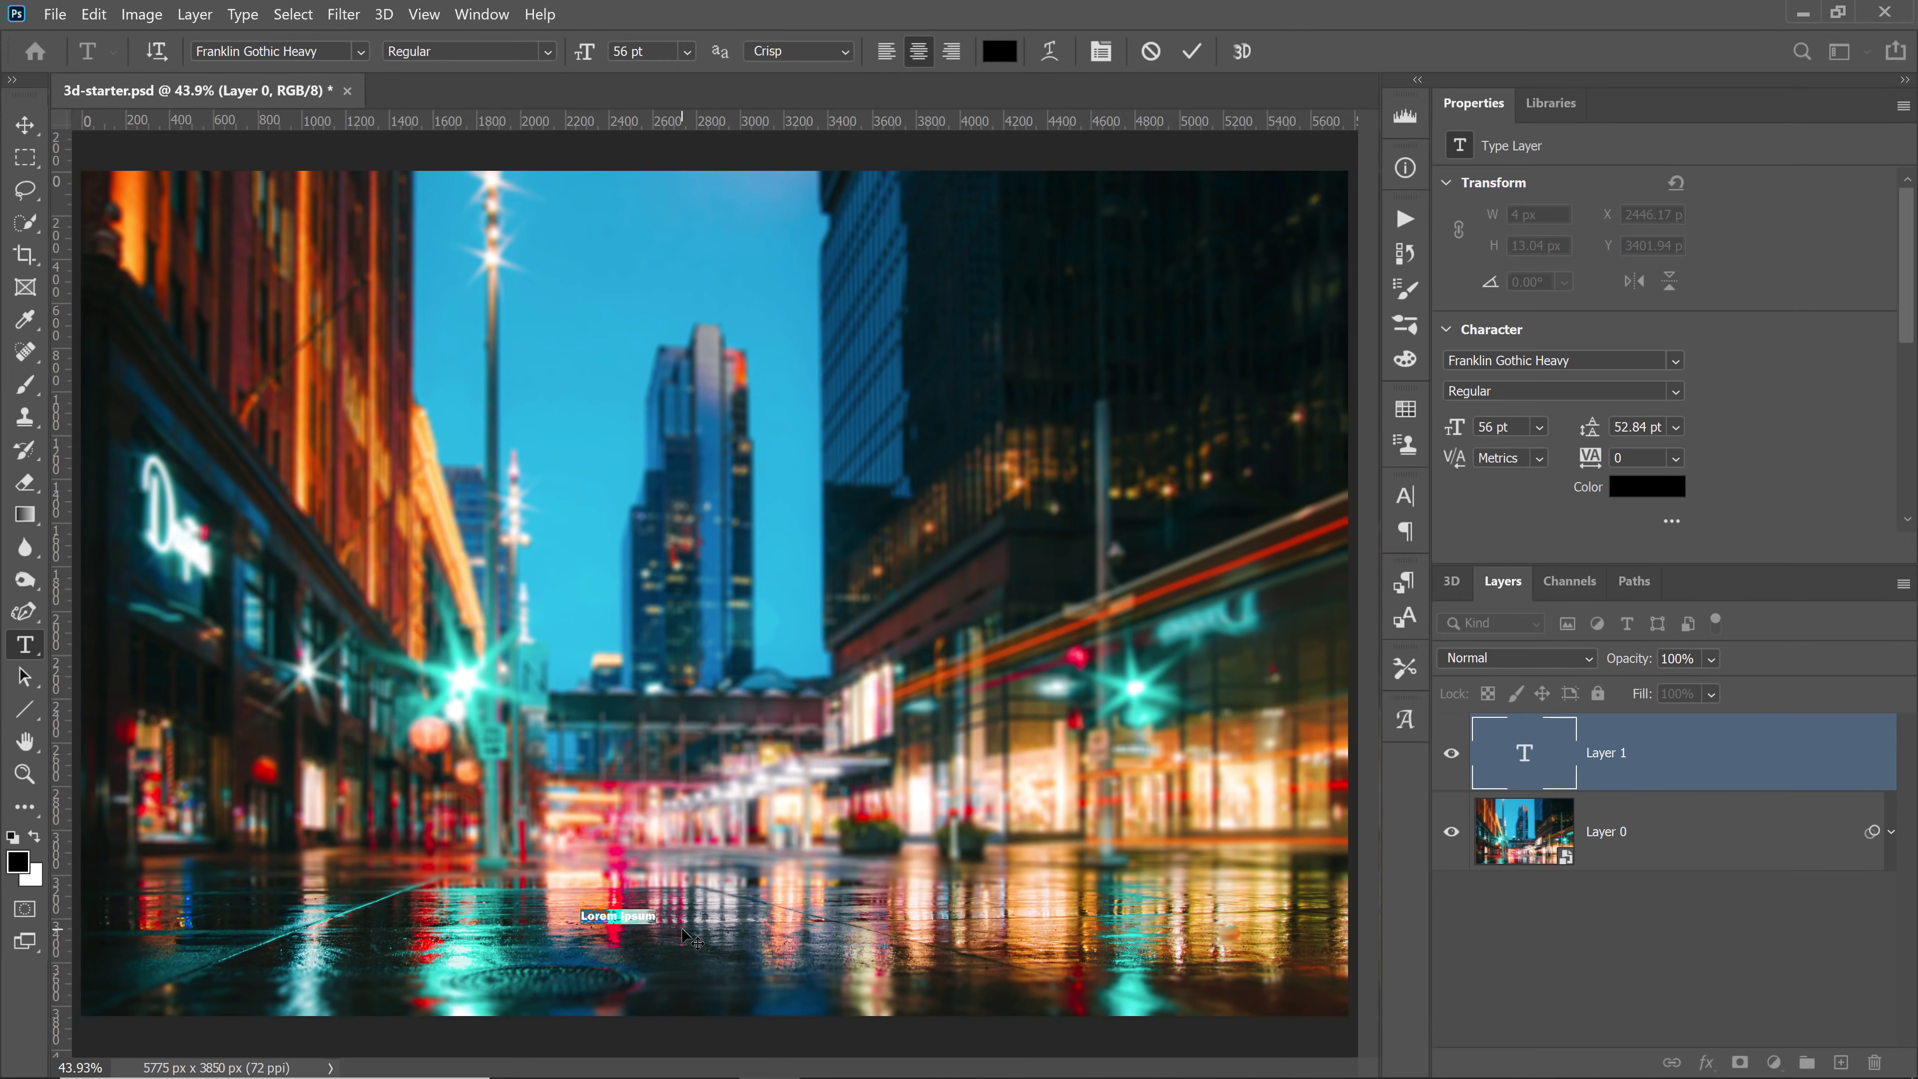
text(3D)
click(30, 126)
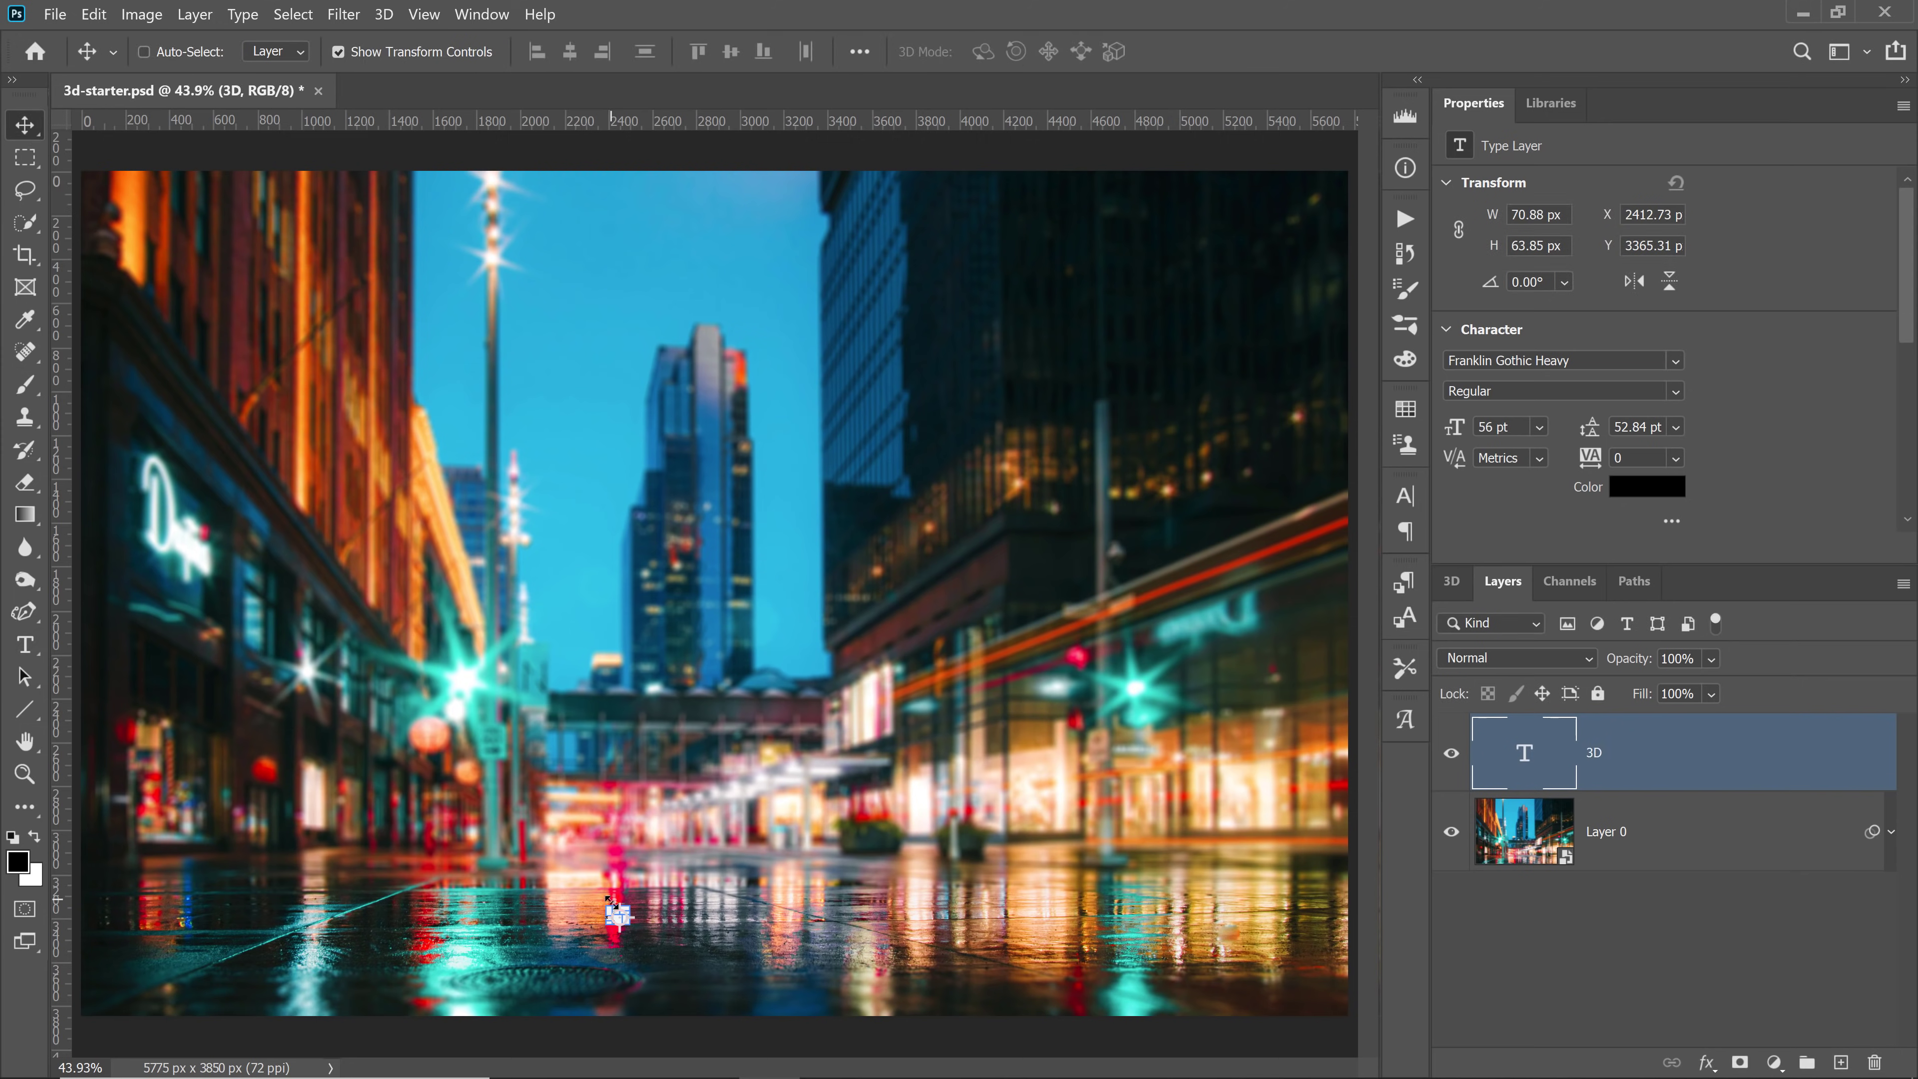
Scale the "3D" text up to about 3359 pt, place it across the middle of the street, and commit the transform
drag(607, 906, 108, 307)
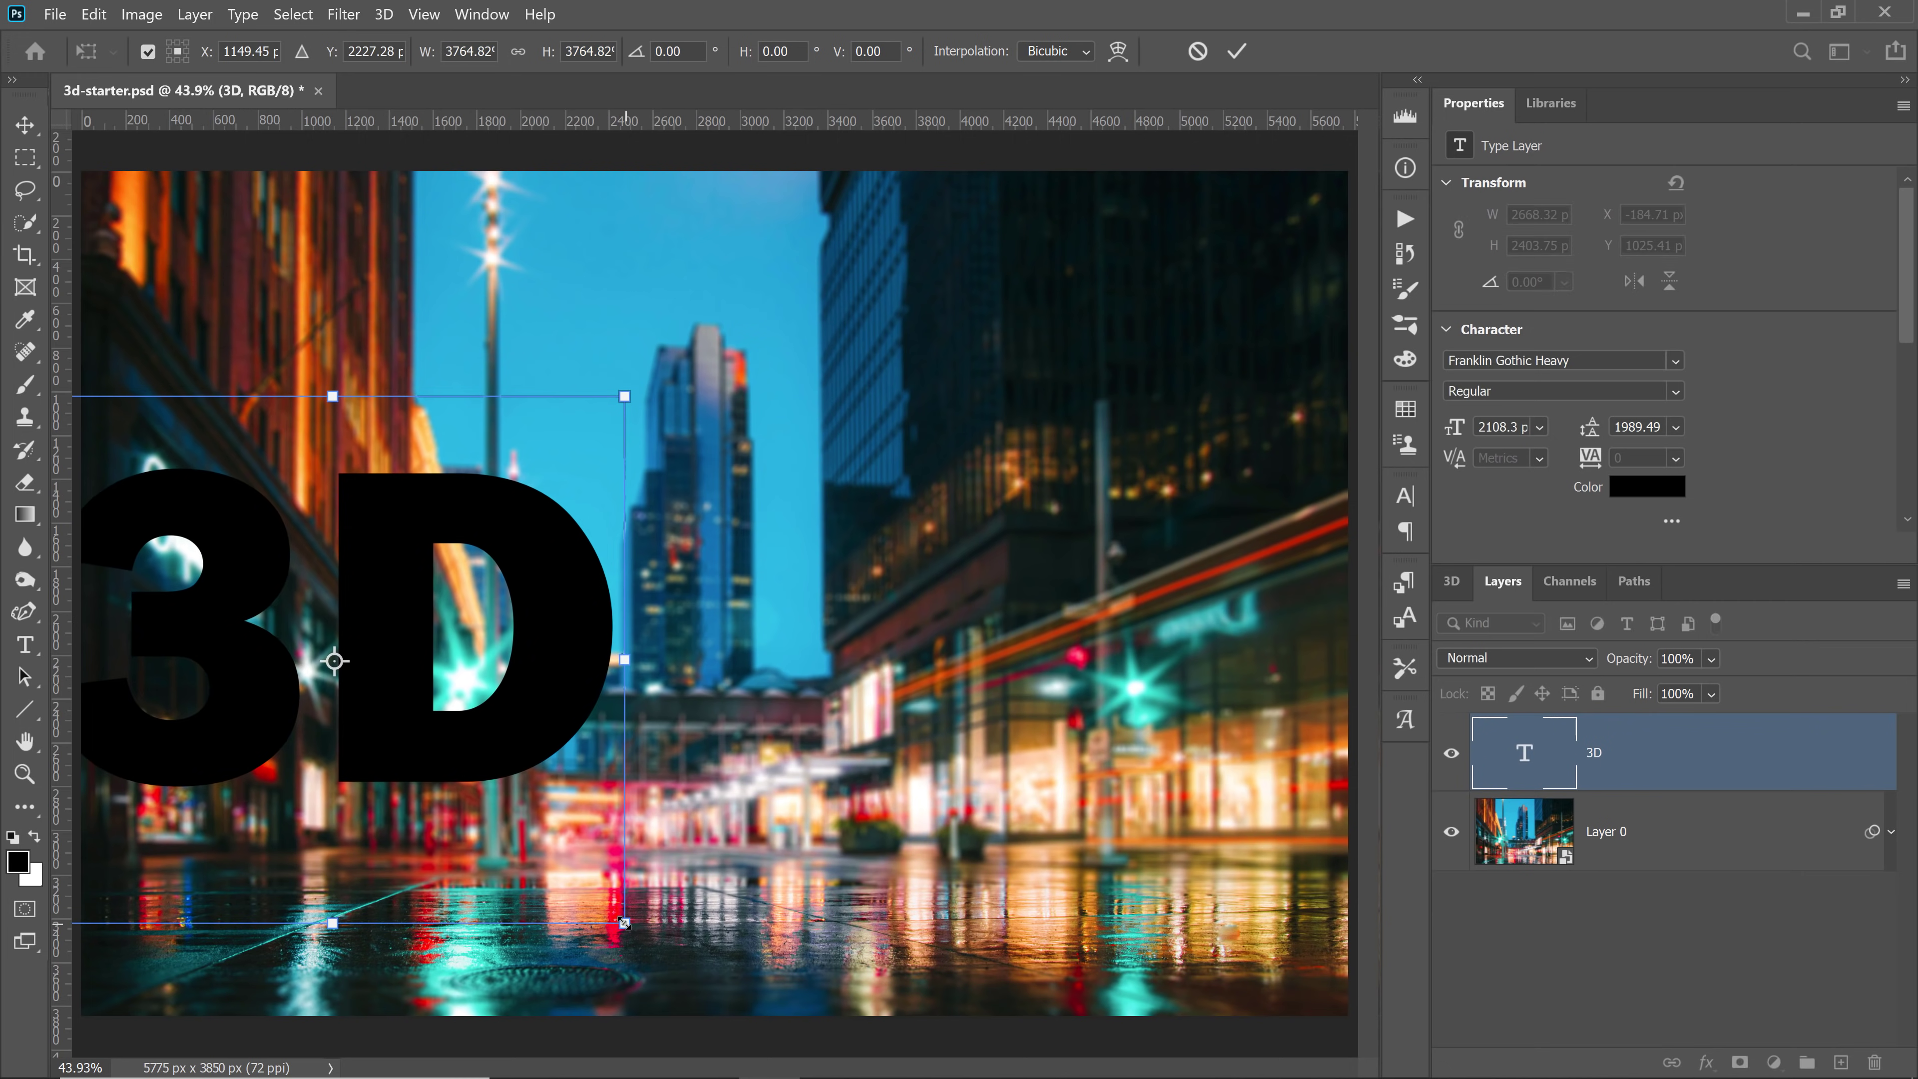
drag(624, 923, 790, 1070)
drag(580, 873, 825, 911)
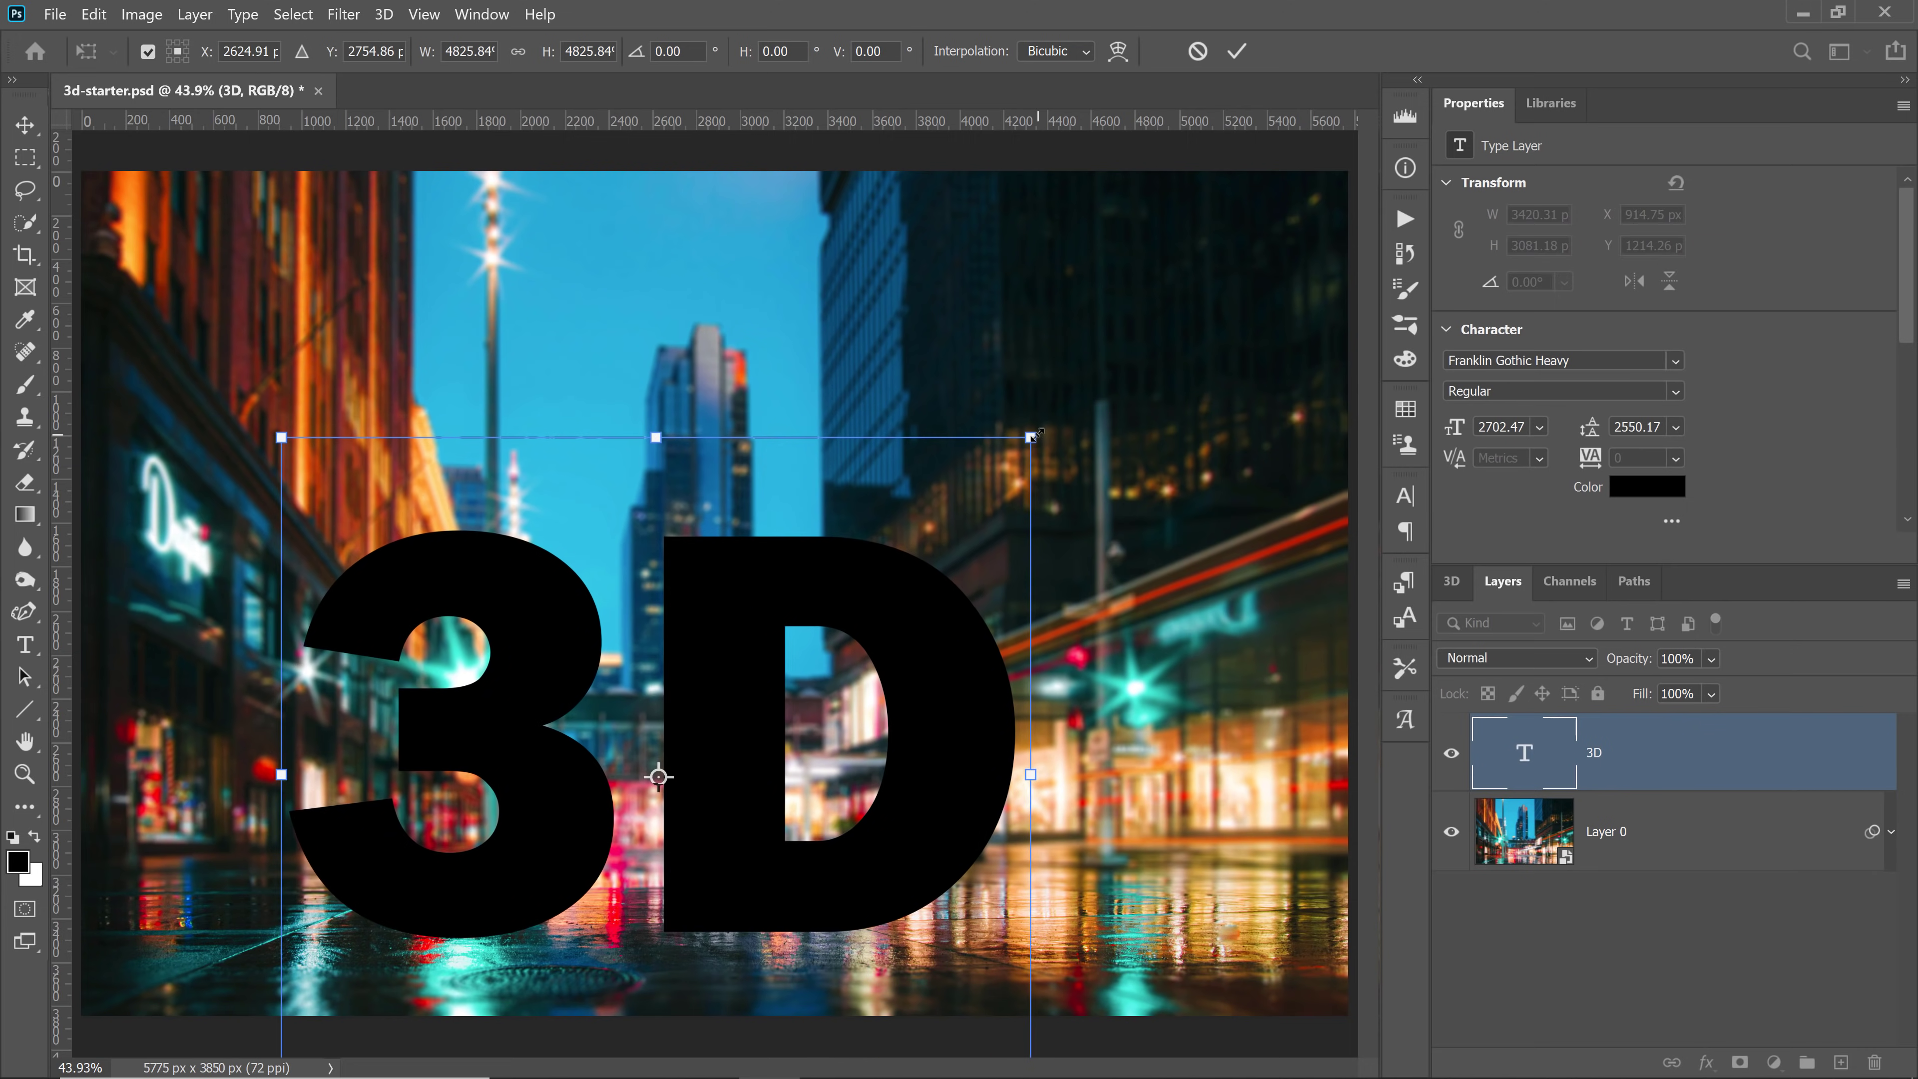
drag(1032, 437, 1217, 274)
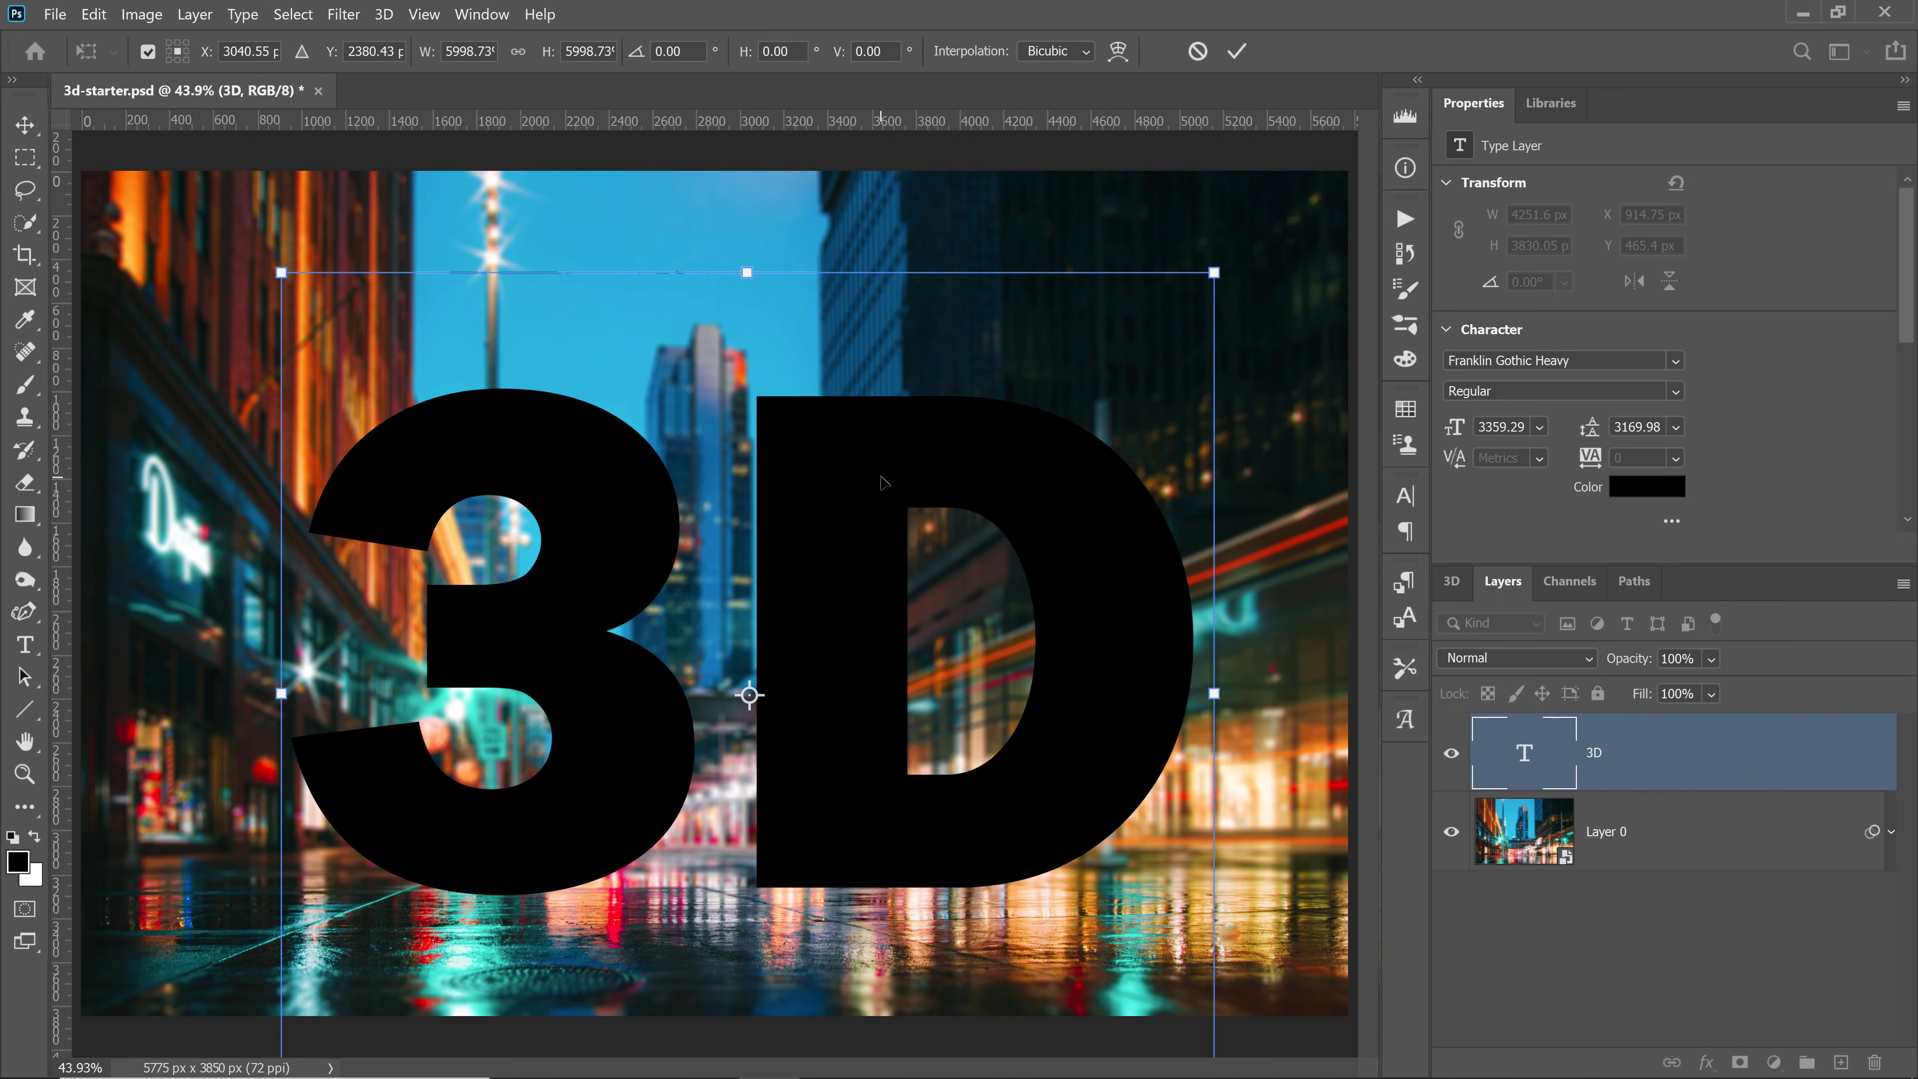
drag(881, 476, 870, 539)
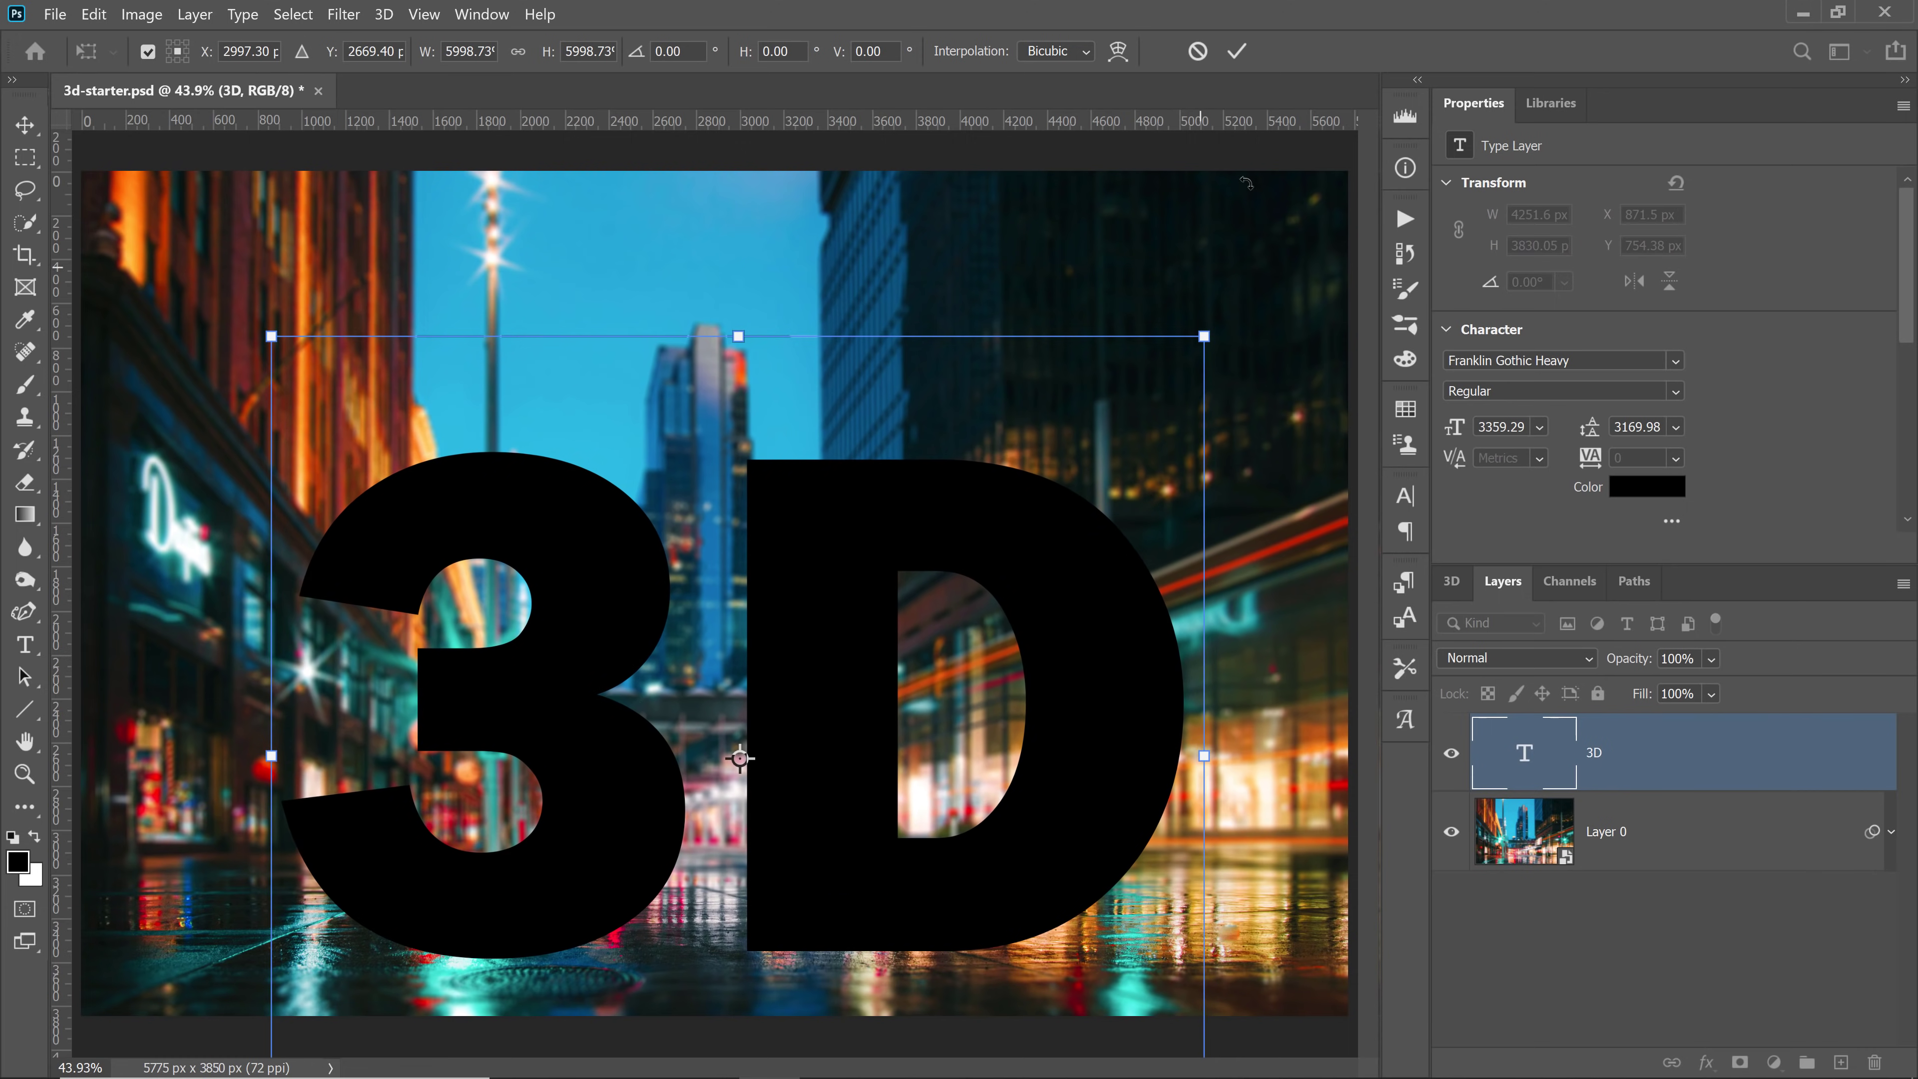
click(1236, 50)
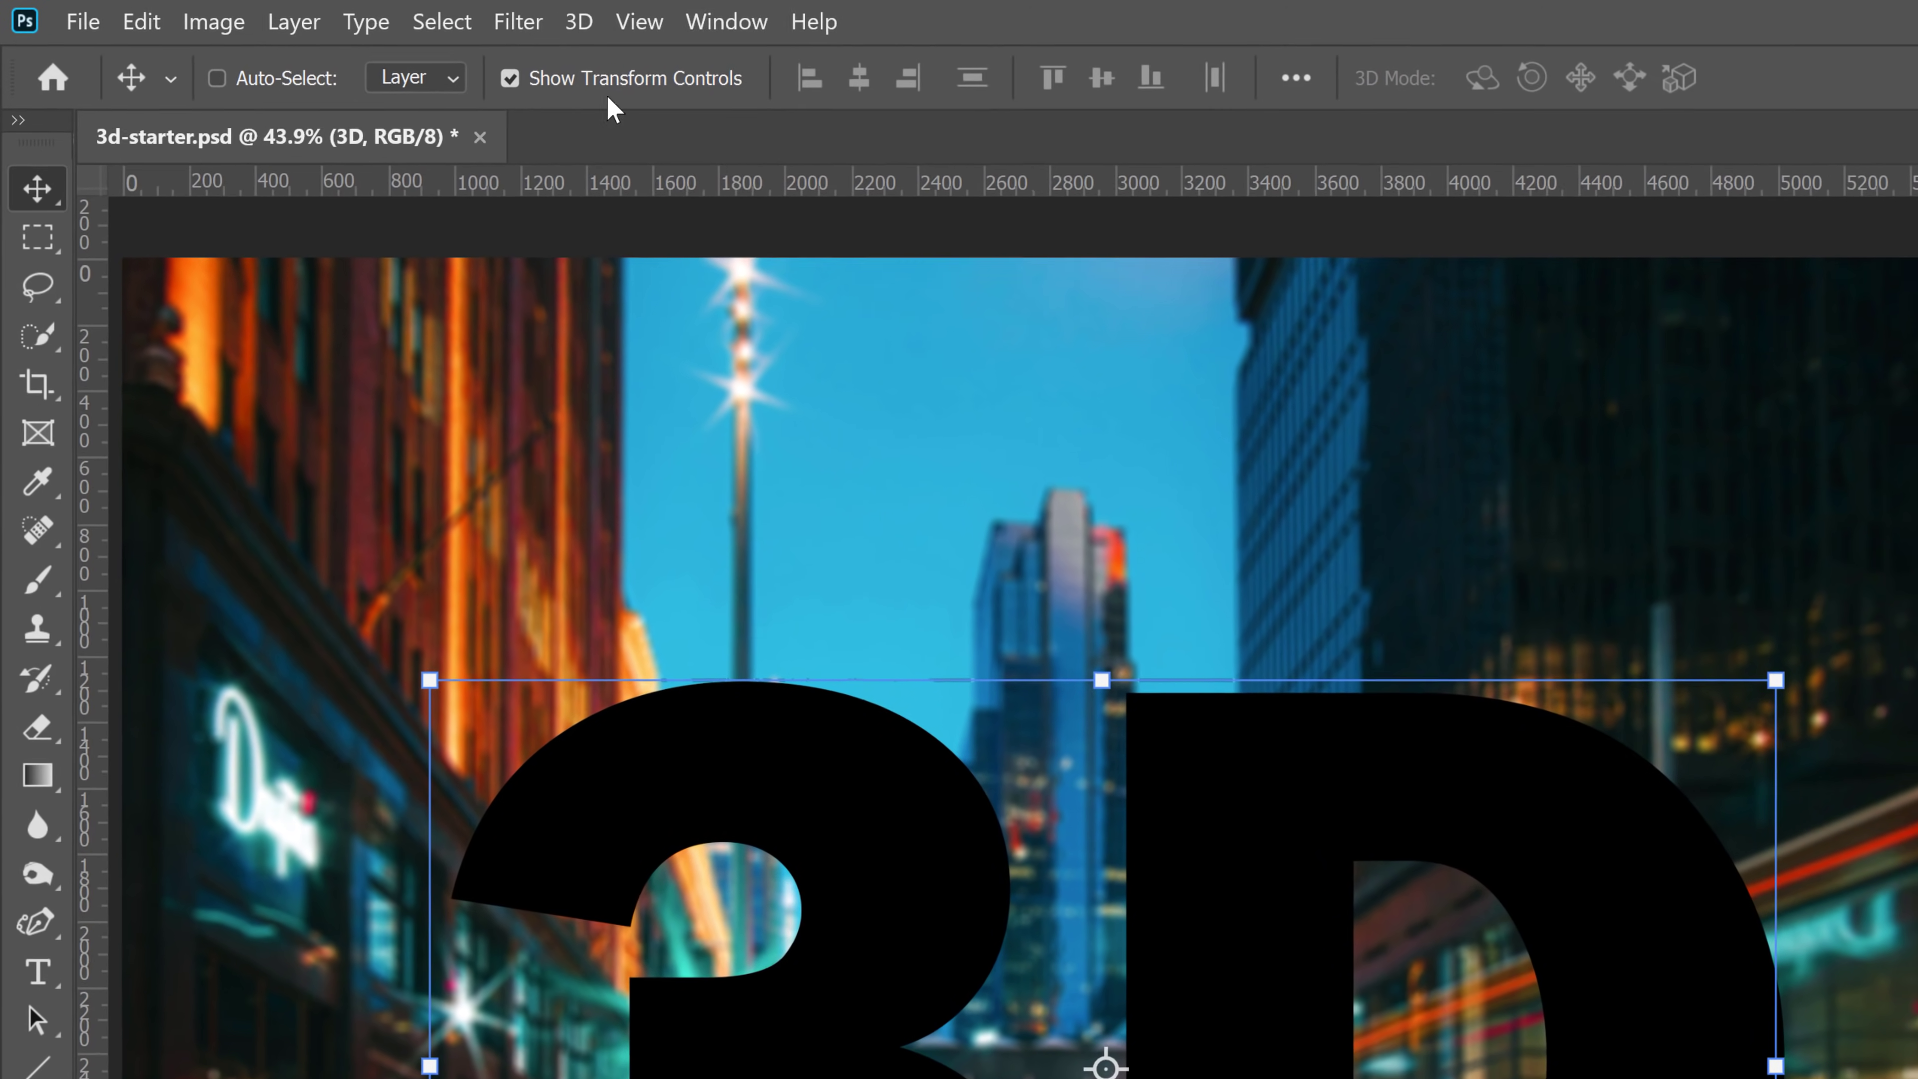
Create a new 3D extrusion from the "3D" text layer
click(385, 15)
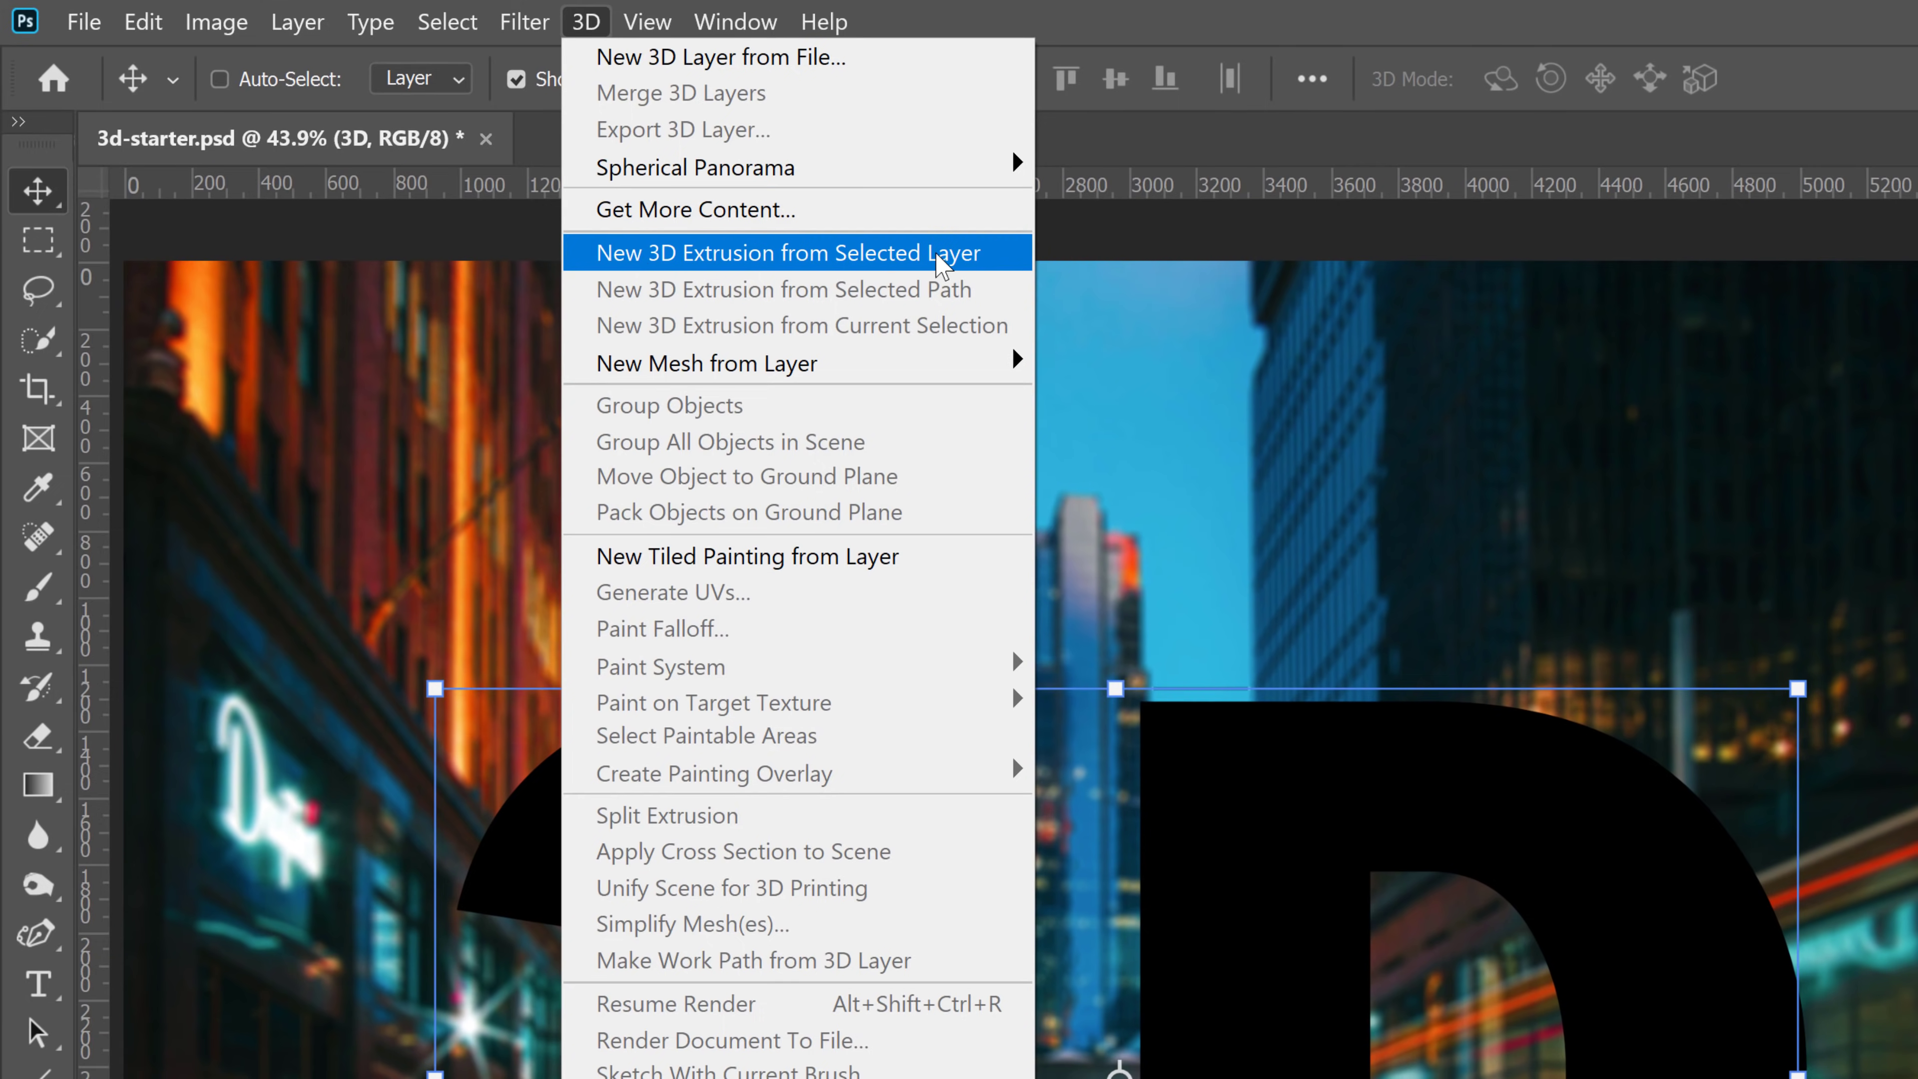
click(979, 255)
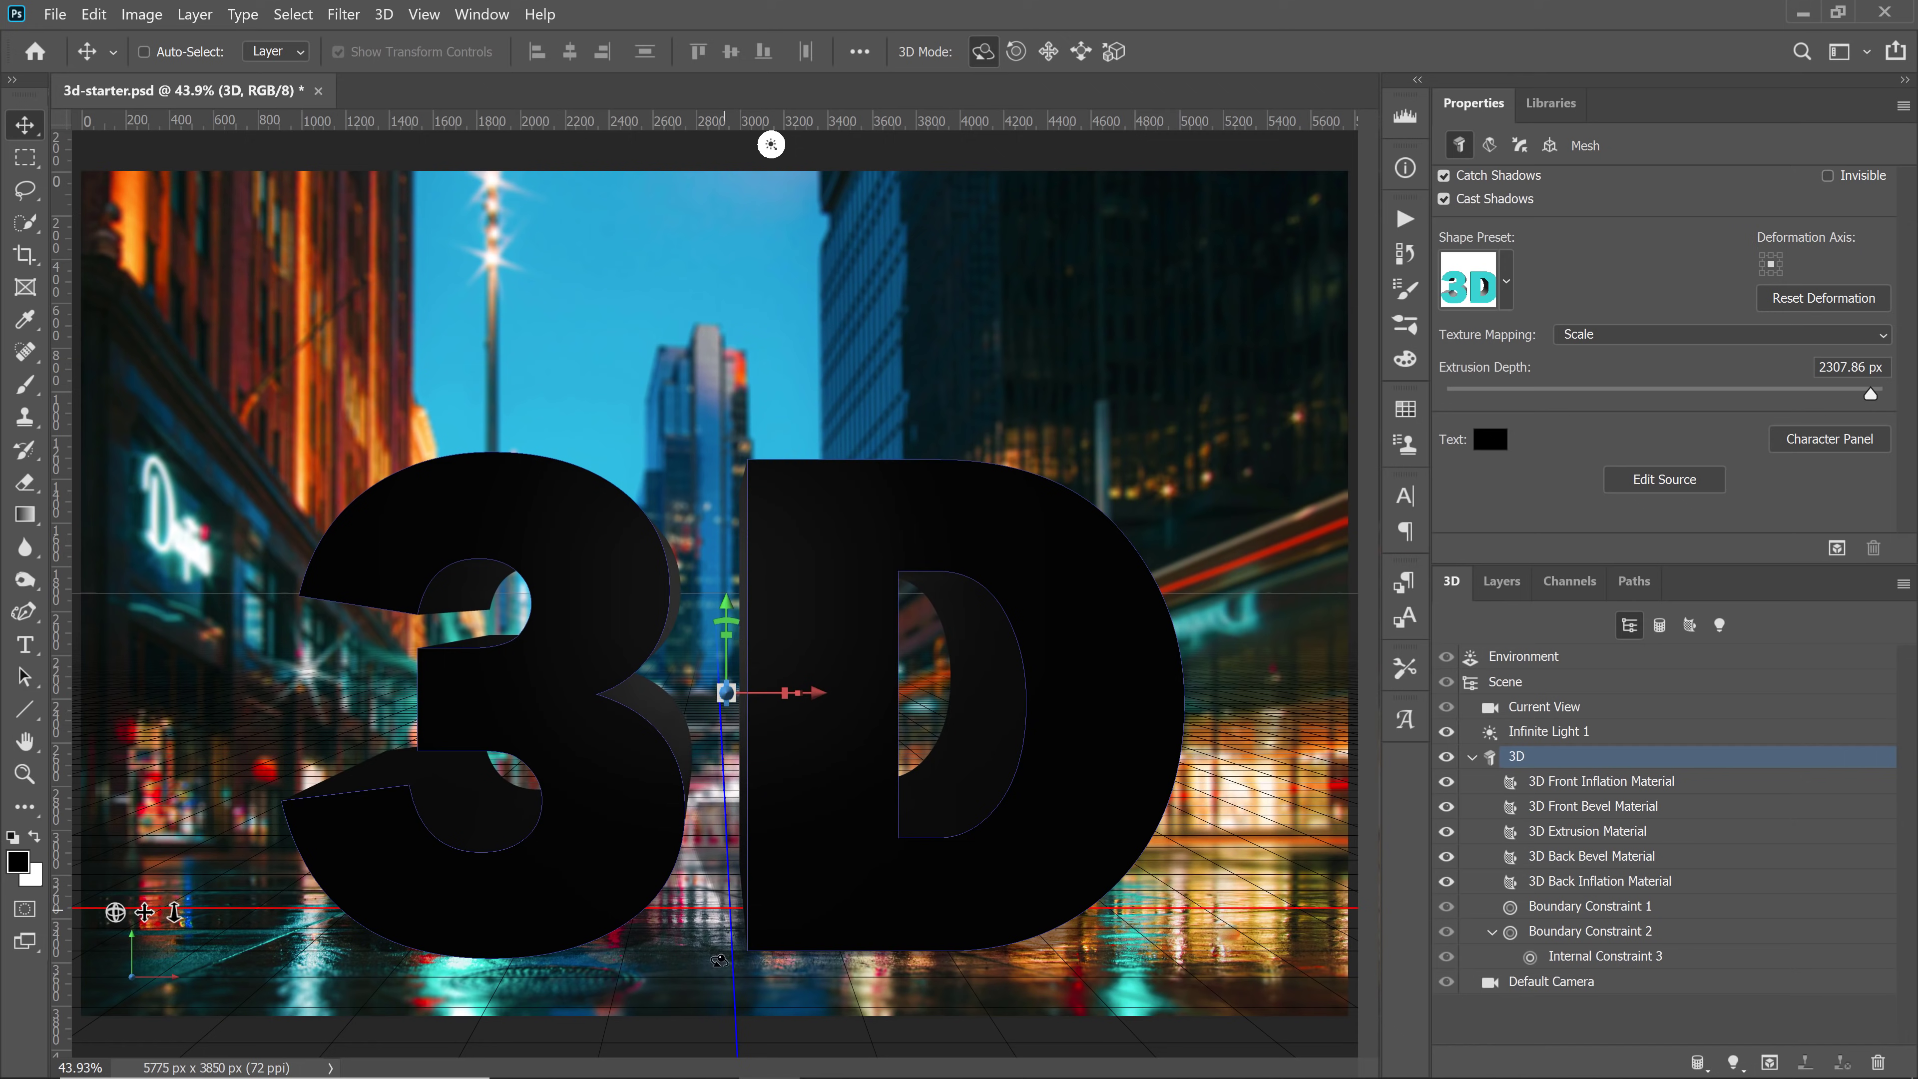
Hide the 3D layer and place a horizontal guide at the horizon where the street meets the buildings
click(1502, 581)
click(1450, 752)
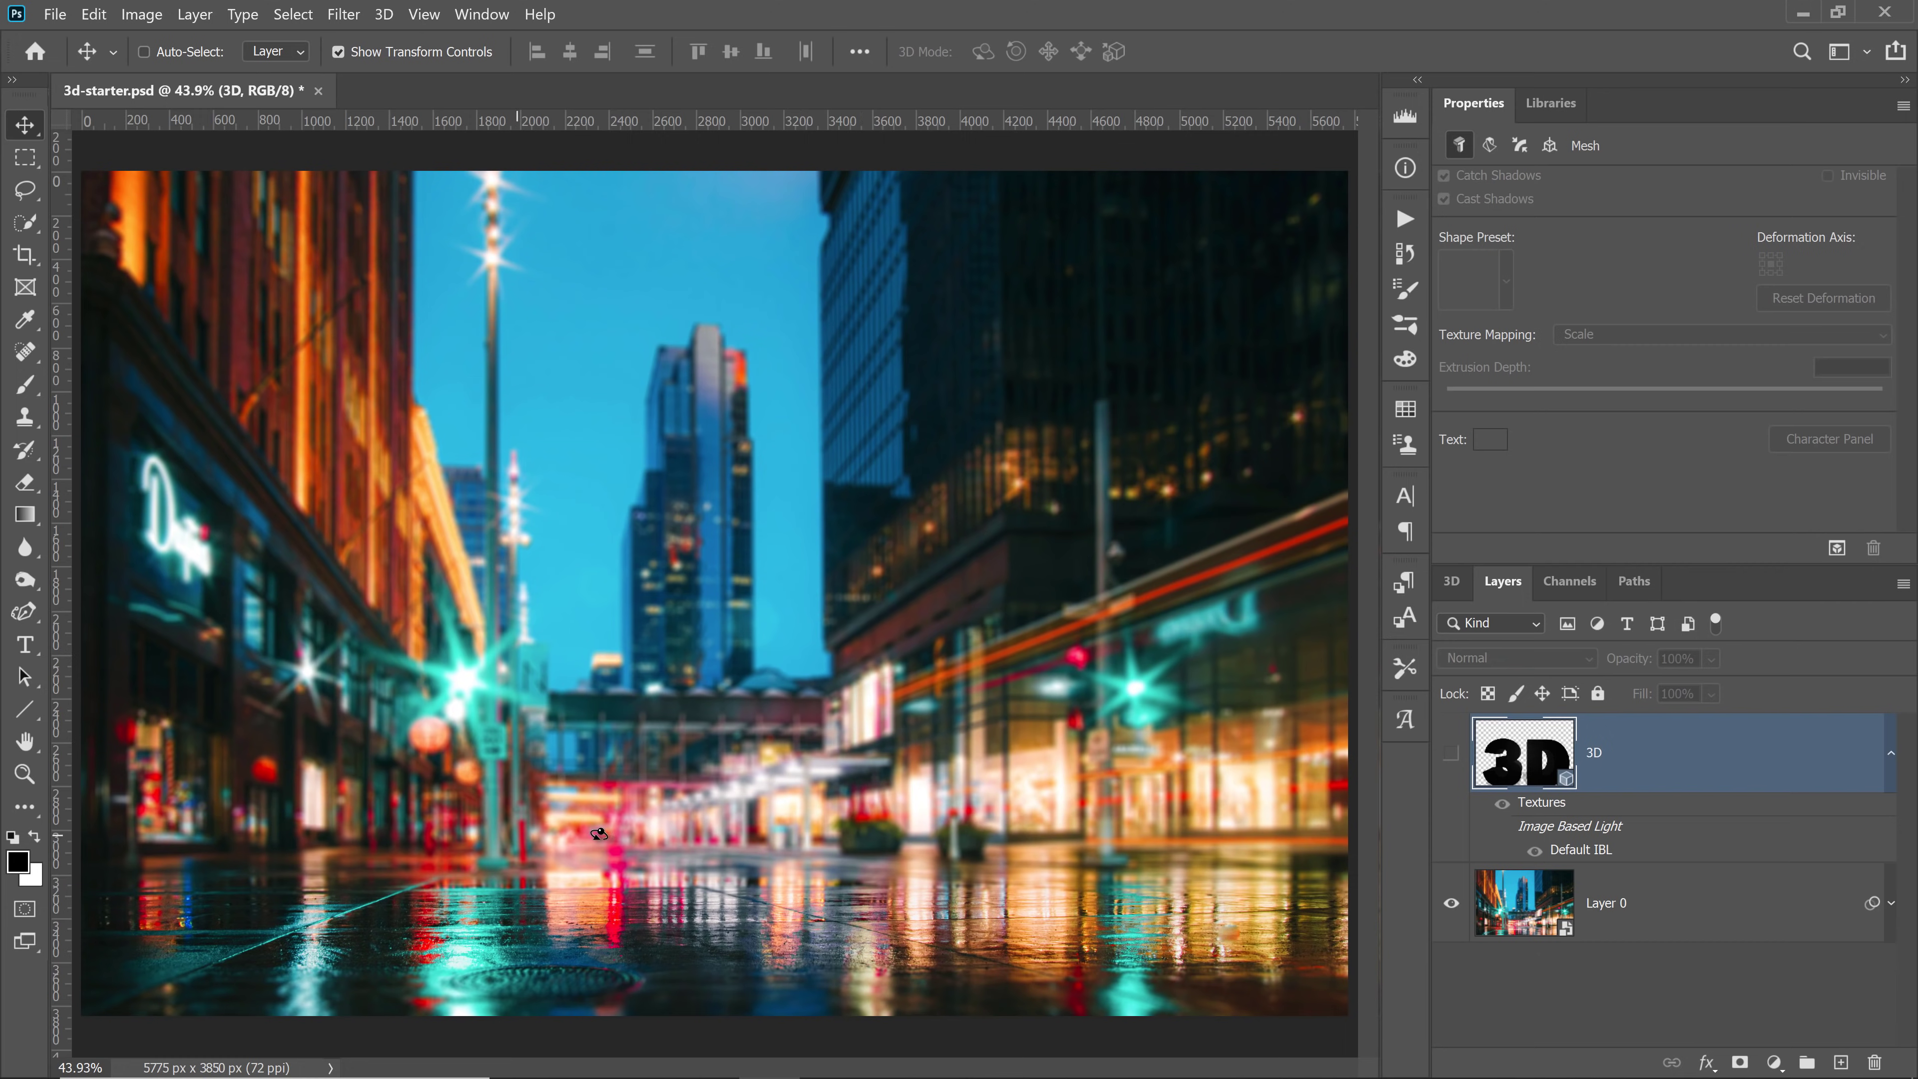
drag(660, 122, 732, 837)
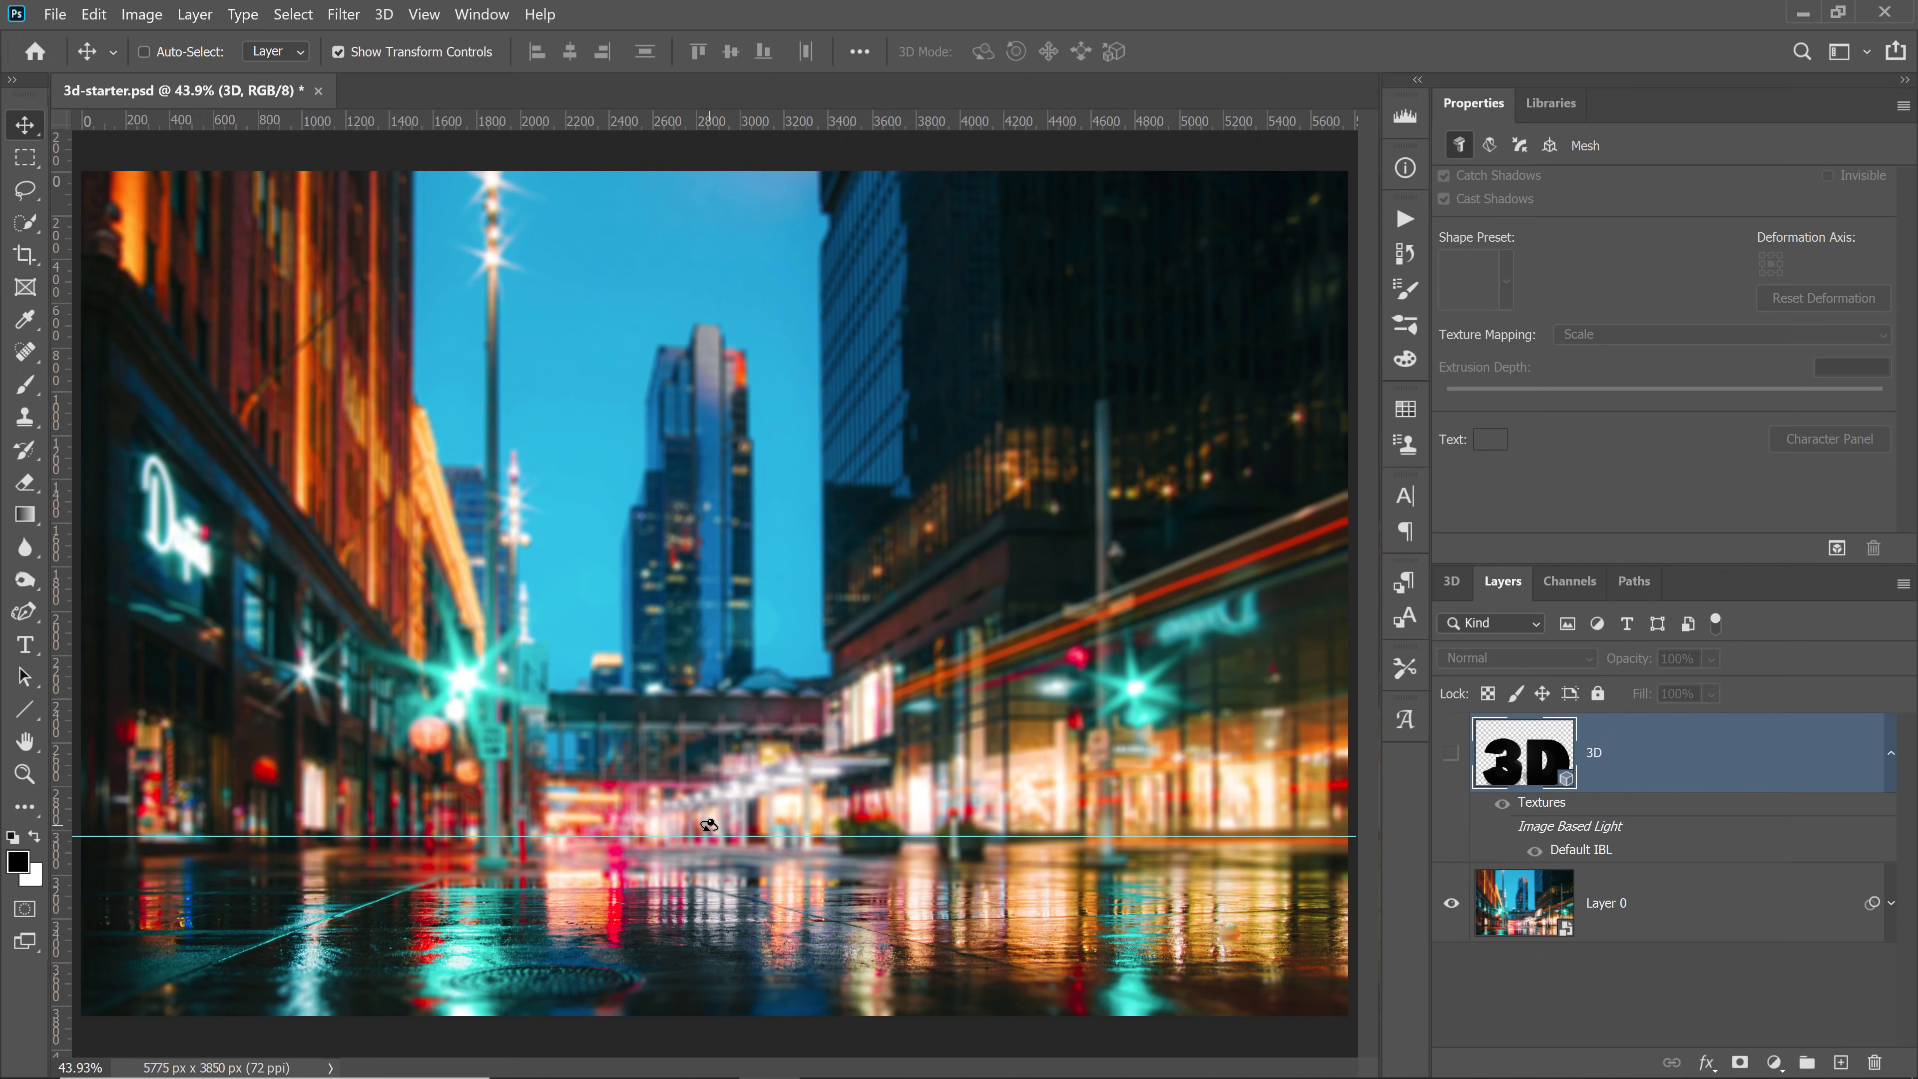
Draw four red 4 px stroke perspective lines along the pavement line and building edges, converging at the horizon guide
click(24, 709)
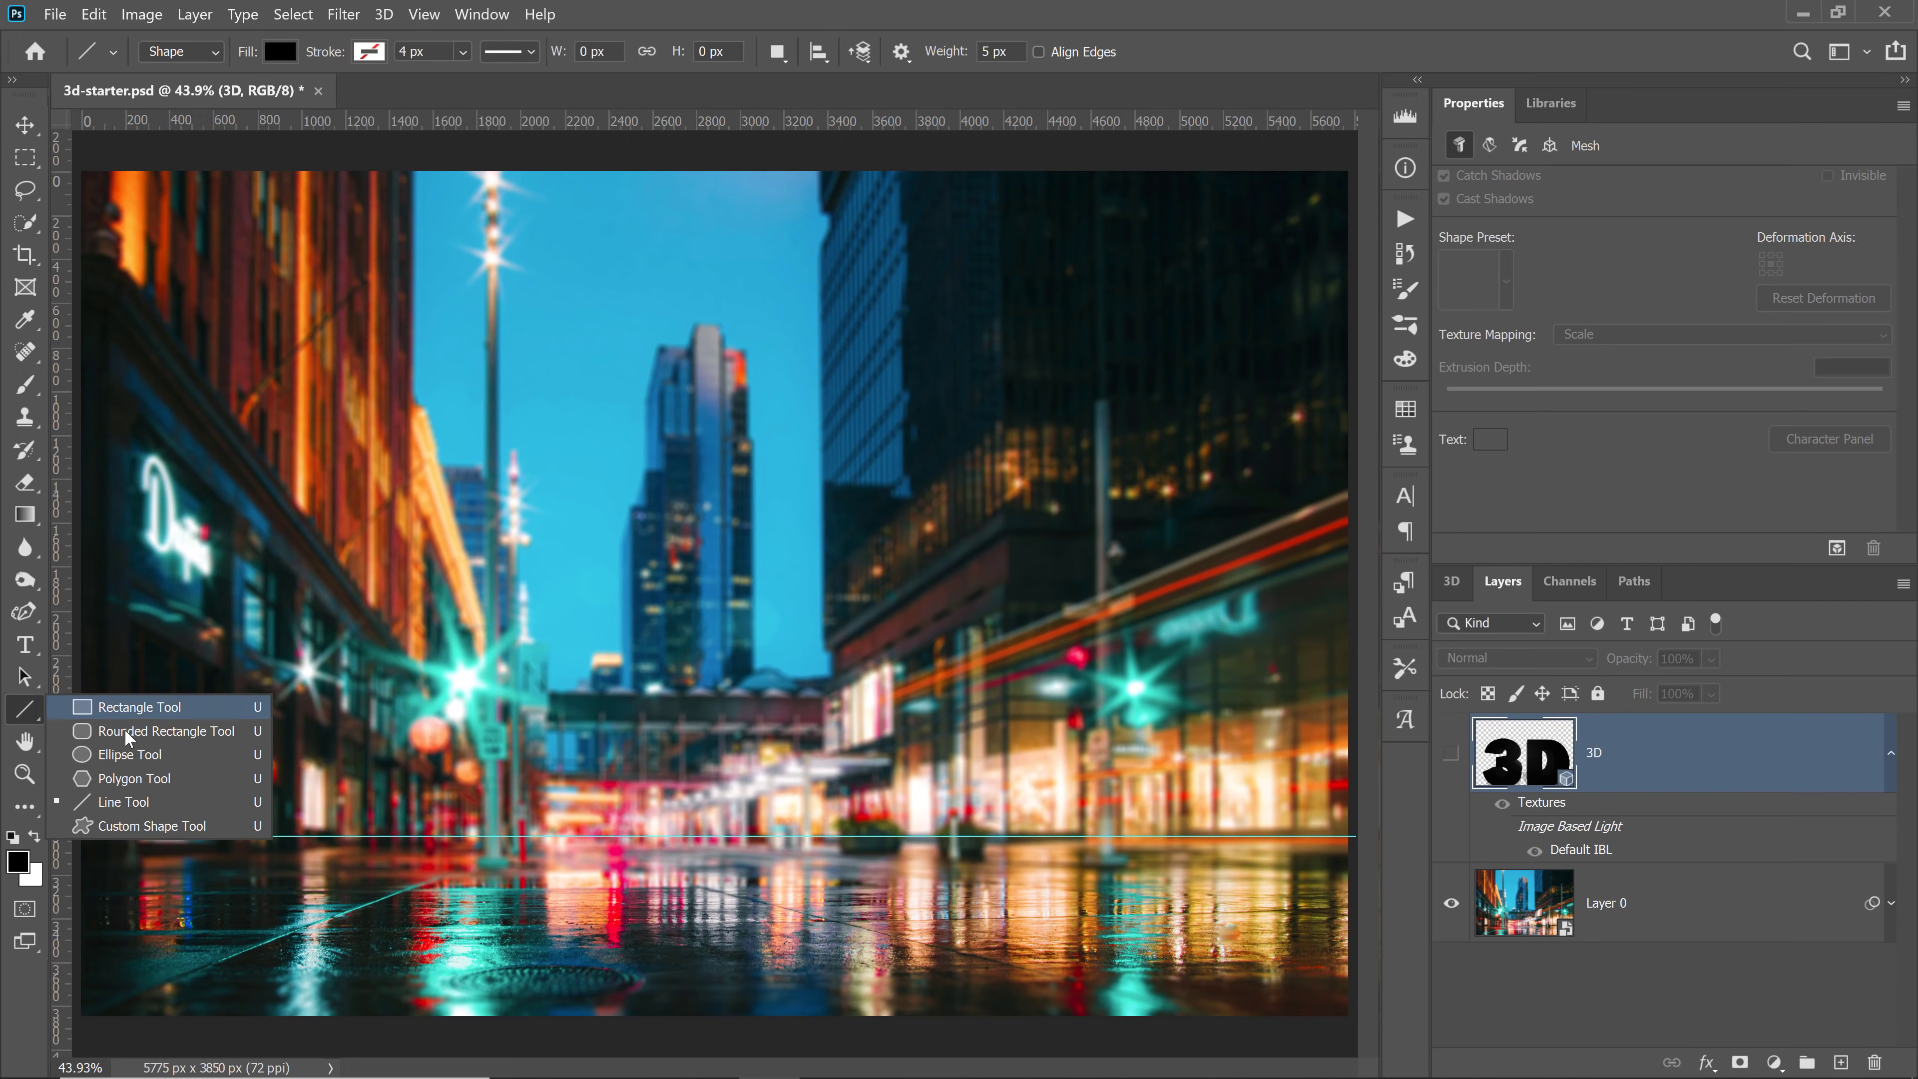
click(125, 802)
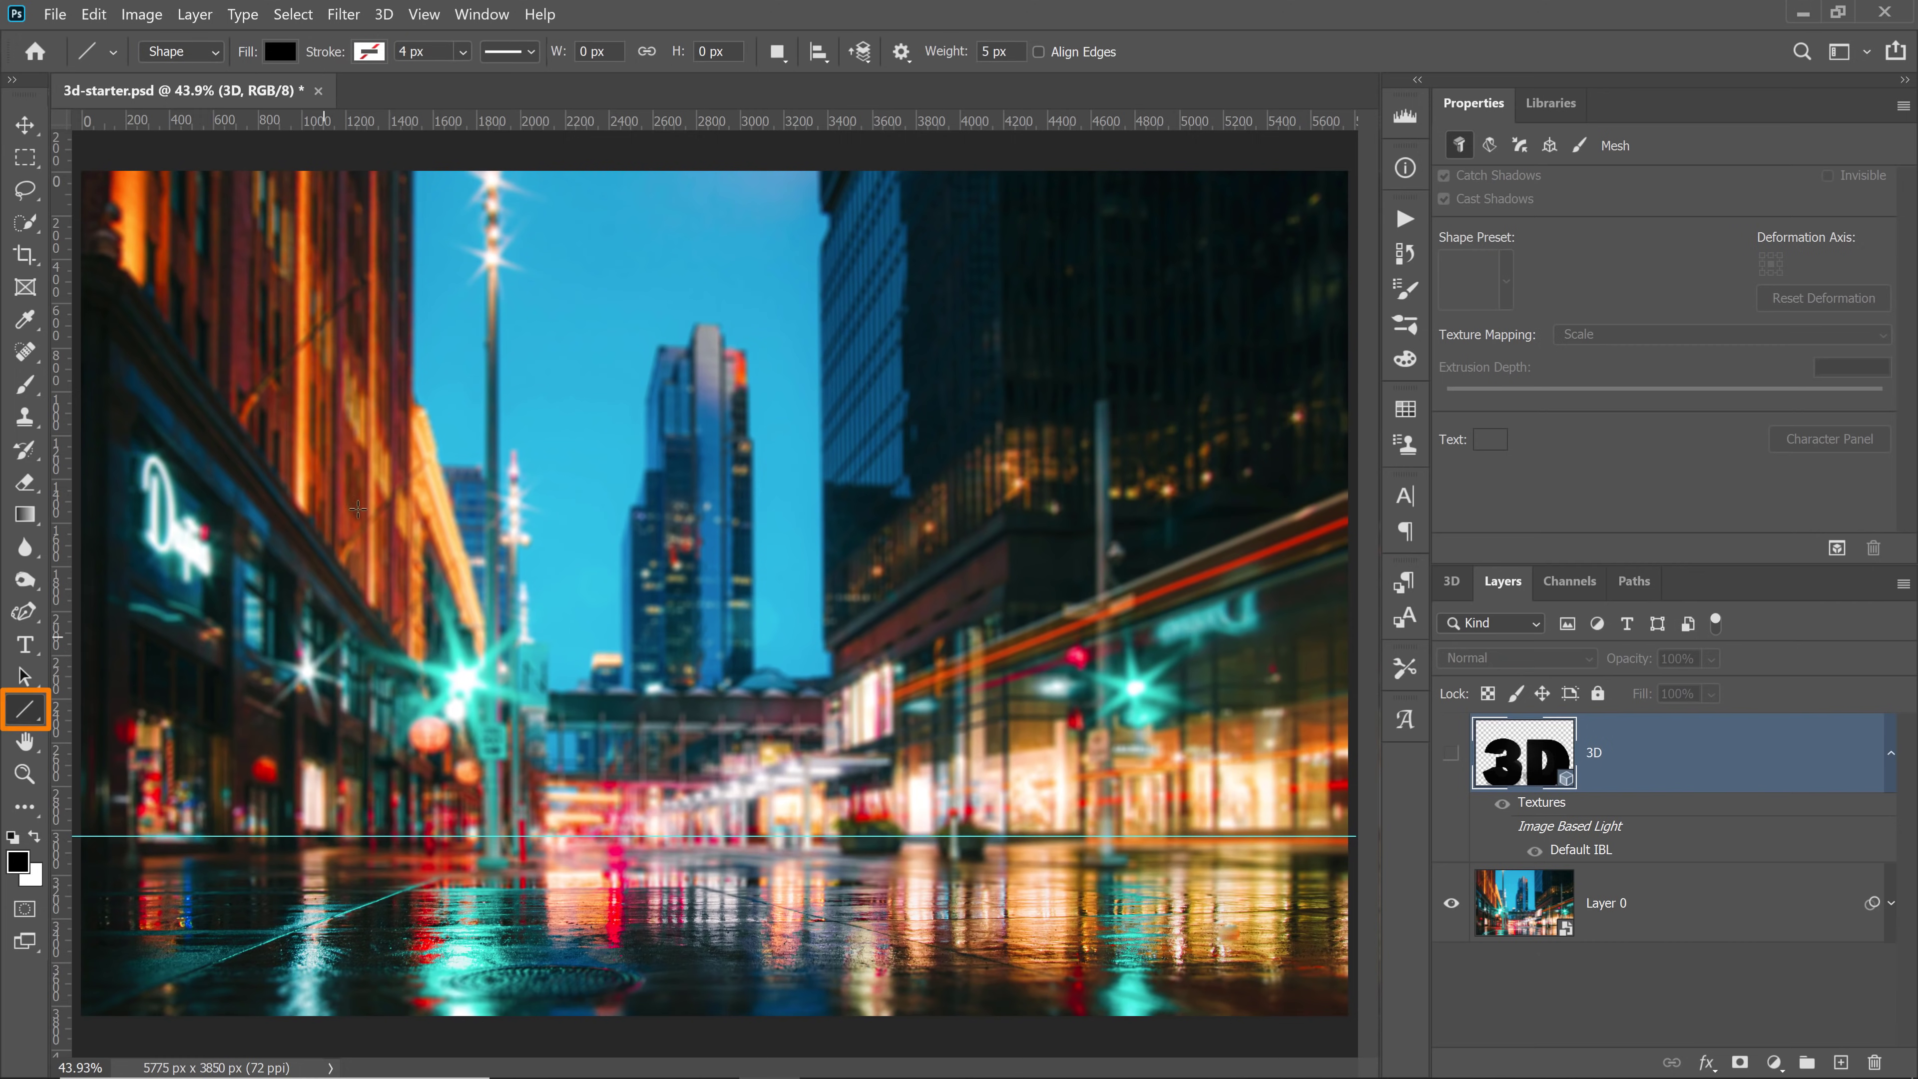
click(374, 52)
click(326, 214)
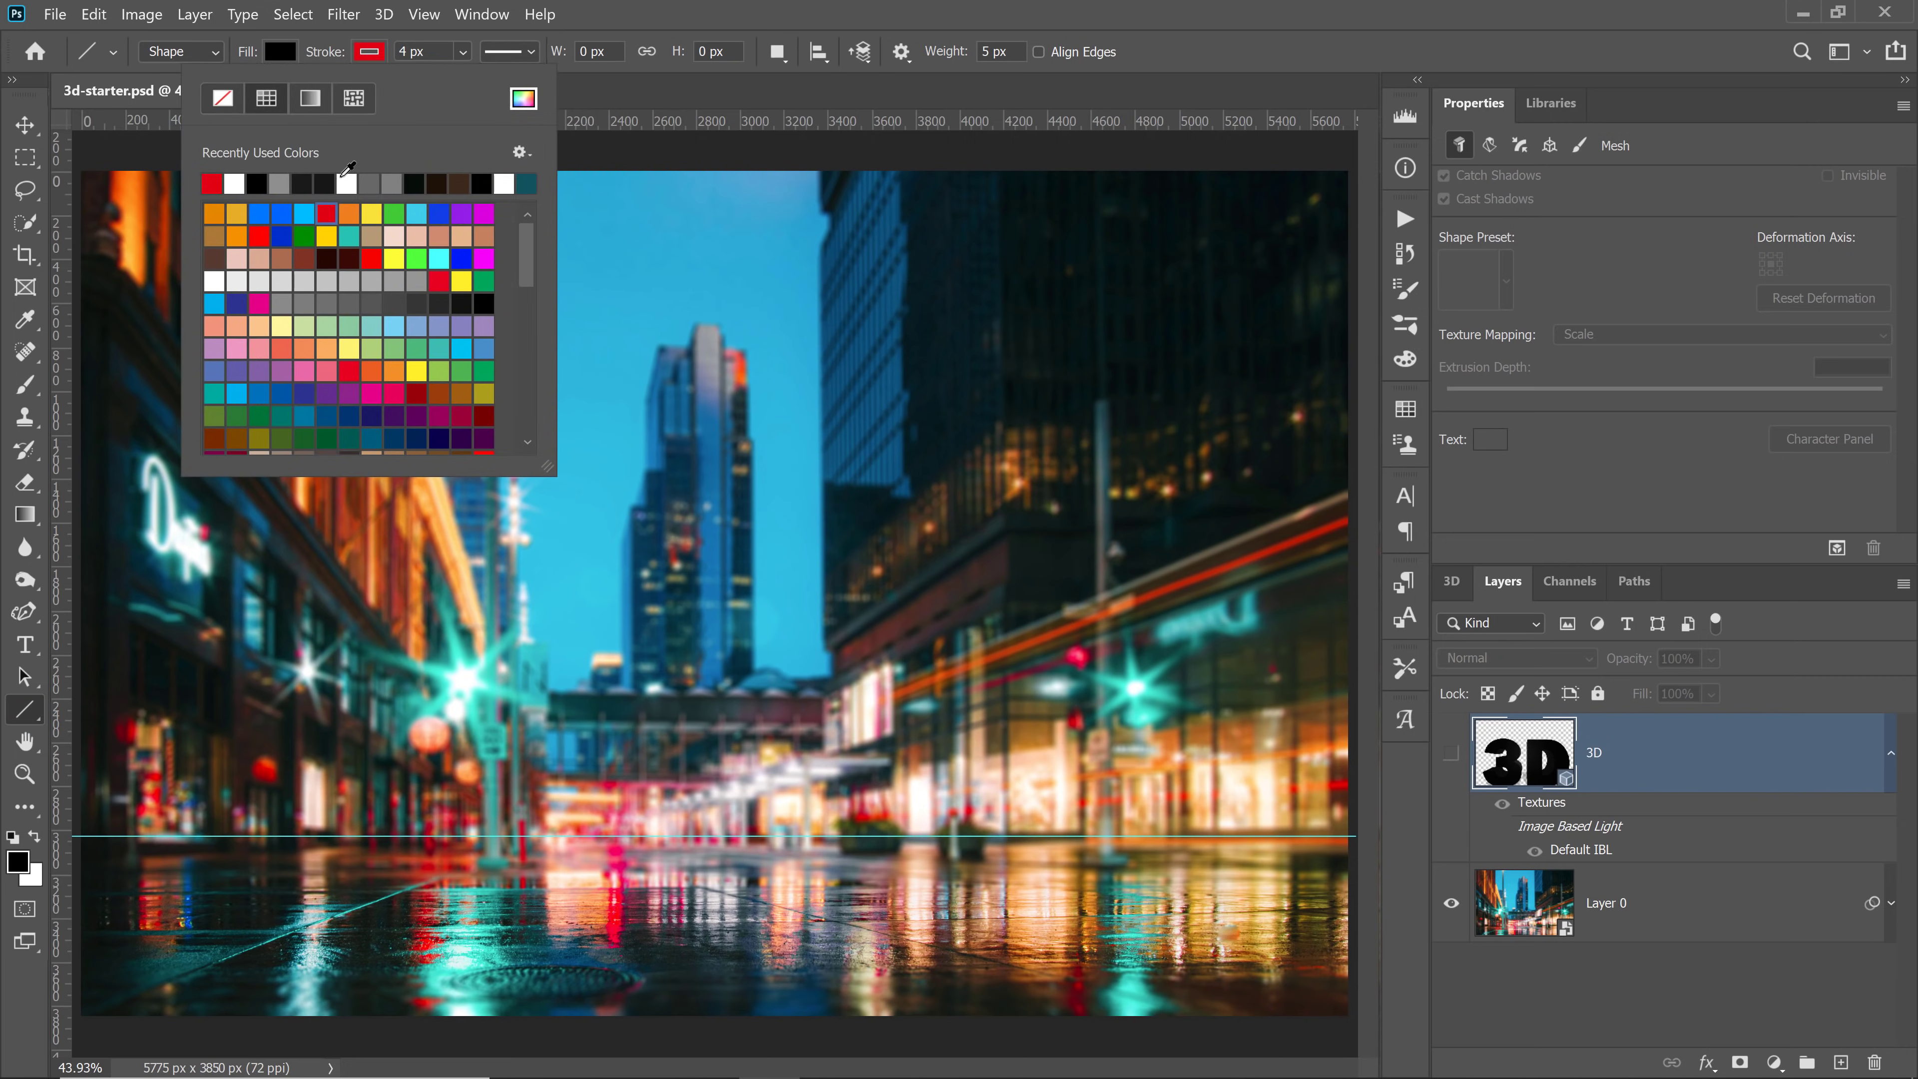
click(643, 24)
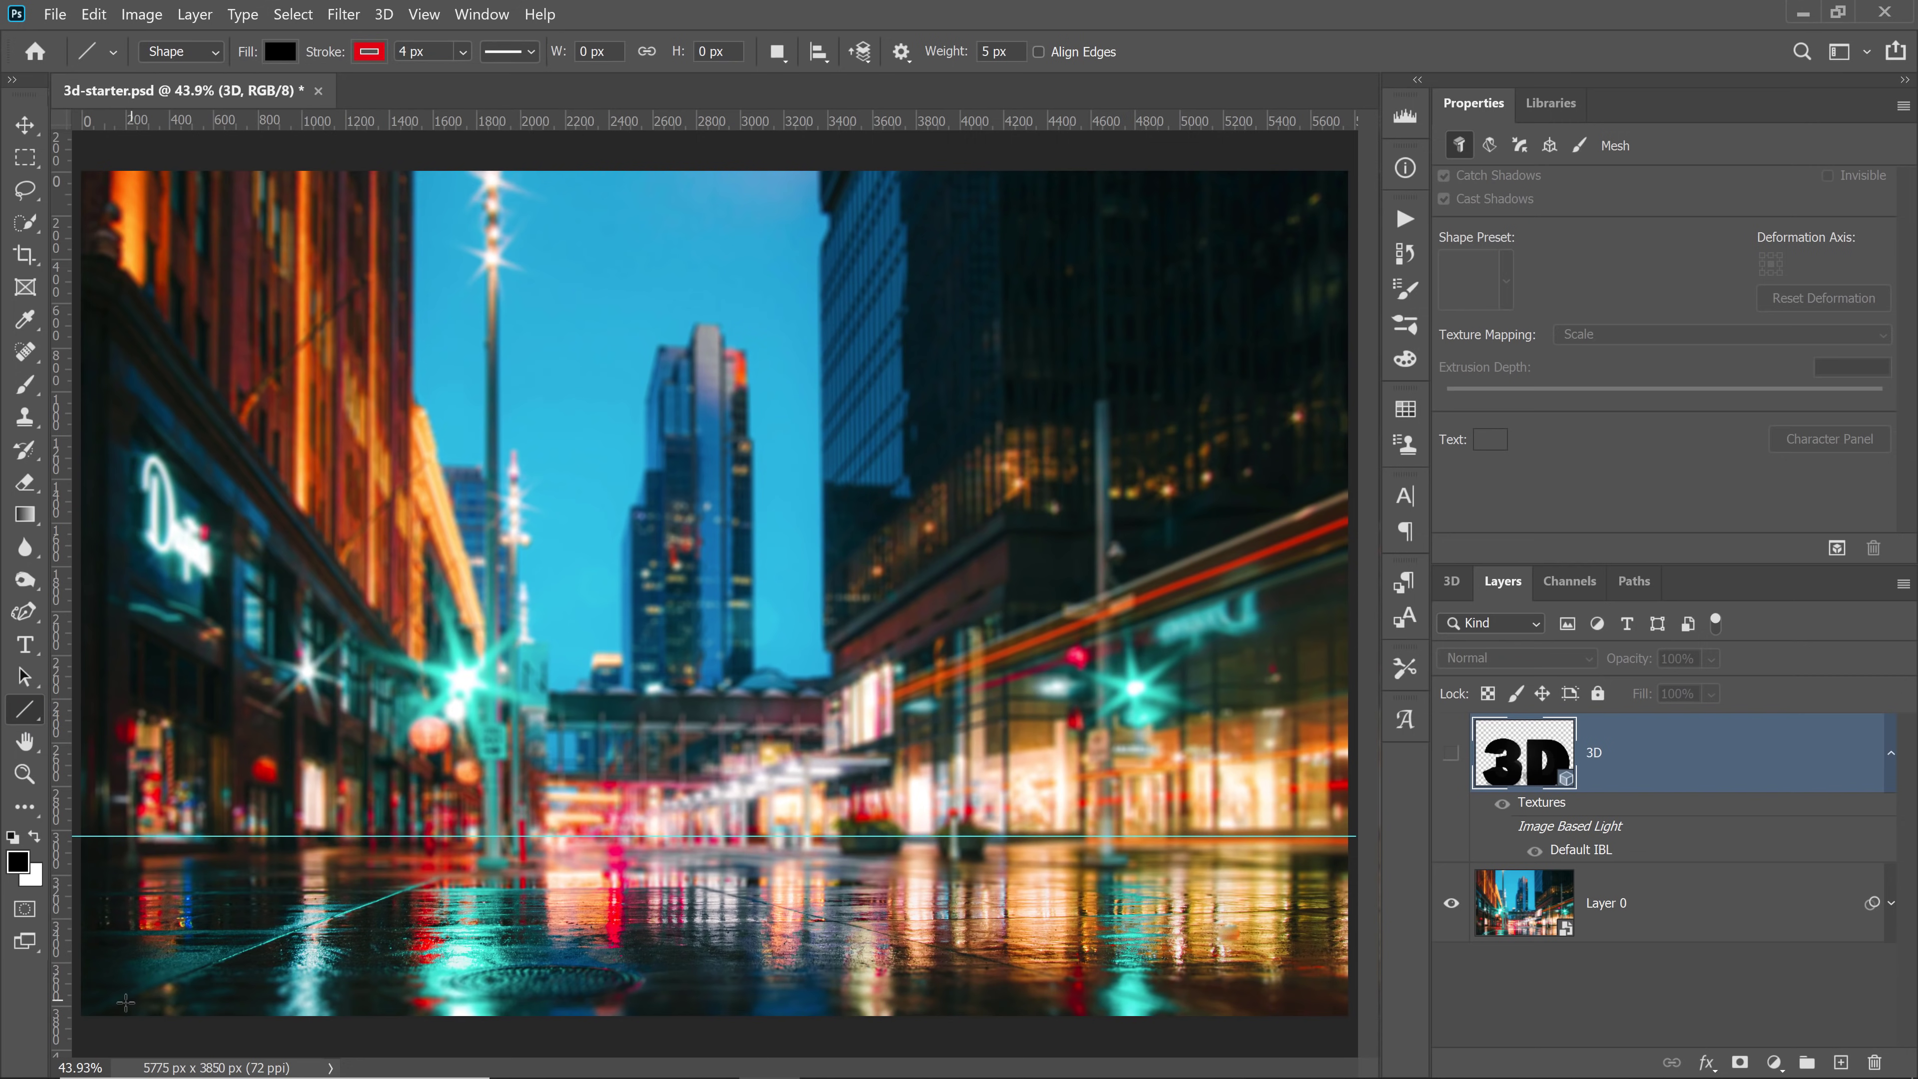
drag(125, 1003, 802, 735)
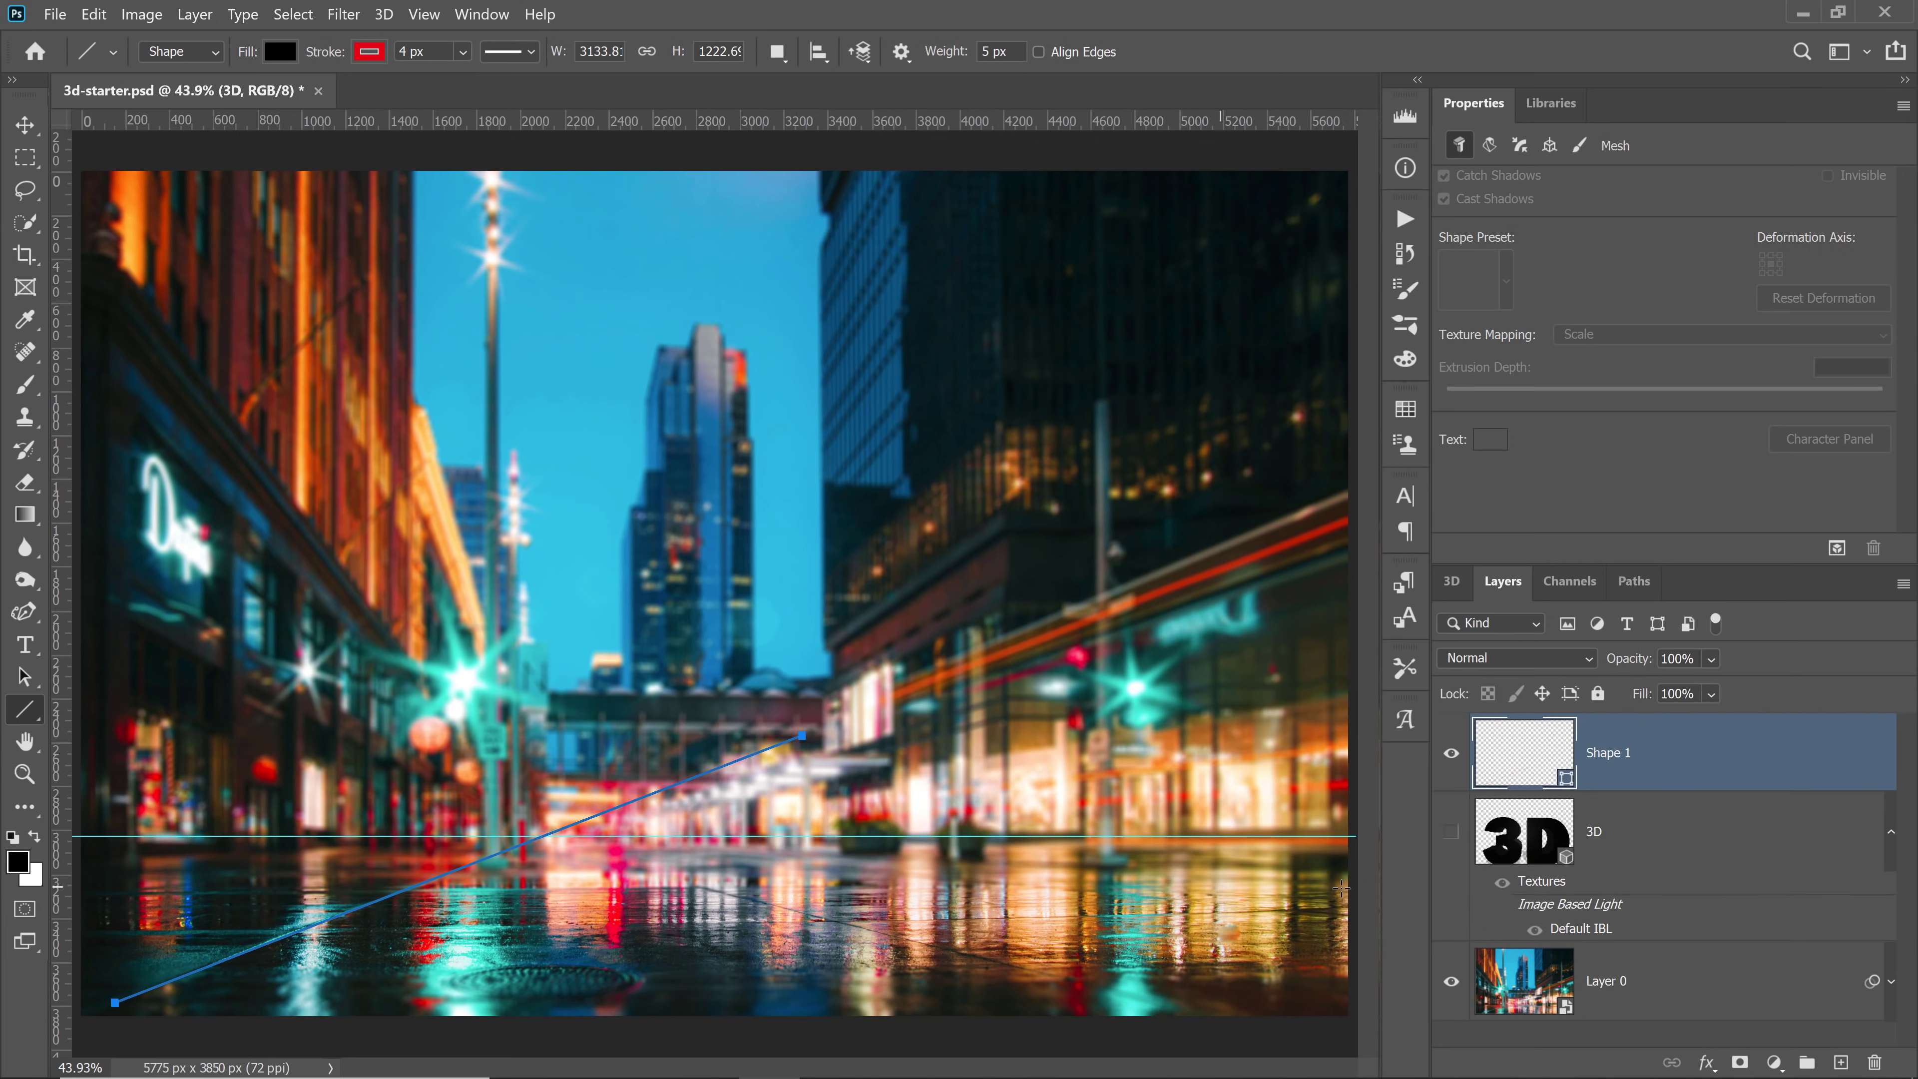
drag(1342, 501, 492, 852)
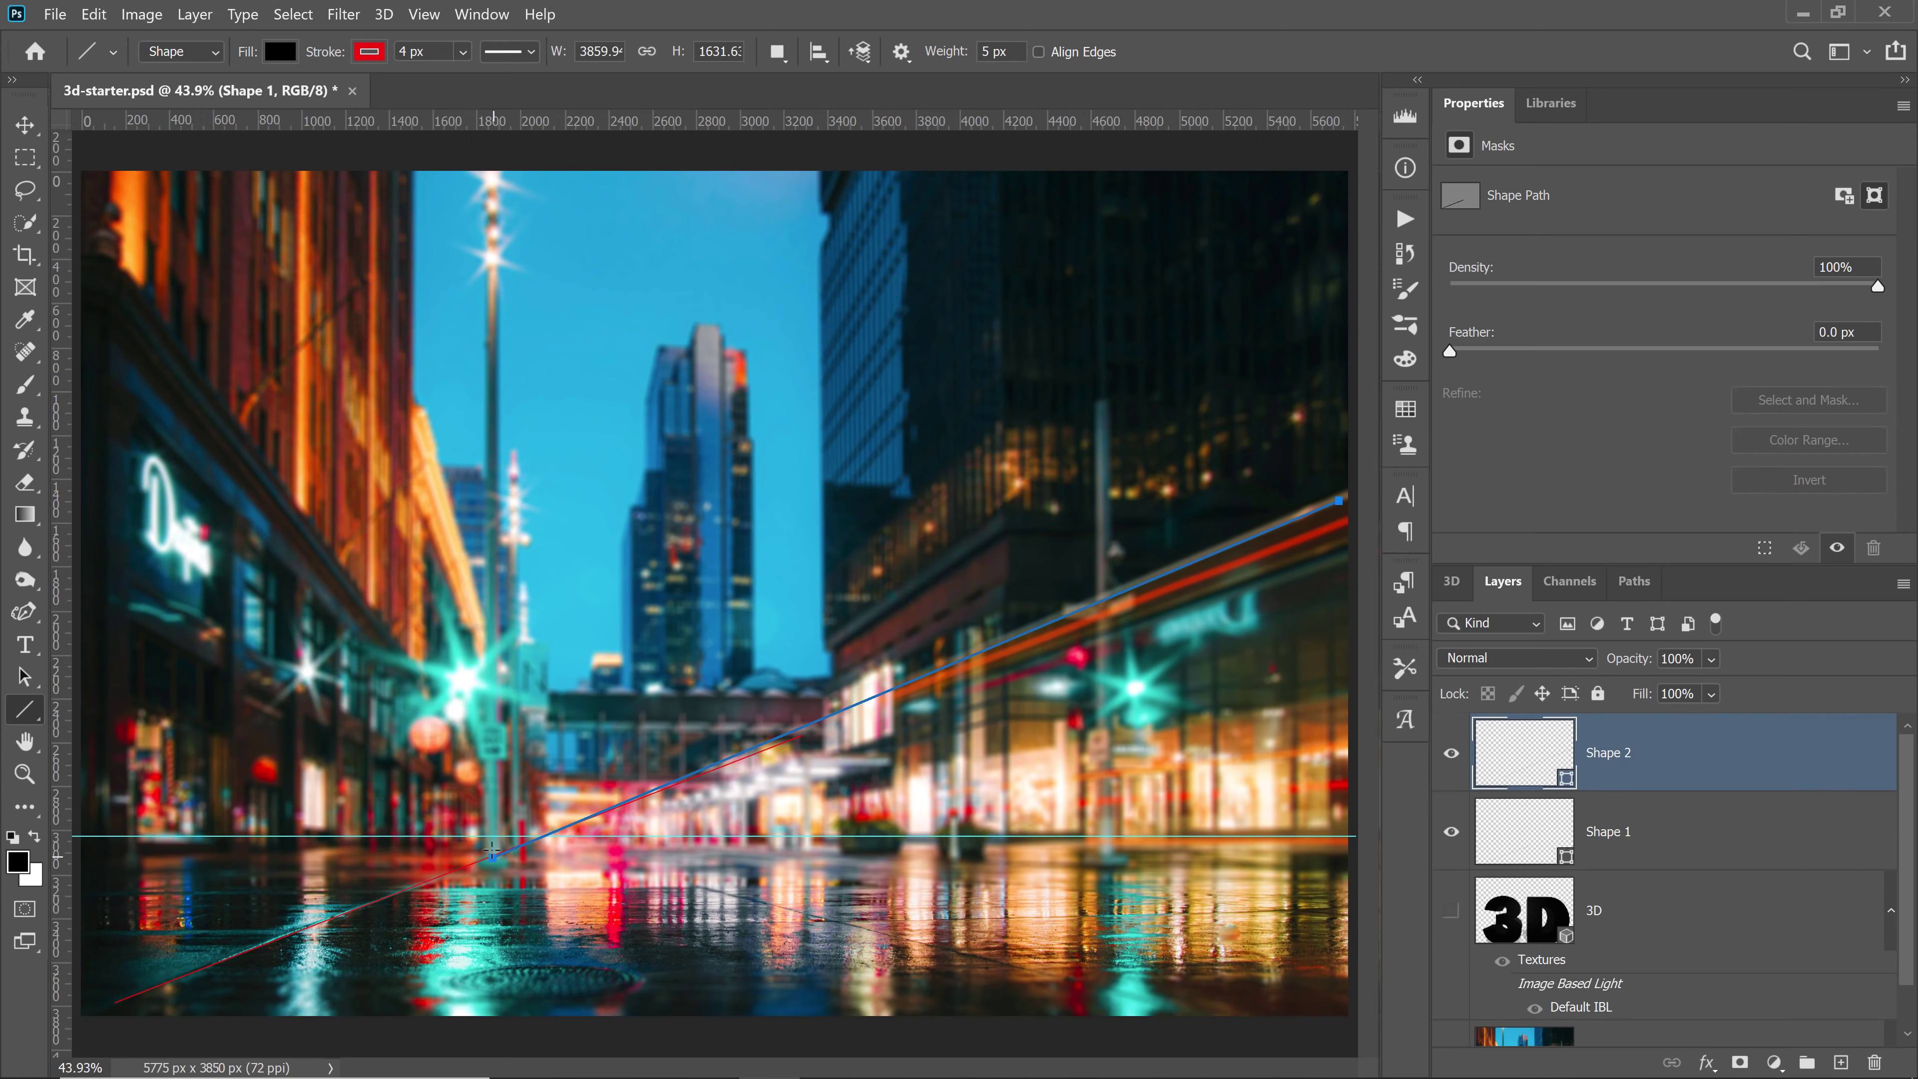
drag(168, 368, 630, 935)
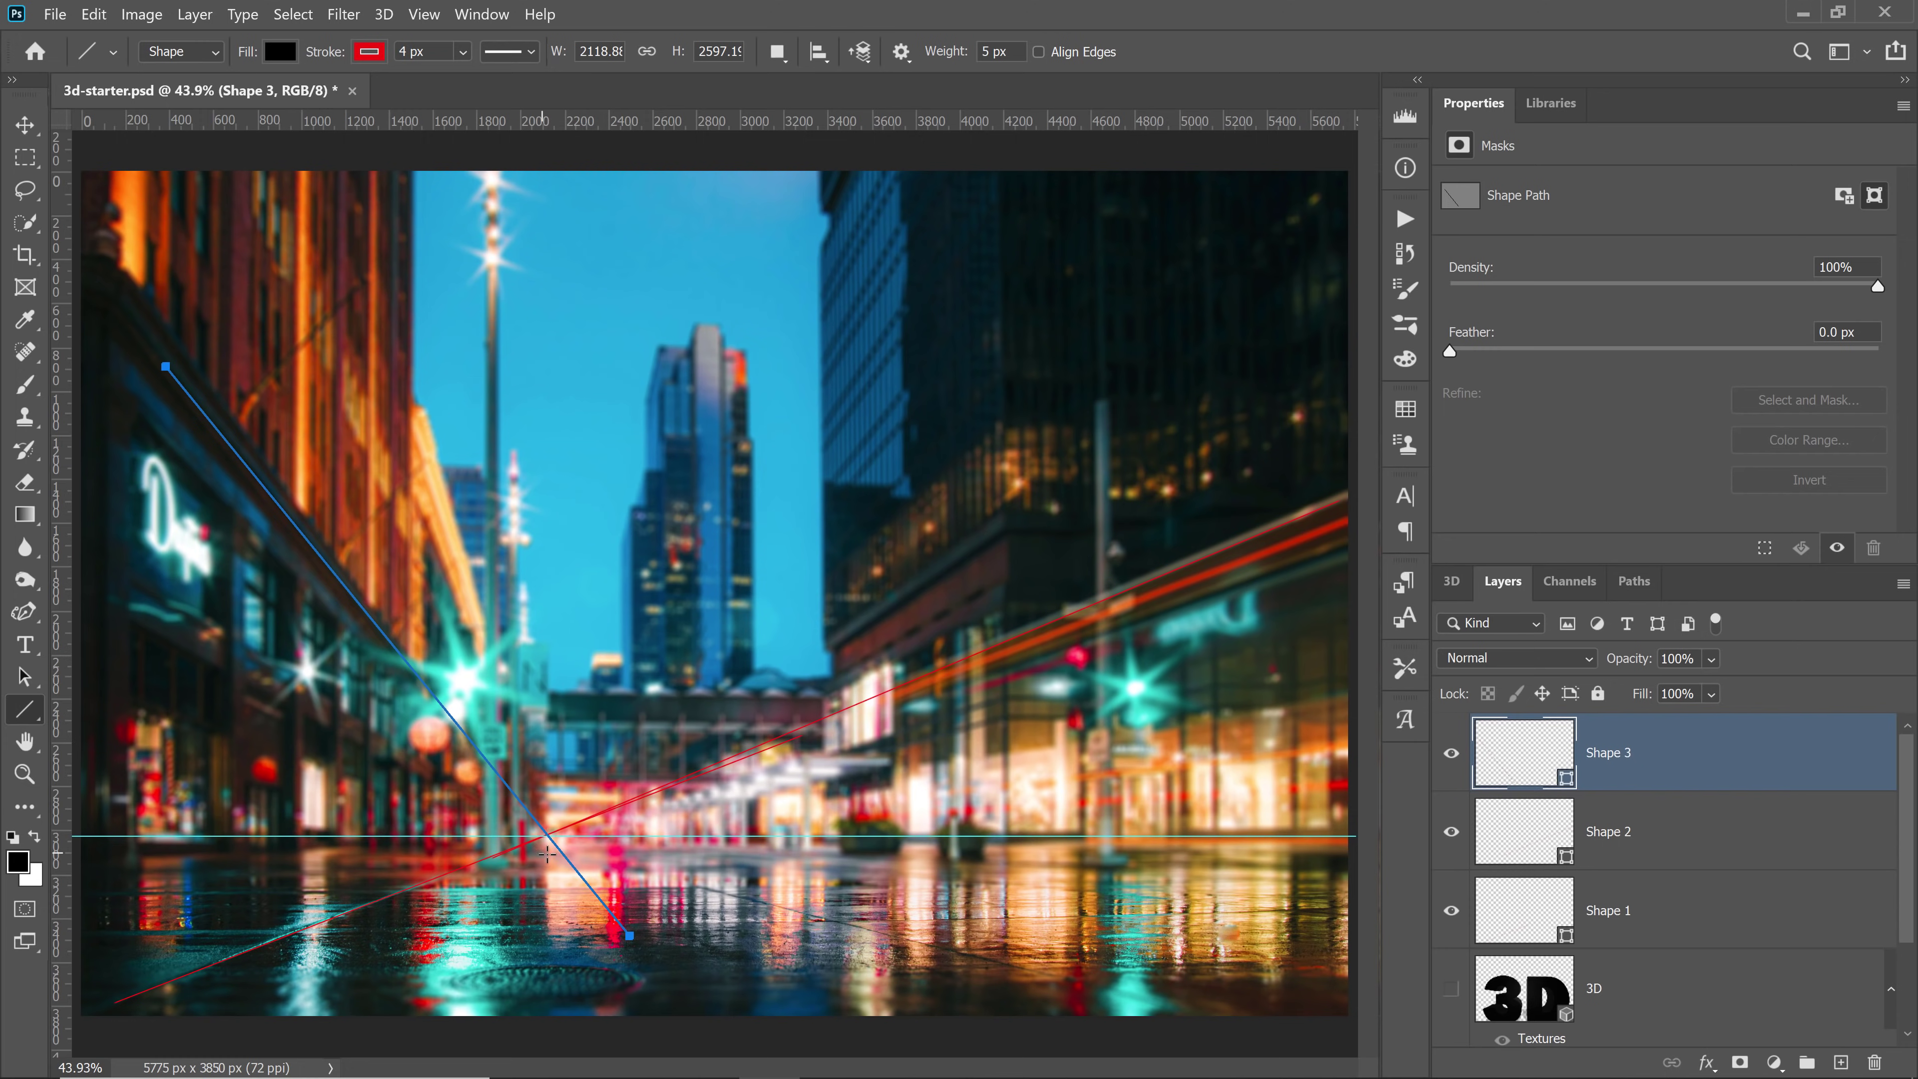
mouse_move(547, 836)
mouse_down()
mouse_move(139, 417)
mouse_move(98, 340)
mouse_move(445, 268)
mouse_move(586, 272)
mouse_move(950, 381)
mouse_move(906, 195)
mouse_move(1037, 513)
mouse_up()
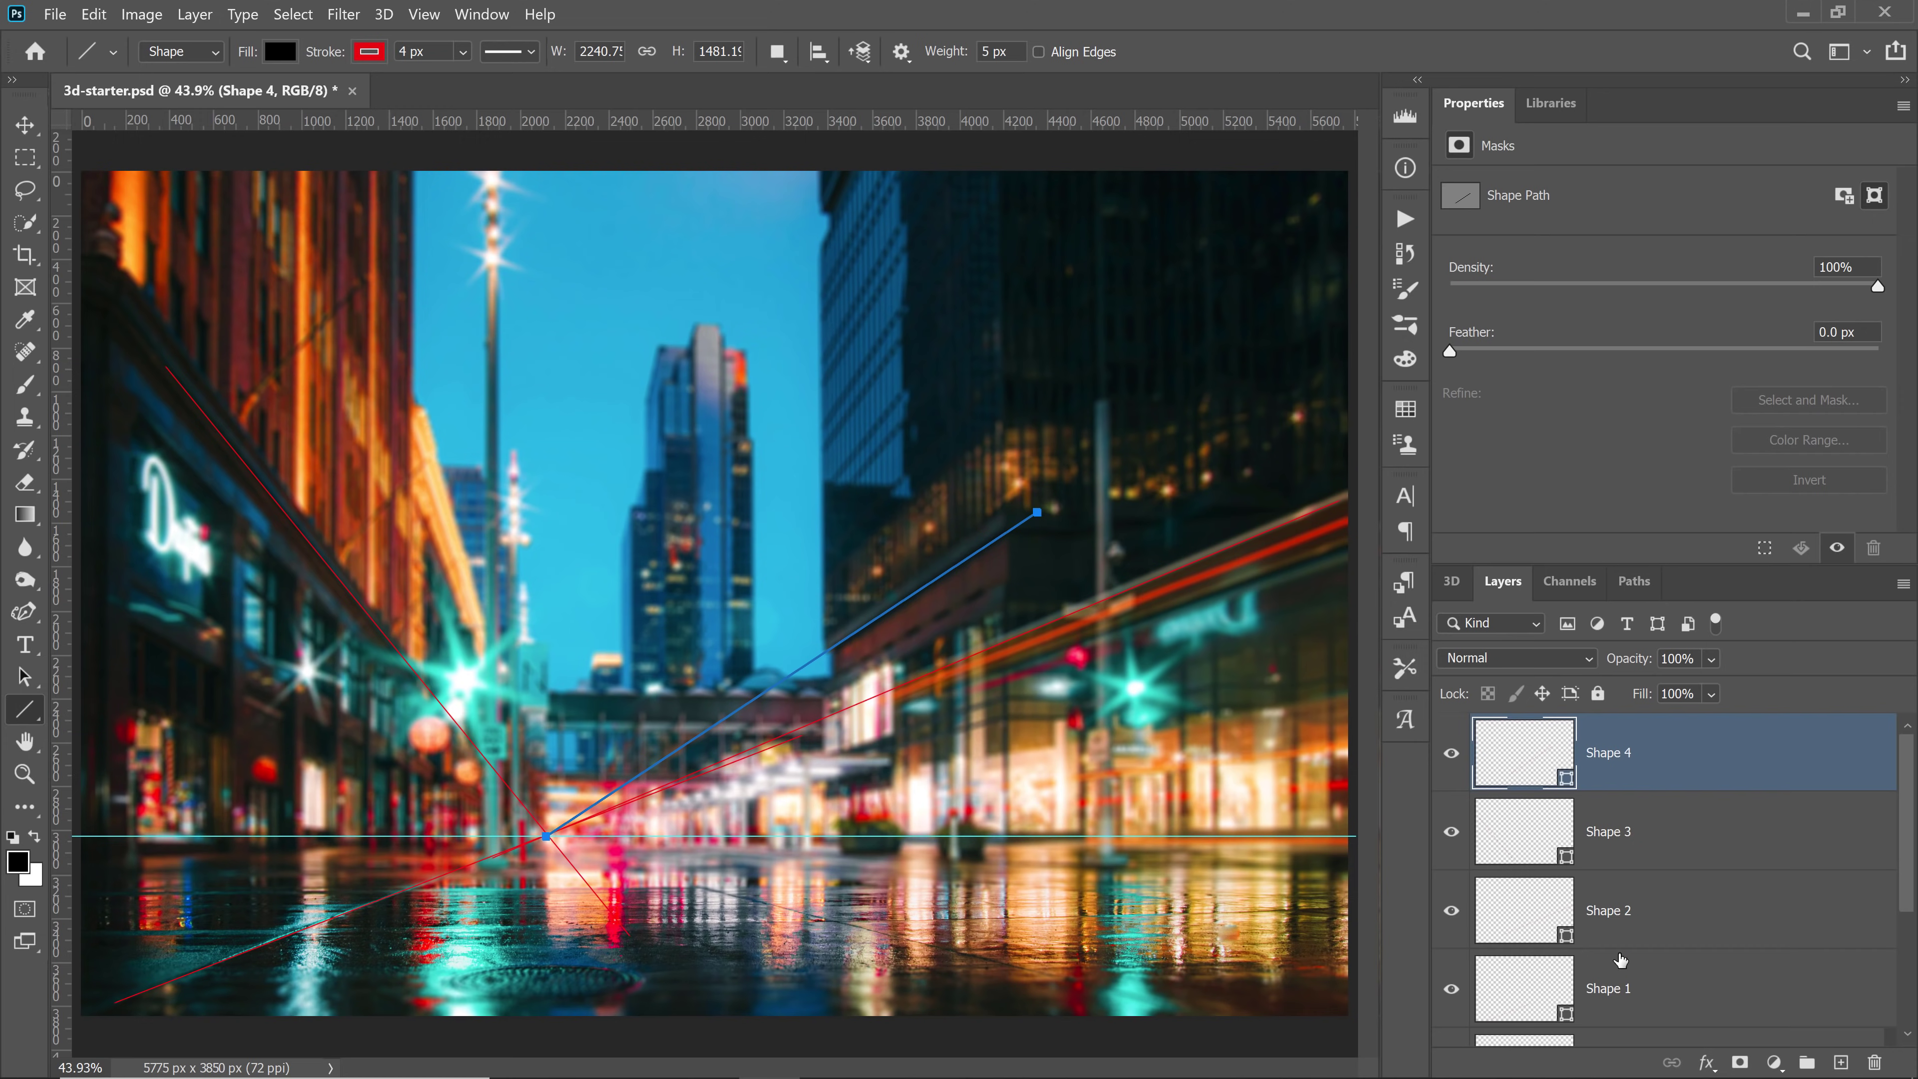
Delete the four line layers, Shape 1 to Shape 4, and make the 3D layer visible again
scroll(1597, 779, down, 1)
scroll(1609, 824, up, 1)
scroll(1627, 869, down, 1)
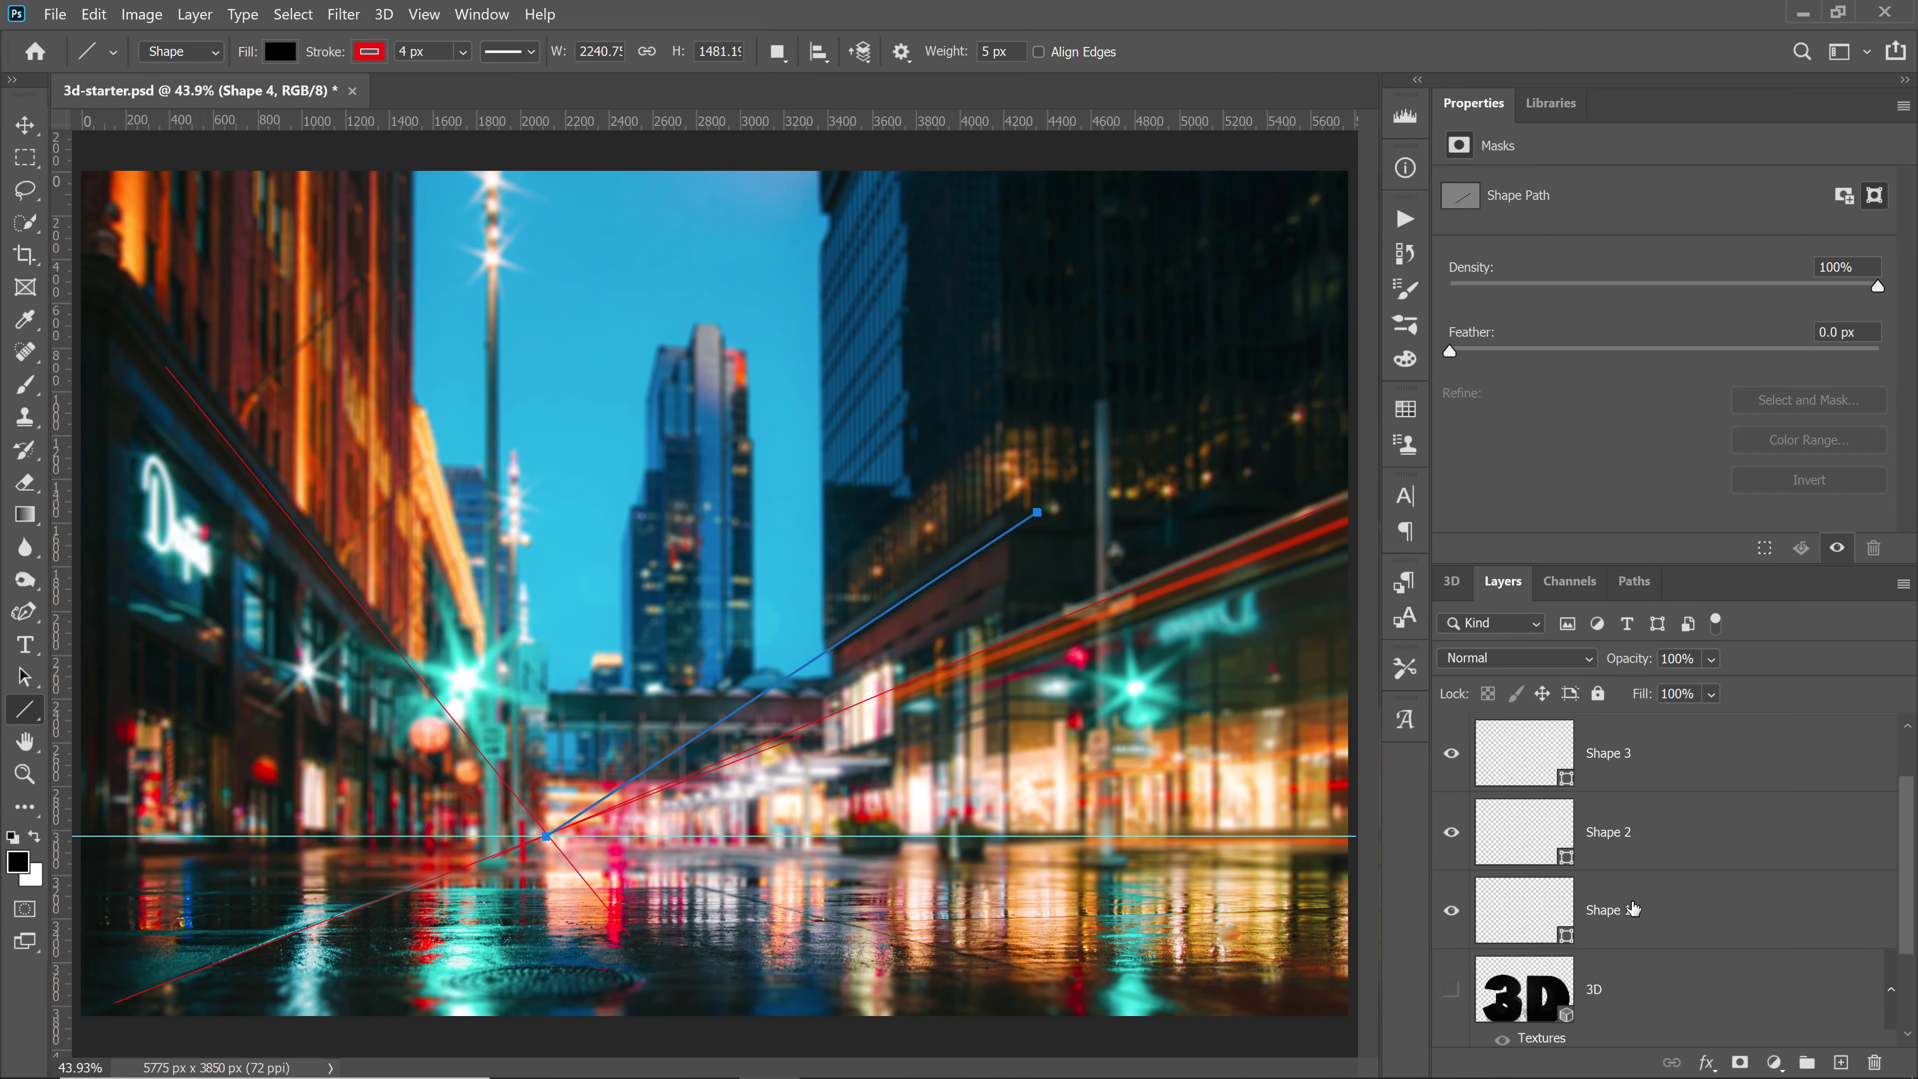
shift+click(1634, 908)
key(Delete)
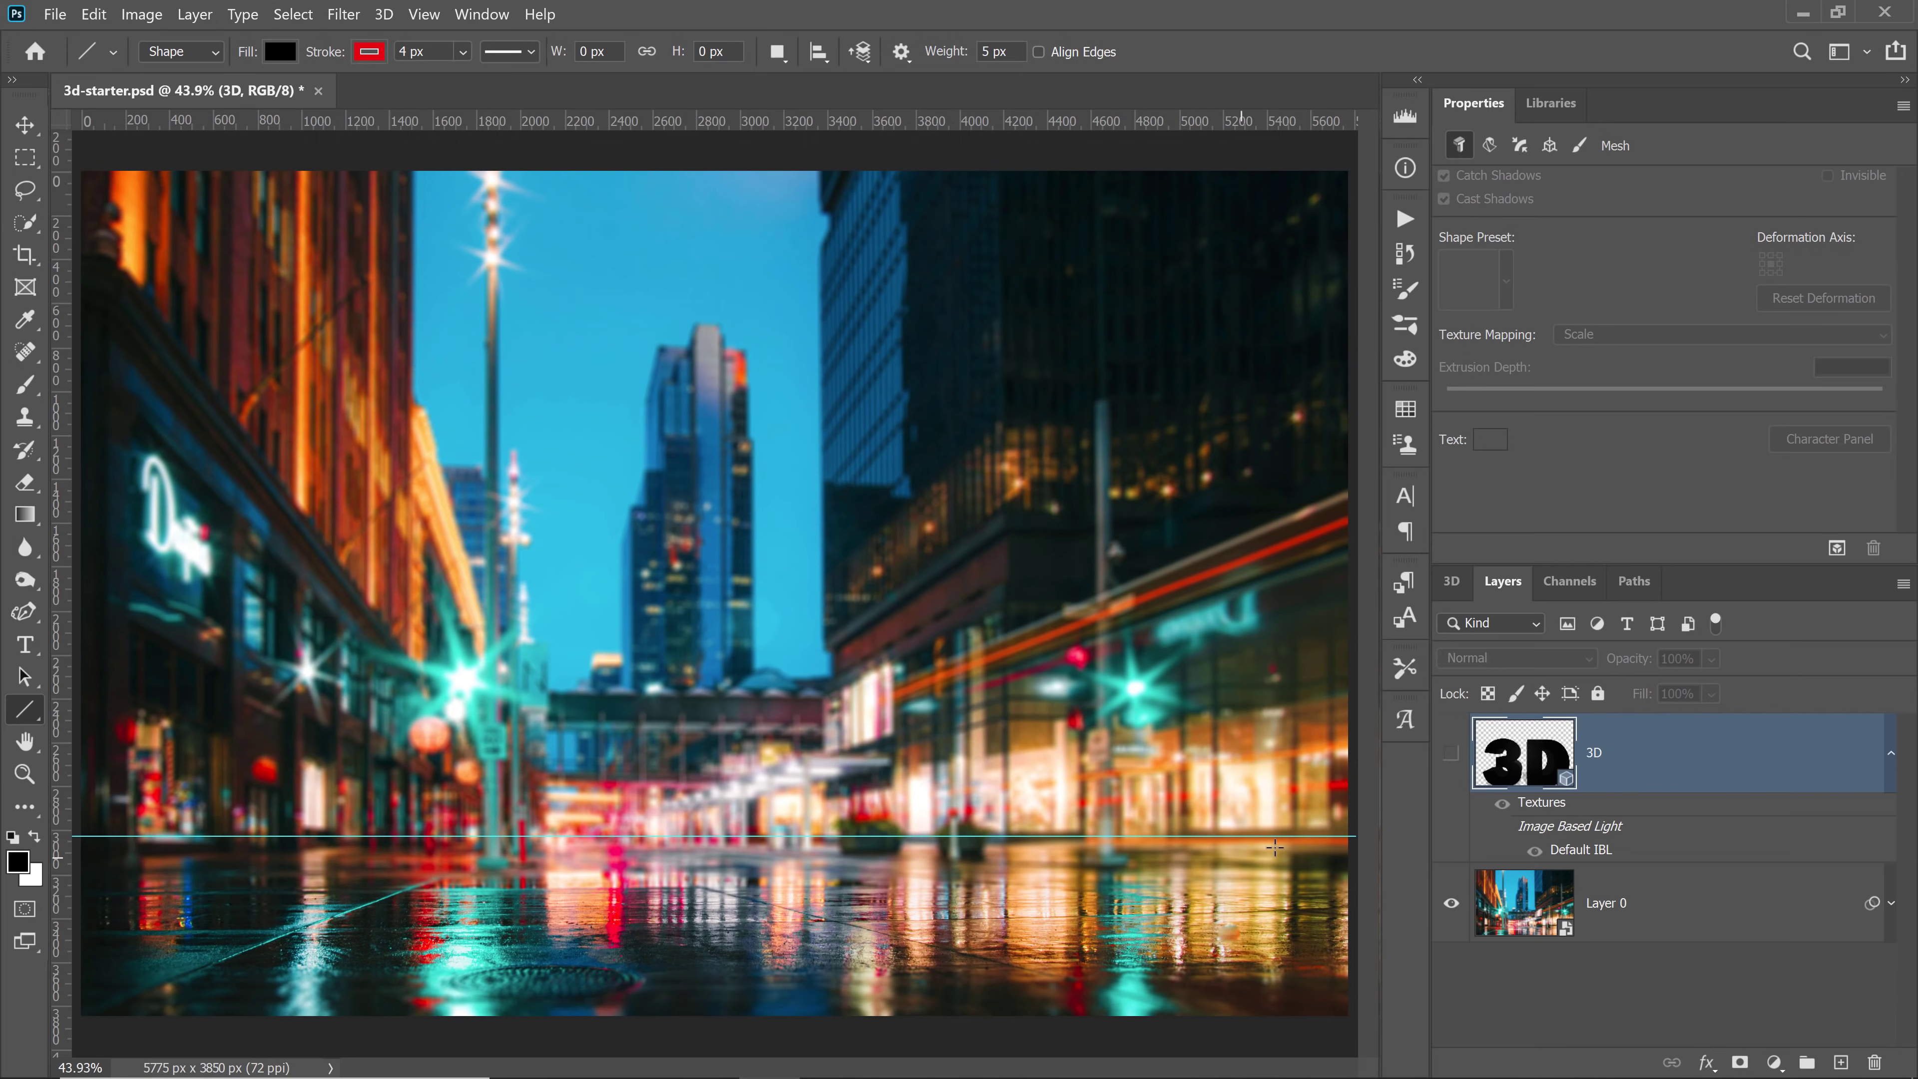
click(1450, 753)
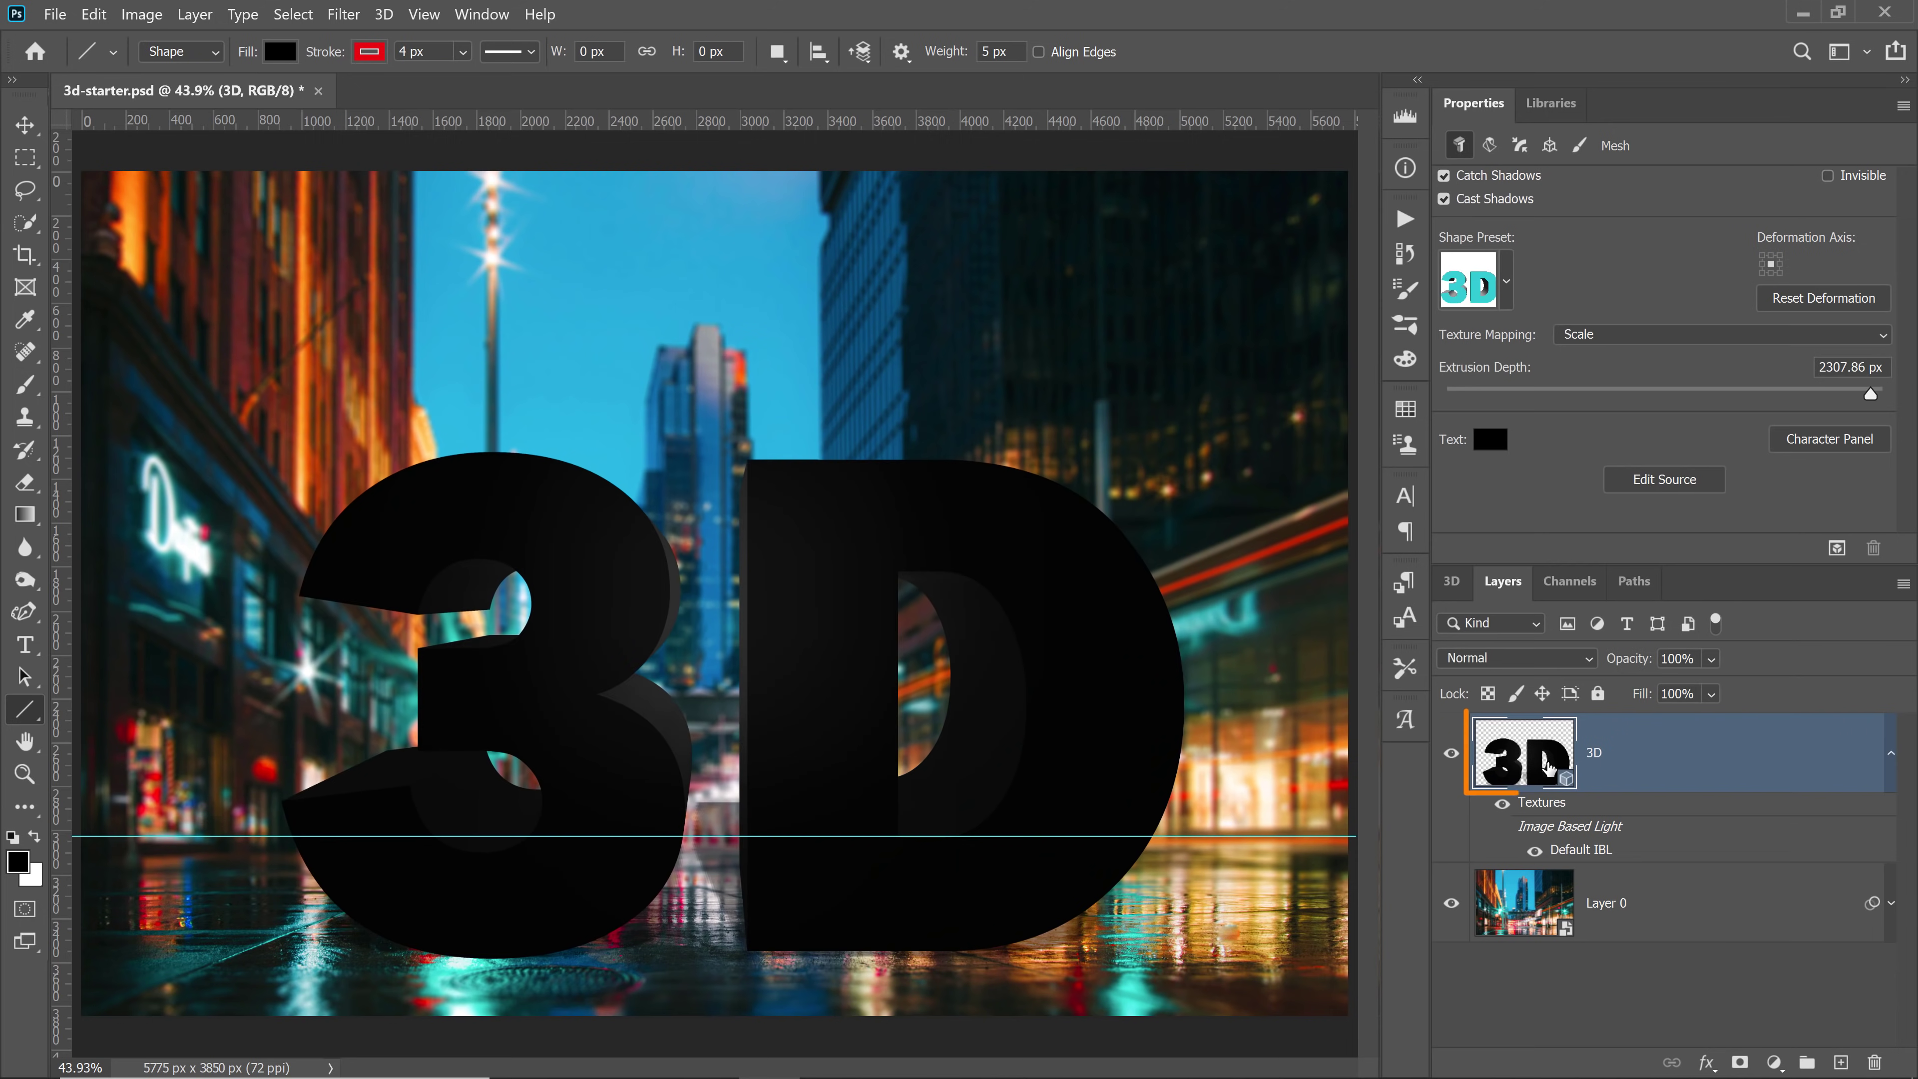
Show the scene components of the 3D text and activate the Move tool for 3D editing
click(1450, 581)
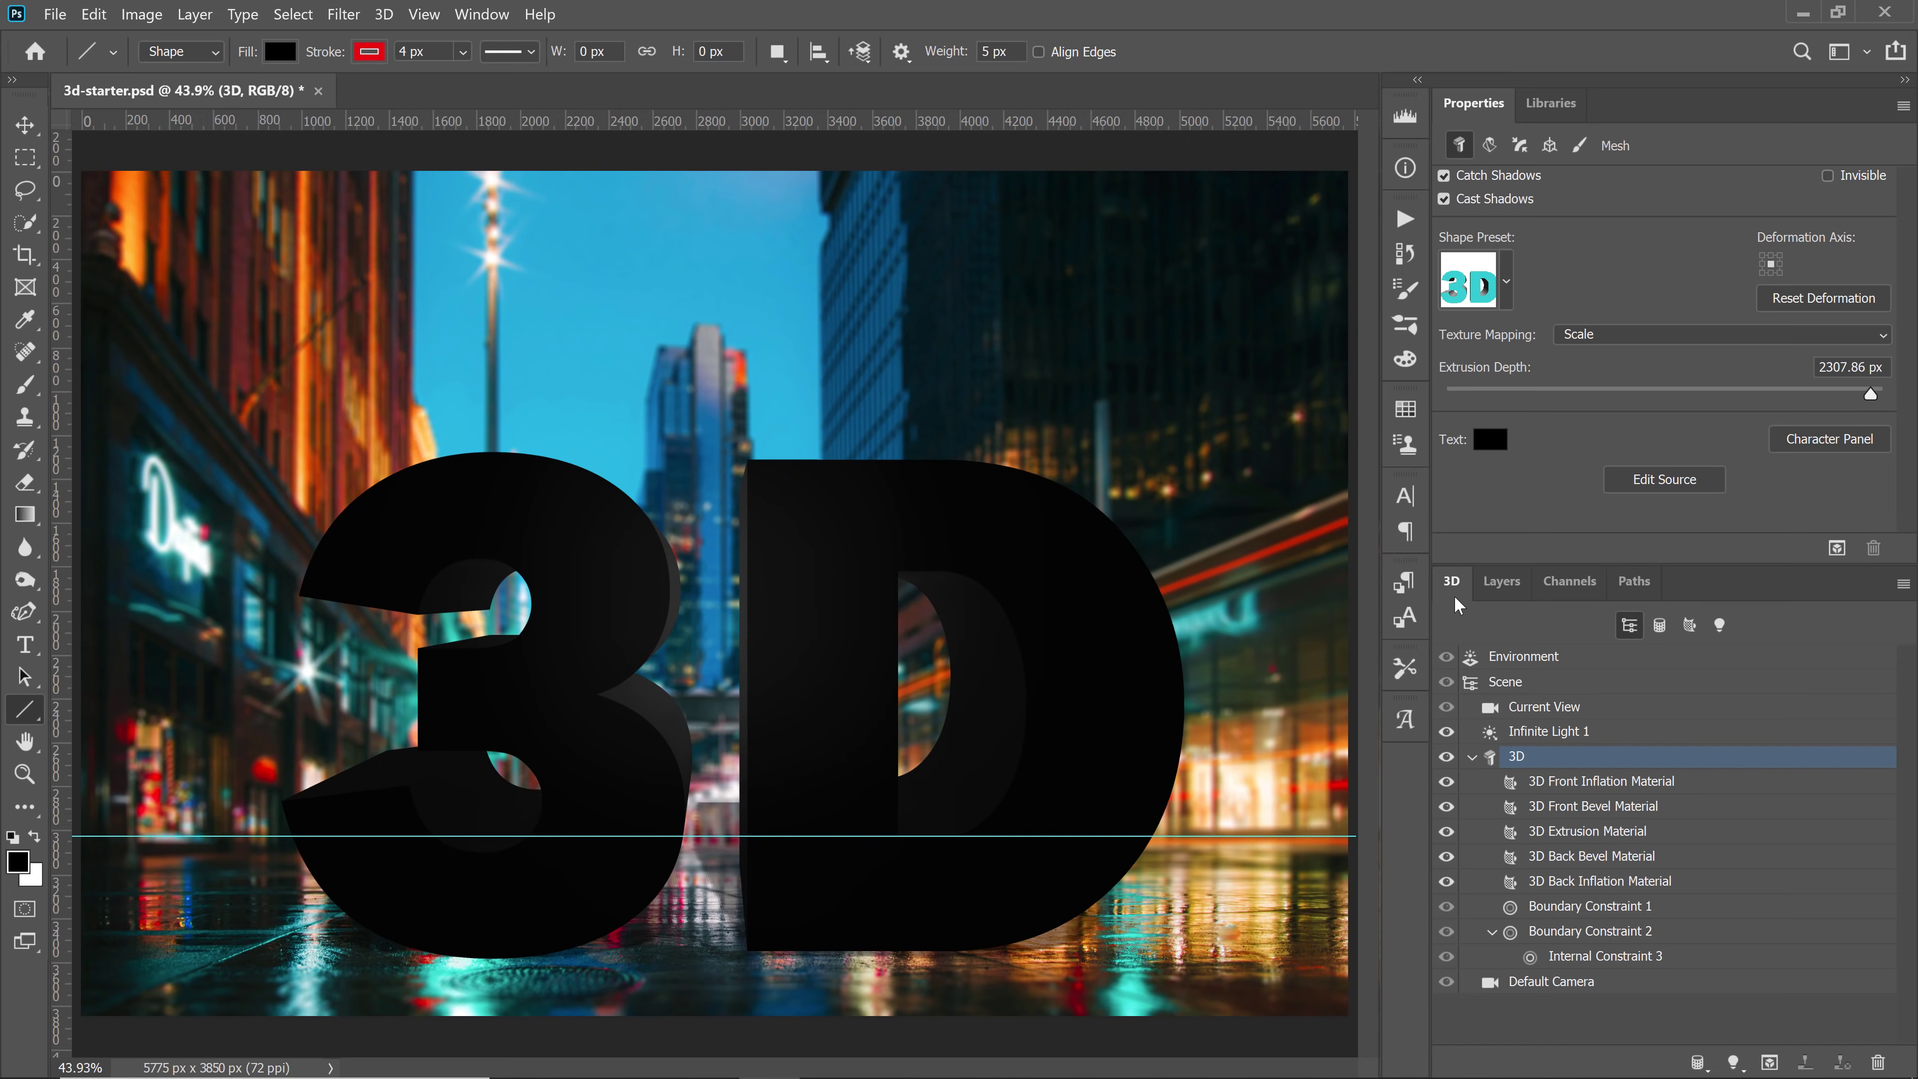
click(25, 125)
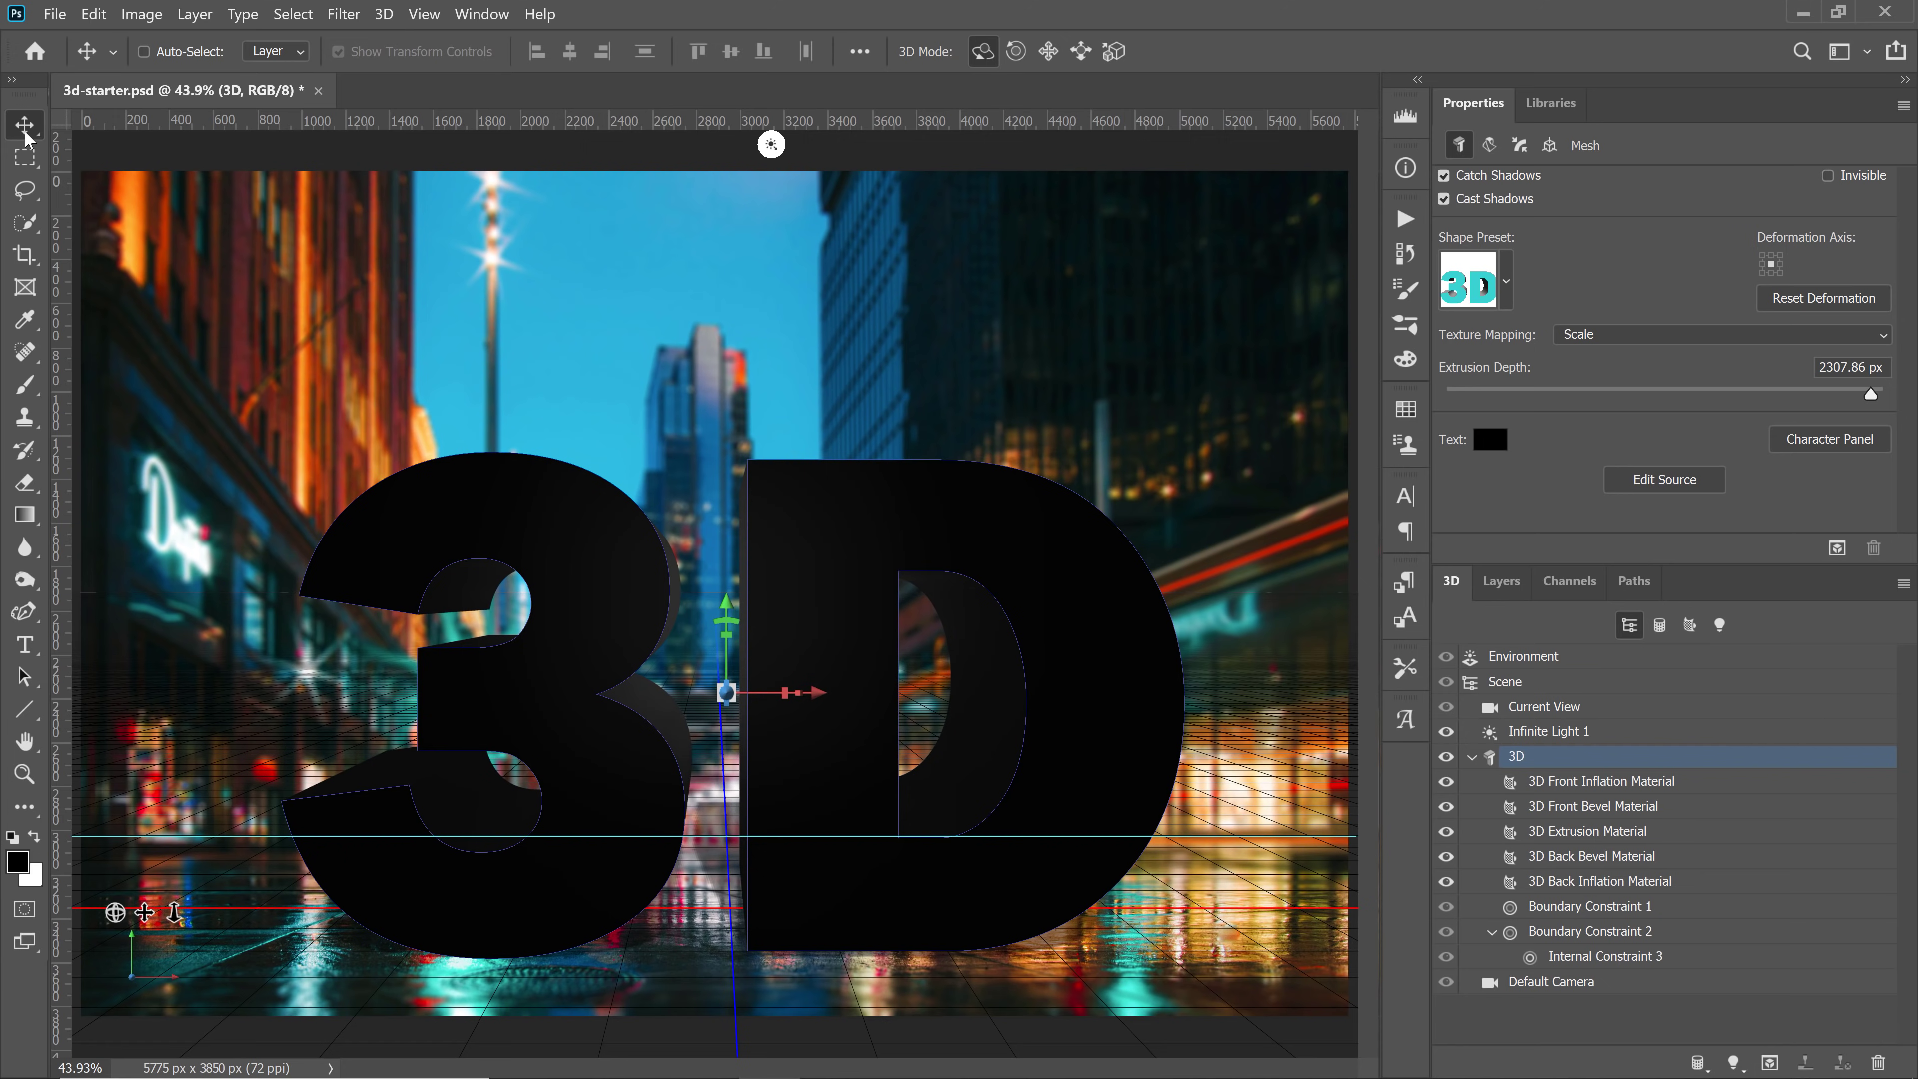
click(25, 157)
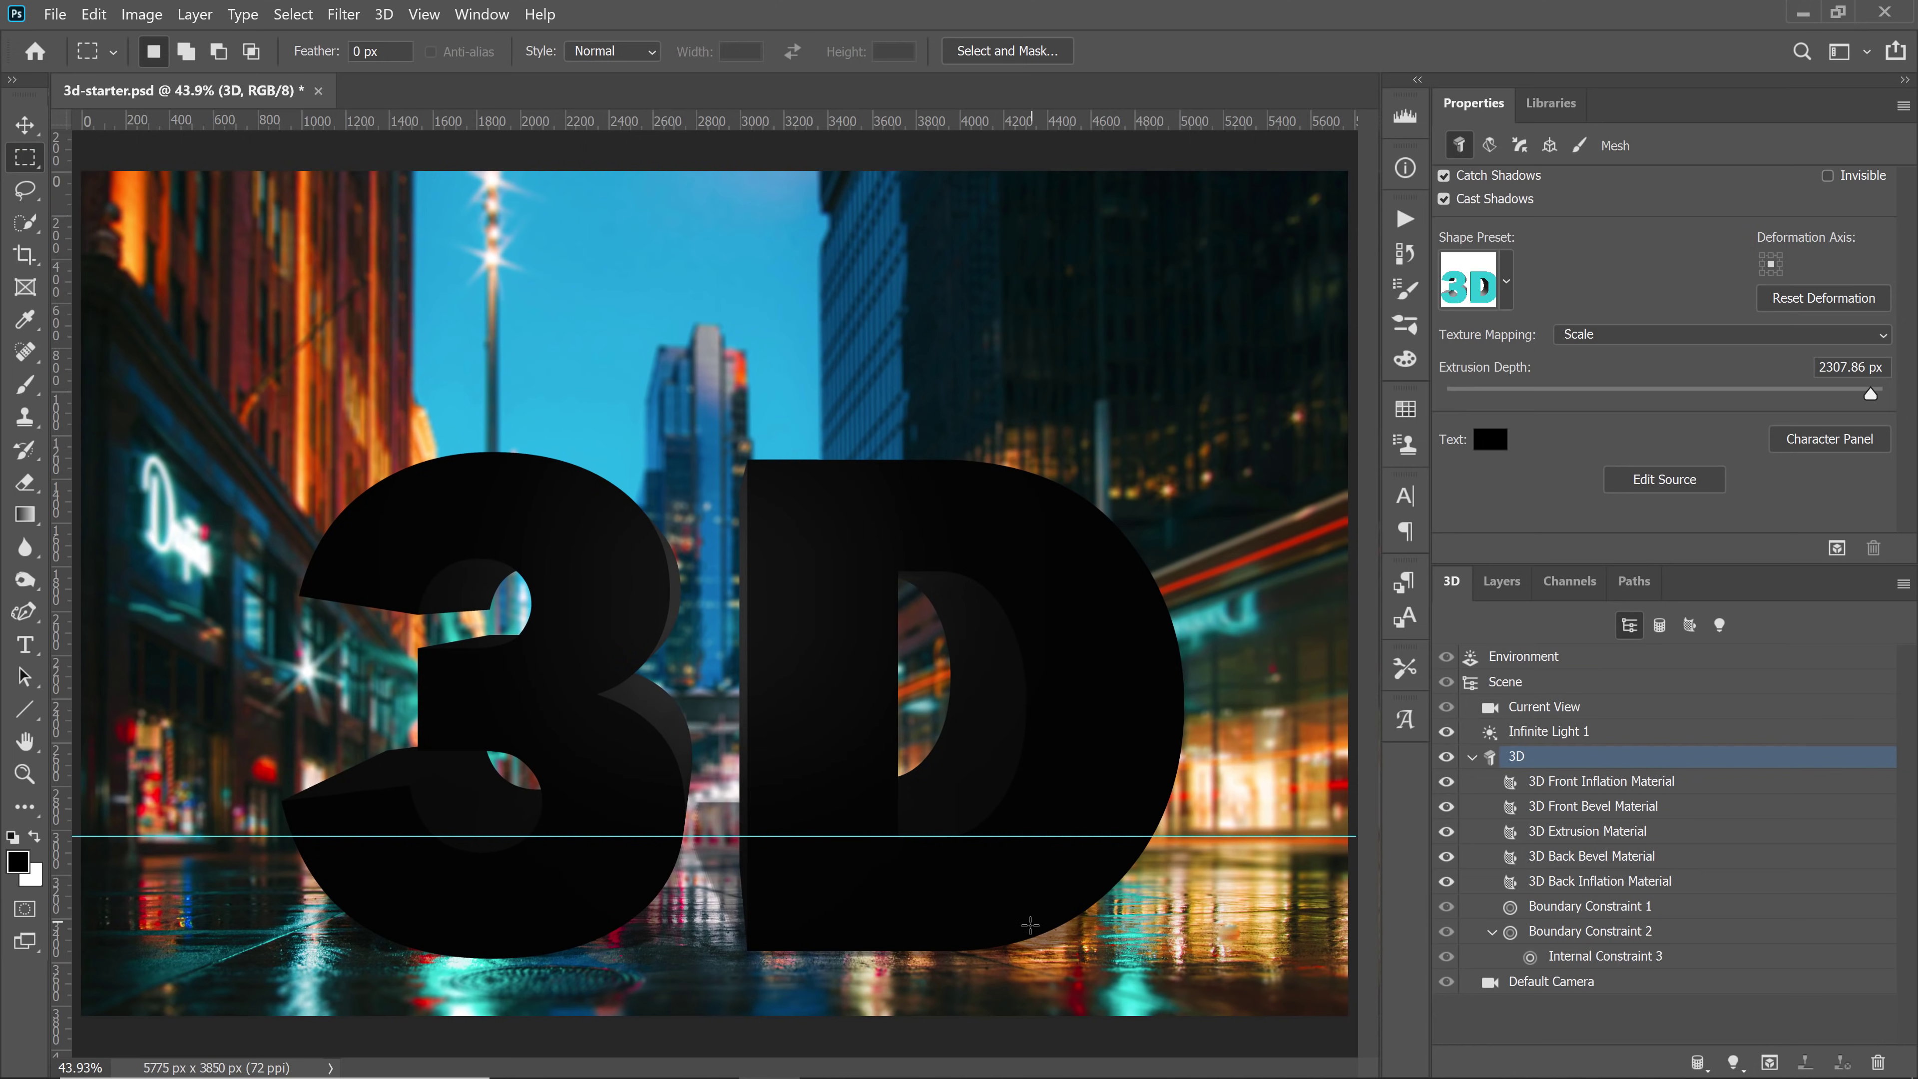
click(25, 125)
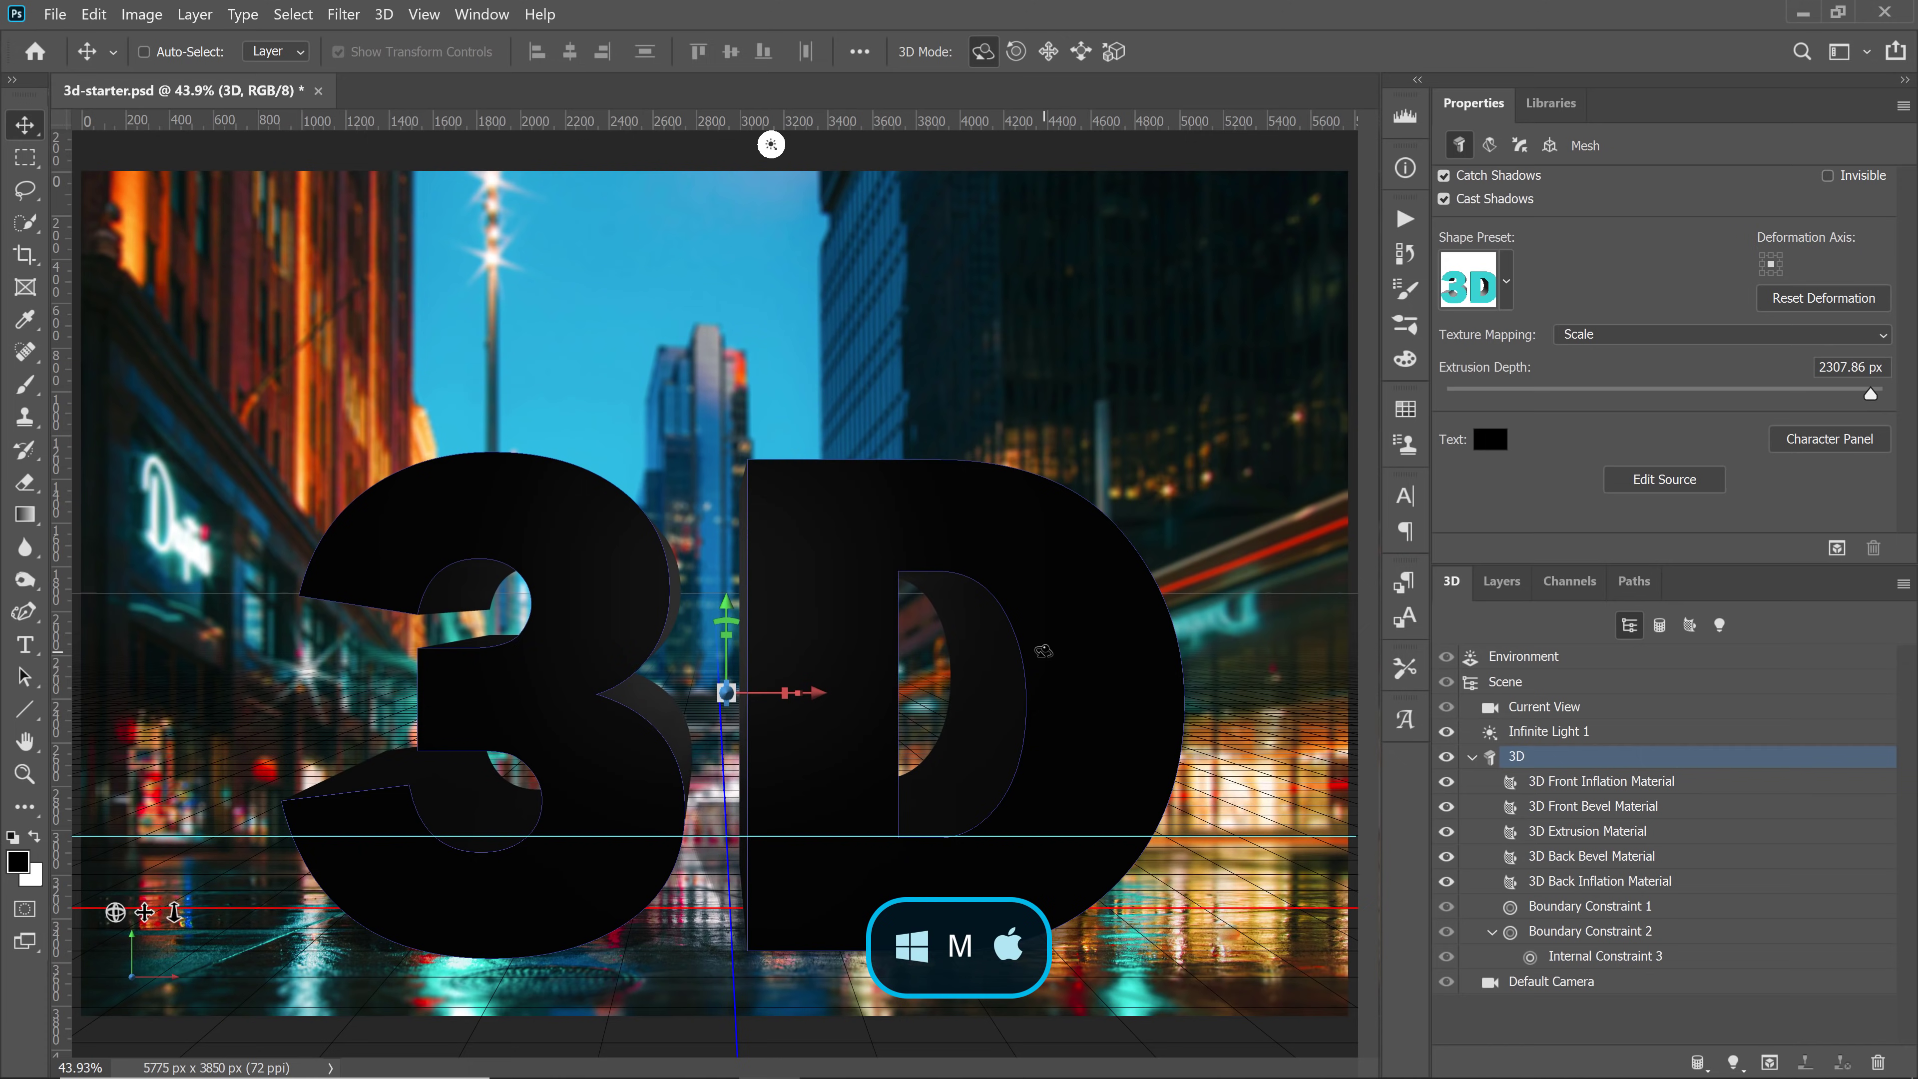
Compare the canvas with and without the 3D widgets by alternating between the Rectangular Marquee and Move tools
key(m)
key(v)
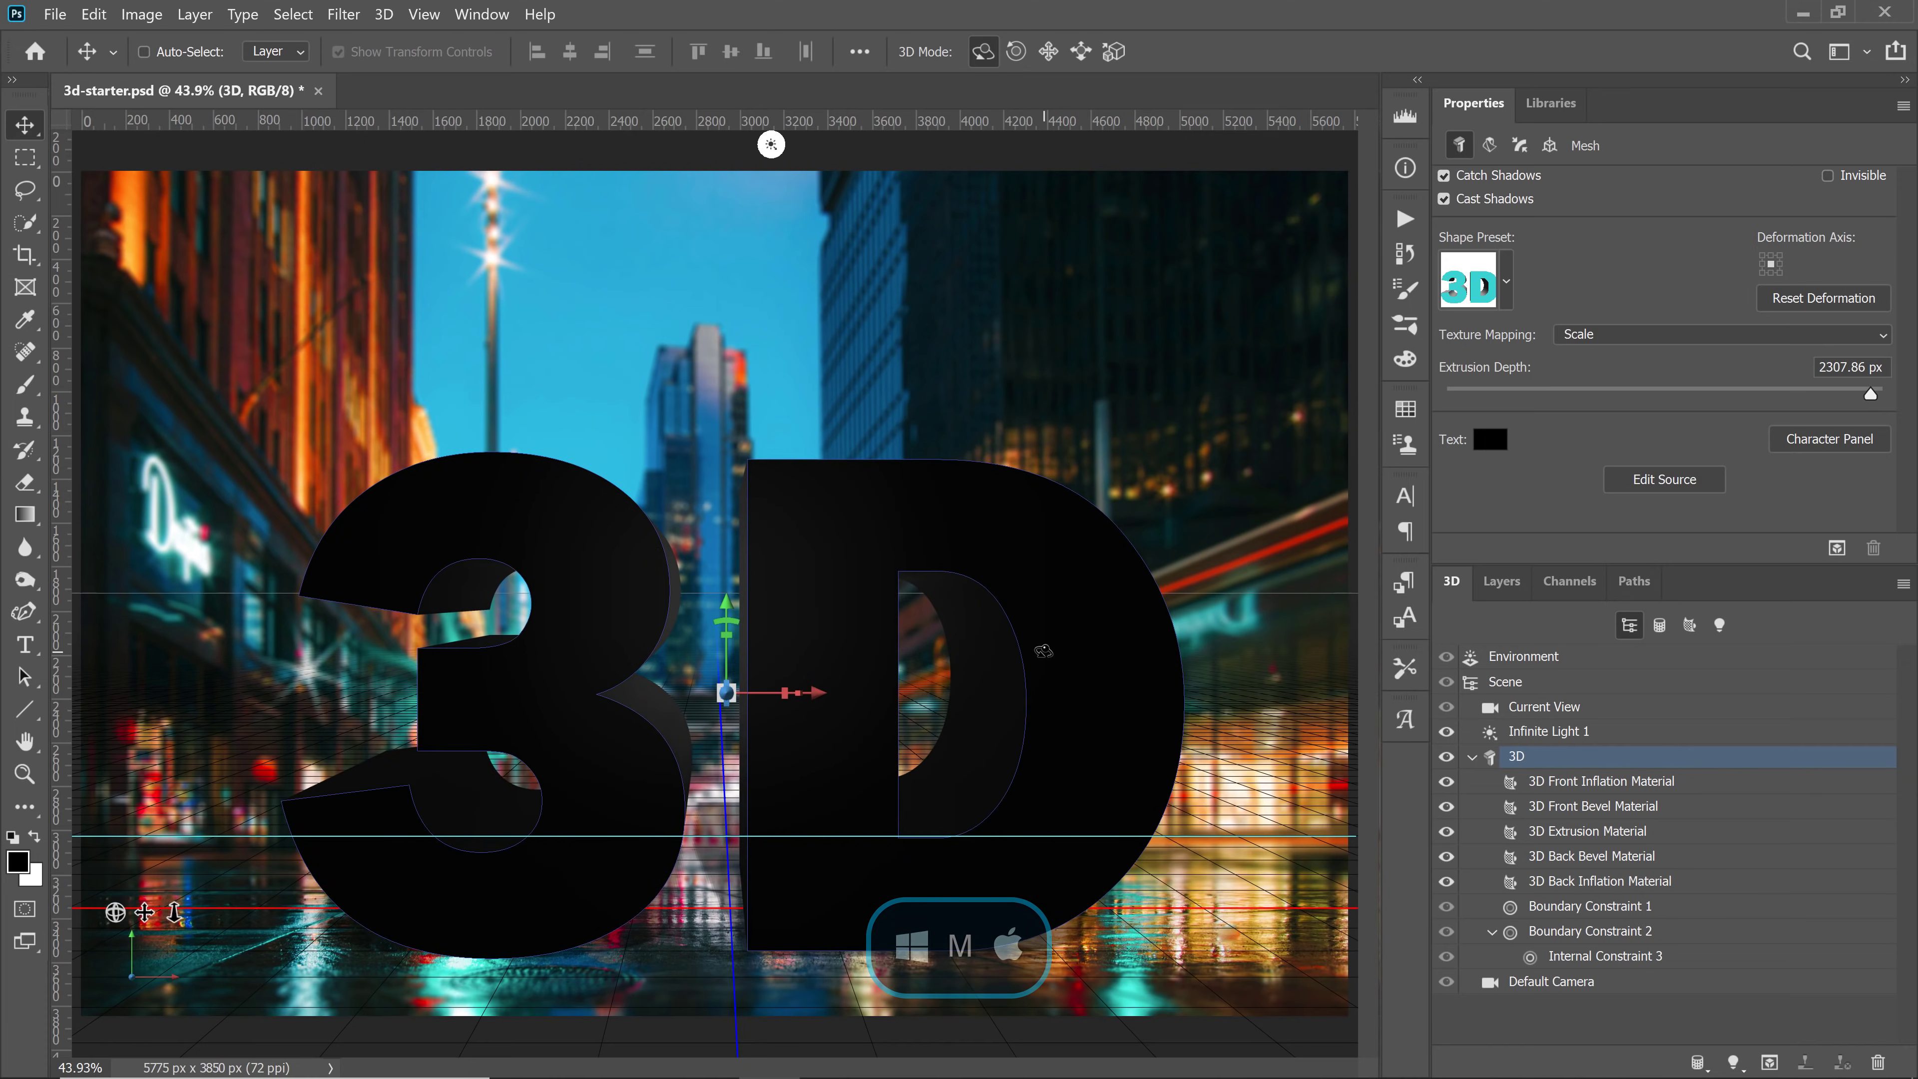
key(m)
key(v)
key(m)
key(v)
key(m)
key(v)
key(m)
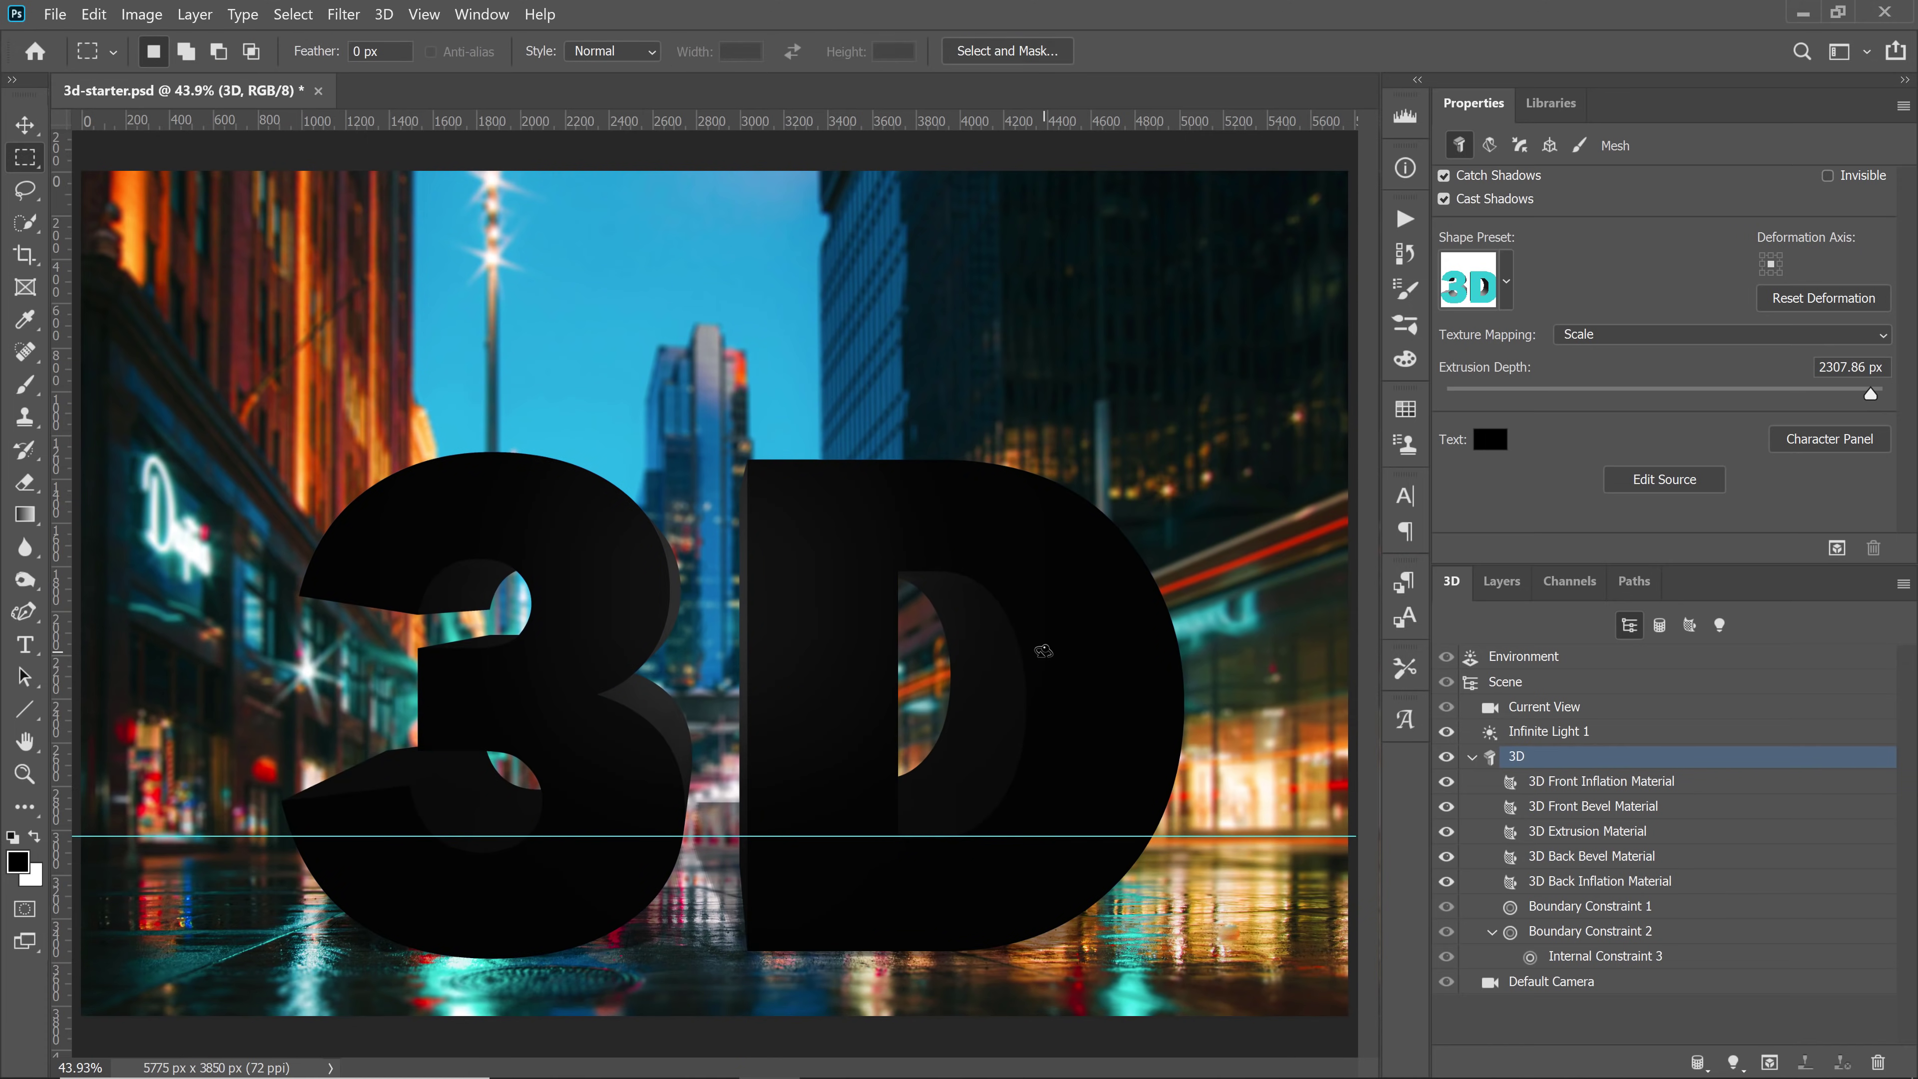
key(v)
key(m)
key(v)
key(m)
key(v)
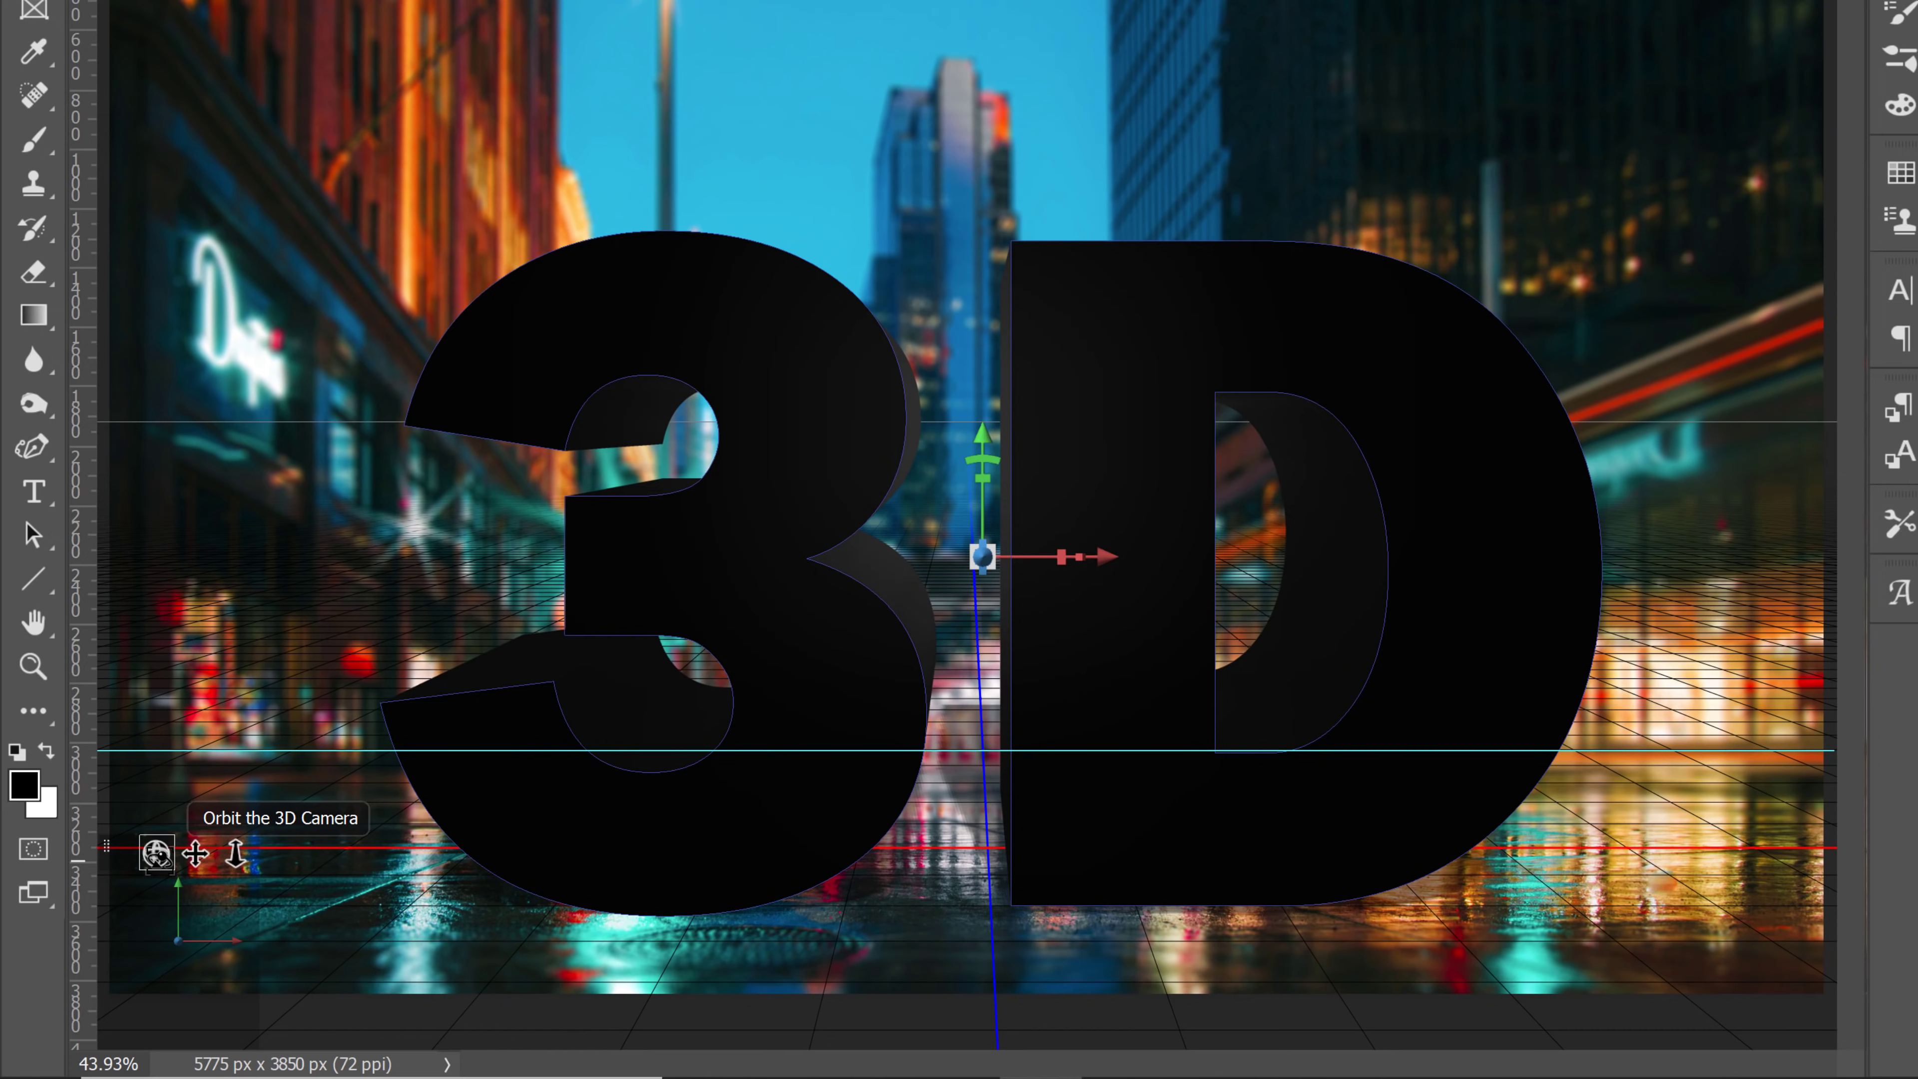
Try orbiting the 3D camera around the text and restore the Default Camera view
click(156, 854)
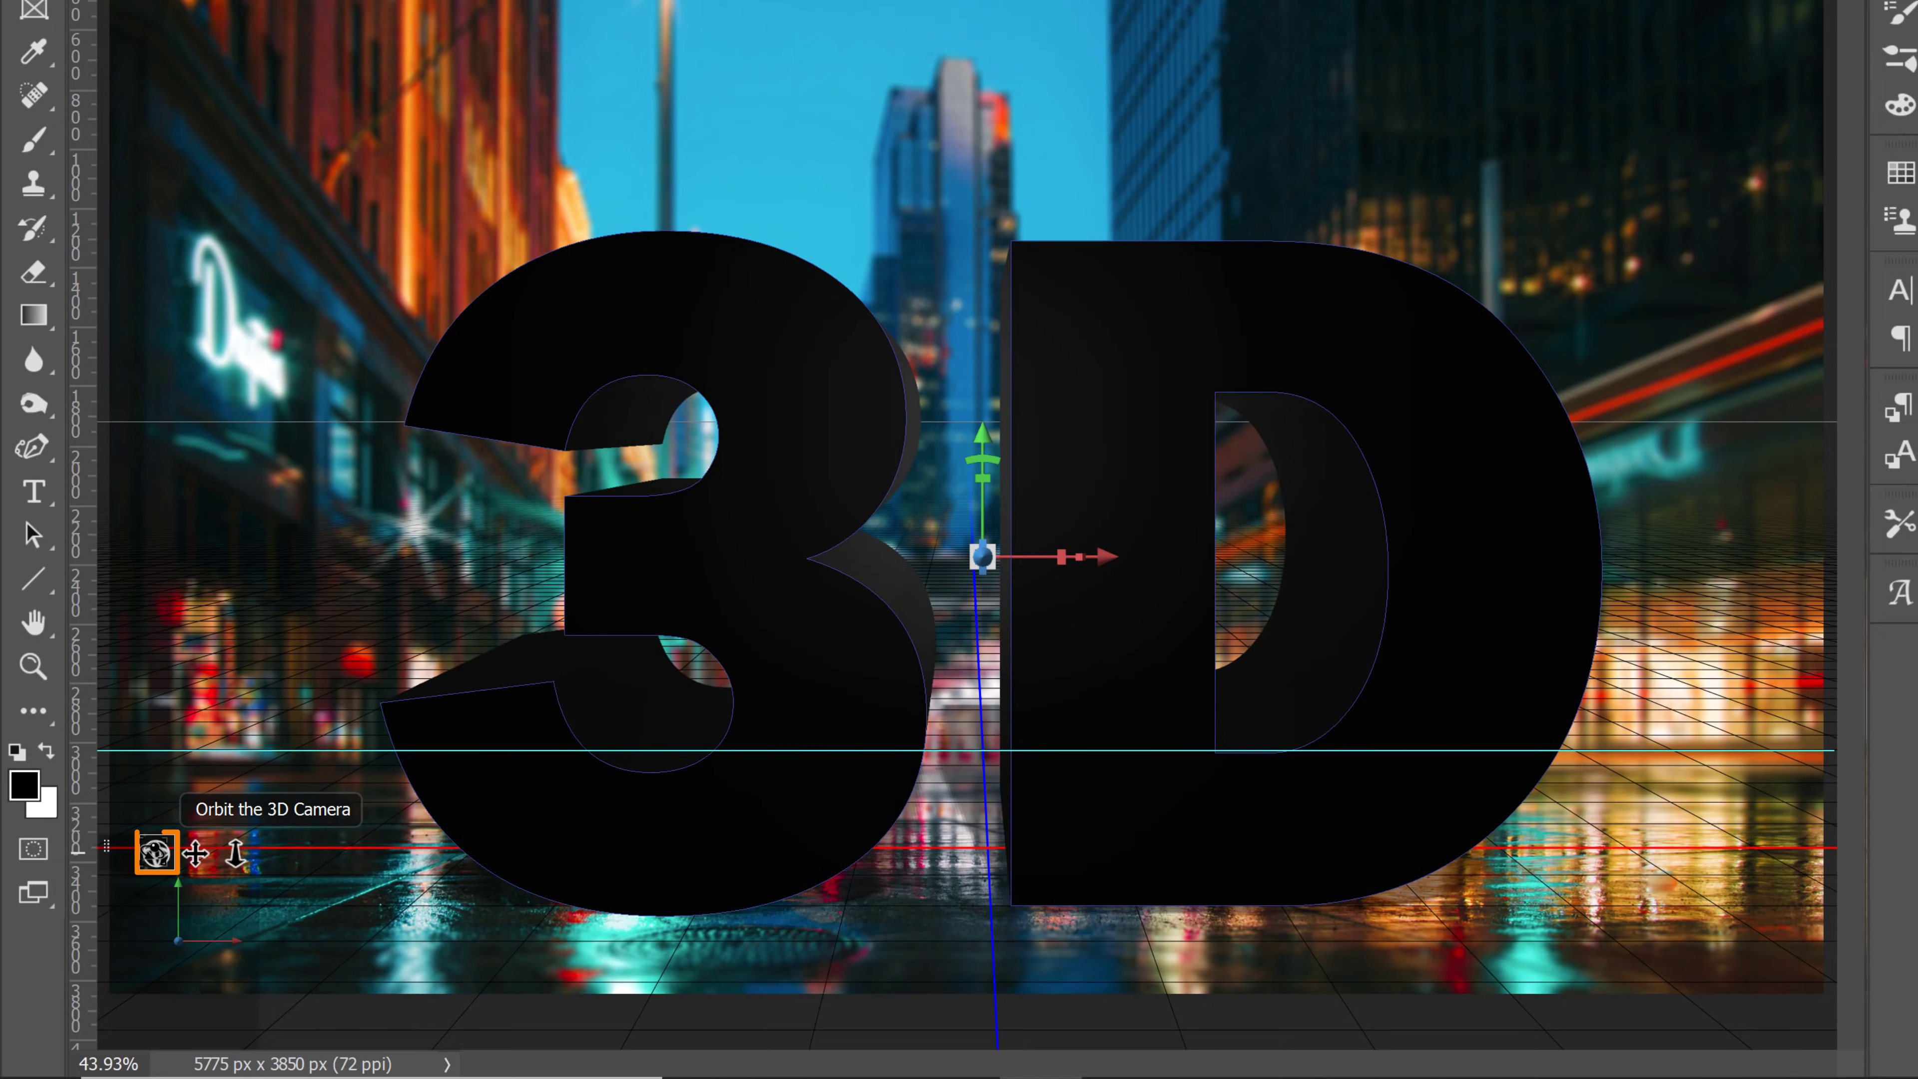
drag(157, 854, 251, 866)
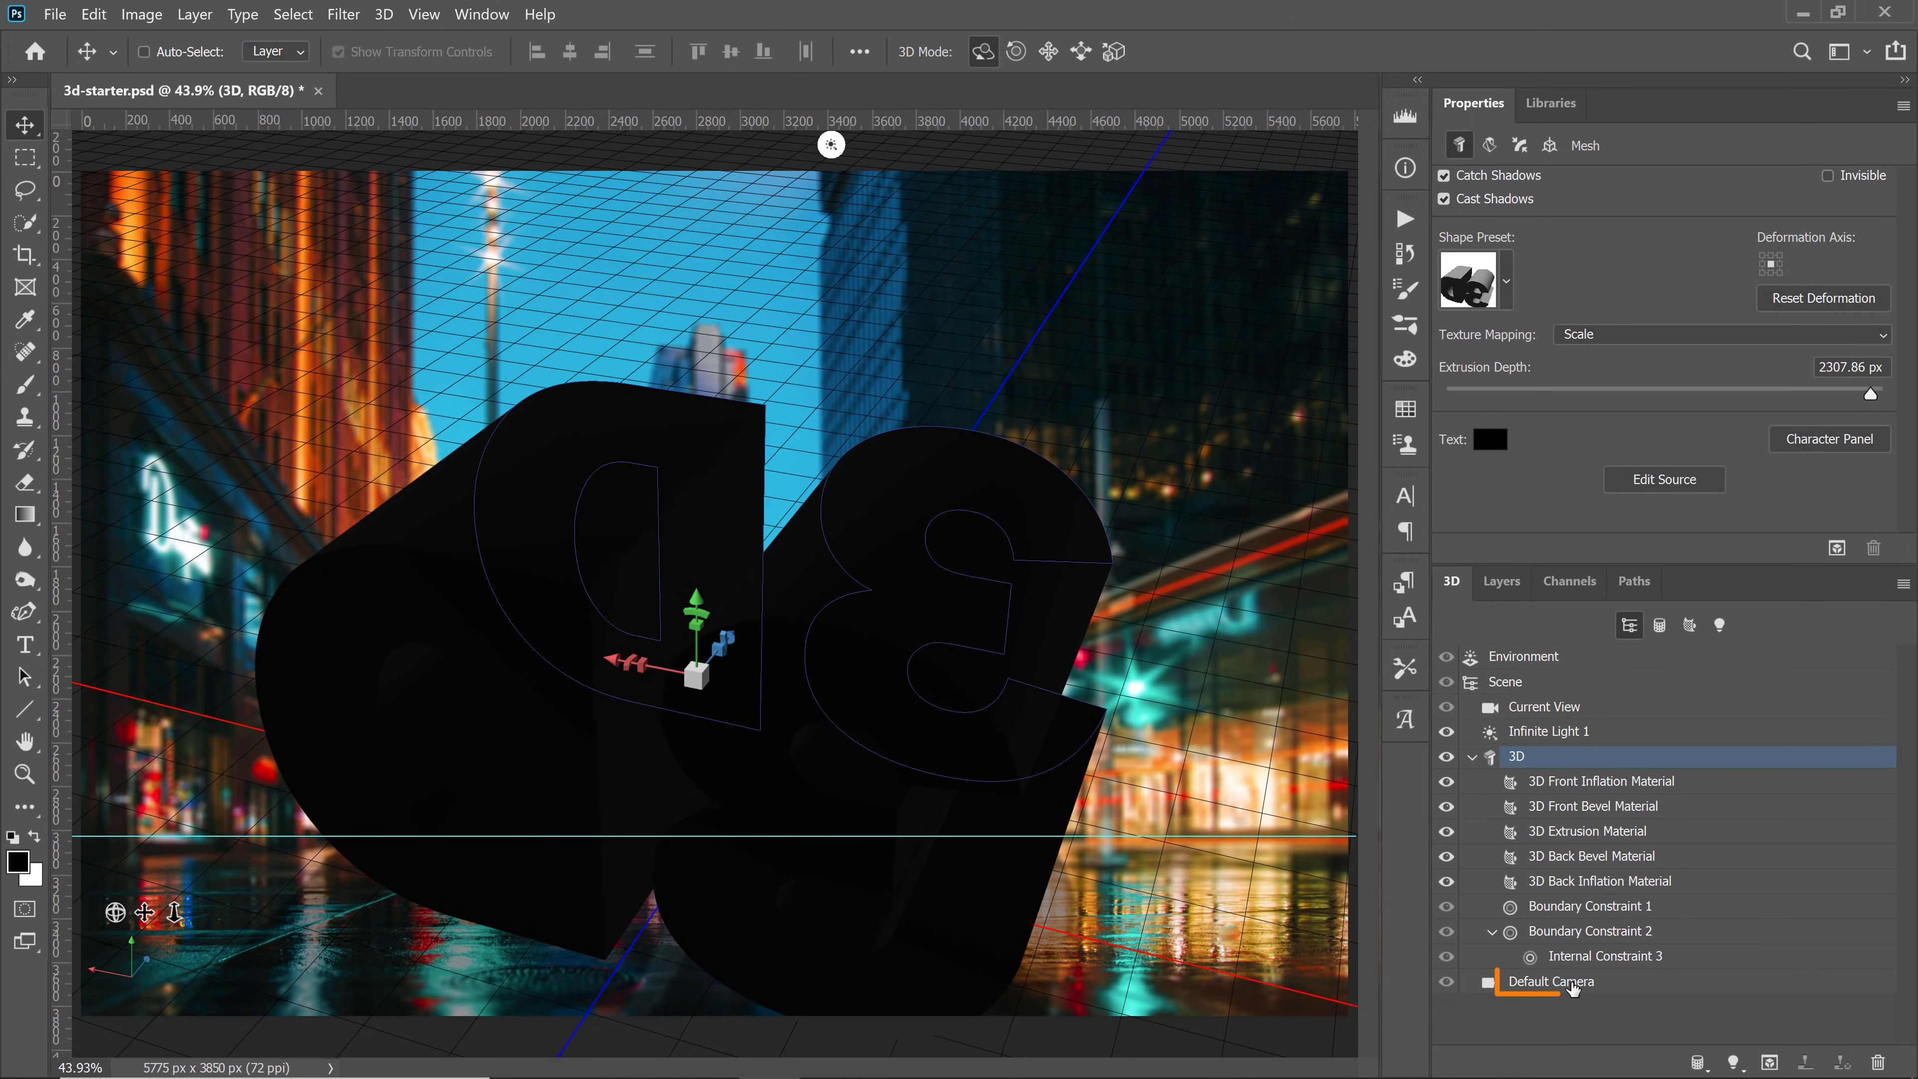
click(1629, 980)
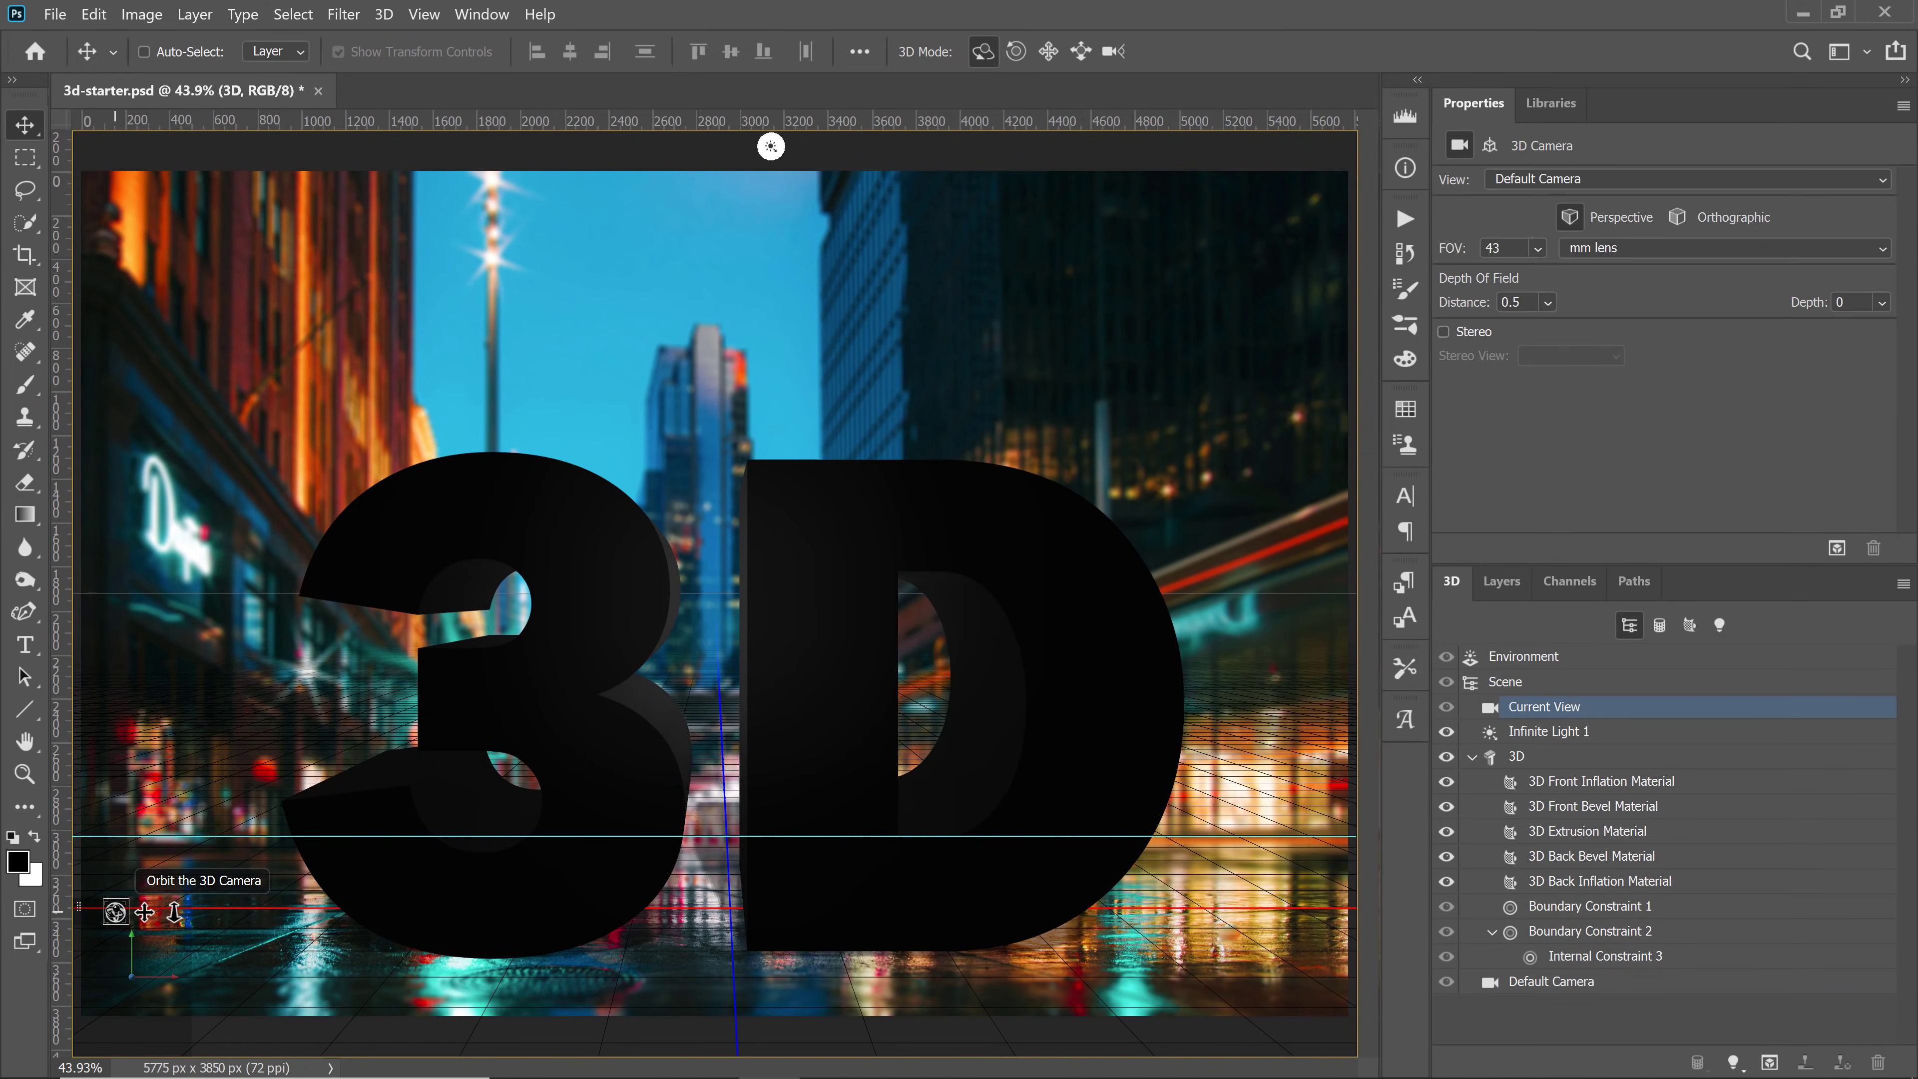
Orbit the 3D camera to about -7° X and -3° Y, and adjust its position coordinates to bring the text onto the street
drag(115, 914, 115, 913)
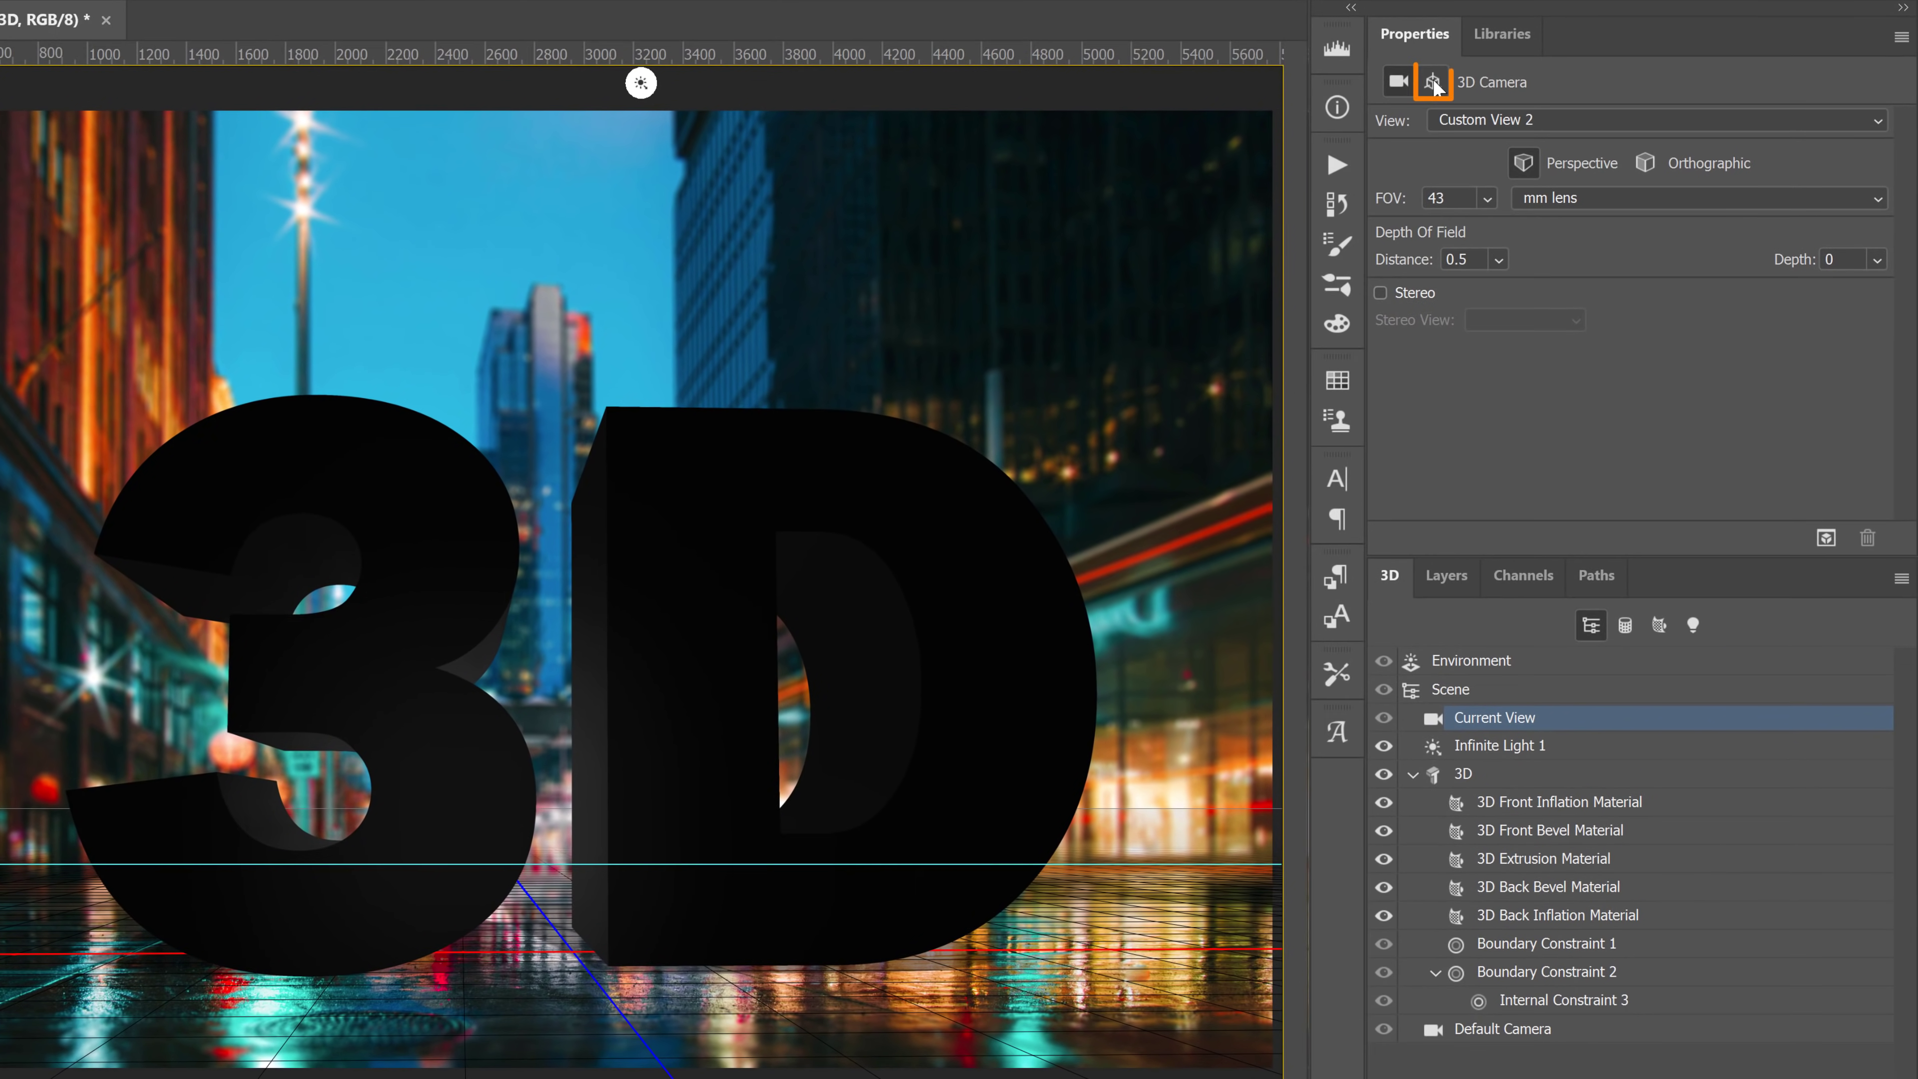
click(1433, 83)
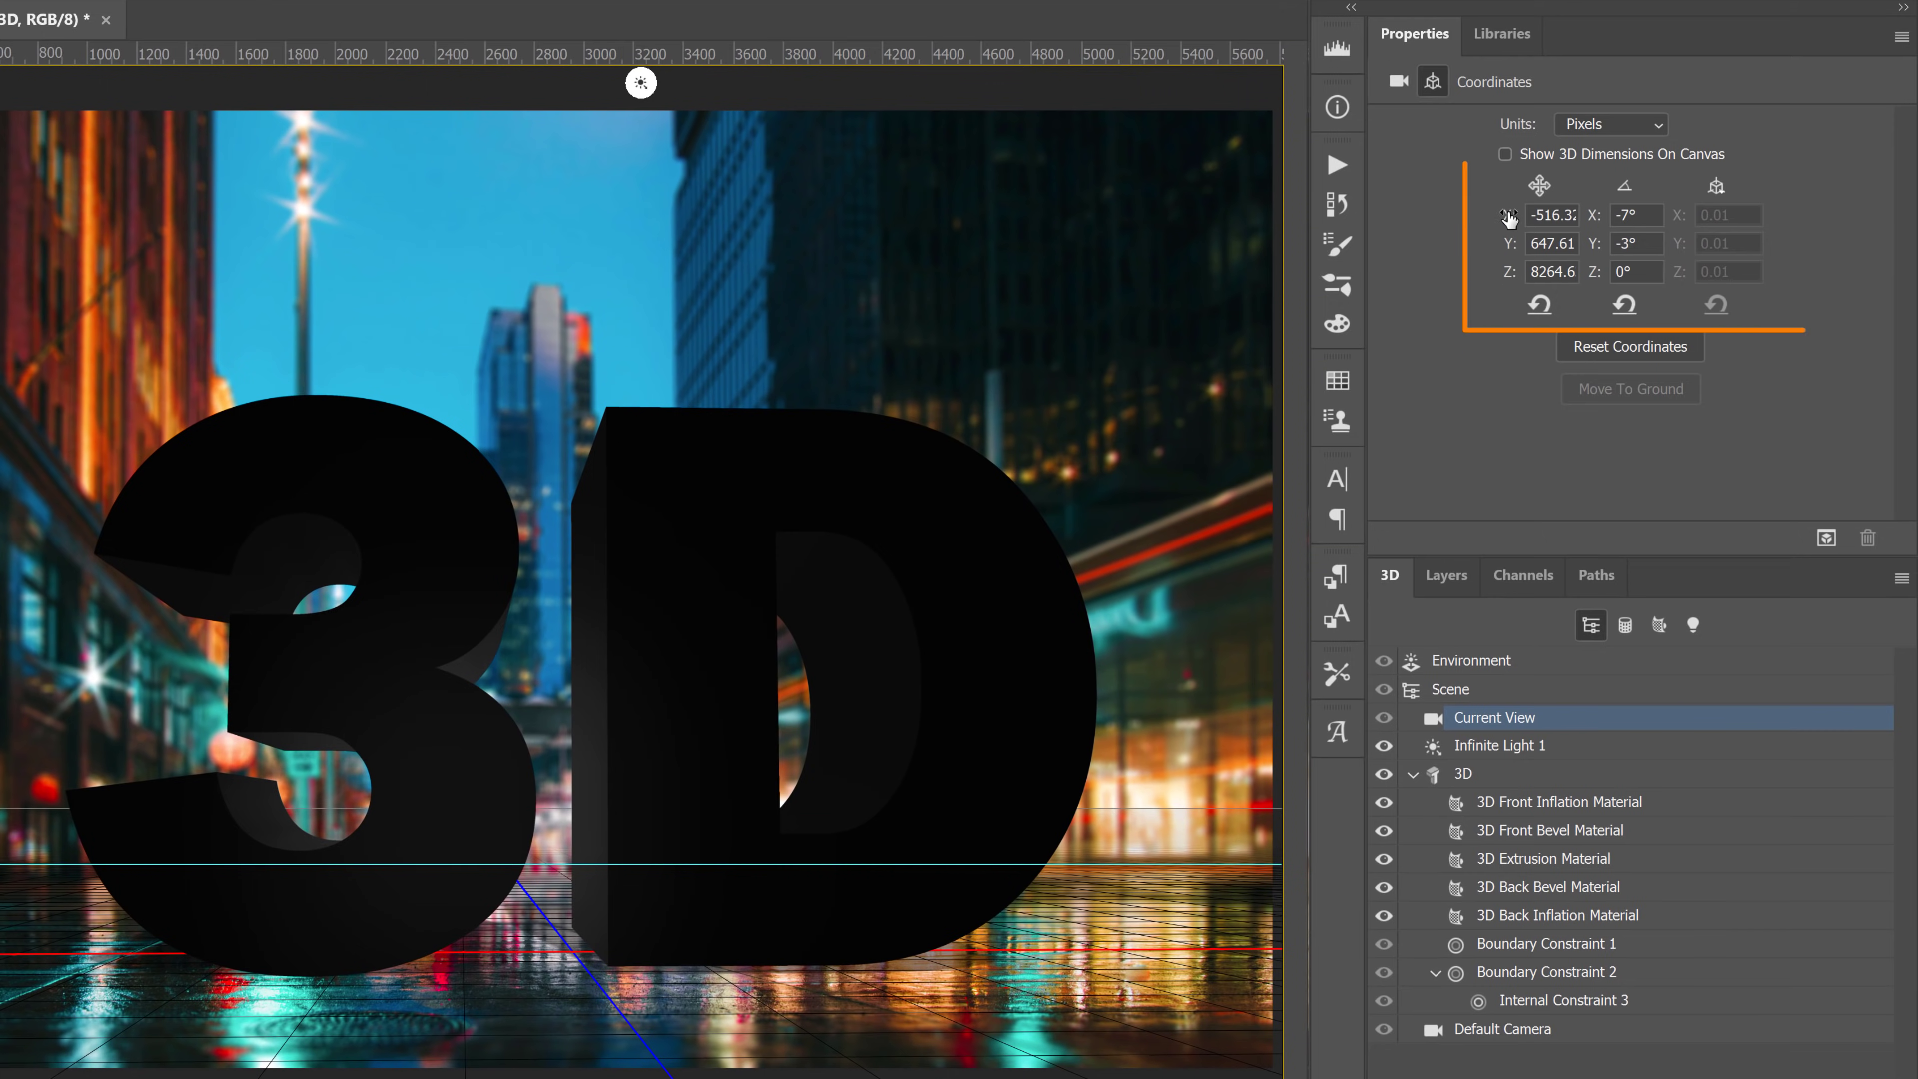
drag(1511, 281, 1479, 215)
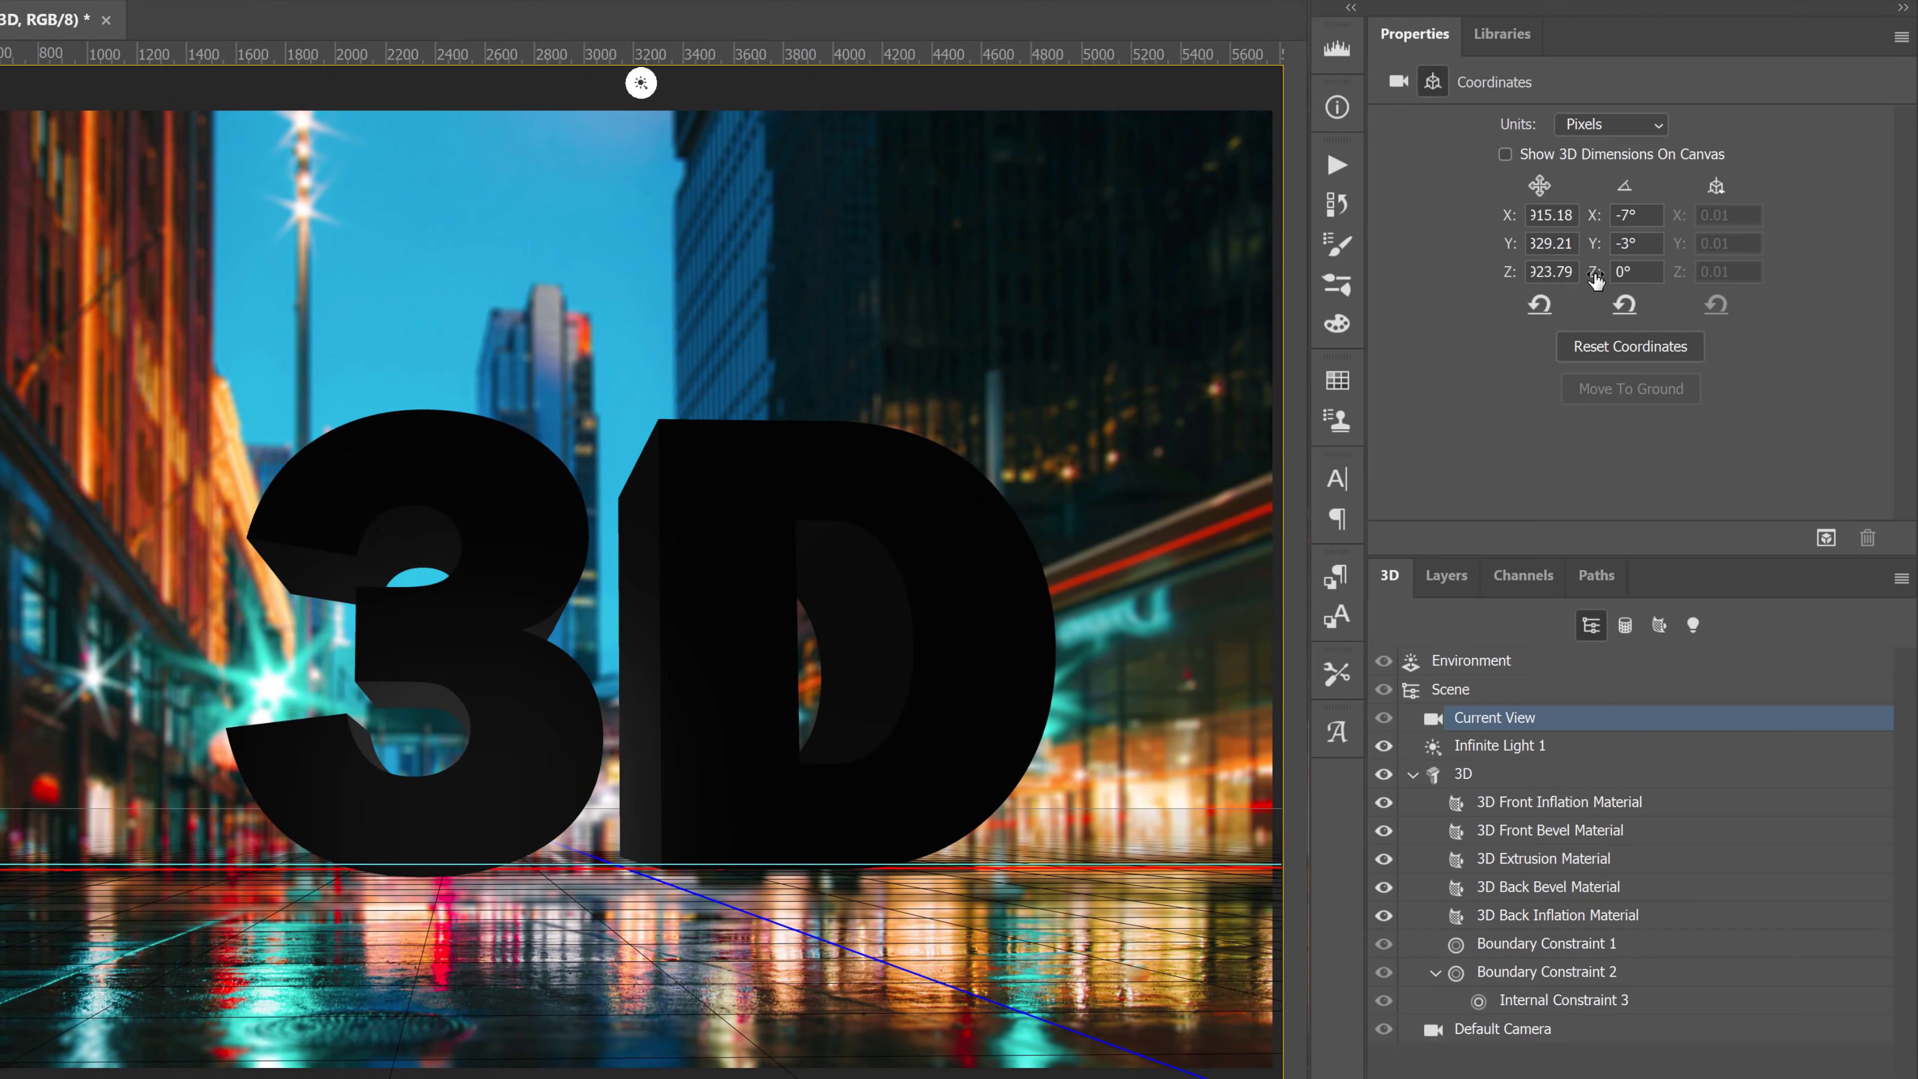
Reset the camera's rotation, set its X angle to about -8.8°, and reposition it to about X 43.64, Y 489.17, Z 10719 px
drag(1594, 278, 1435, 302)
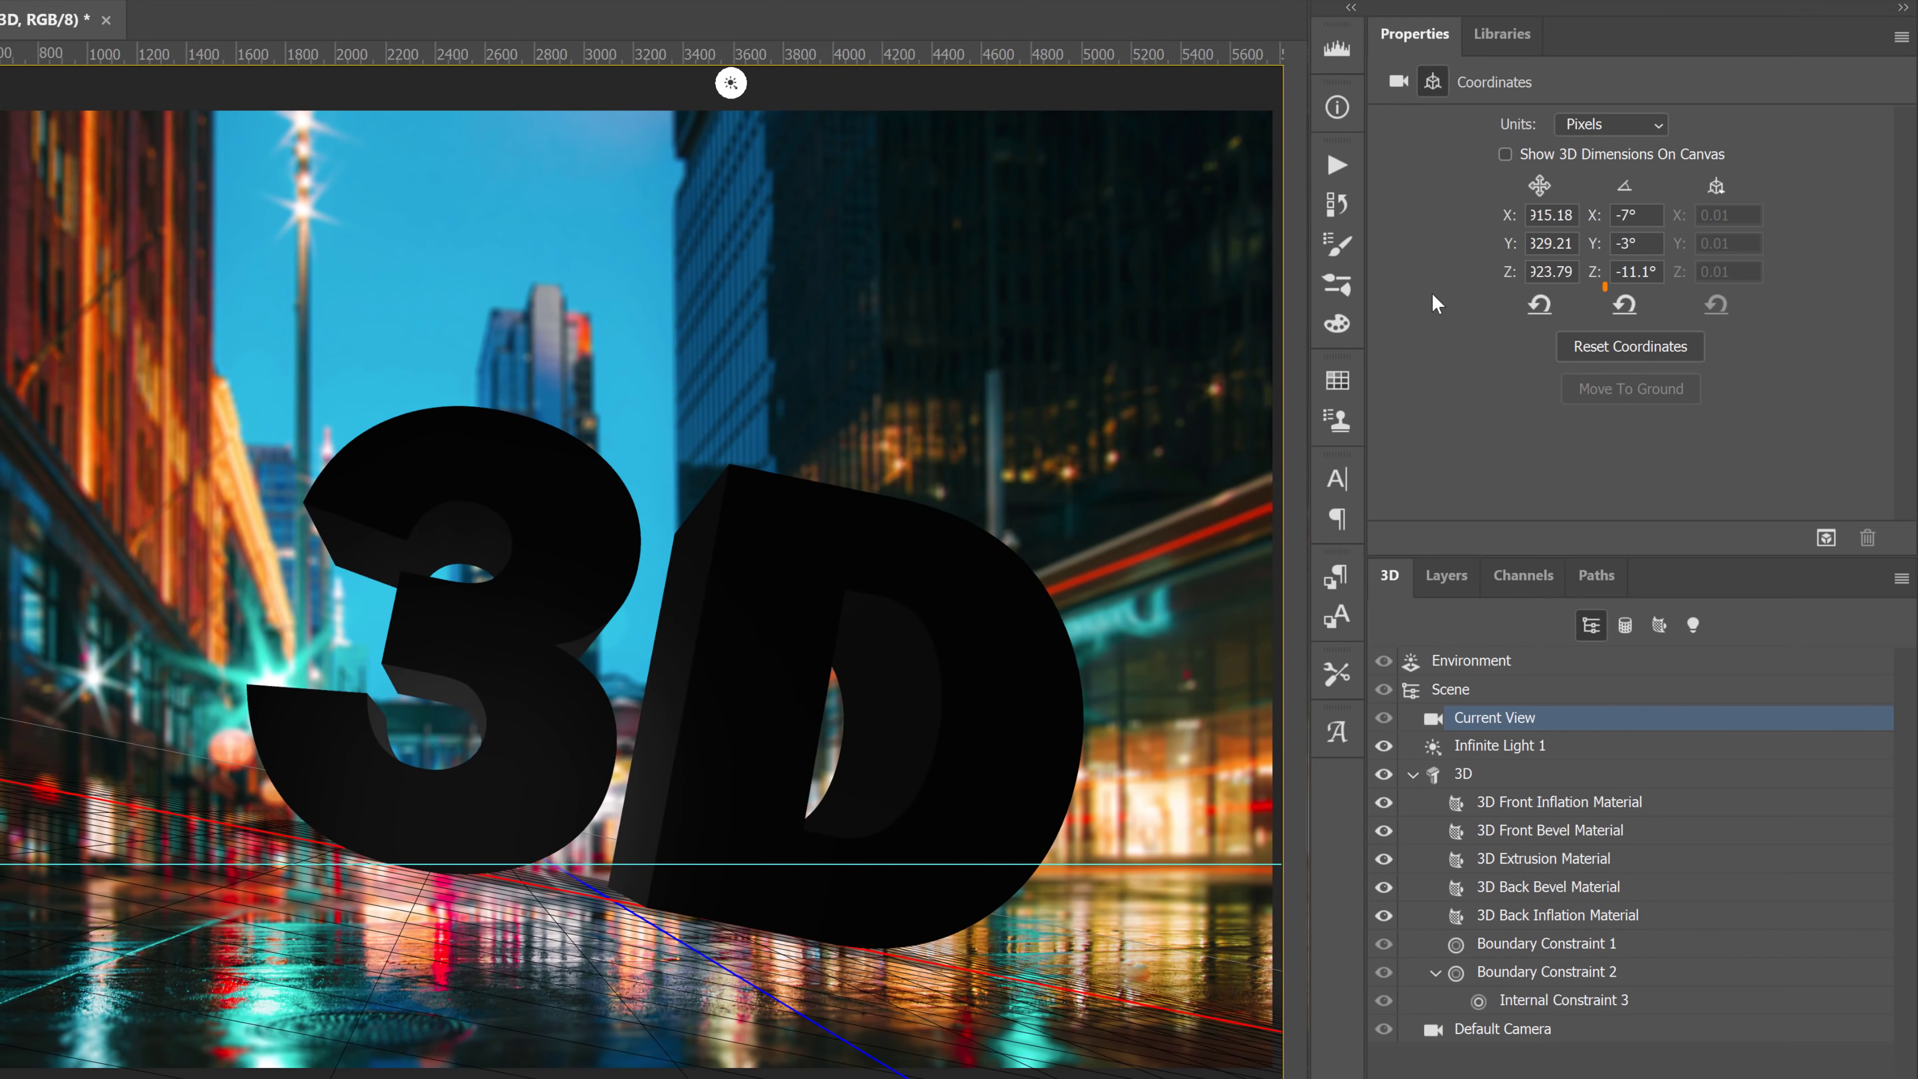
click(1625, 307)
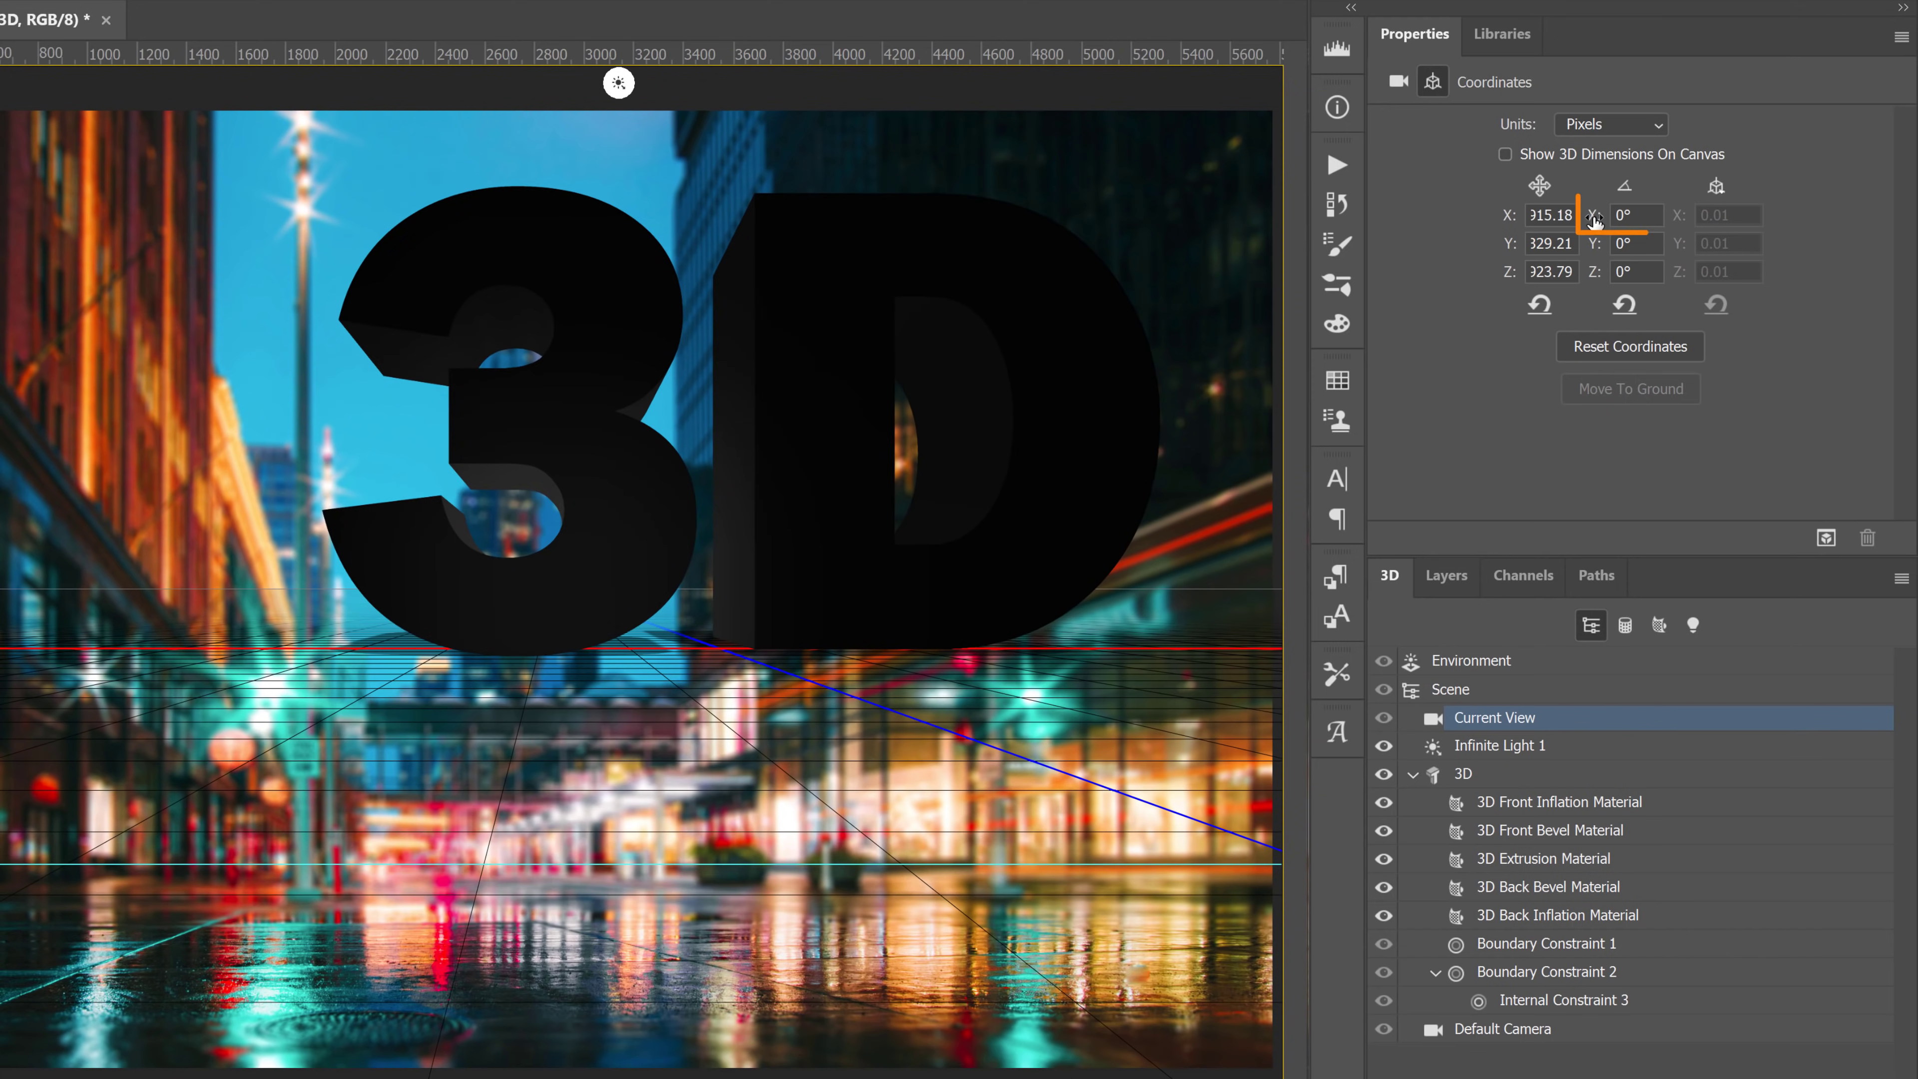
drag(1595, 220, 1469, 232)
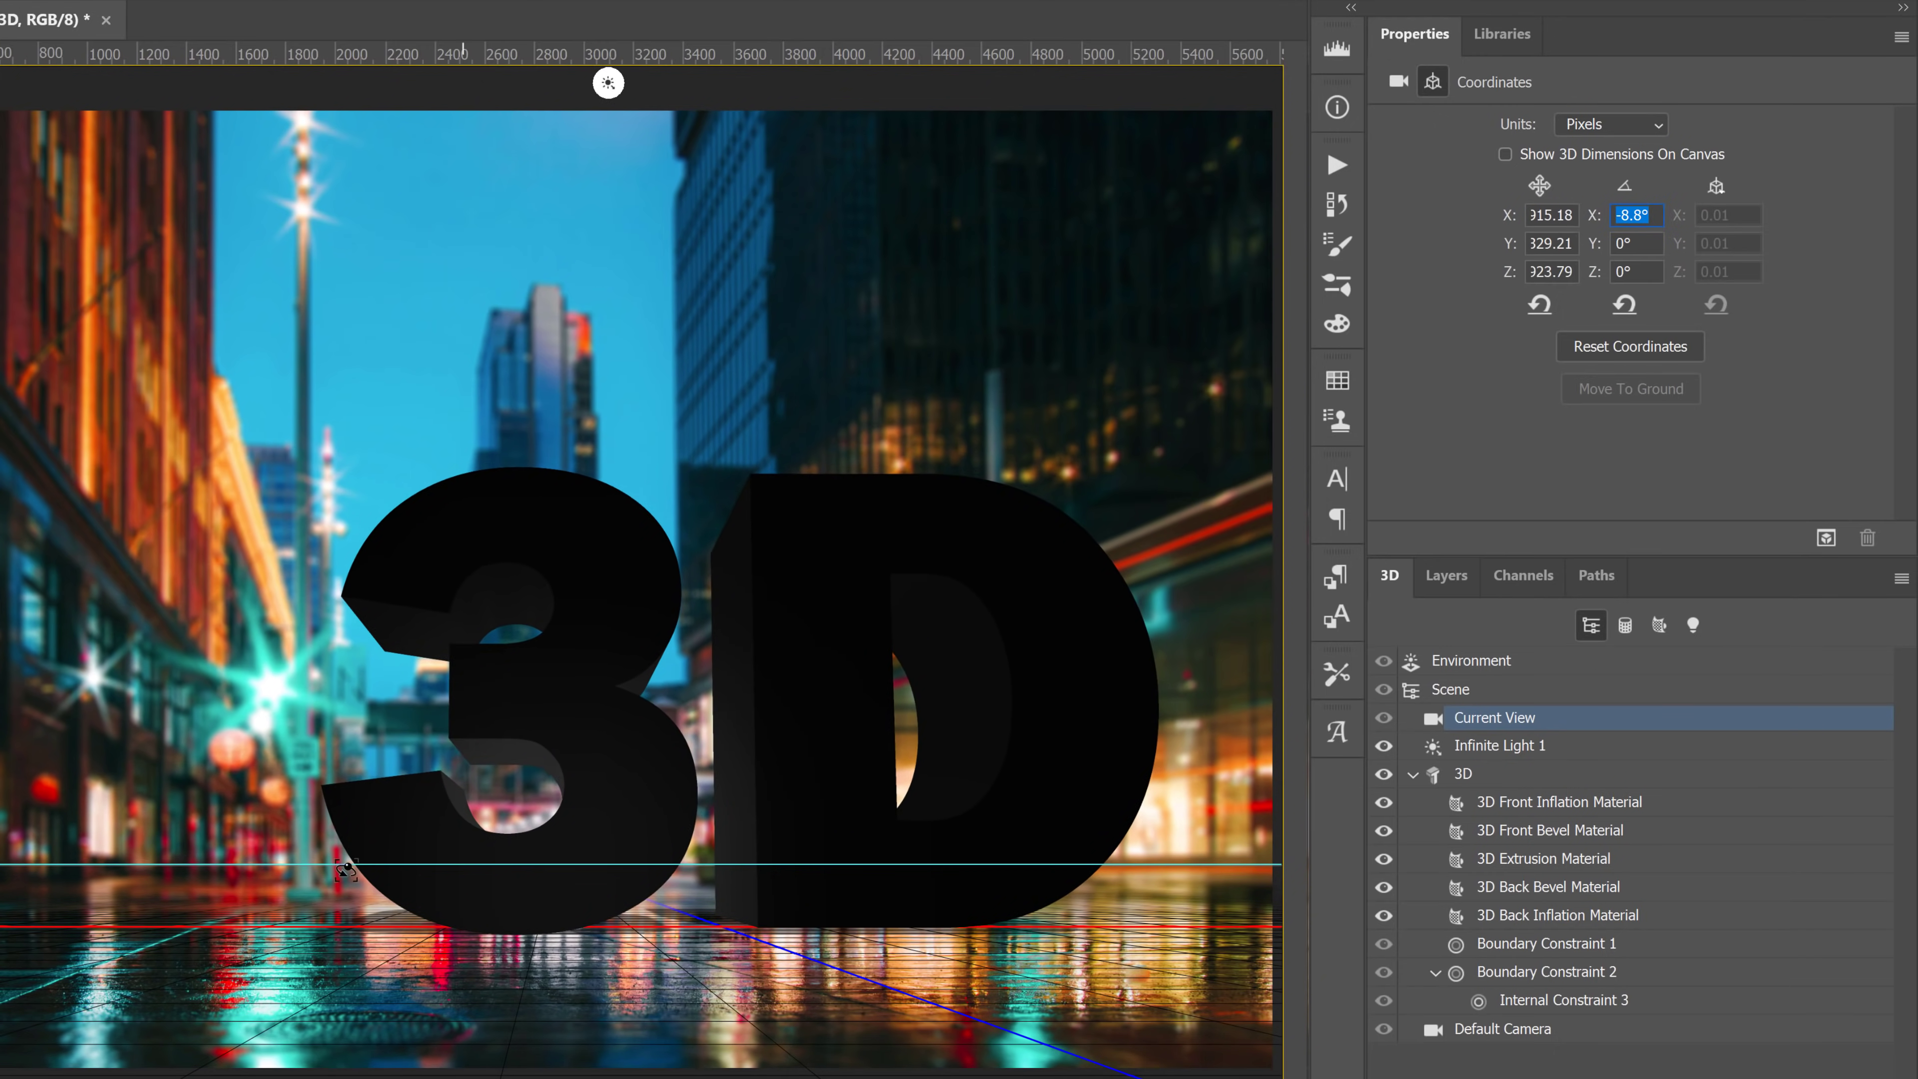
drag(264, 864, 263, 855)
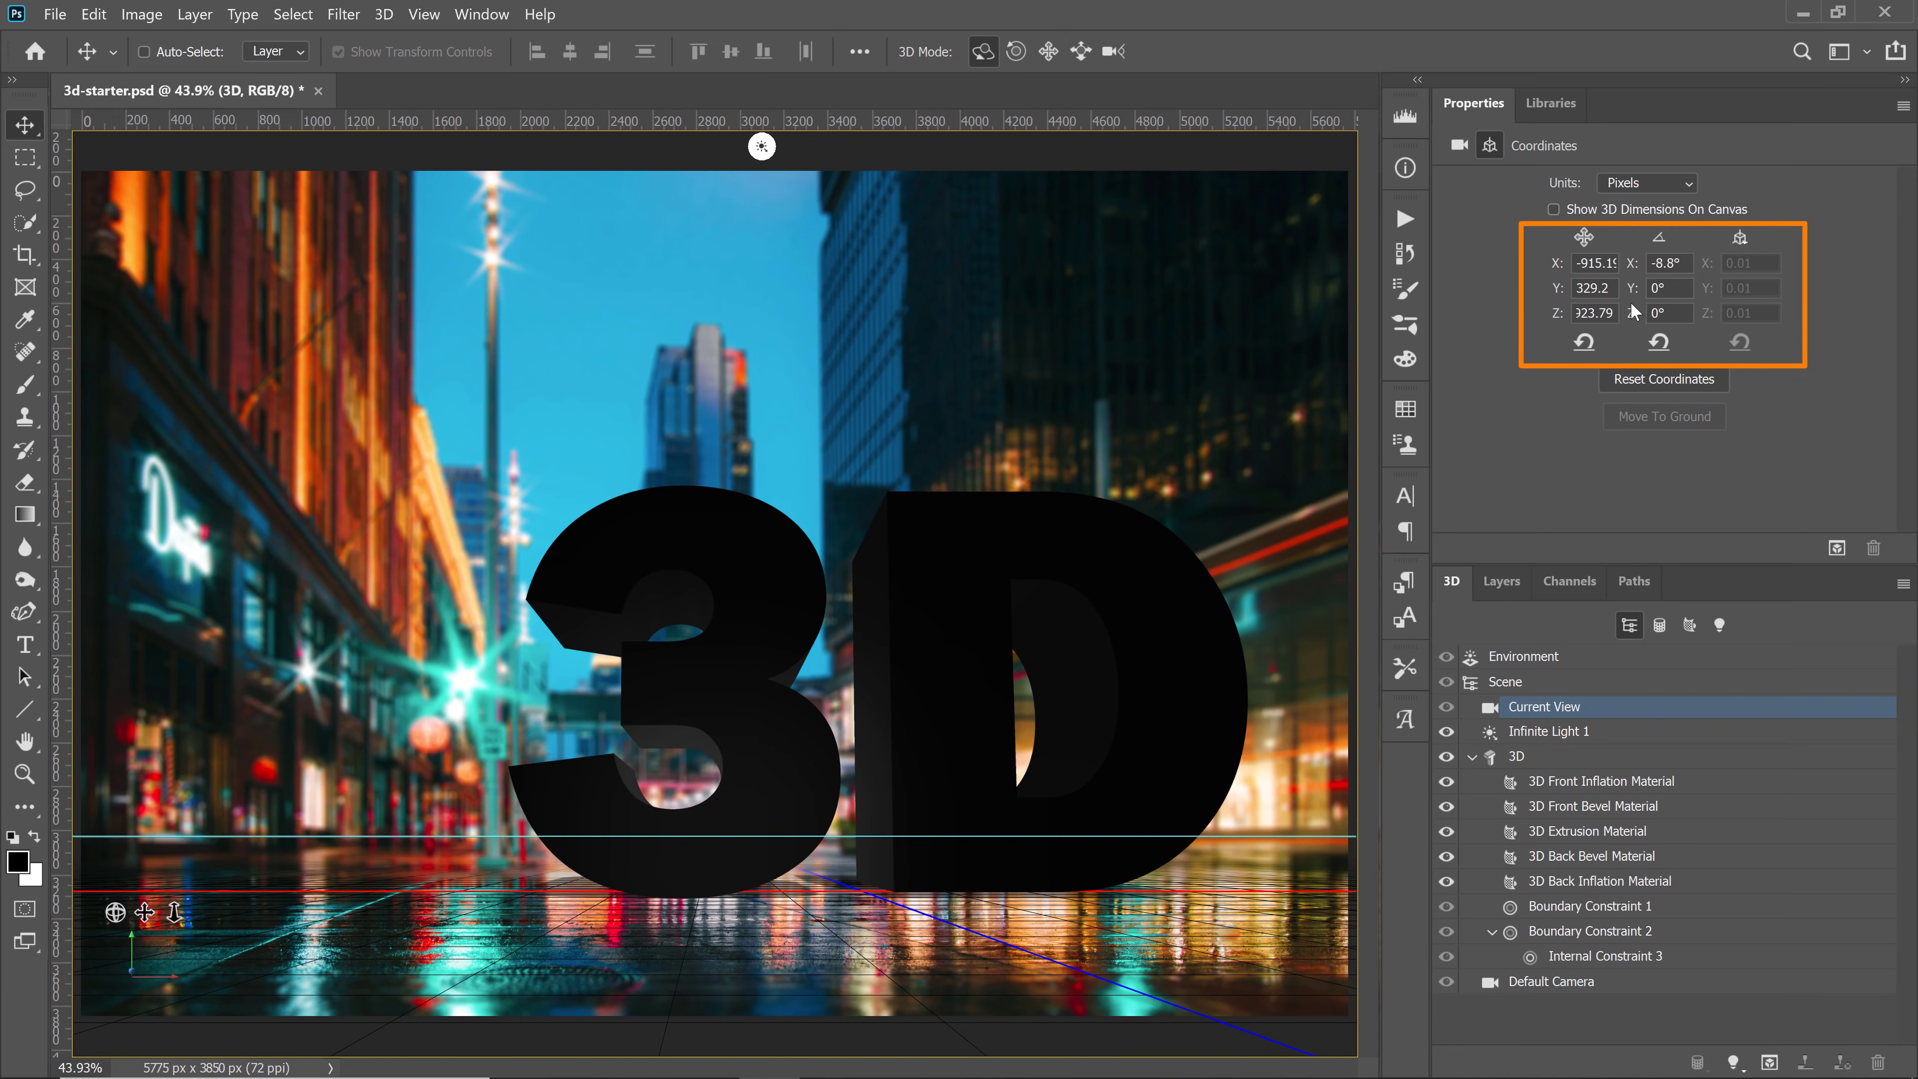
drag(1557, 288, 1623, 369)
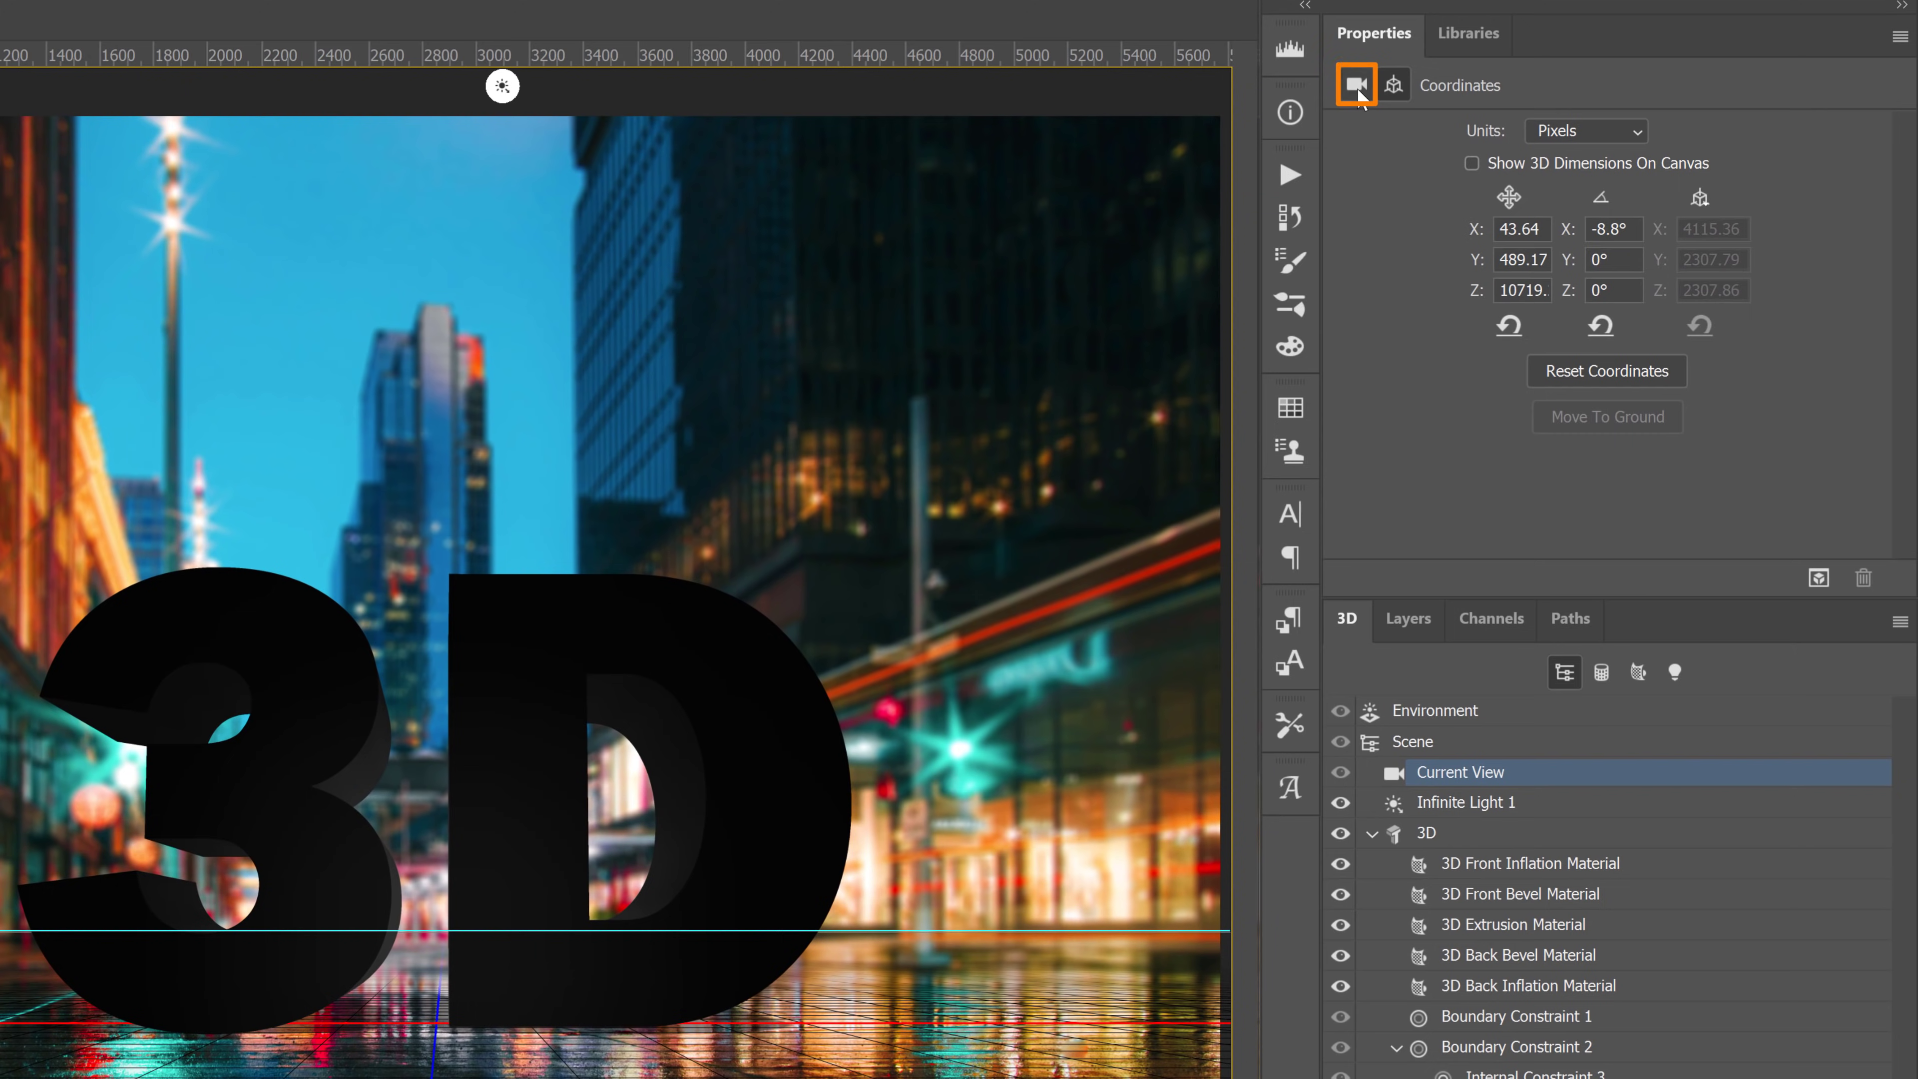
Save the current 3D camera position as a new view named "Final View"
click(1357, 84)
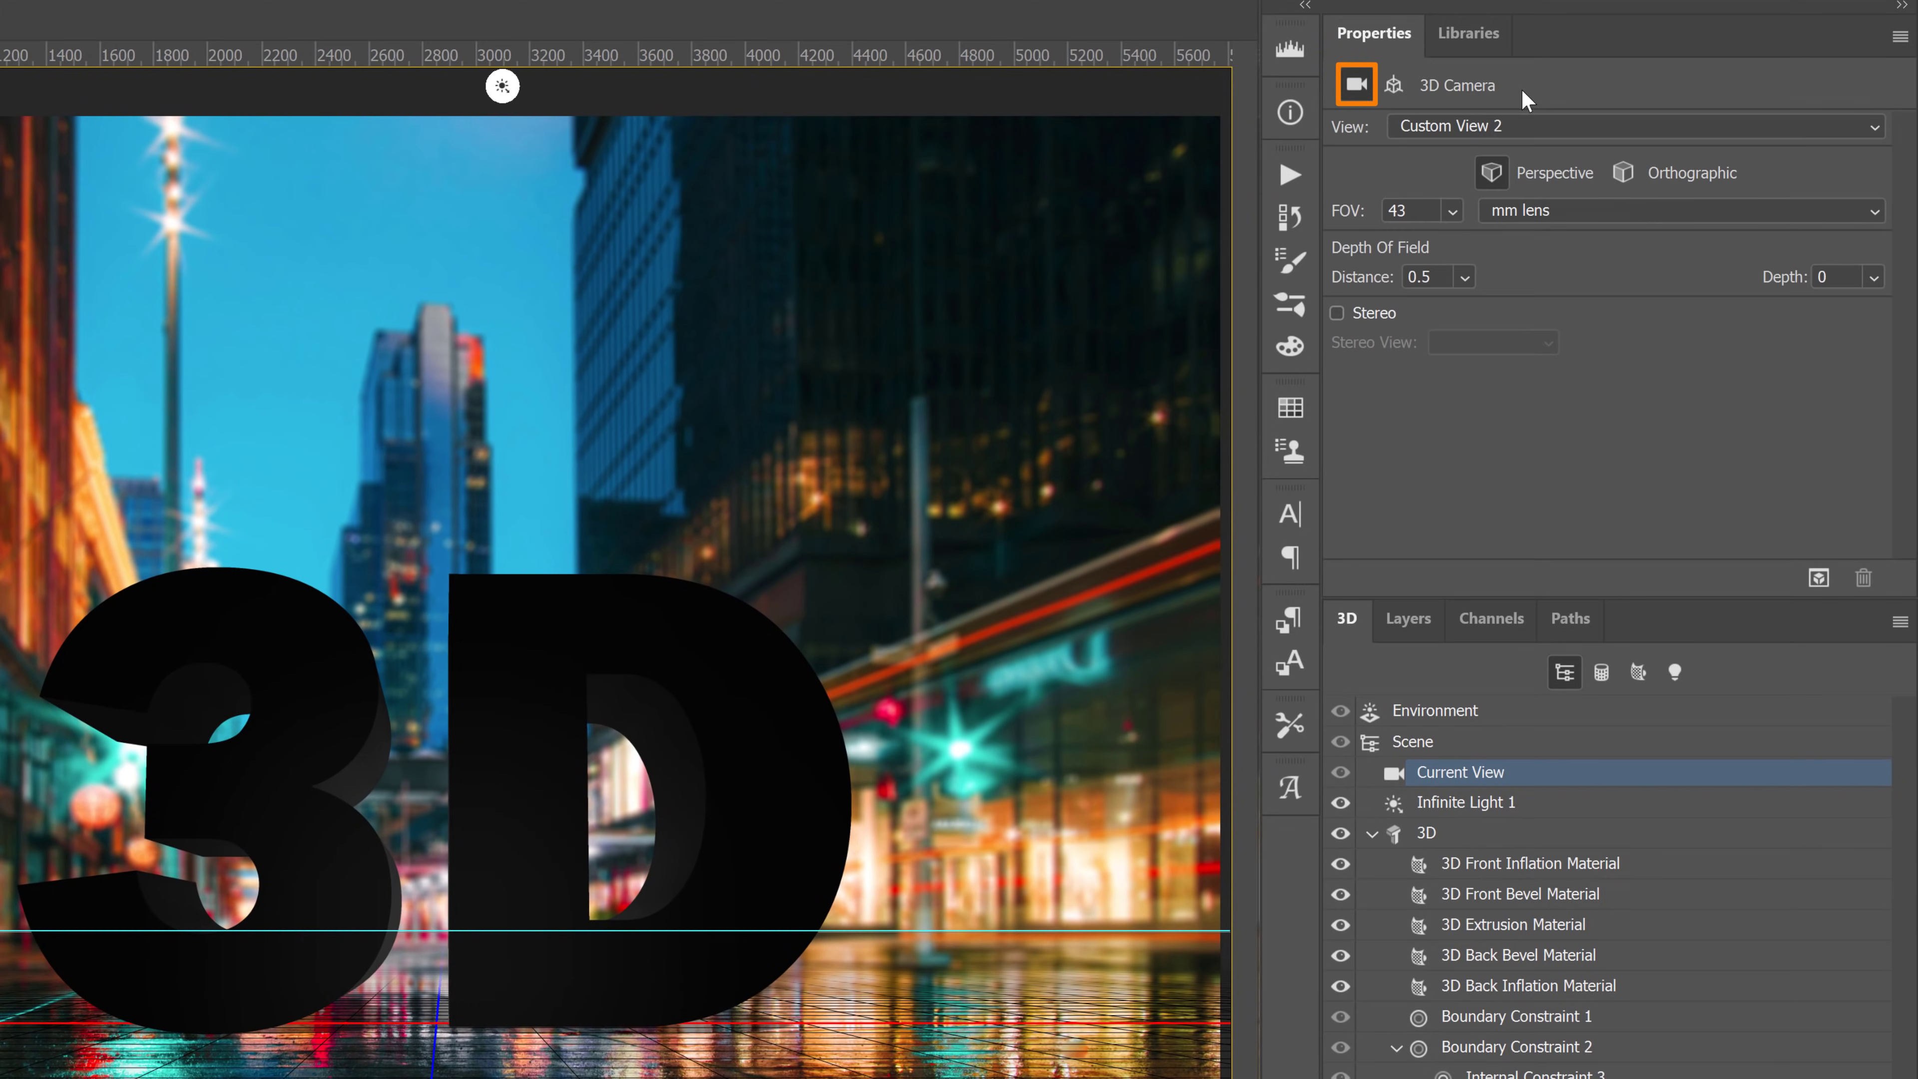
click(1465, 127)
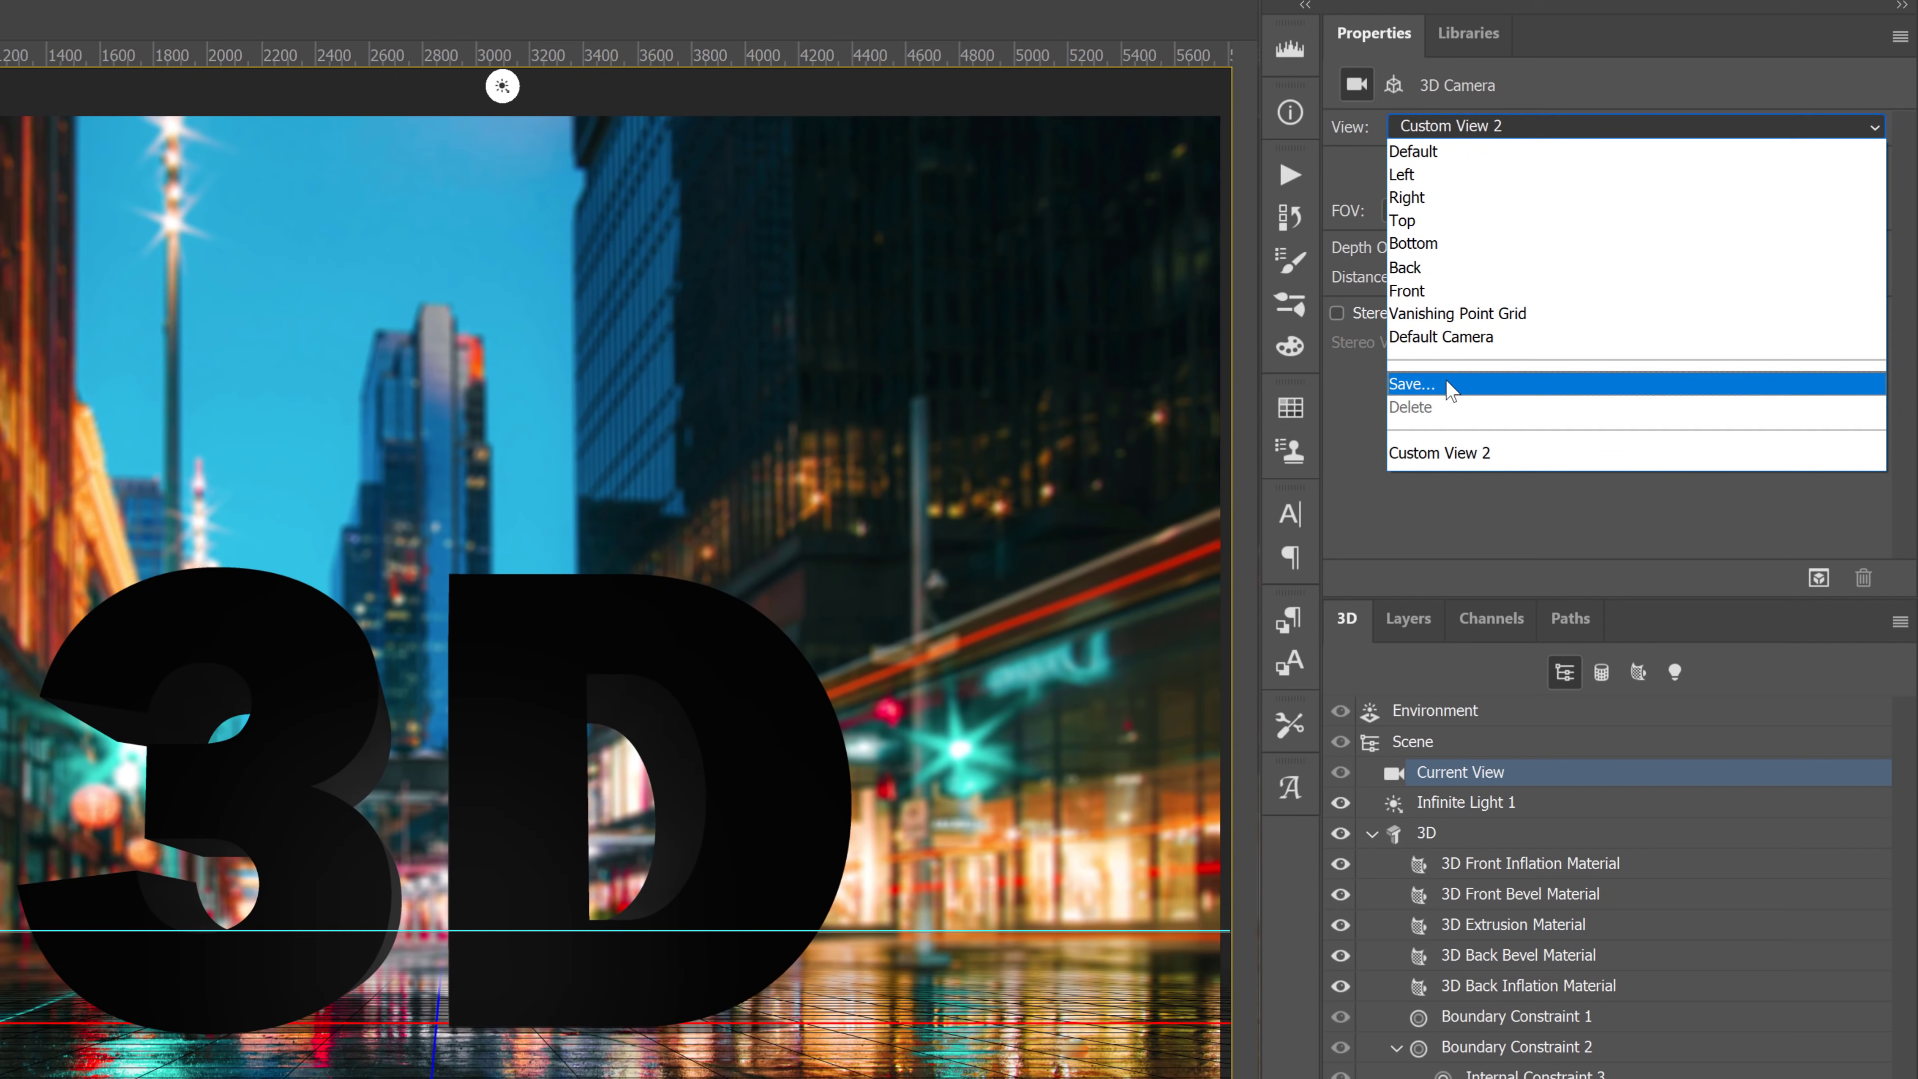
click(1427, 384)
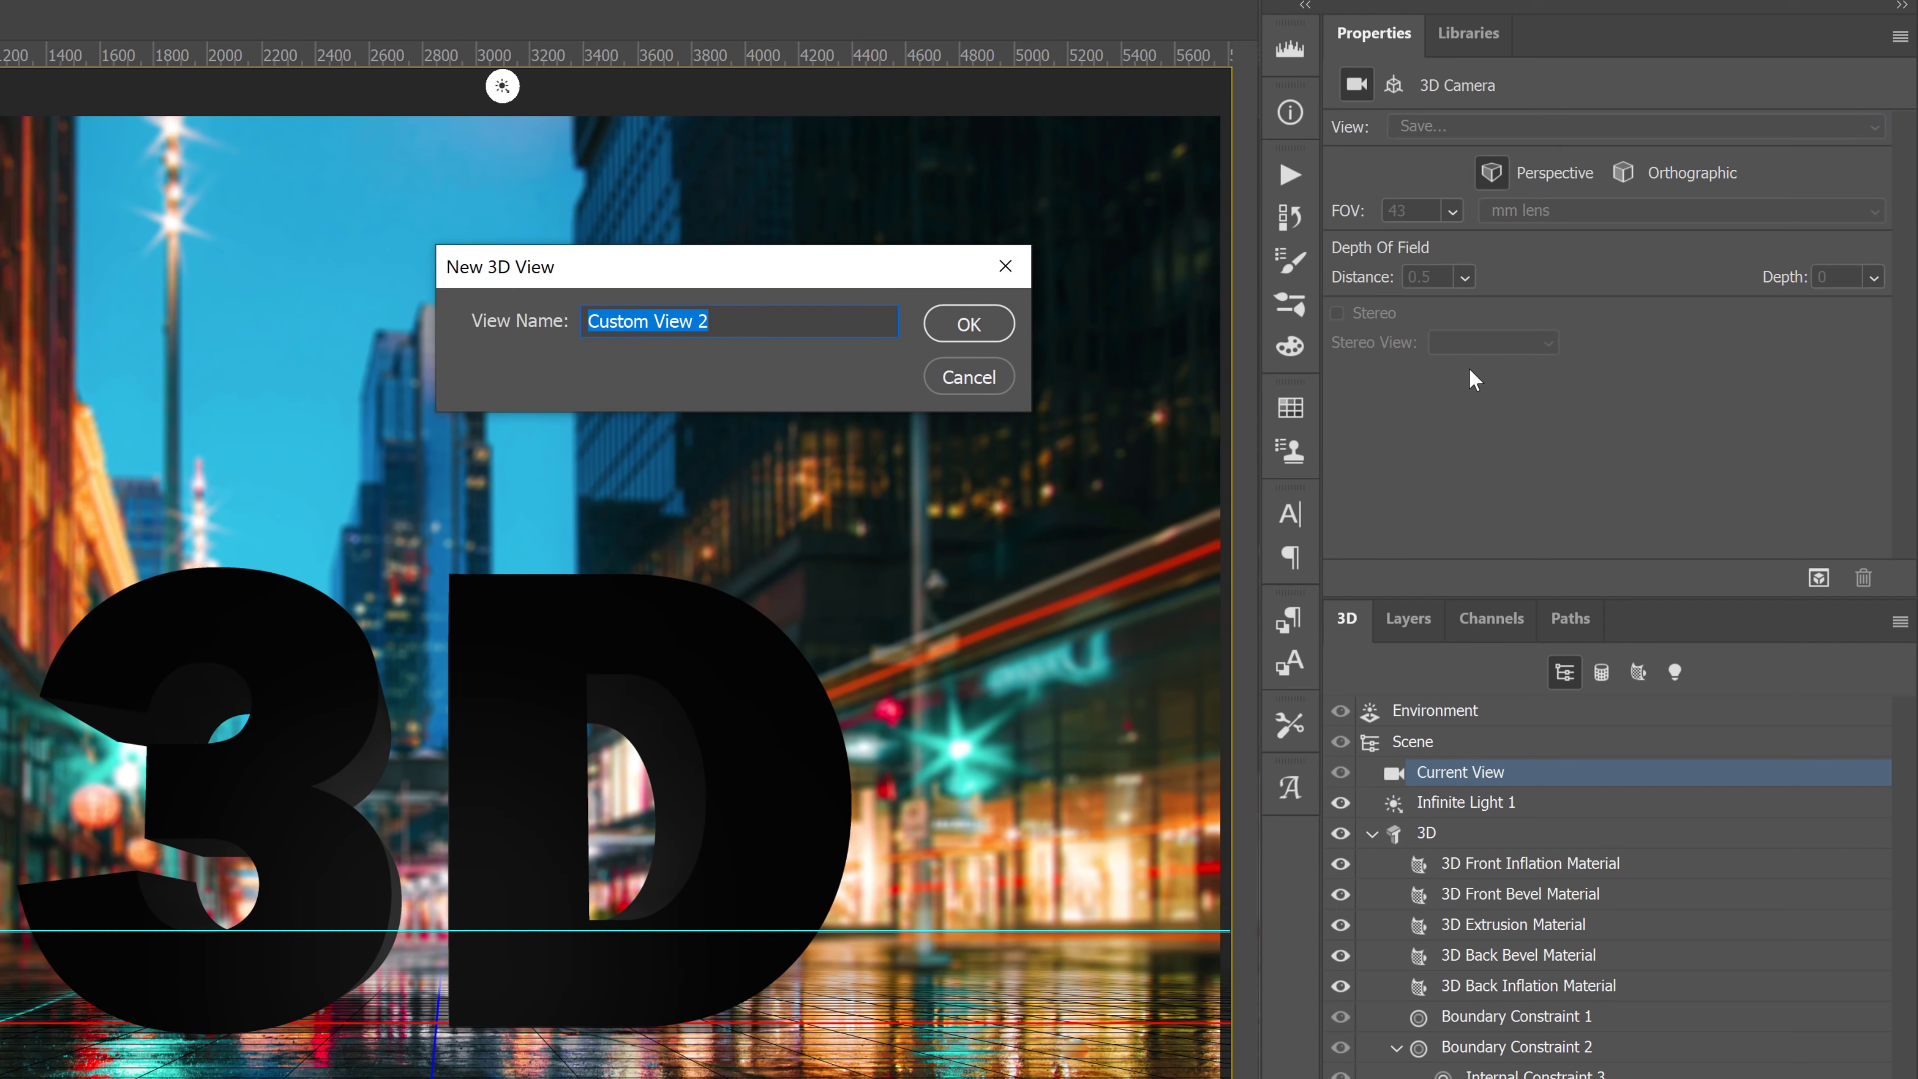
text(Final View)
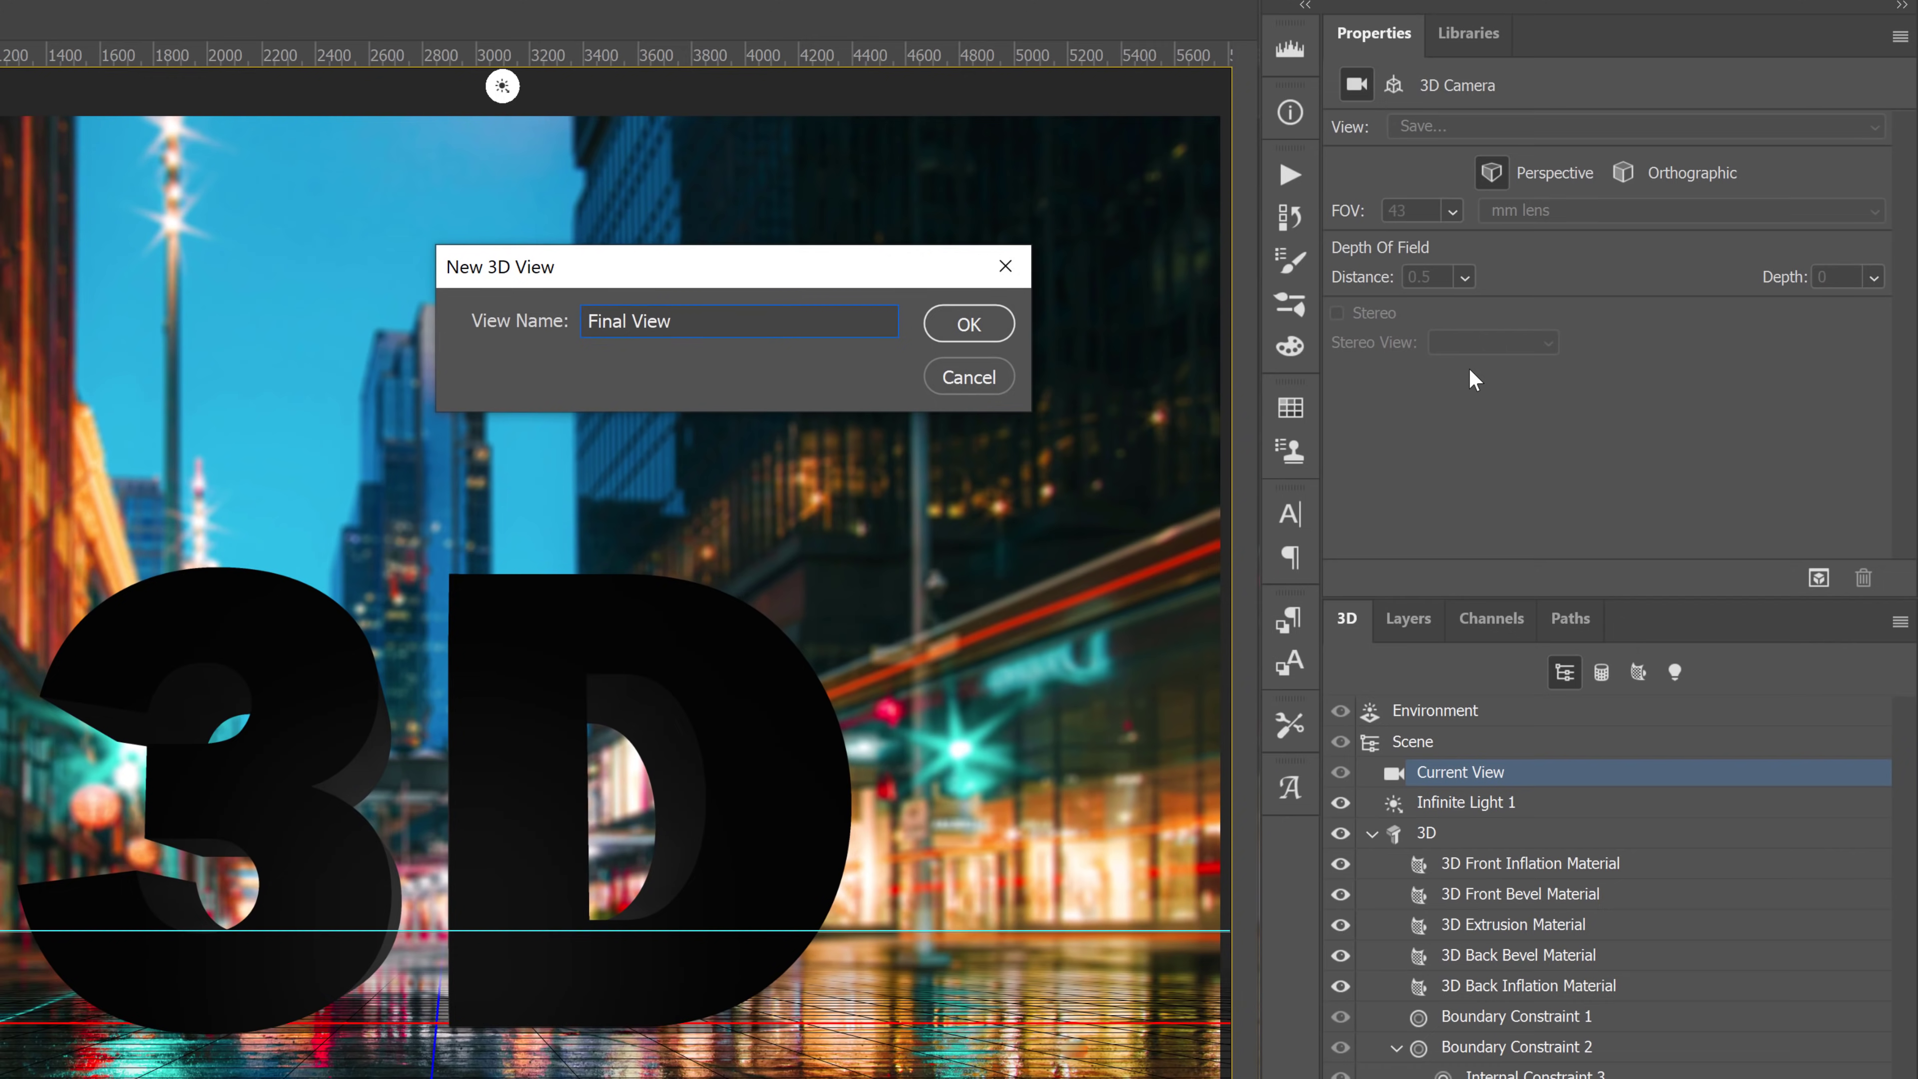
key(Return)
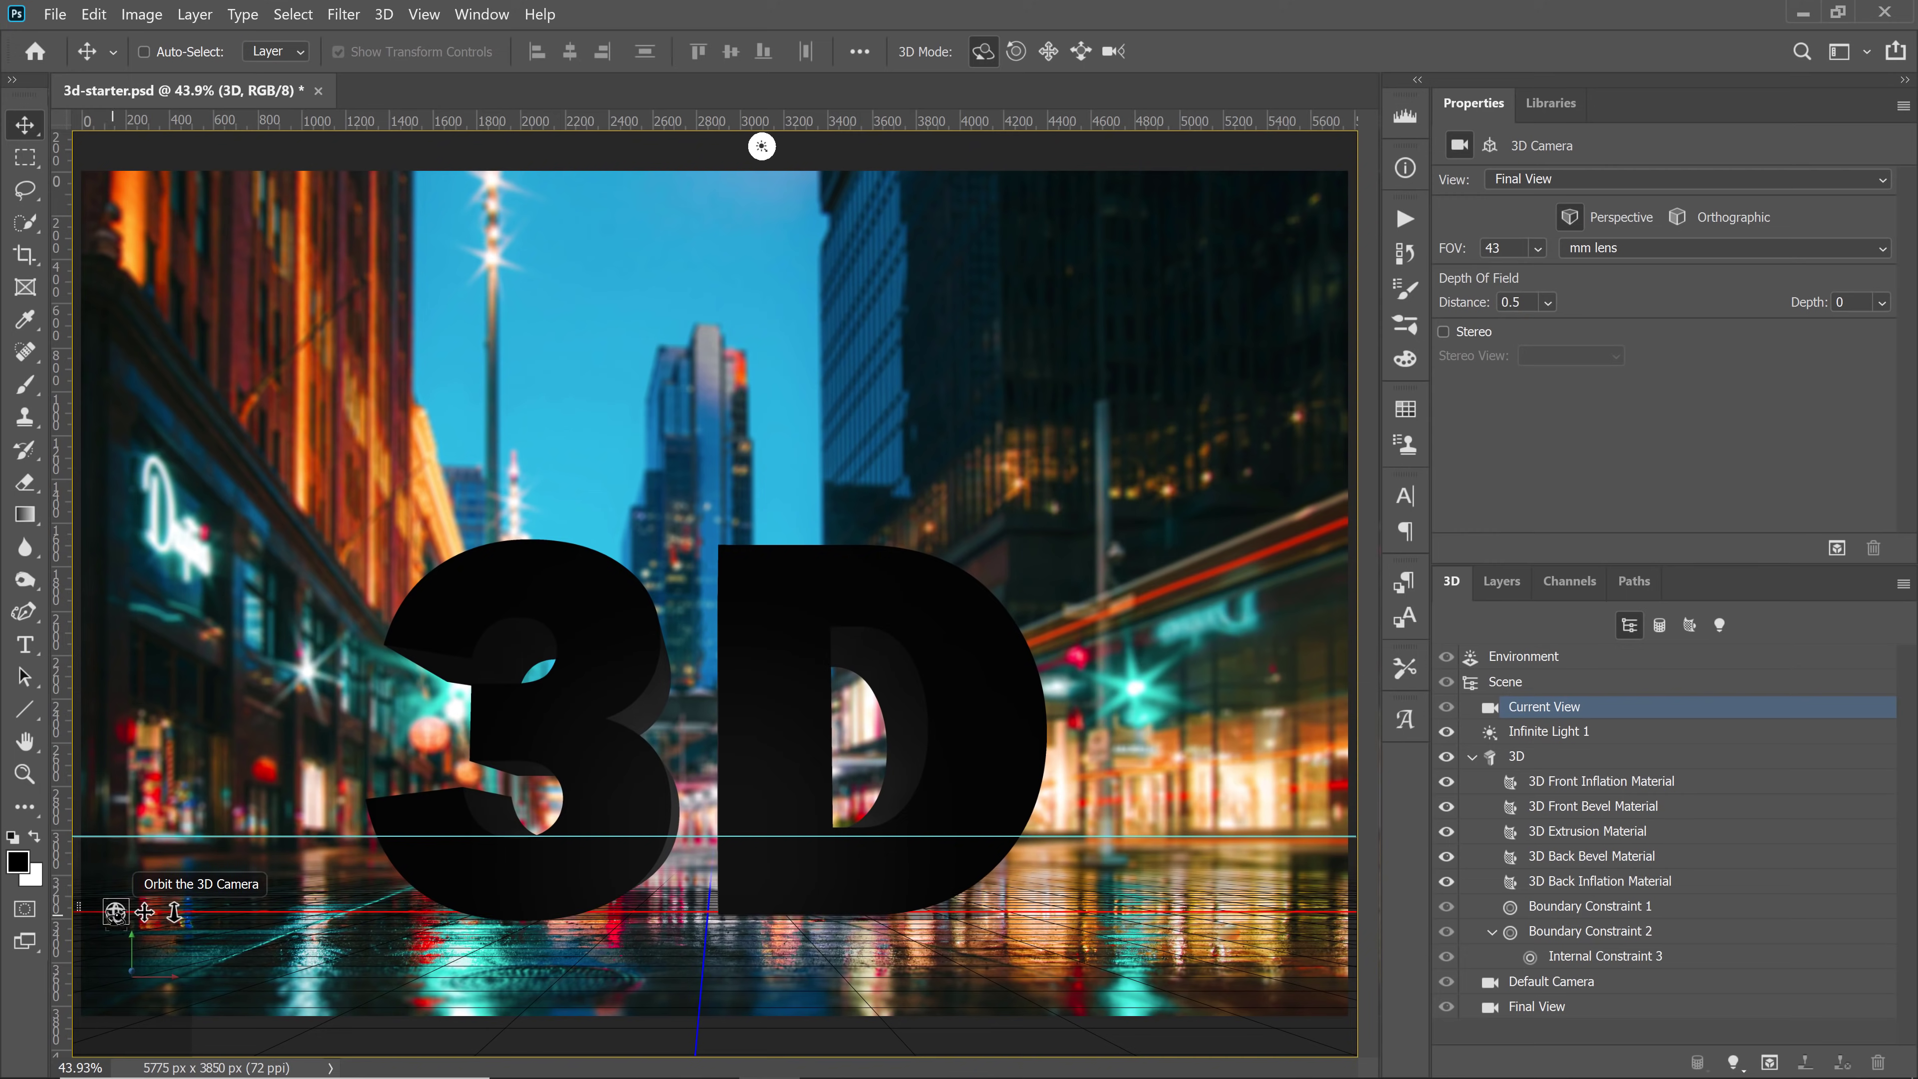
Test the saved cameras by orbiting away, switching to Default Camera and returning to Final View
drag(115, 912, 786, 816)
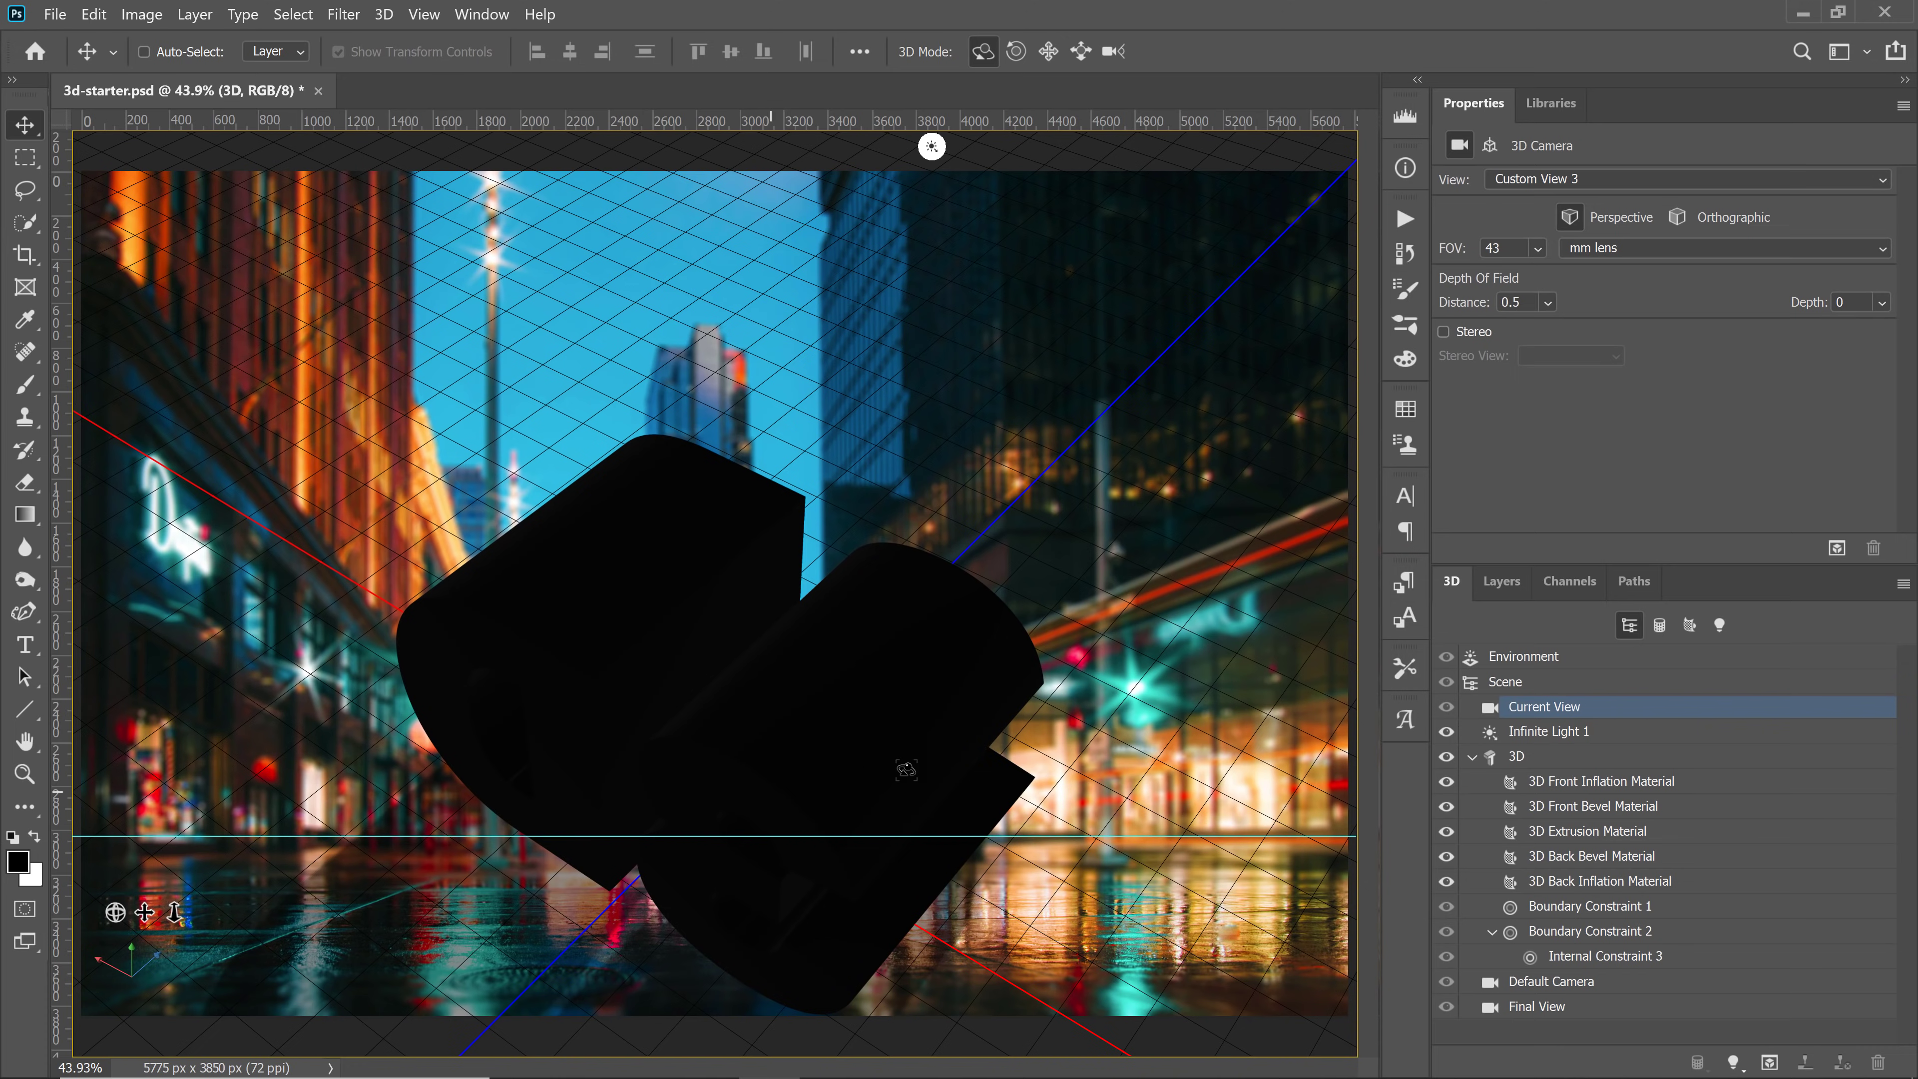
click(1542, 986)
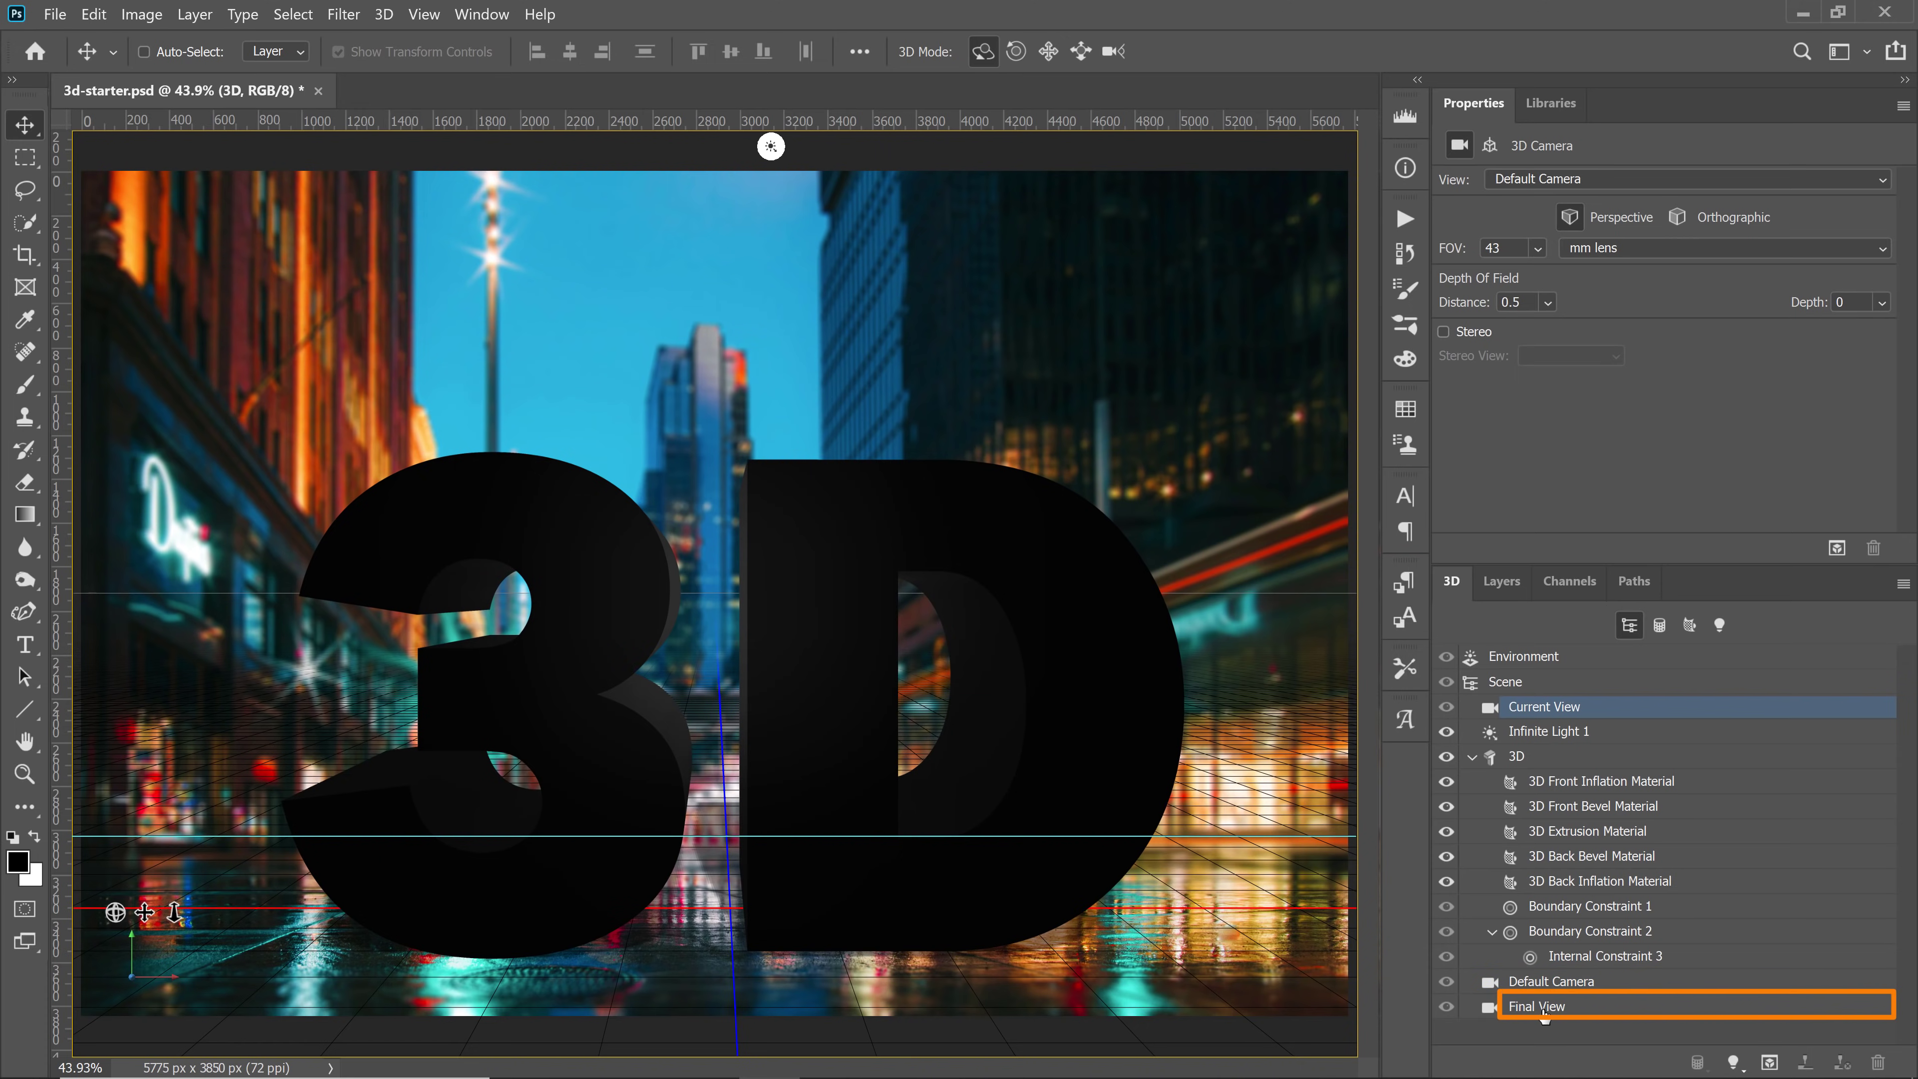
click(1541, 1008)
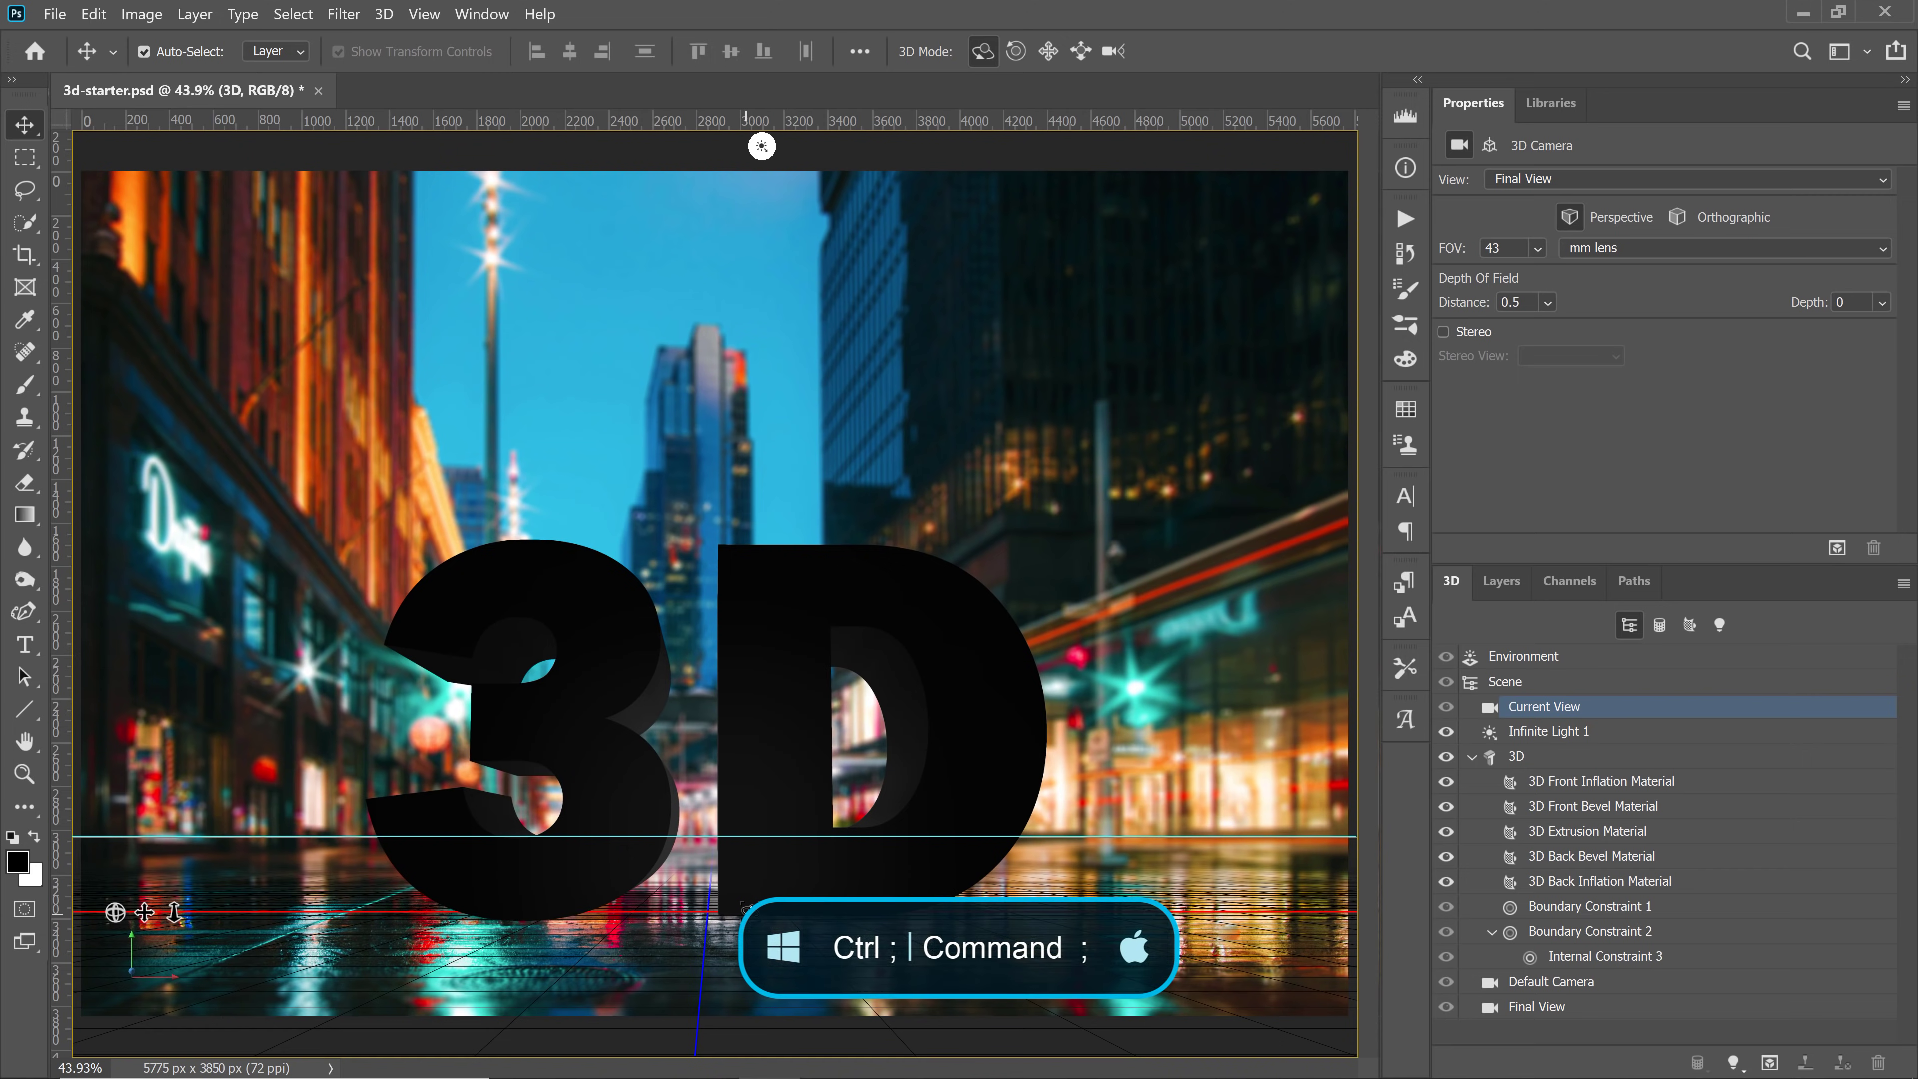
Hide the horizon guide and select the 3D text mesh
key(ctrl+semicolon)
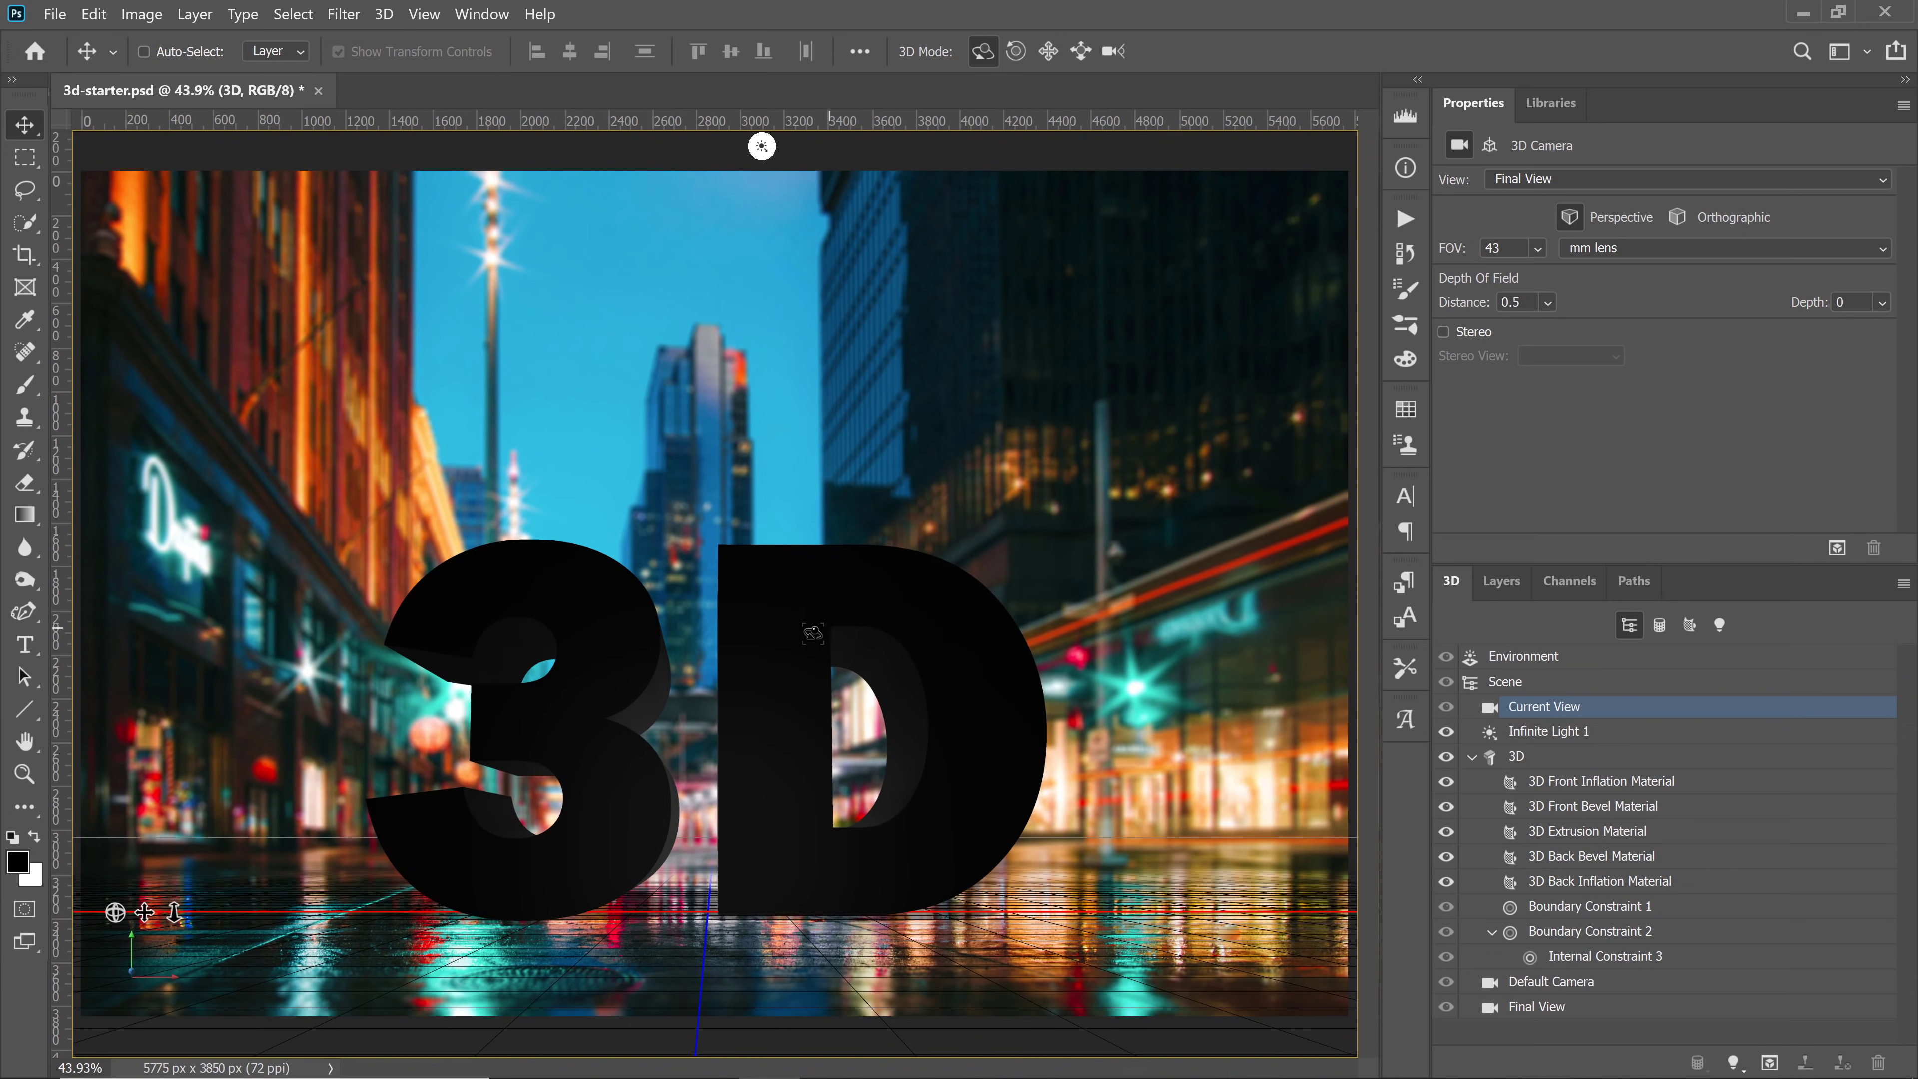
click(805, 638)
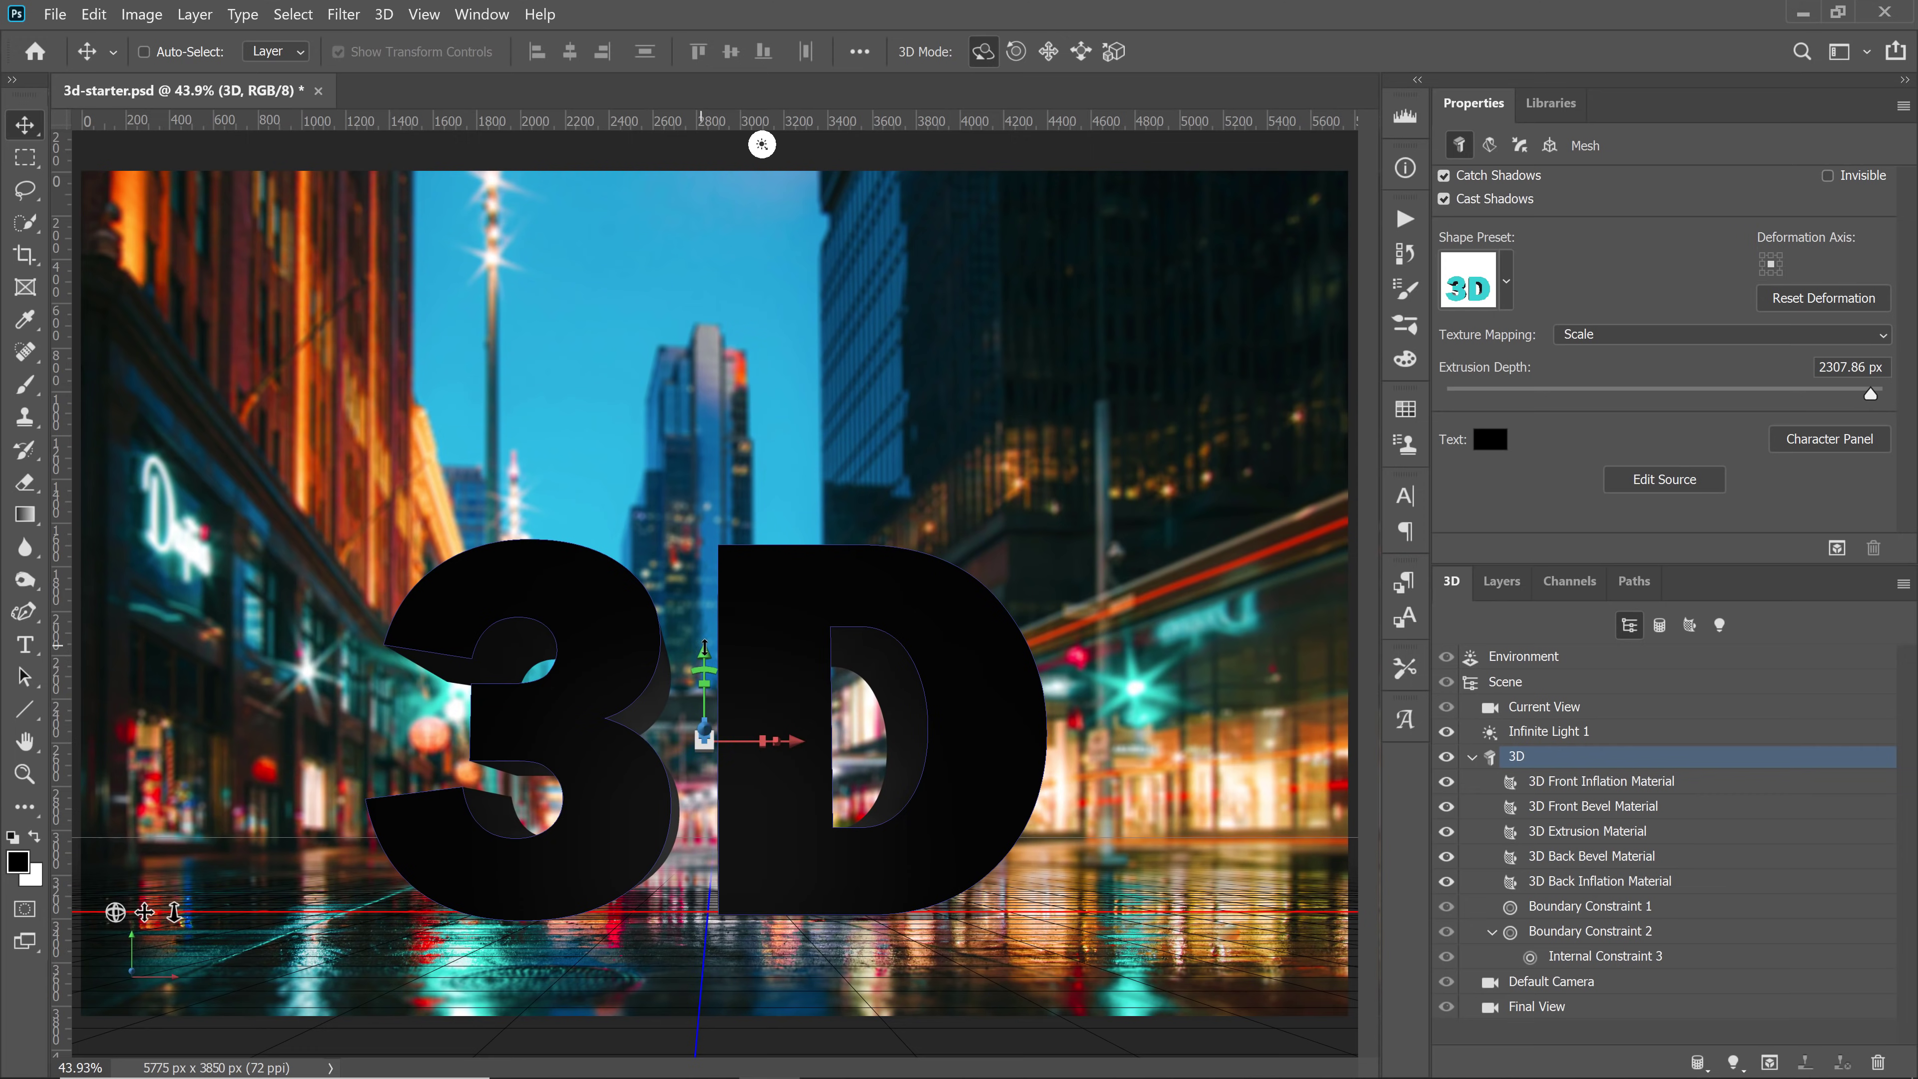
Try raising the 3D text along the Y axis and rotating it around Z, and undo both transformations
mouse_move(704, 647)
mouse_down()
mouse_move(716, 597)
mouse_move(728, 799)
mouse_move(717, 632)
mouse_up()
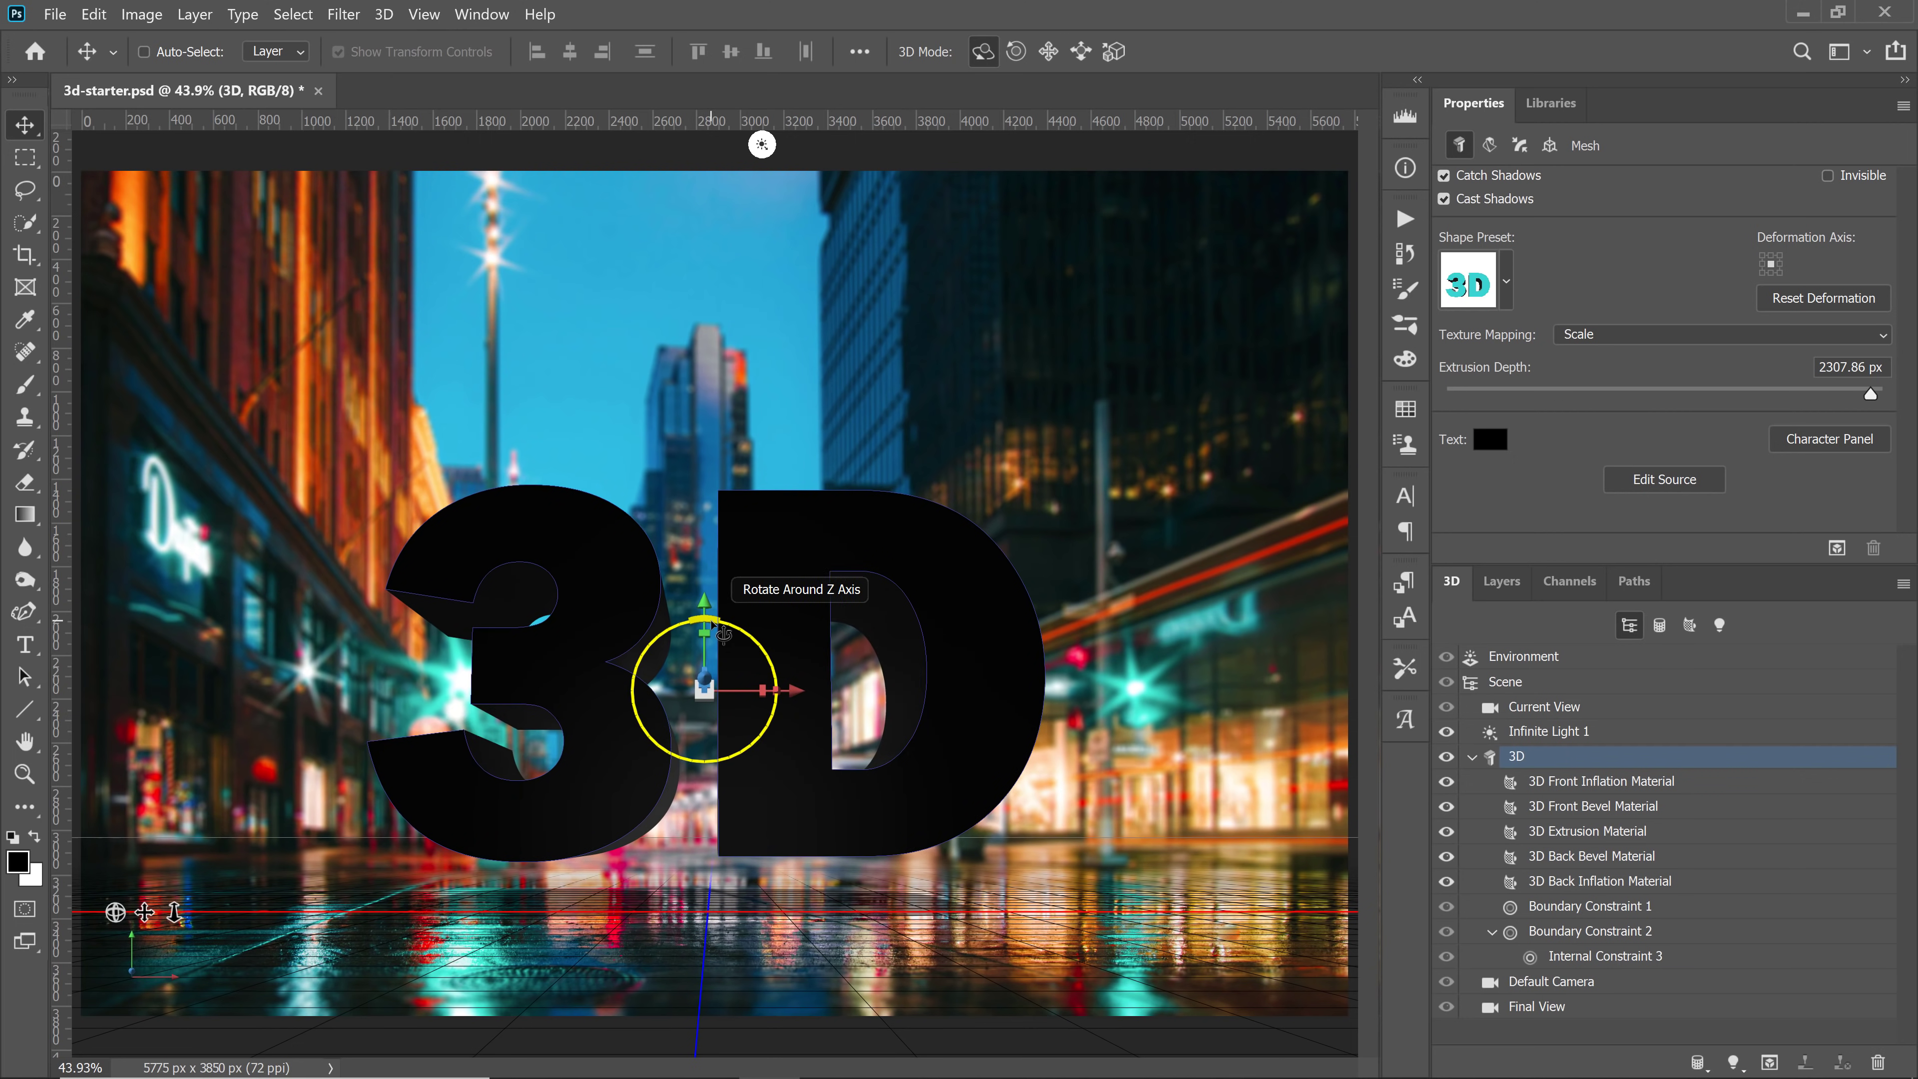
mouse_move(712, 622)
mouse_down()
mouse_move(748, 633)
mouse_move(702, 605)
mouse_move(736, 656)
mouse_move(695, 636)
mouse_move(704, 603)
mouse_move(718, 763)
mouse_move(702, 650)
mouse_up()
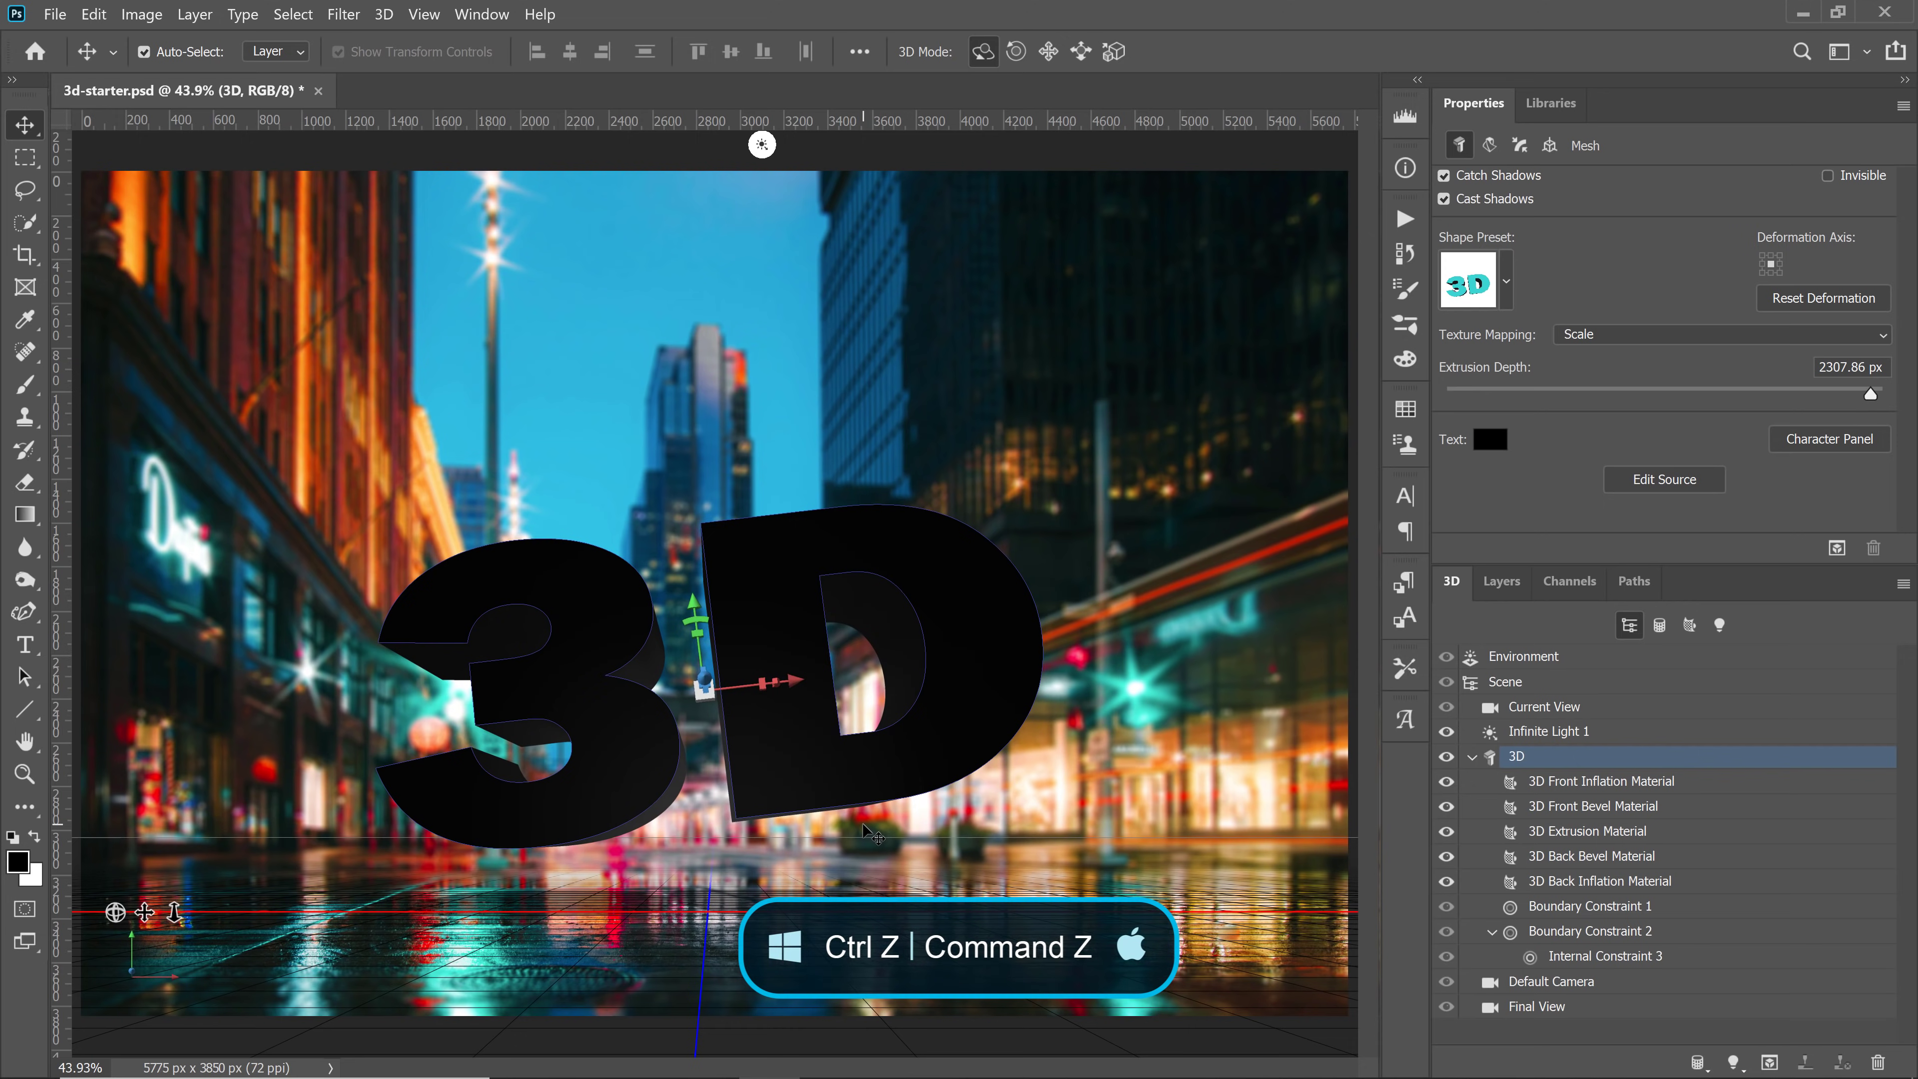
key(ctrl+z)
key(ctrl+z)
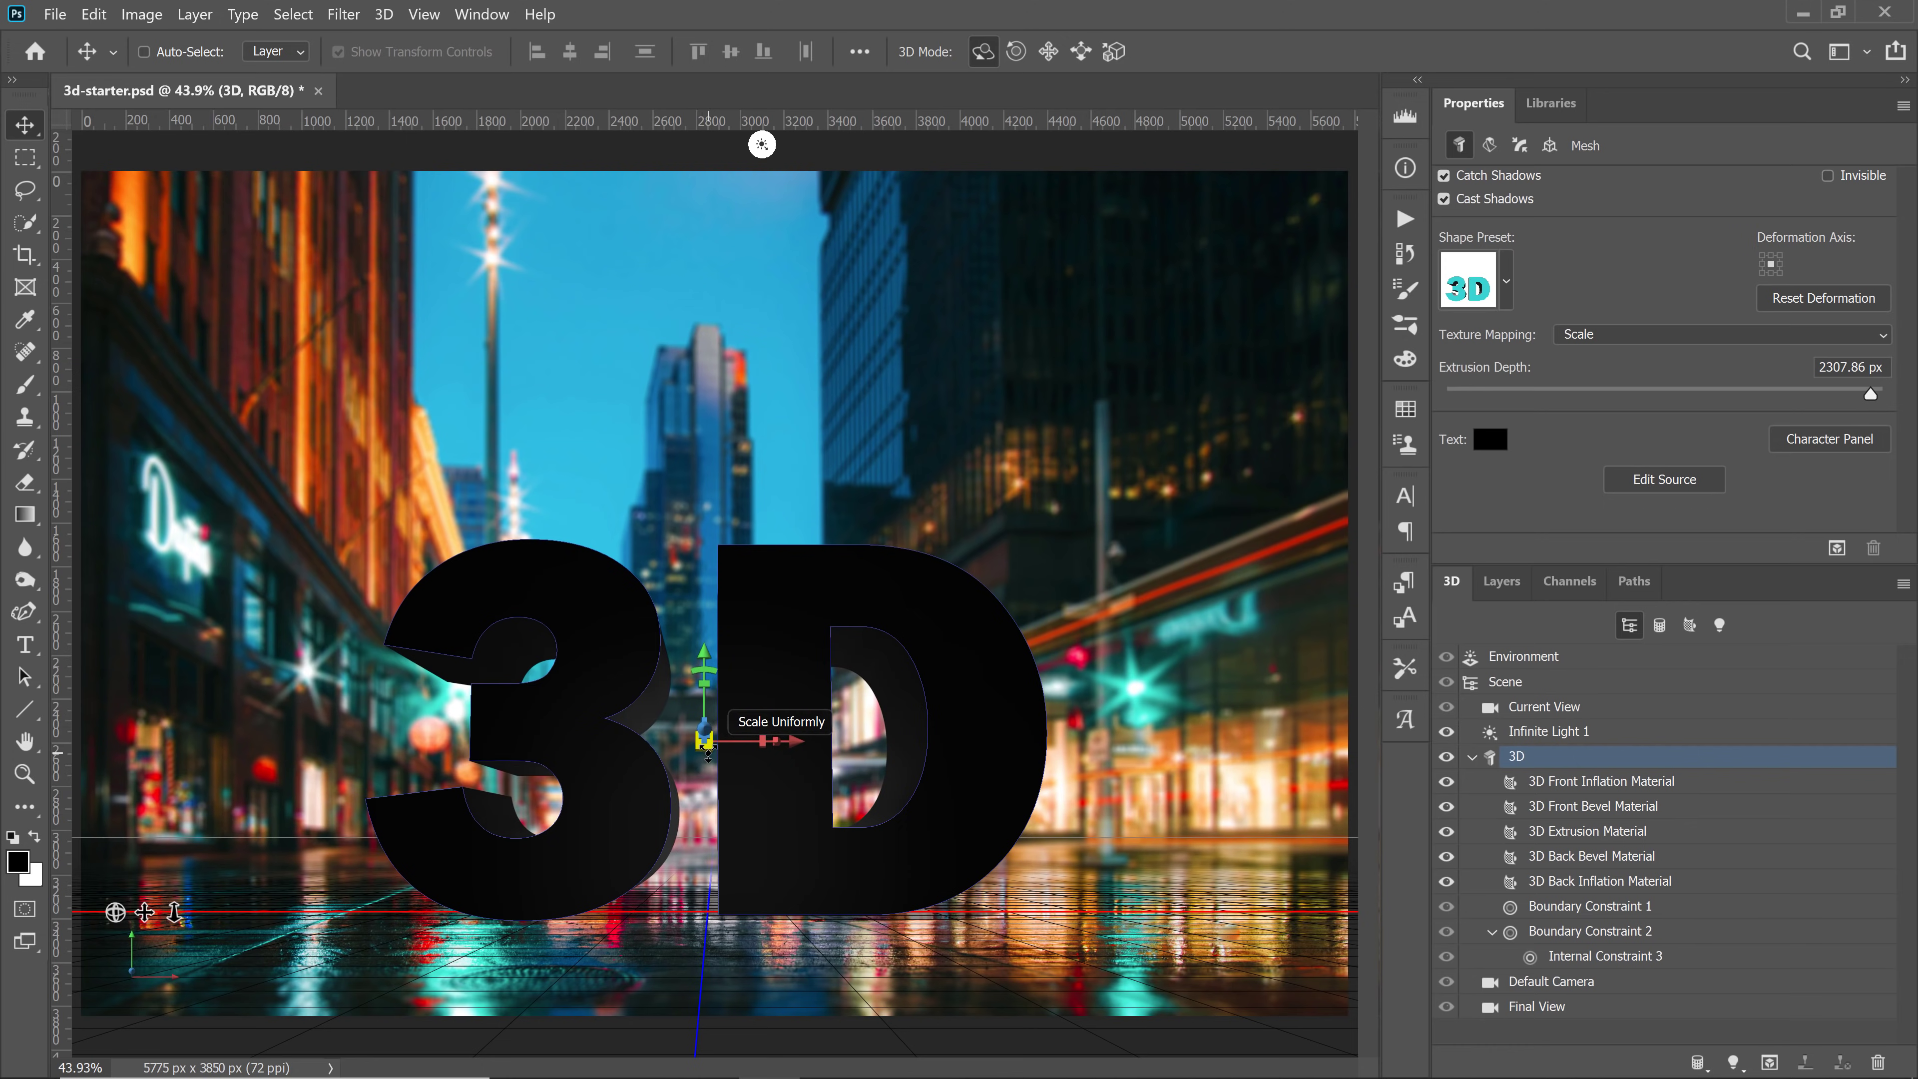
Scale the 3D text uniformly to about 5596 x 3138 x 3138 px and snap it to the ground plane
drag(708, 748, 844, 614)
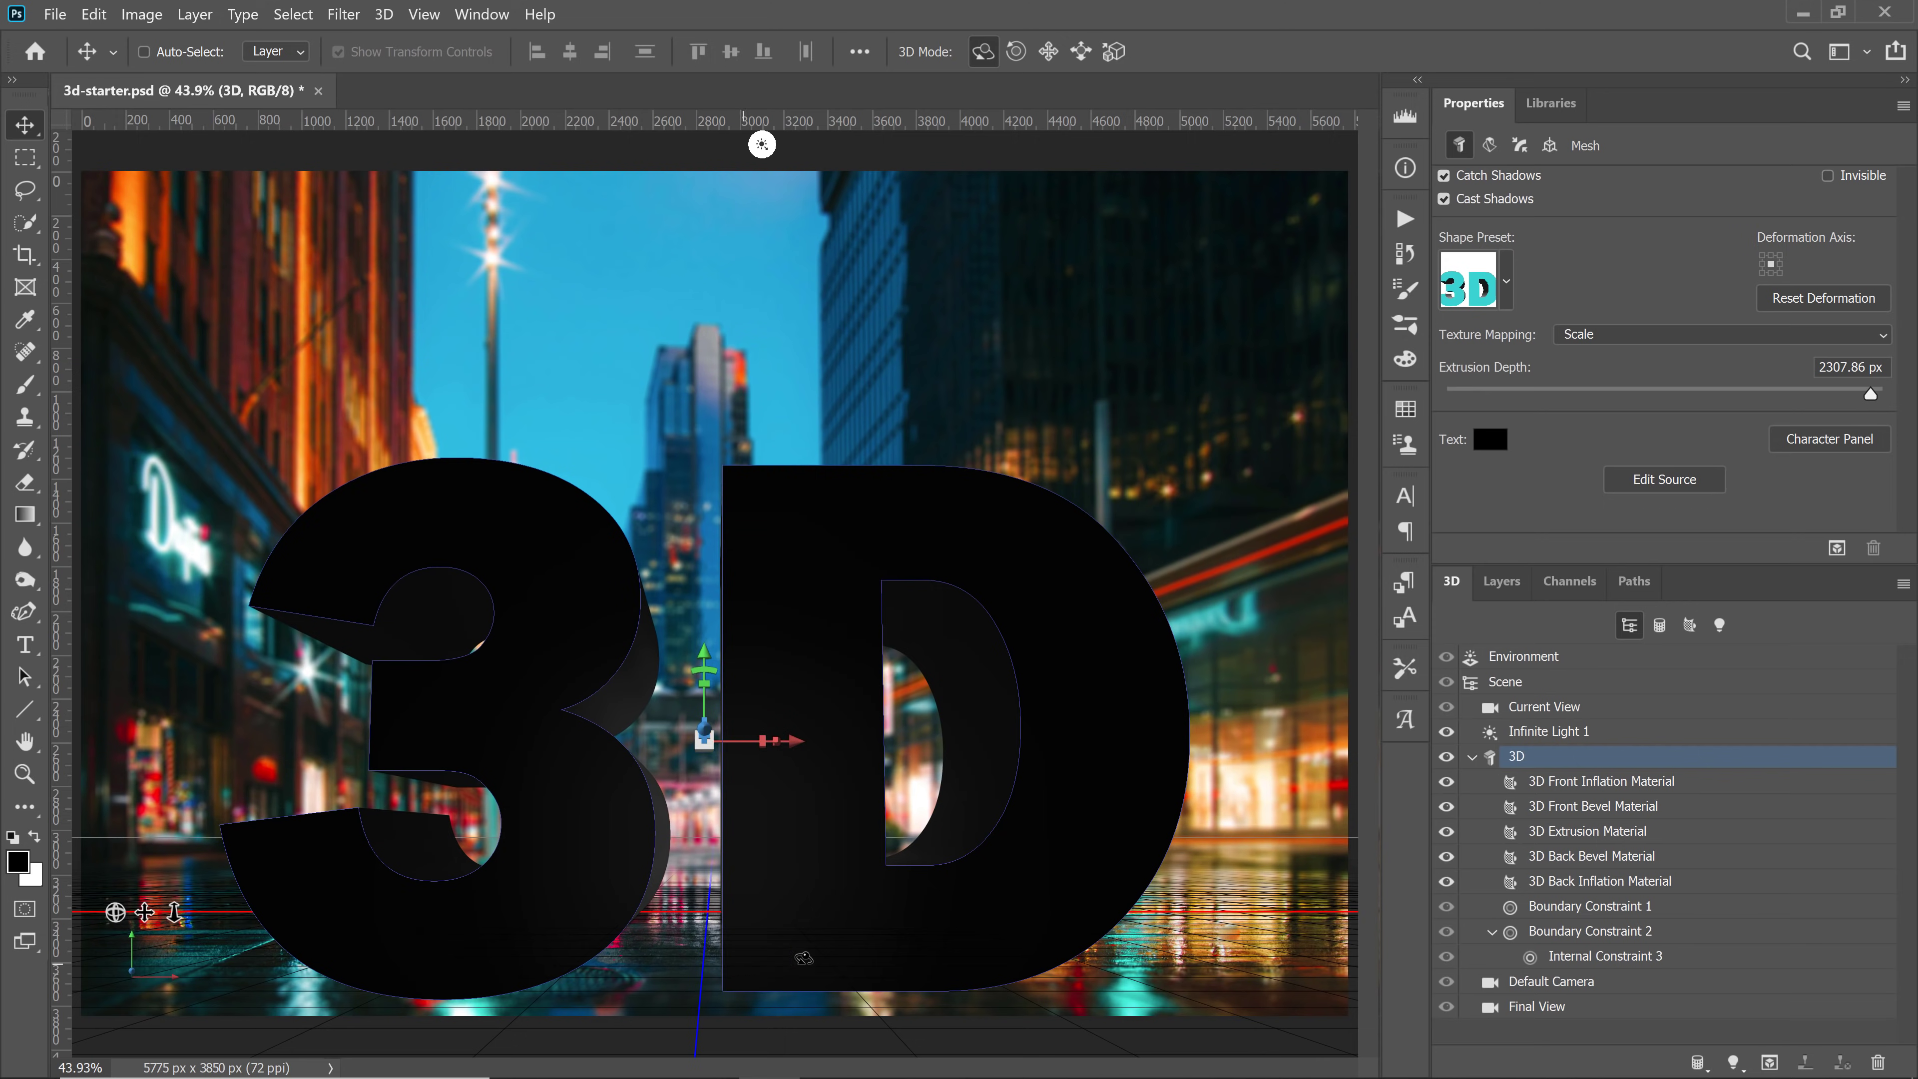
click(1550, 146)
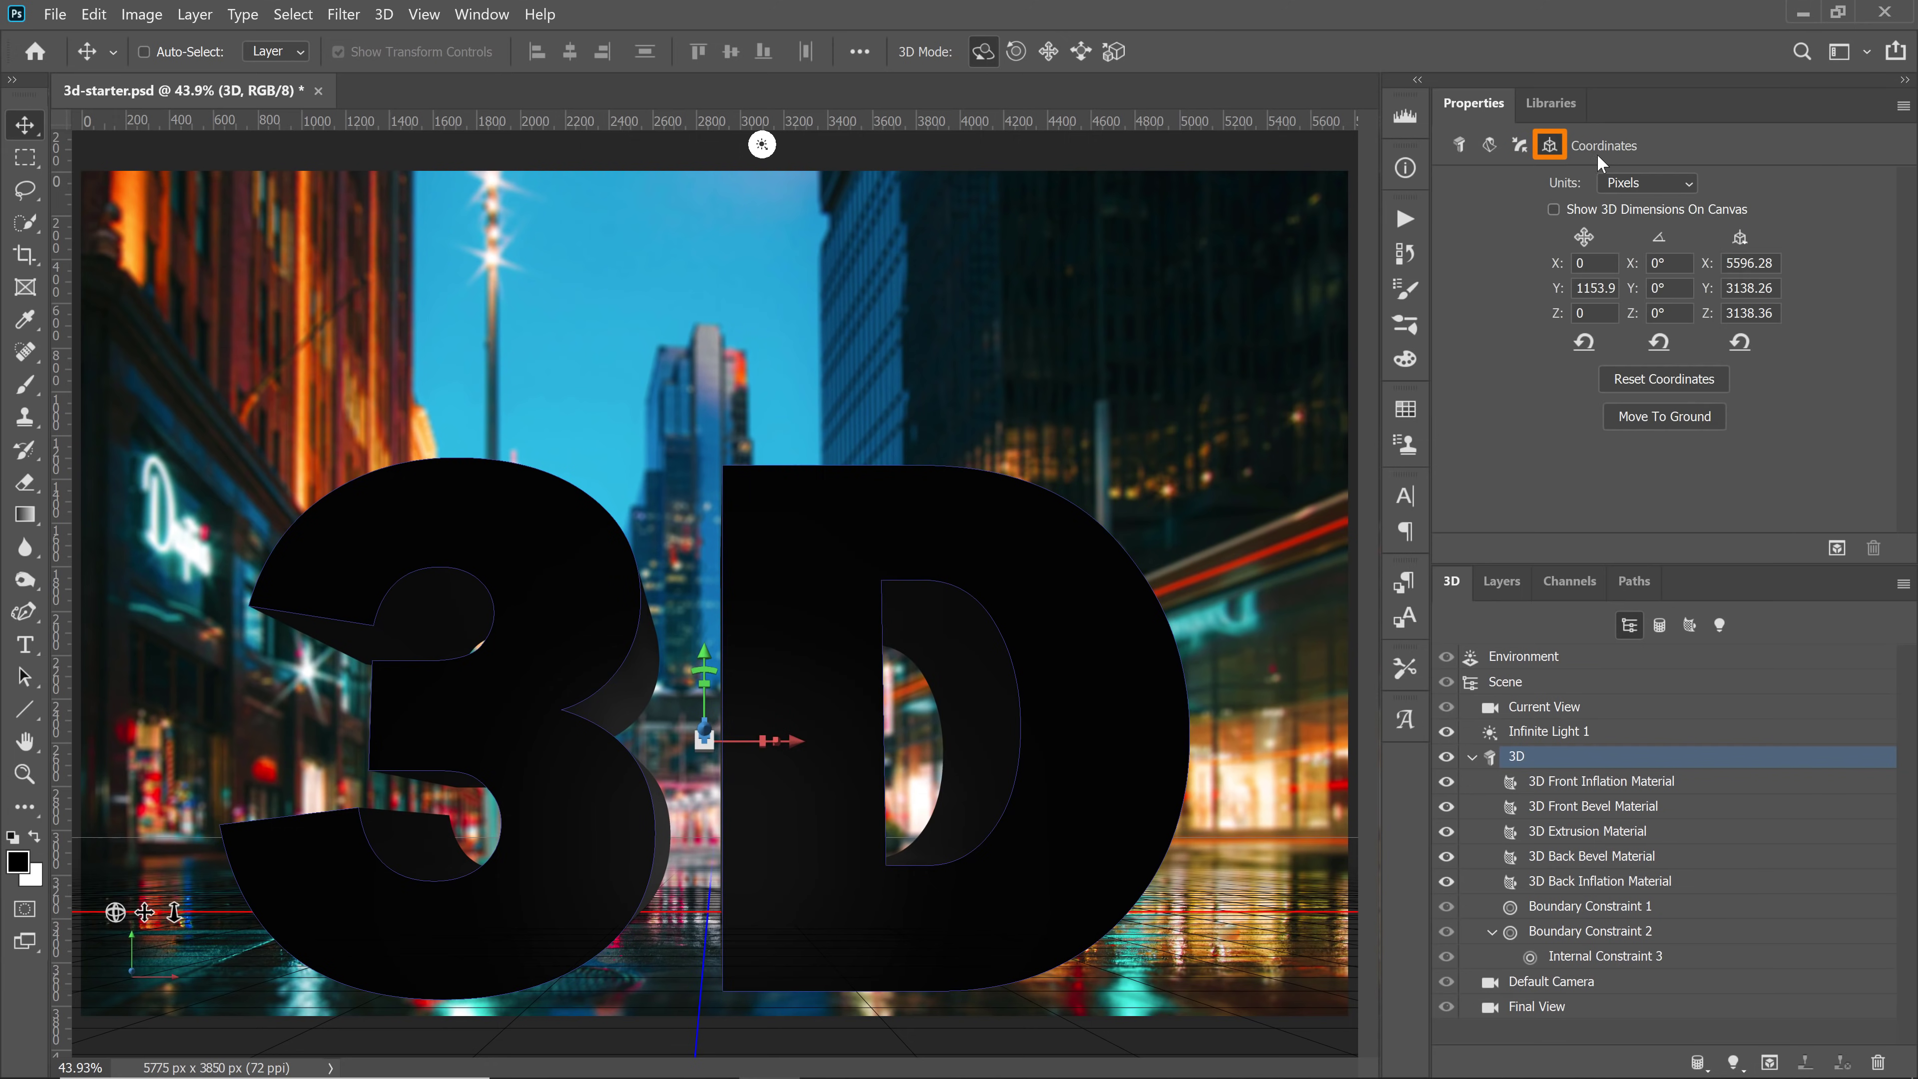
click(1665, 417)
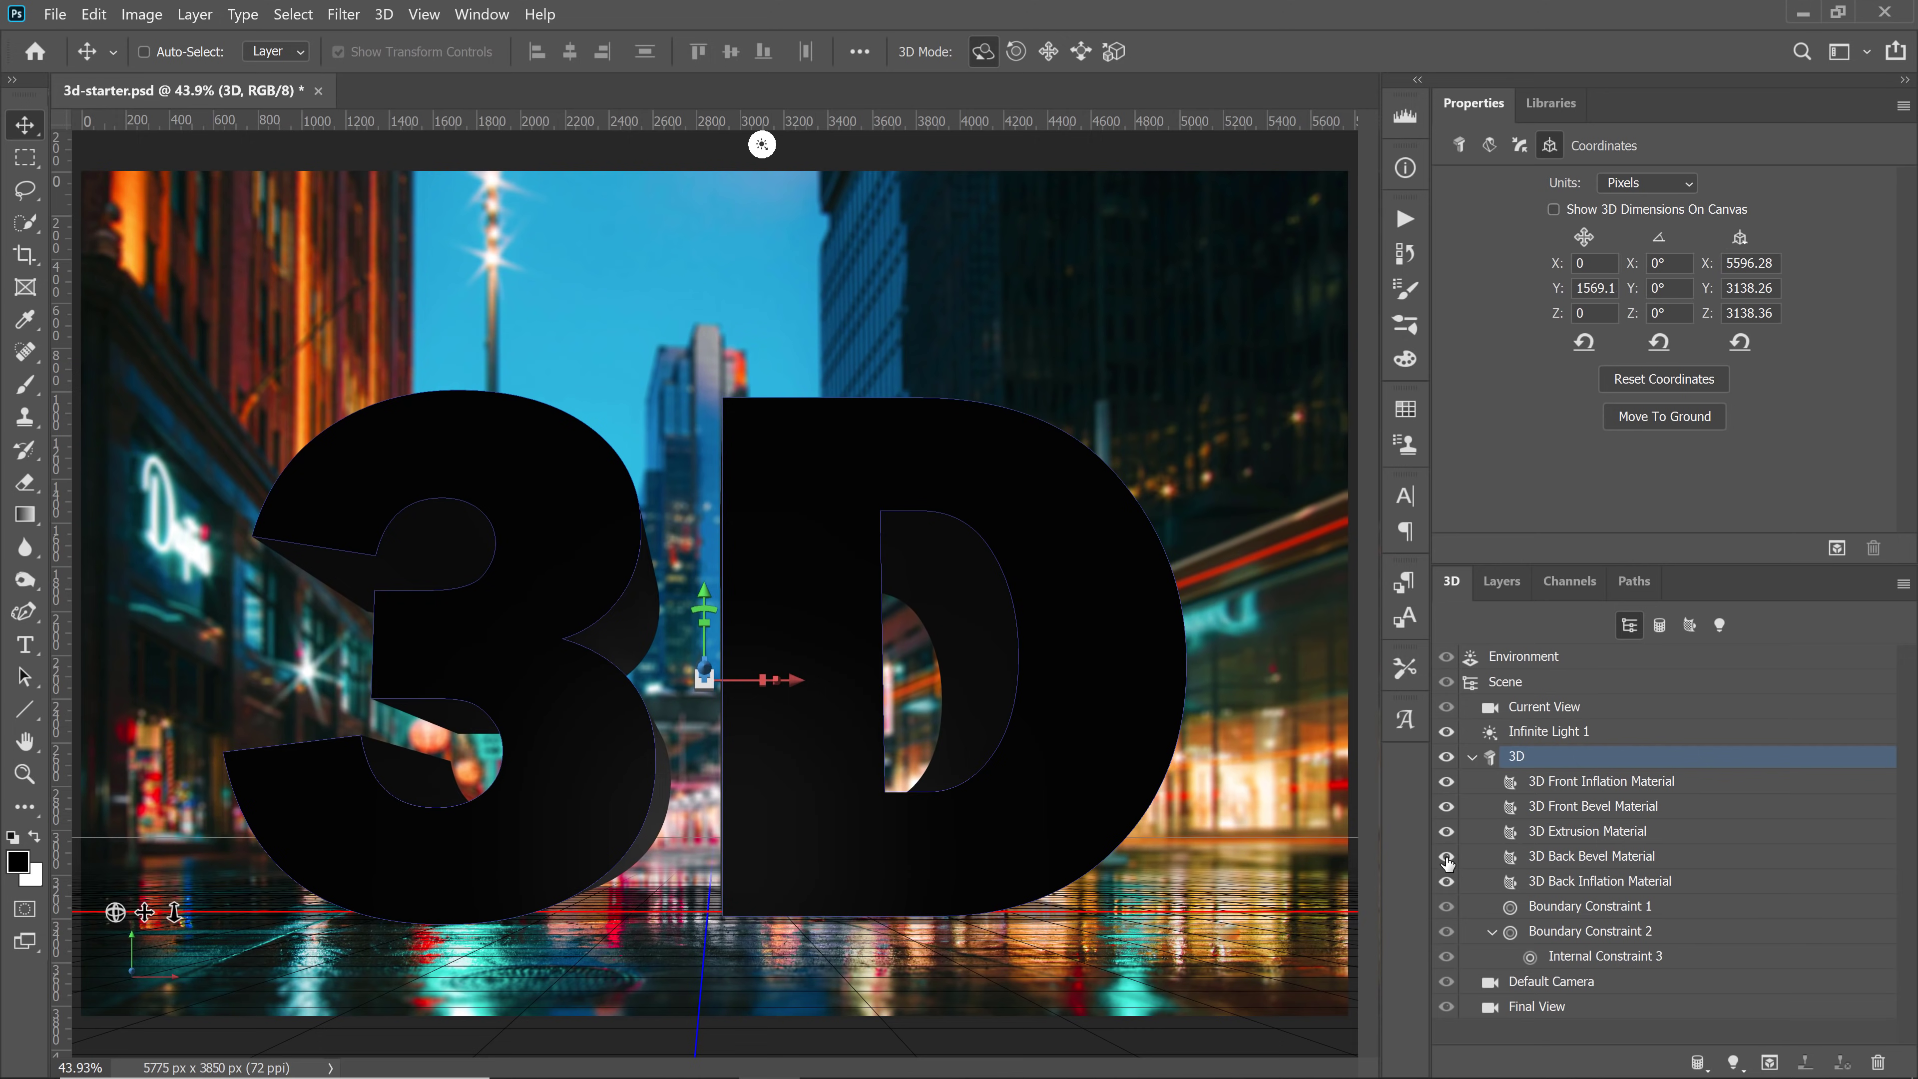
Rotate Infinite Light 1 so it shines from above the 3D text, and select the mesh's 3D Front Inflation Material
click(1541, 731)
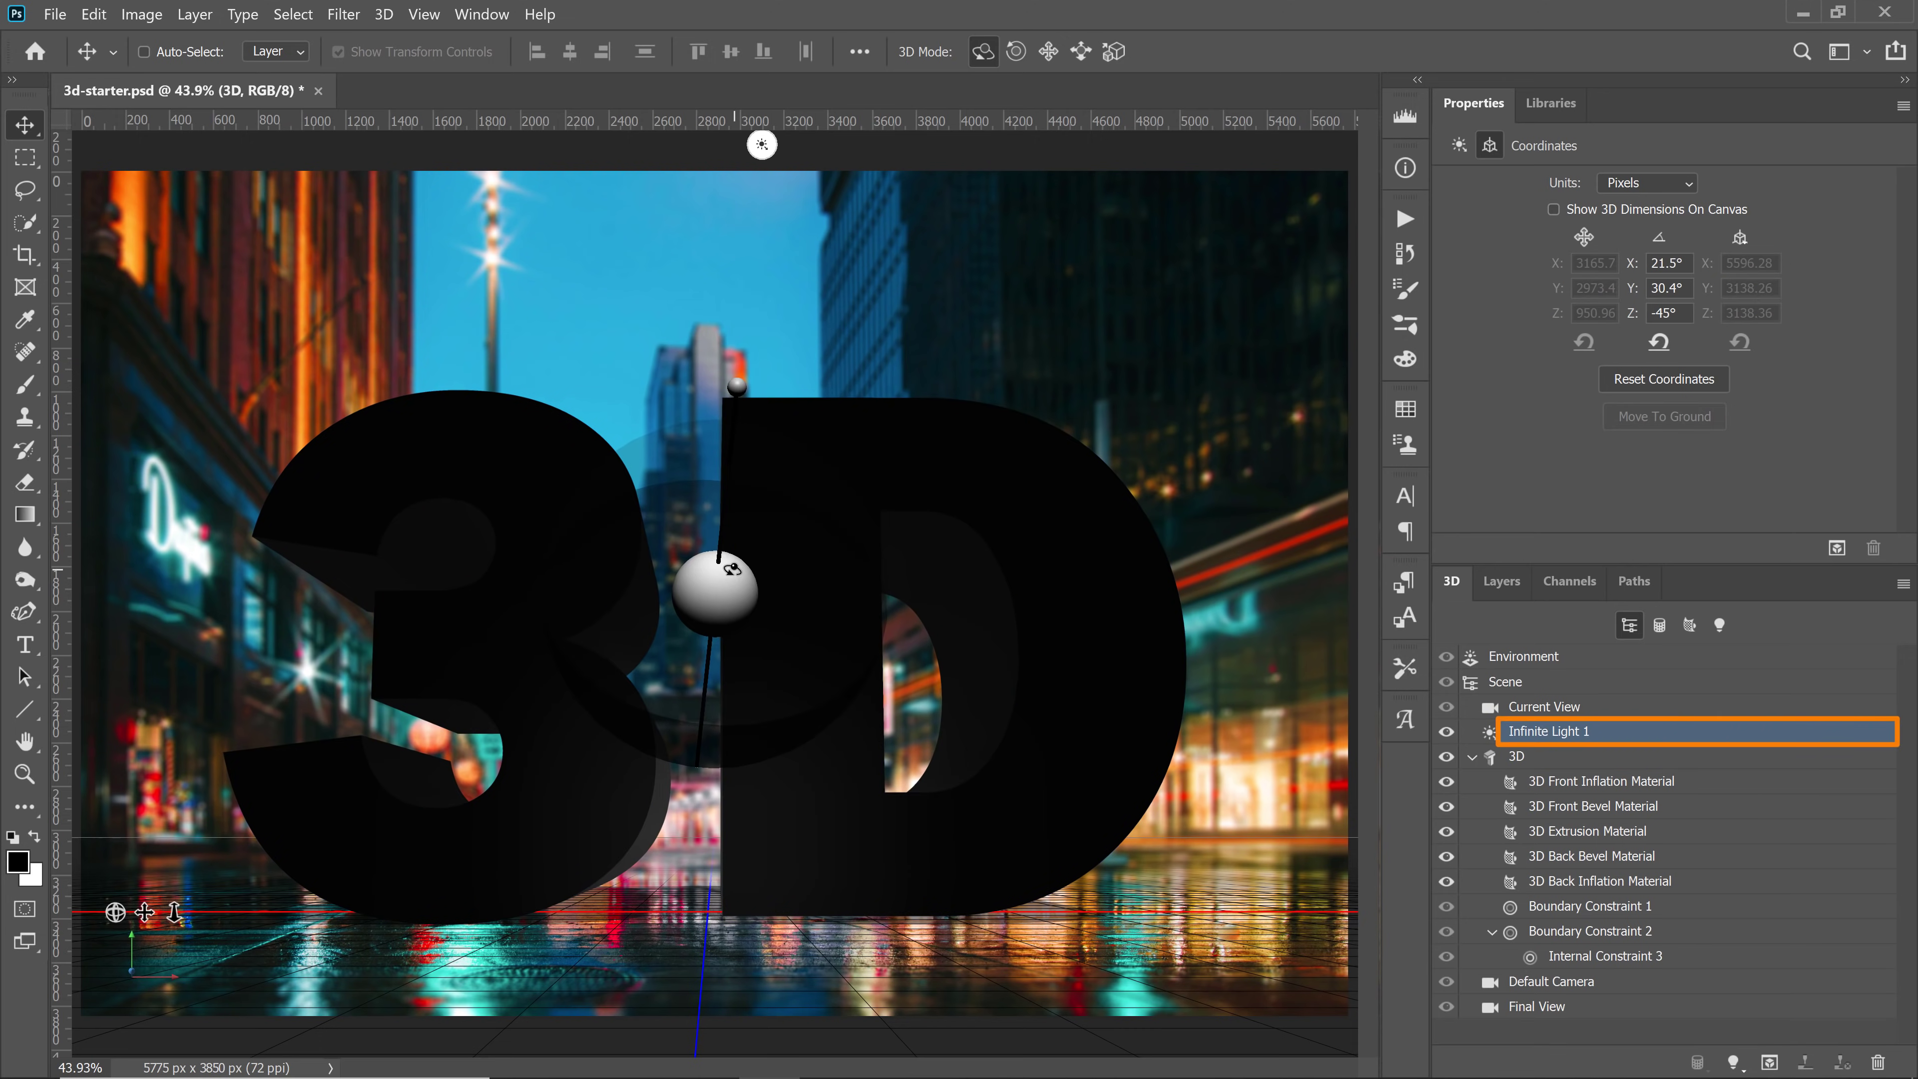
drag(739, 561, 631, 904)
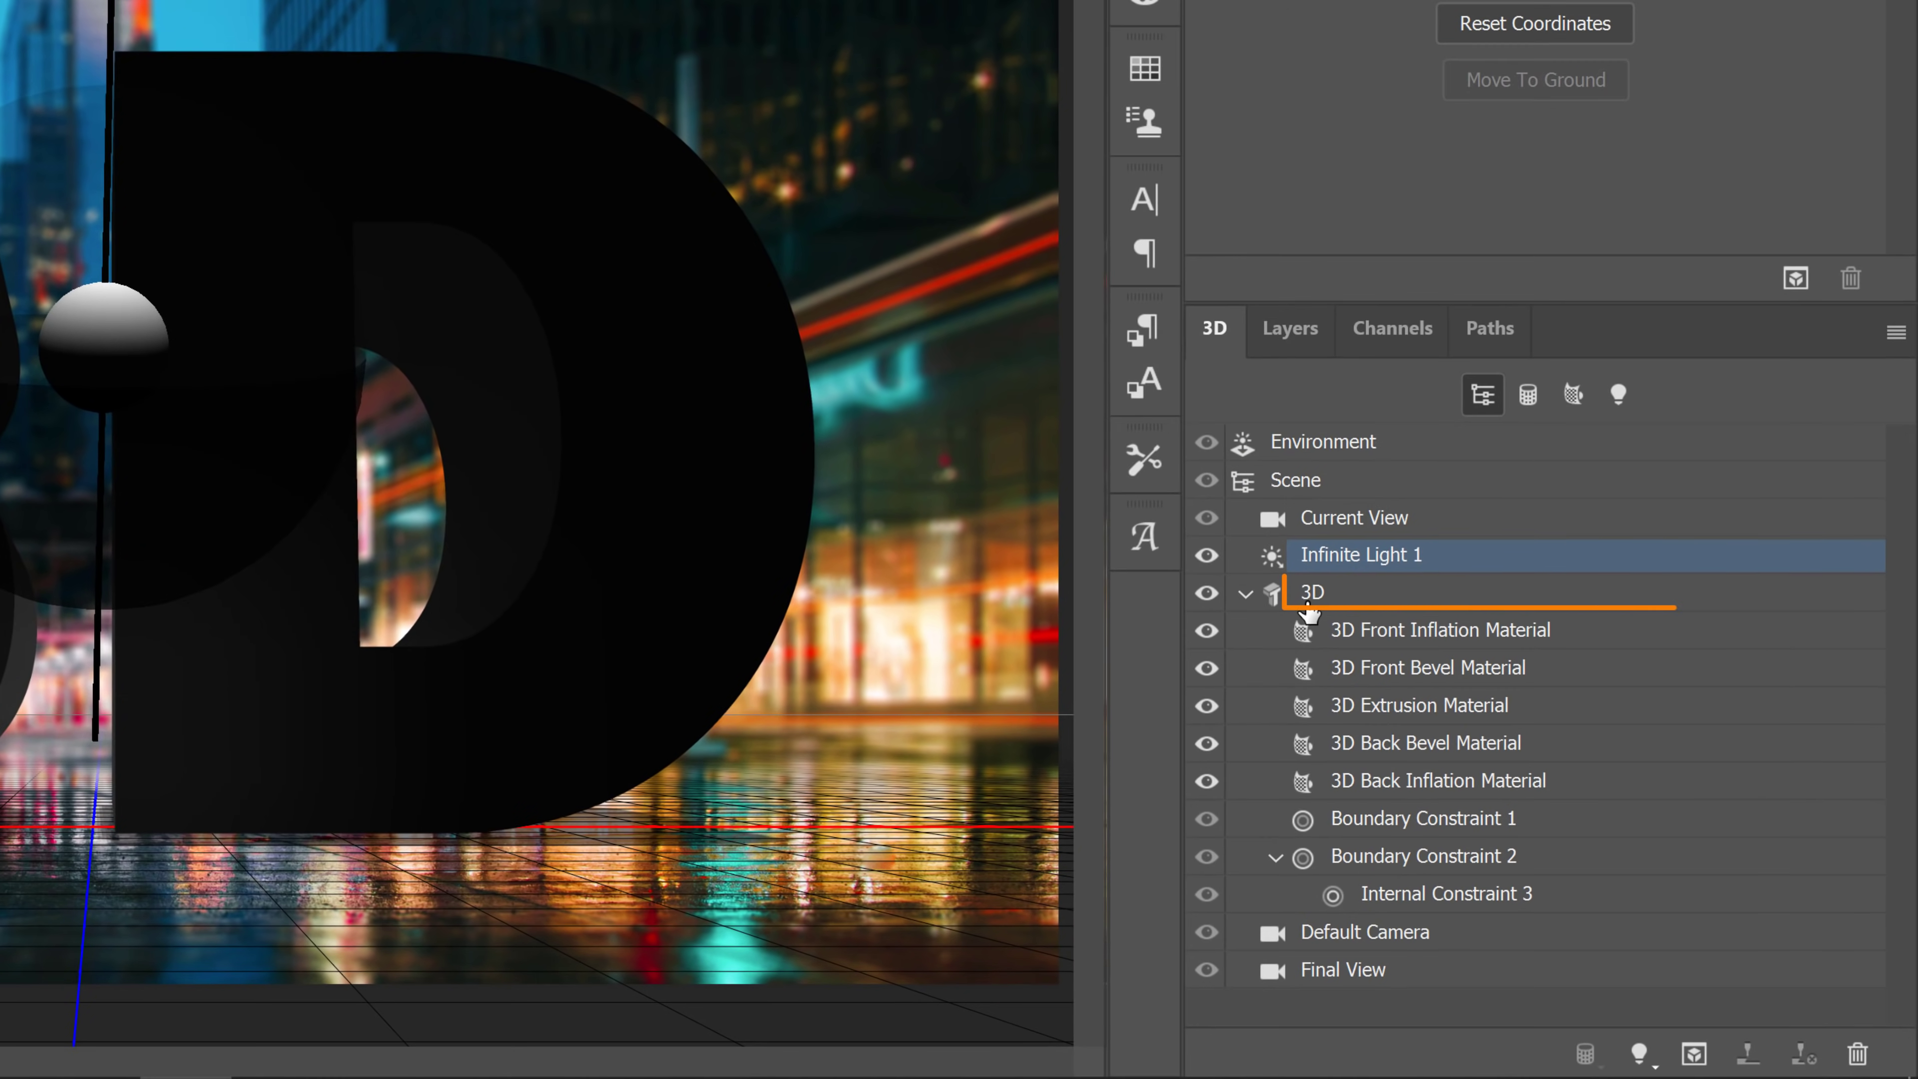
click(1515, 760)
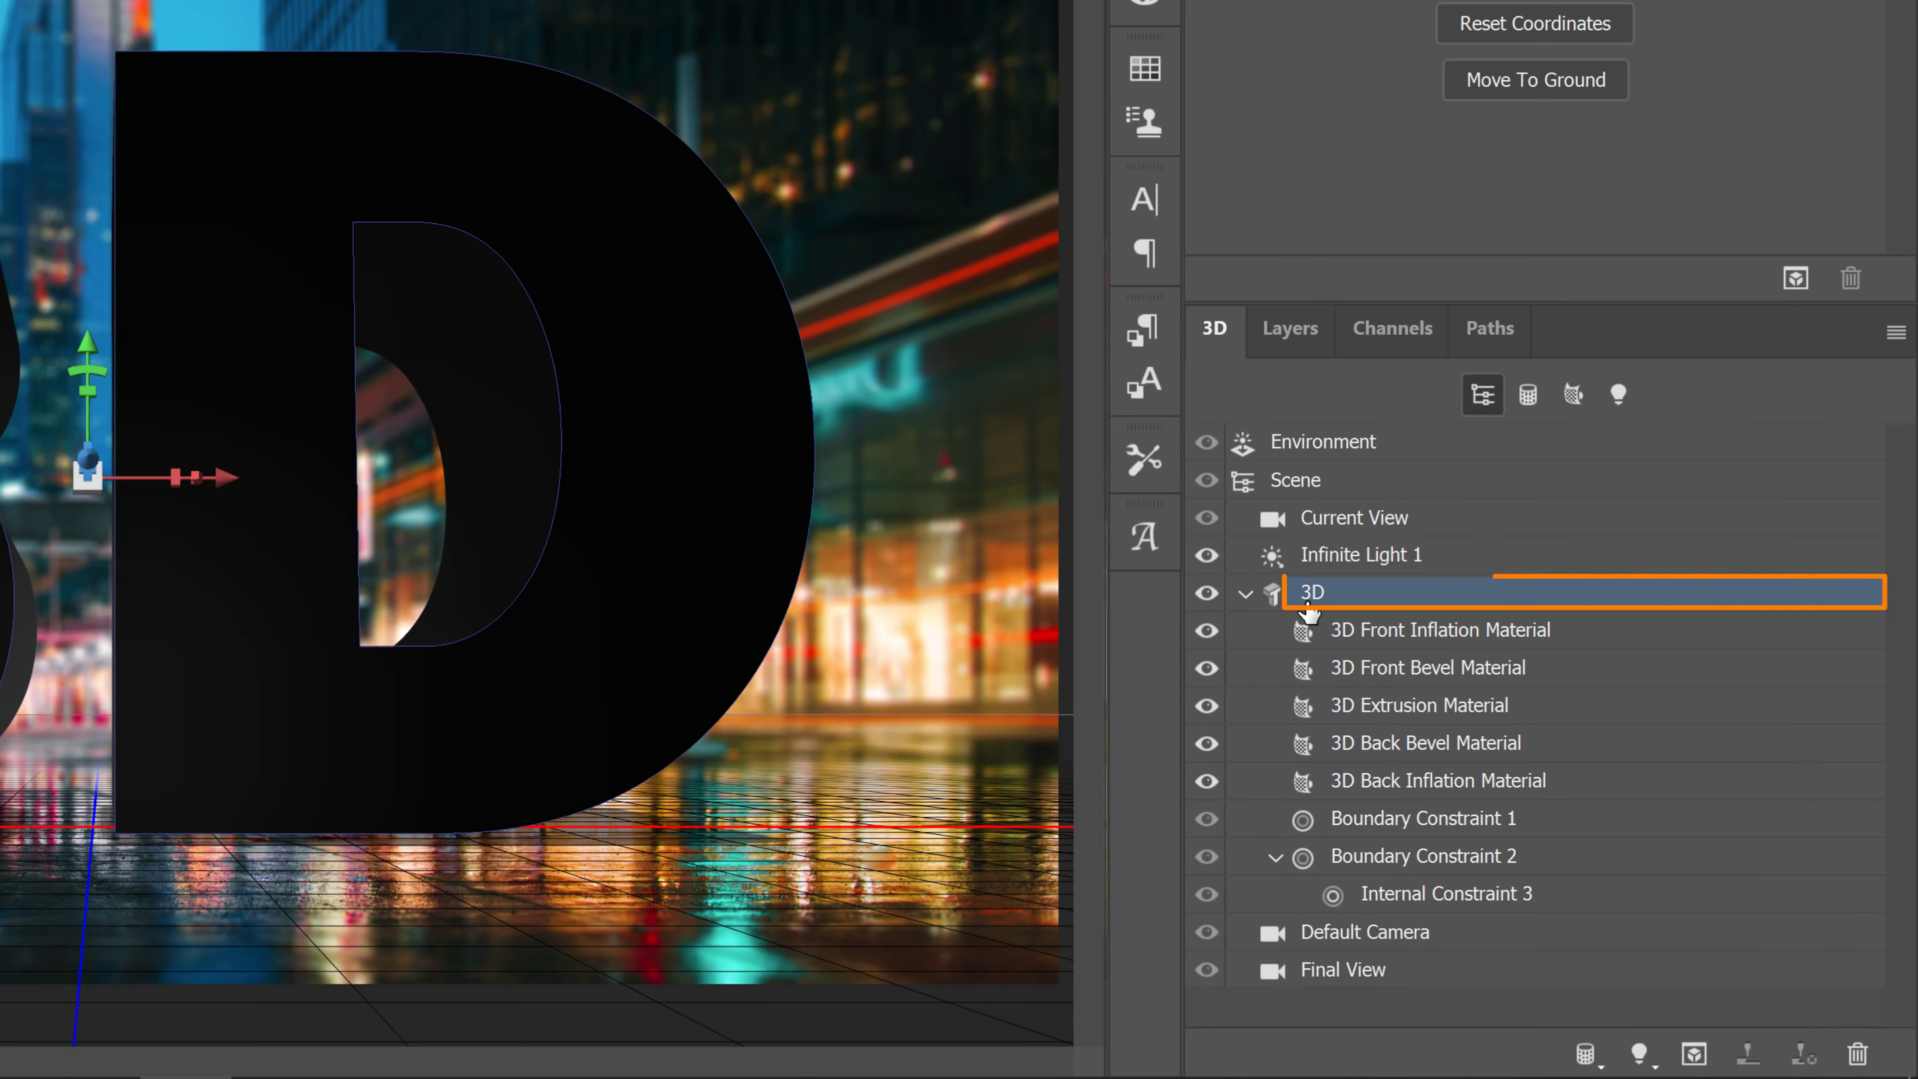
click(1389, 638)
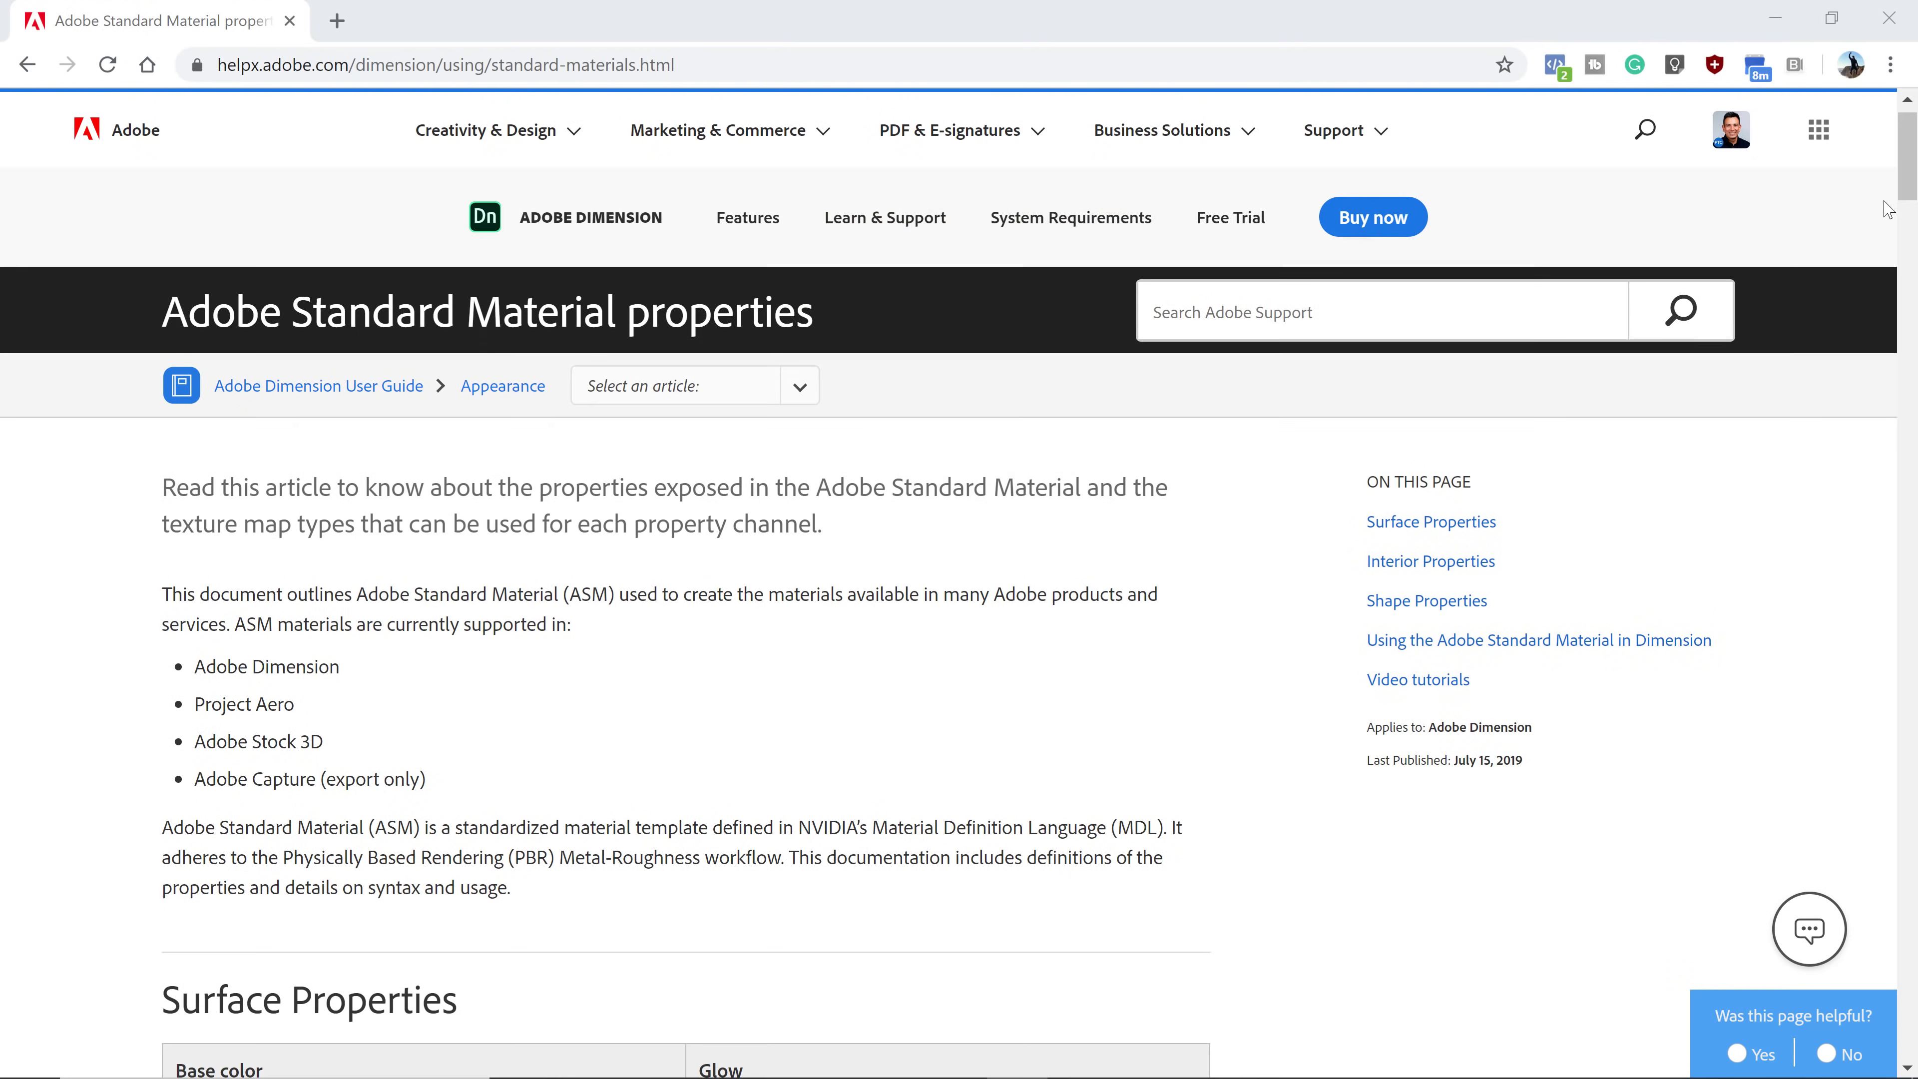
Switch to the browser and review the surface property descriptions on the Adobe Standard Material properties page
scroll(1888, 211, down, 6)
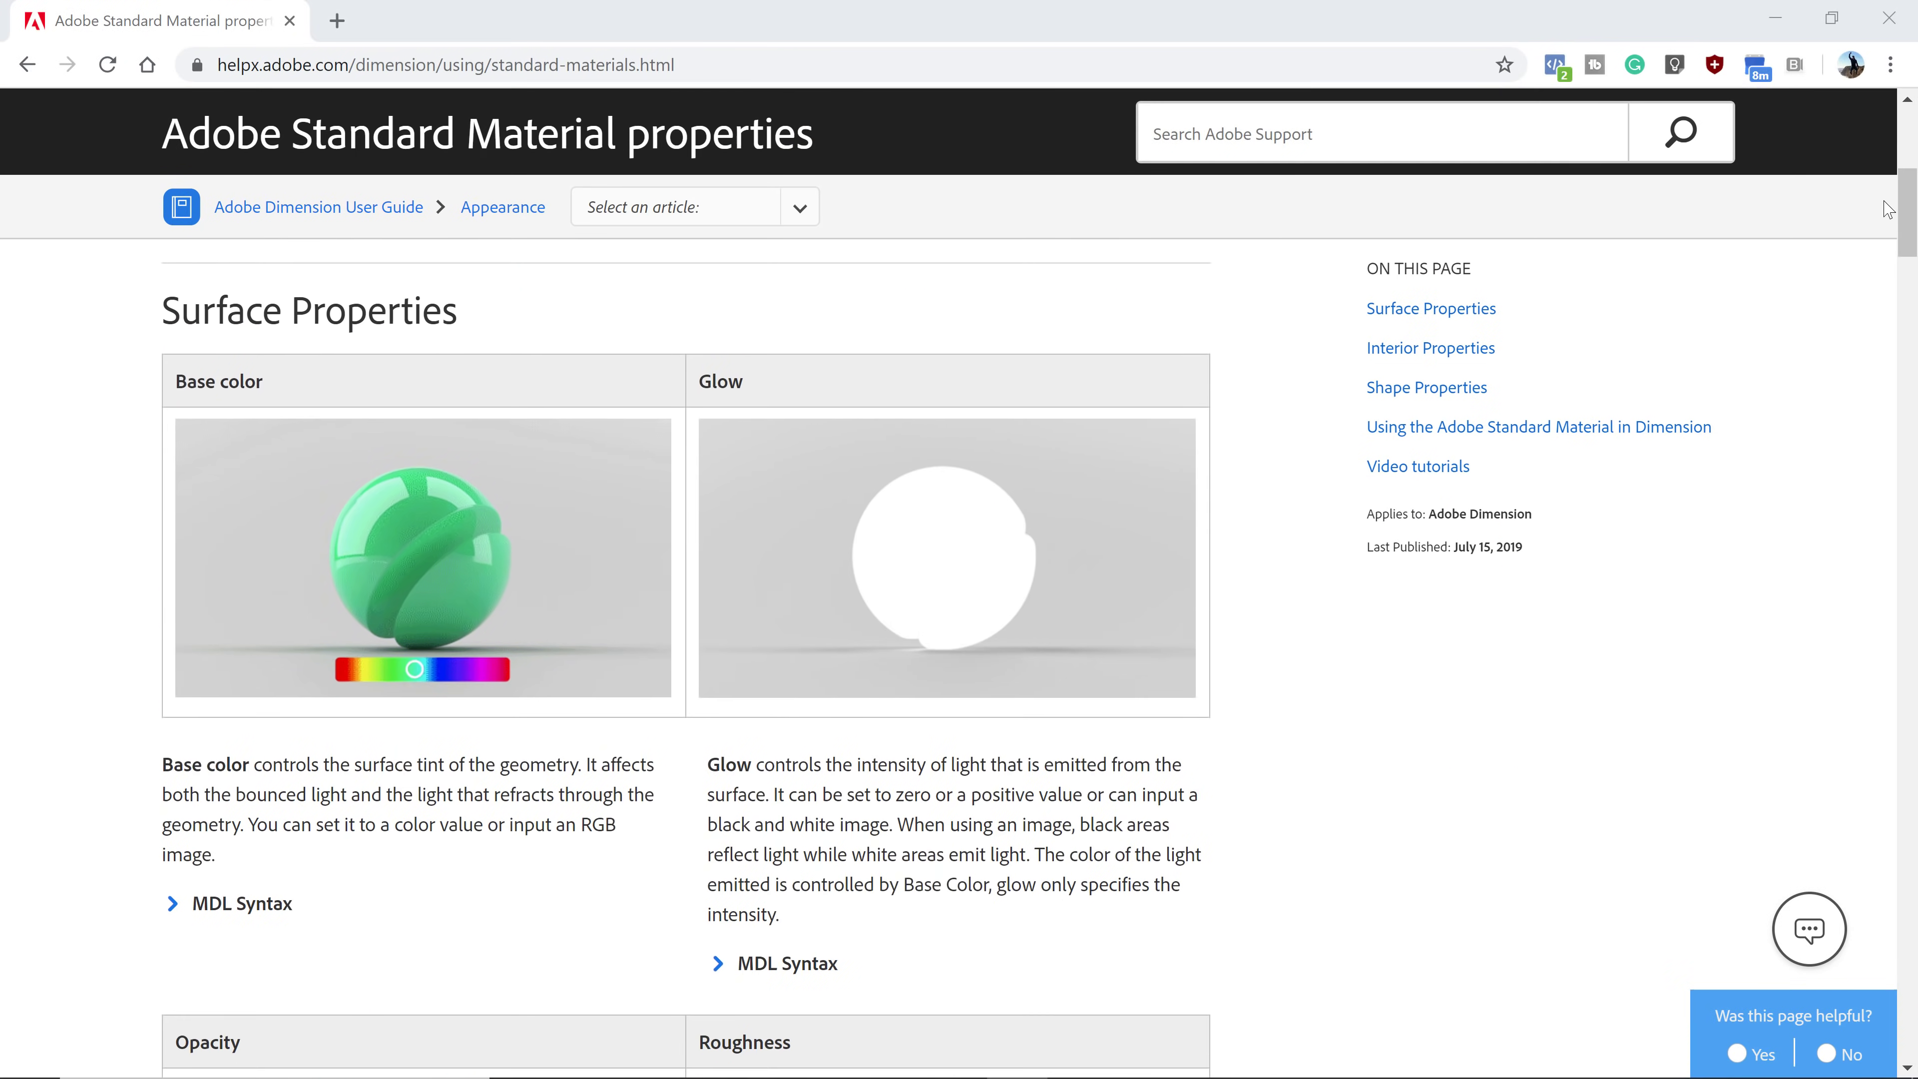
scroll(1888, 210, down, 1)
scroll(1888, 210, down, 5)
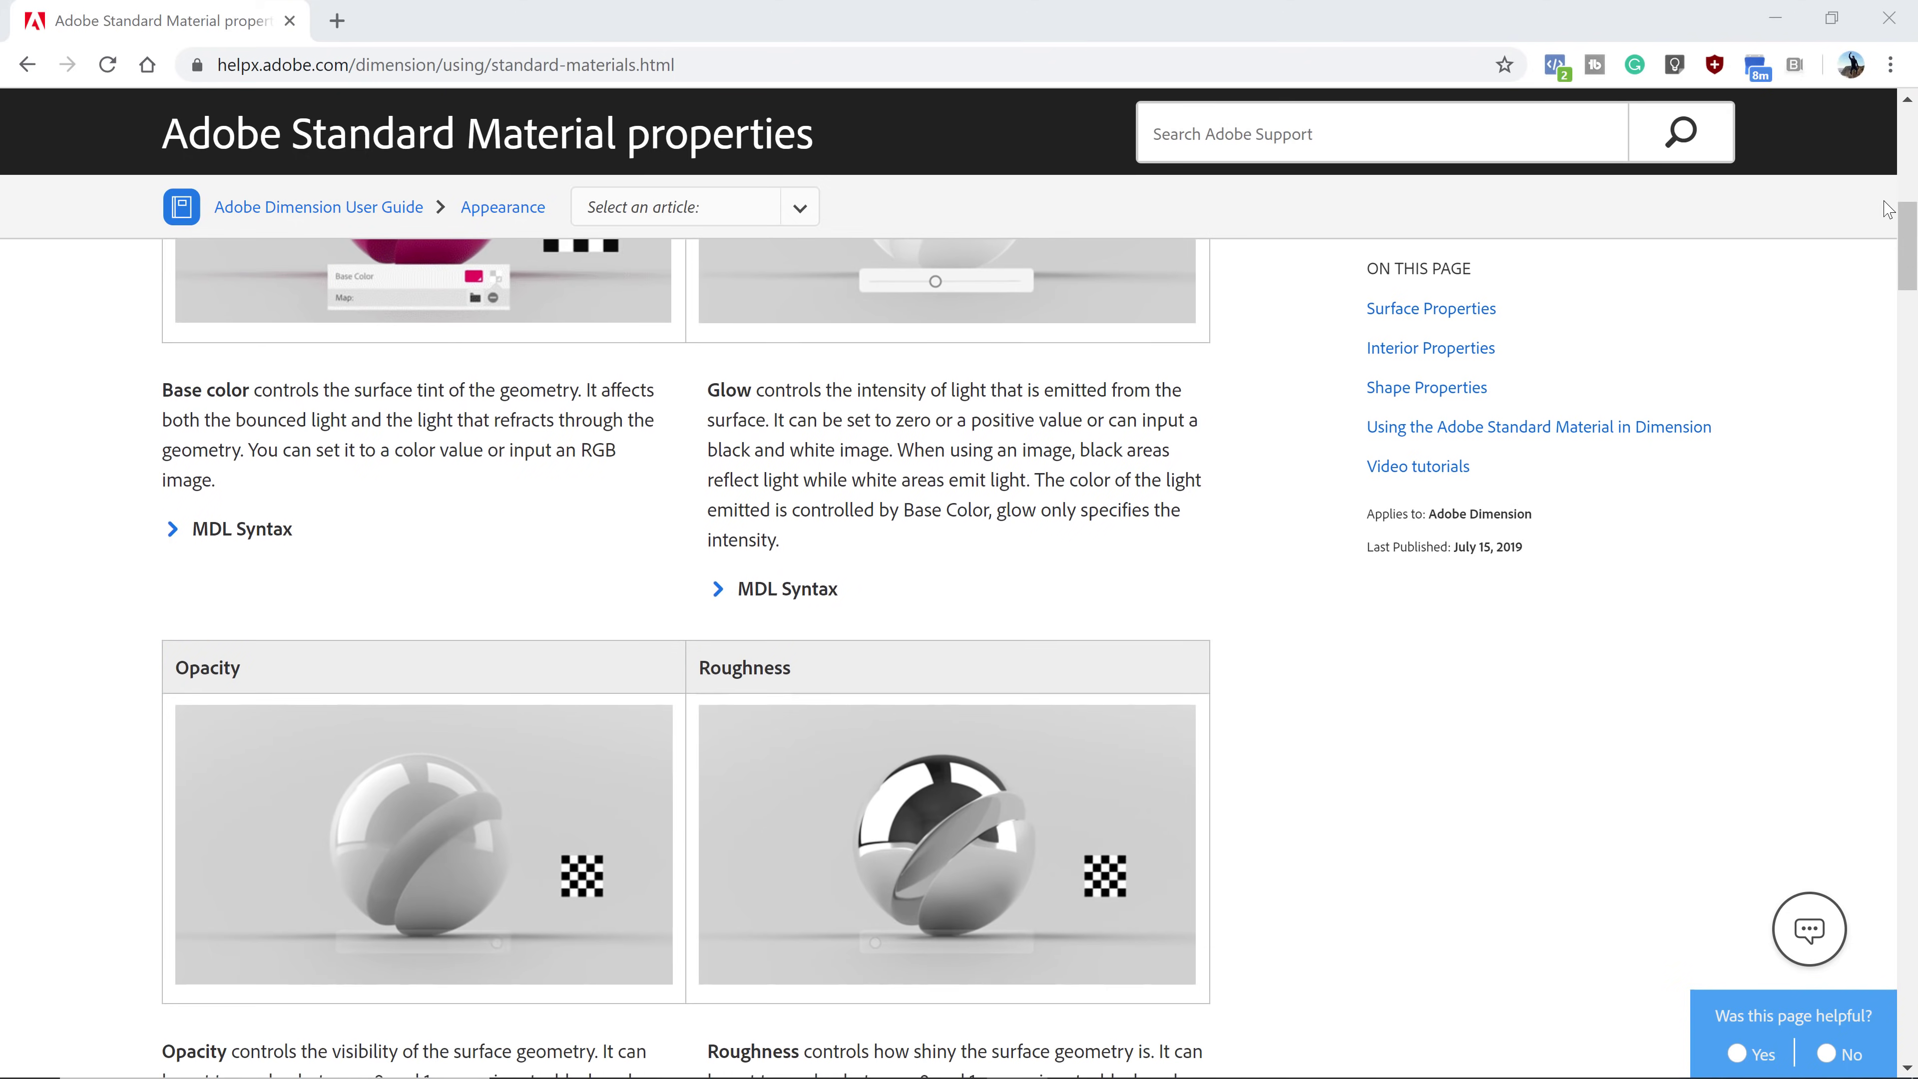
scroll(1889, 211, down, 3)
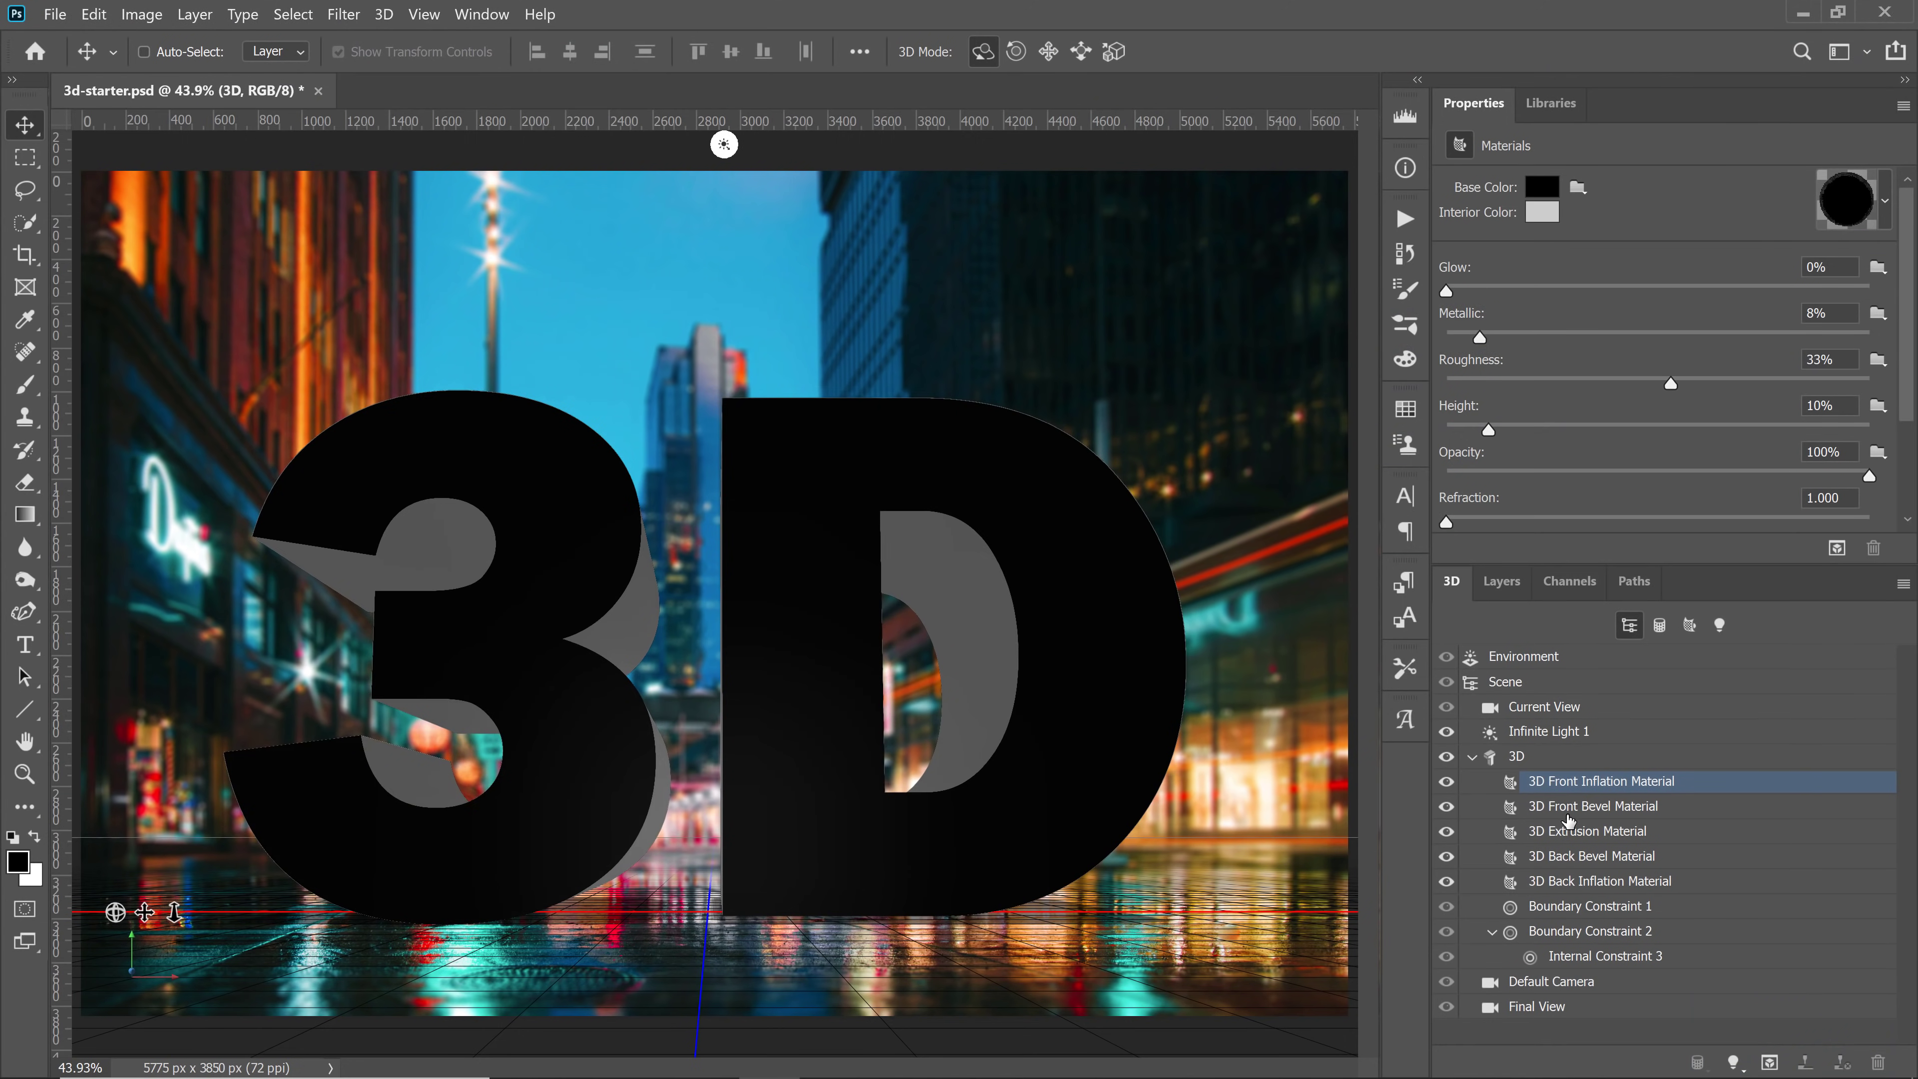
Return to Photoshop and examine the front bevel, extrusion, back bevel and back inflation materials of the 3D text one by one
click(1571, 806)
click(1572, 831)
click(1575, 857)
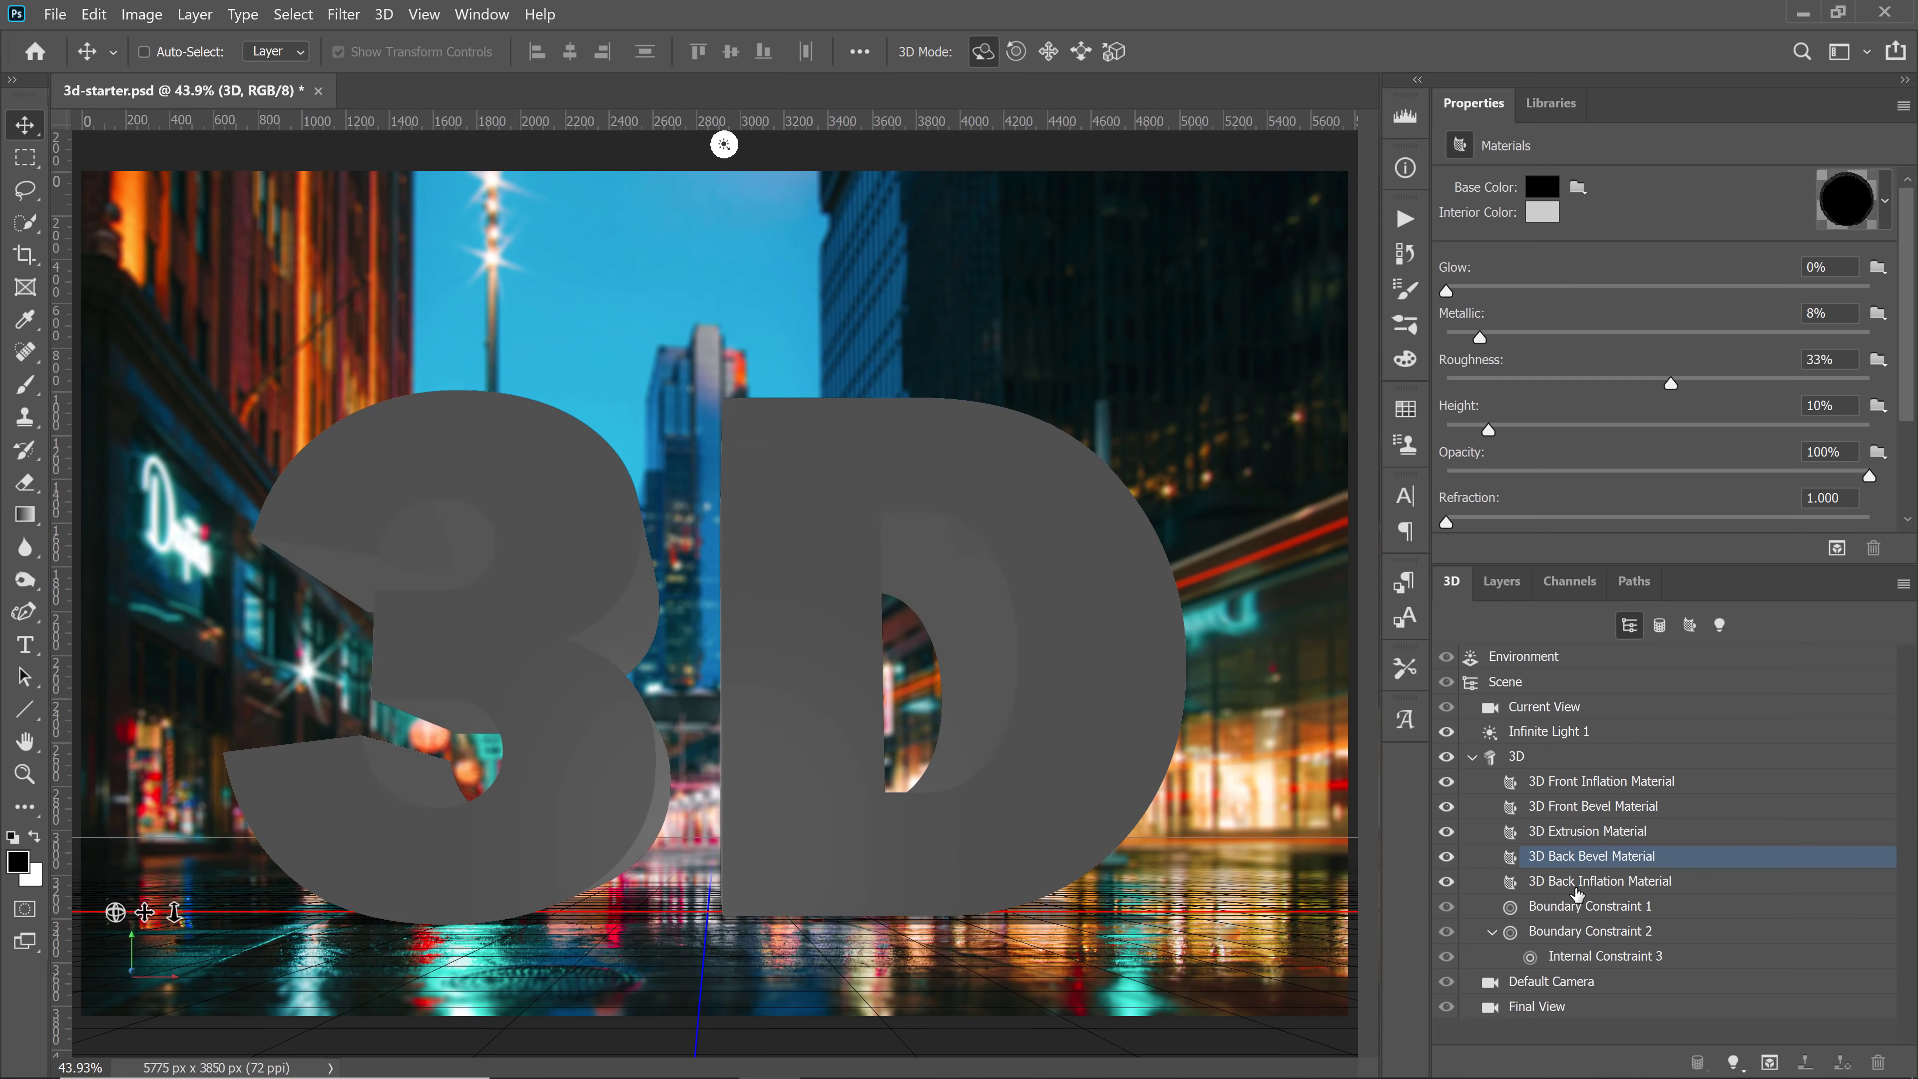
click(1576, 886)
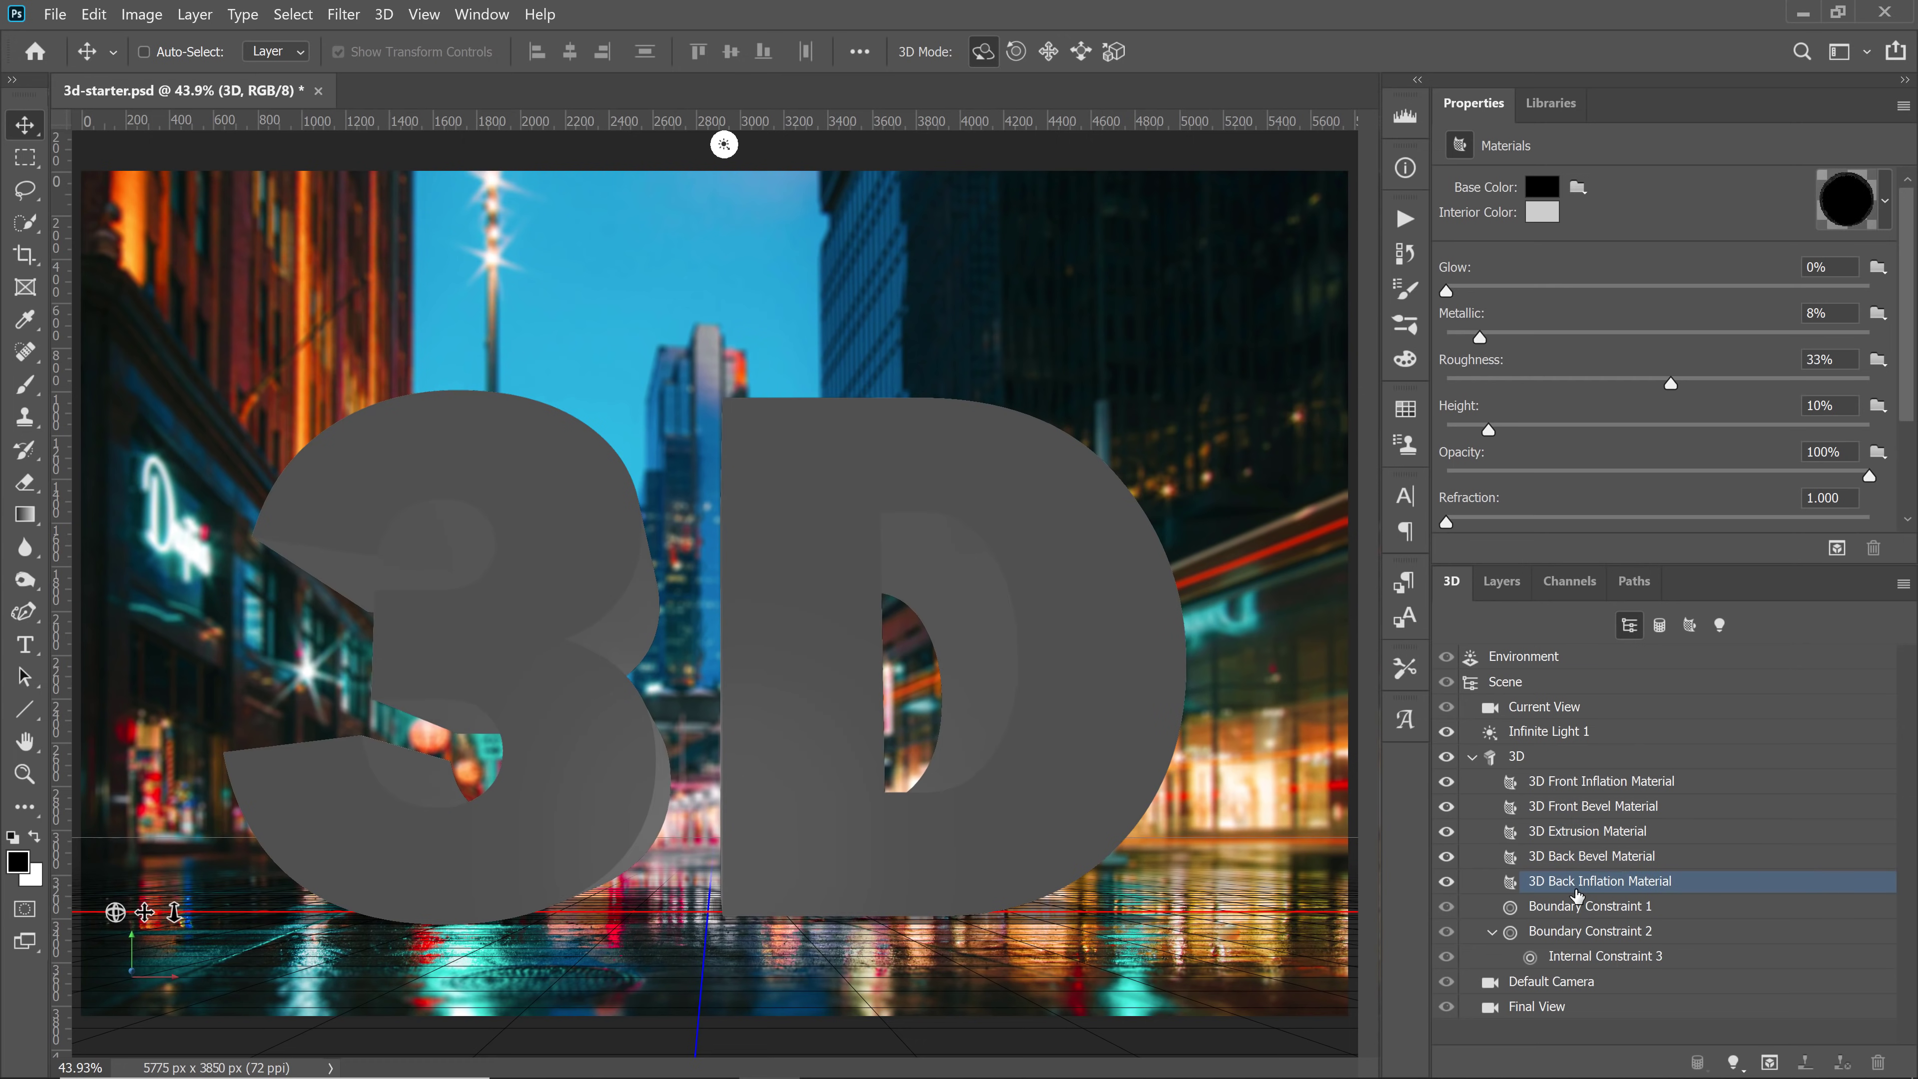
Set the base color of the 3D Front Inflation Material to red, RGB 251, 0, 0
click(1586, 785)
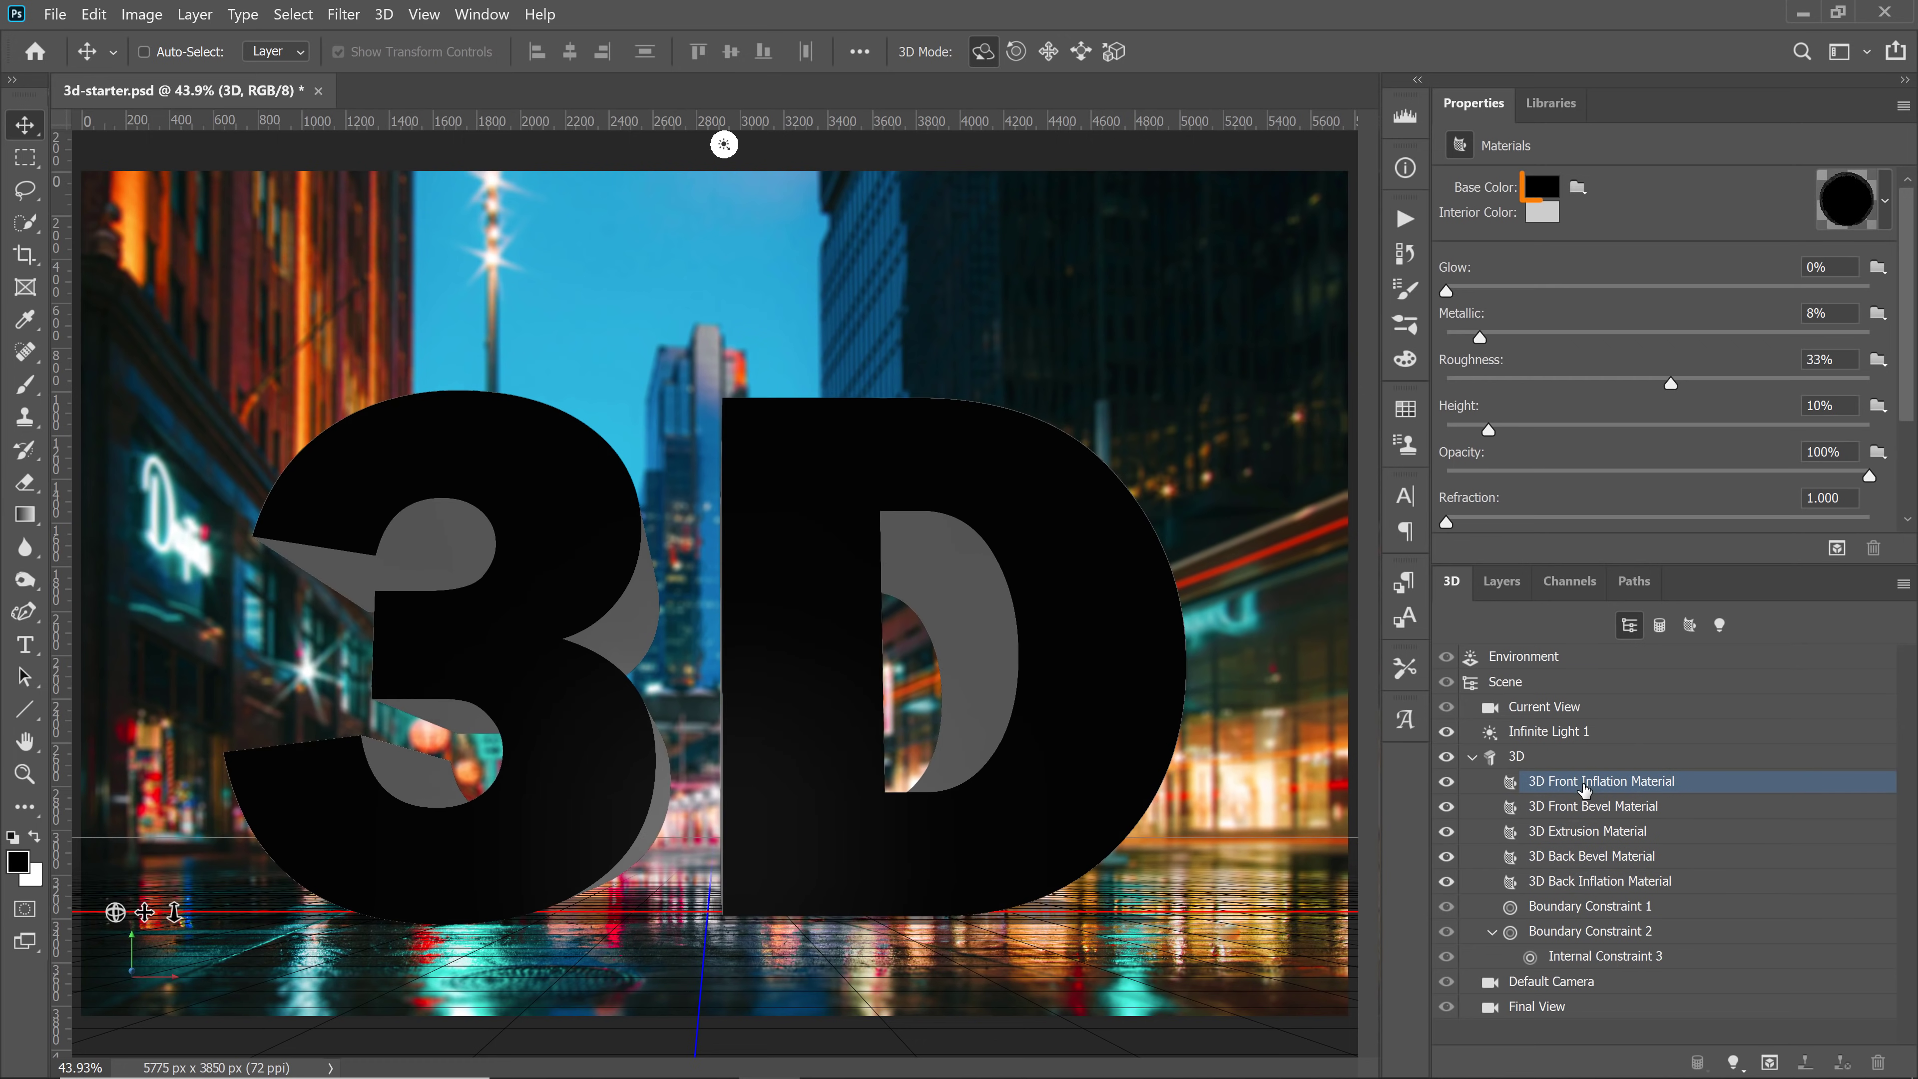
click(1542, 186)
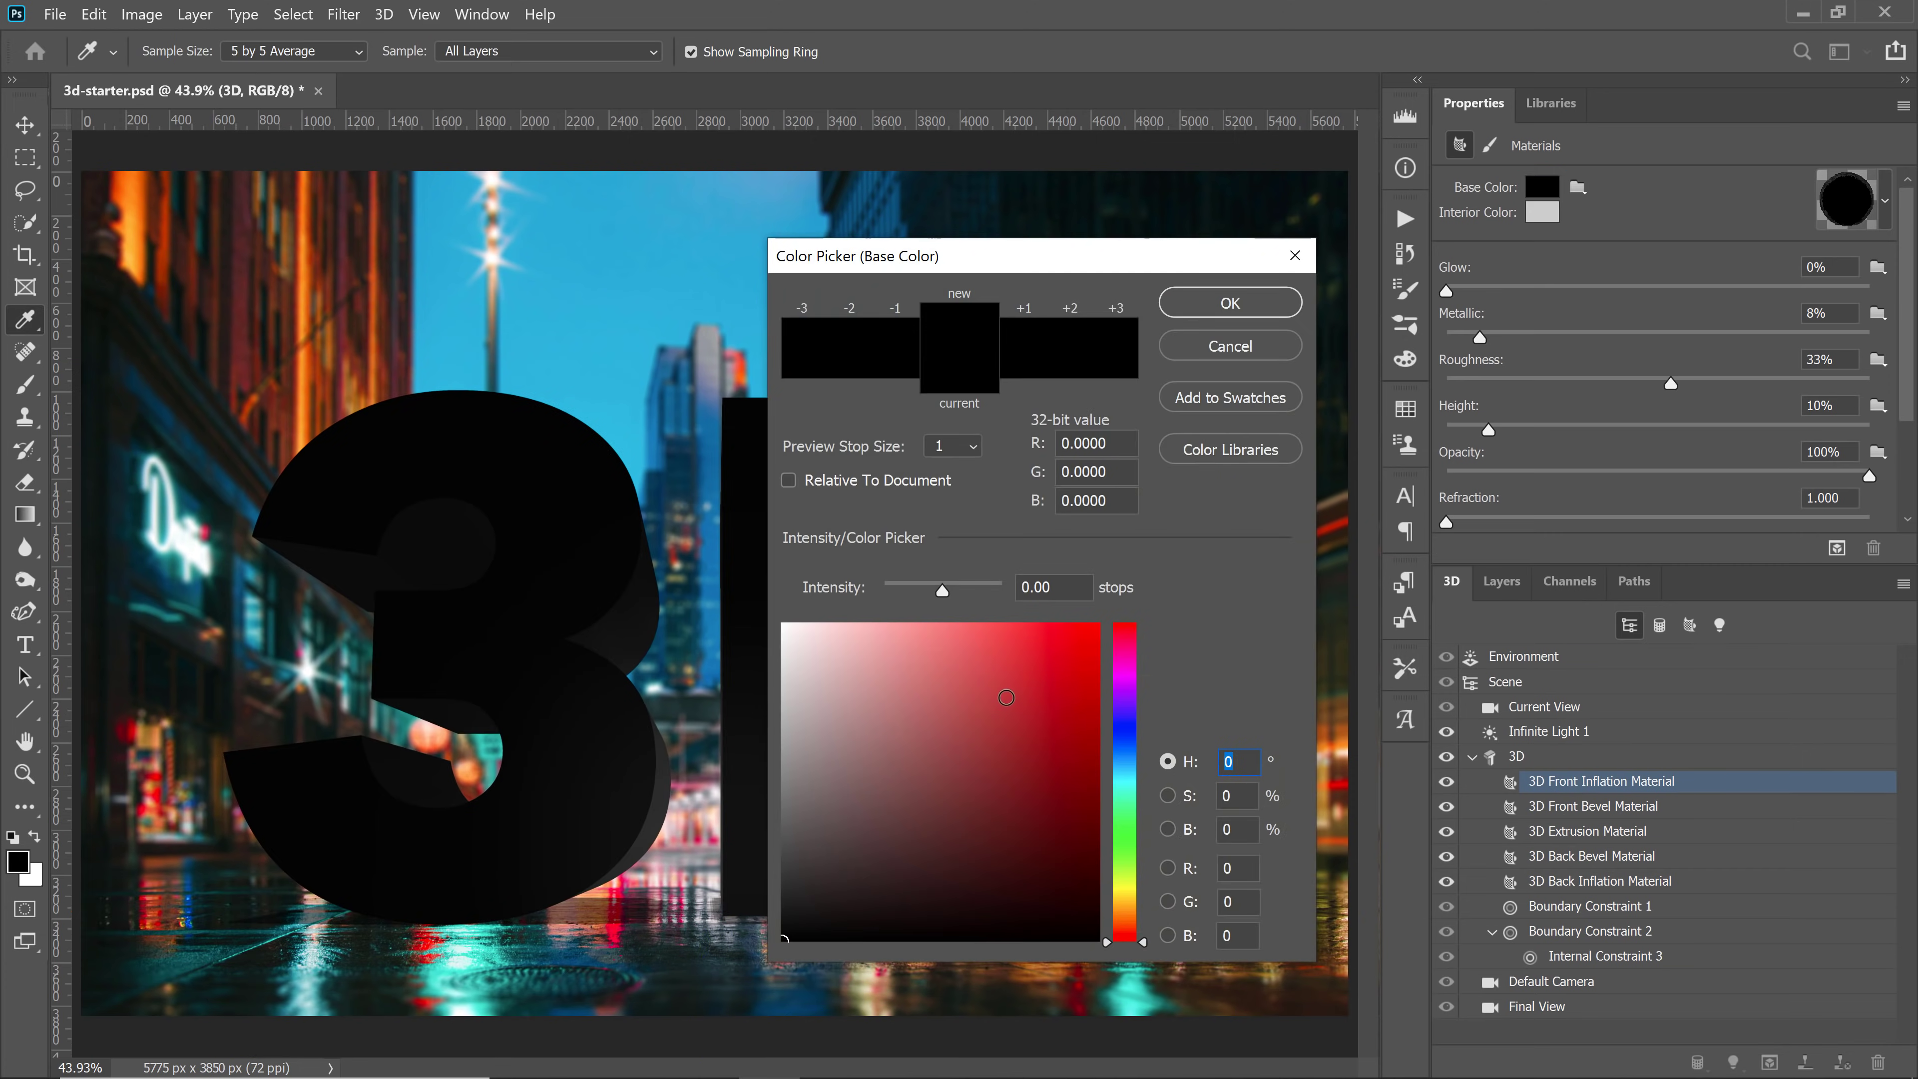
click(1097, 630)
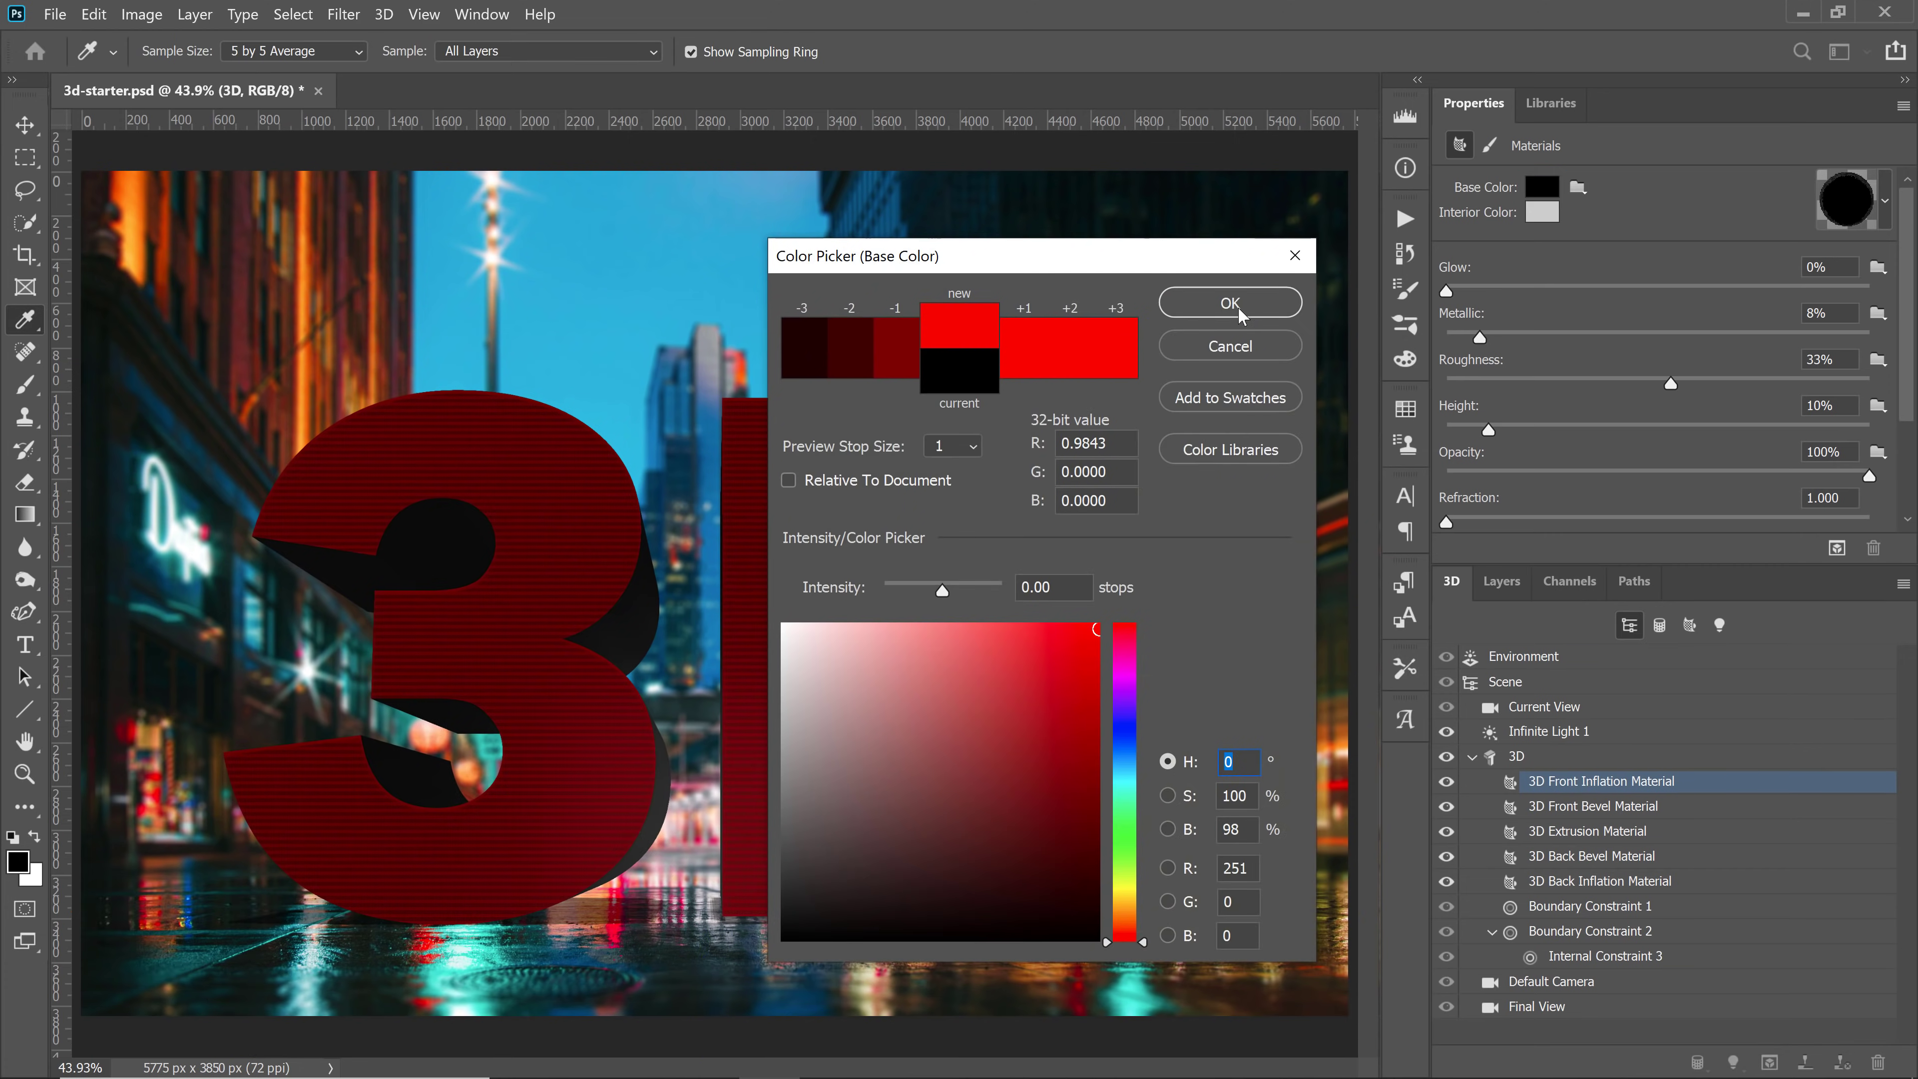
click(1237, 306)
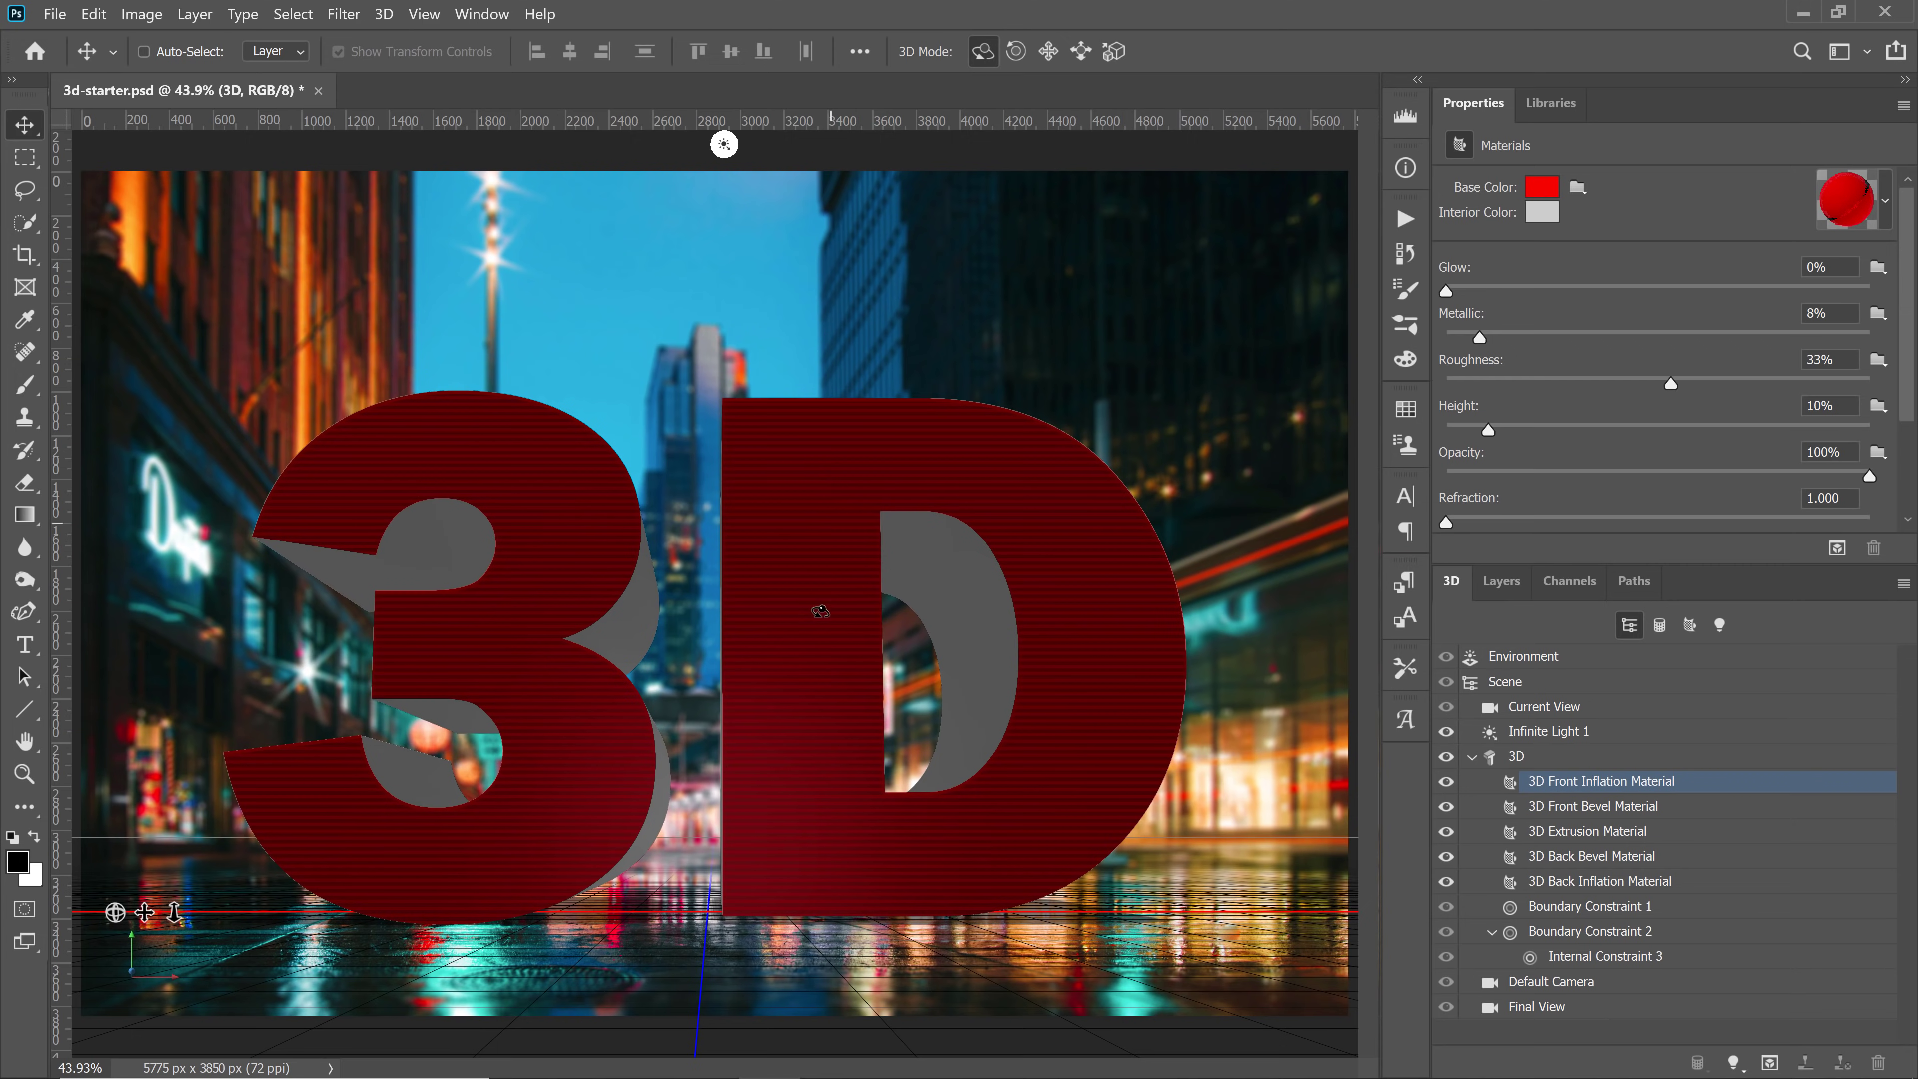
Set the base color of the 3D Extrusion Material to yellow, RGB 228, 255, 0
click(1635, 831)
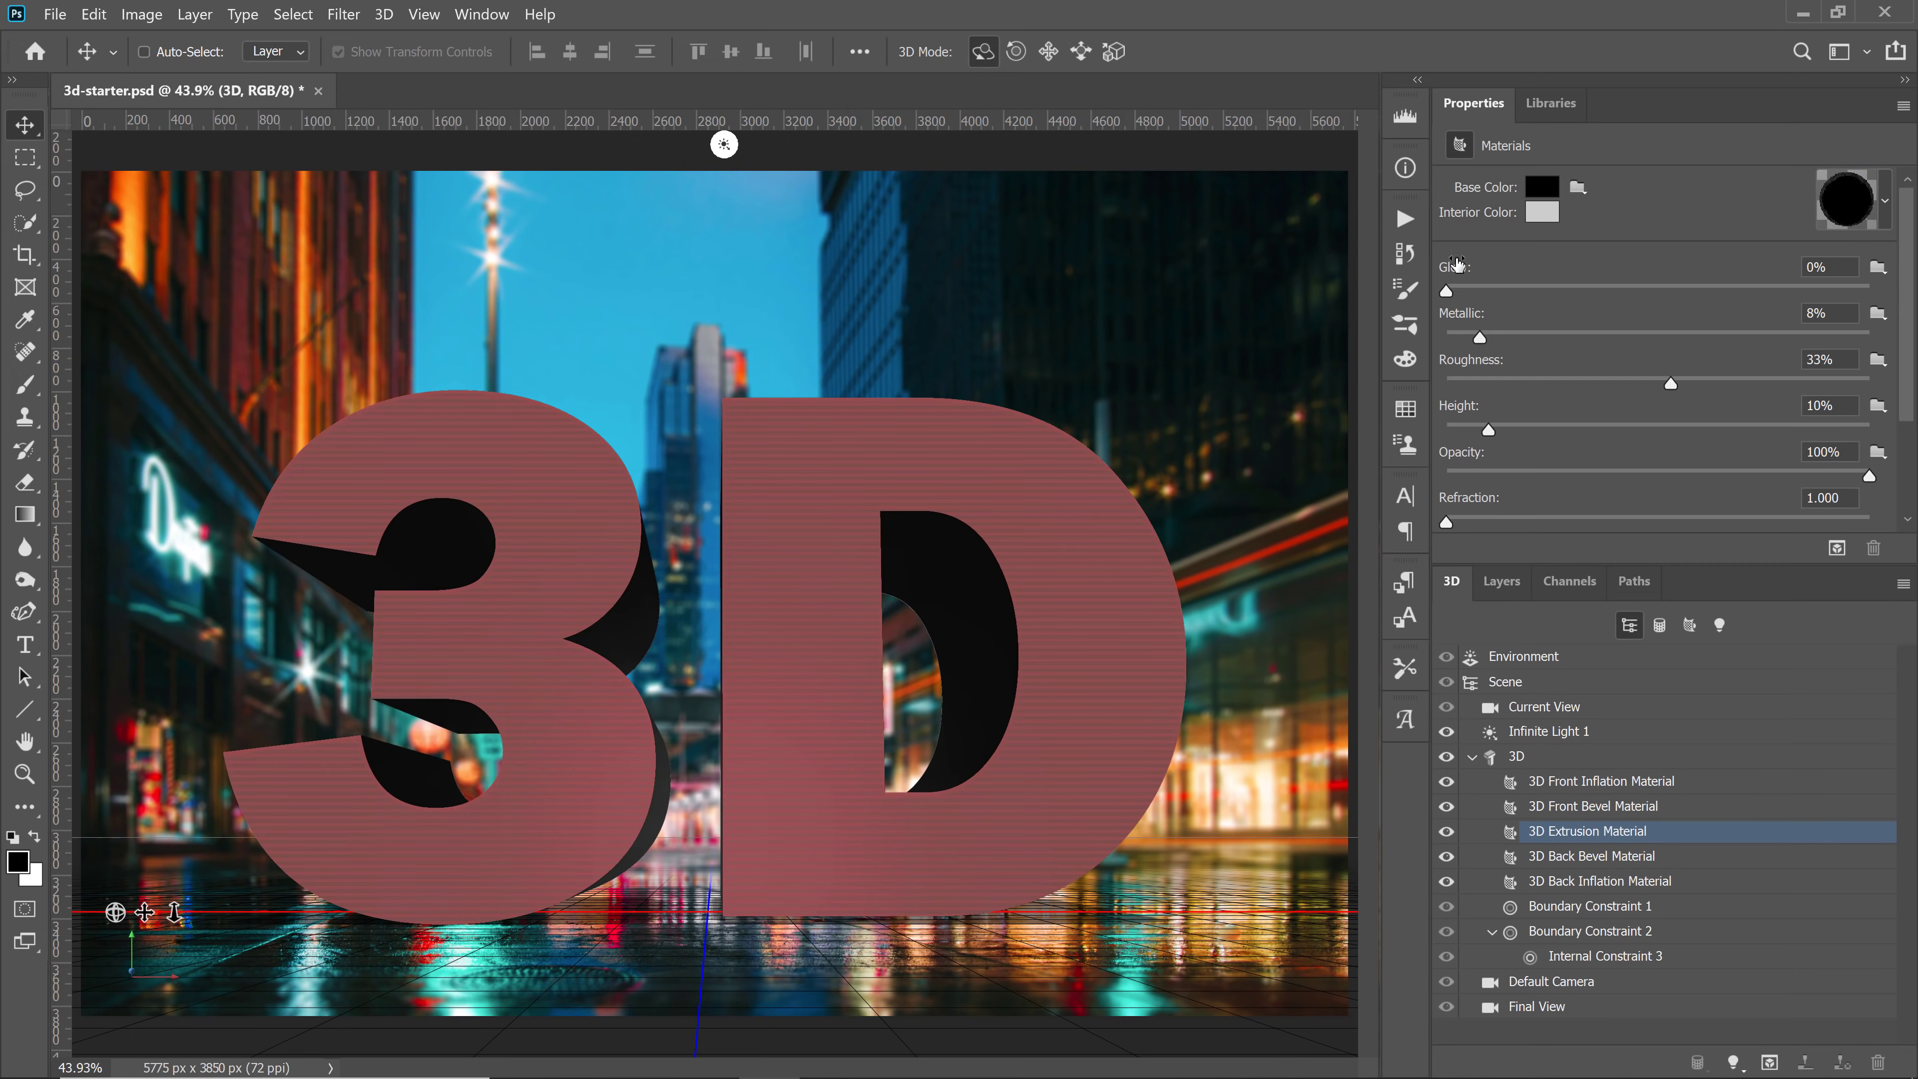
click(1539, 187)
click(1124, 884)
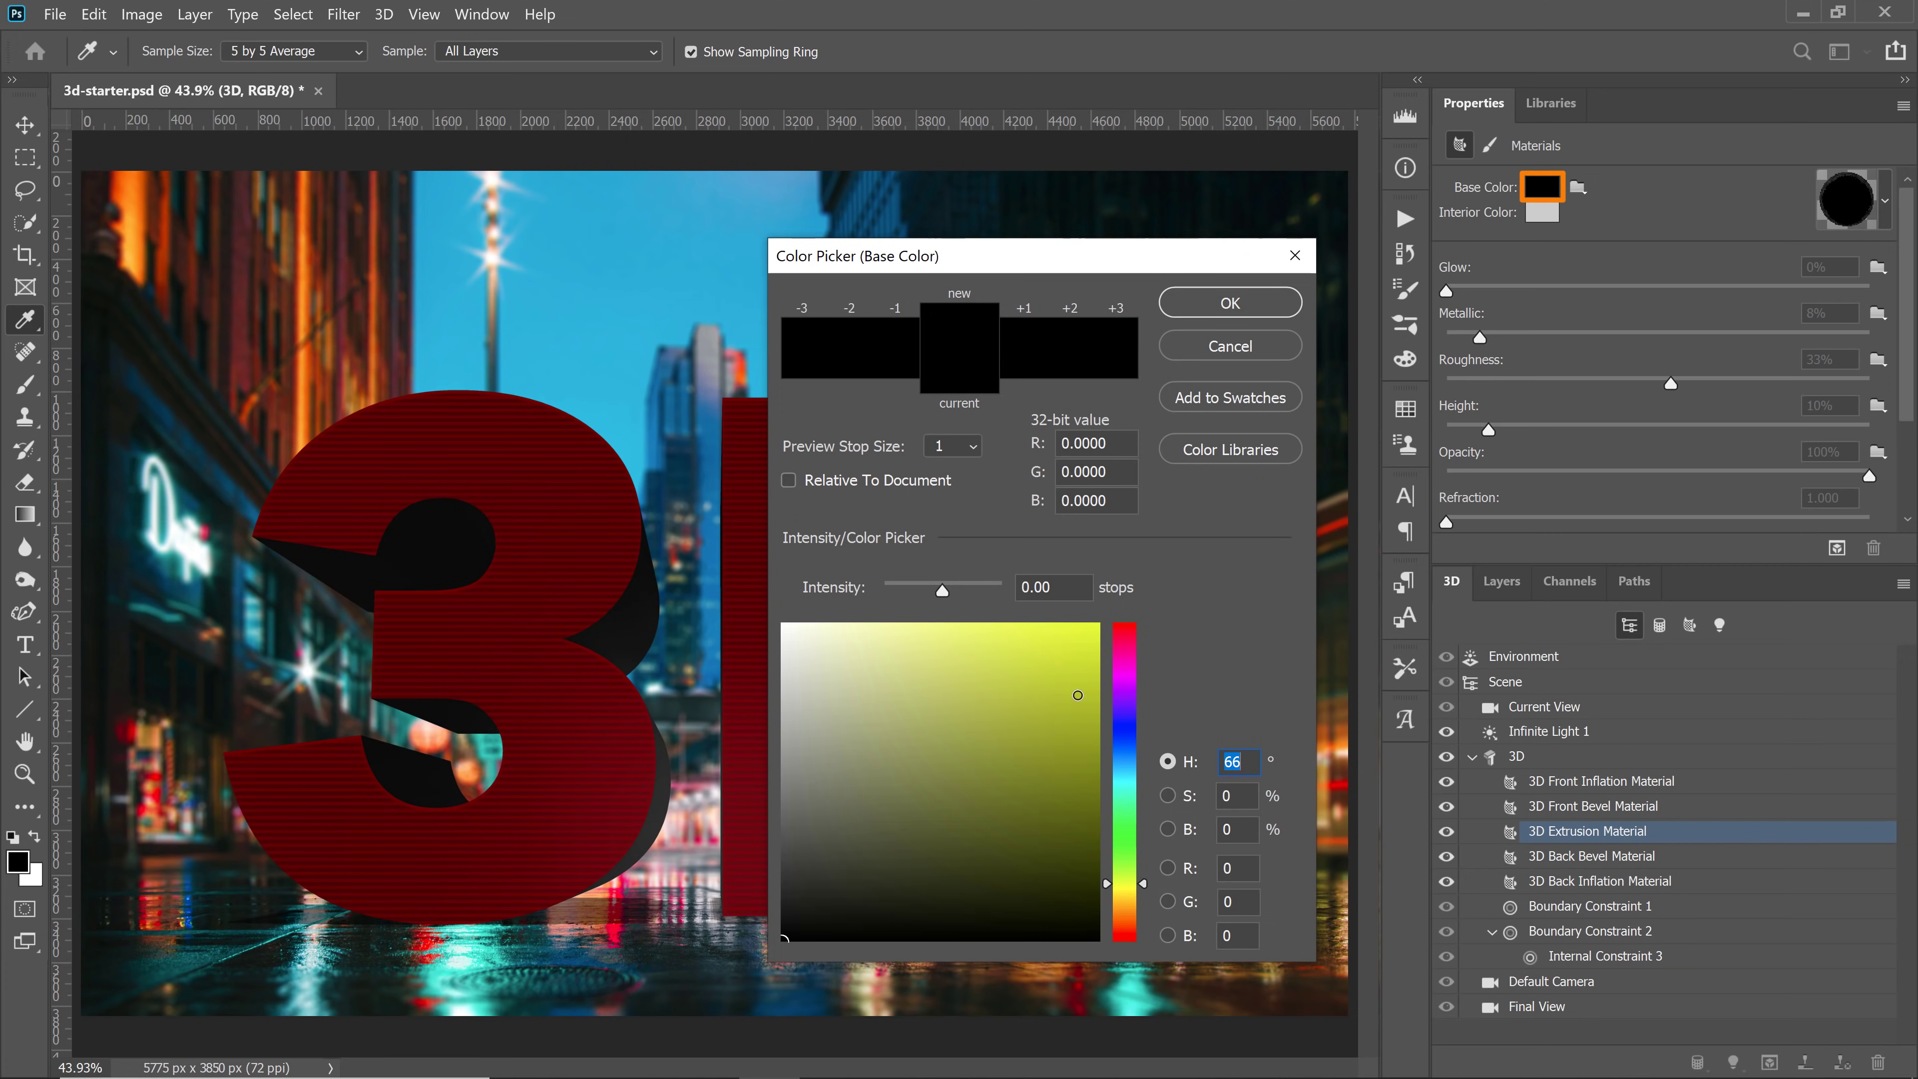
drag(1077, 695, 1099, 624)
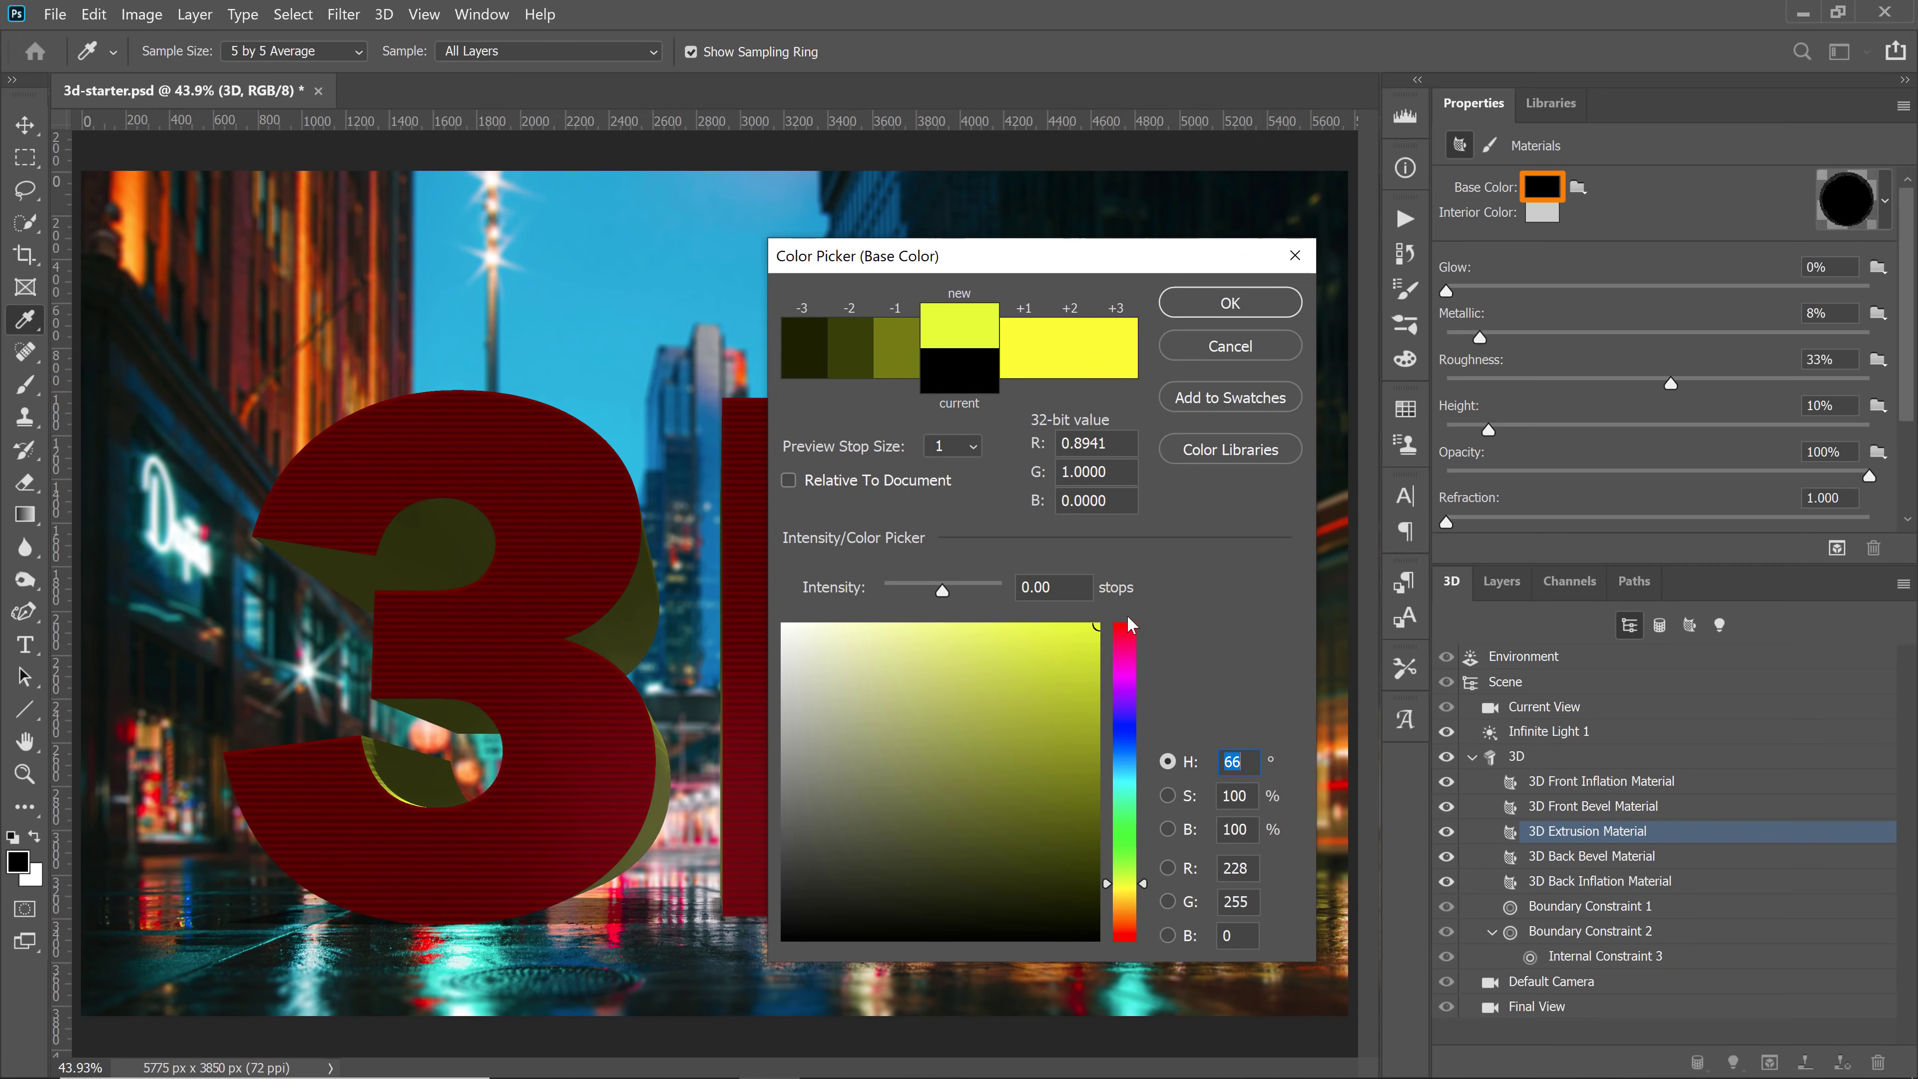
click(1221, 304)
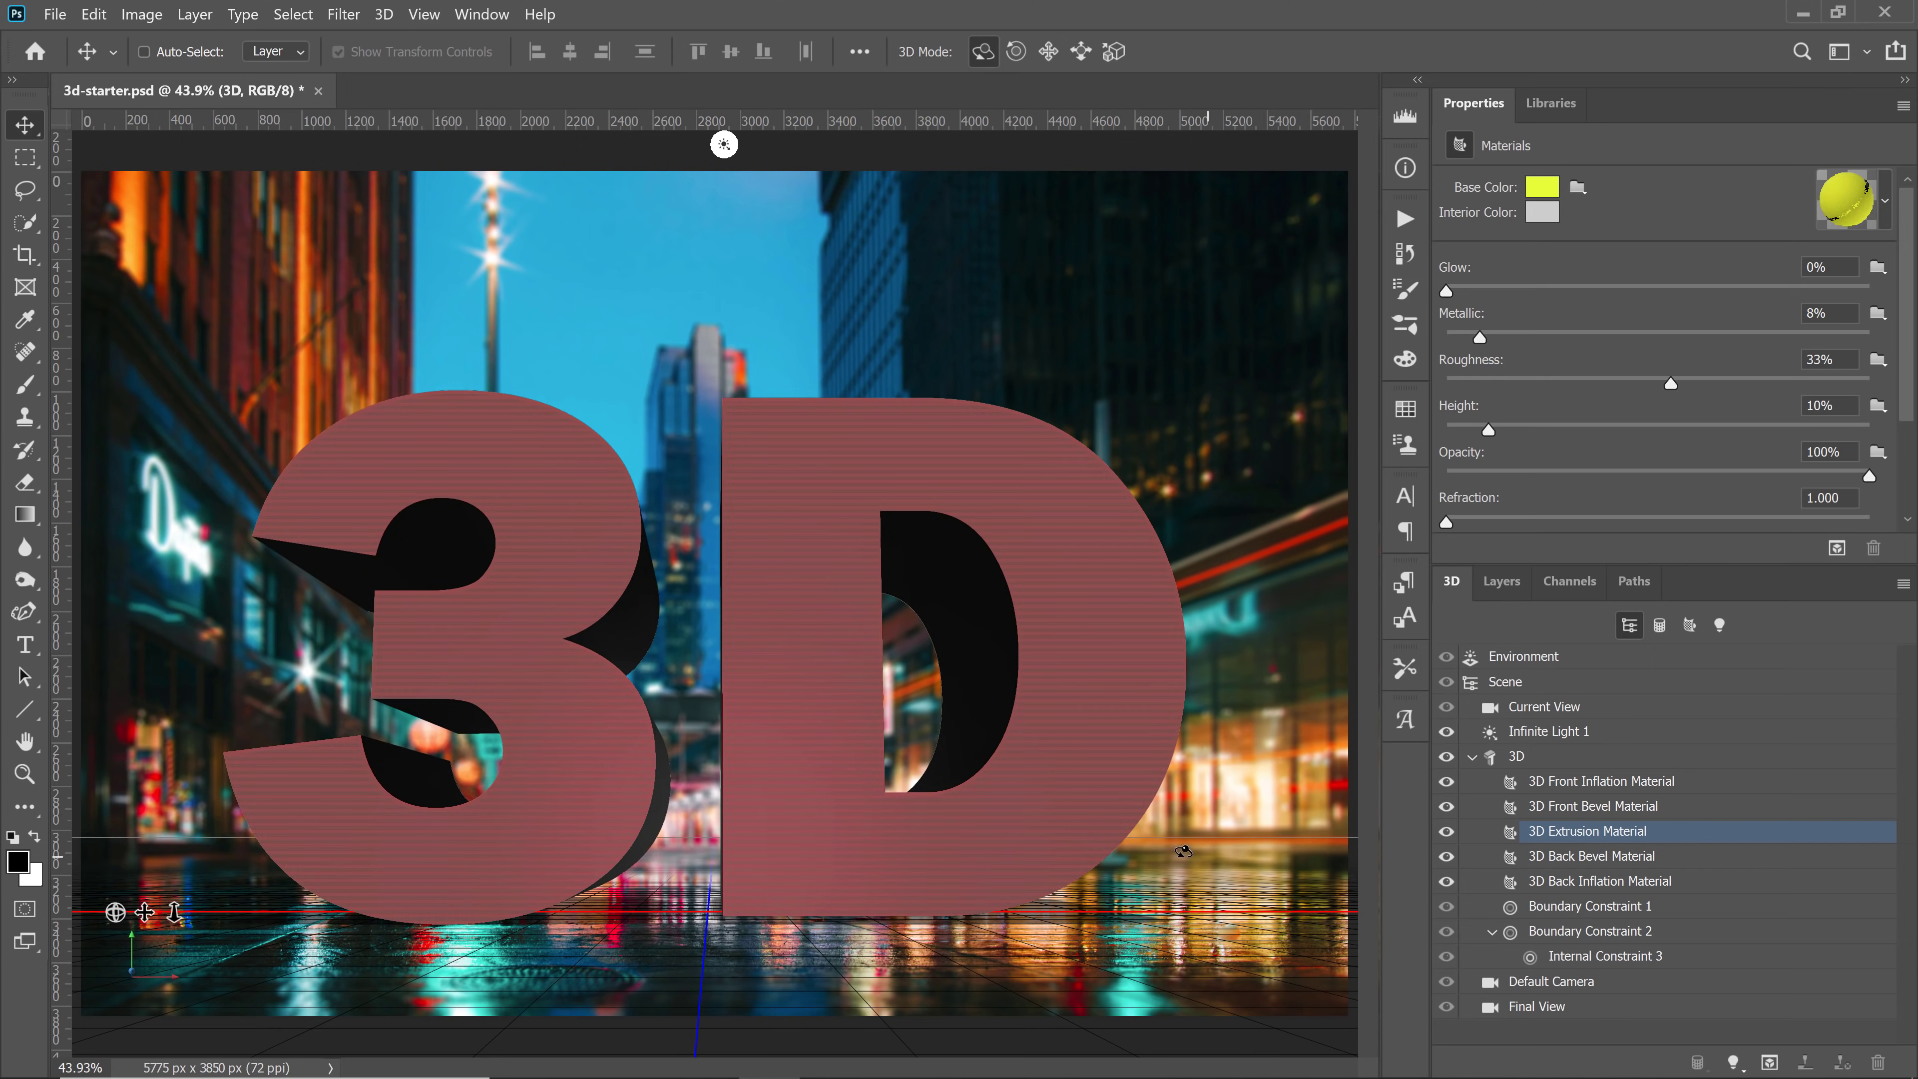
click(980, 638)
Select all five materials of the 3D text together and set their base color to dark gray, RGB 30, 30, 30
click(1578, 782)
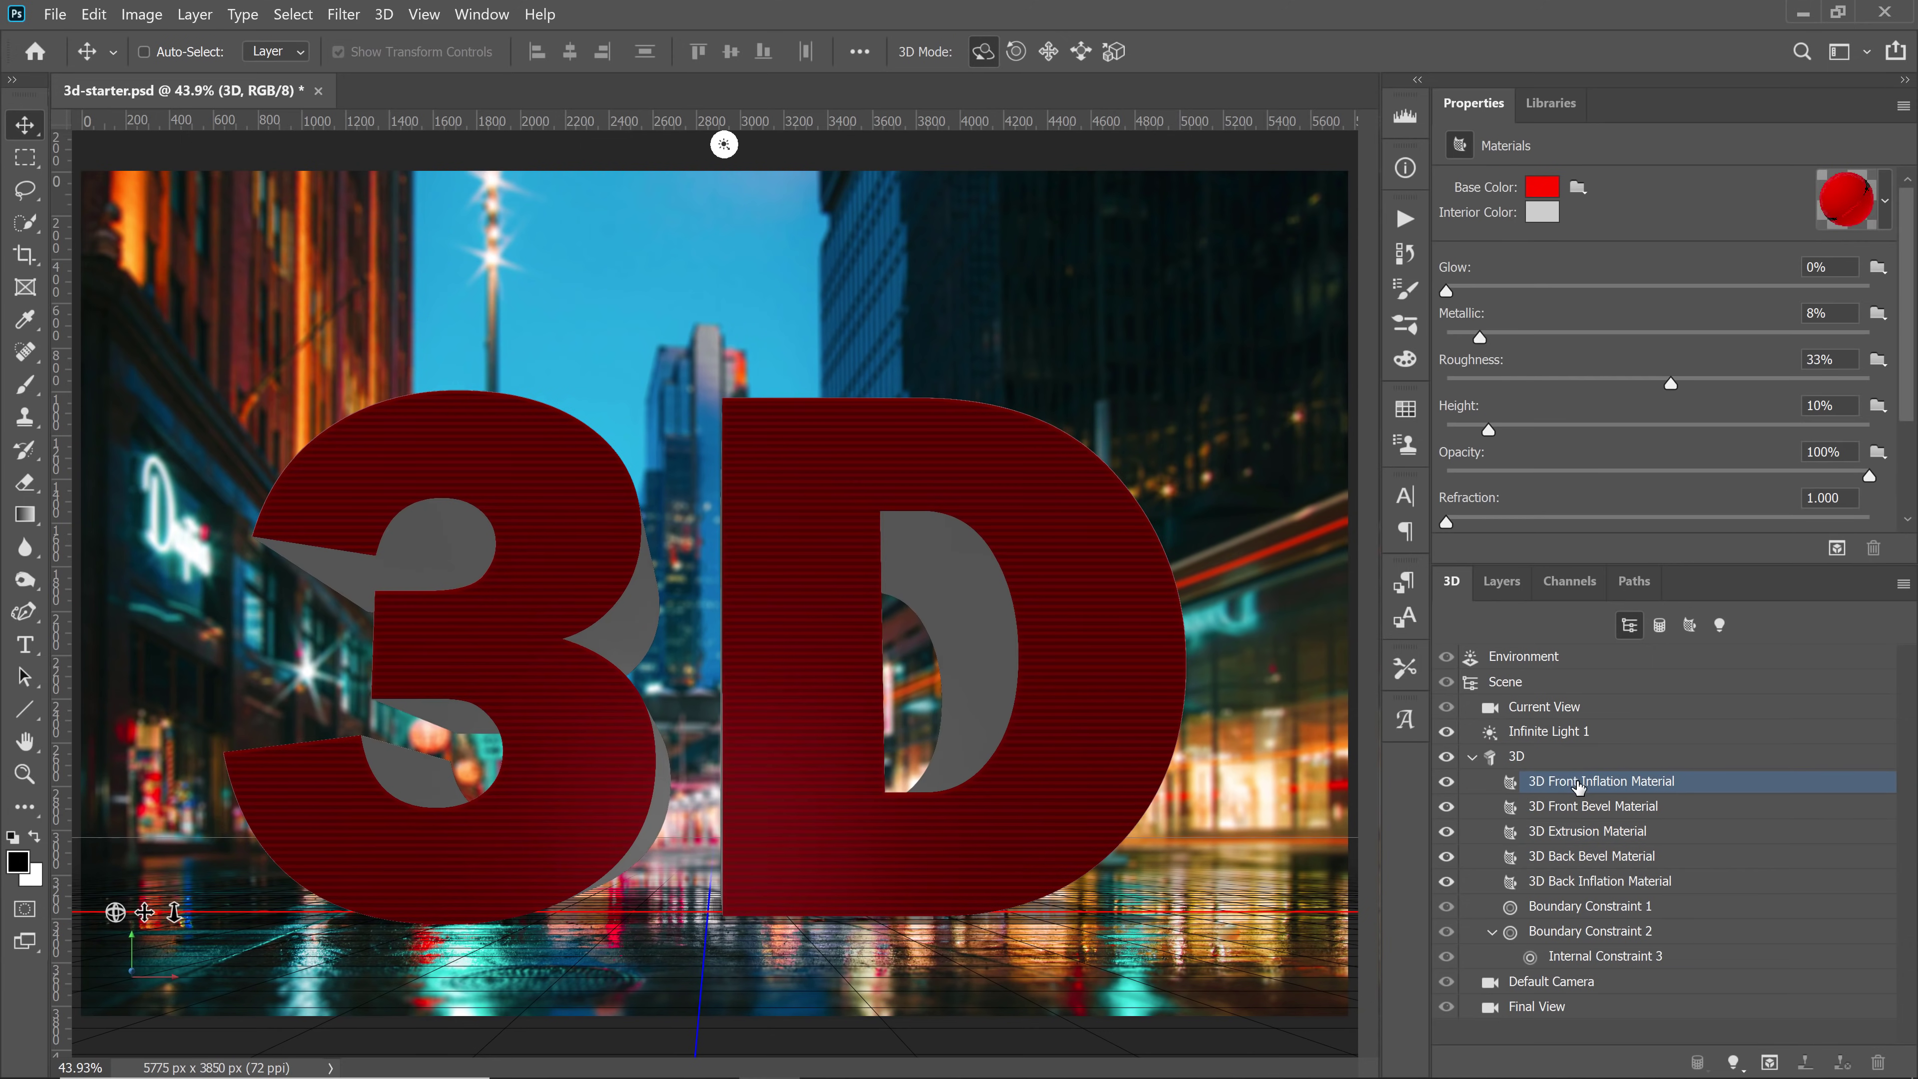
key(shift)
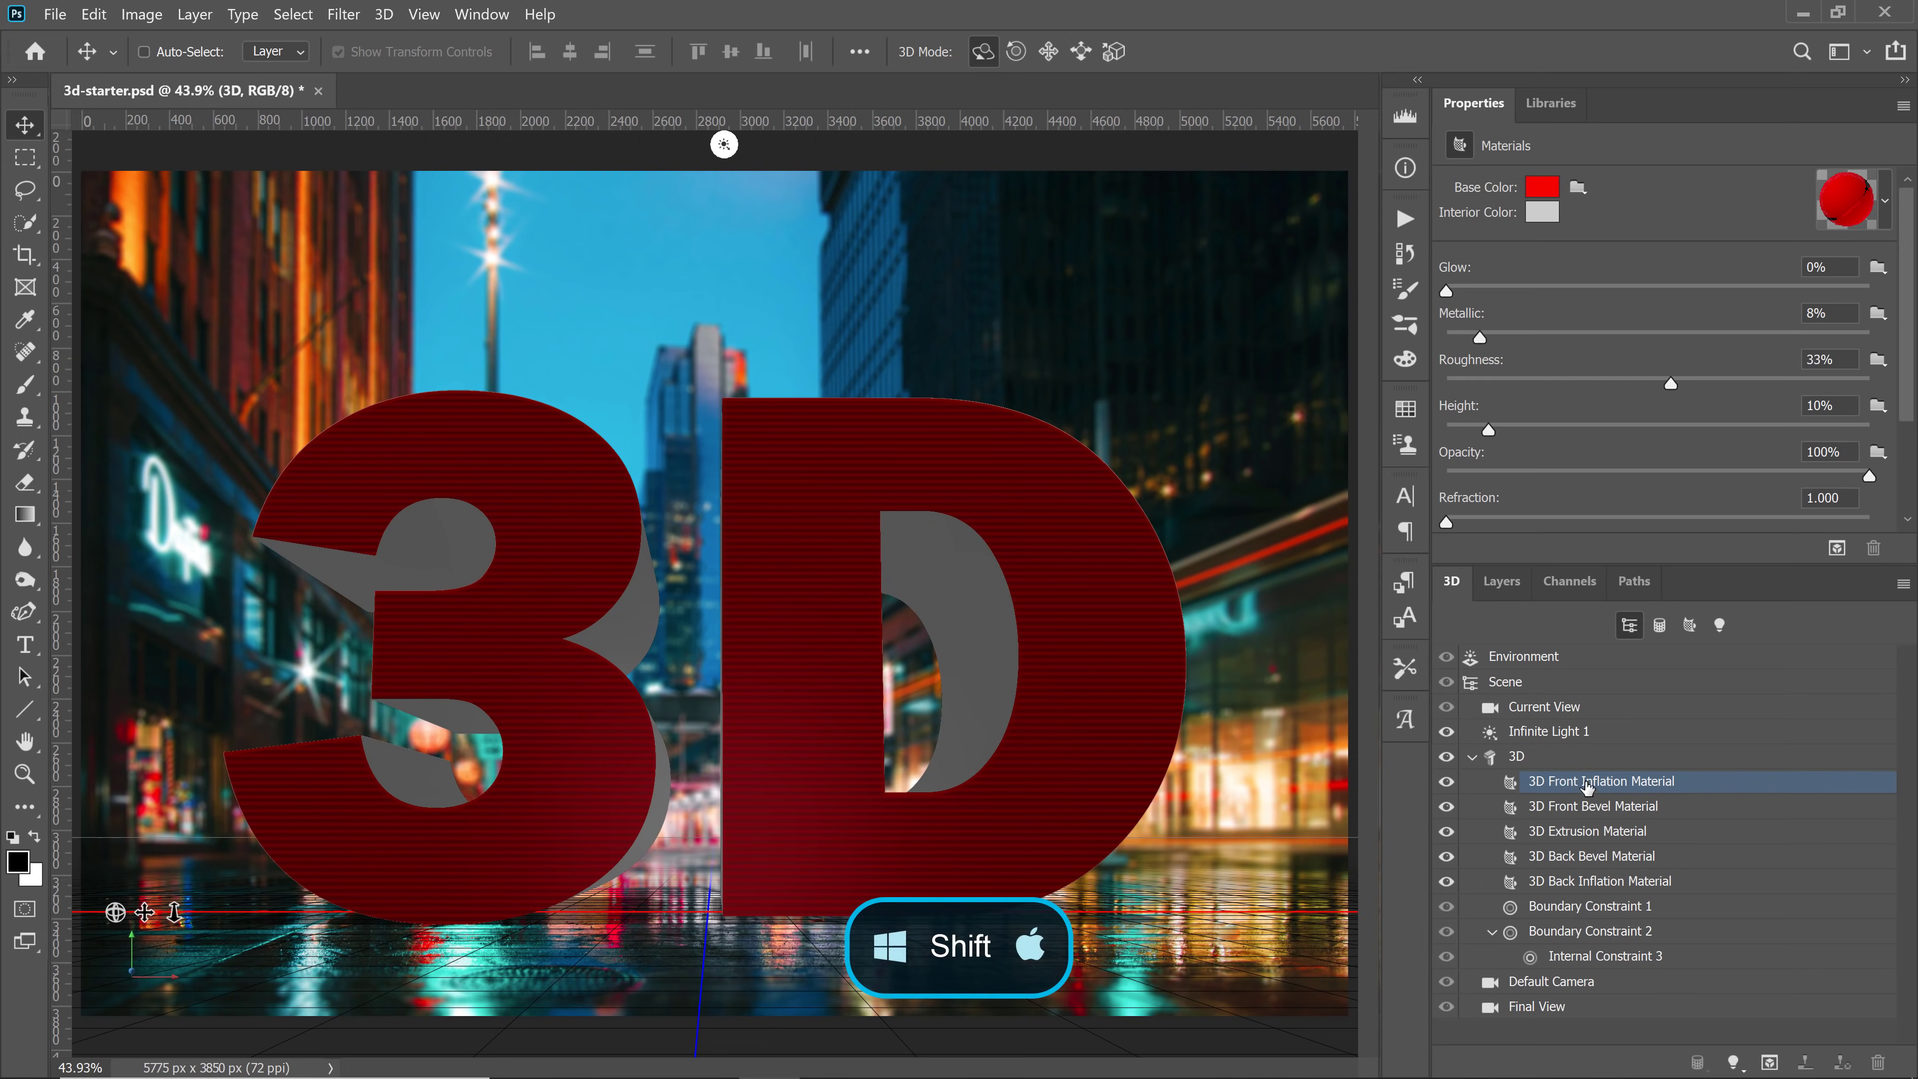
shift+click(1590, 882)
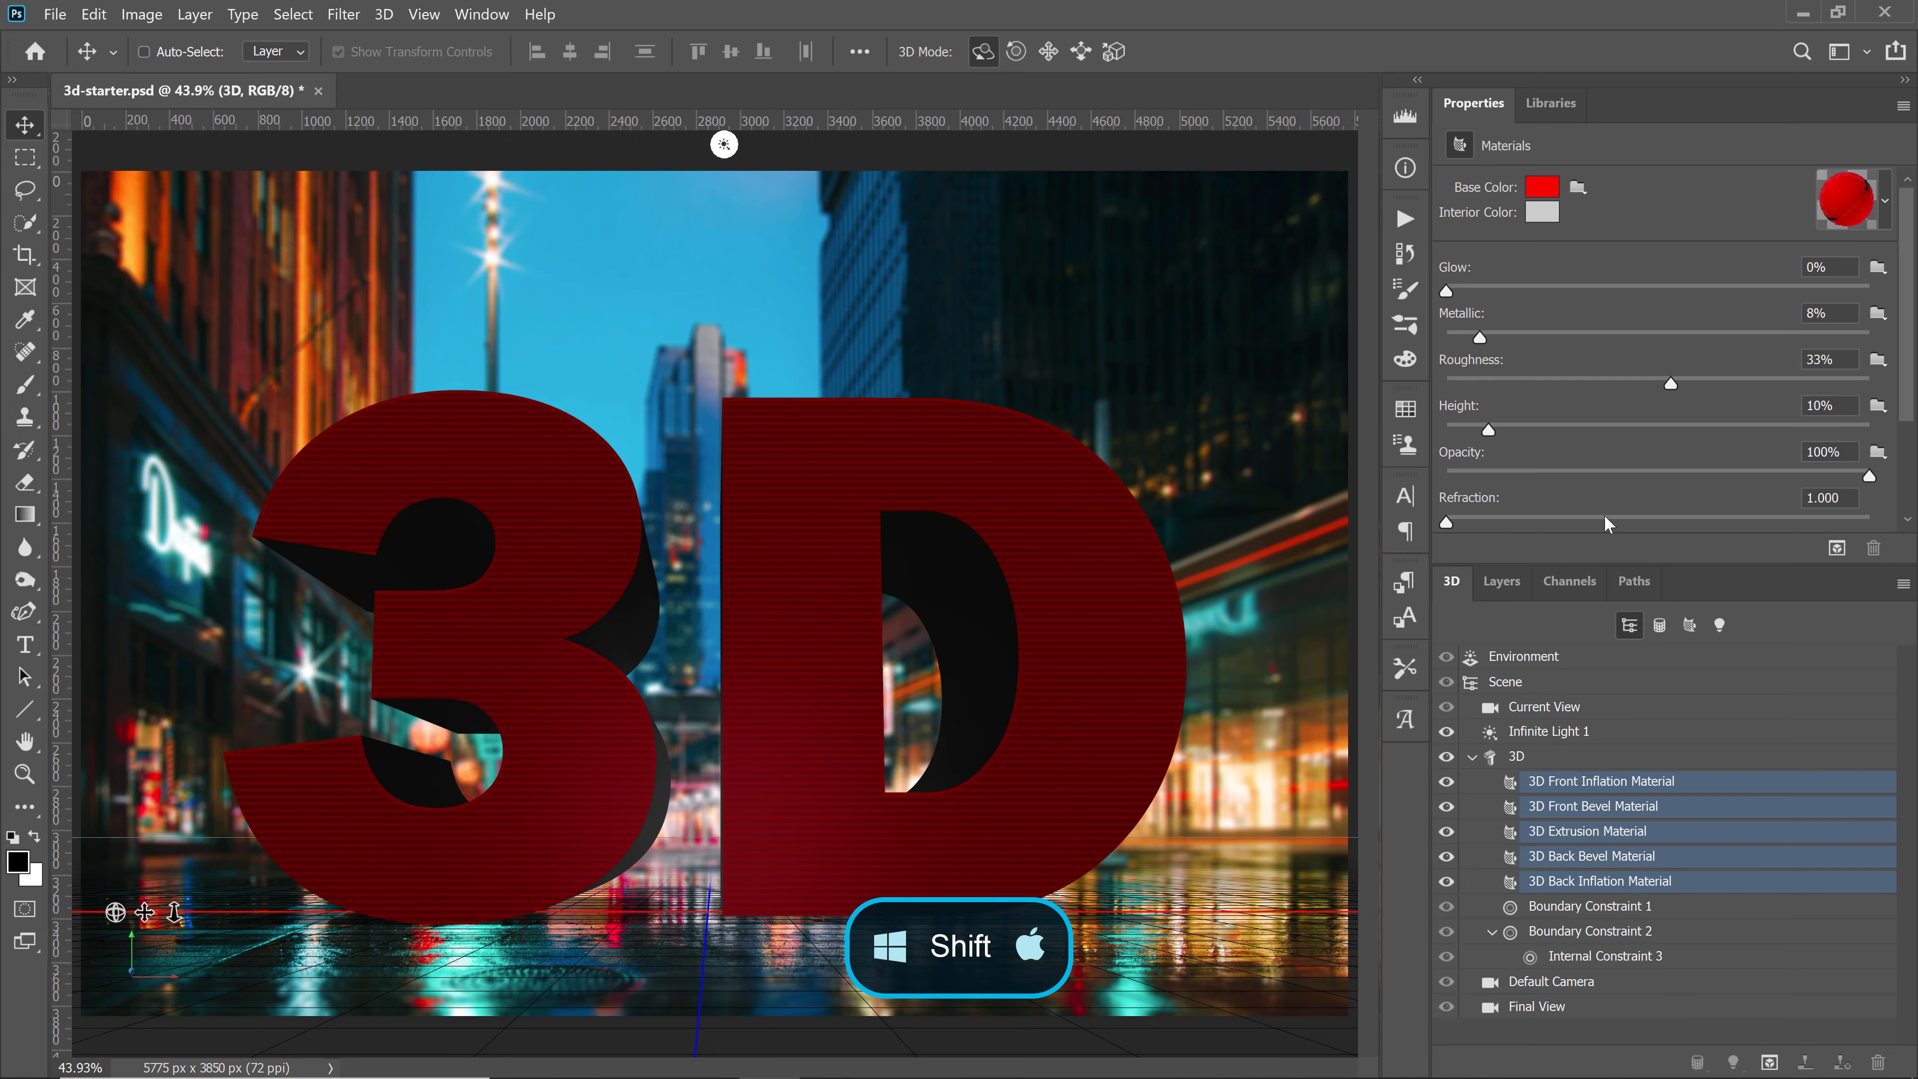
click(1542, 187)
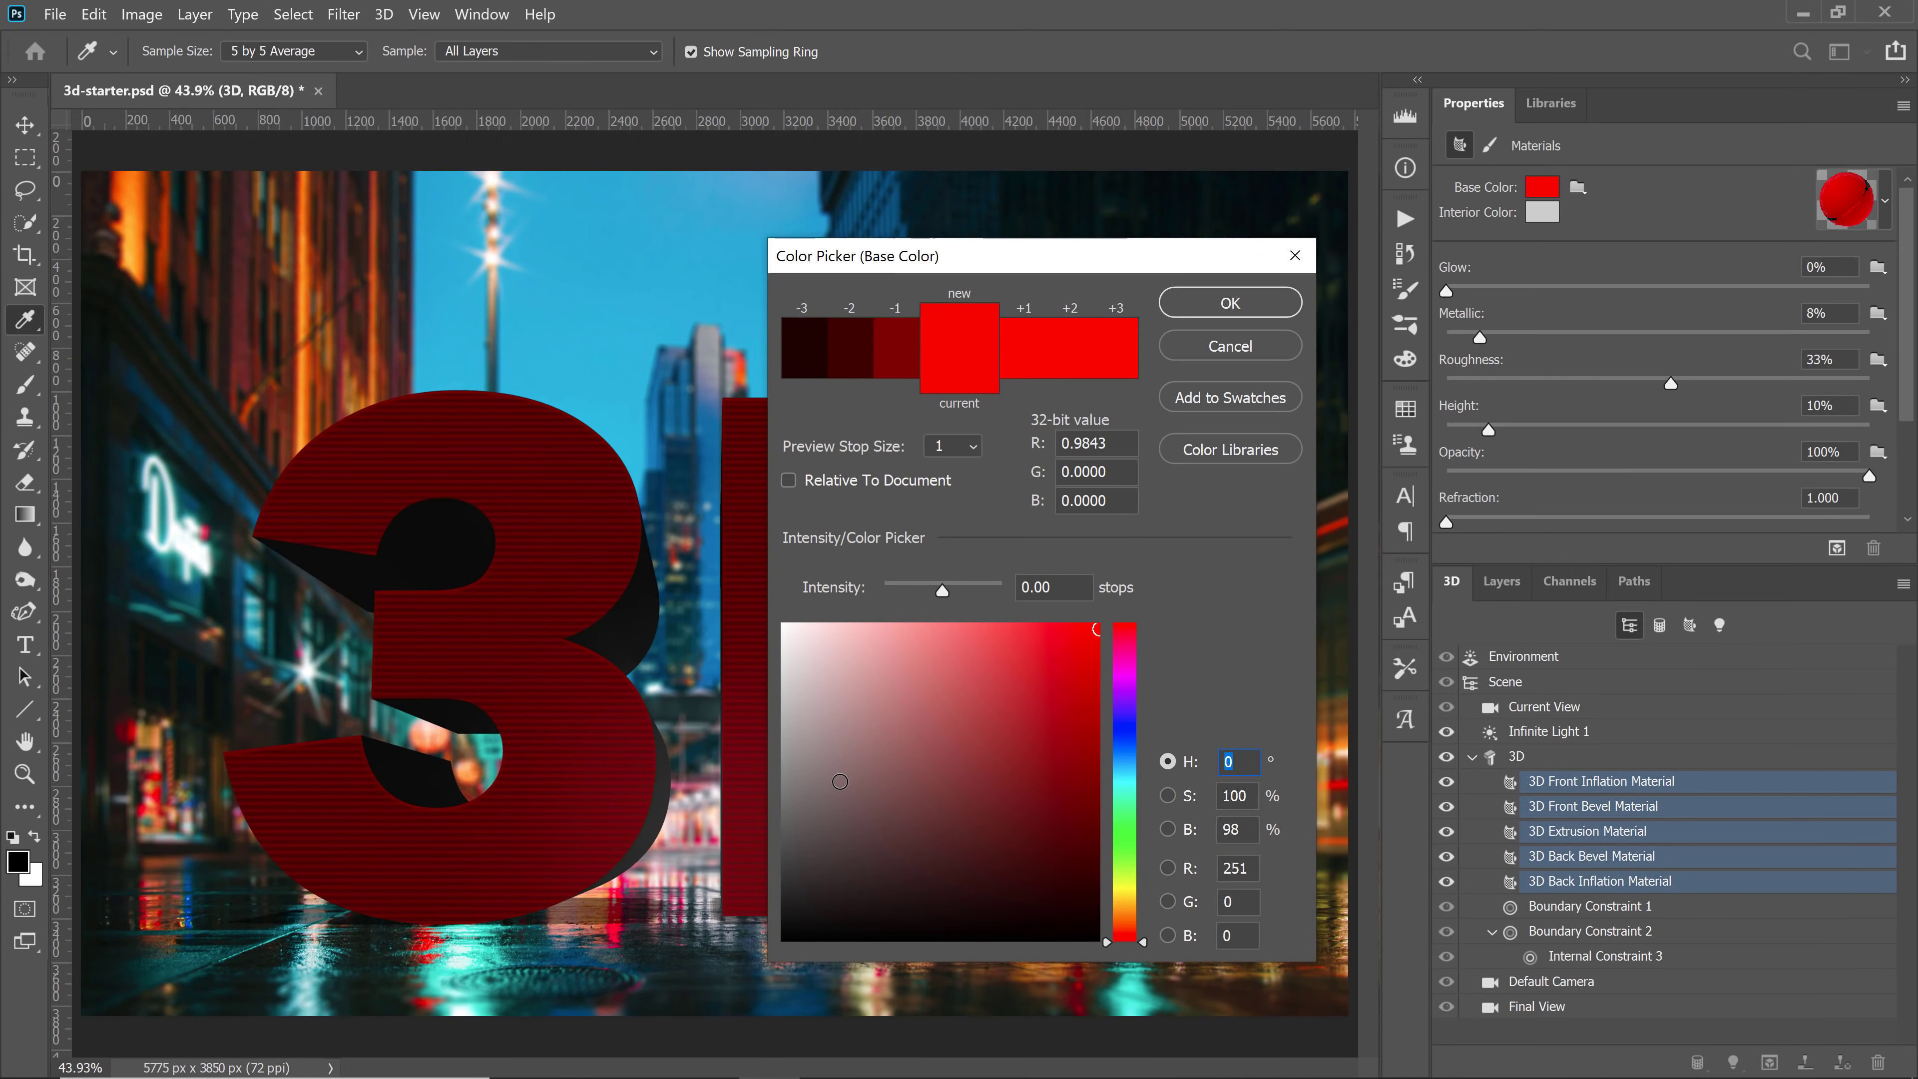
drag(838, 782, 783, 786)
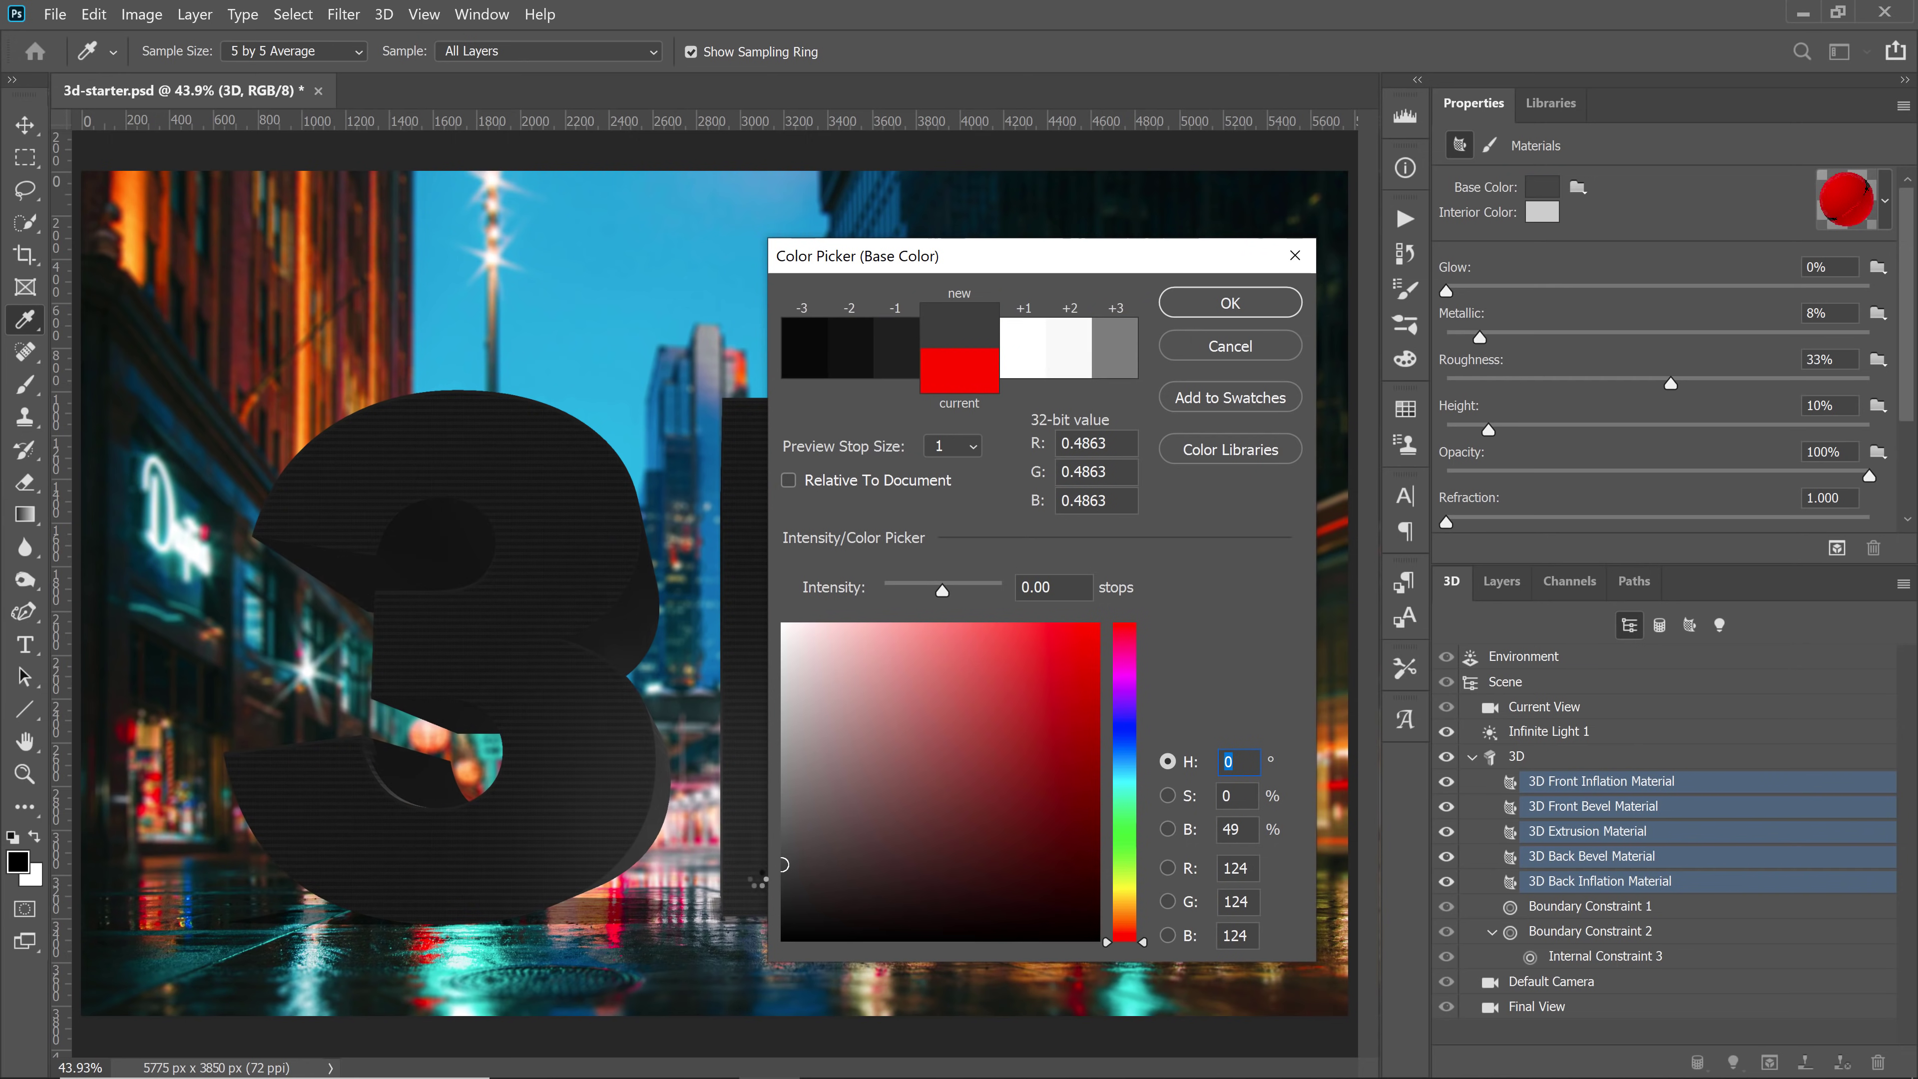
drag(753, 898, 749, 902)
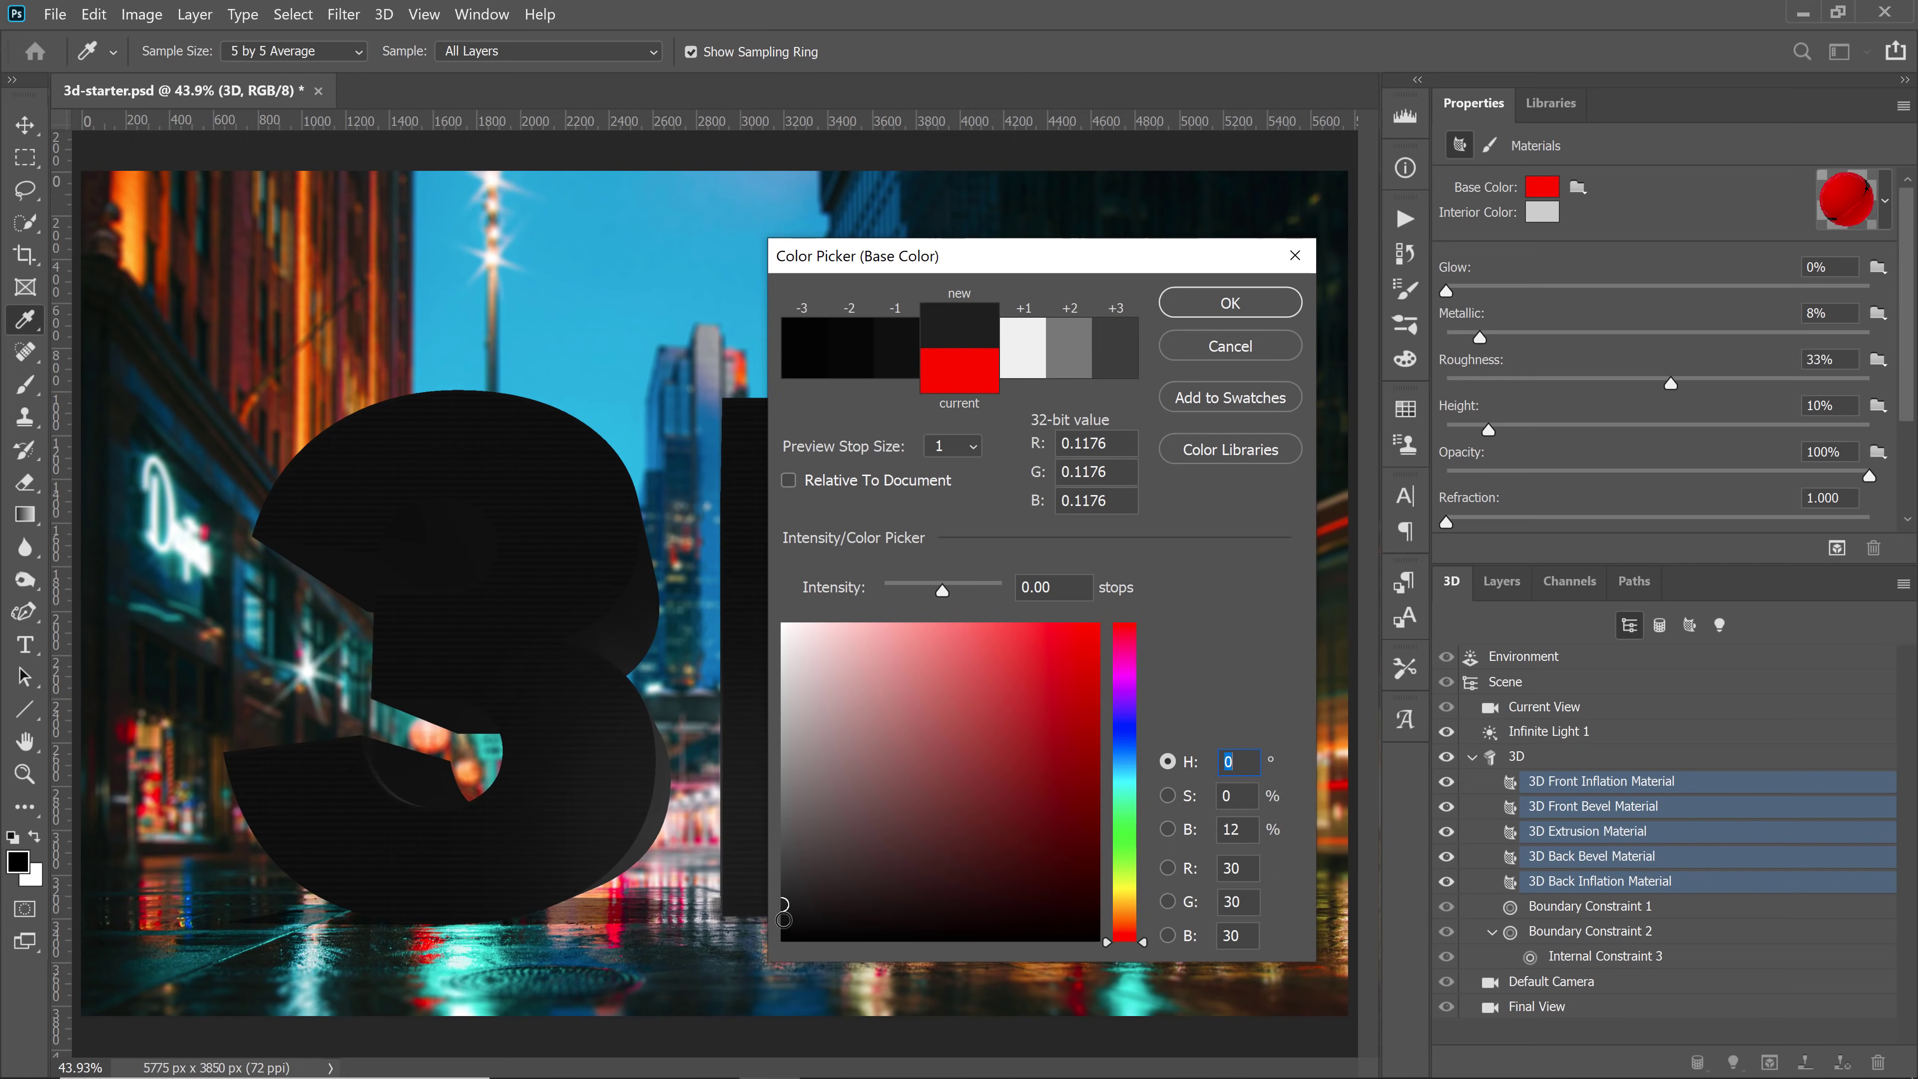
click(1230, 303)
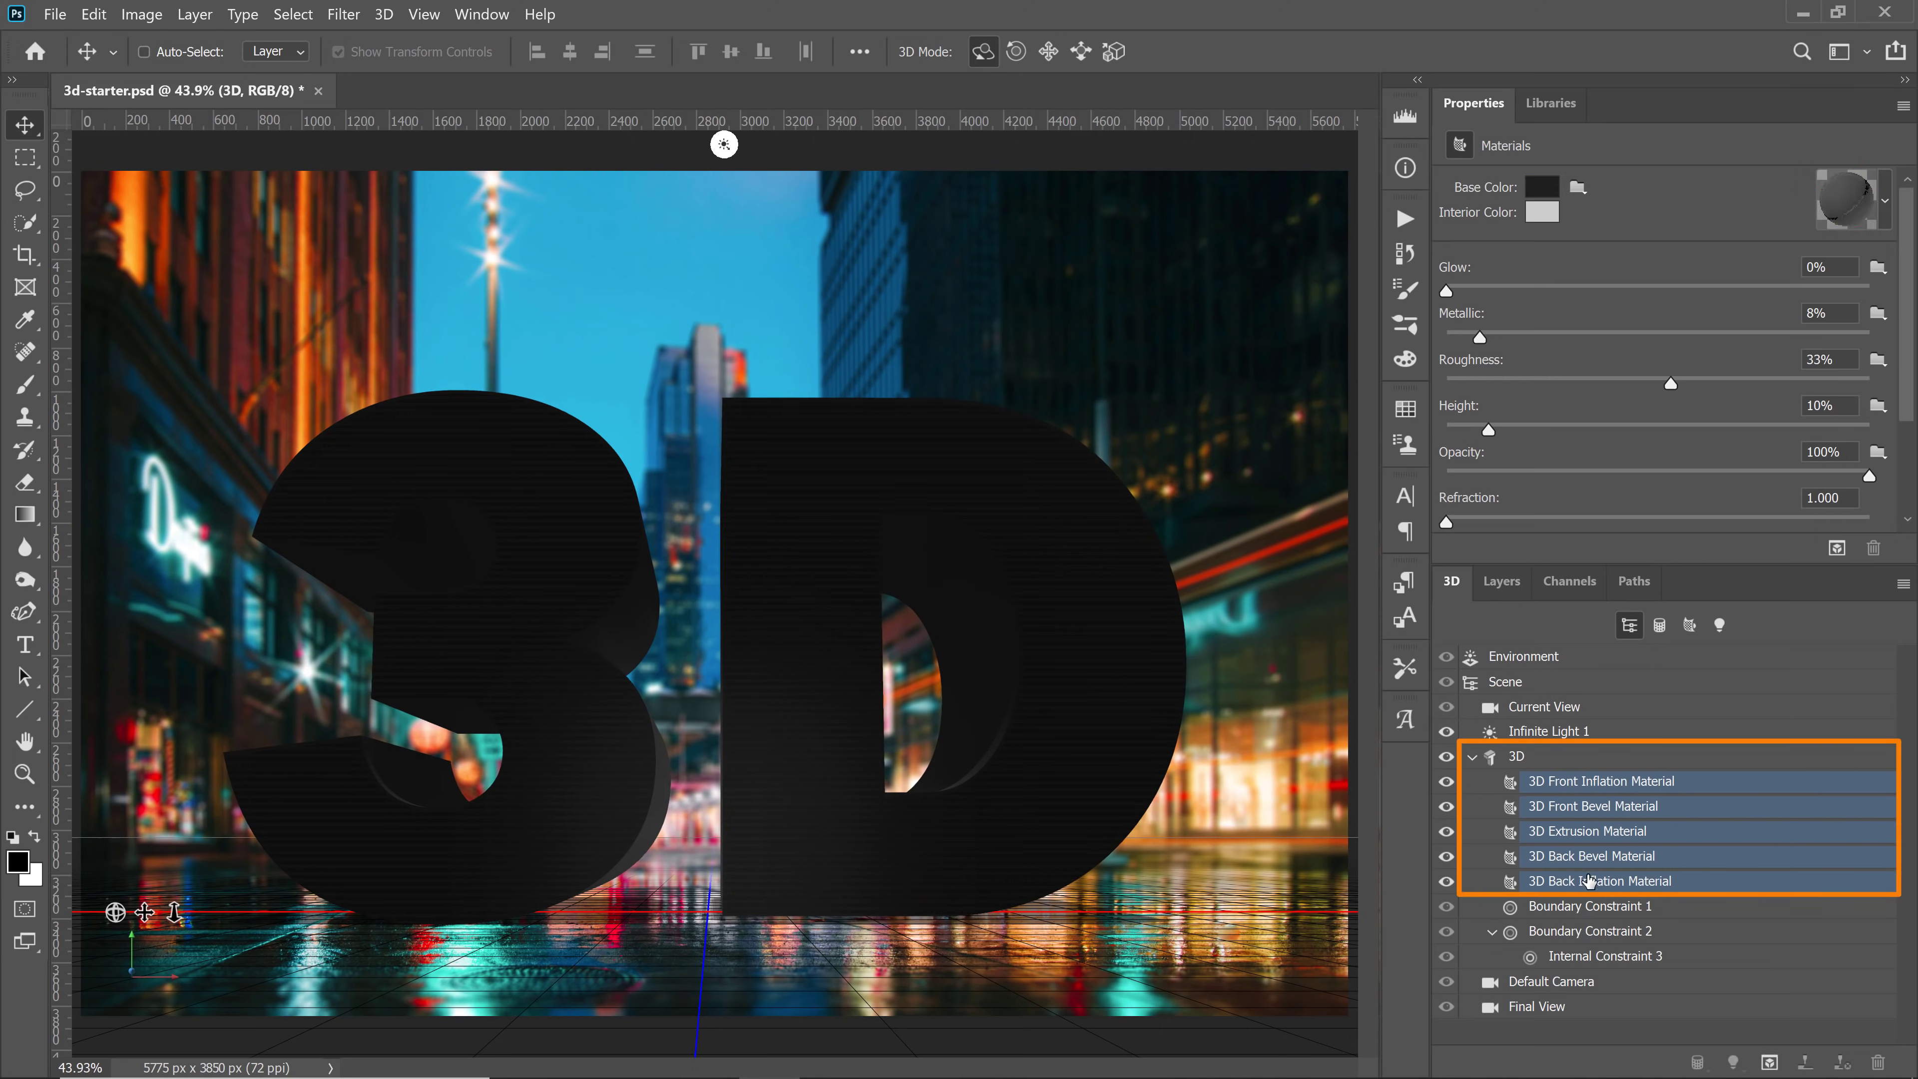
Collapse the 3D mesh's material list and apply the inflated shape preset from the middle of the second row to the mesh
click(1486, 758)
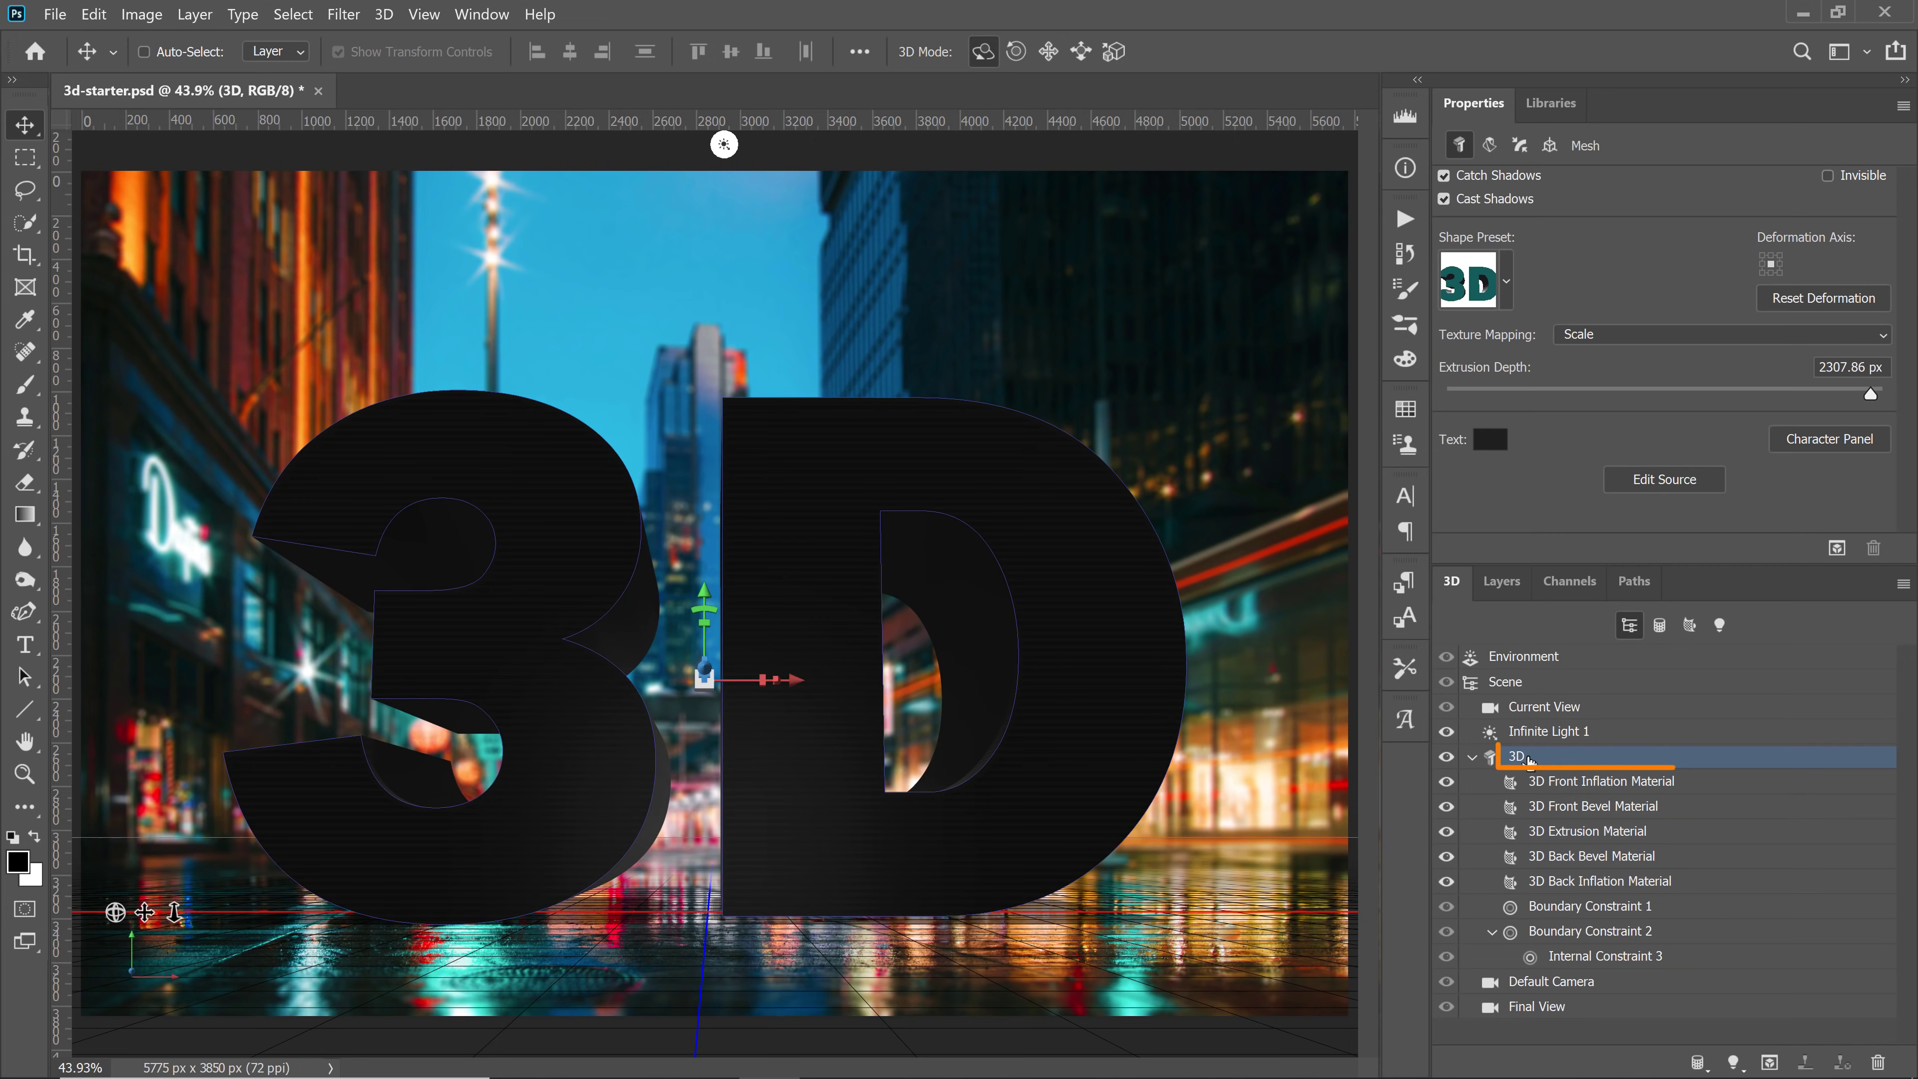
click(1473, 757)
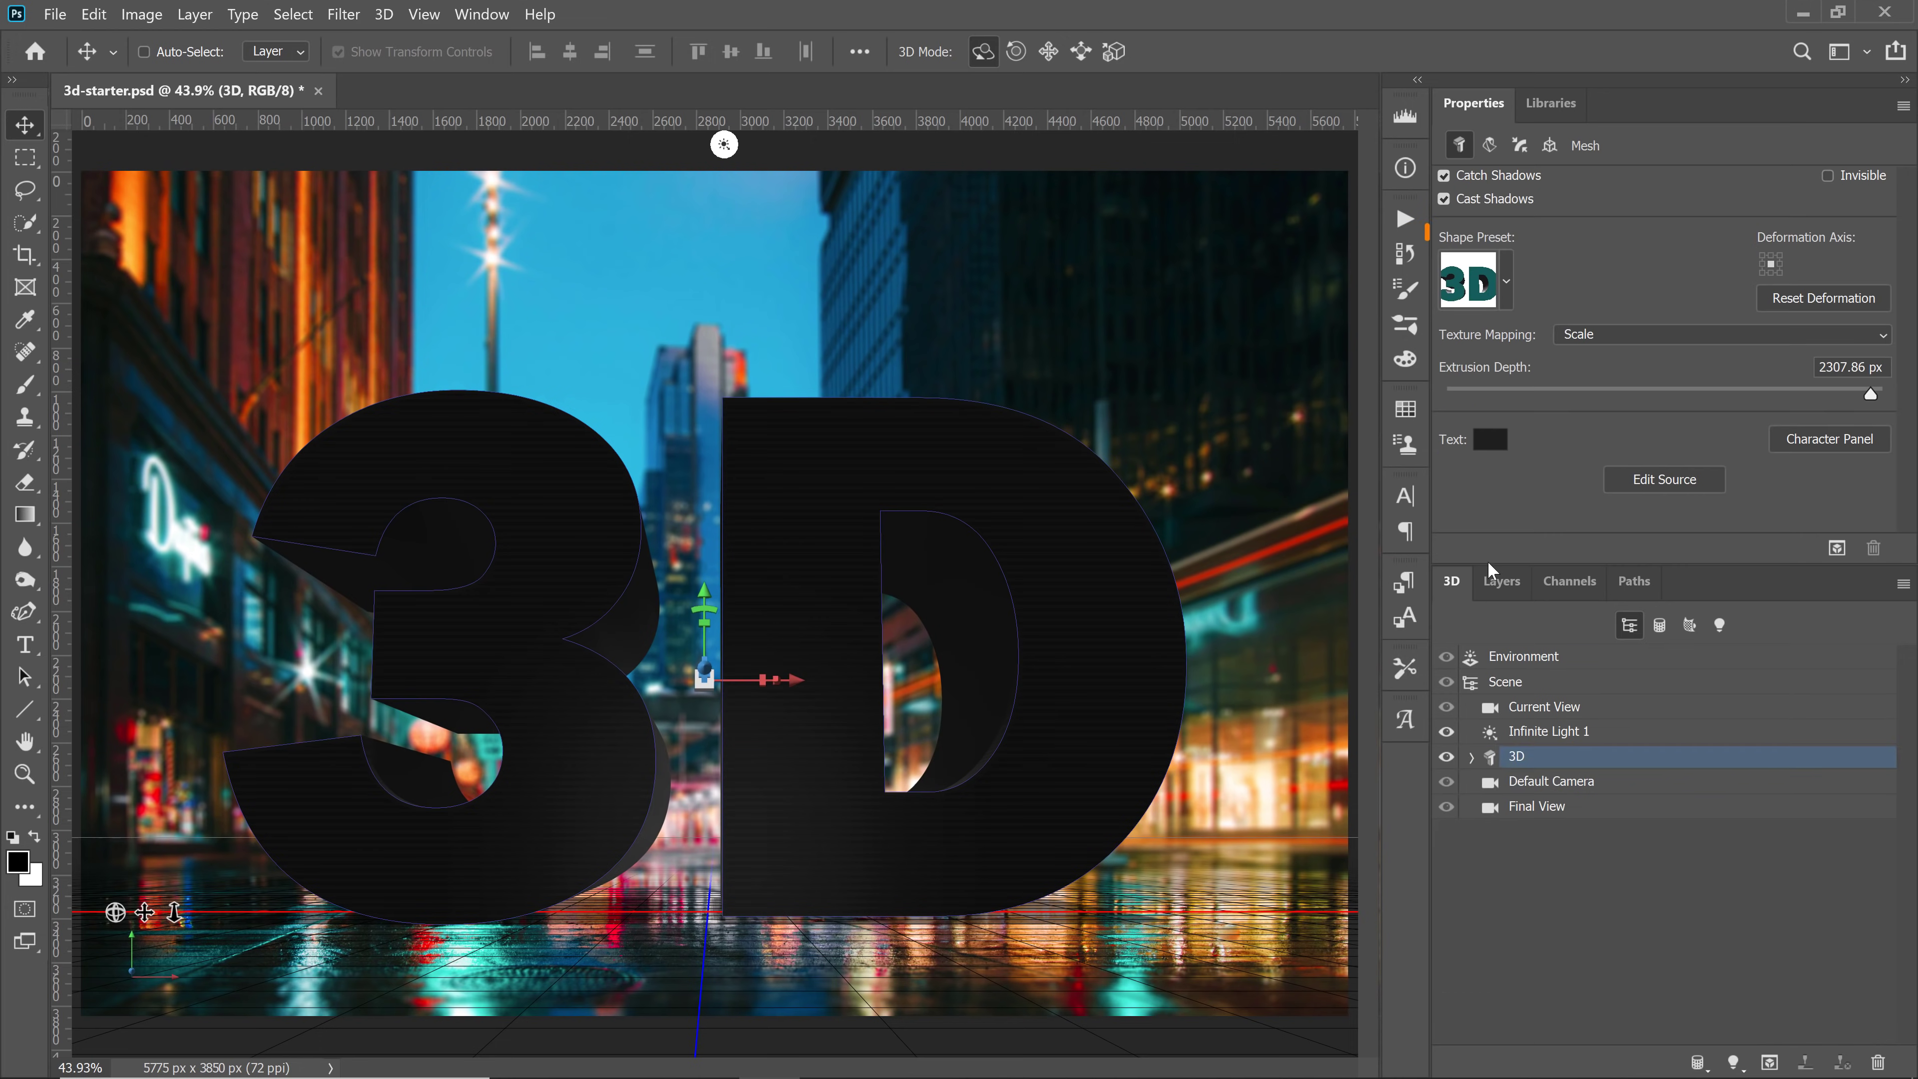
click(1507, 284)
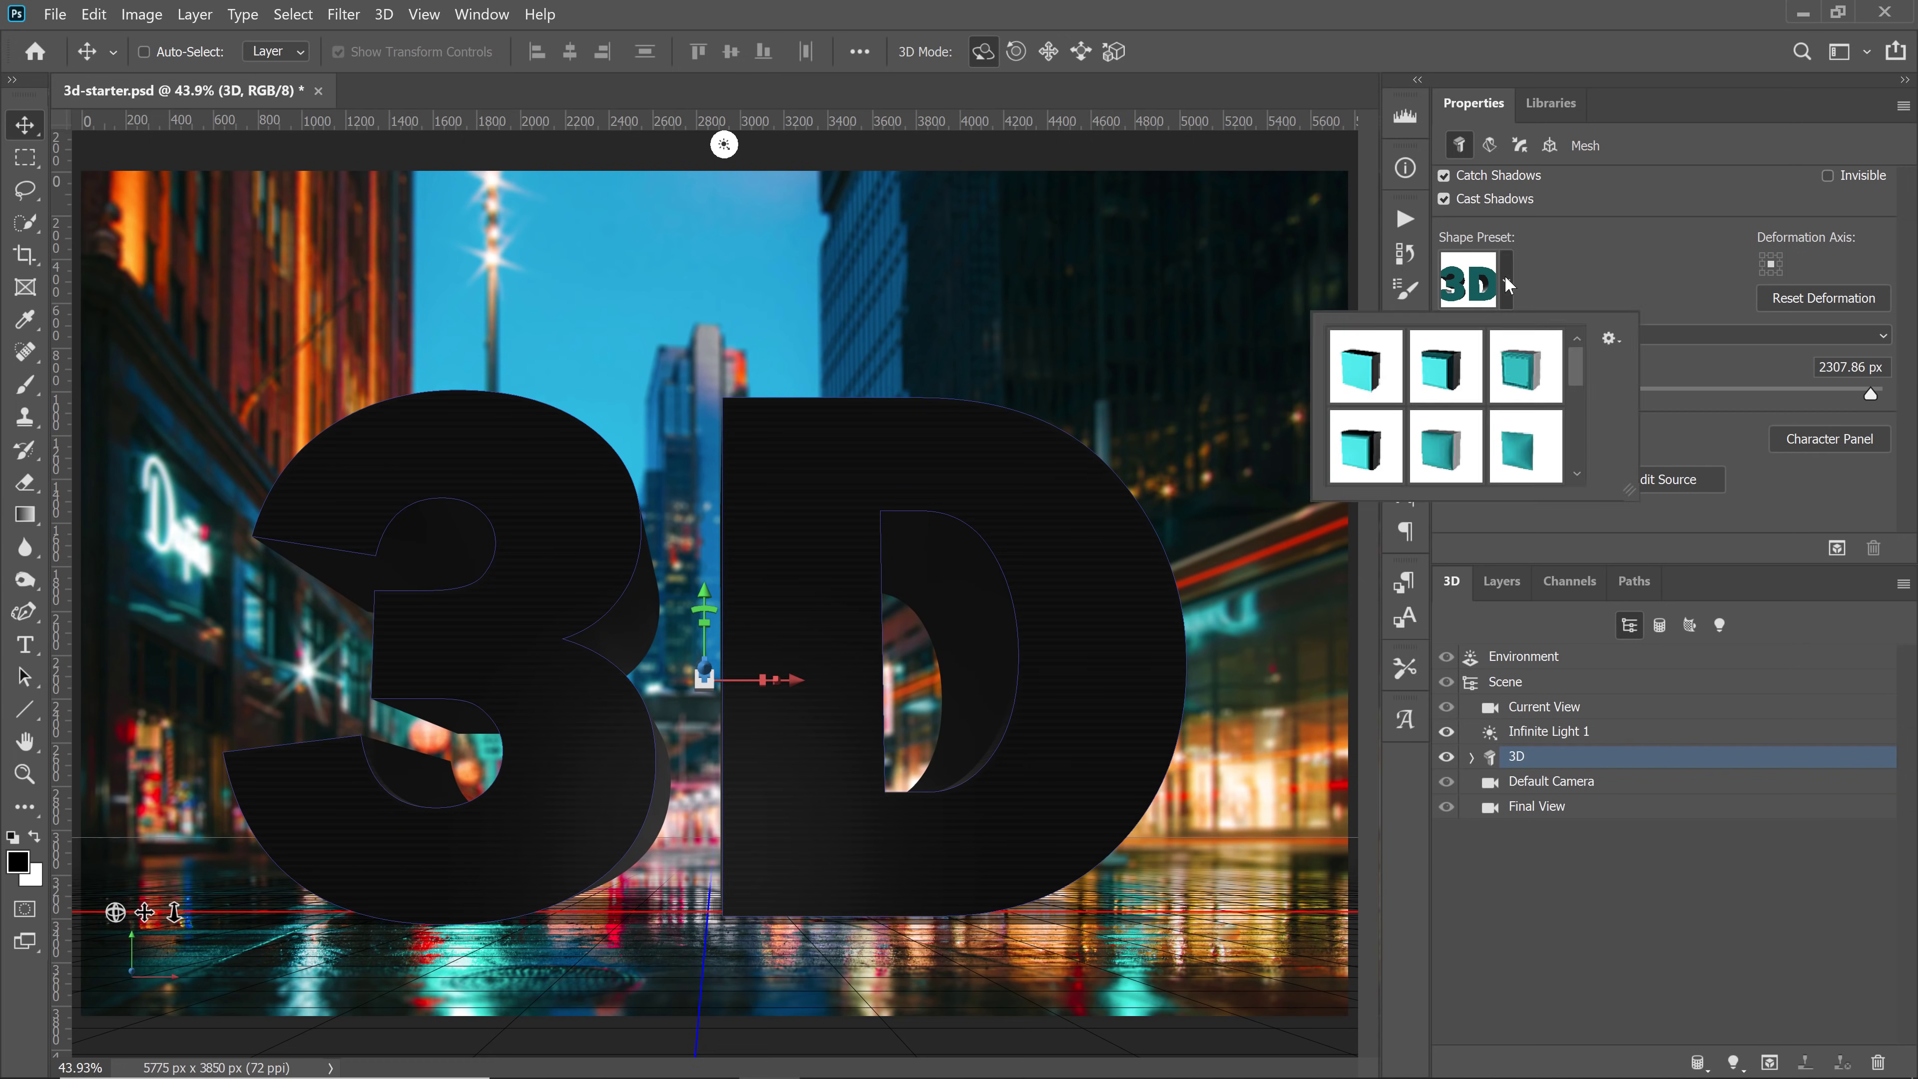
click(1452, 457)
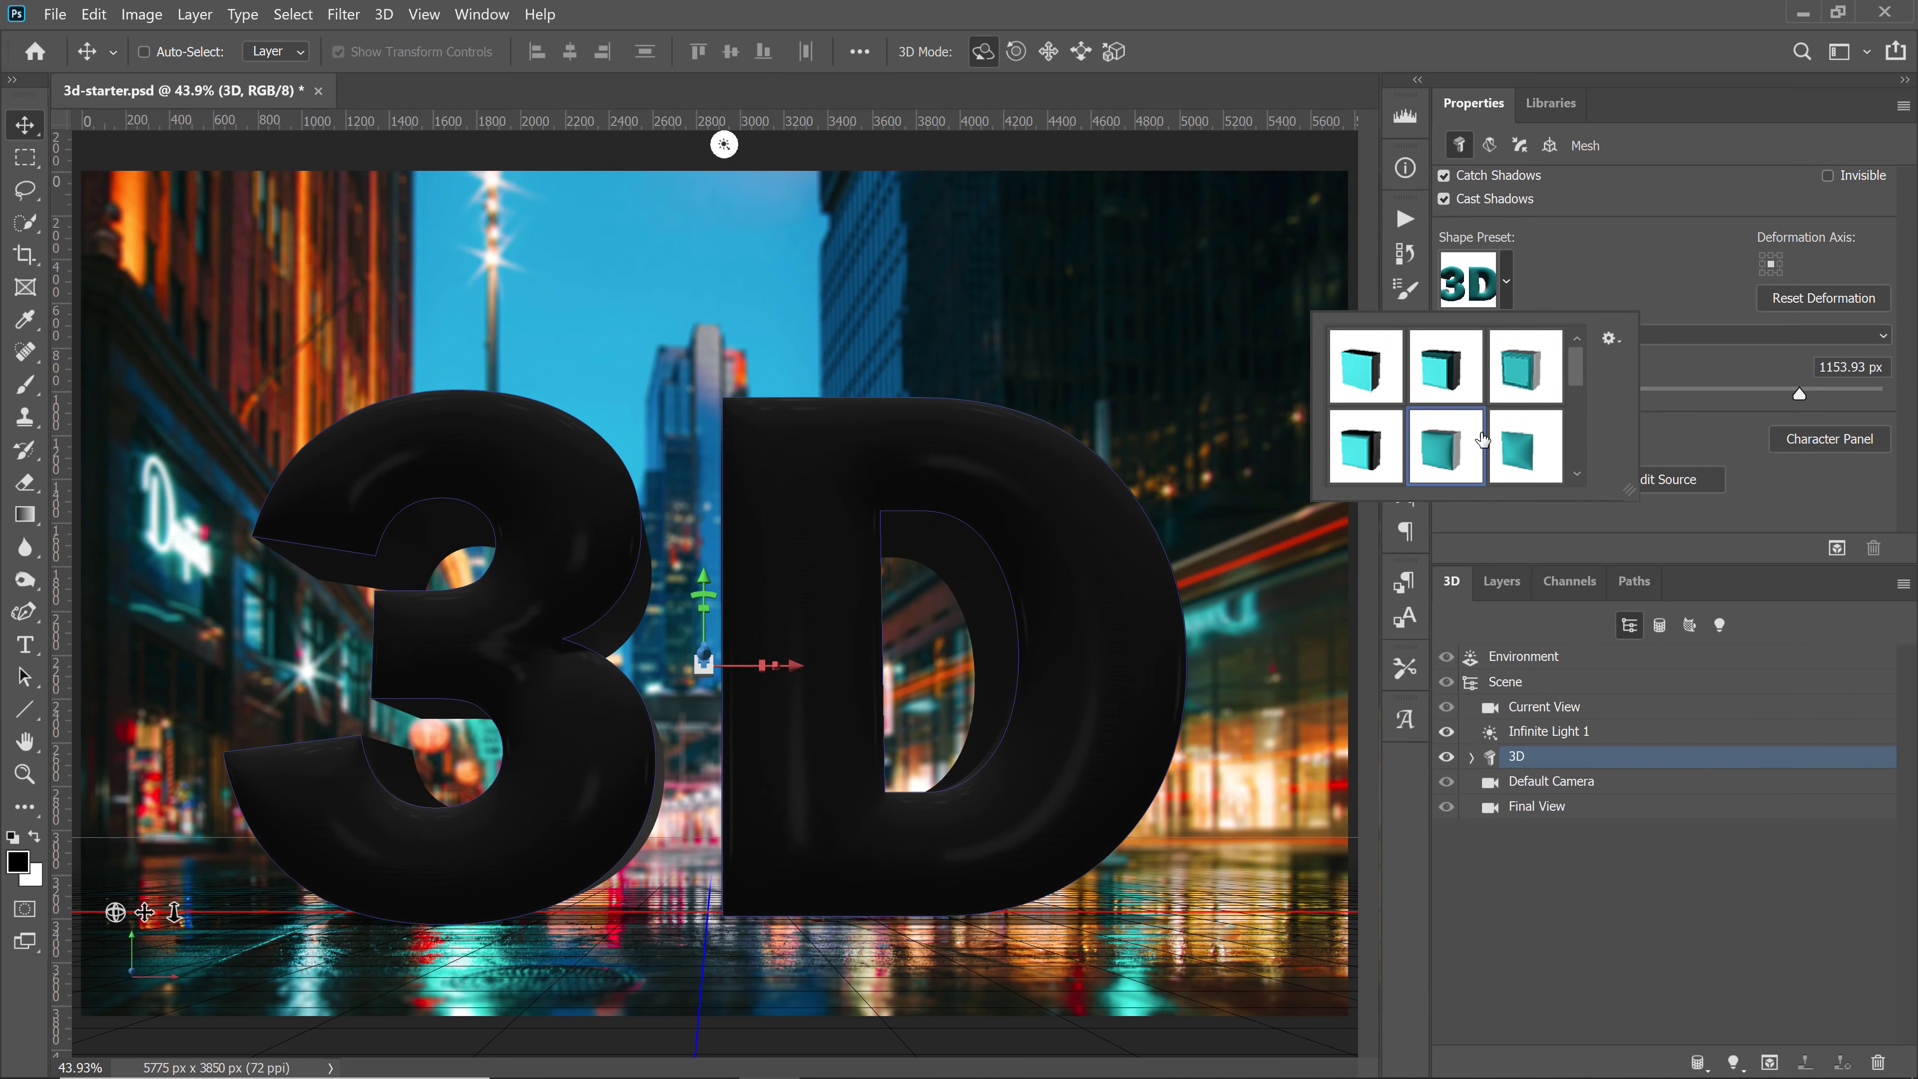
click(1614, 281)
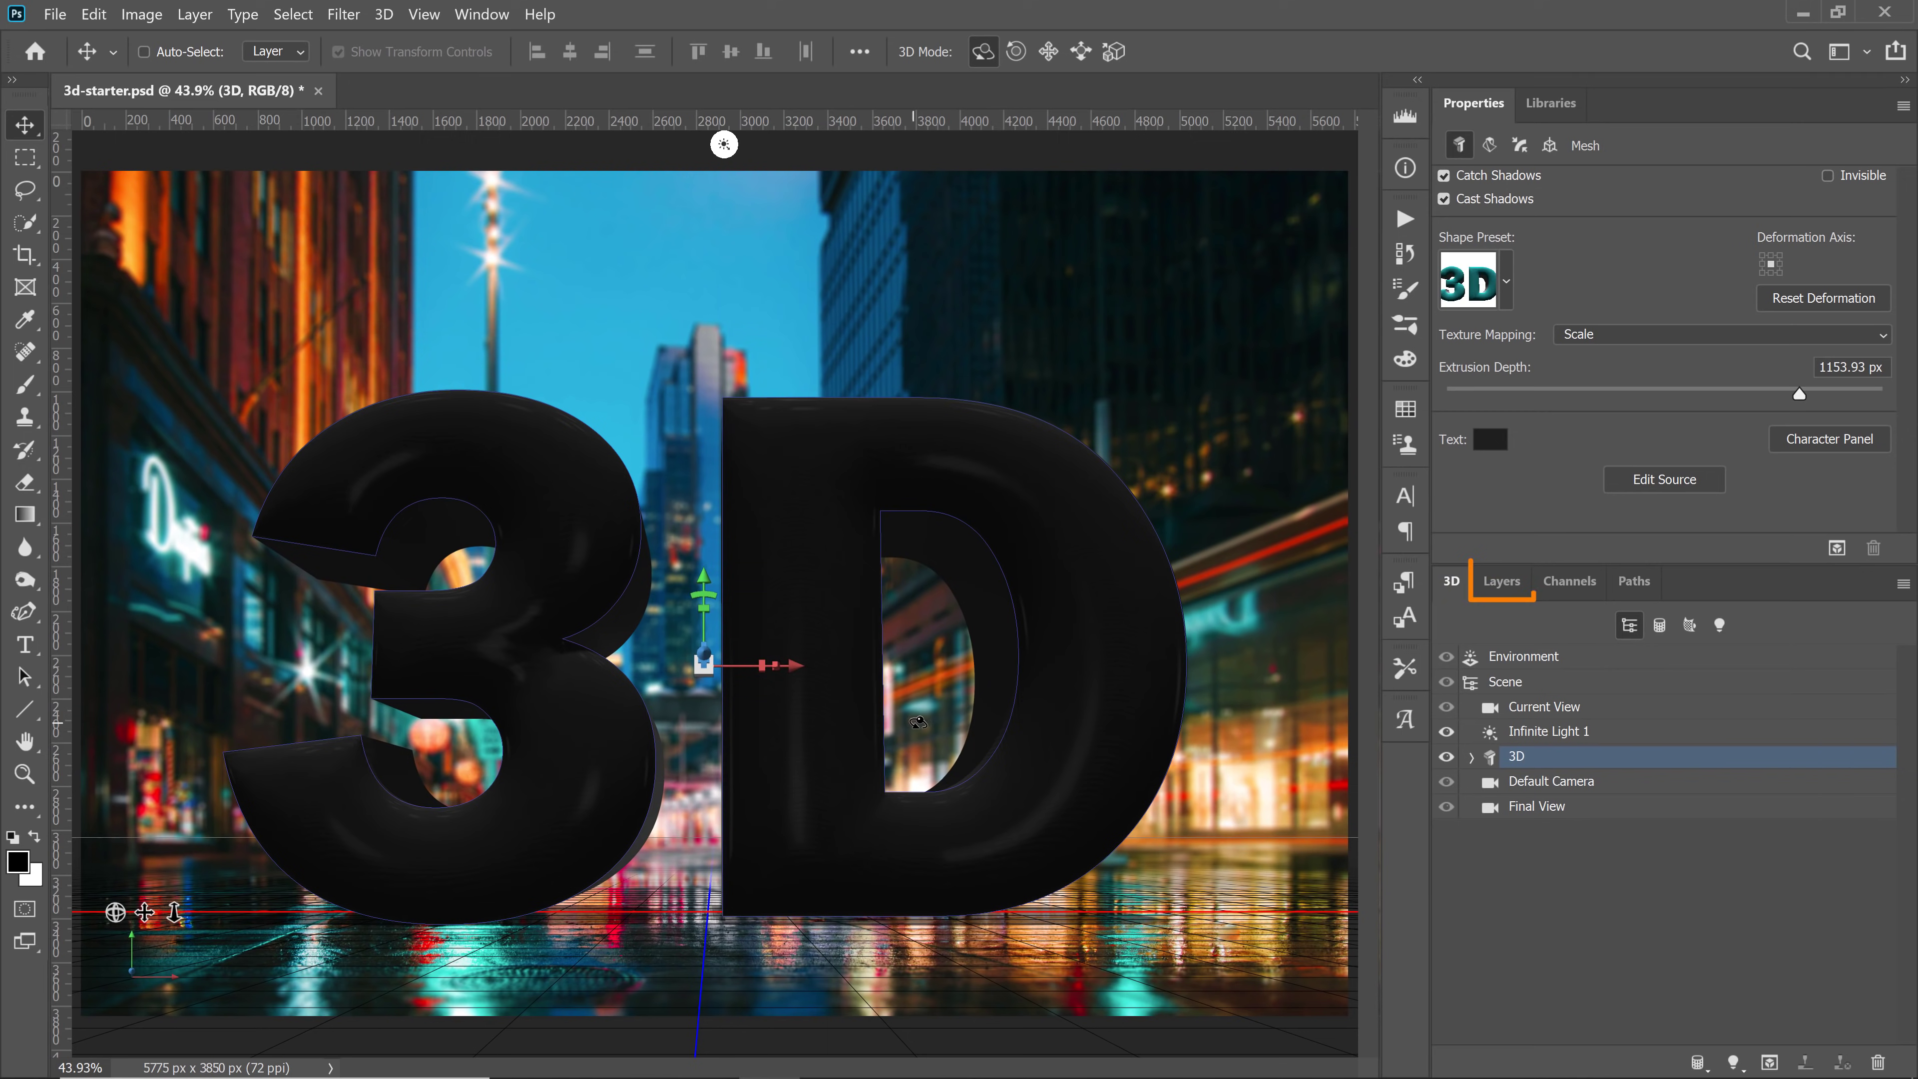
Copy the entire Layer 0 street image to the clipboard and return to the 3D layer's scene
click(1506, 591)
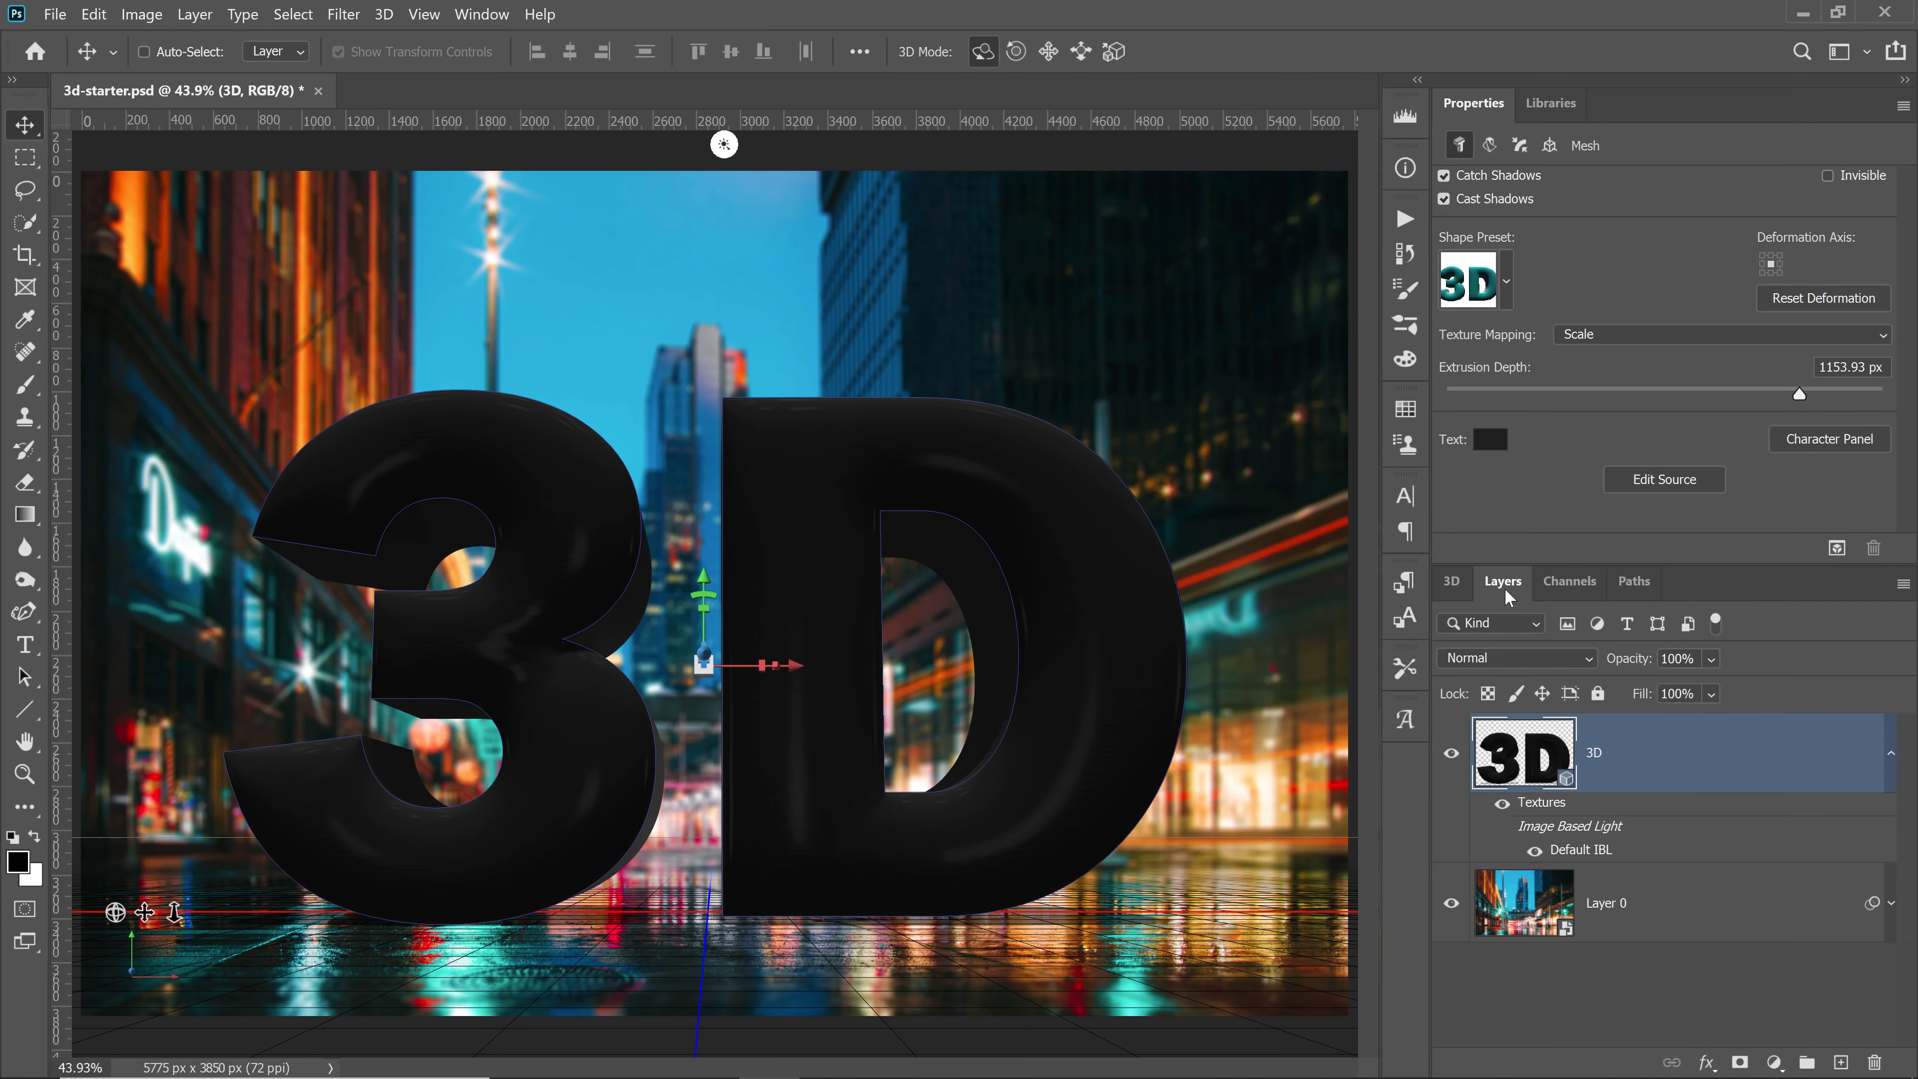
click(1677, 911)
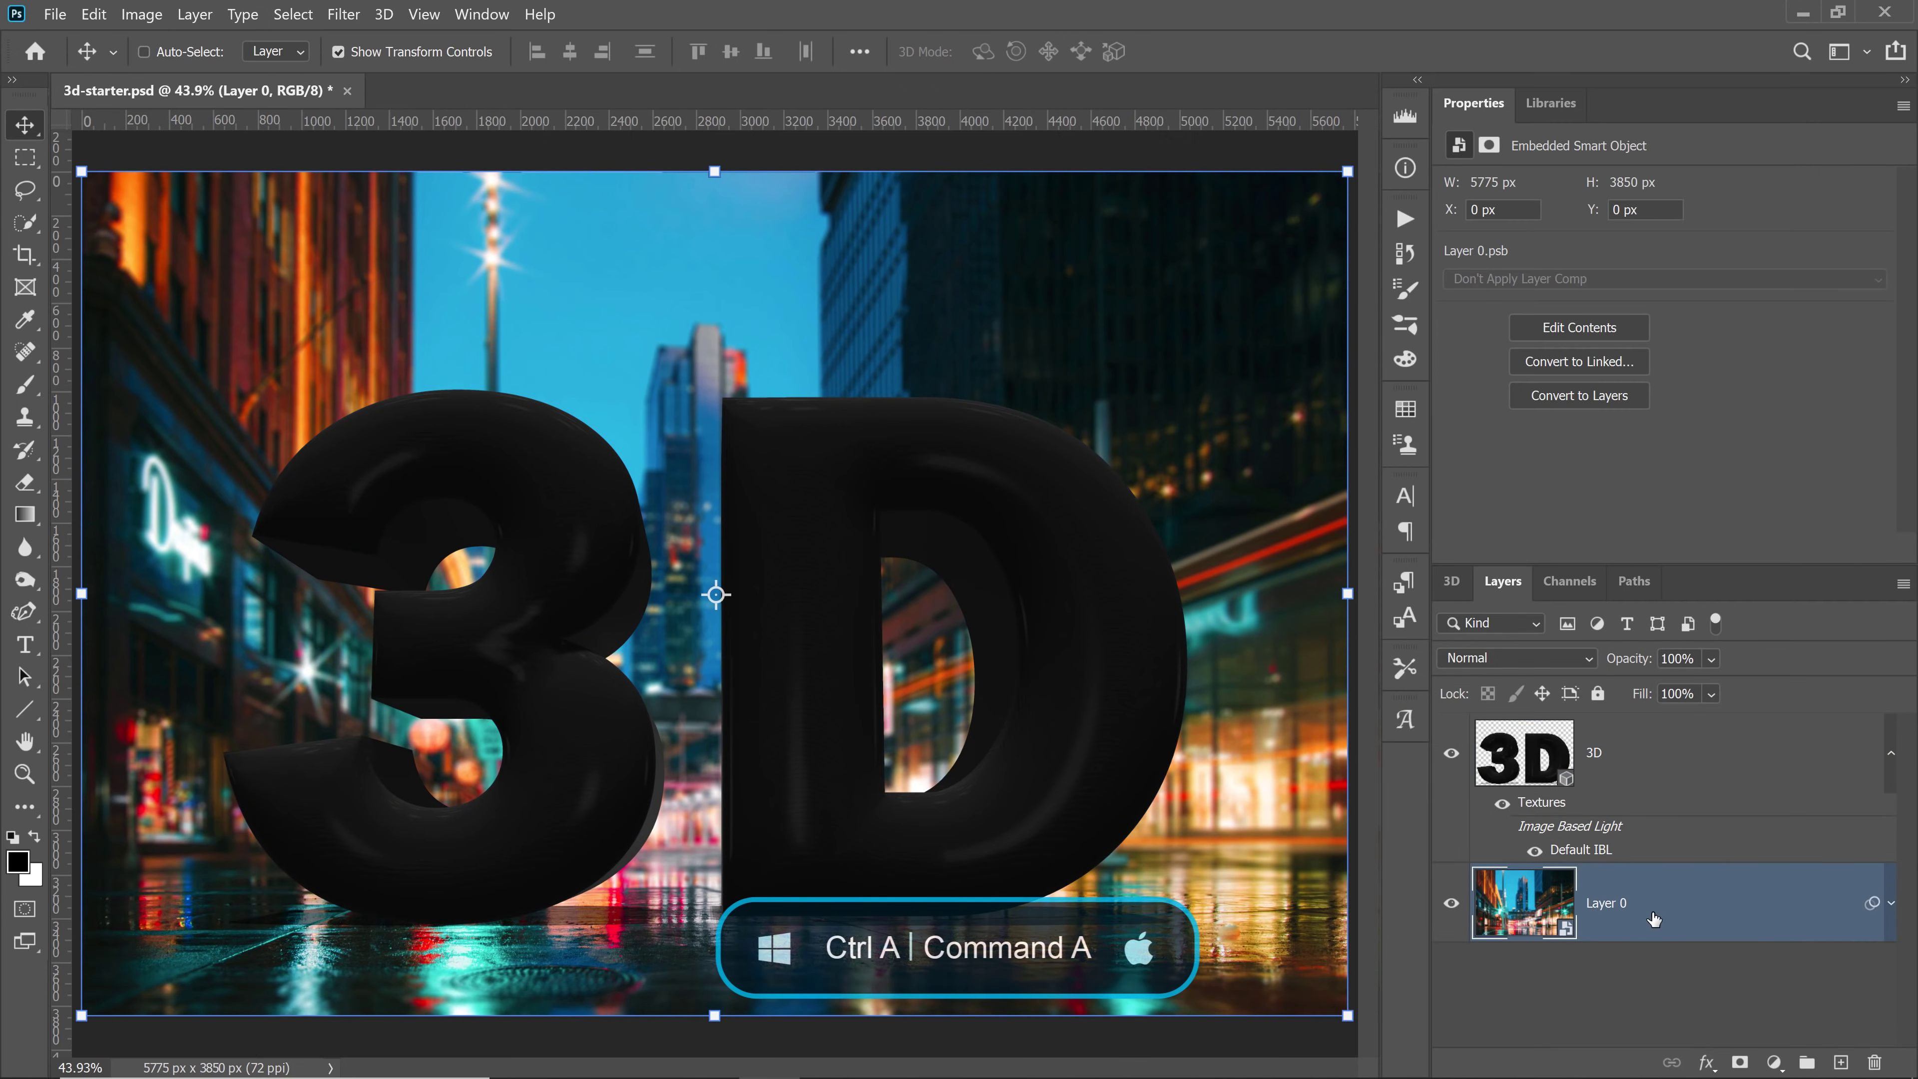
key(ctrl+a)
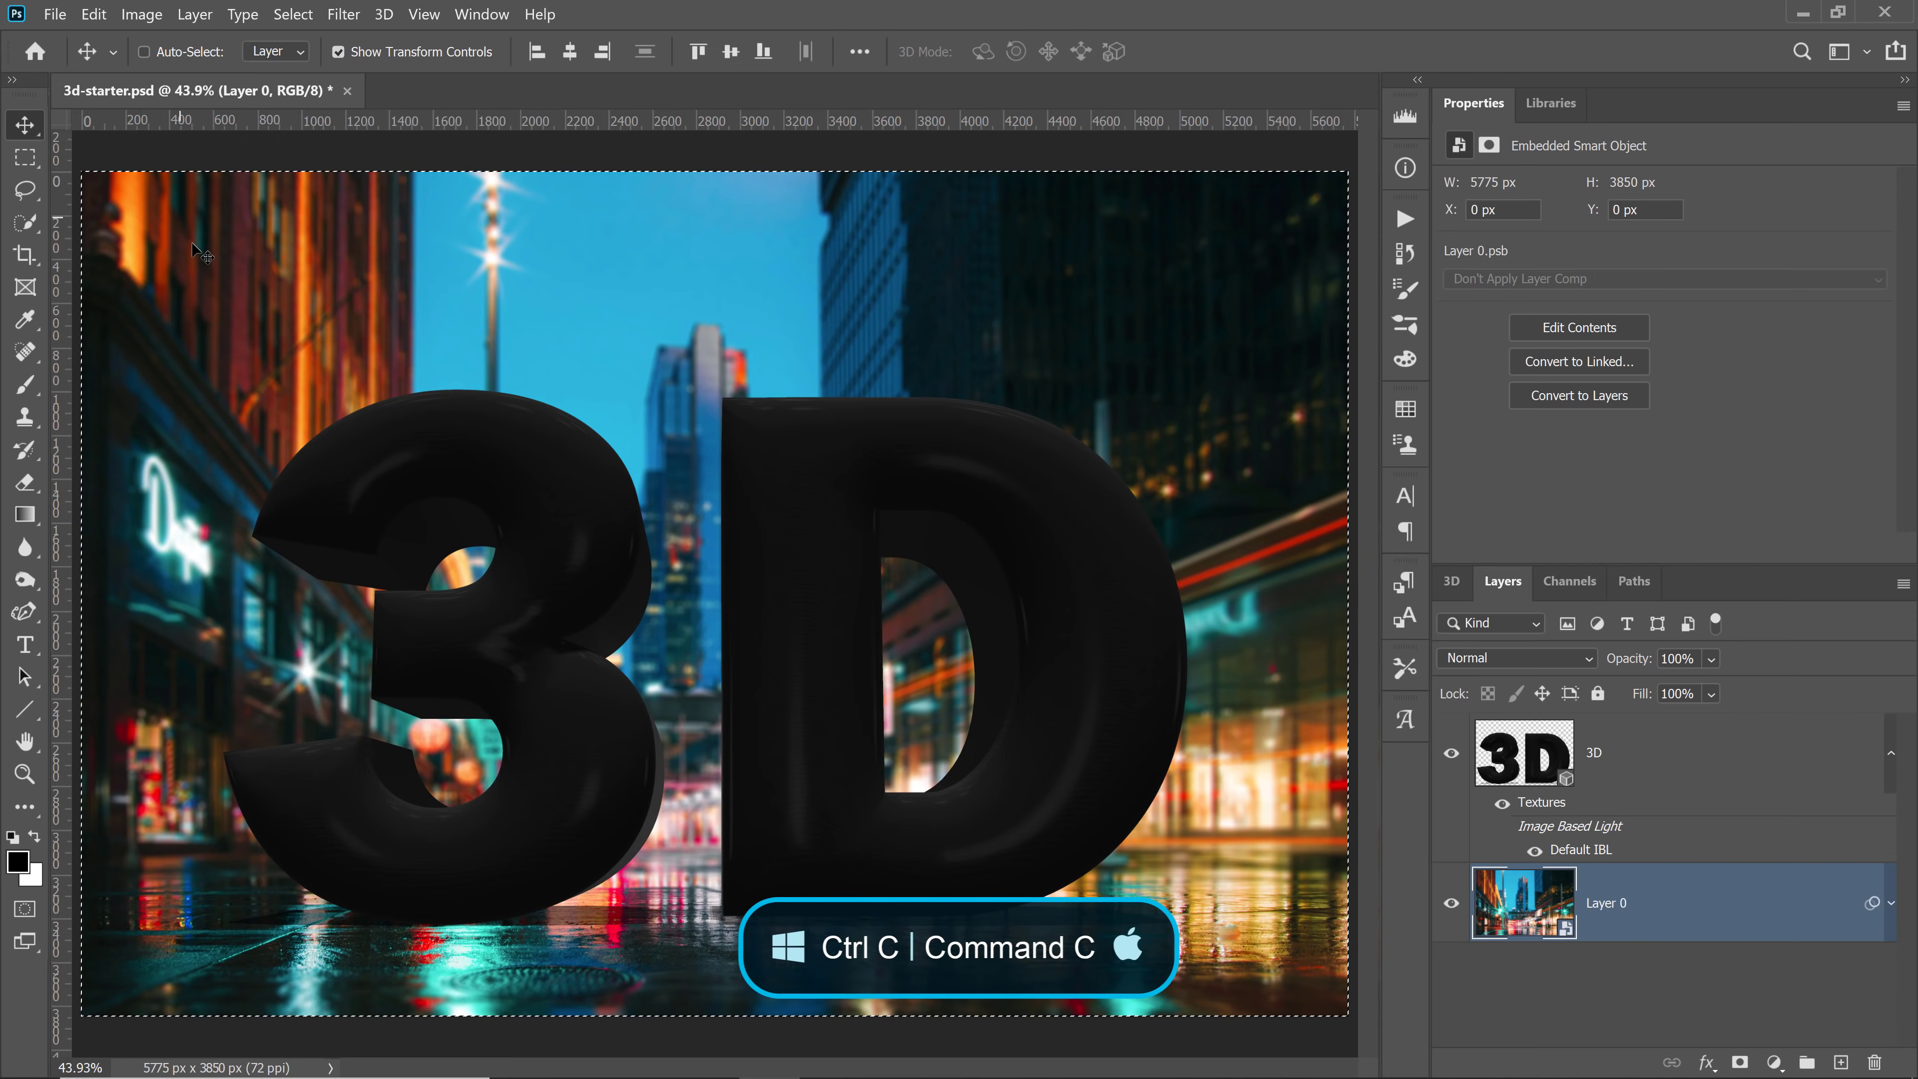
key(ctrl+c)
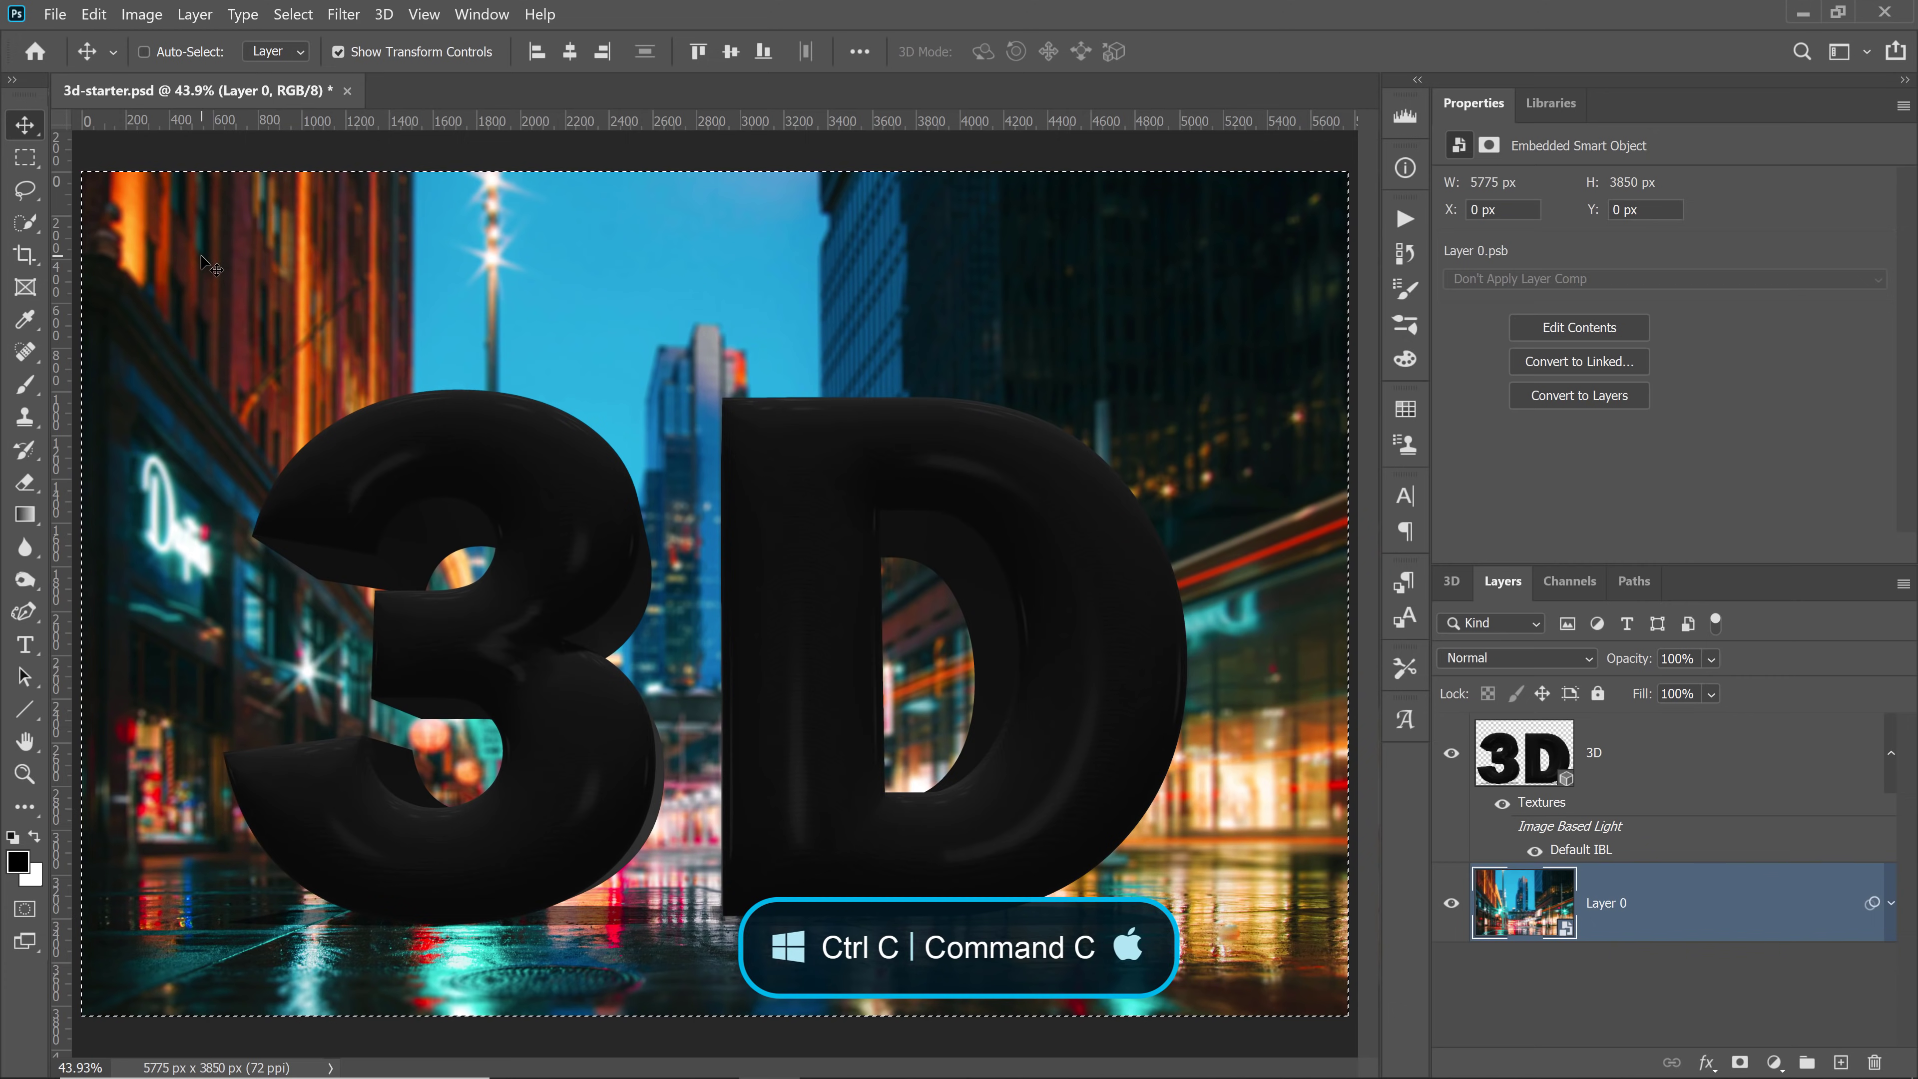
click(1506, 758)
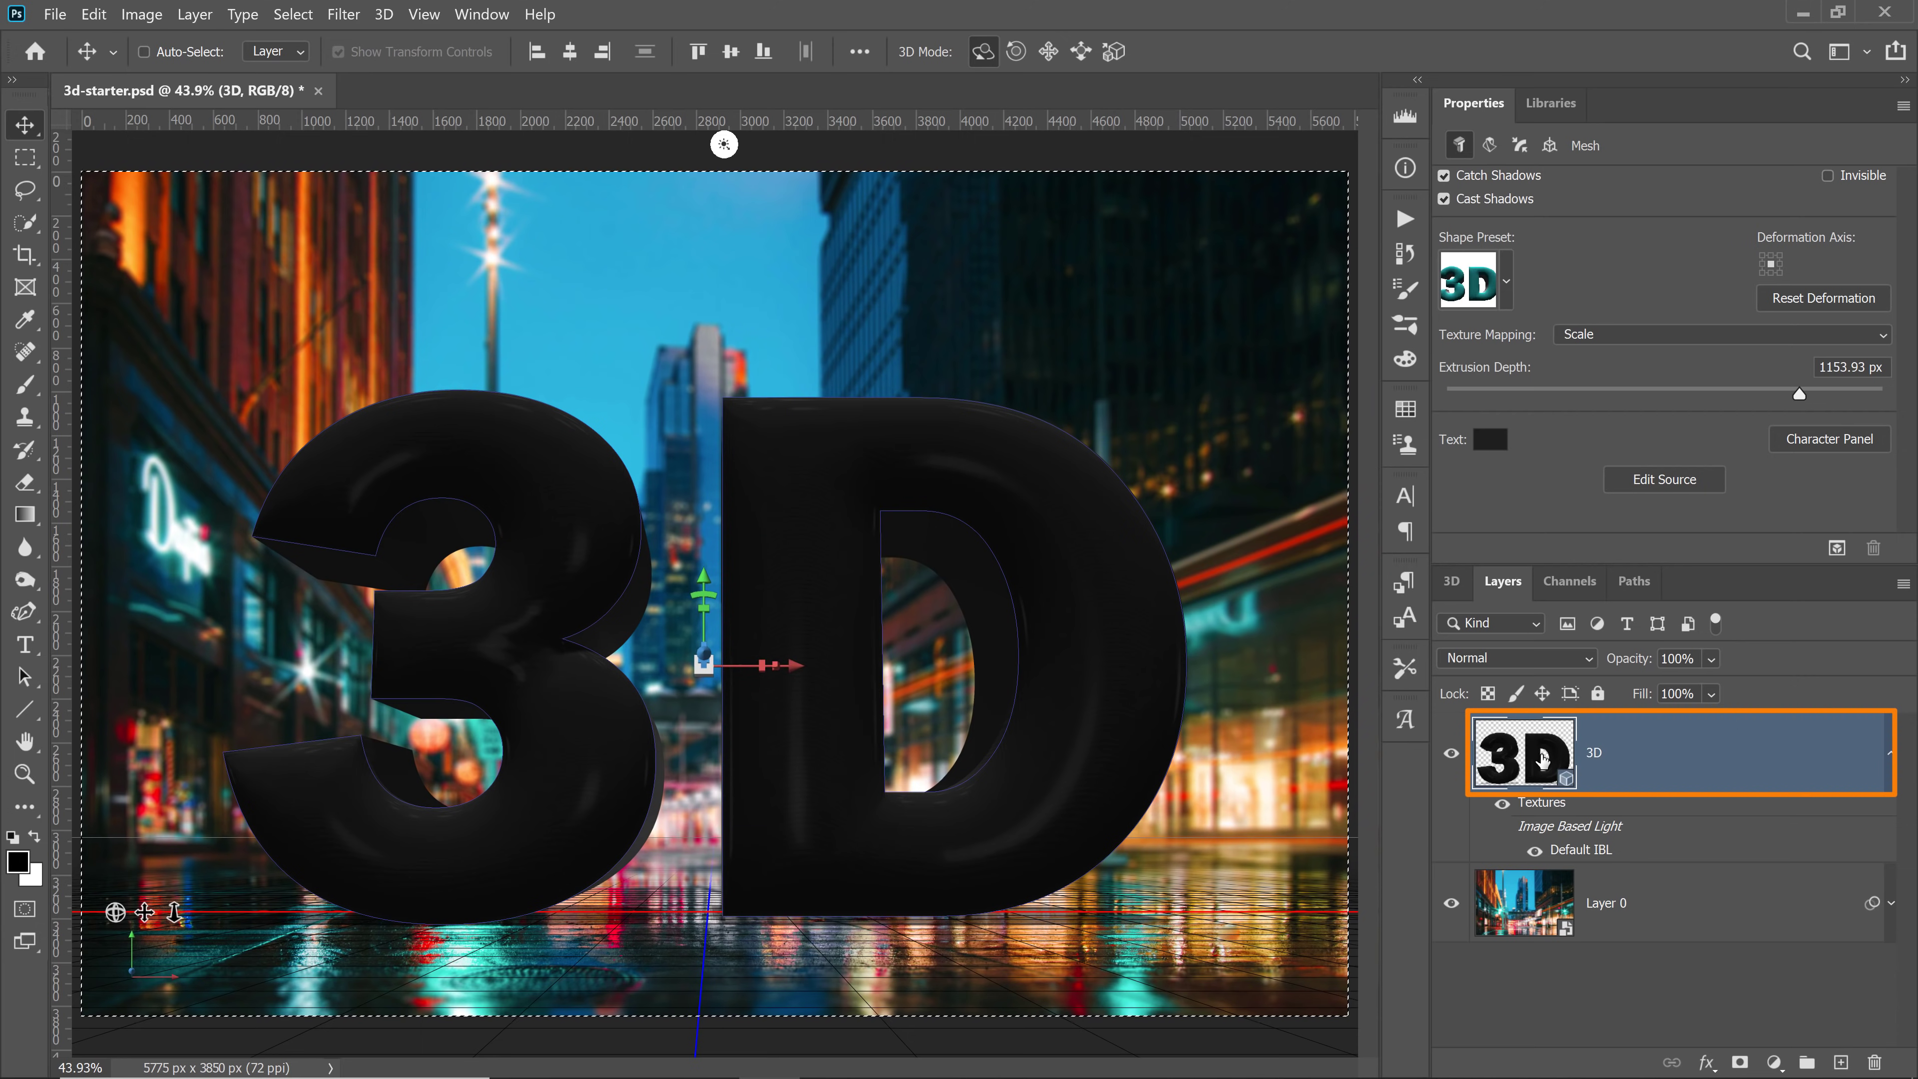
click(1452, 581)
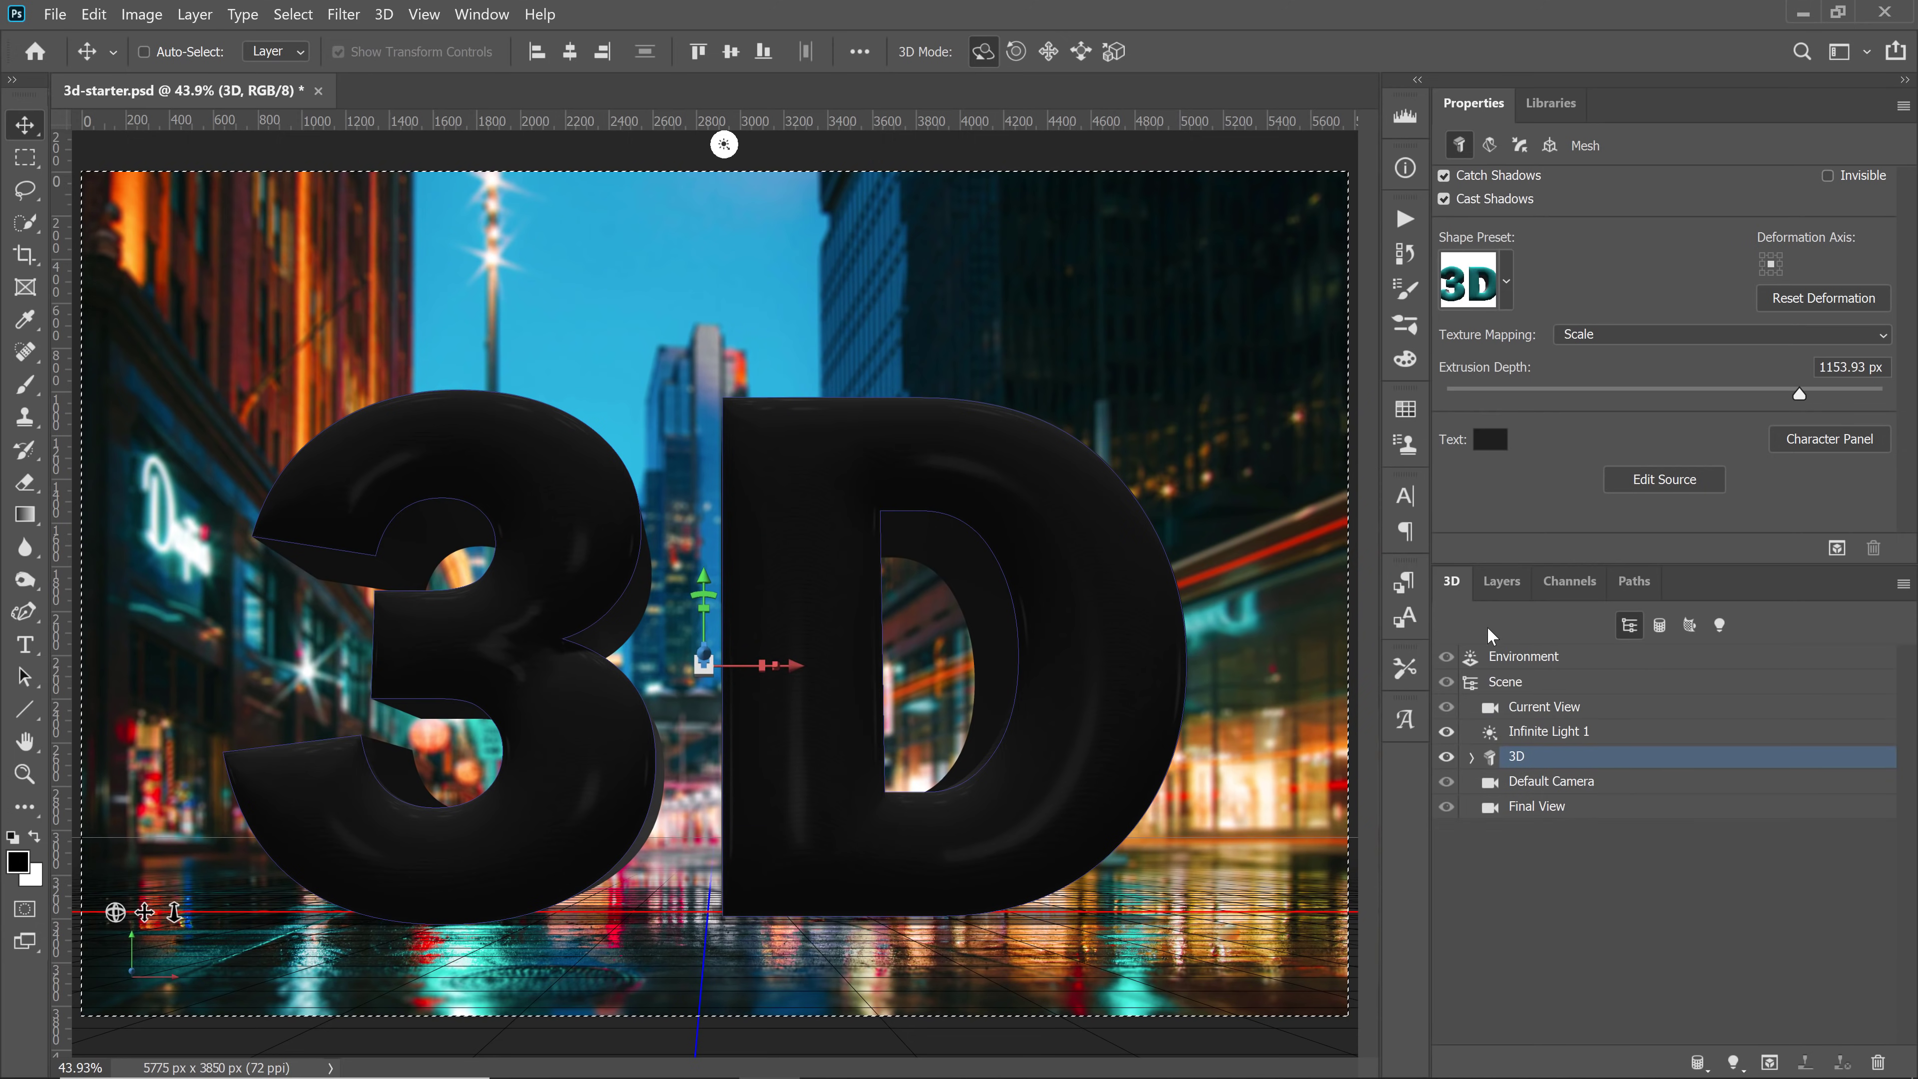
Rotate the environment's image-based light to a new direction and reselect the 3D mesh to check the reflections
click(1518, 658)
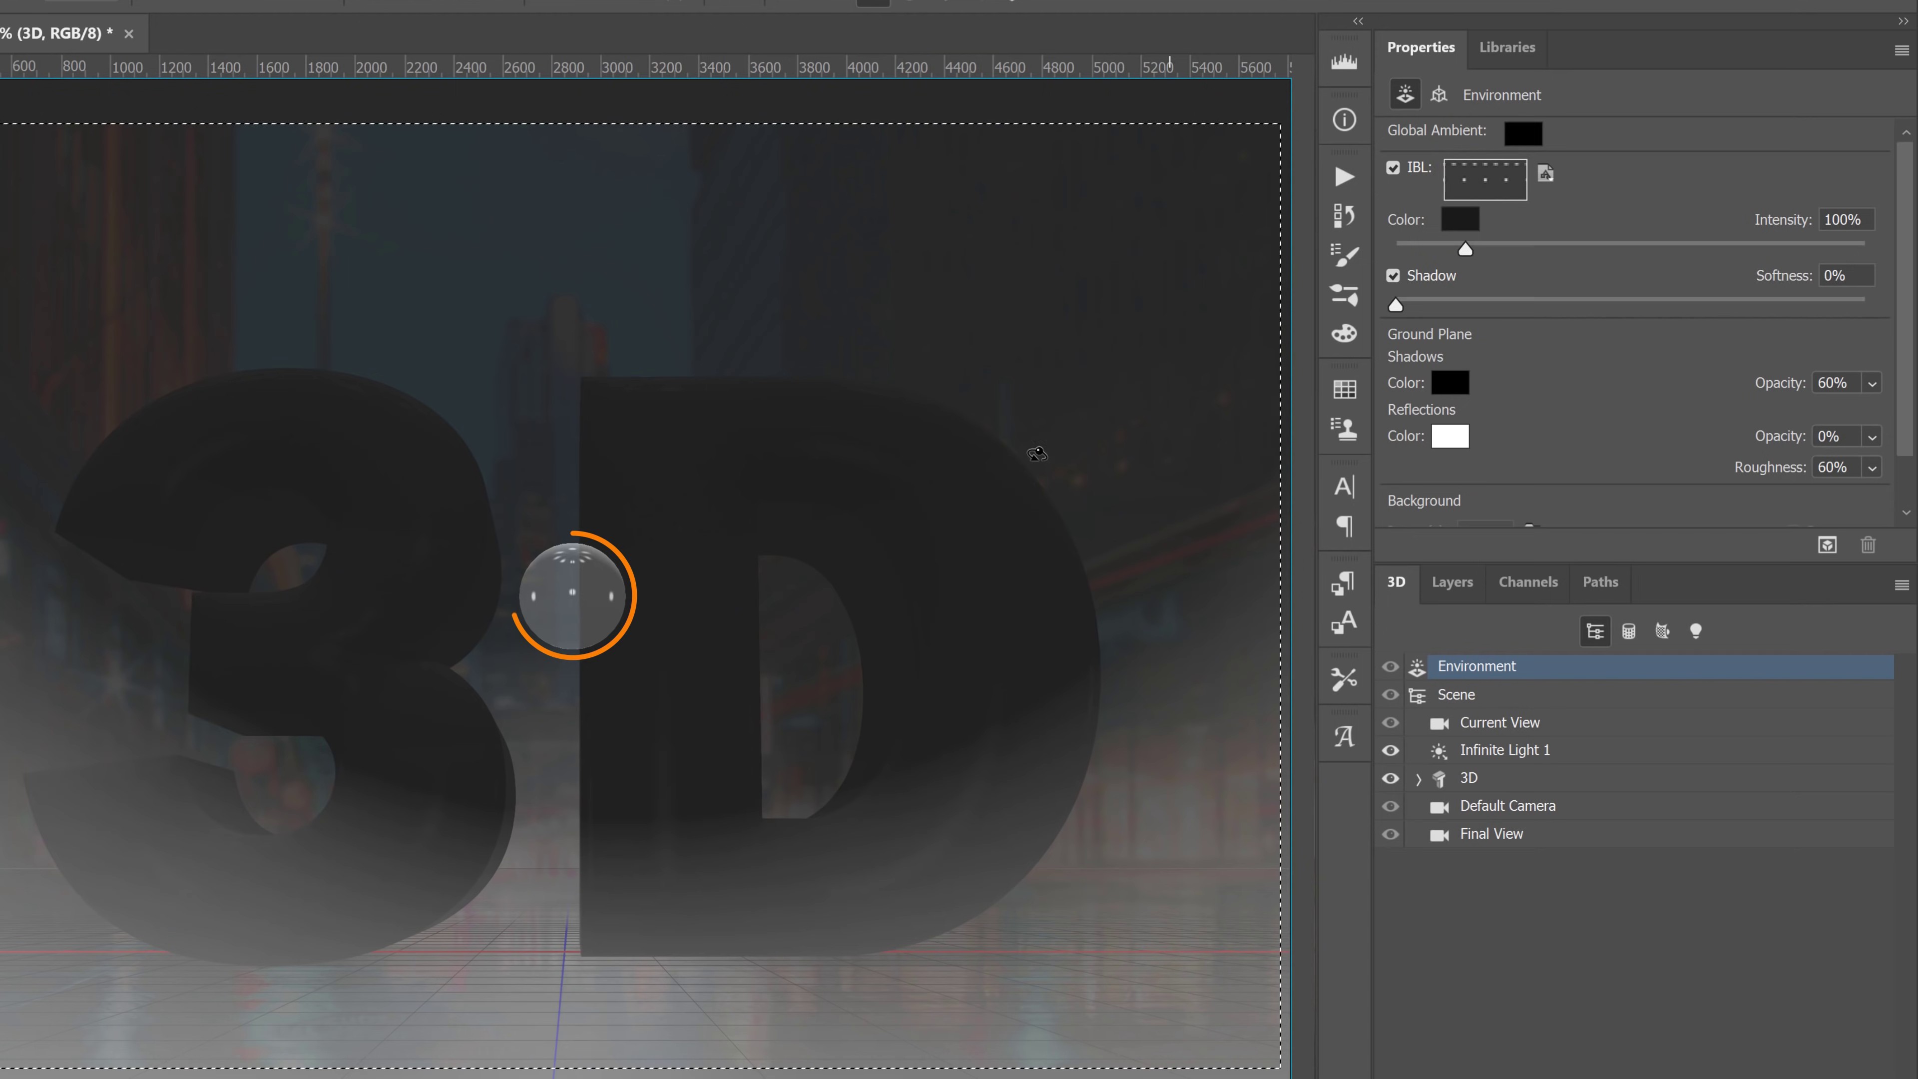
drag(596, 604, 626, 451)
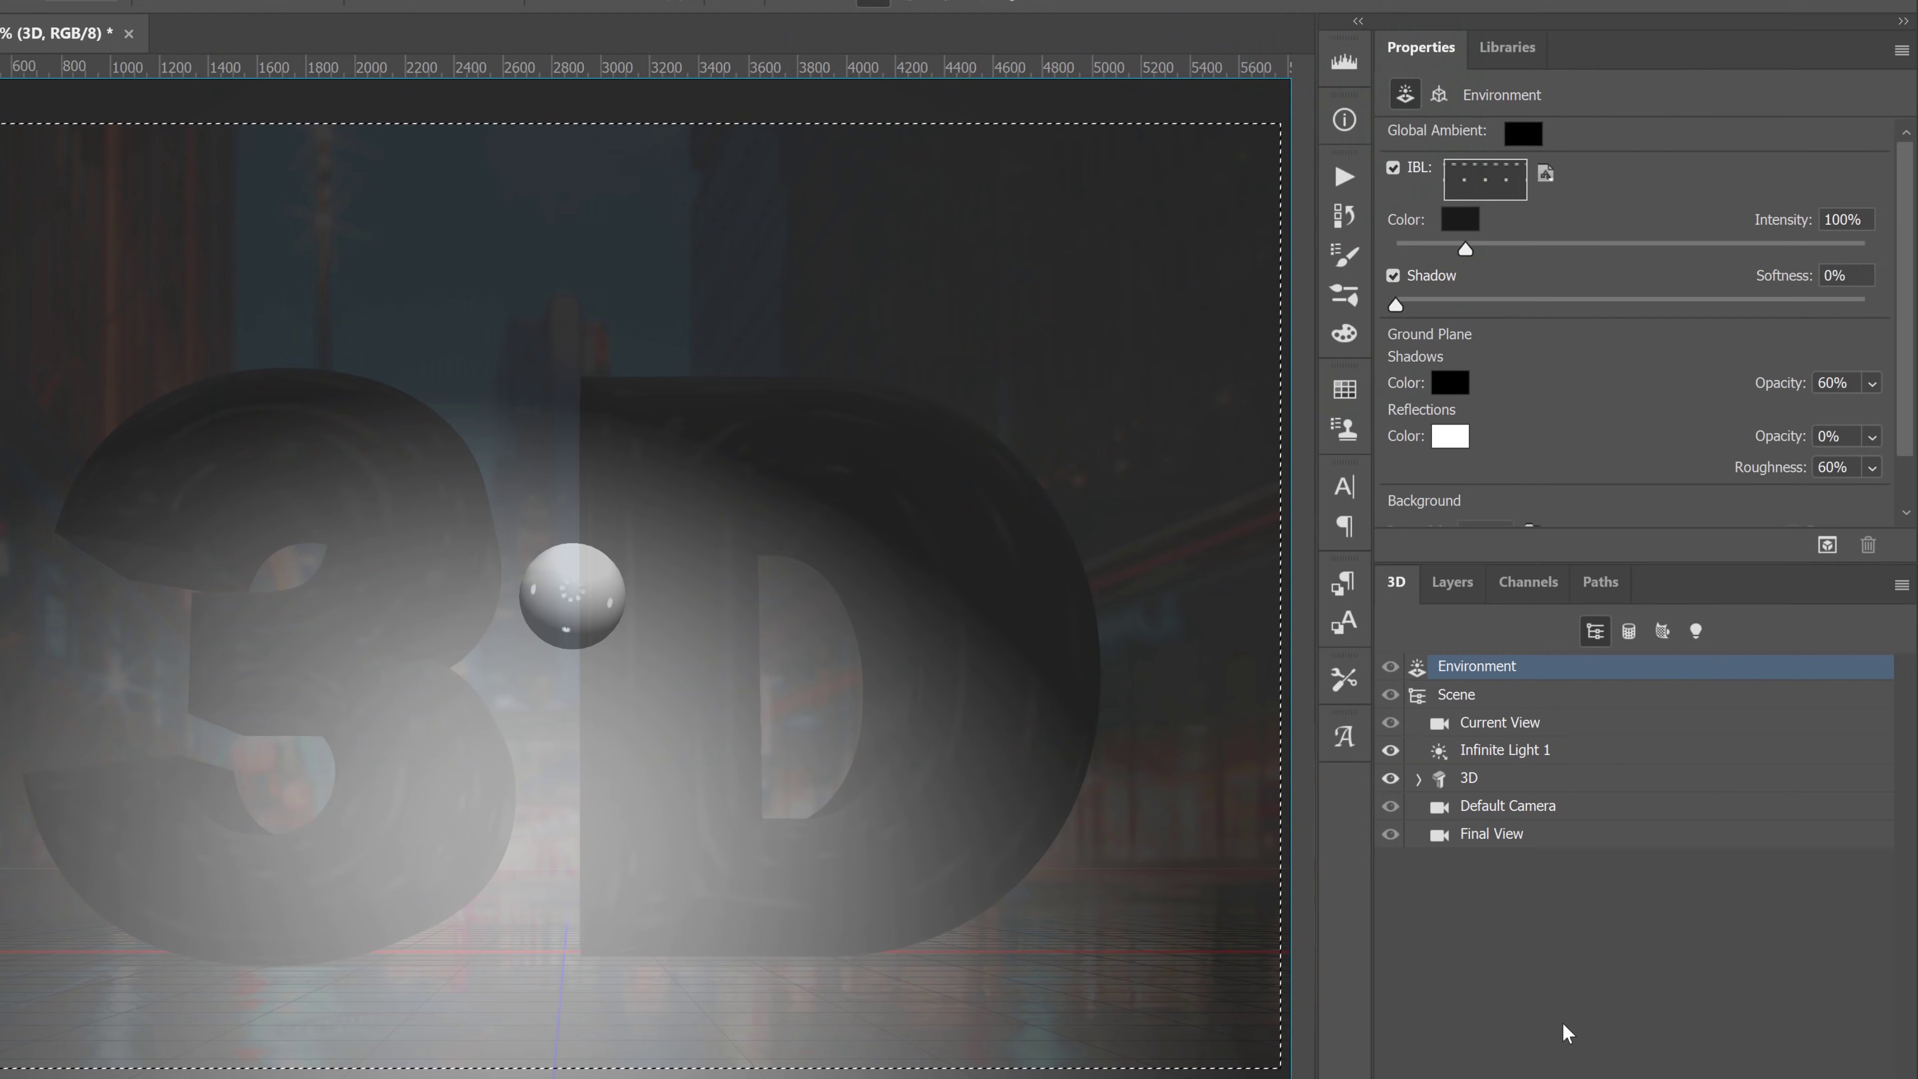
click(1477, 778)
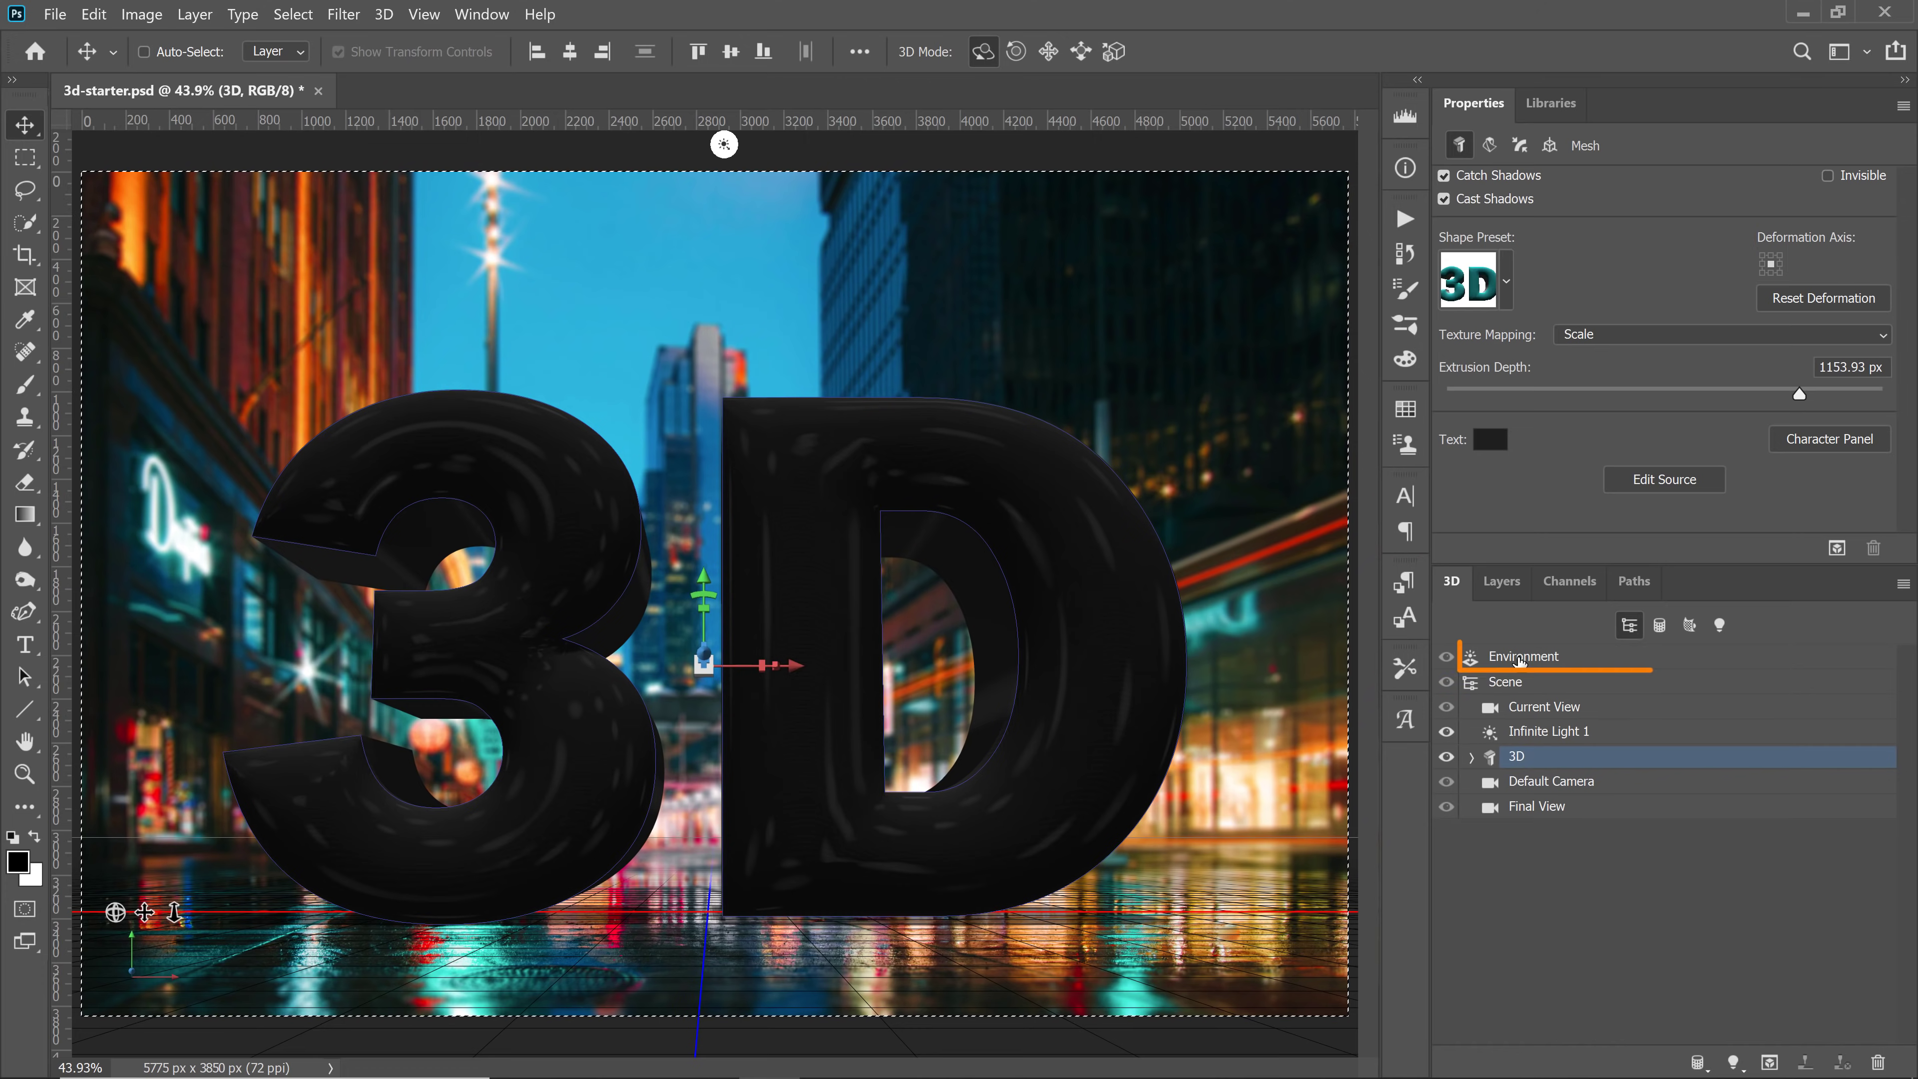
Create a new 1920 by 1080 pixel texture with a white background for the environment's image-based light
click(1504, 657)
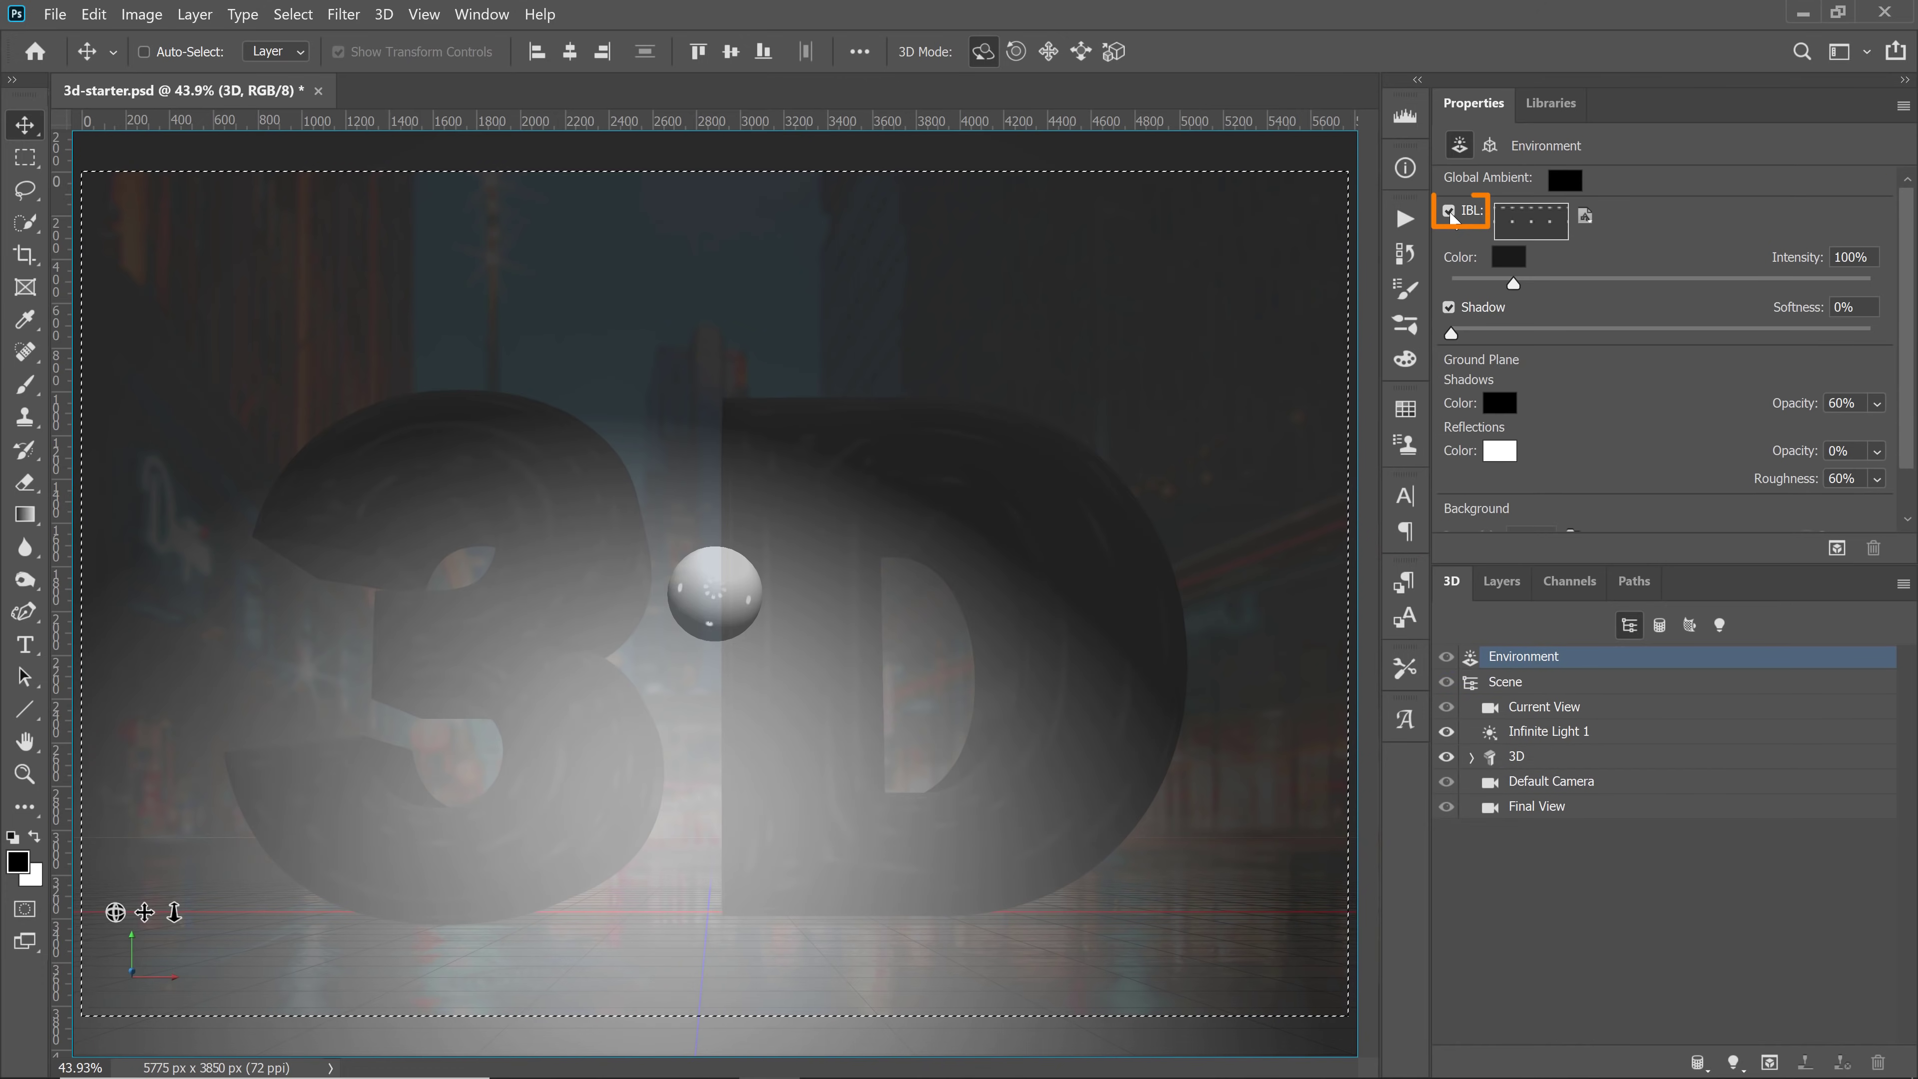
click(1585, 218)
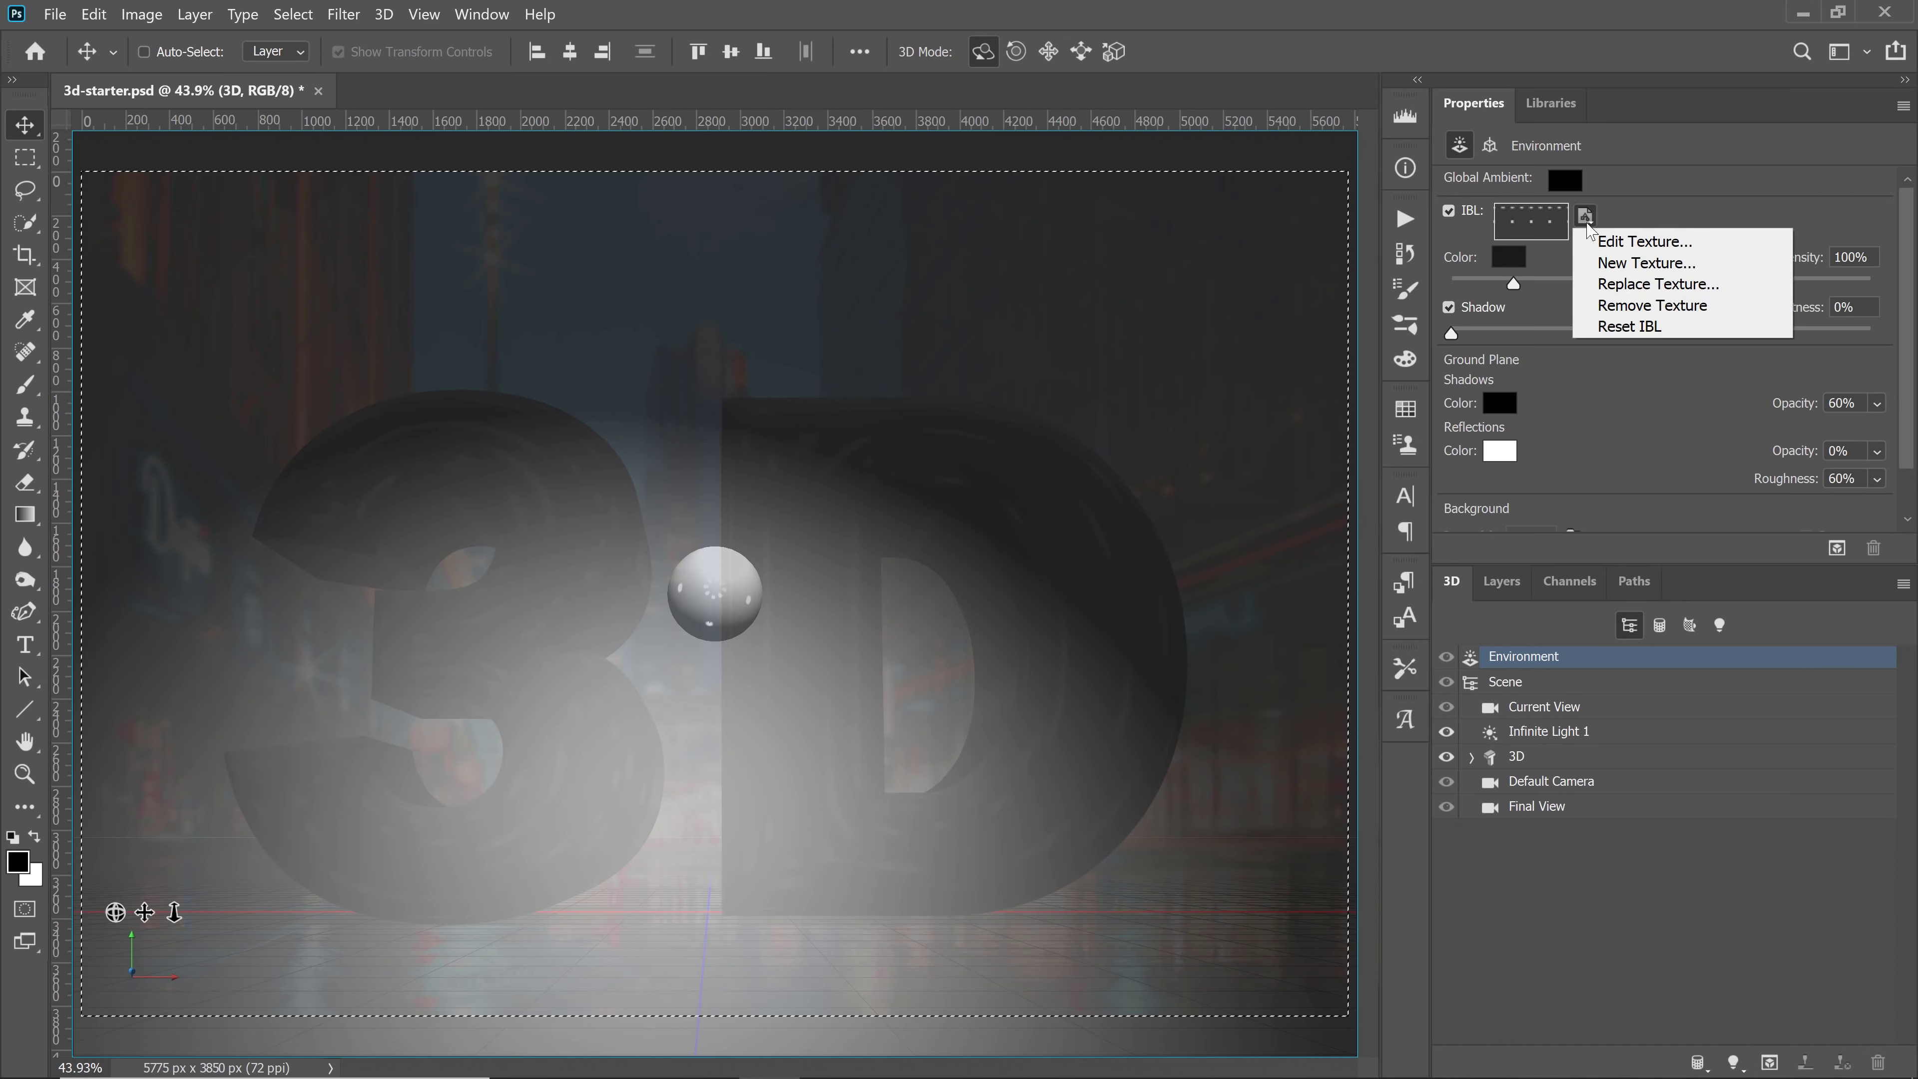
click(1610, 264)
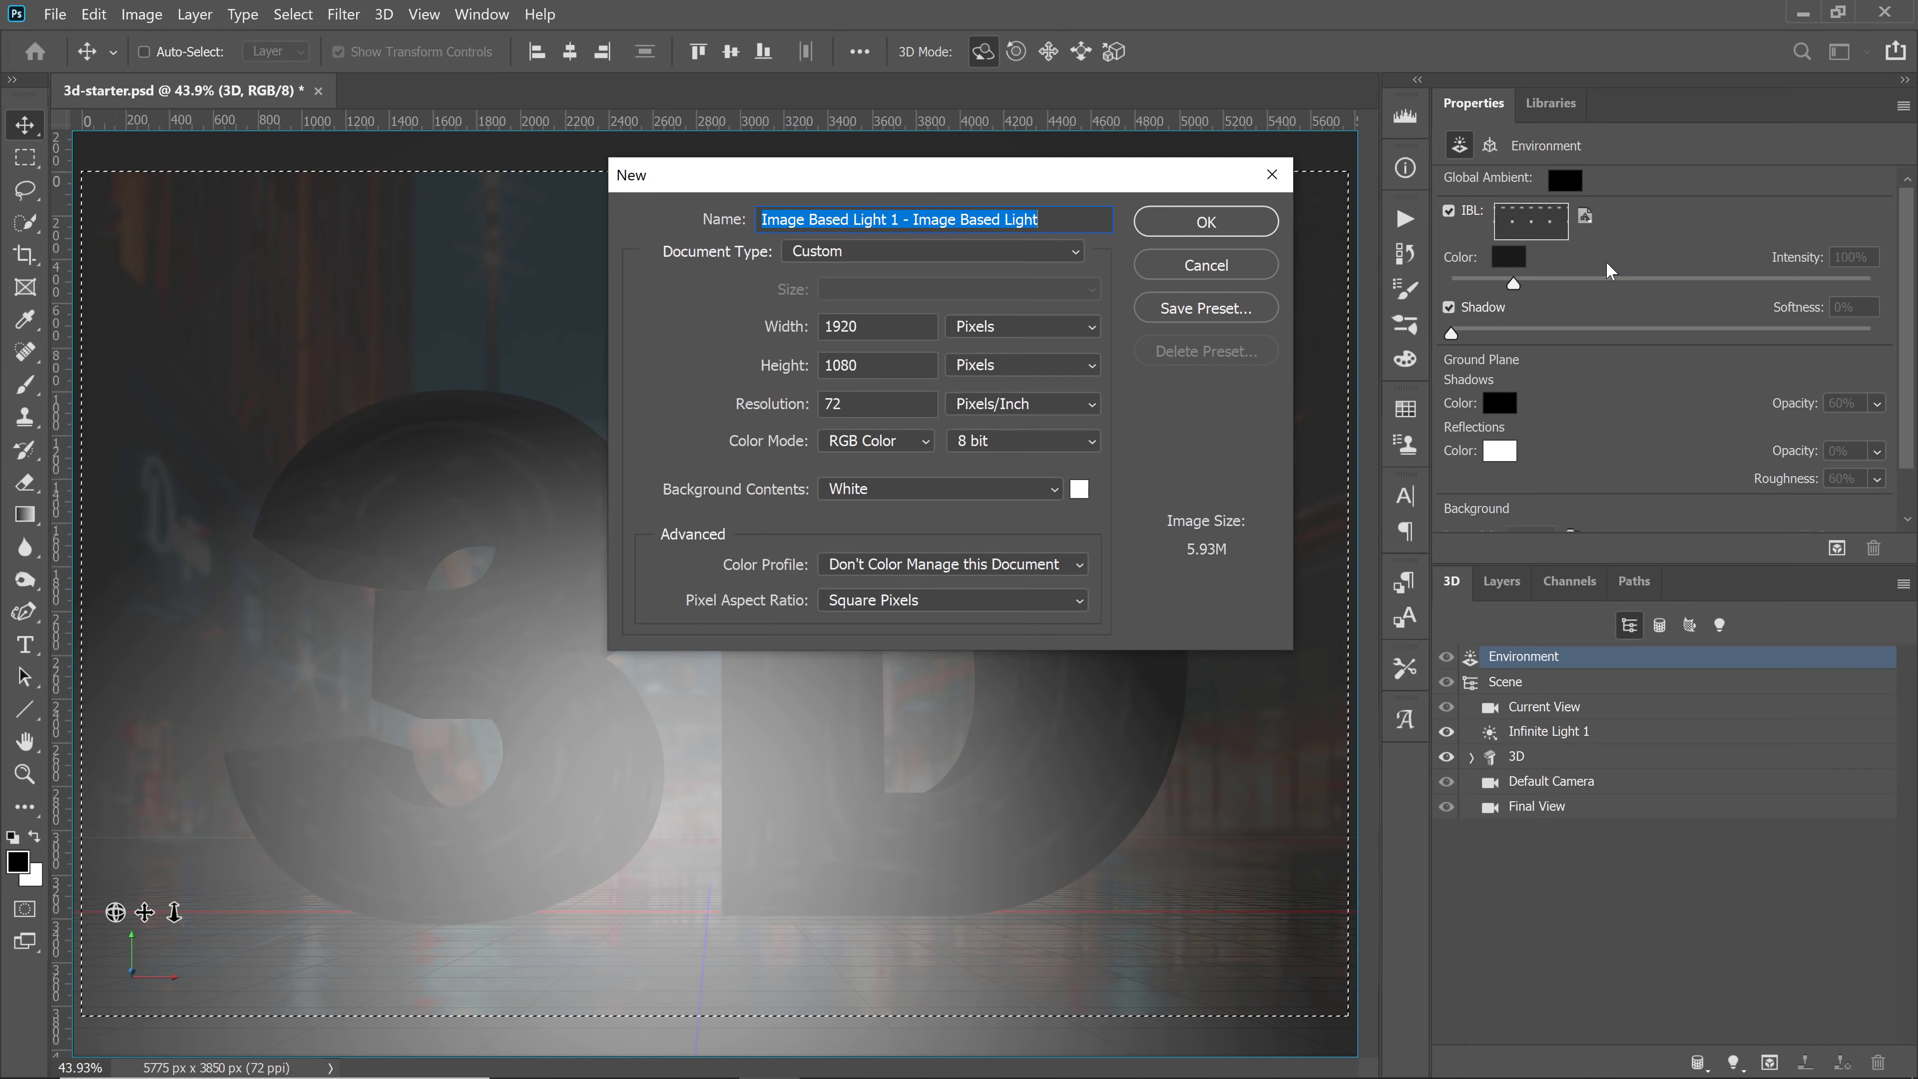
click(1215, 221)
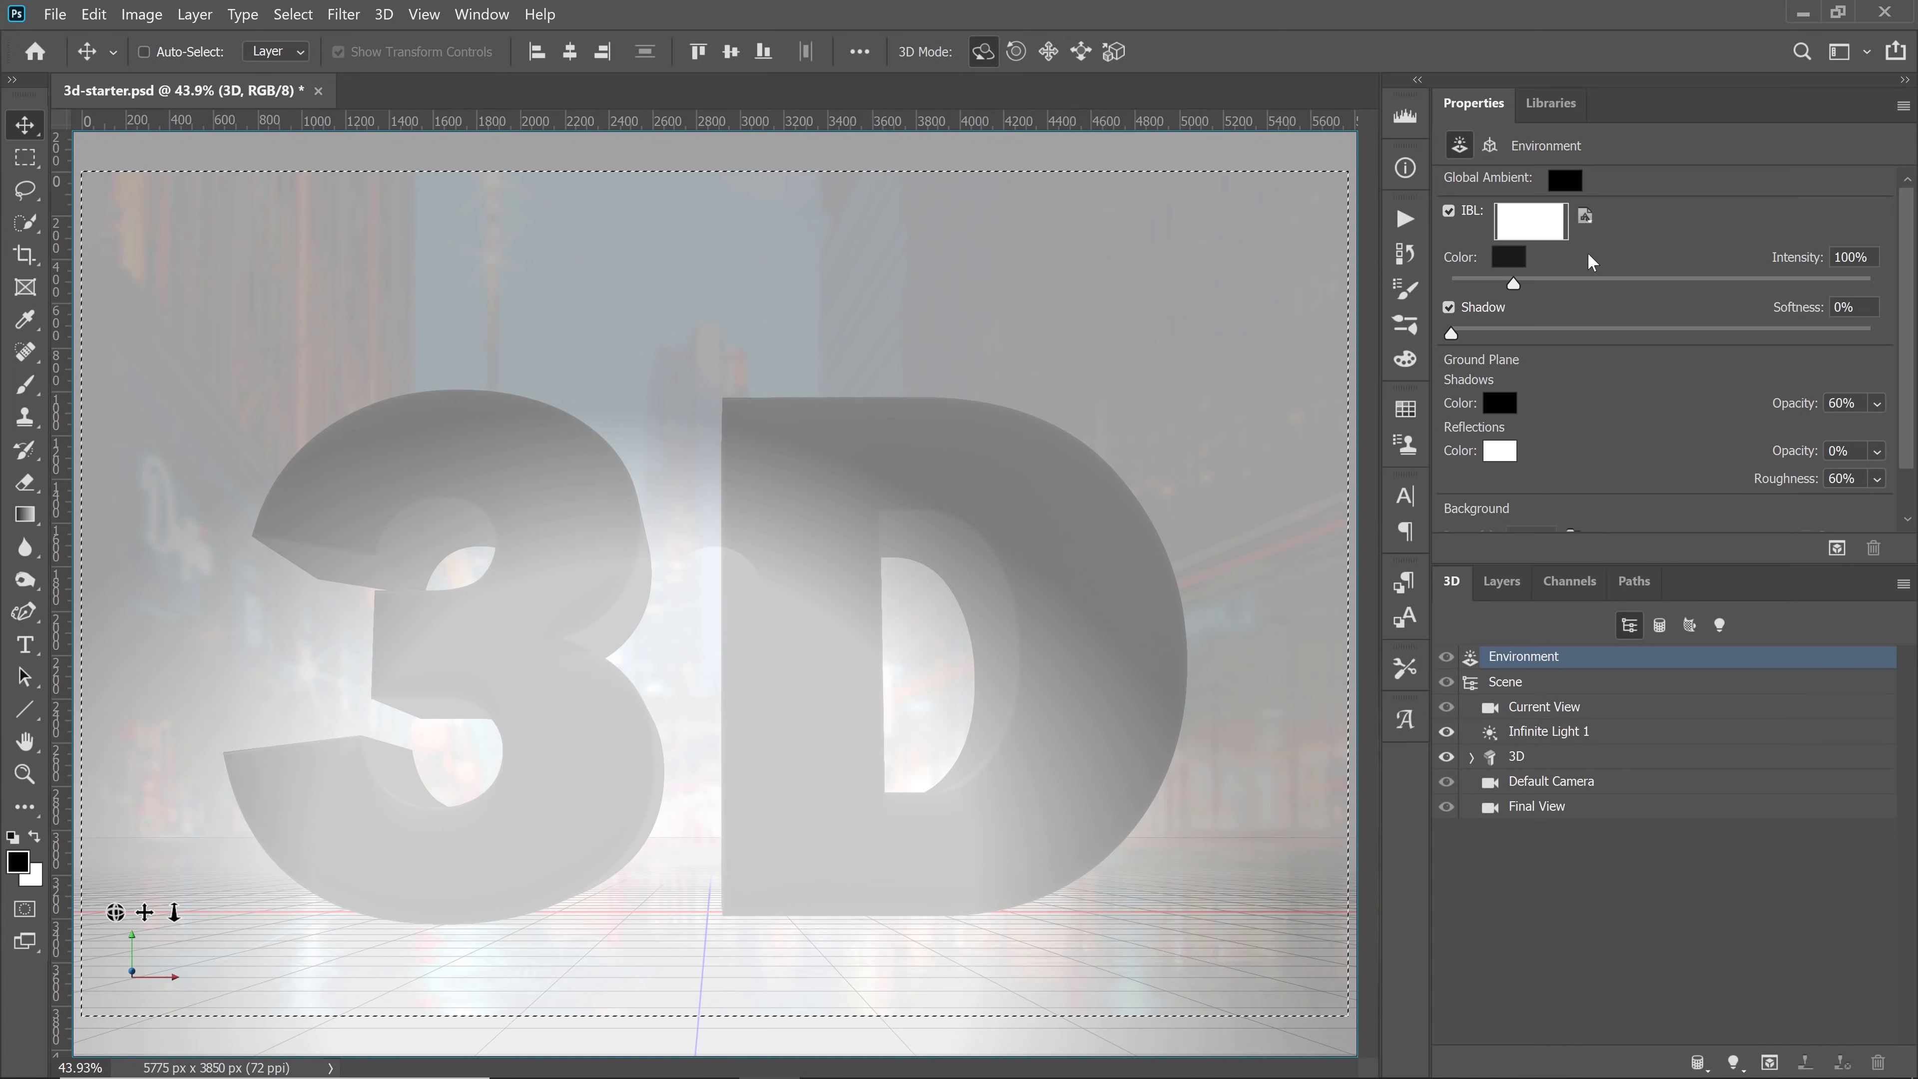
Open the image-based light texture for editing, paste the copied street image and move it around to see its hidden areas
click(1586, 216)
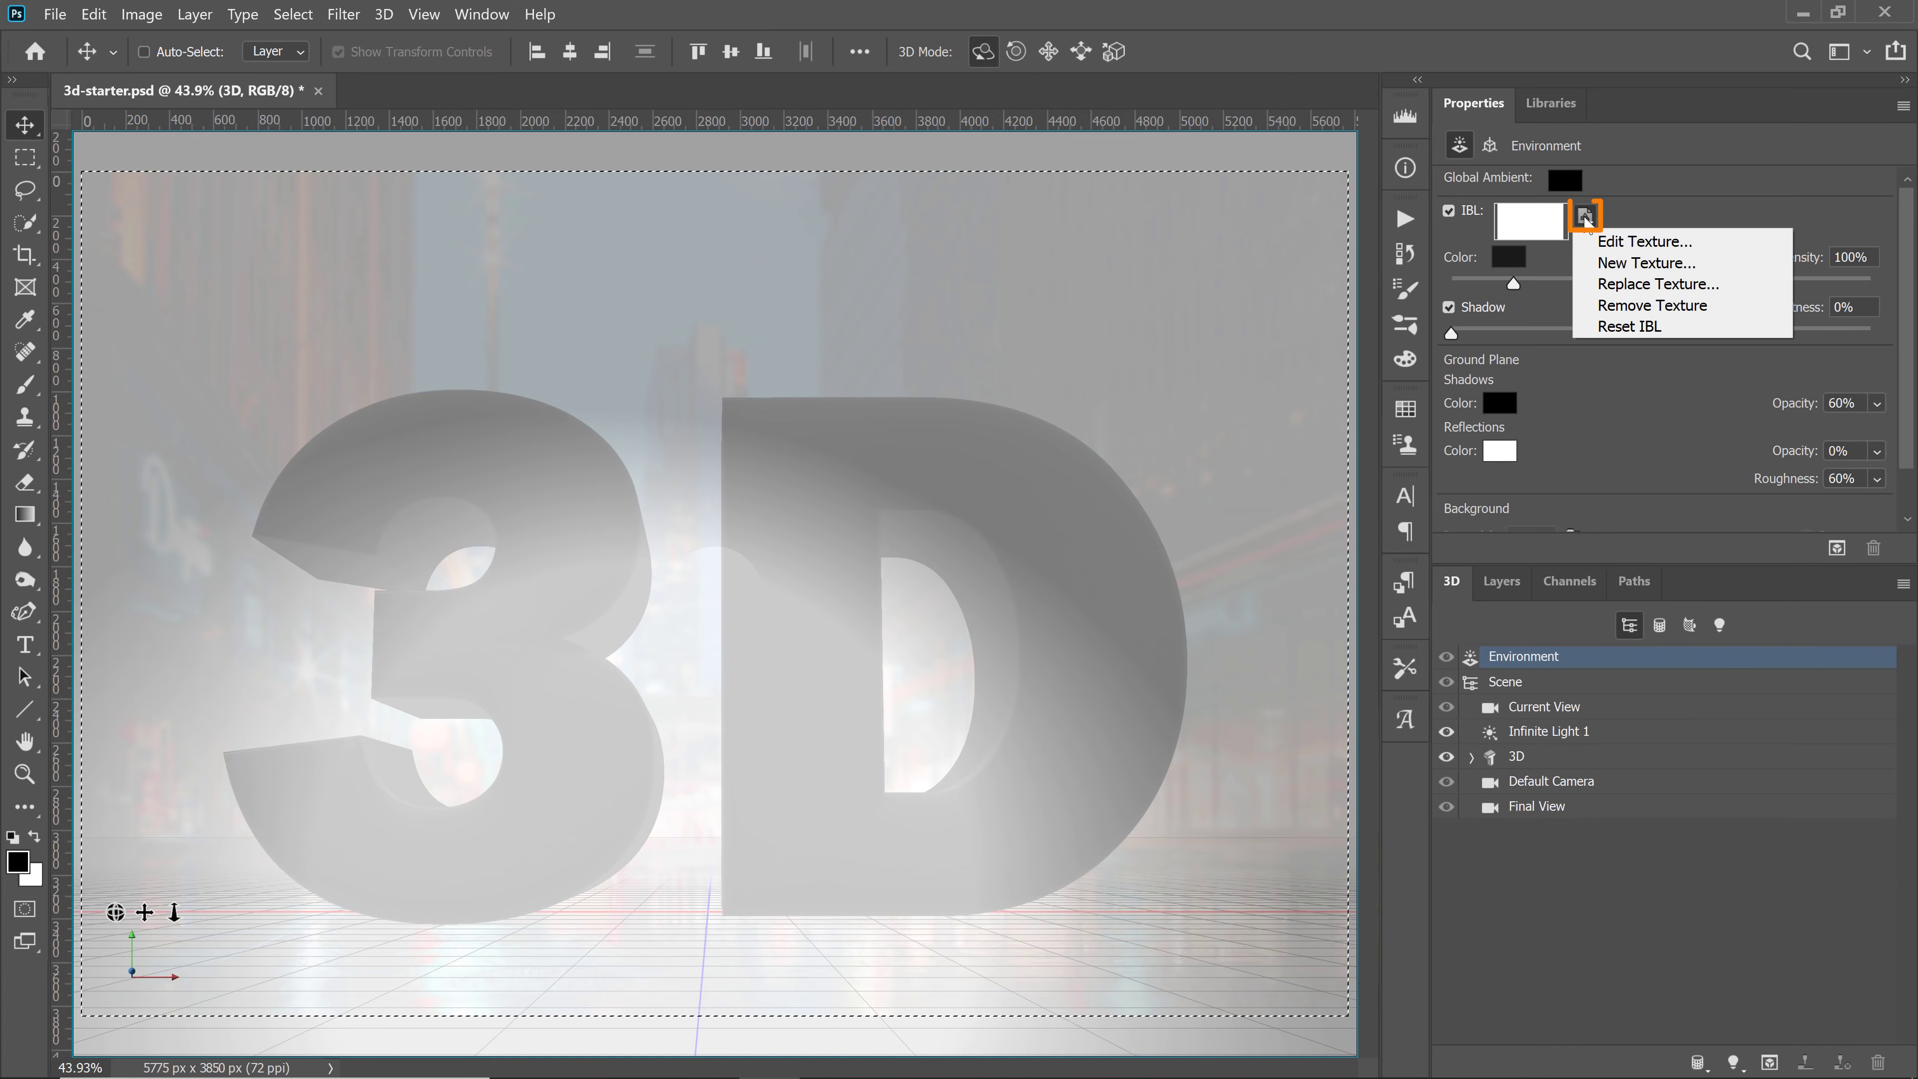
click(1596, 242)
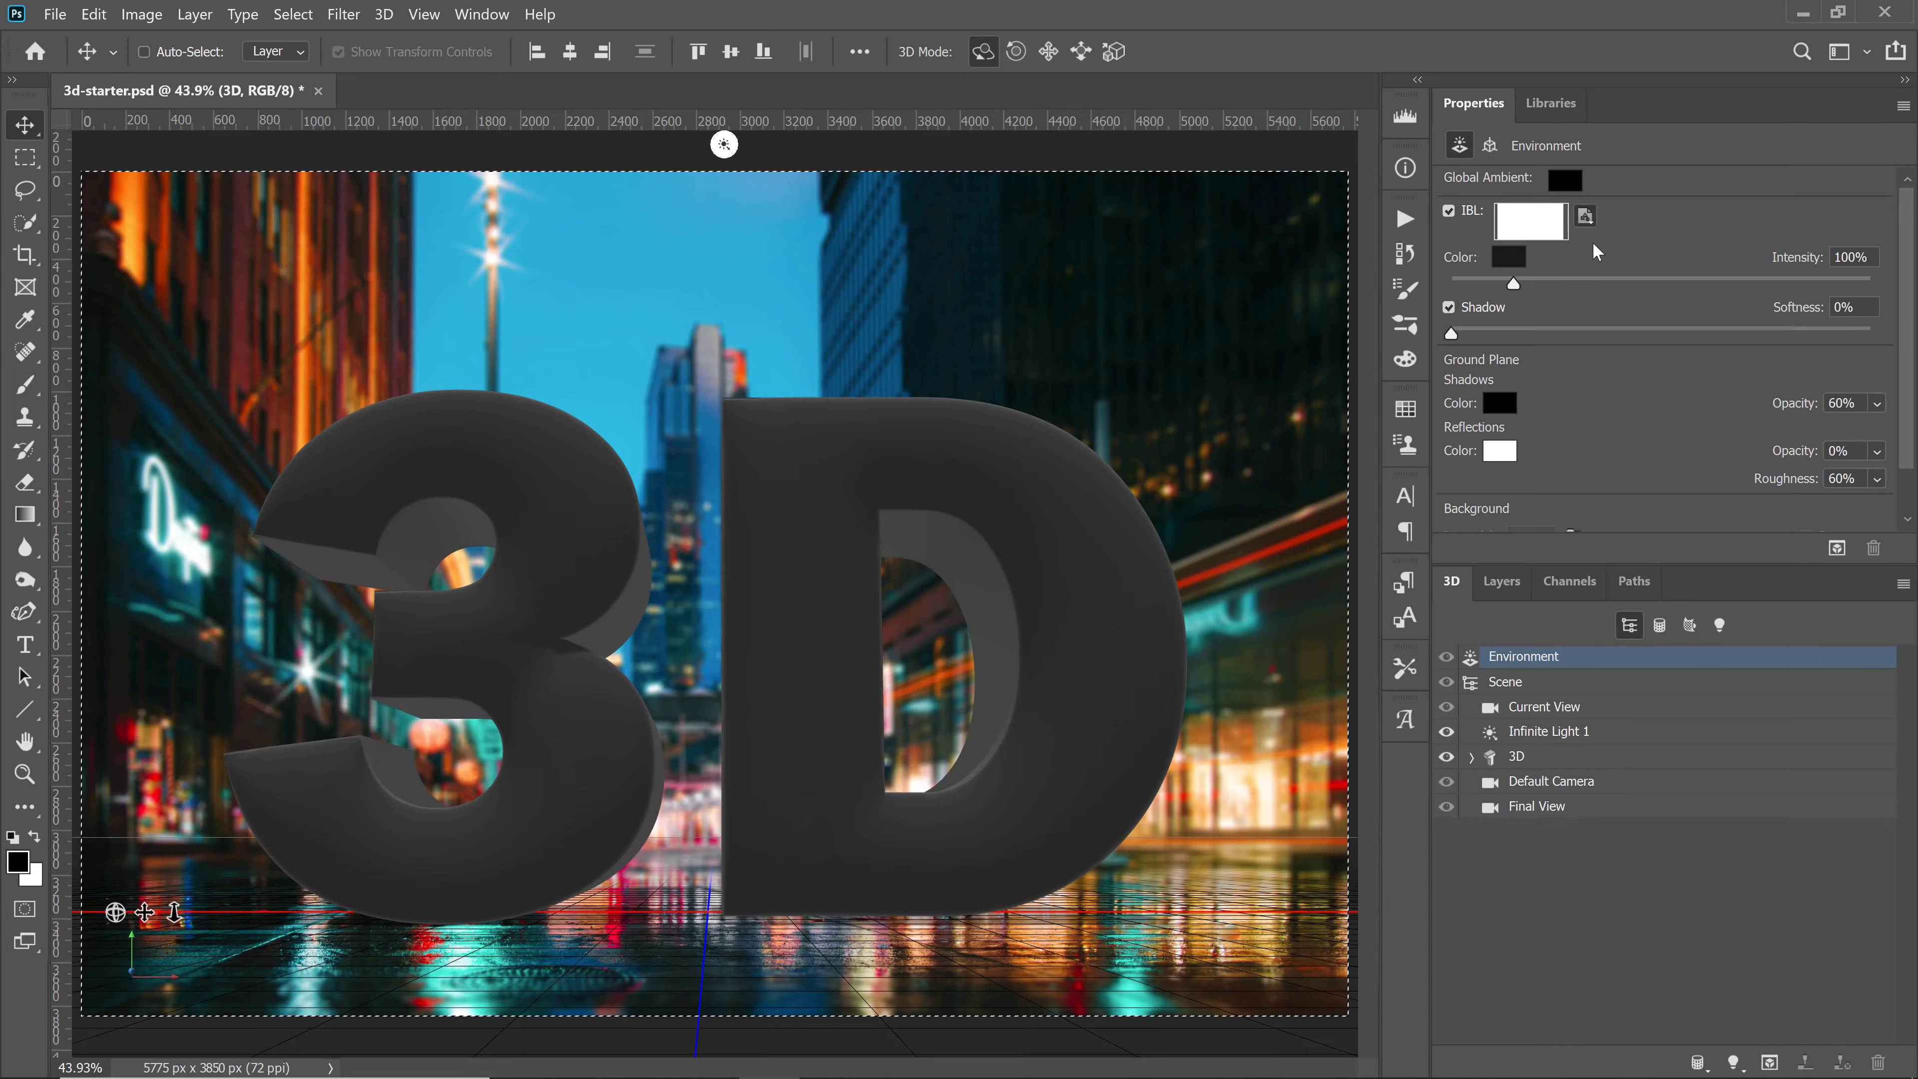
key(ctrl+v)
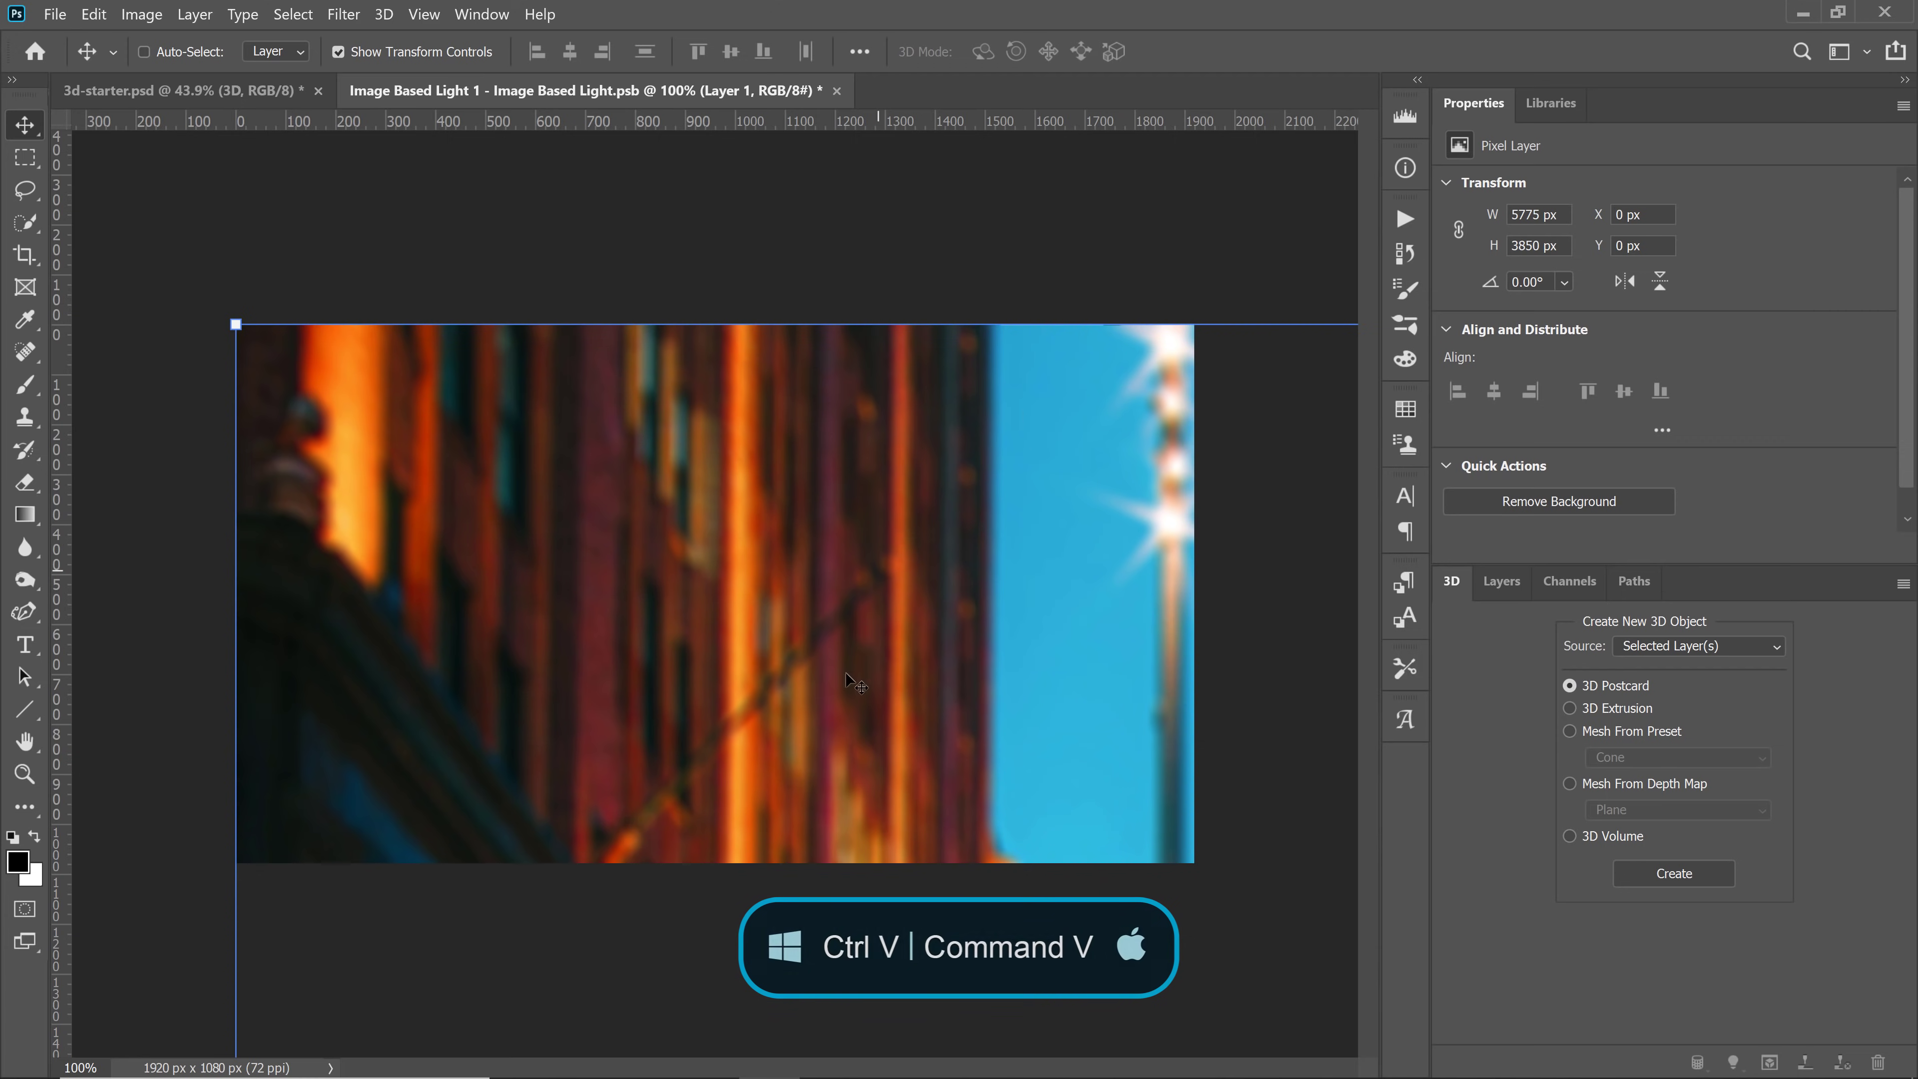
drag(1122, 801, 830, 325)
drag(948, 654, 1003, 854)
drag(797, 540, 982, 650)
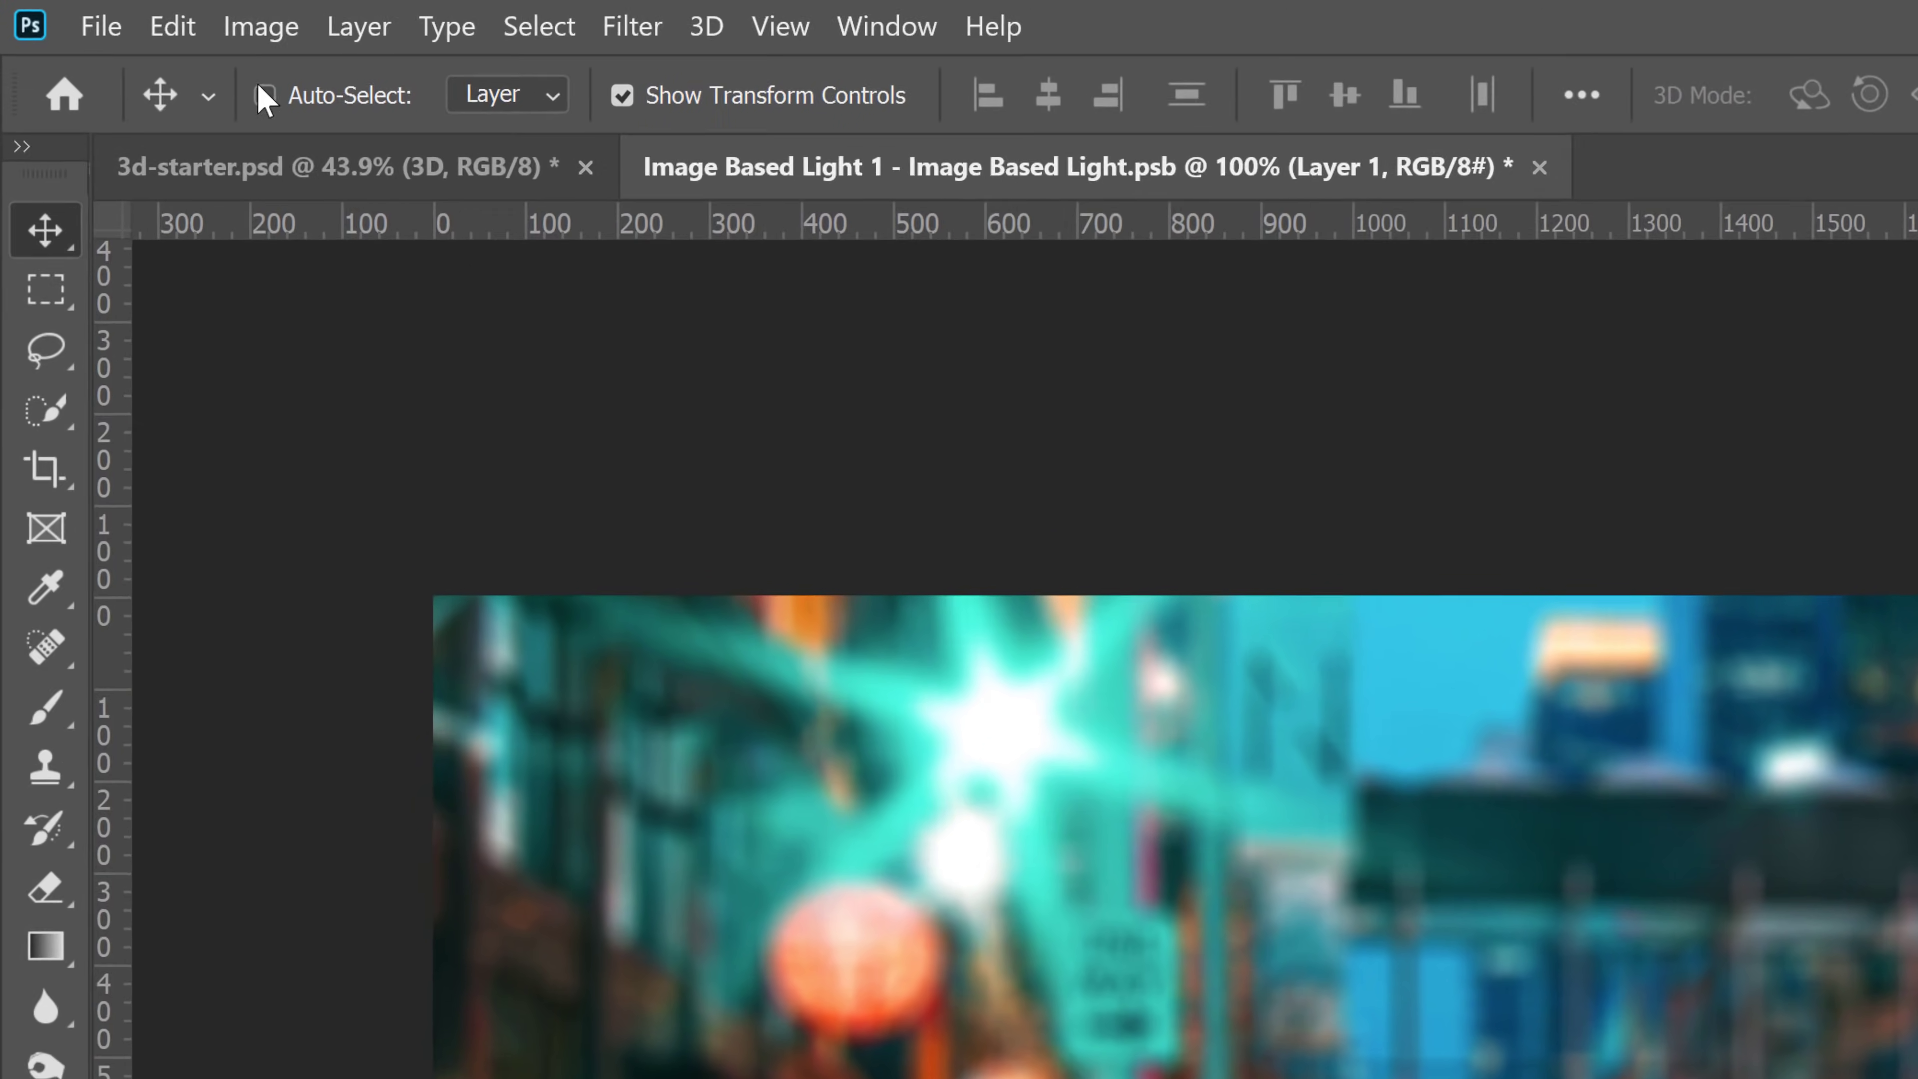
Expand the texture's canvas with Reveal All, fit it in view, and save and close it with Maximize Compatibility on
click(141, 13)
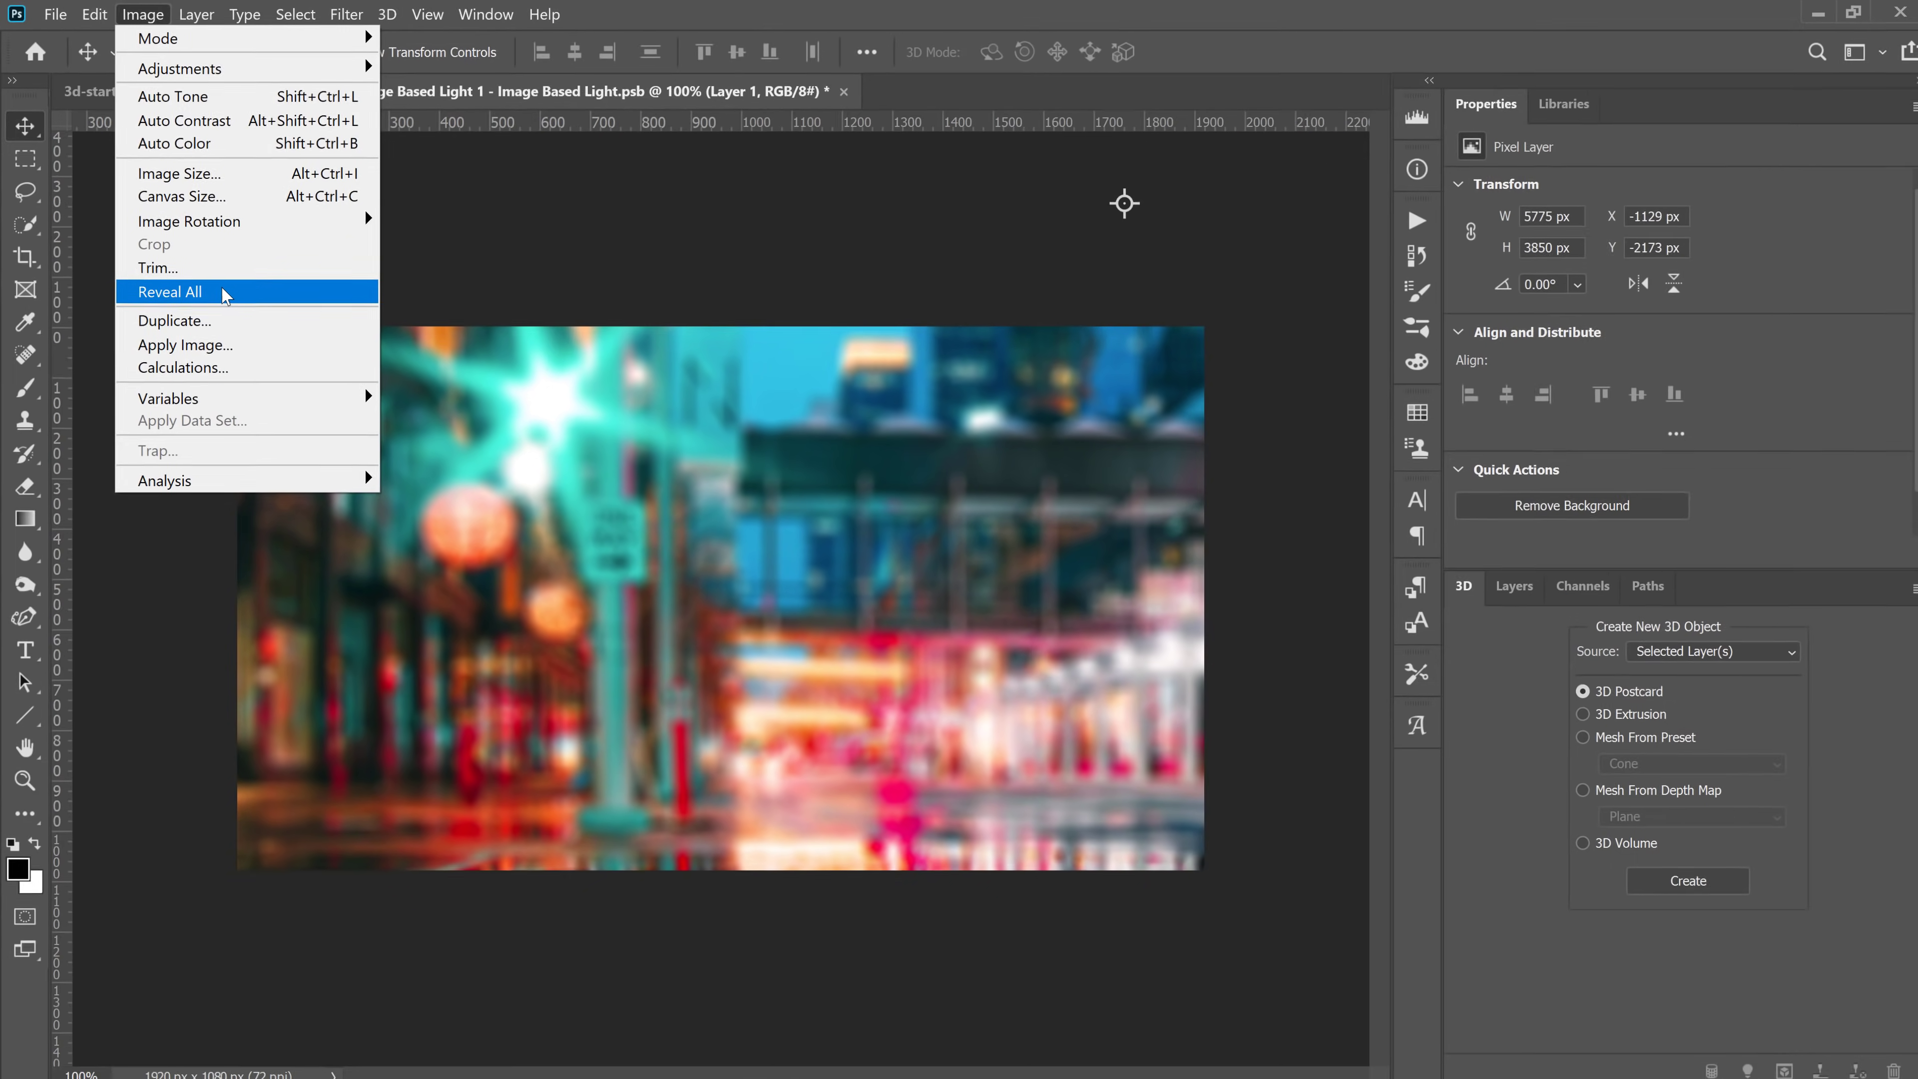
click(434, 566)
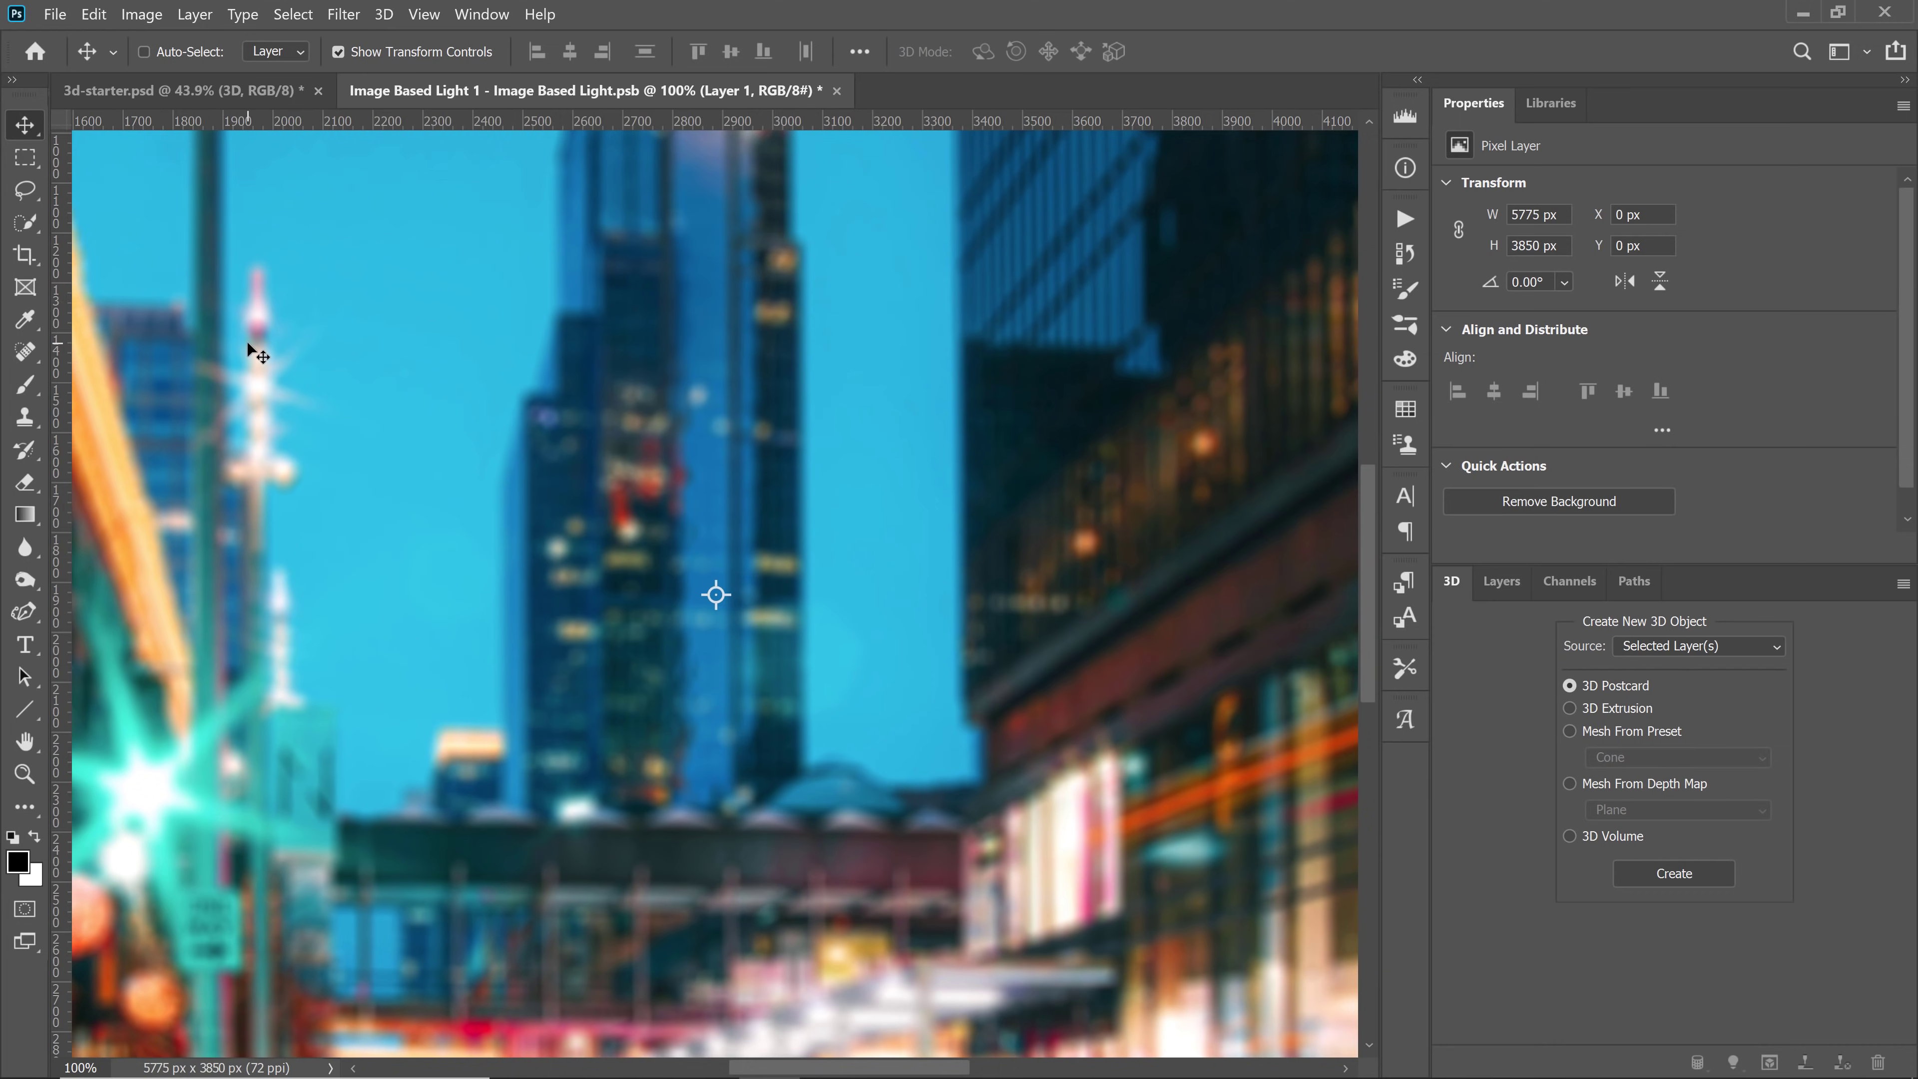
double_click(34, 741)
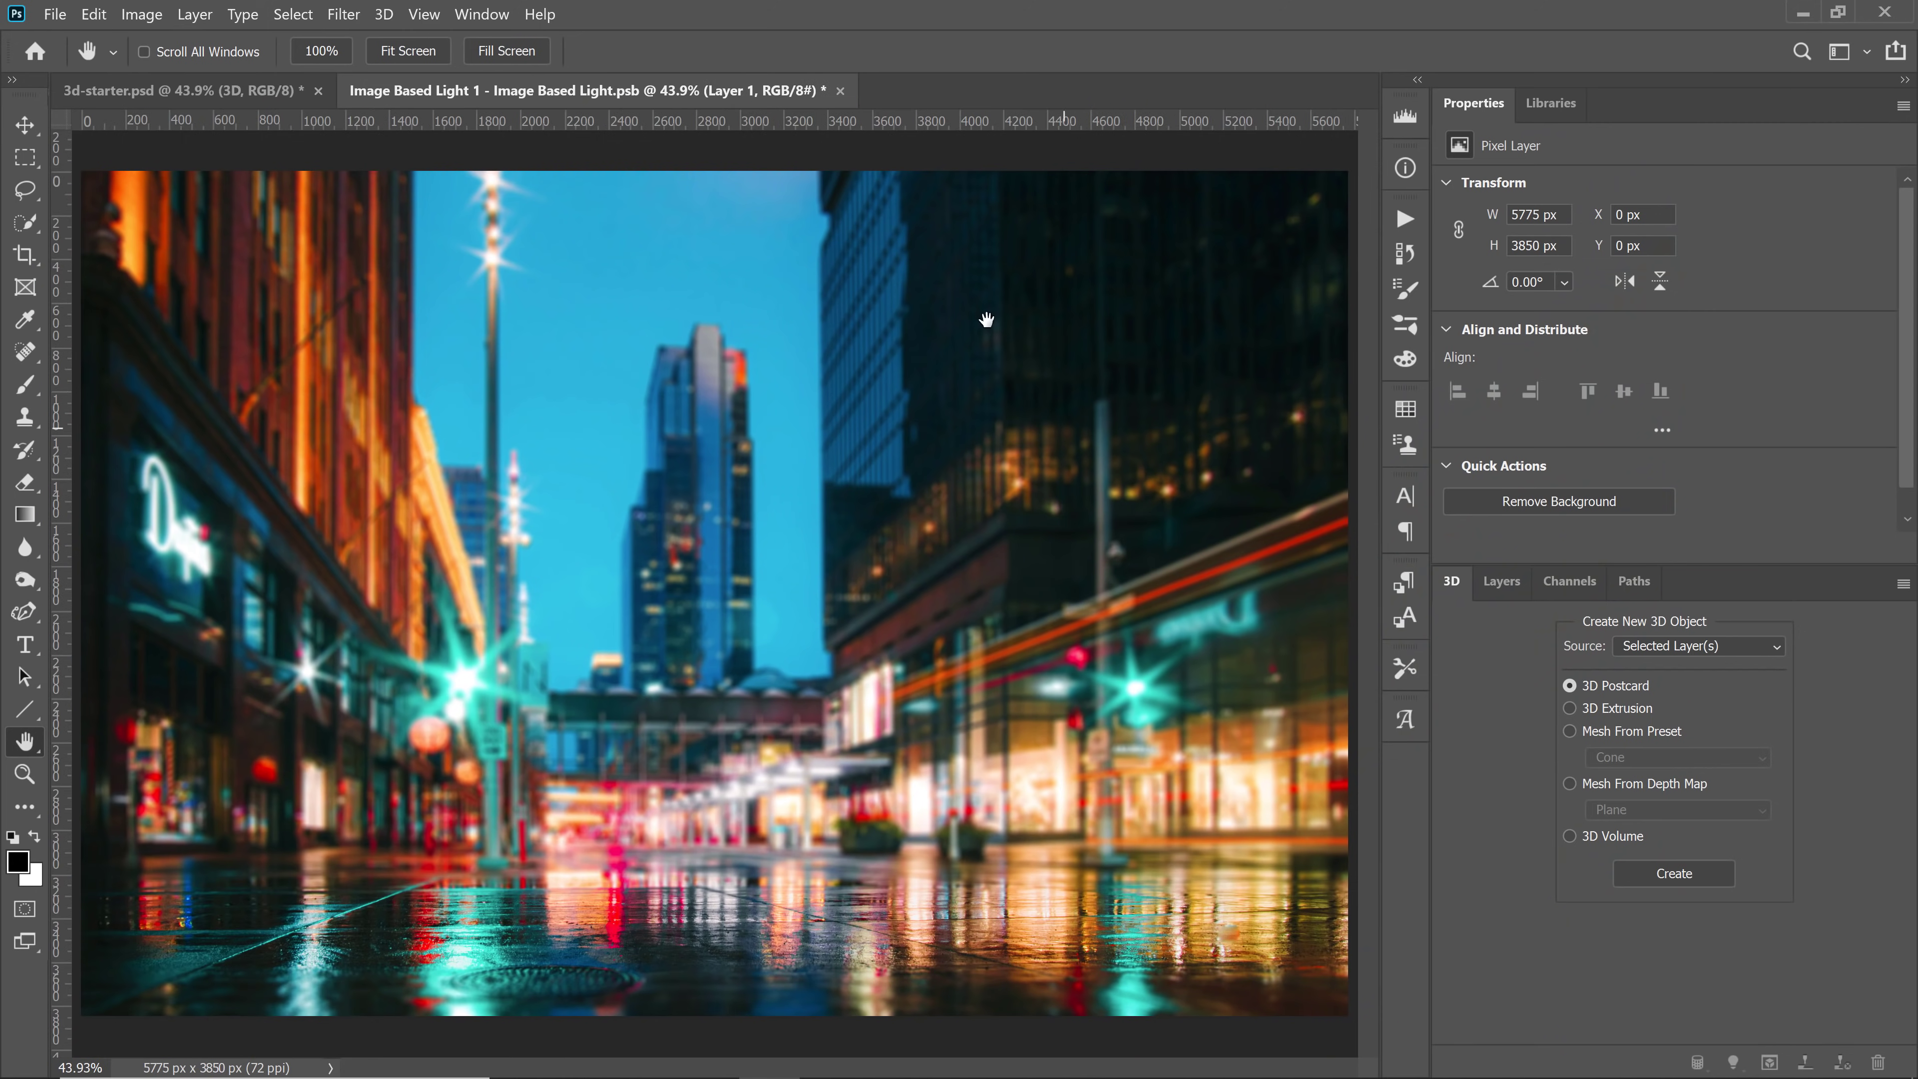
click(841, 91)
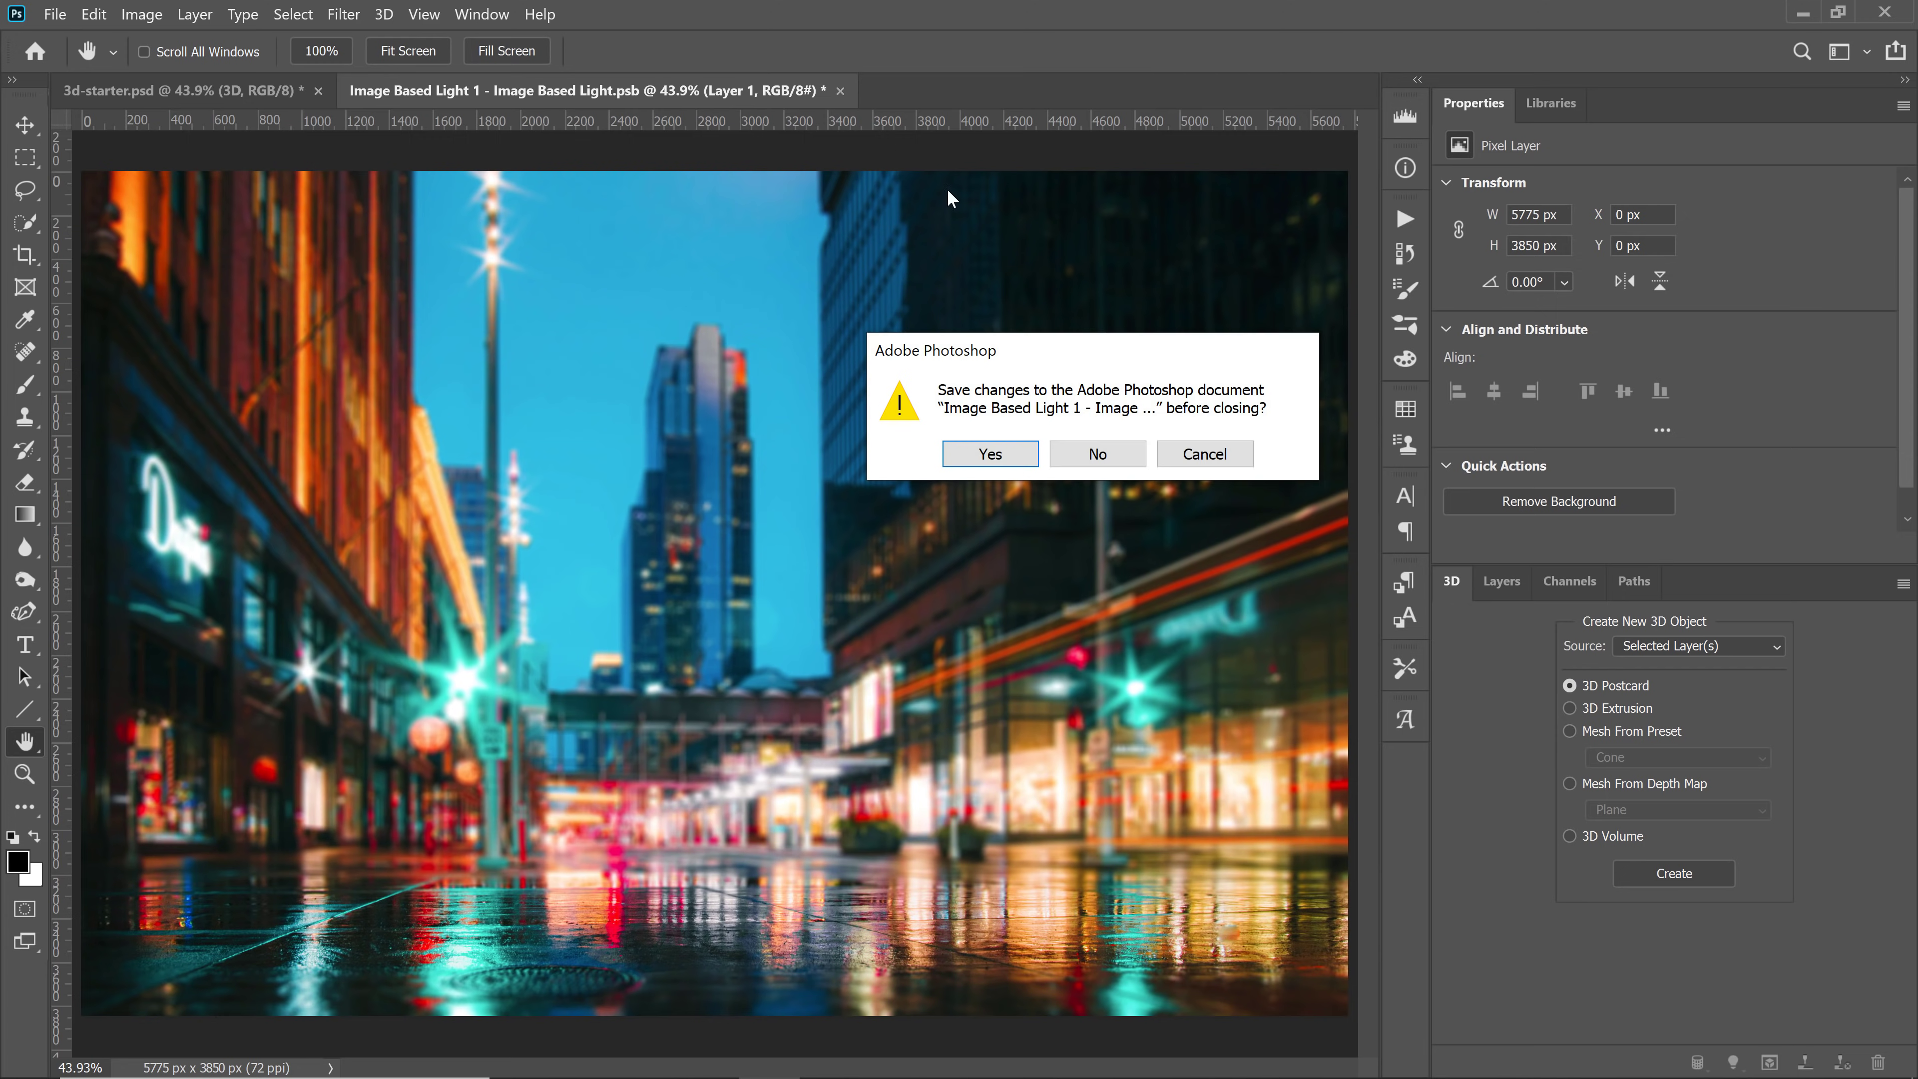
click(1006, 458)
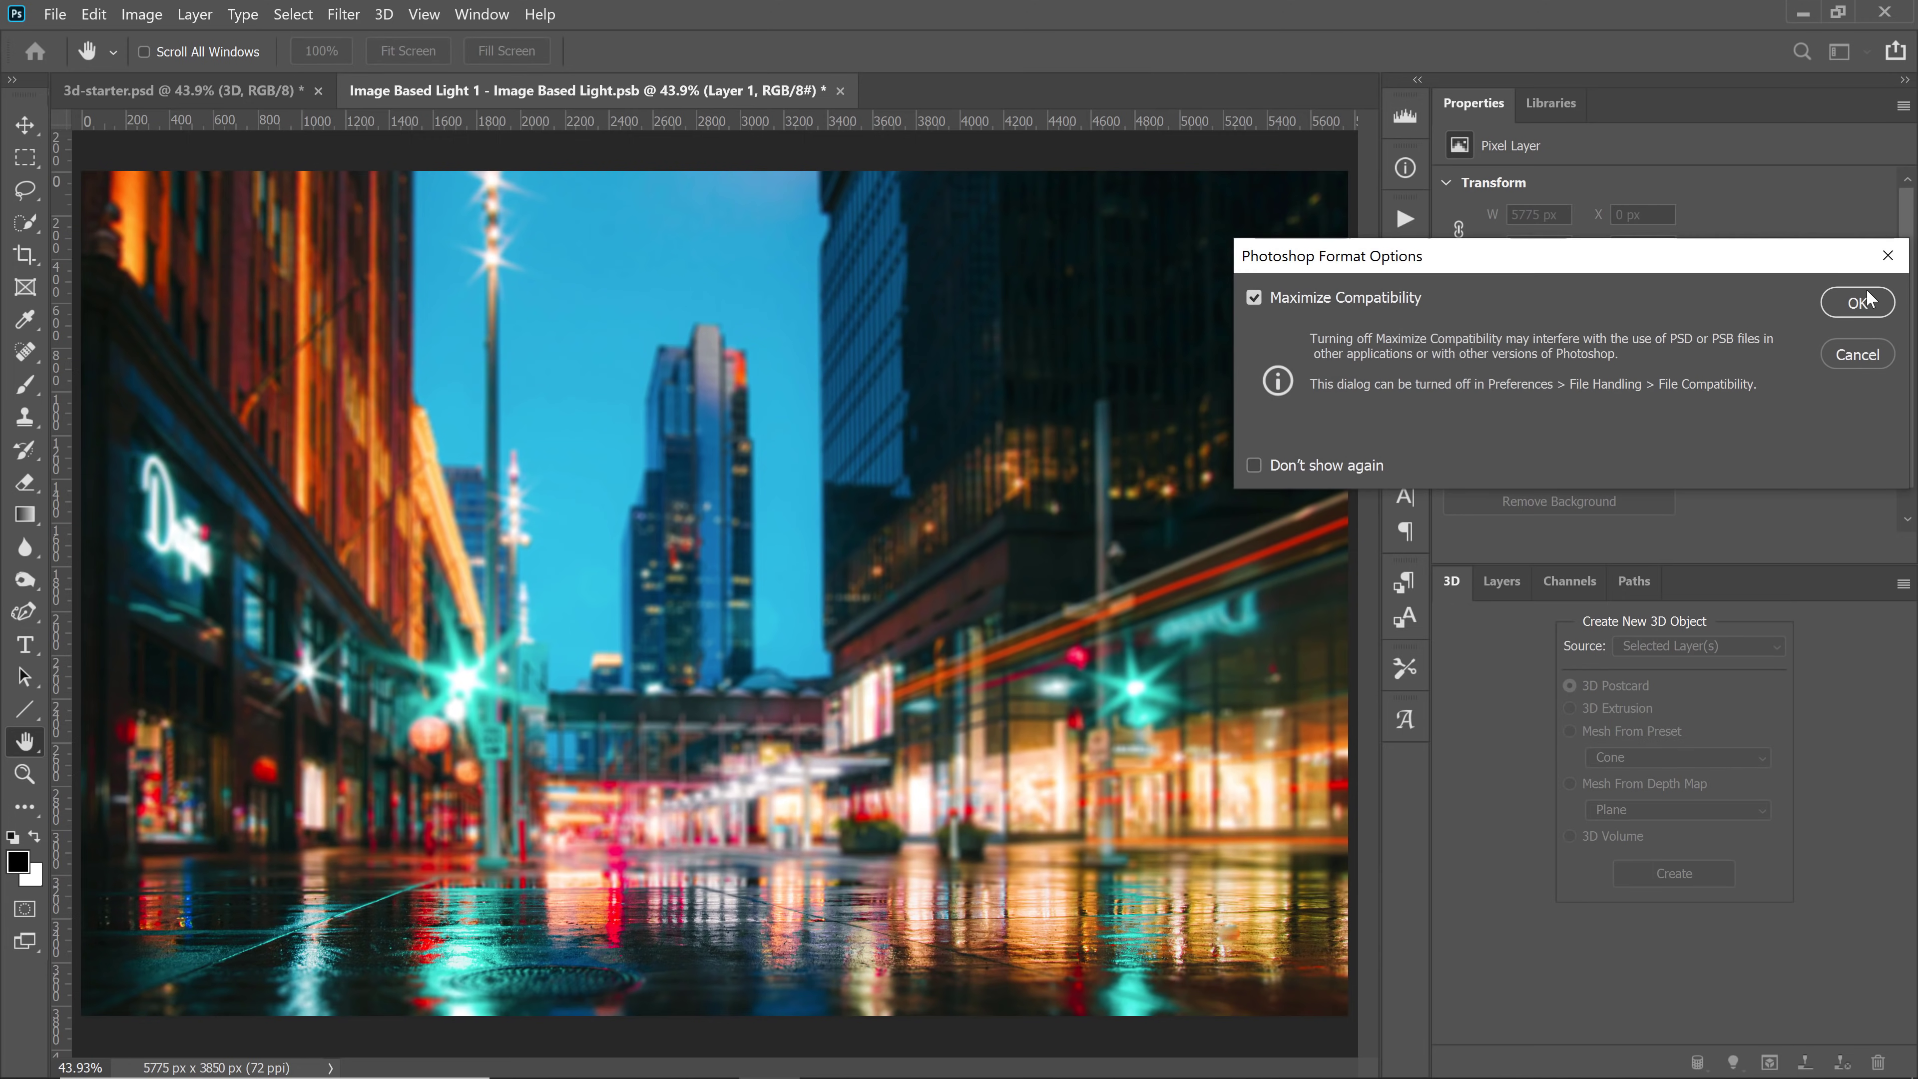
click(1857, 302)
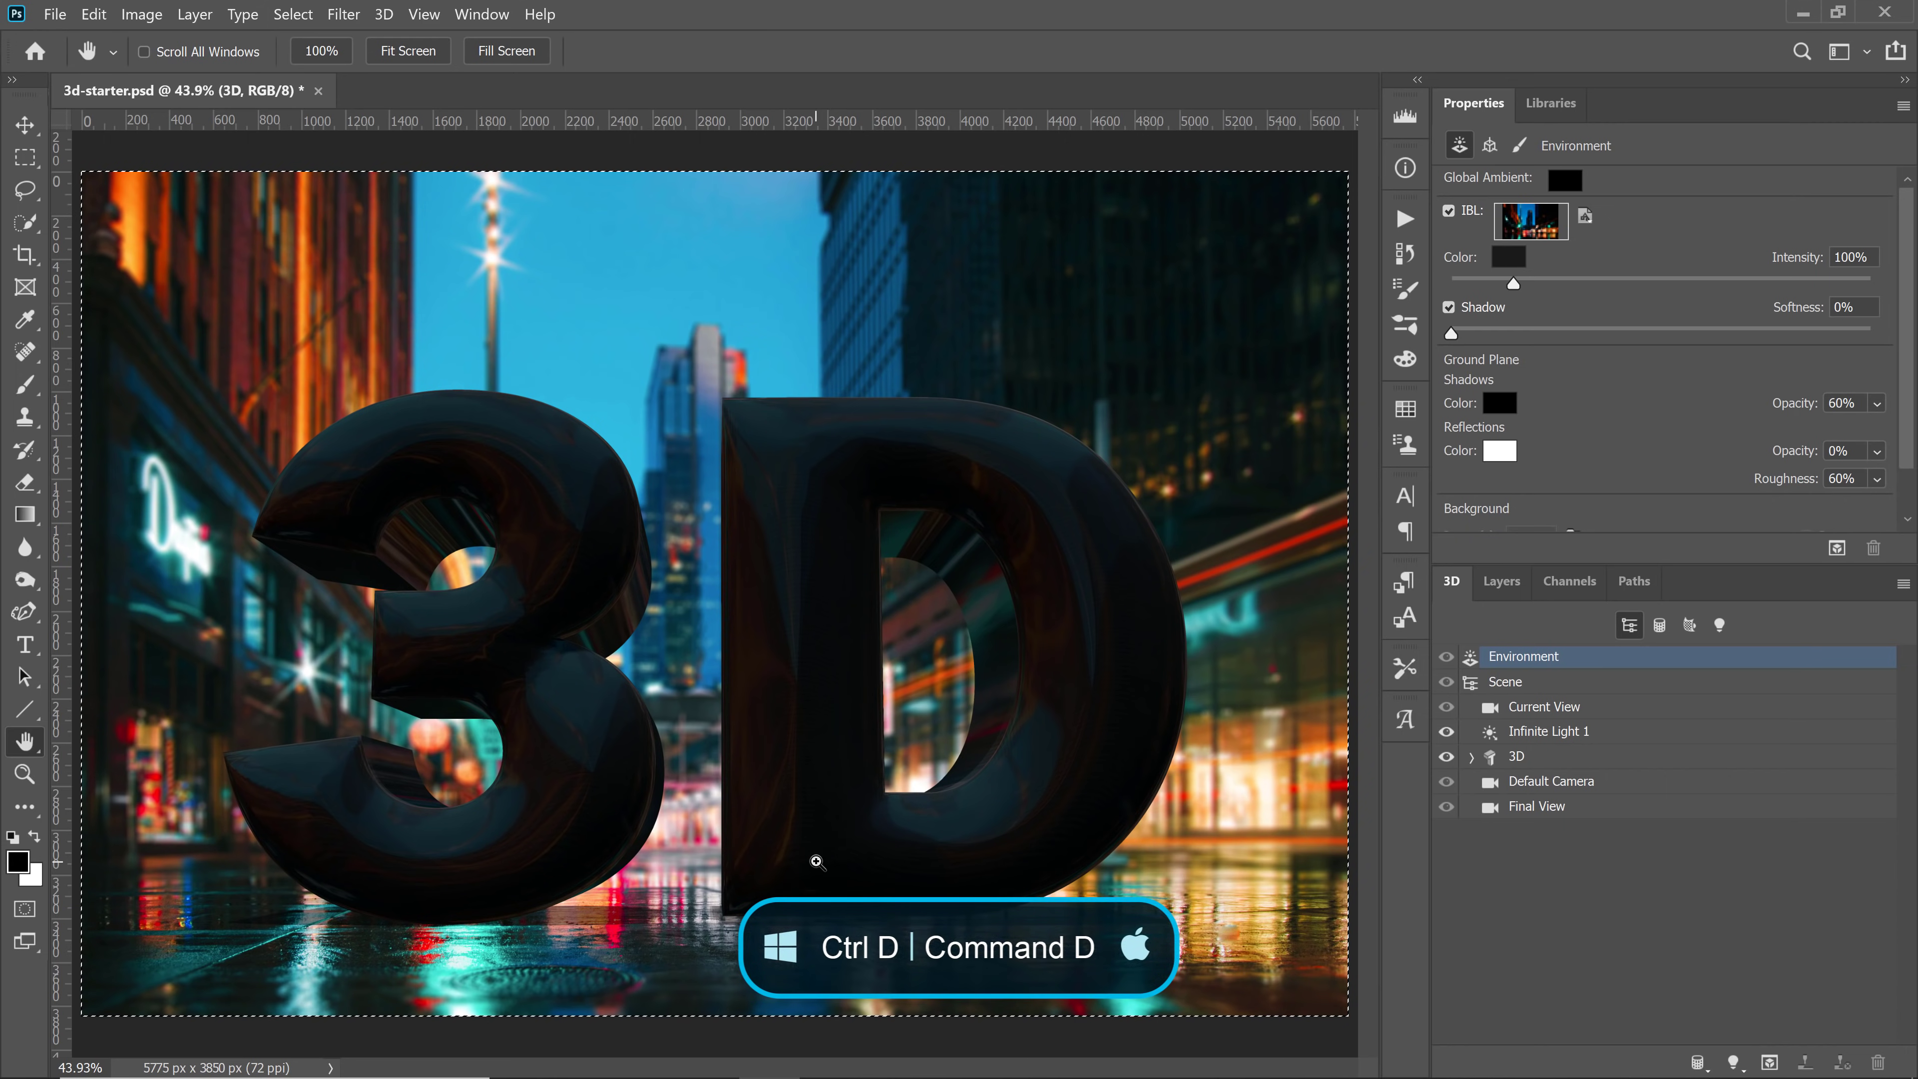
Clear the selection and rotate the street-image light around the 3D text with the Move tool
key(ctrl+d)
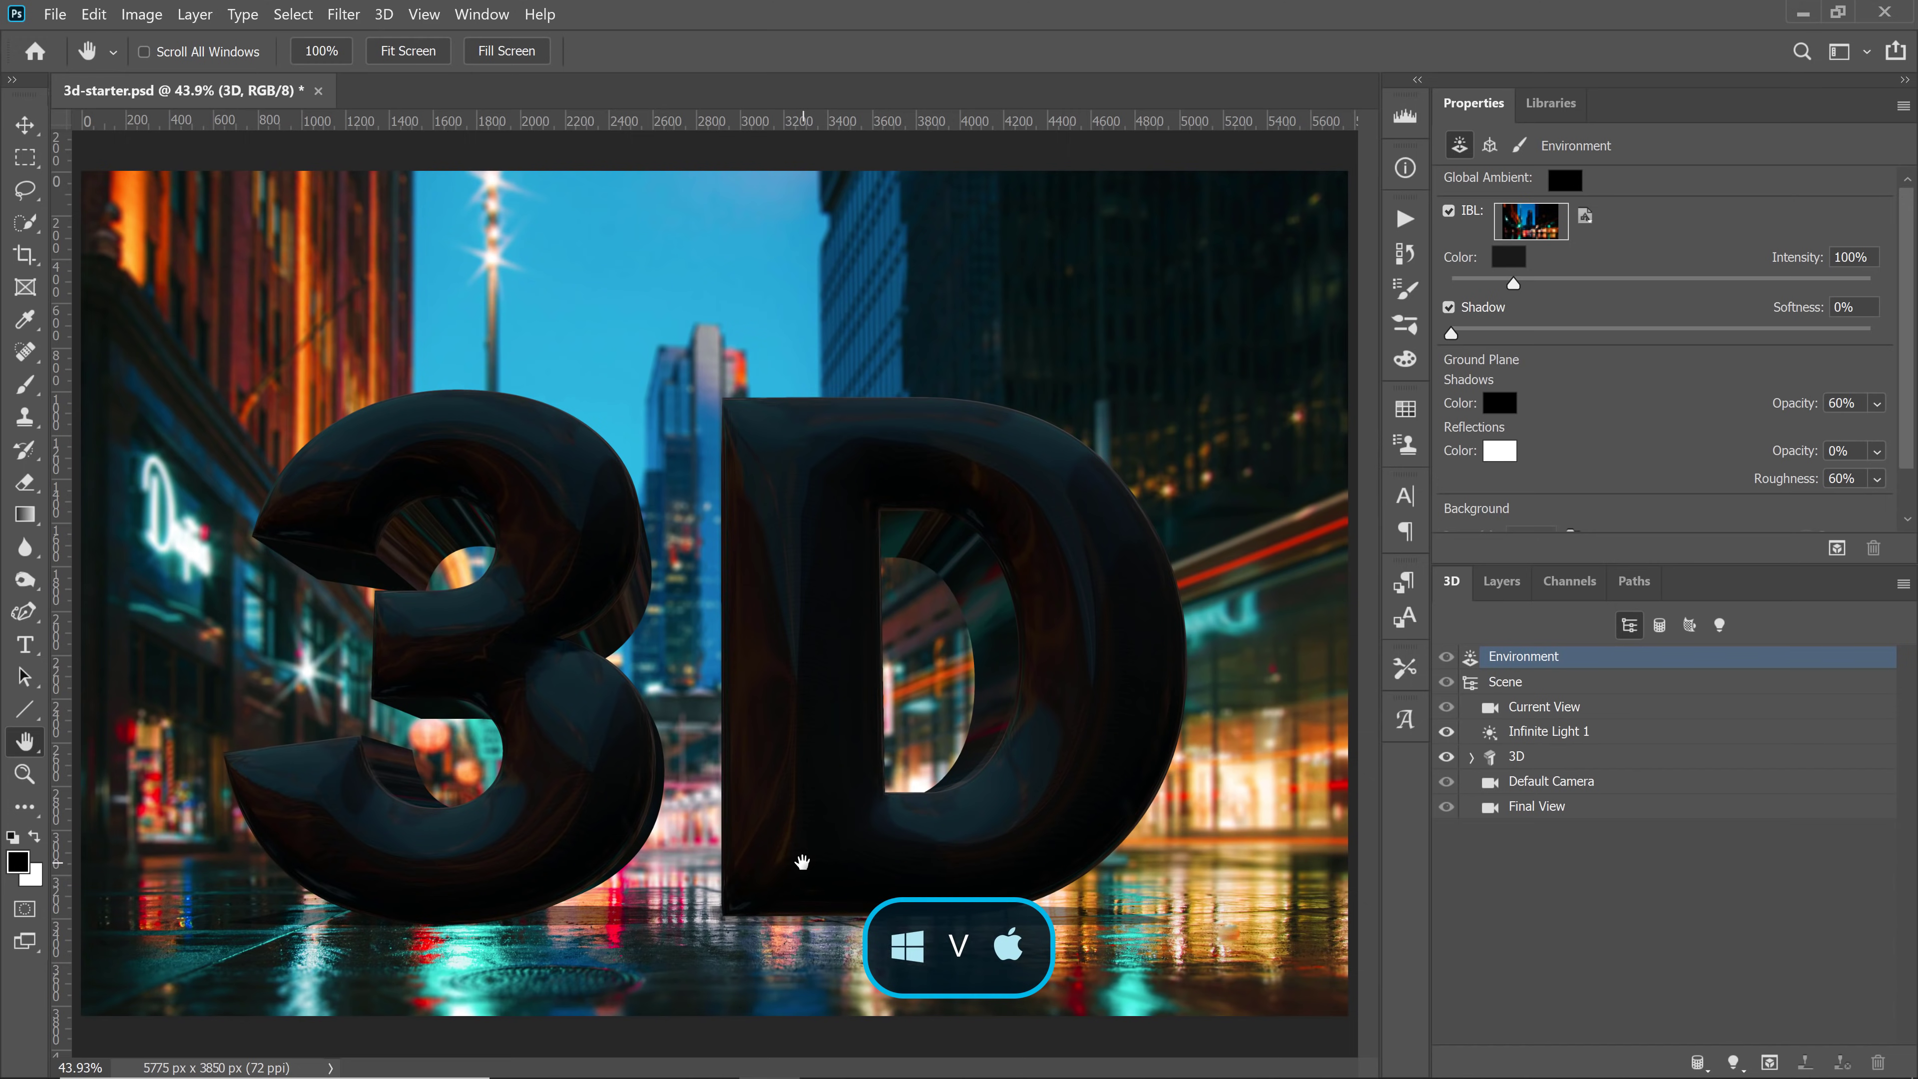
key(v)
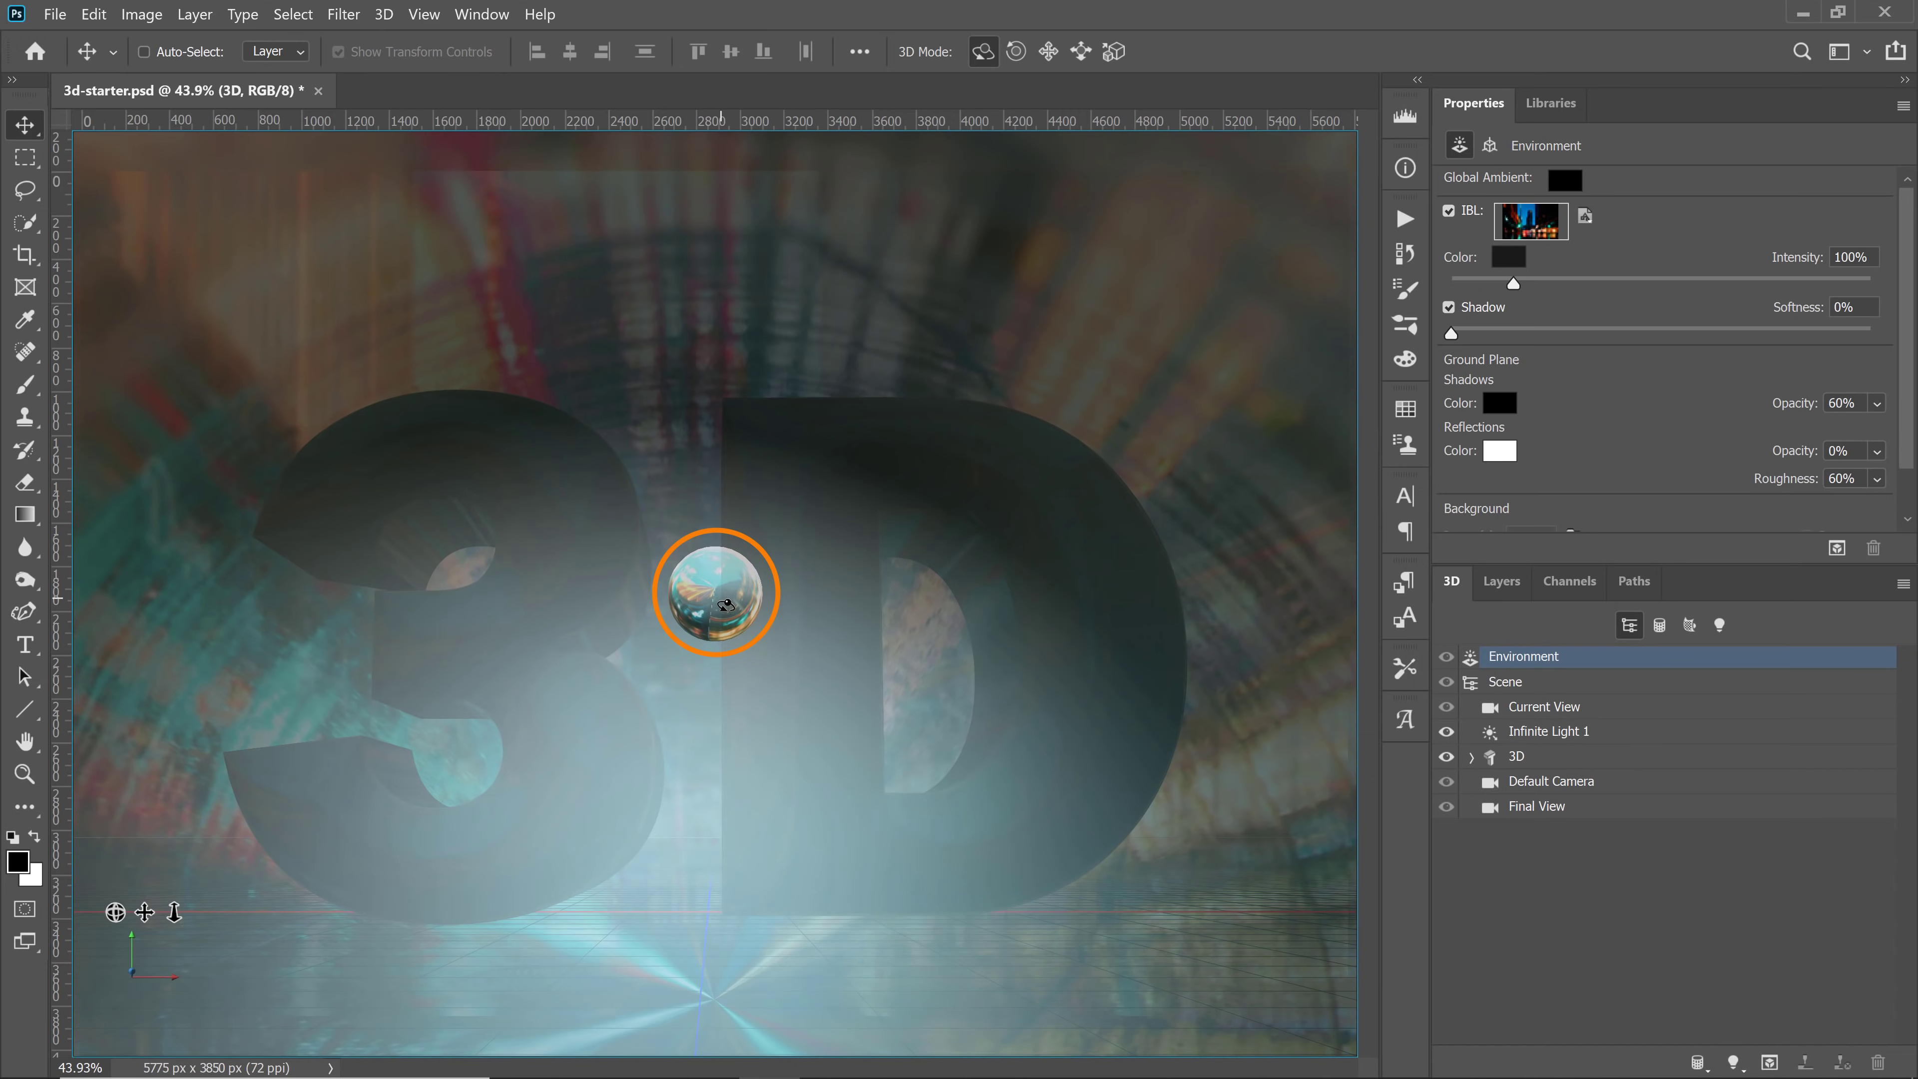
drag(724, 605, 937, 641)
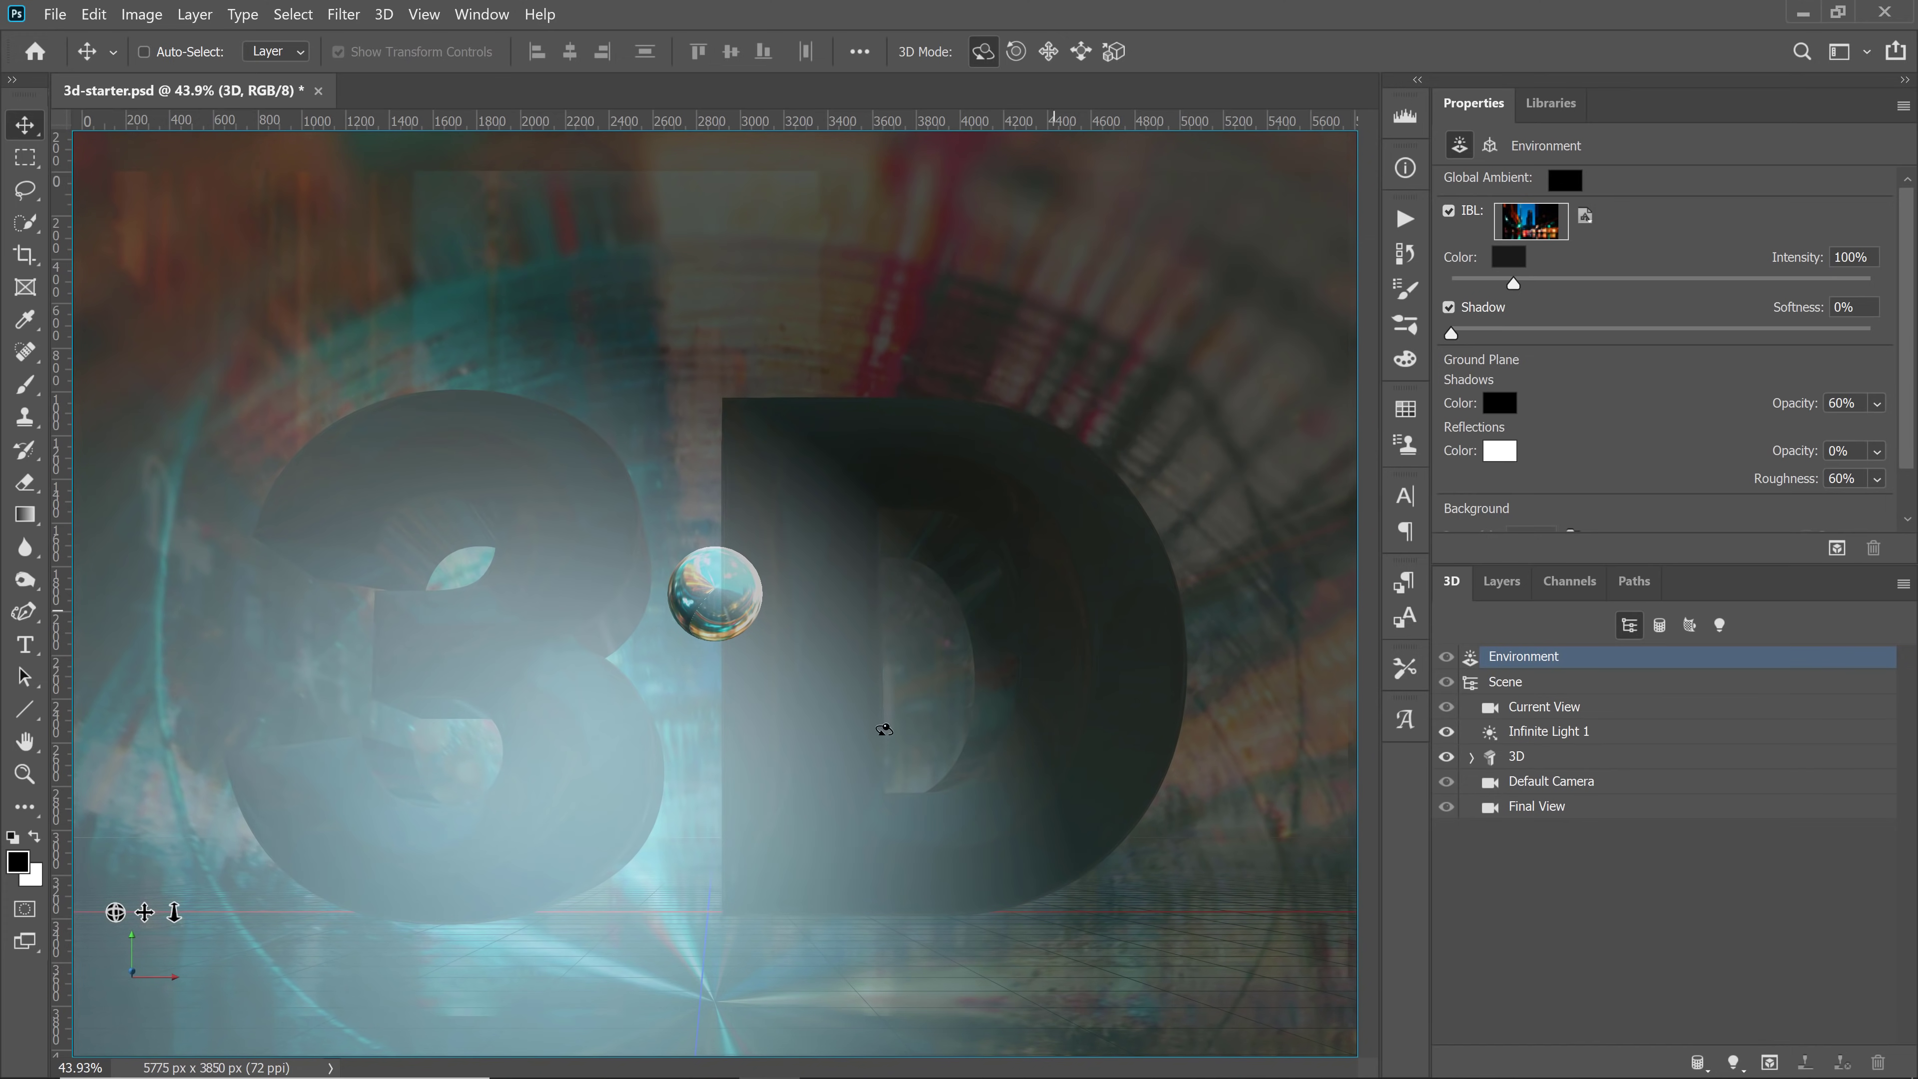
Expand the 3D mesh's materials, select all five from Front Inflation to Back Inflation, and set Metallic to 100%
click(1472, 756)
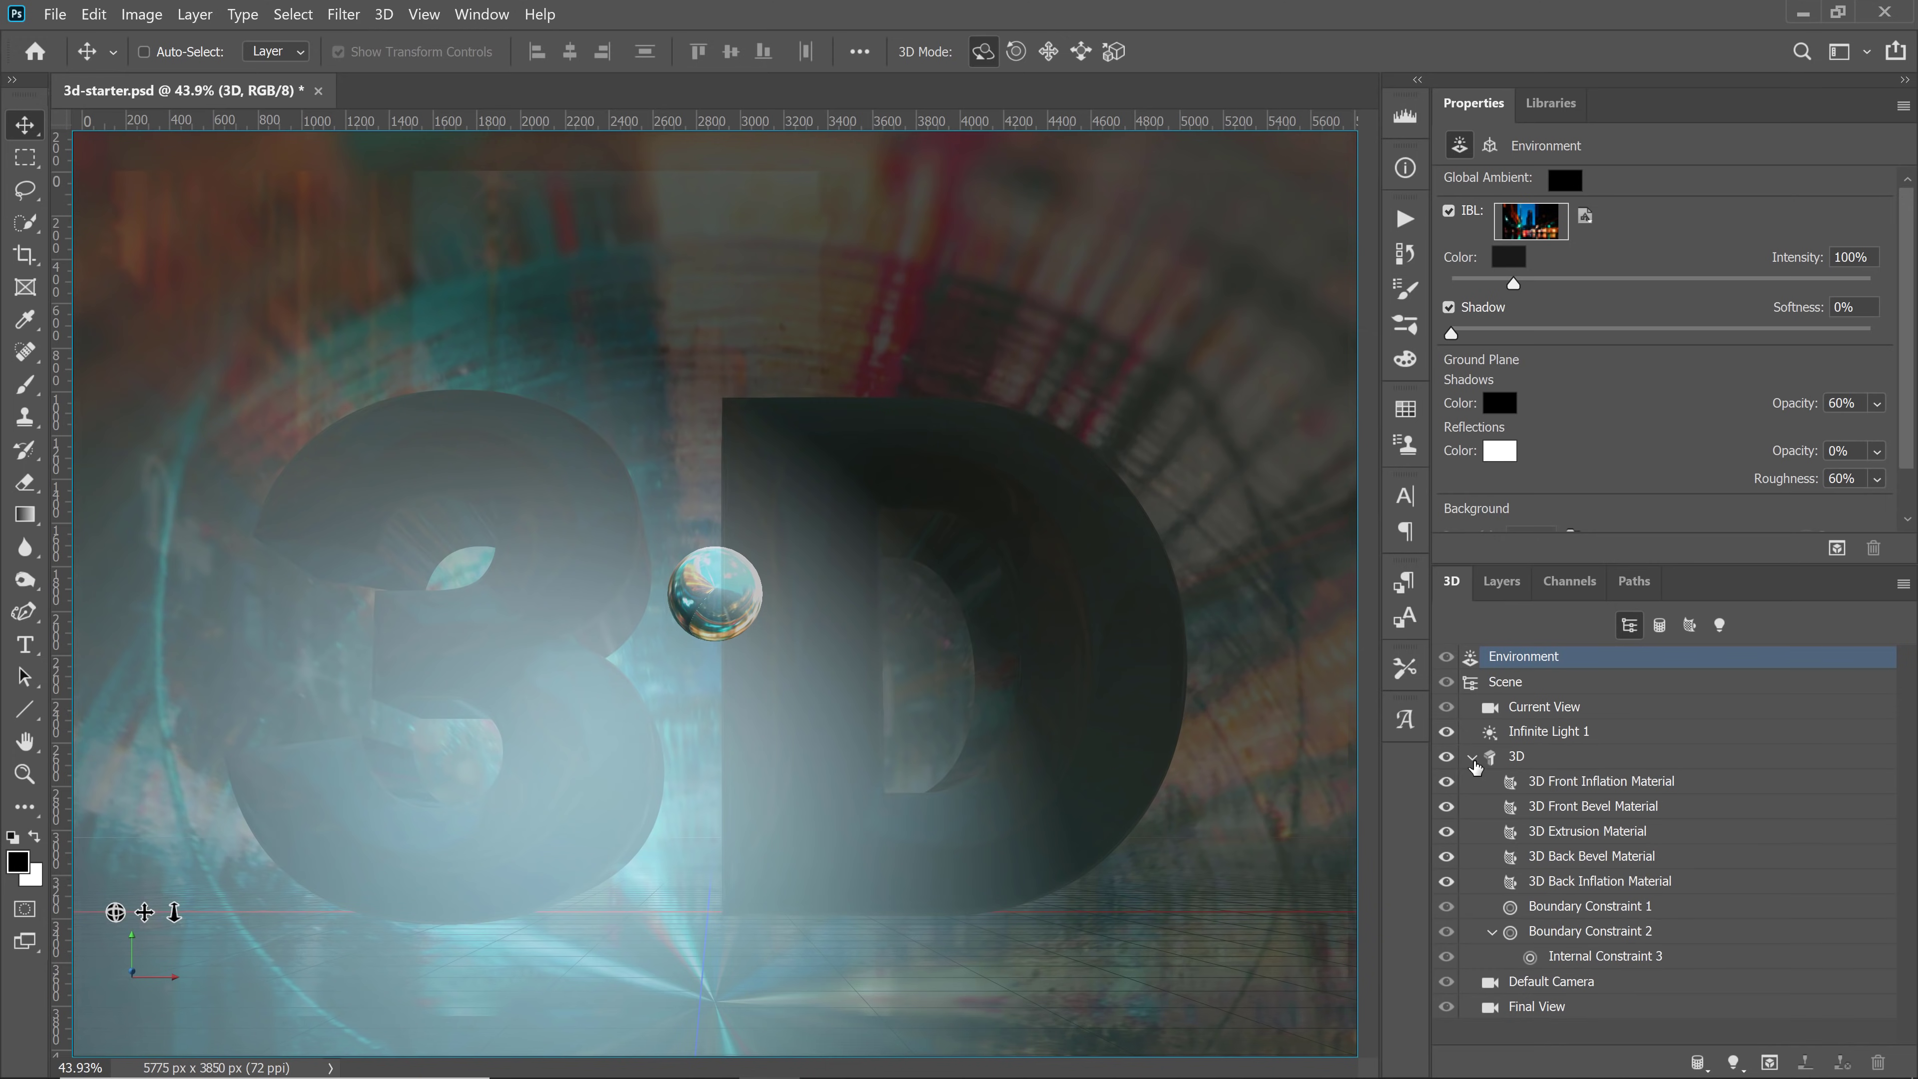
click(1575, 786)
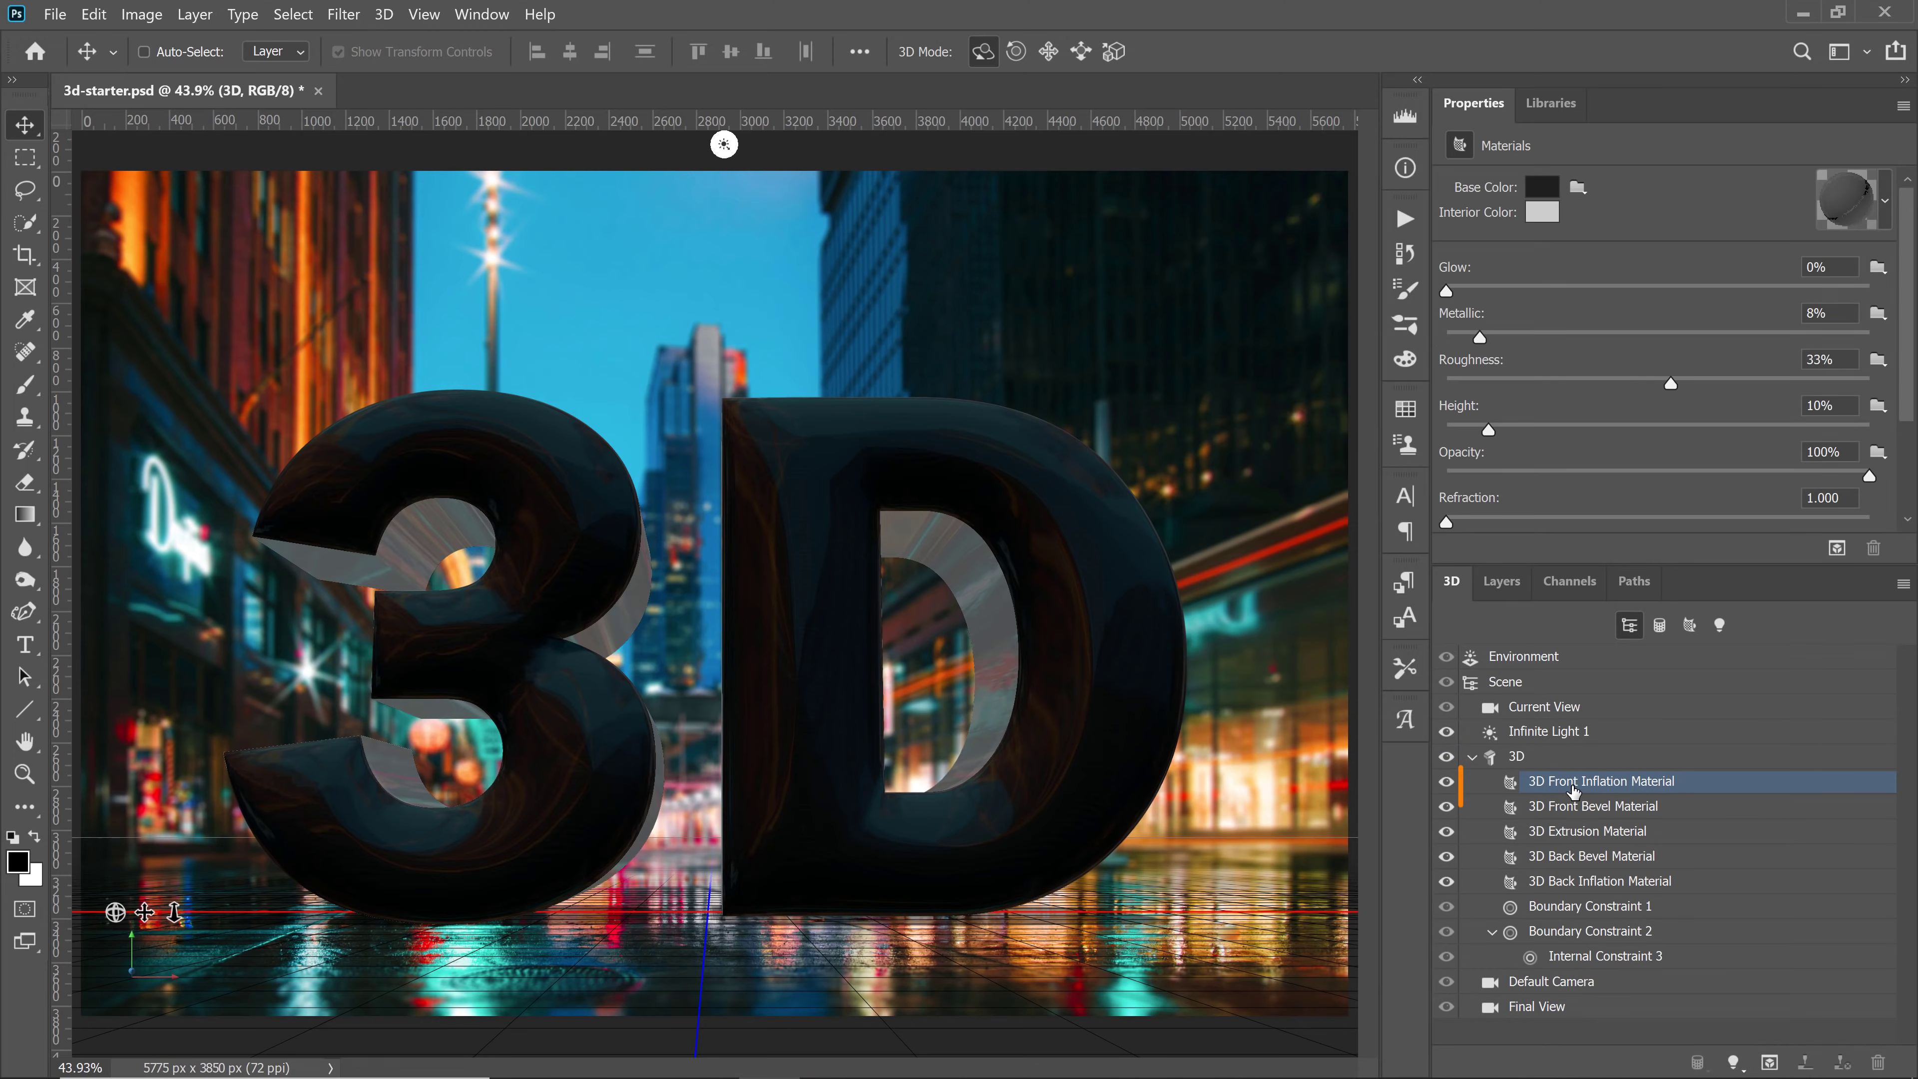
shift+click(1611, 885)
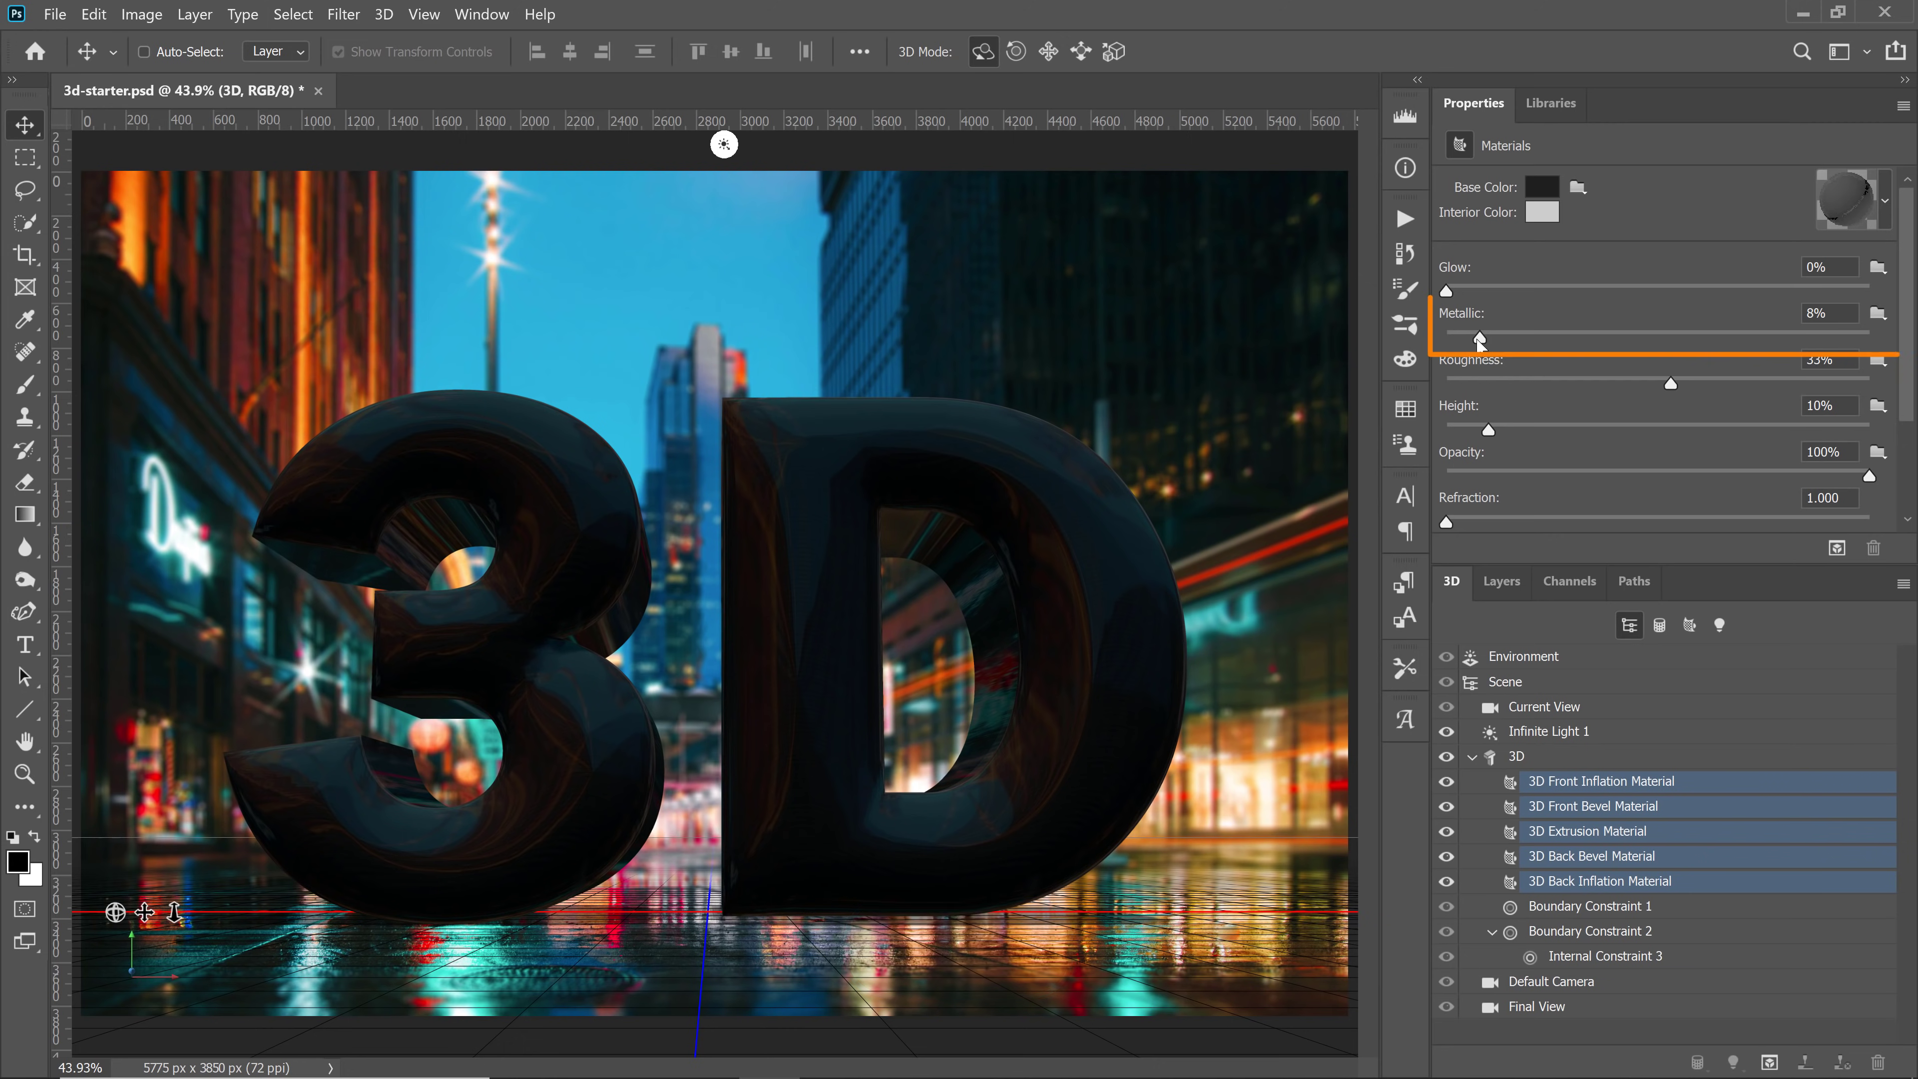
drag(1477, 340, 1898, 361)
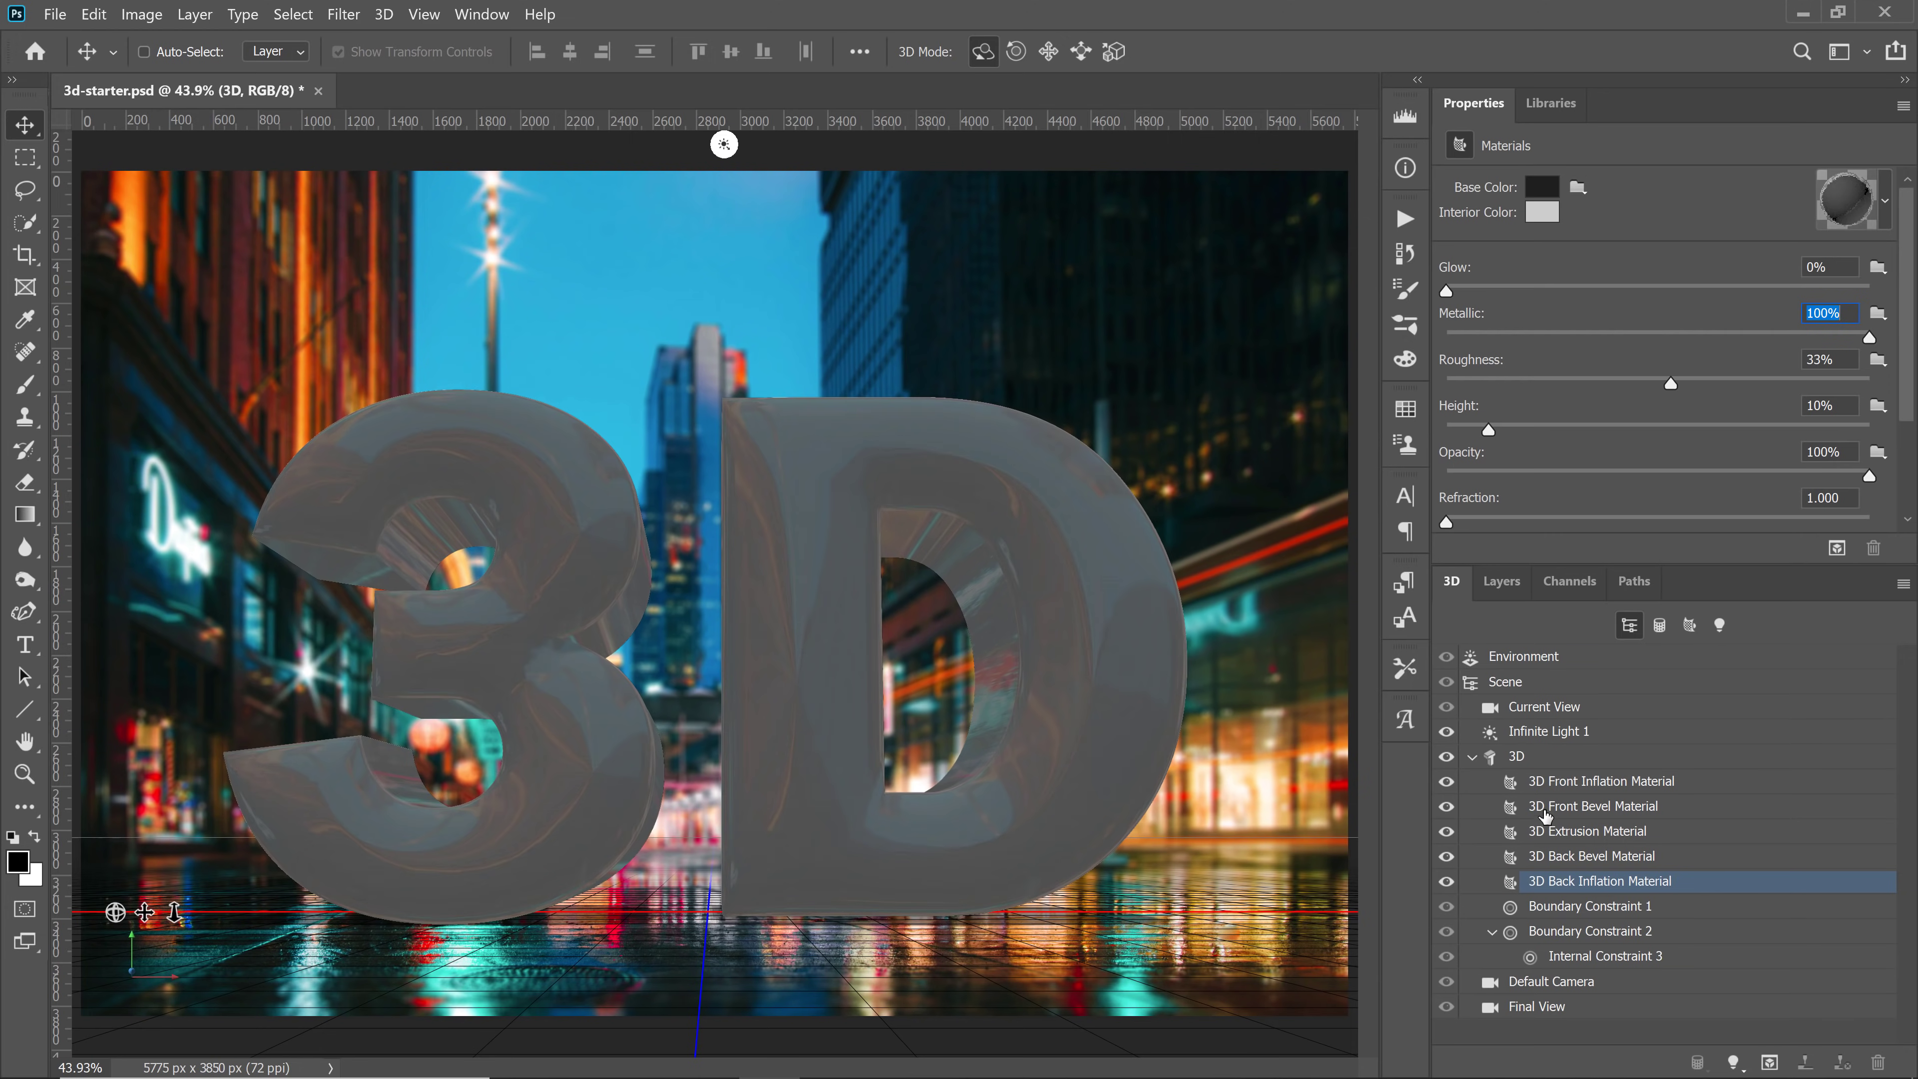
Reselect all five materials of the 3D text and lighten their base color to gray, RGB 88, 88, 88
click(1553, 786)
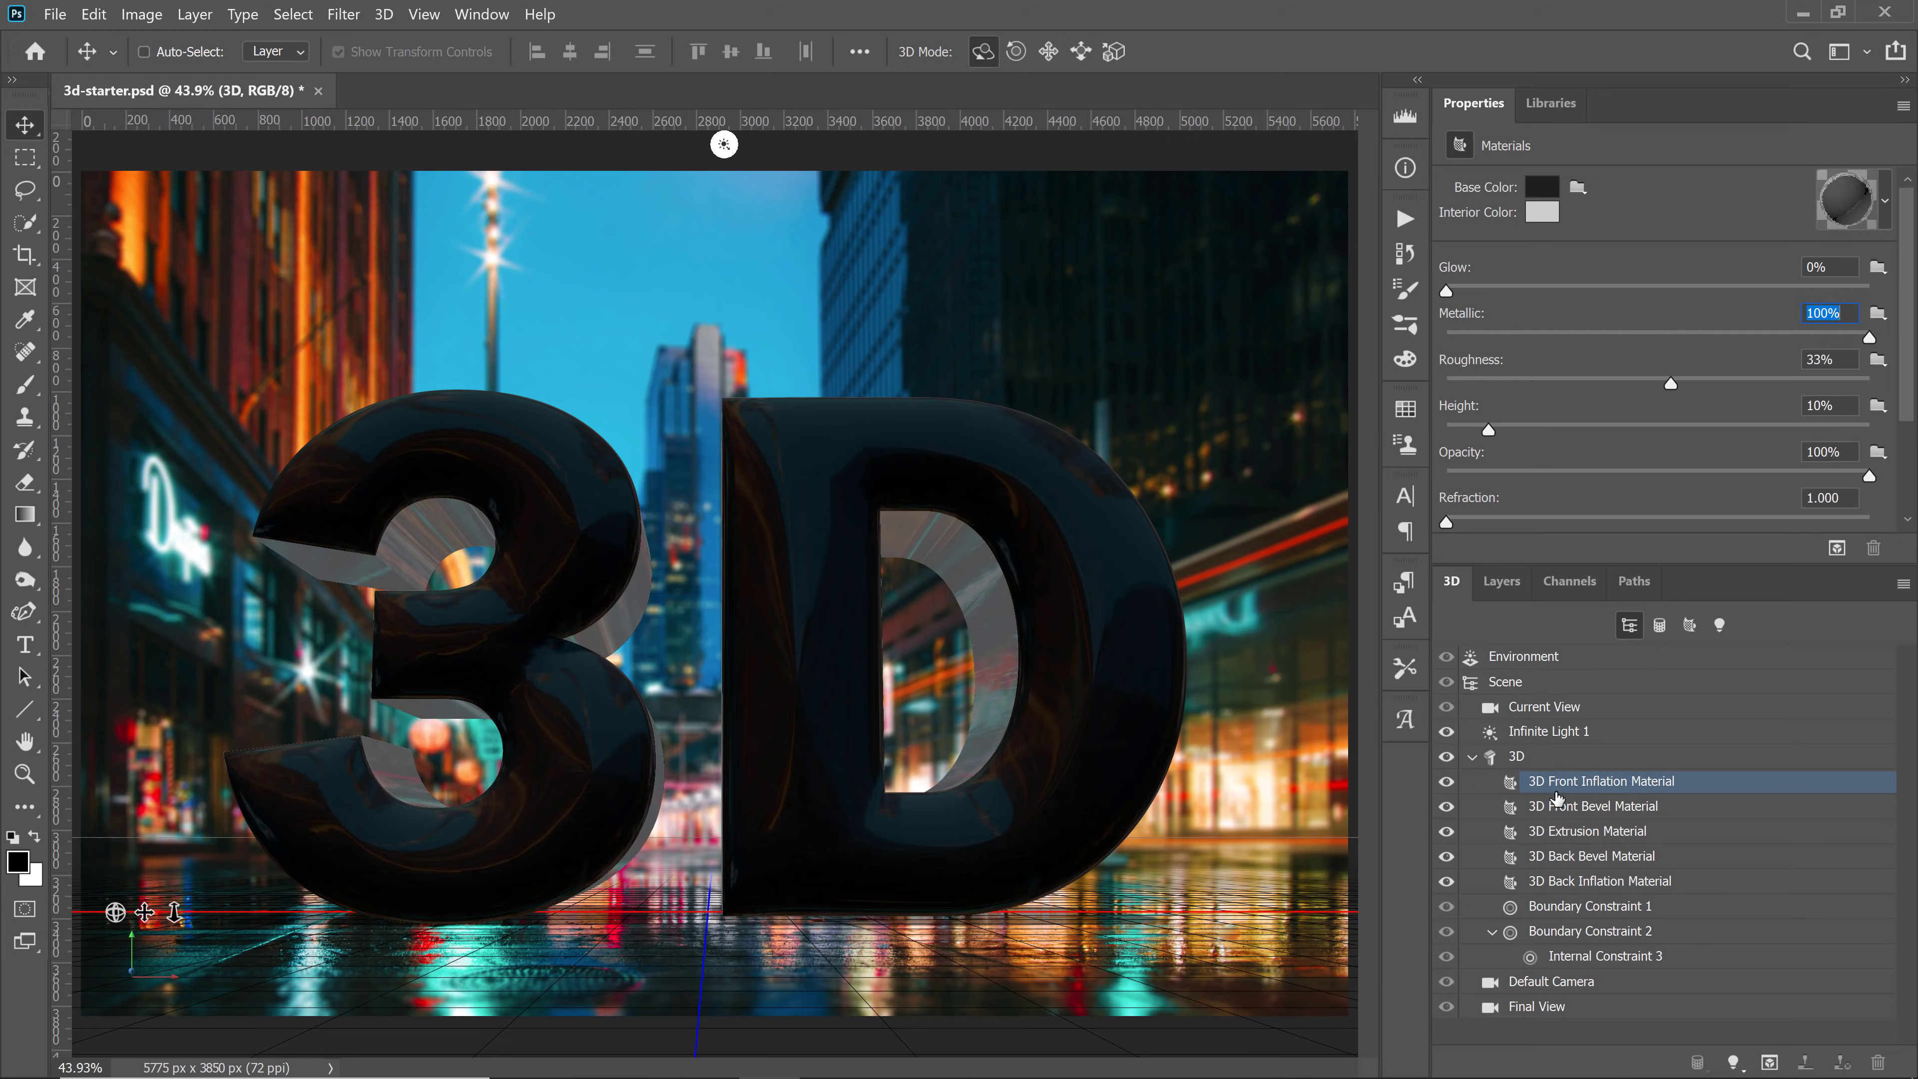
shift+click(1592, 882)
click(1542, 188)
drag(835, 860, 770, 982)
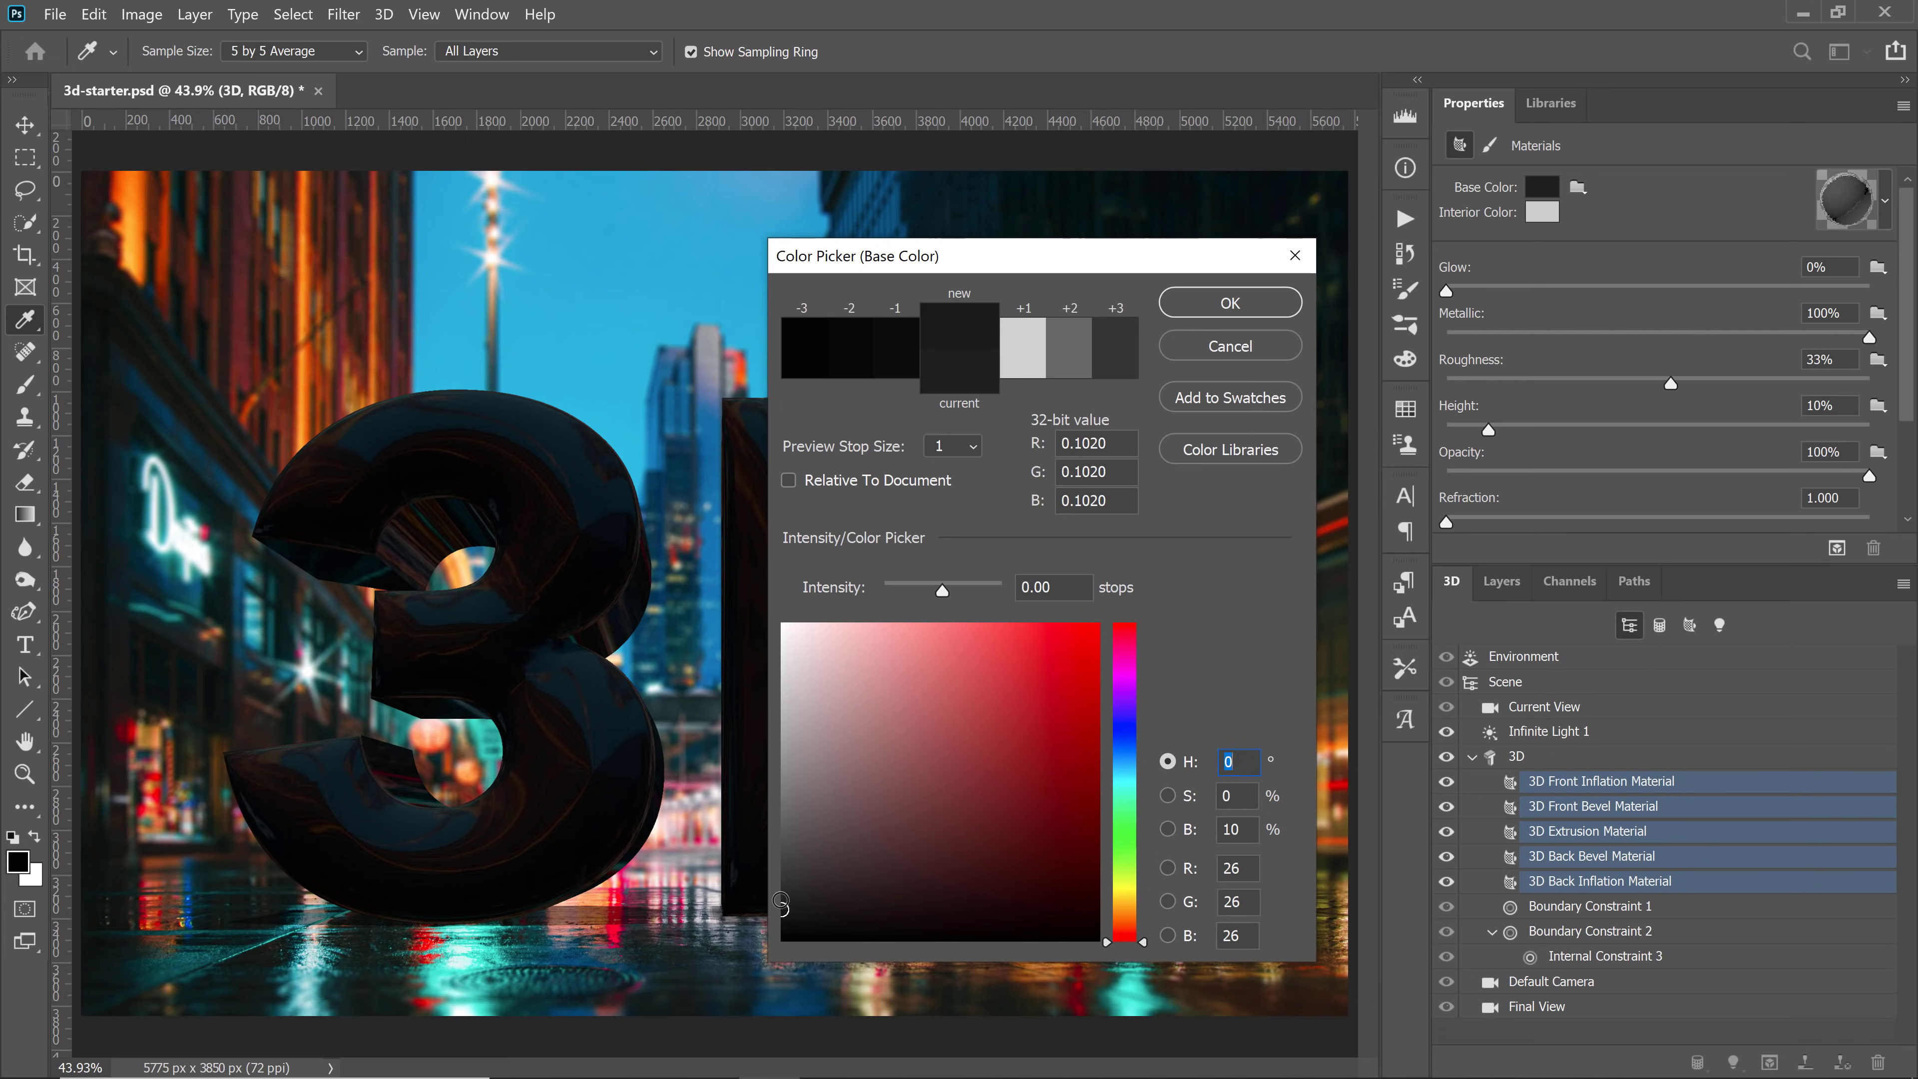
drag(780, 903, 766, 832)
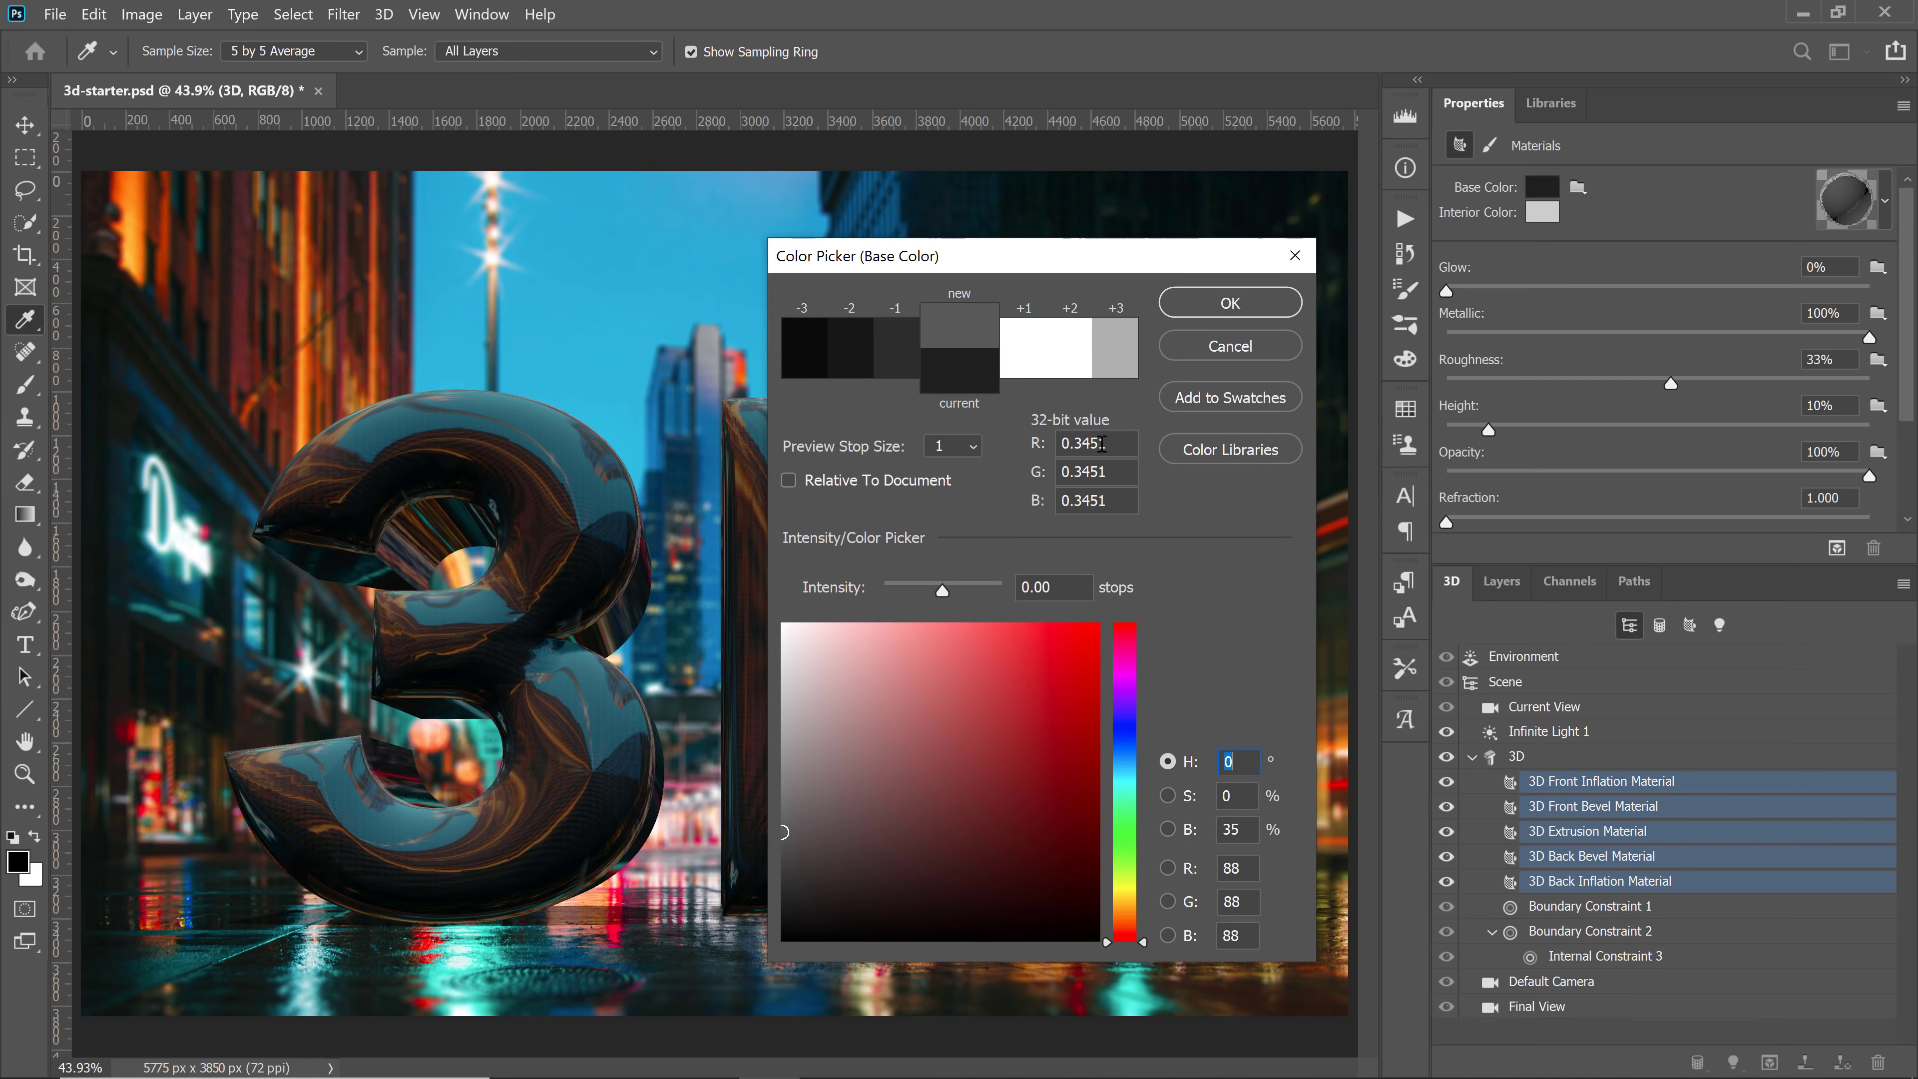
click(1217, 310)
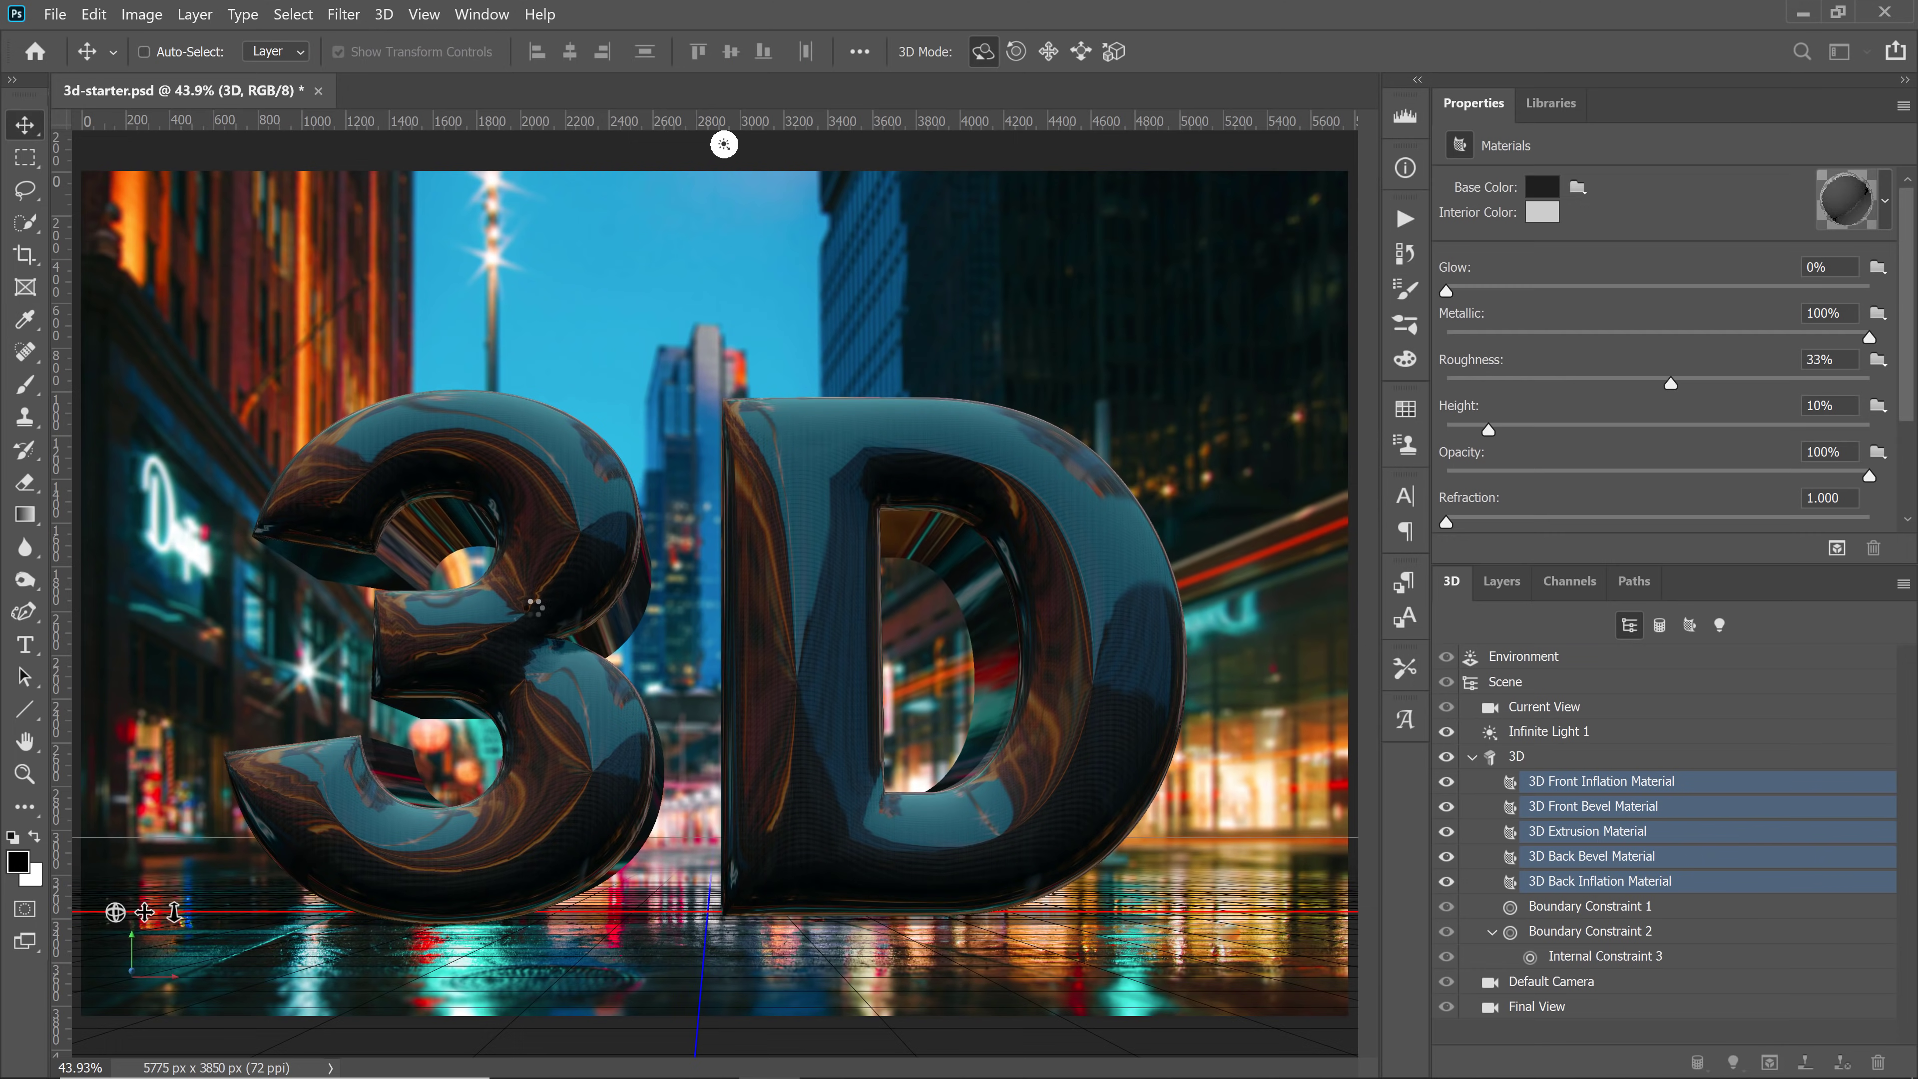
Rotate the environment's image-based light so different parts of the street image reflect across the 3D text
click(1541, 656)
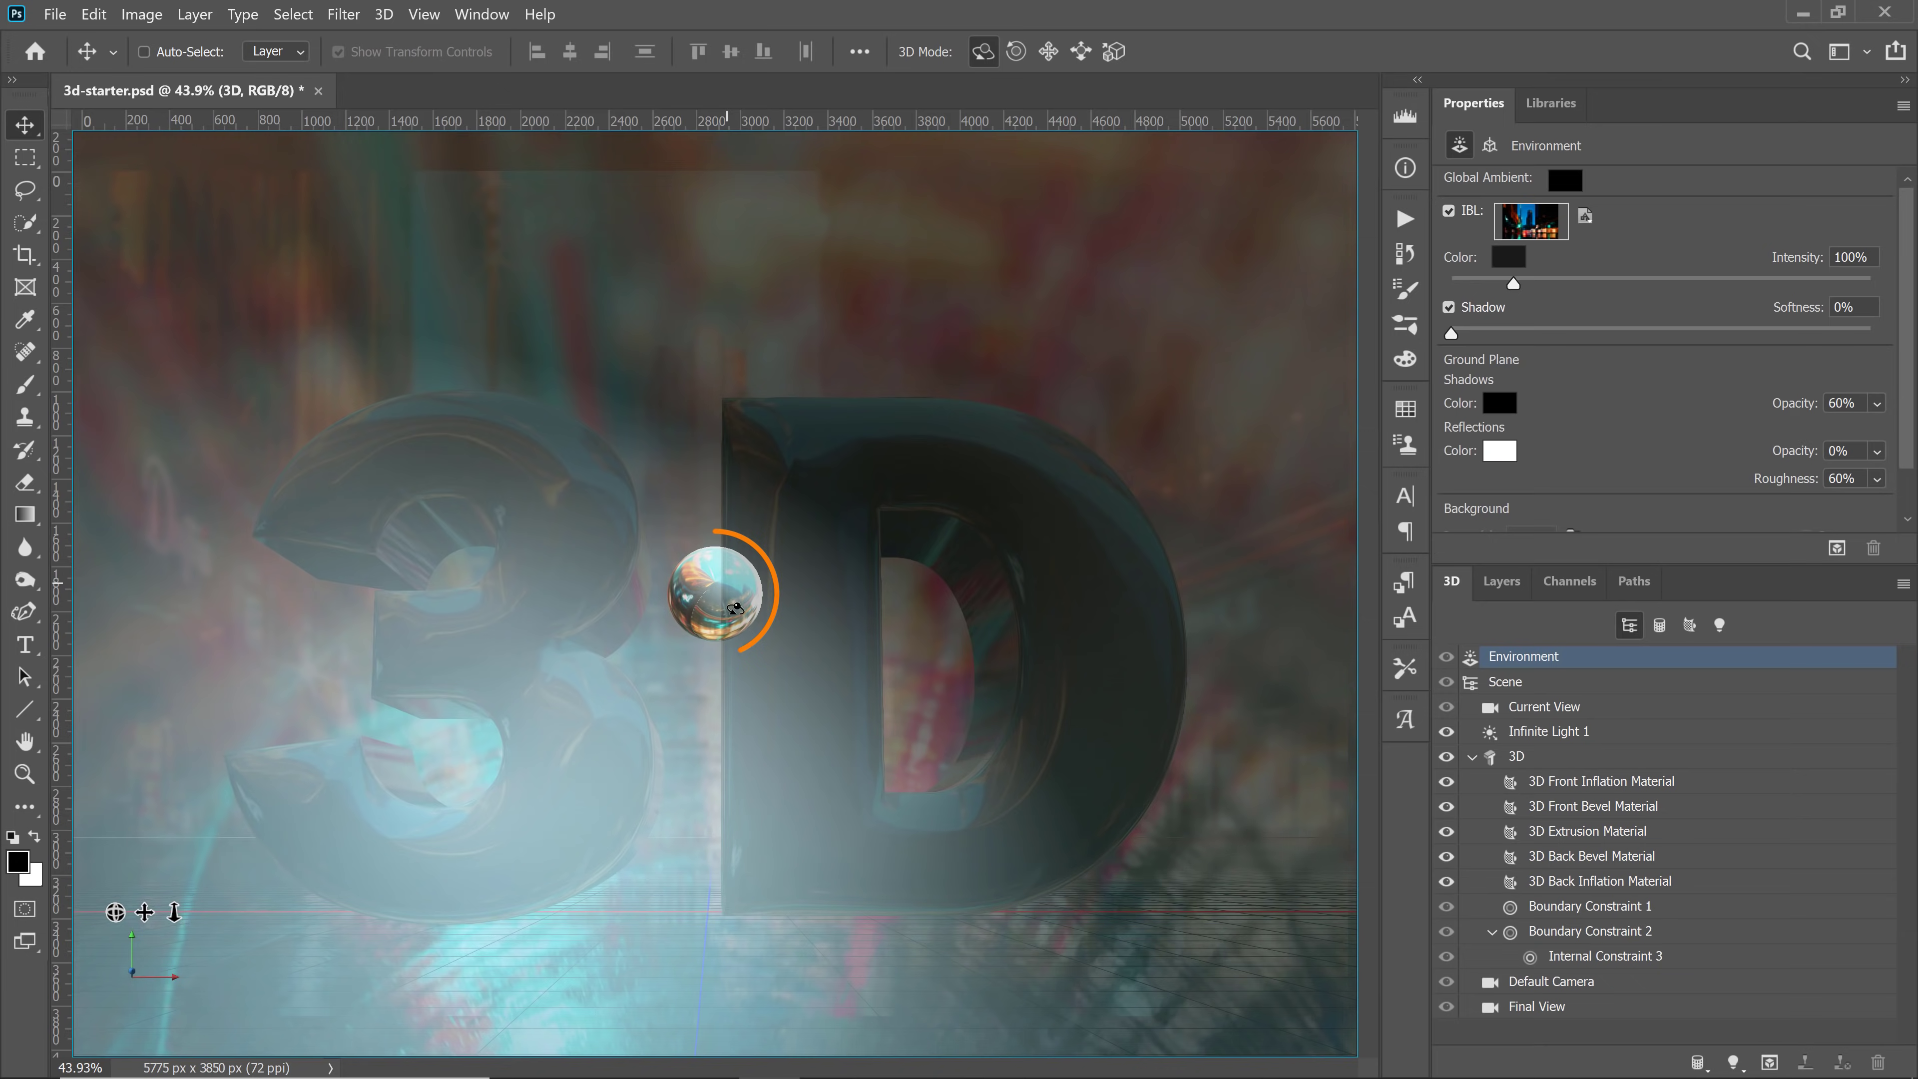
drag(735, 609, 666, 606)
drag(653, 601, 480, 553)
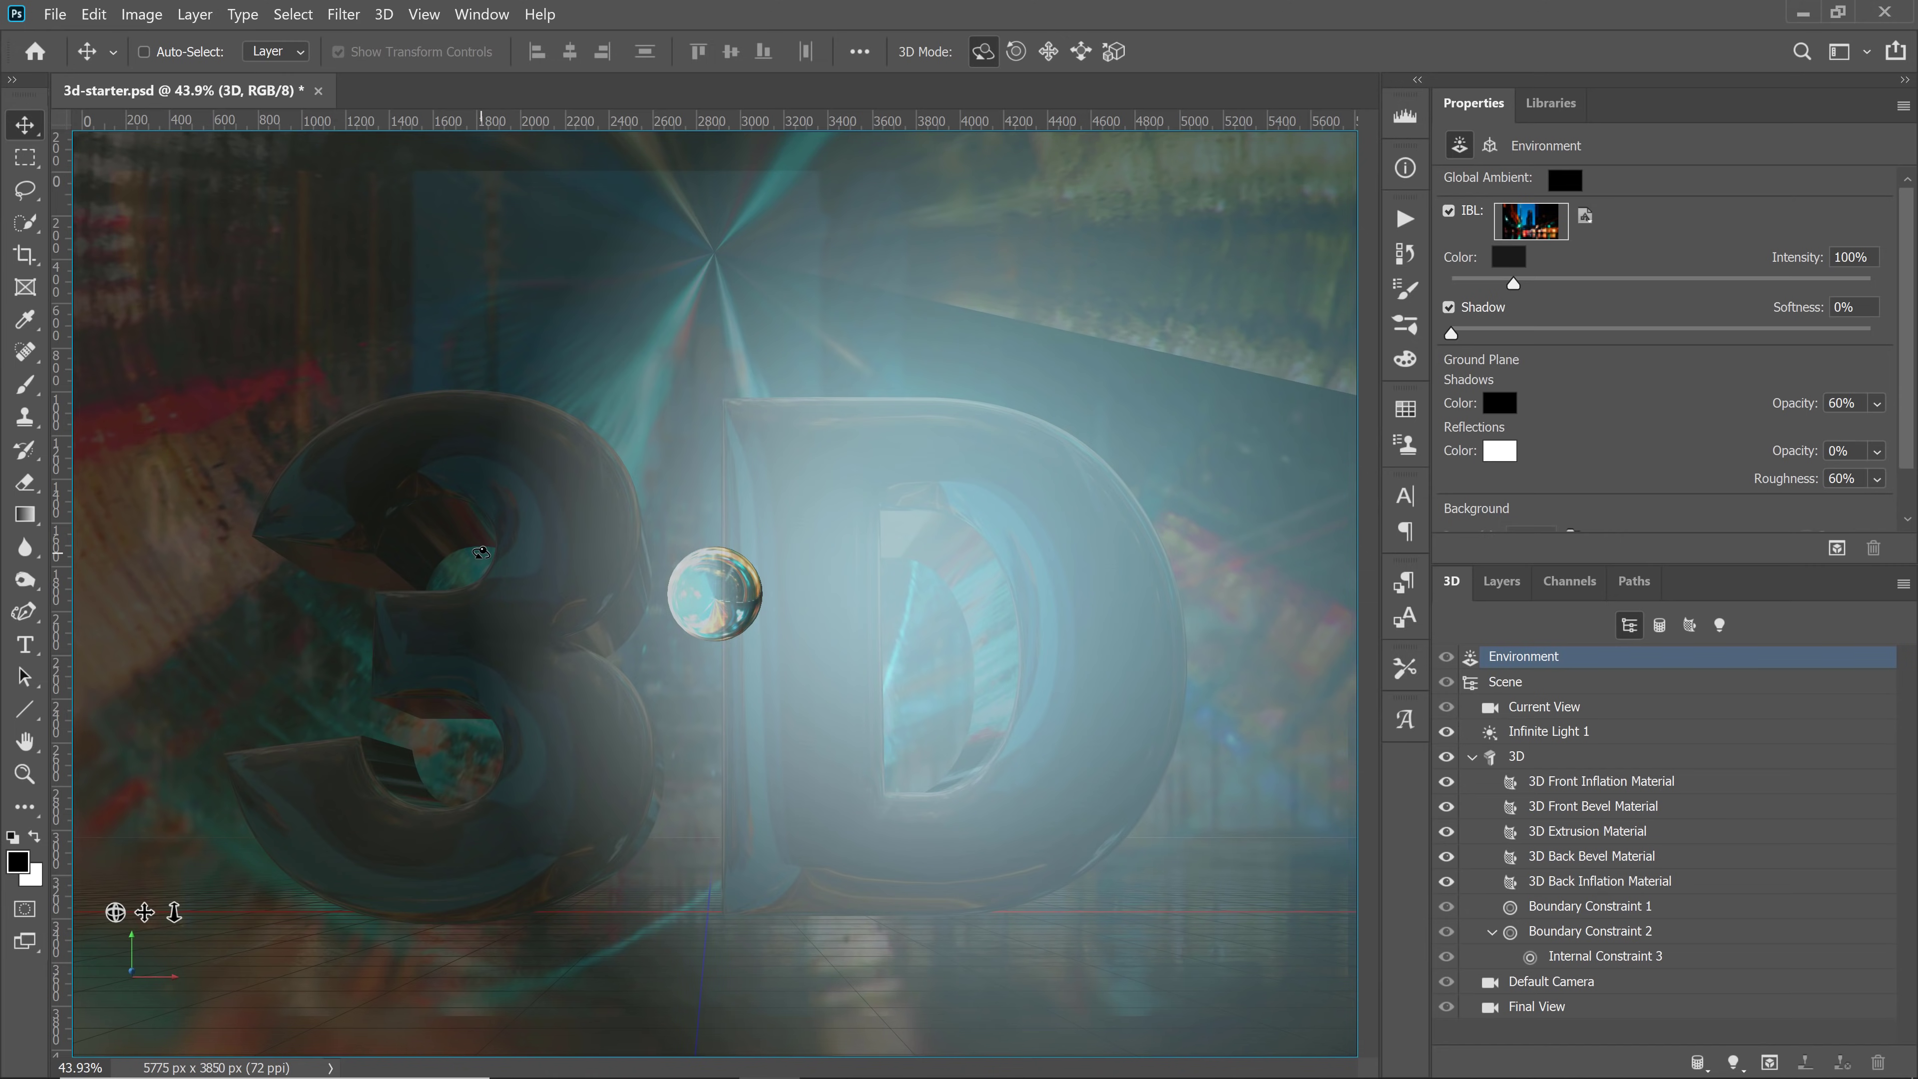
drag(481, 552, 527, 826)
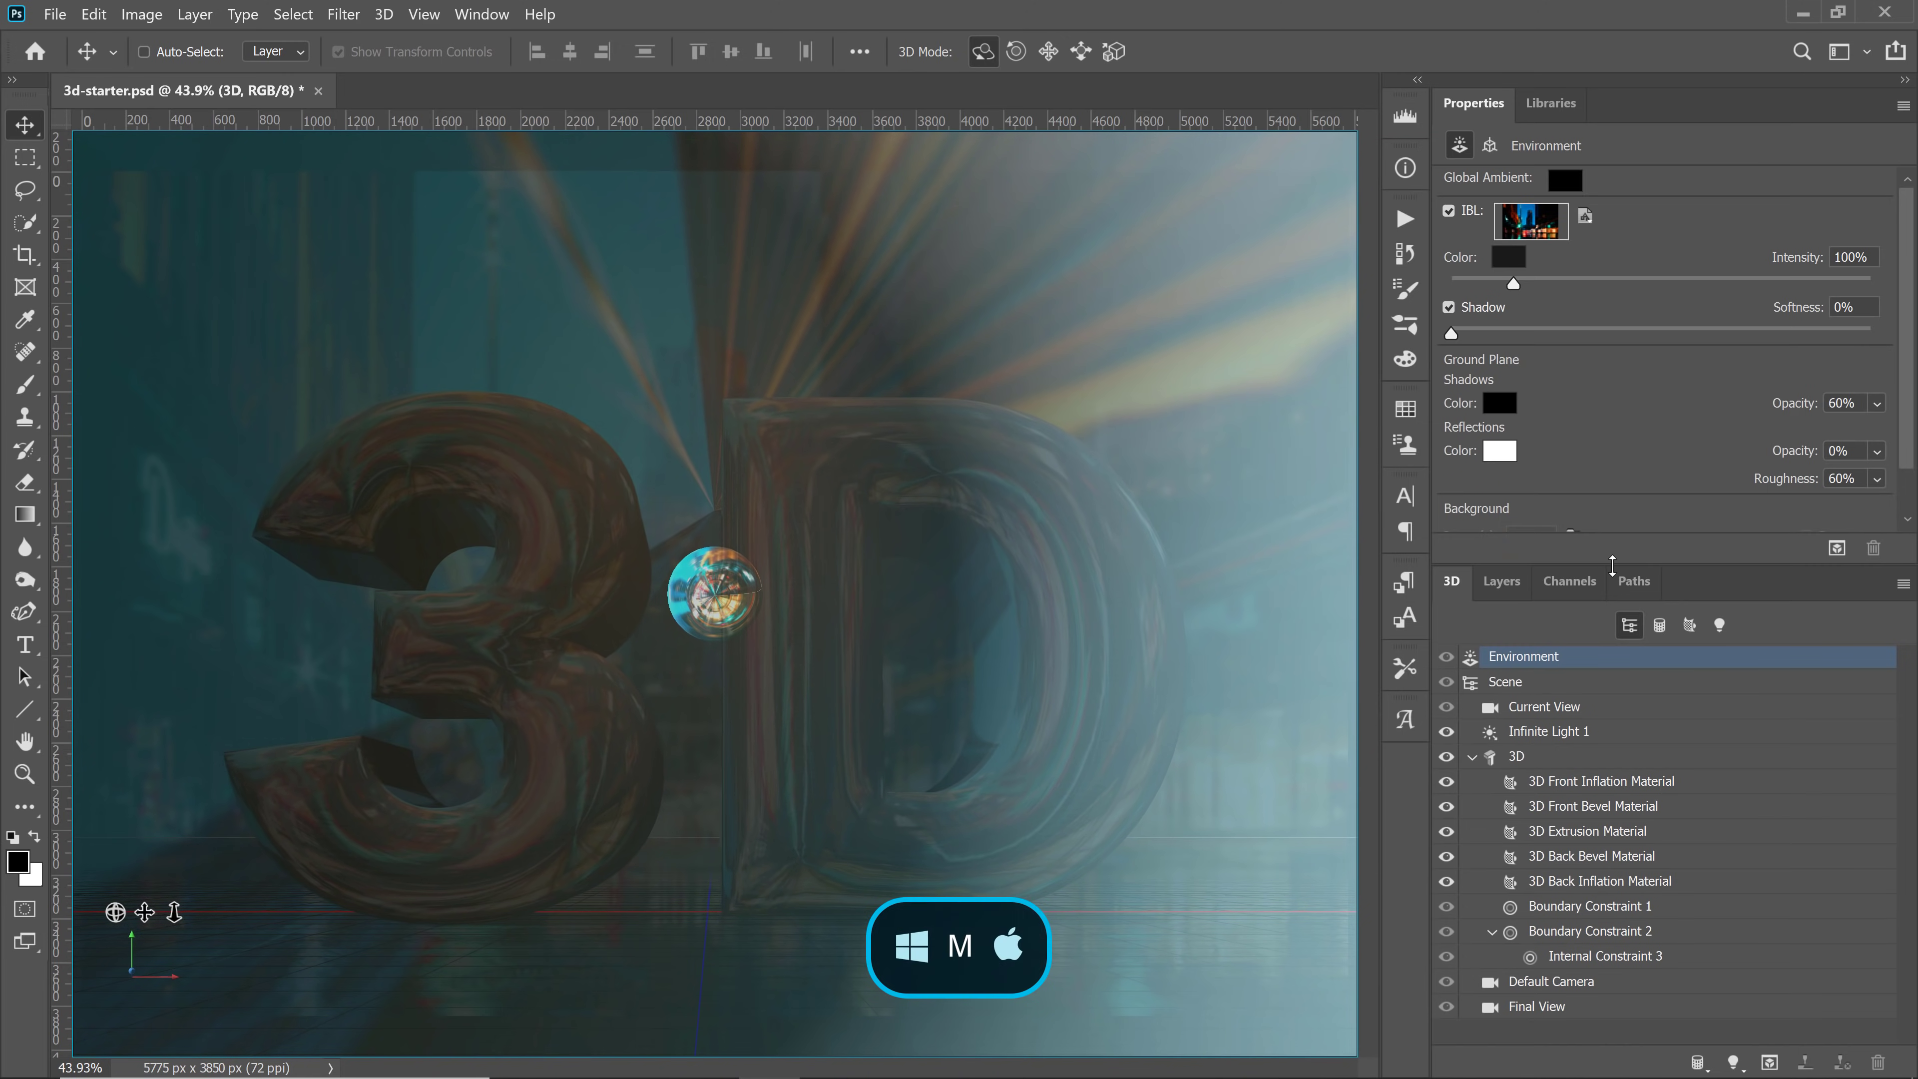
Draw a rectangular marquee around the whole 3D text, start a test render of that area and stop it partway
key(m)
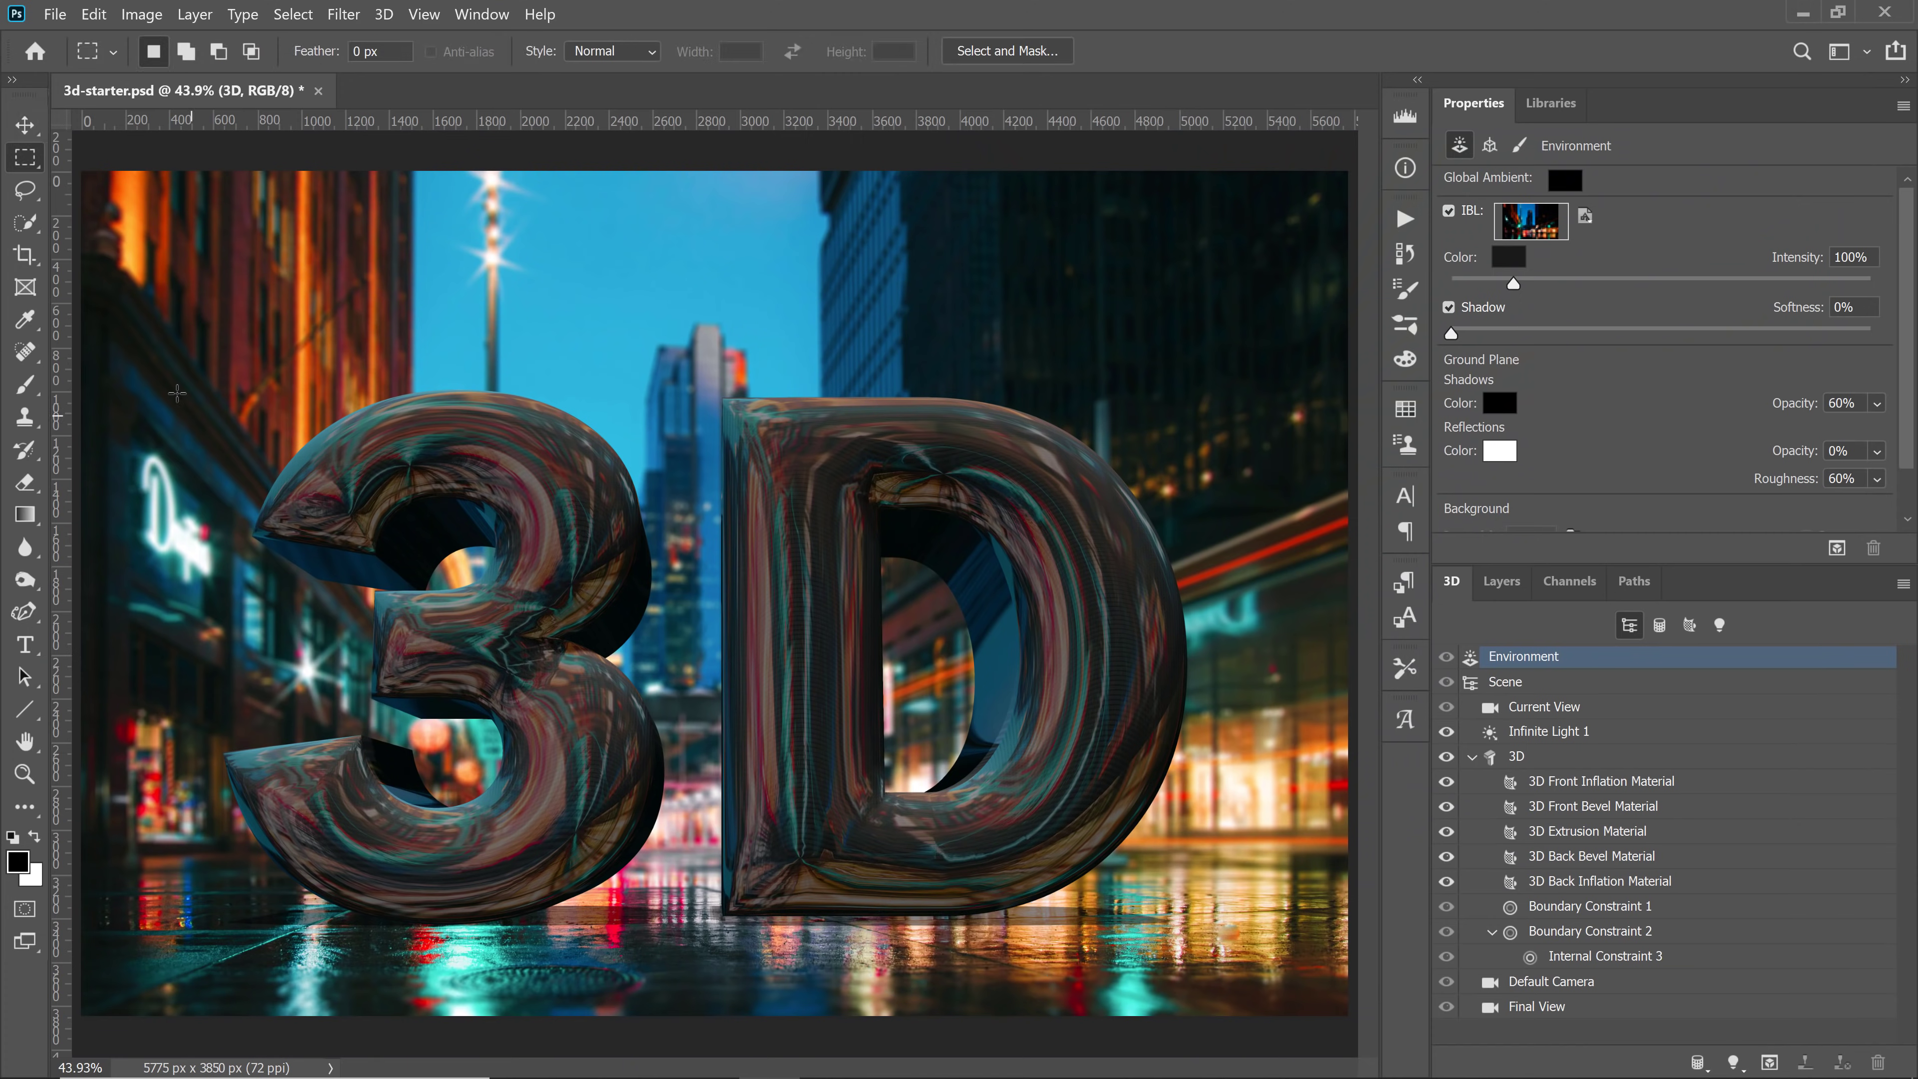
drag(157, 347, 1217, 994)
click(1837, 548)
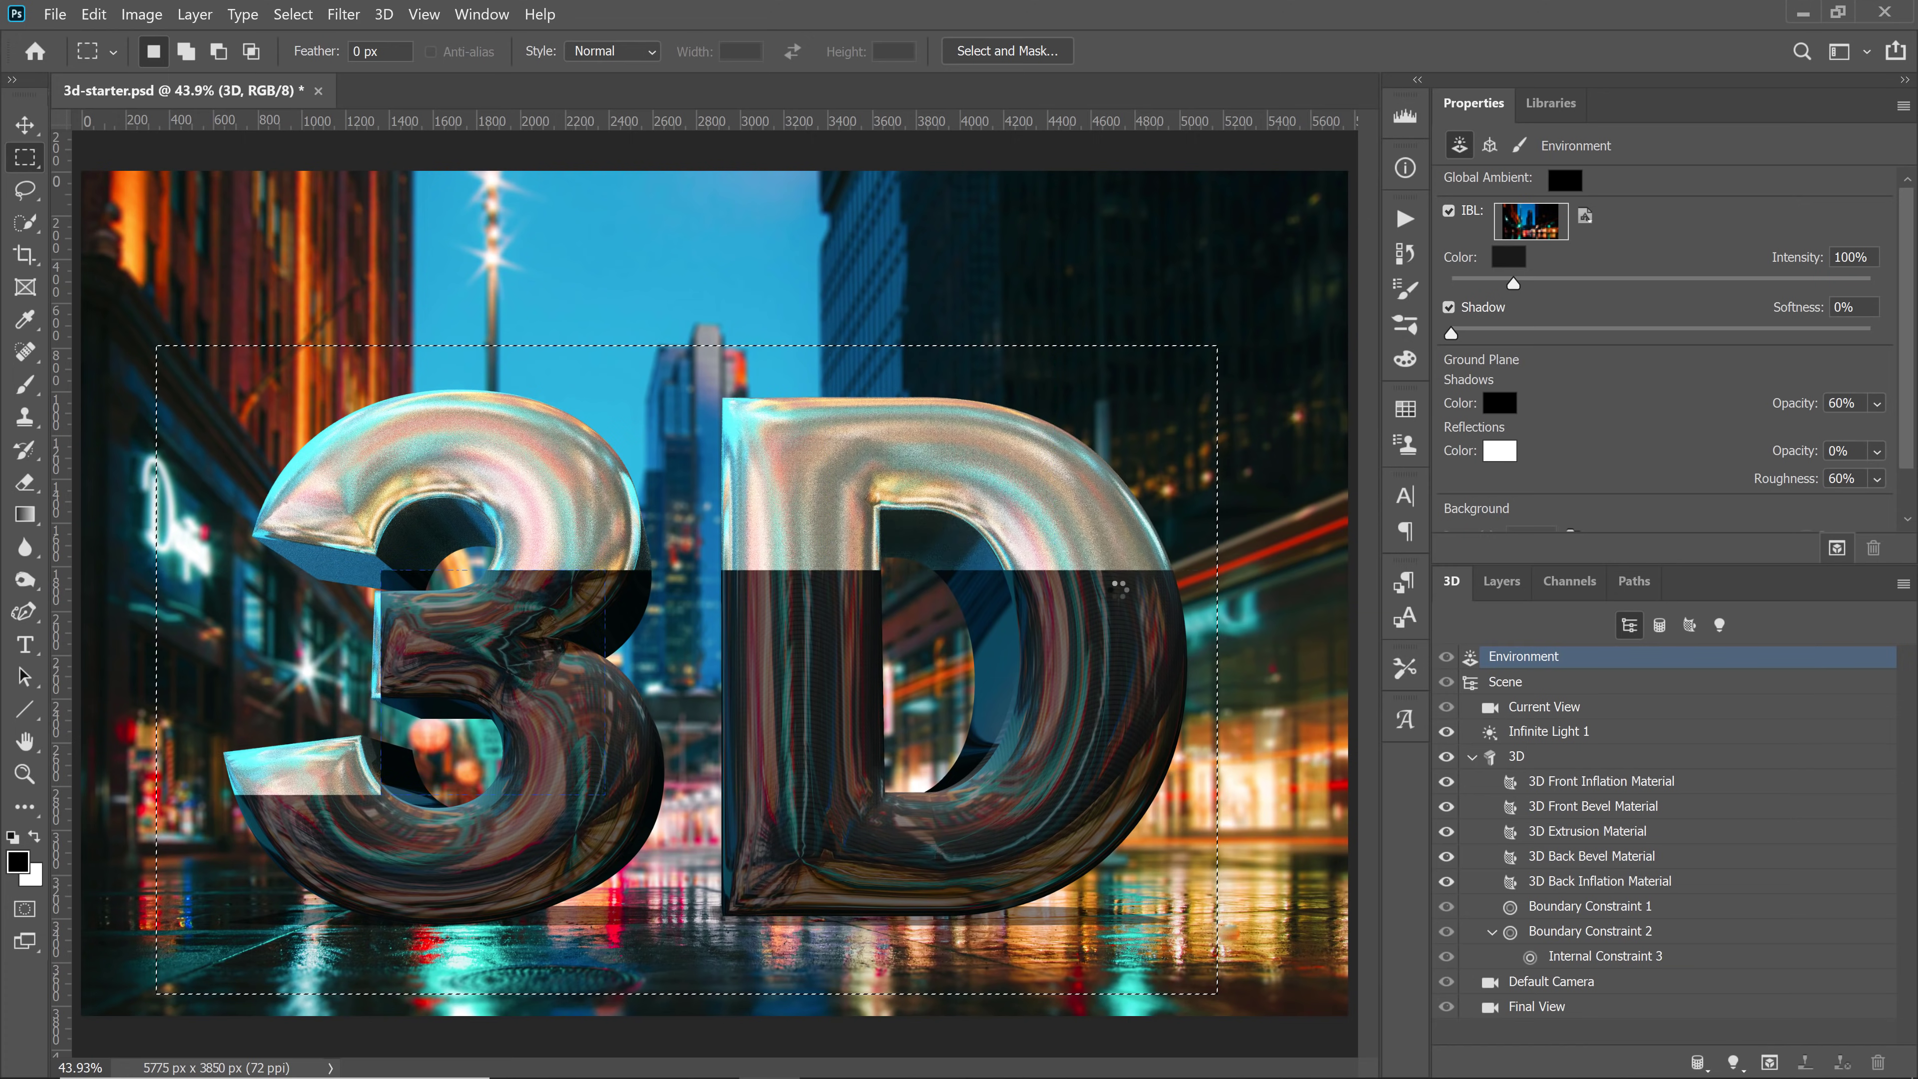
key(Escape)
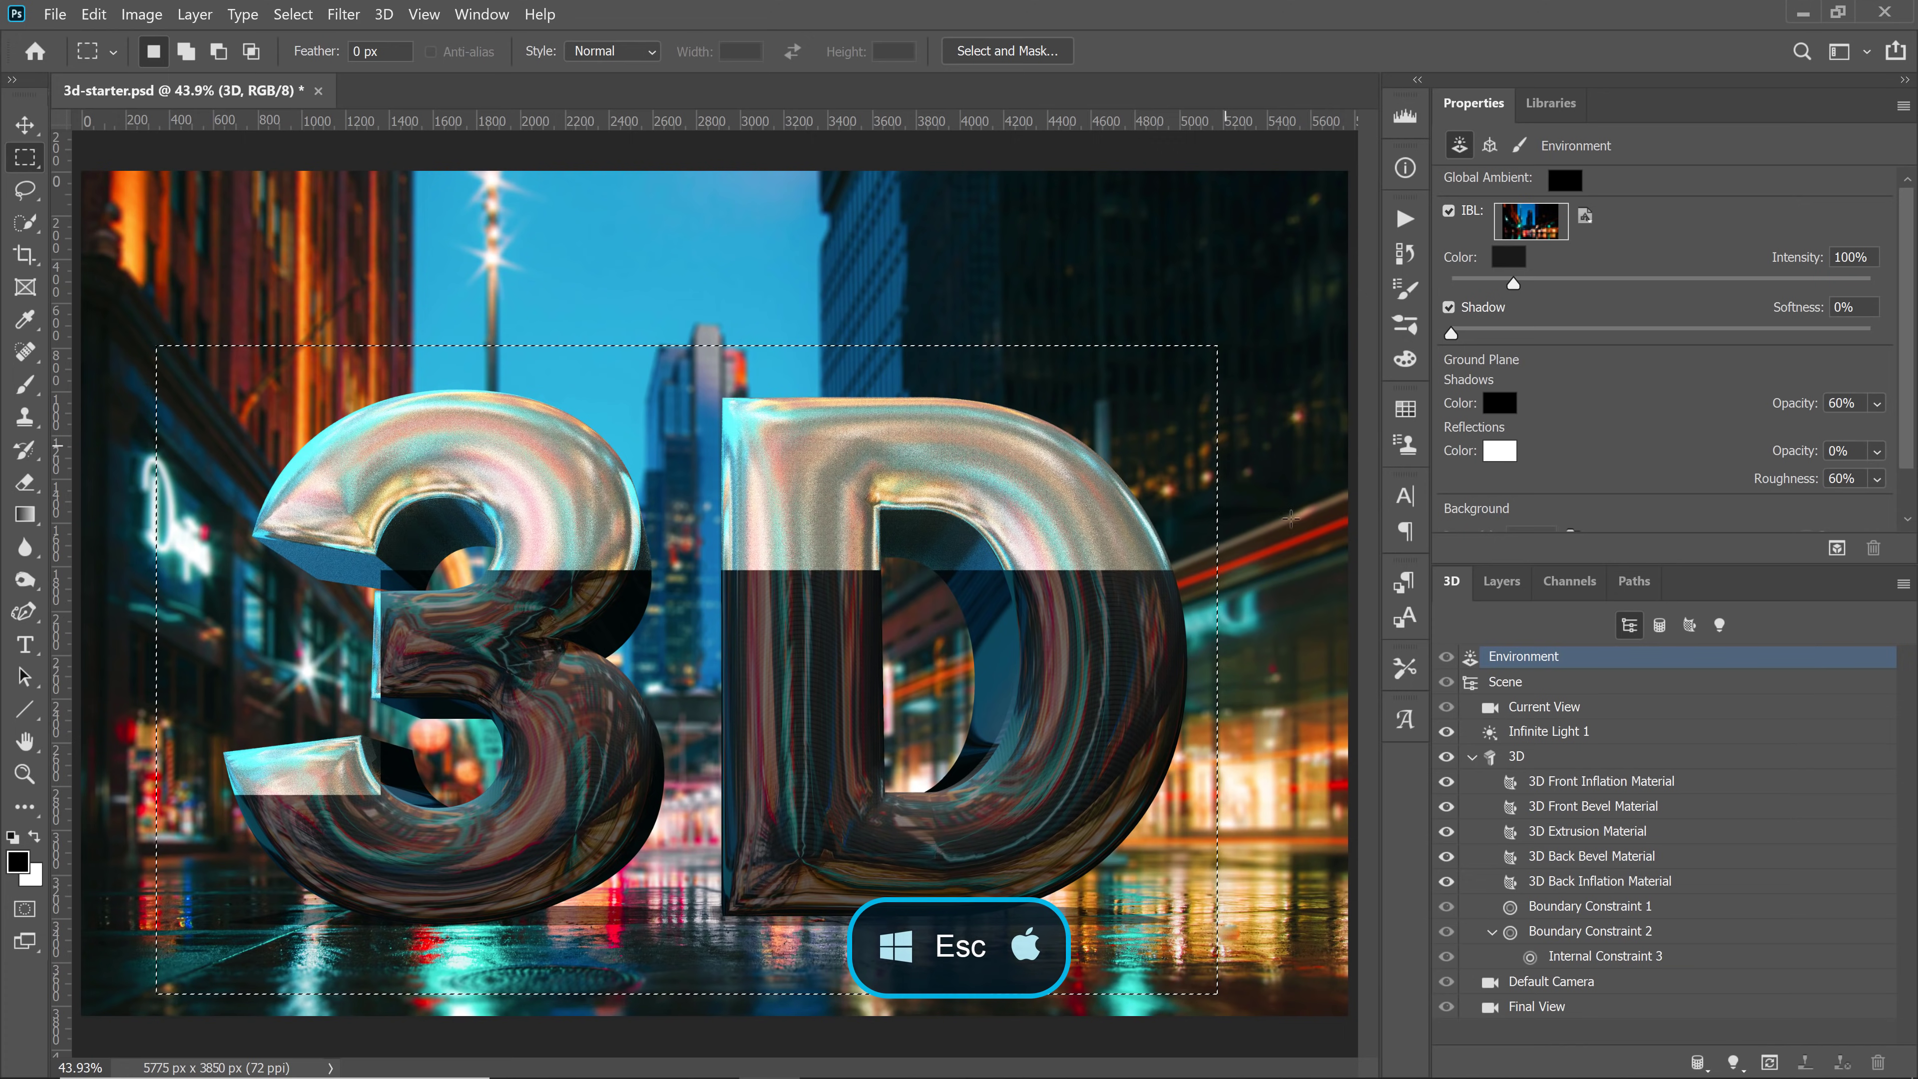
Reselect all five materials of the 3D text, darken their base color to RGB 17, 17, 17, and test-render the marquee area
click(1545, 785)
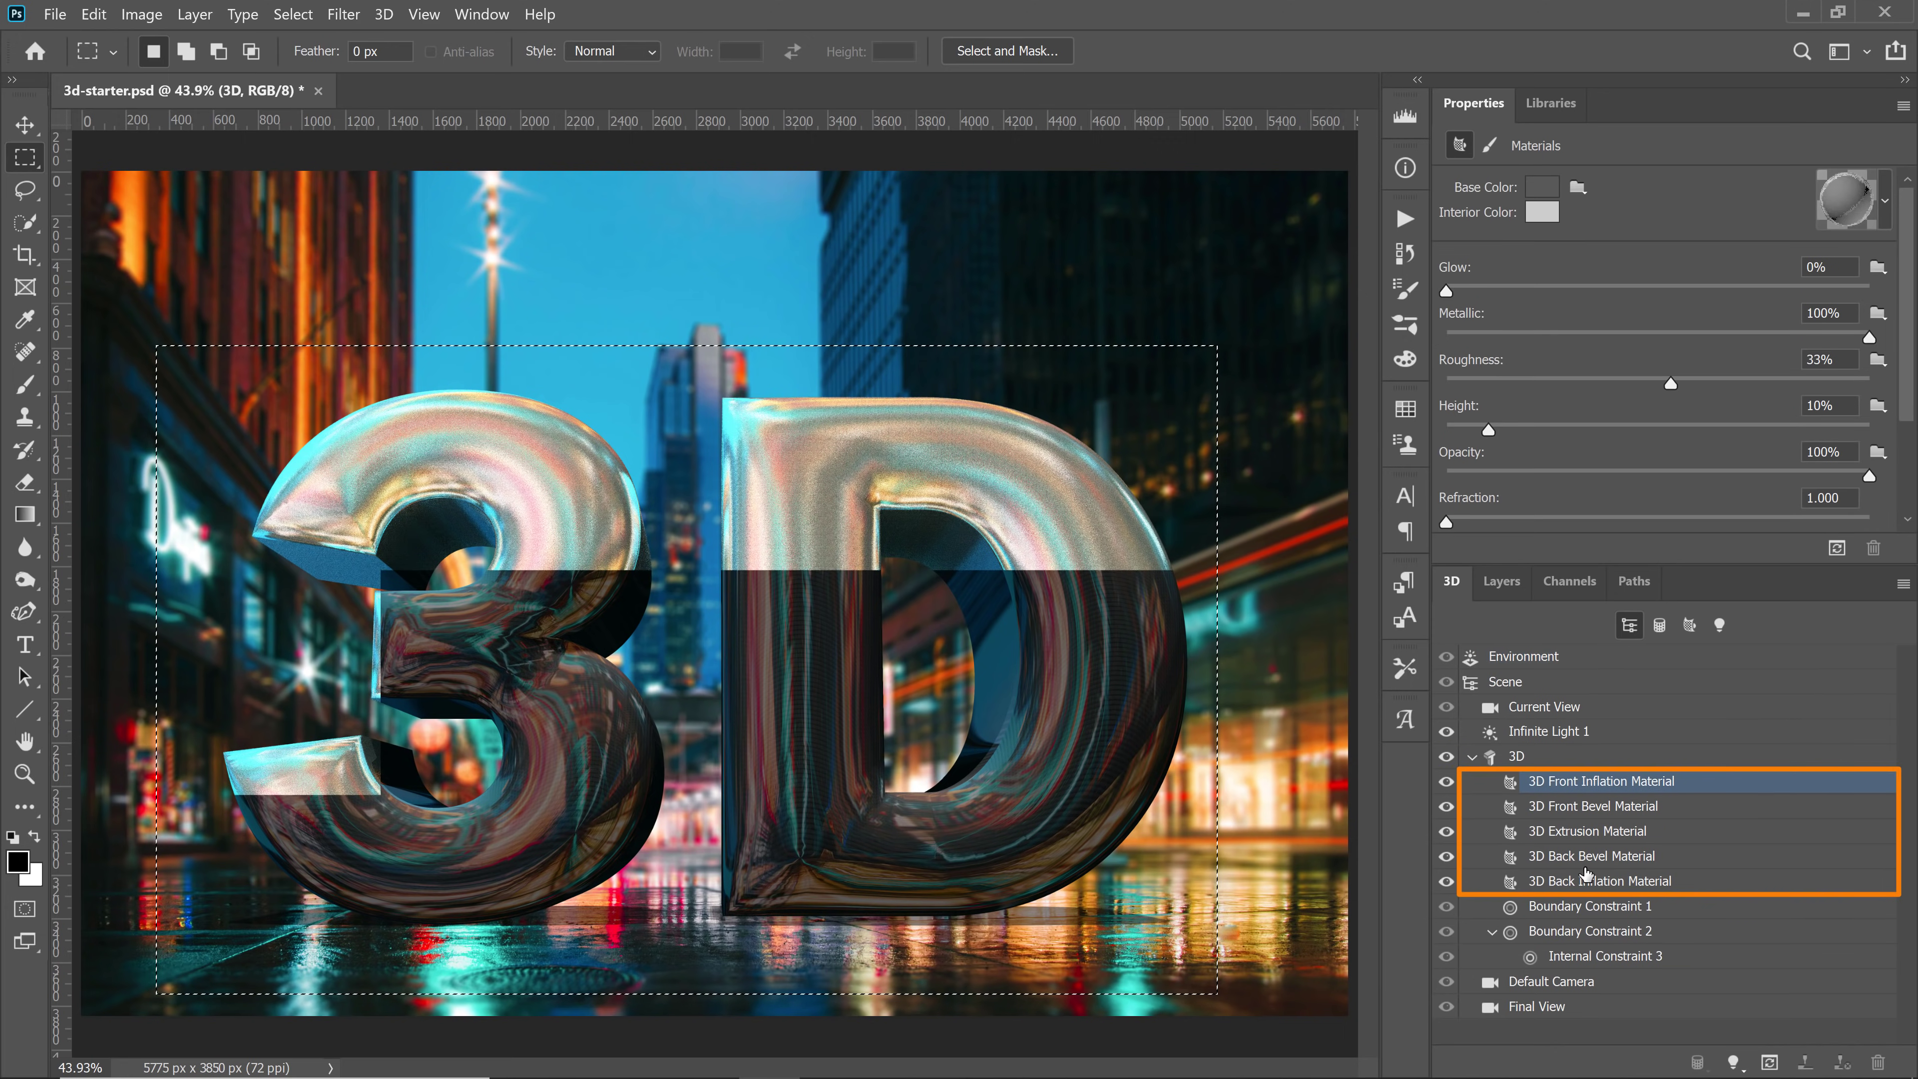
shift+click(1595, 885)
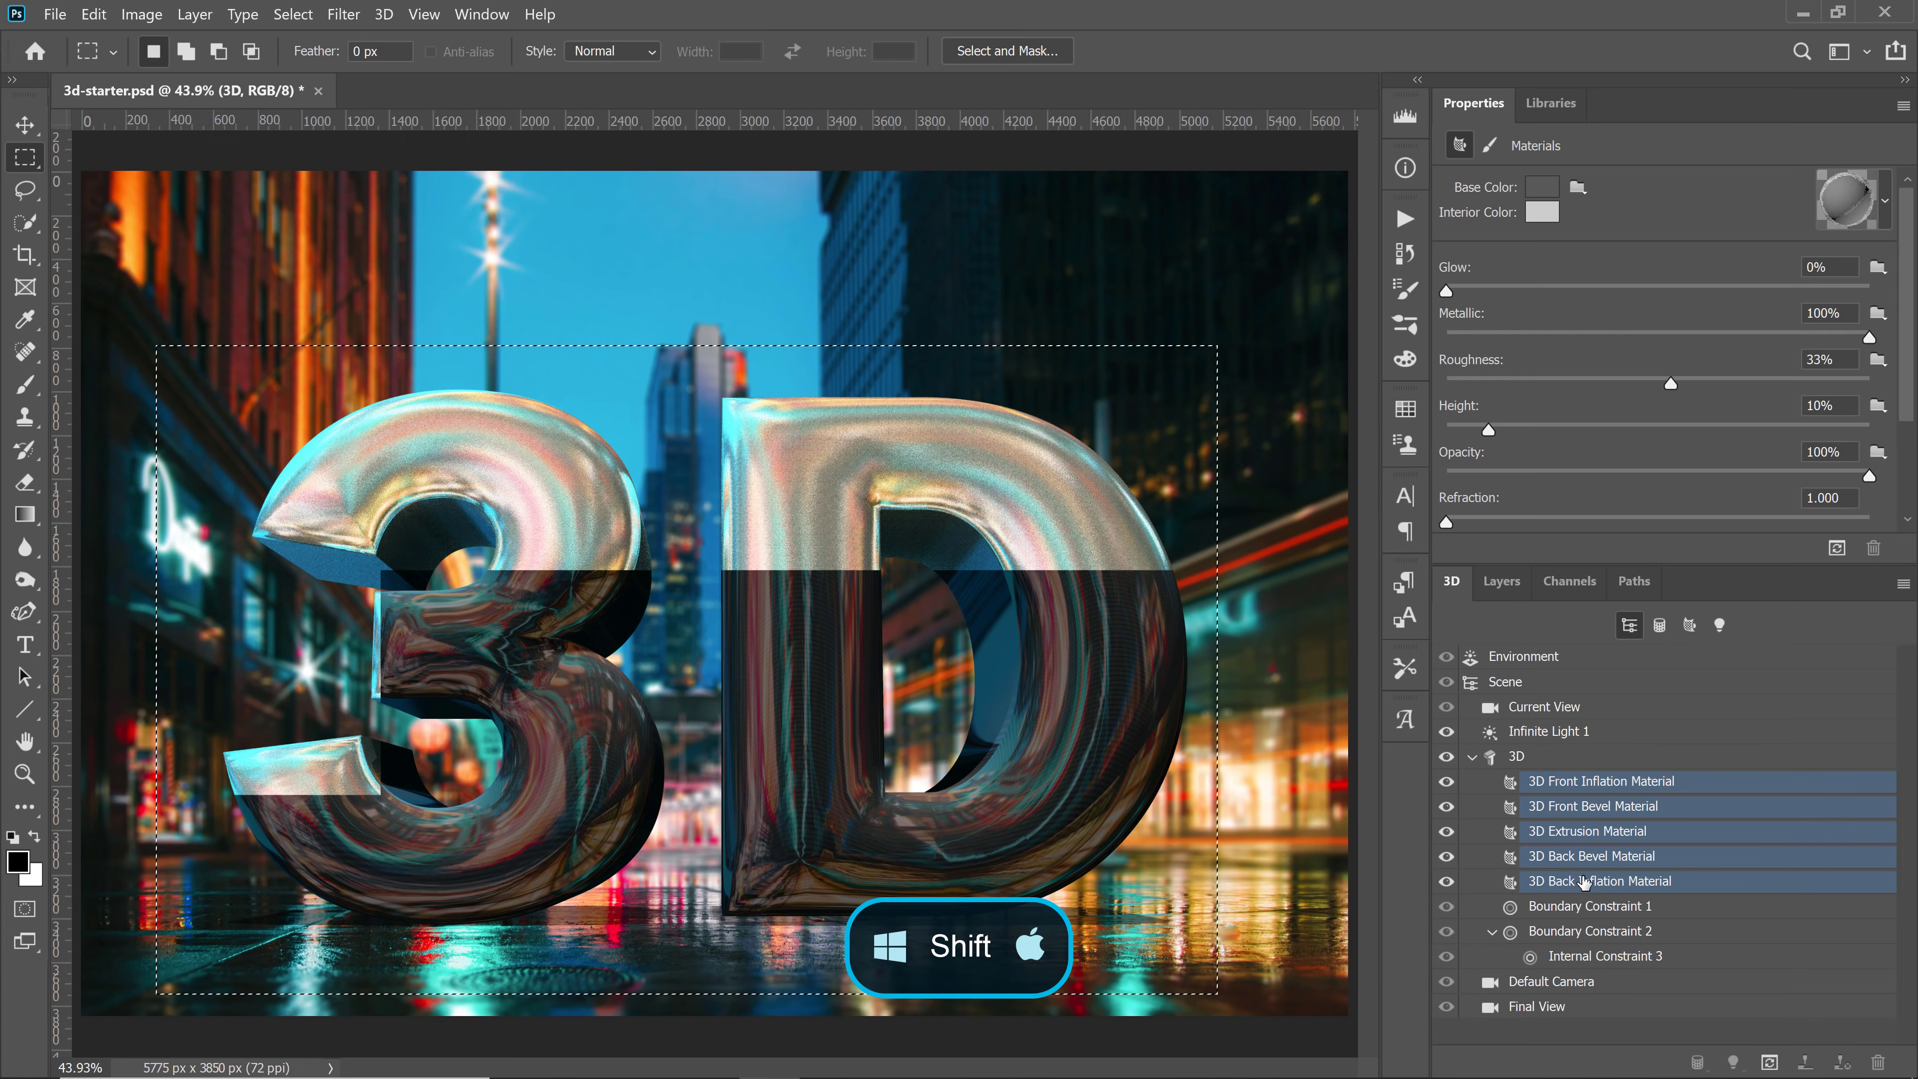
click(1537, 189)
drag(883, 859, 763, 920)
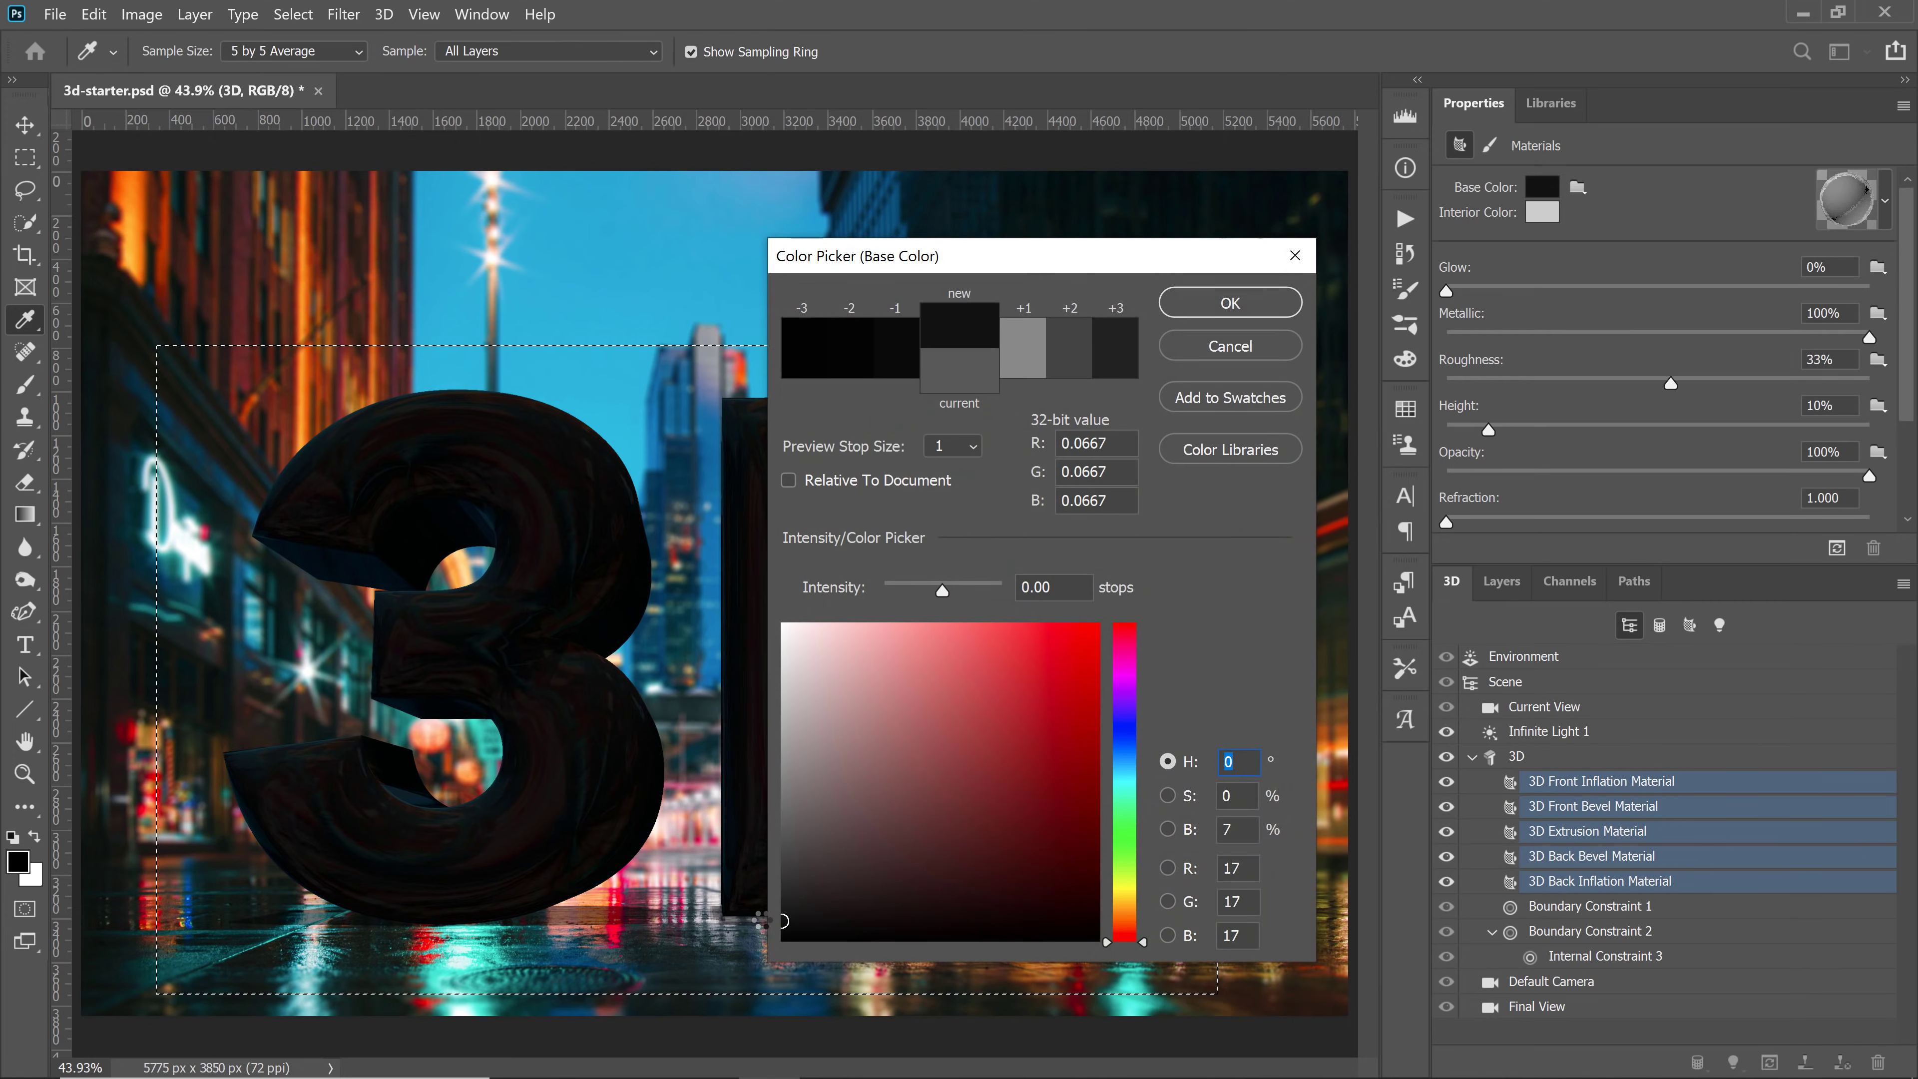
click(1215, 309)
click(1837, 548)
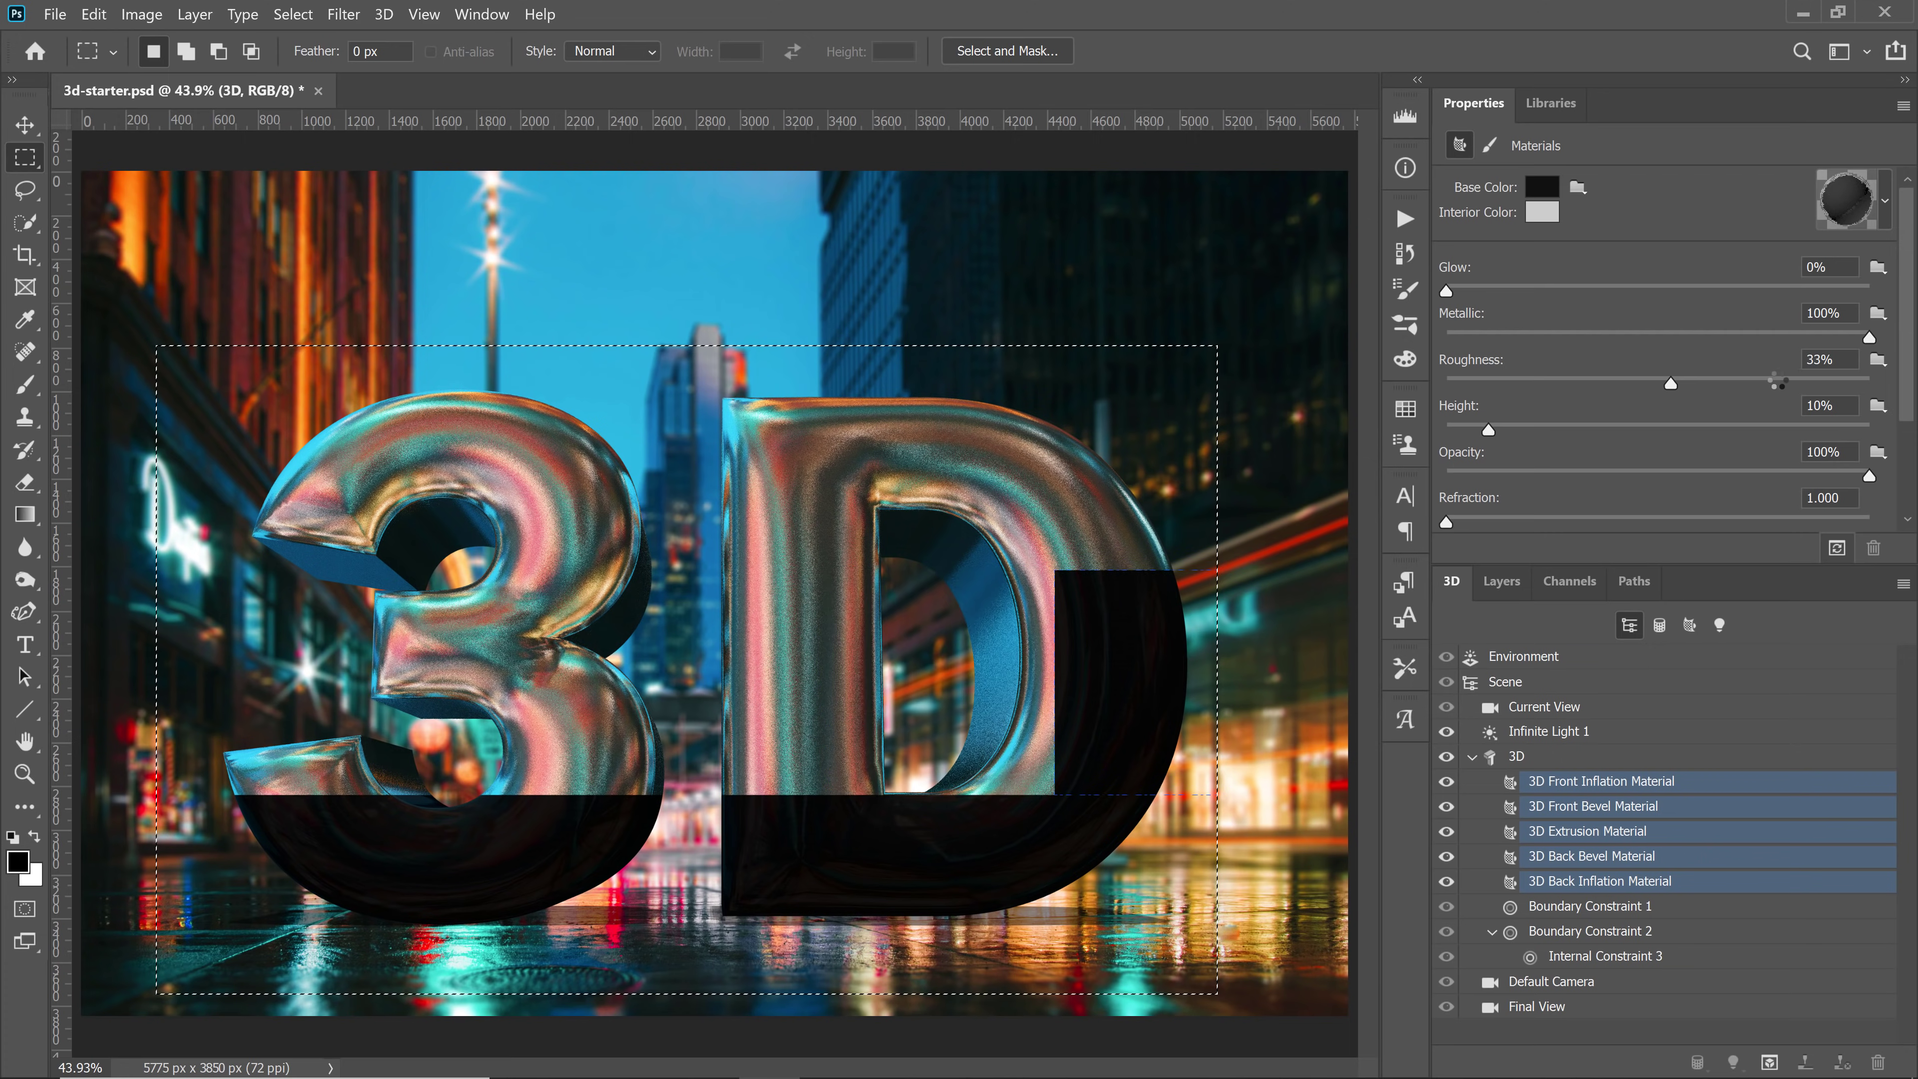
key(Escape)
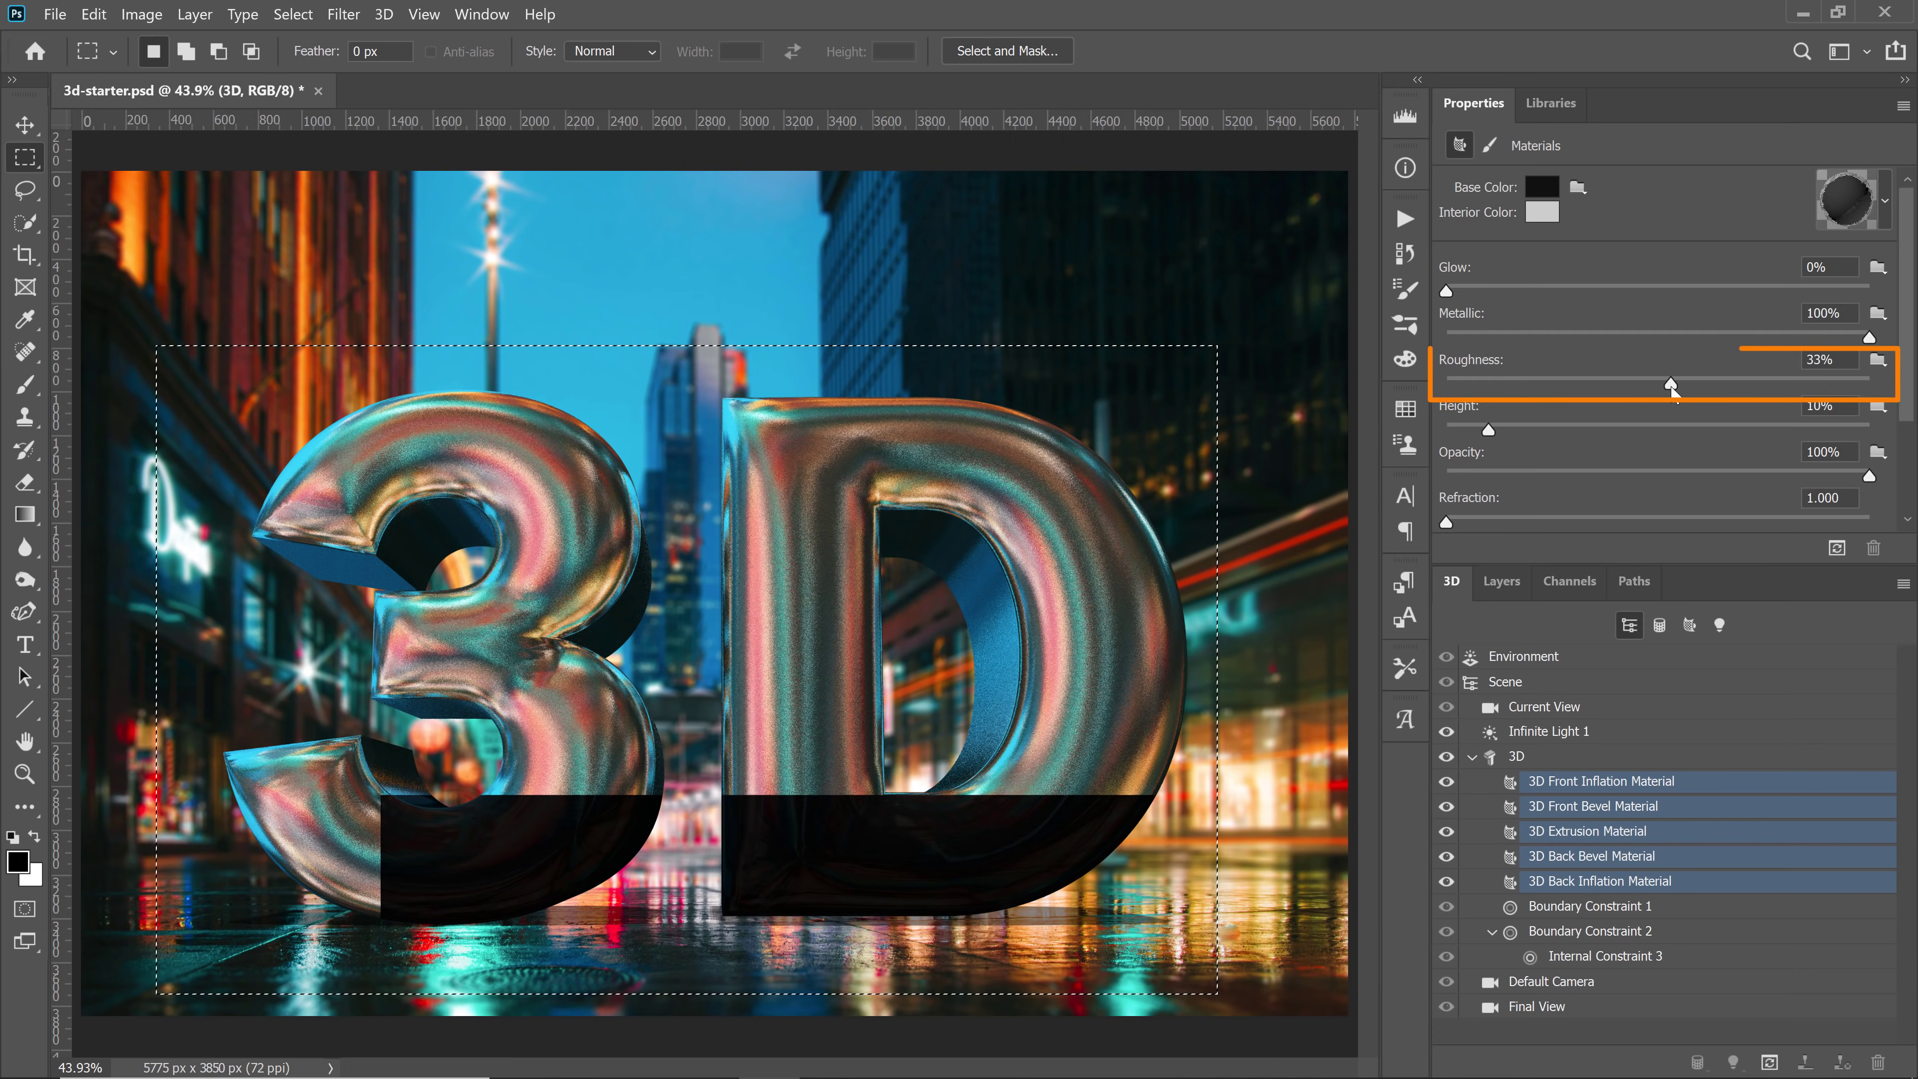
Set the Roughness of all five text materials to 0% and run a partial test render
drag(1666, 382, 1425, 381)
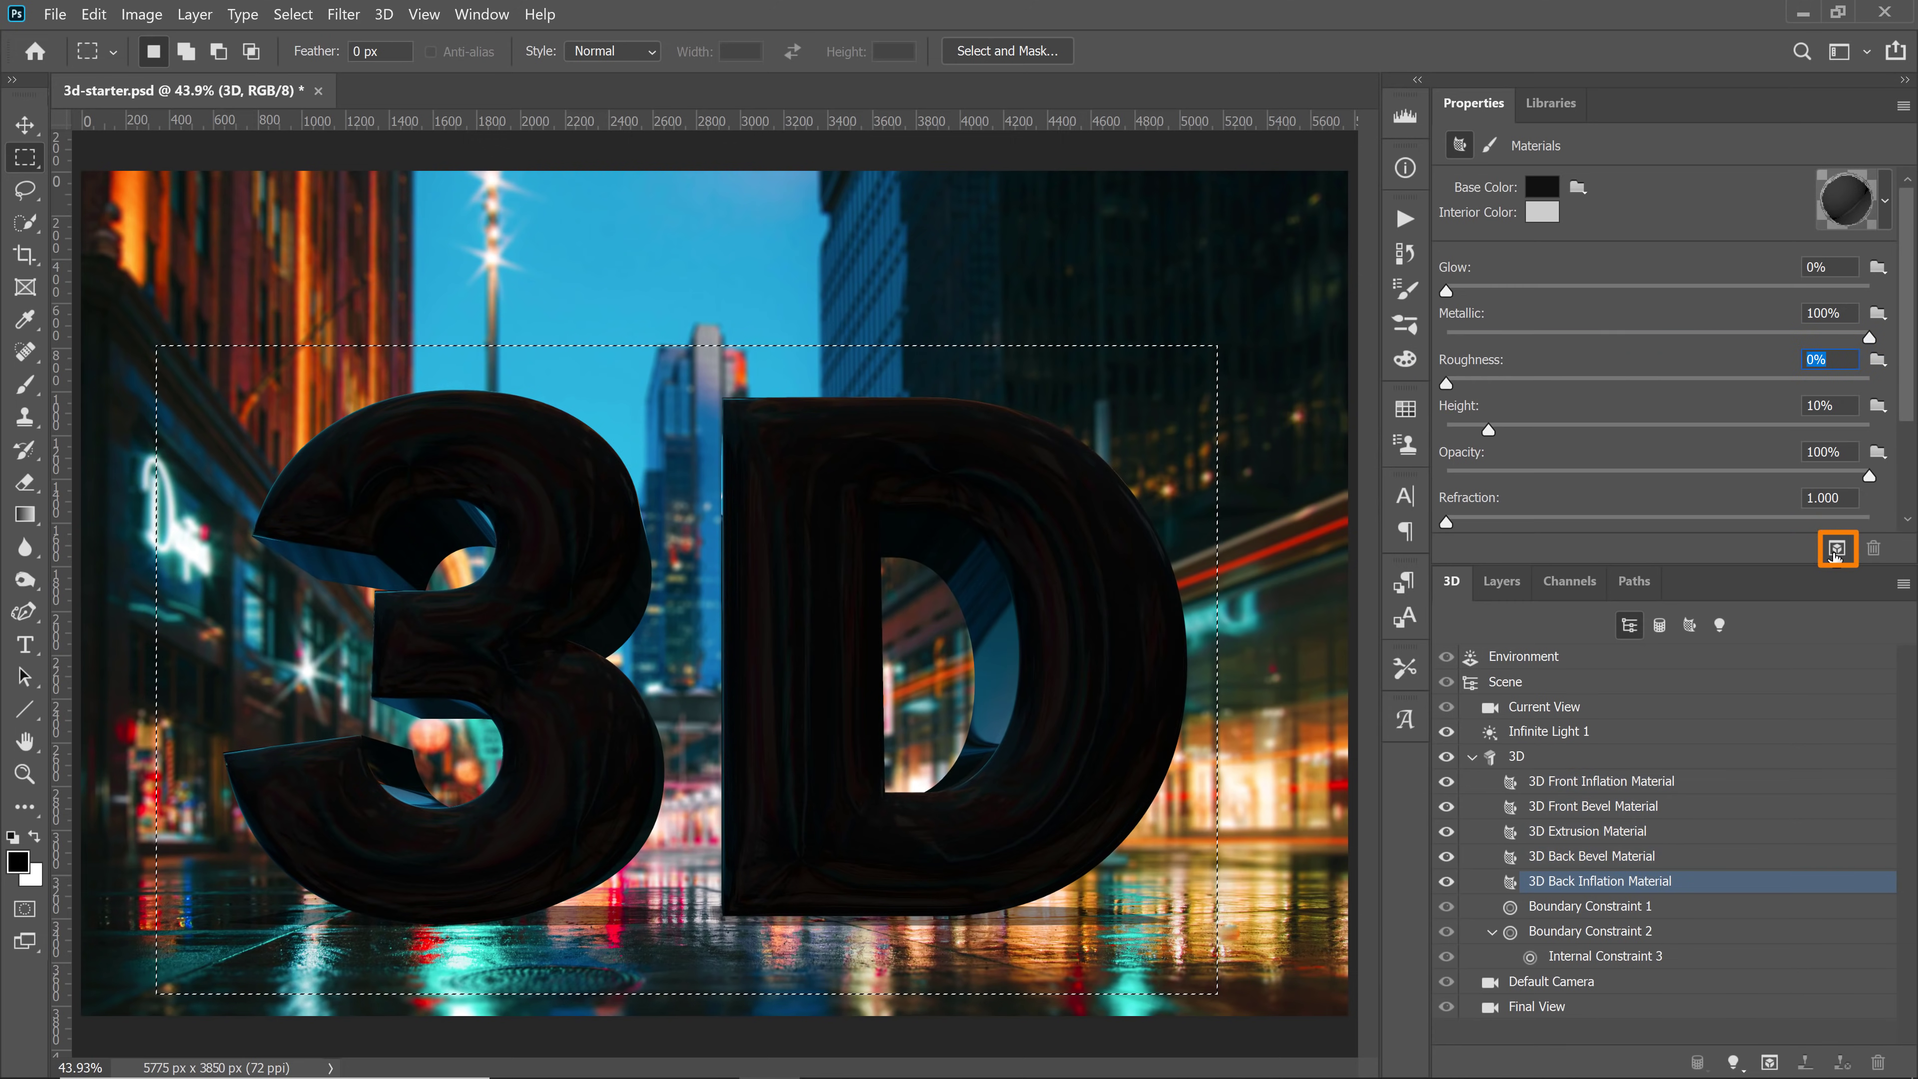
click(1837, 554)
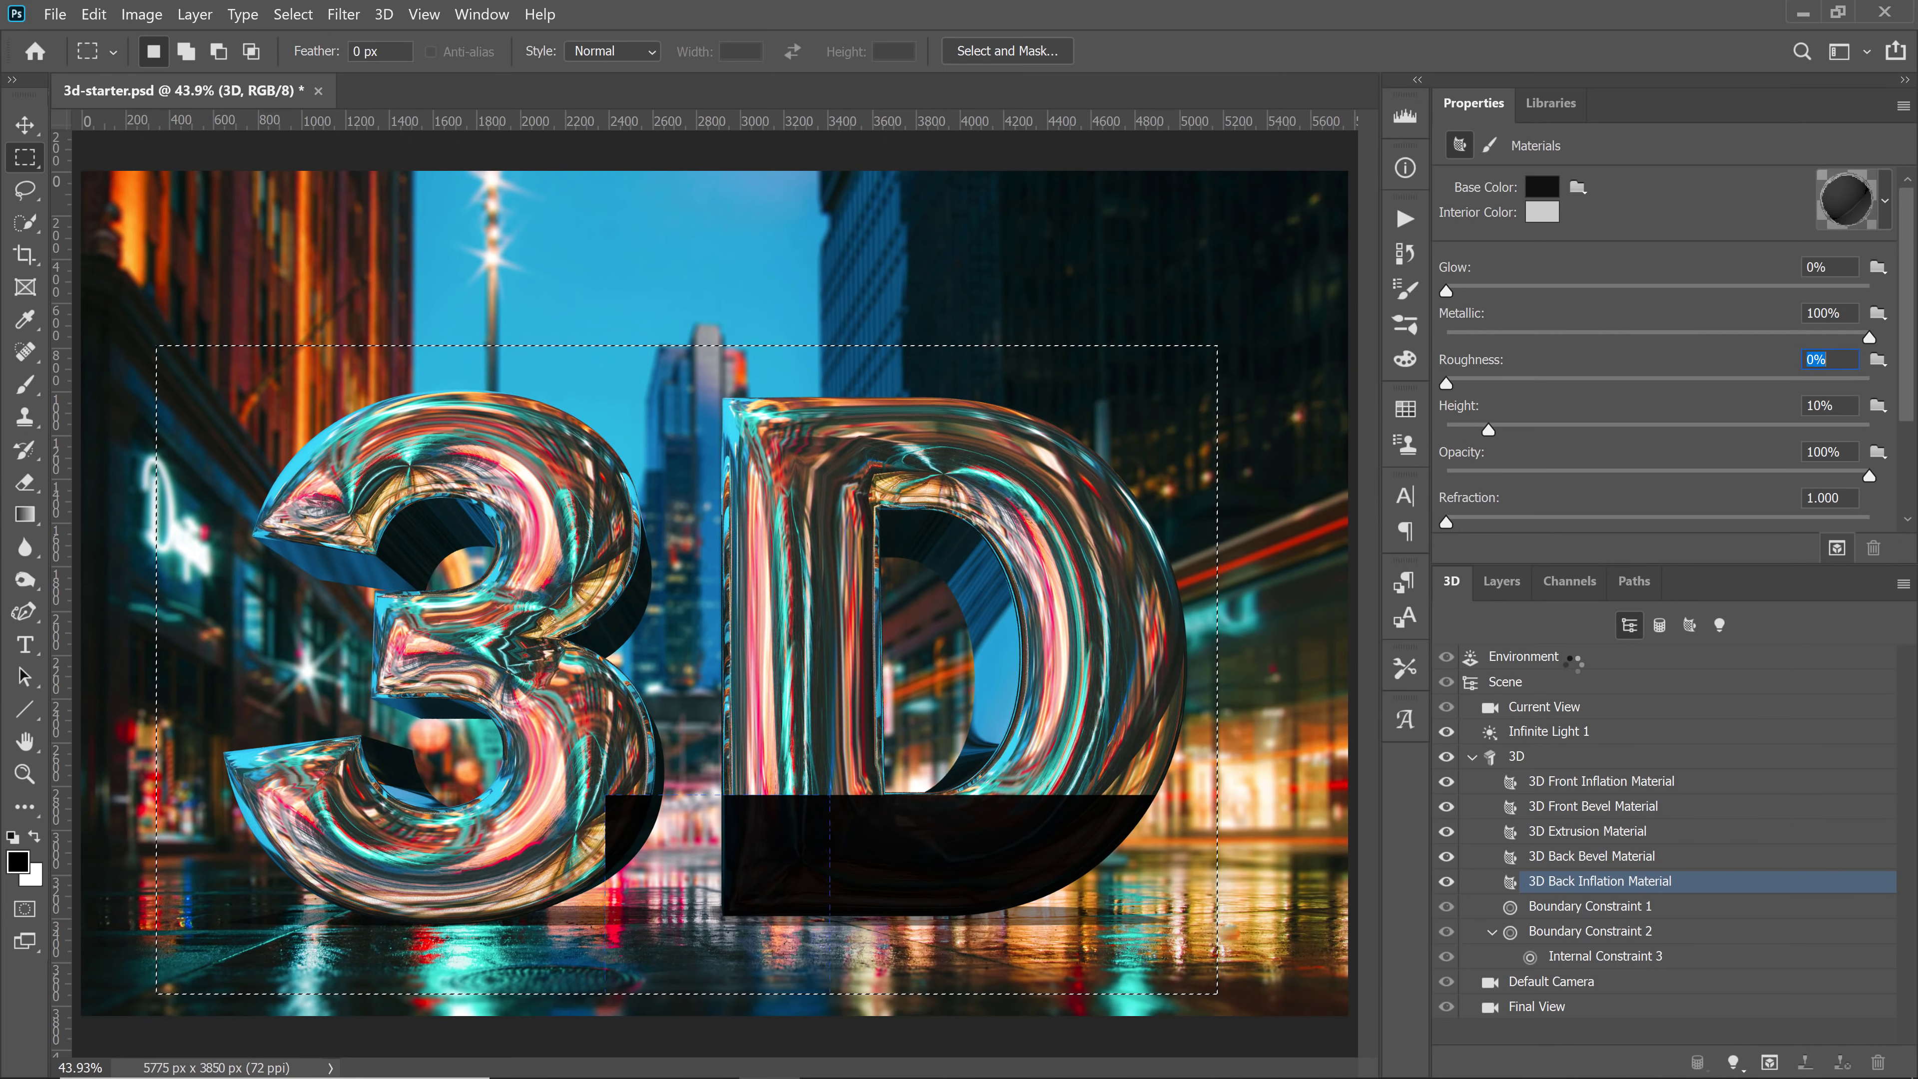
key(Escape)
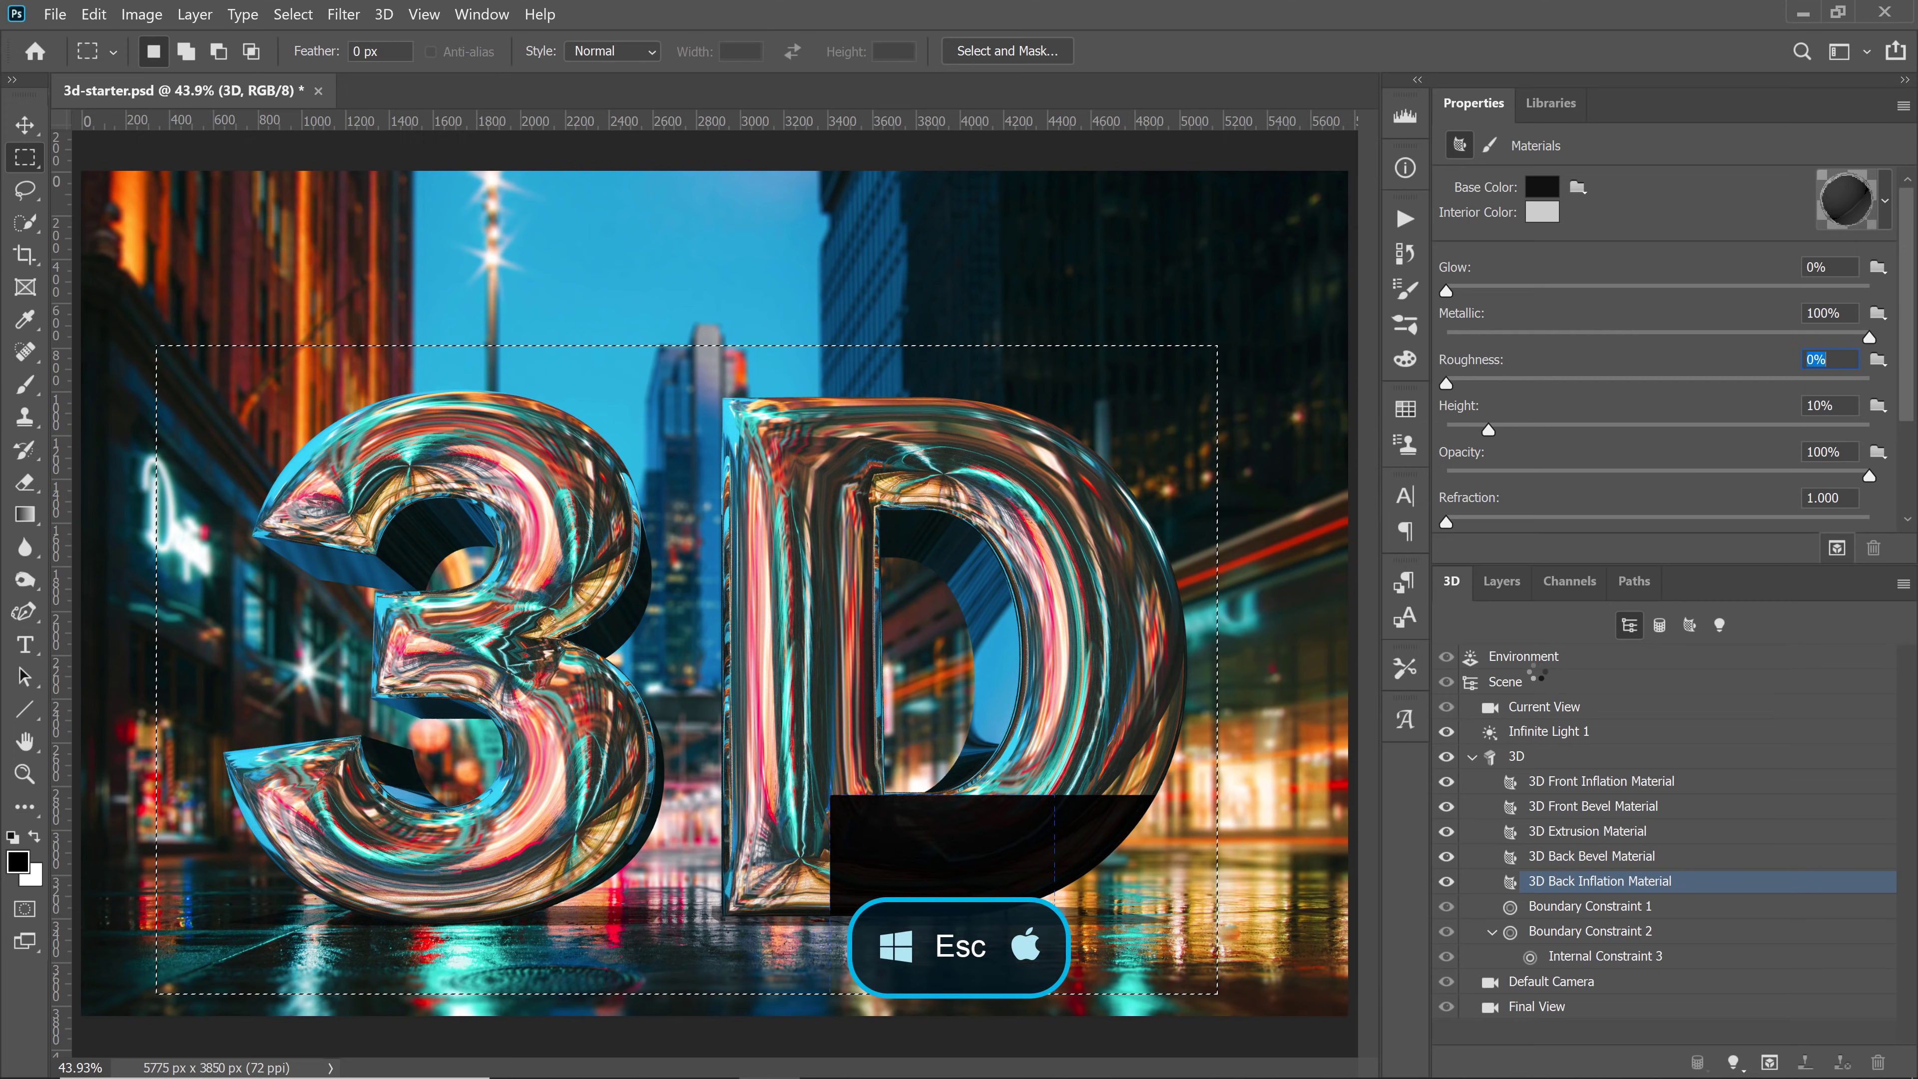
Rotate the environment's image-based light to reposition the street reflections on the 3D text, and test-render the result
click(1533, 657)
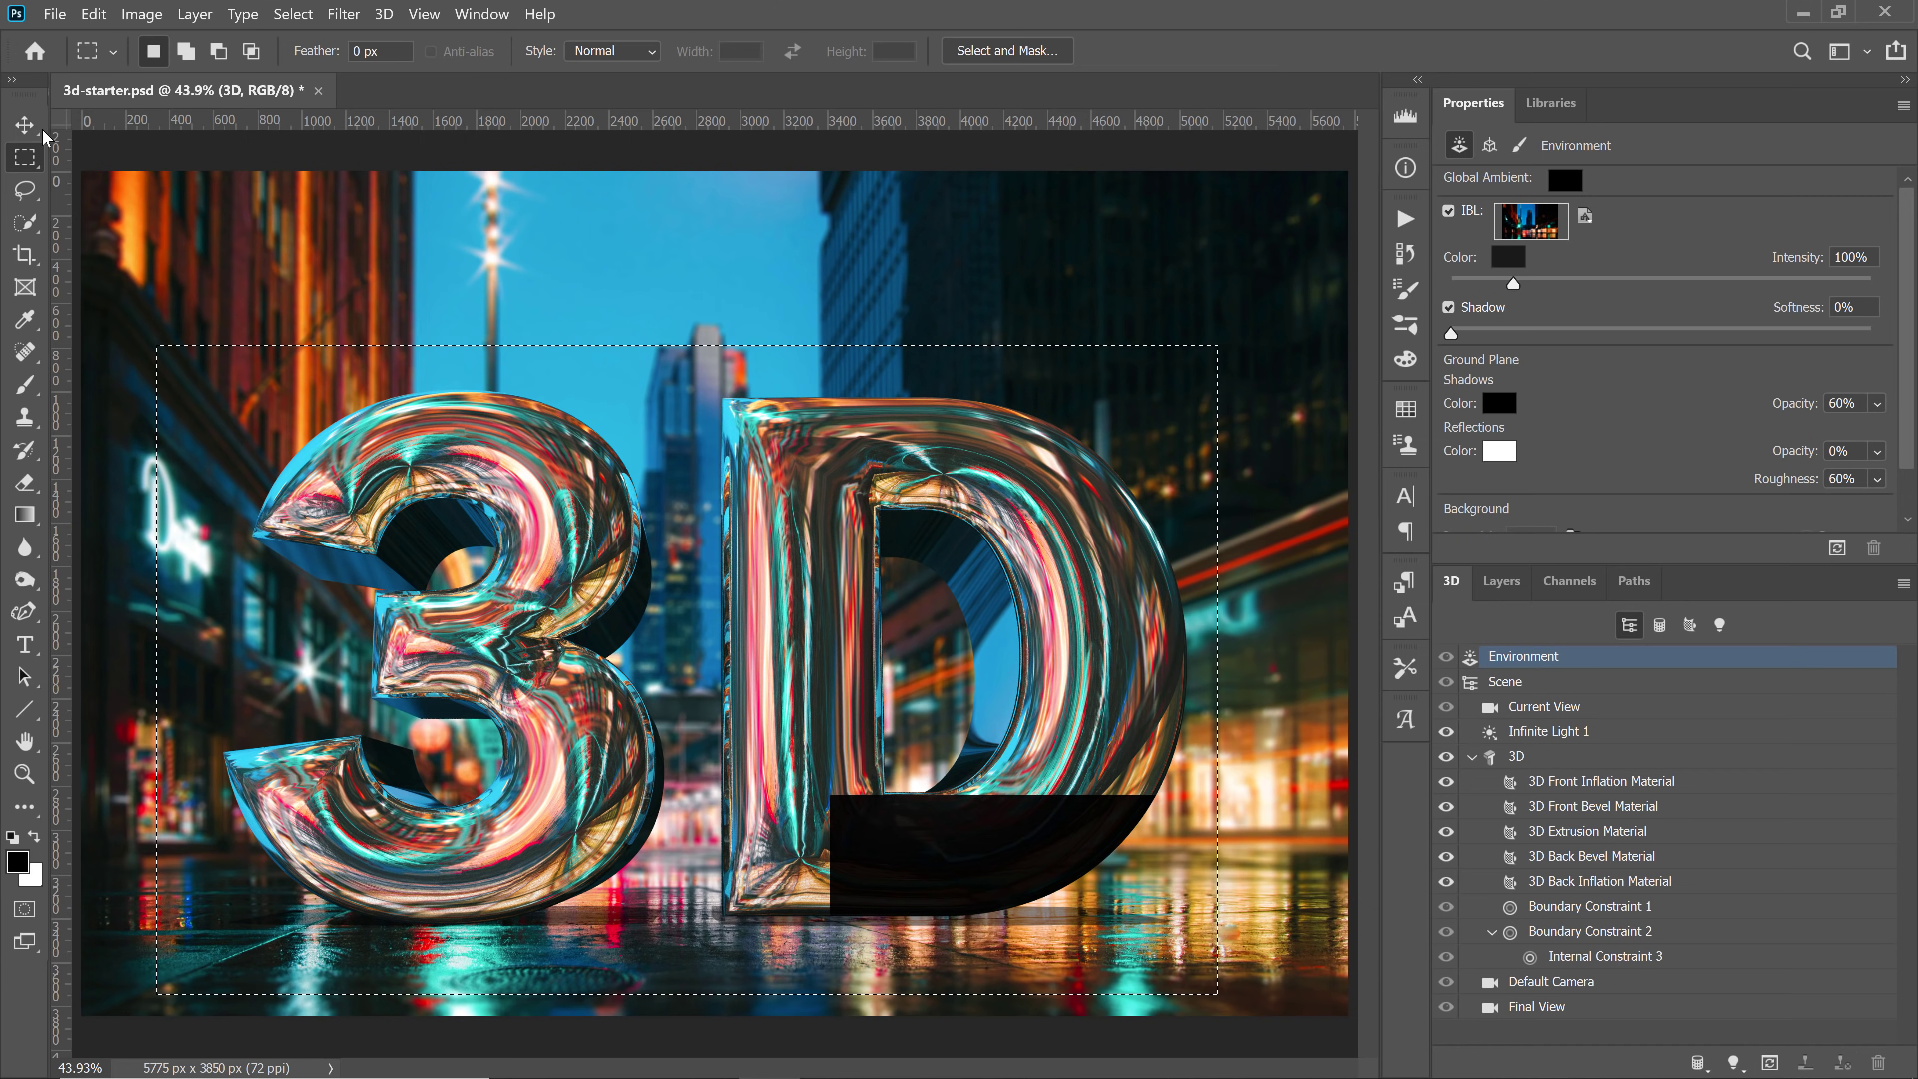
key(v)
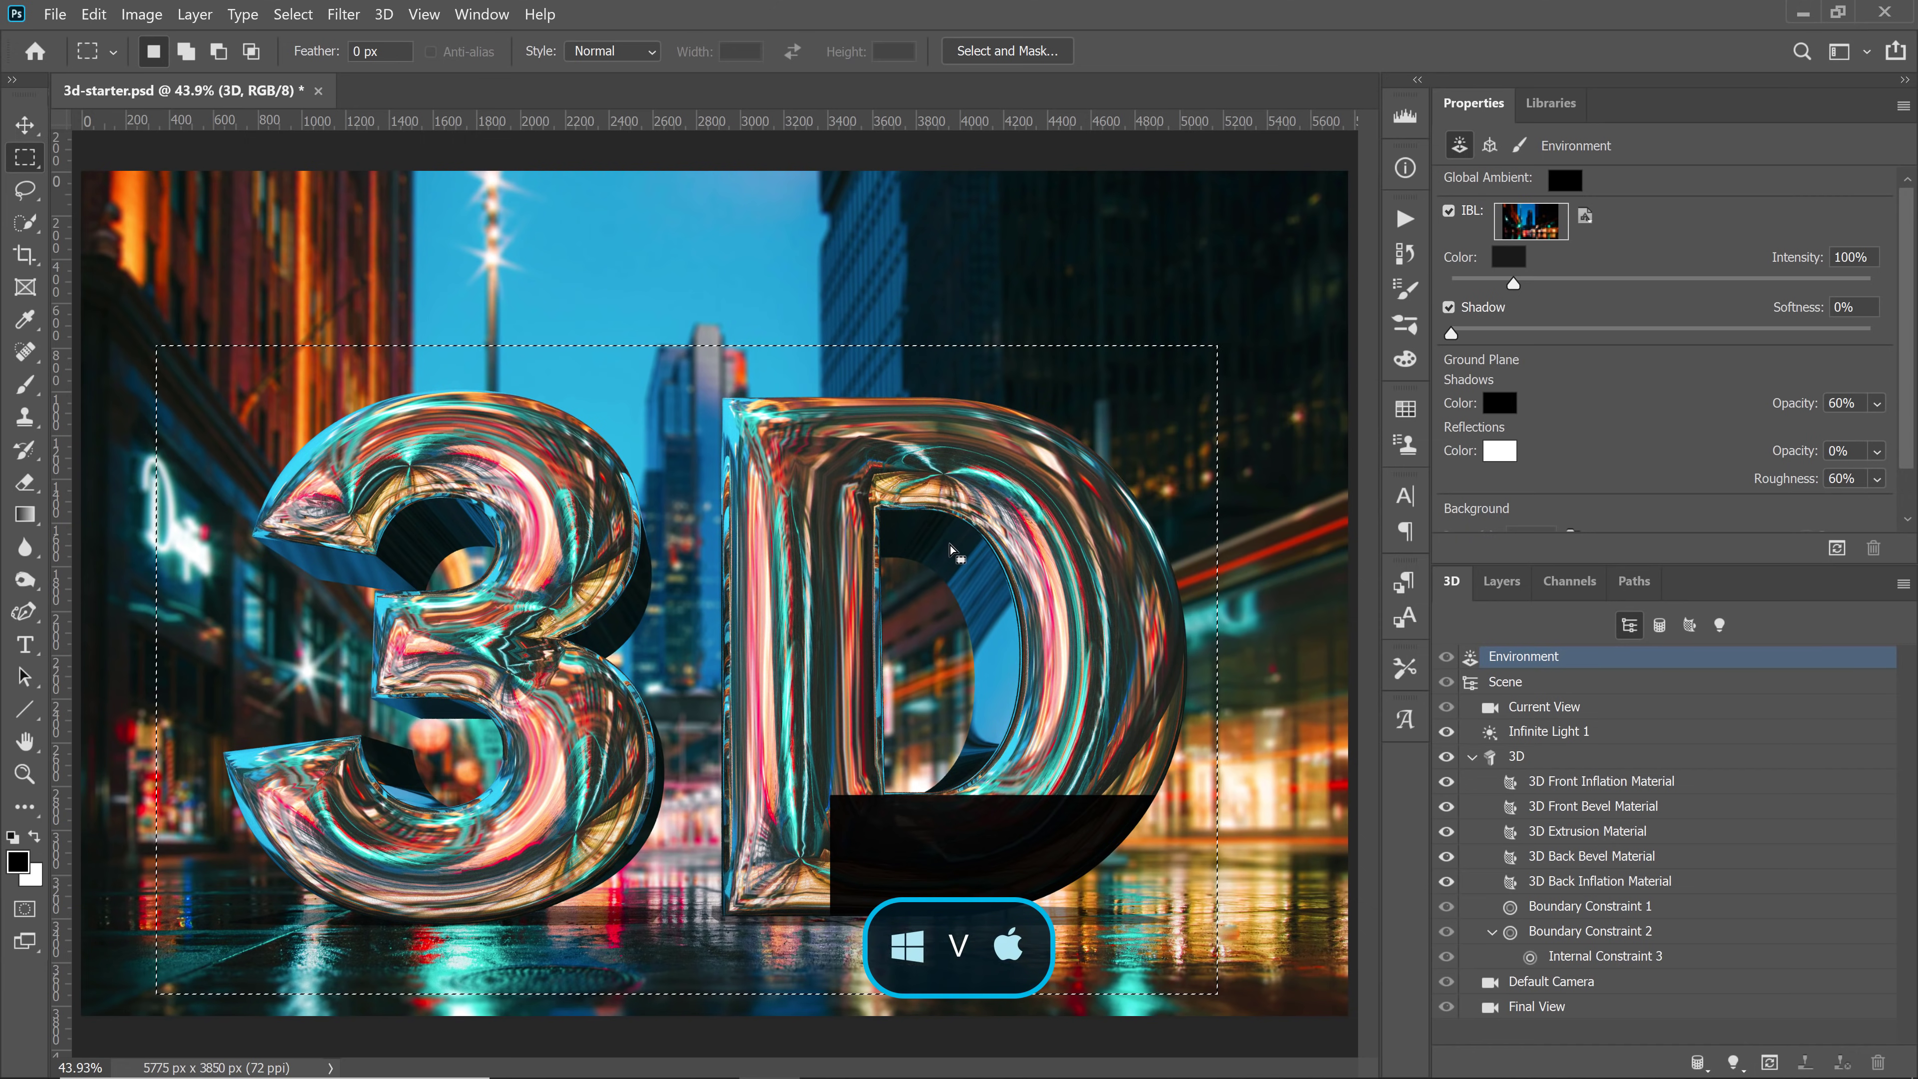
key(v)
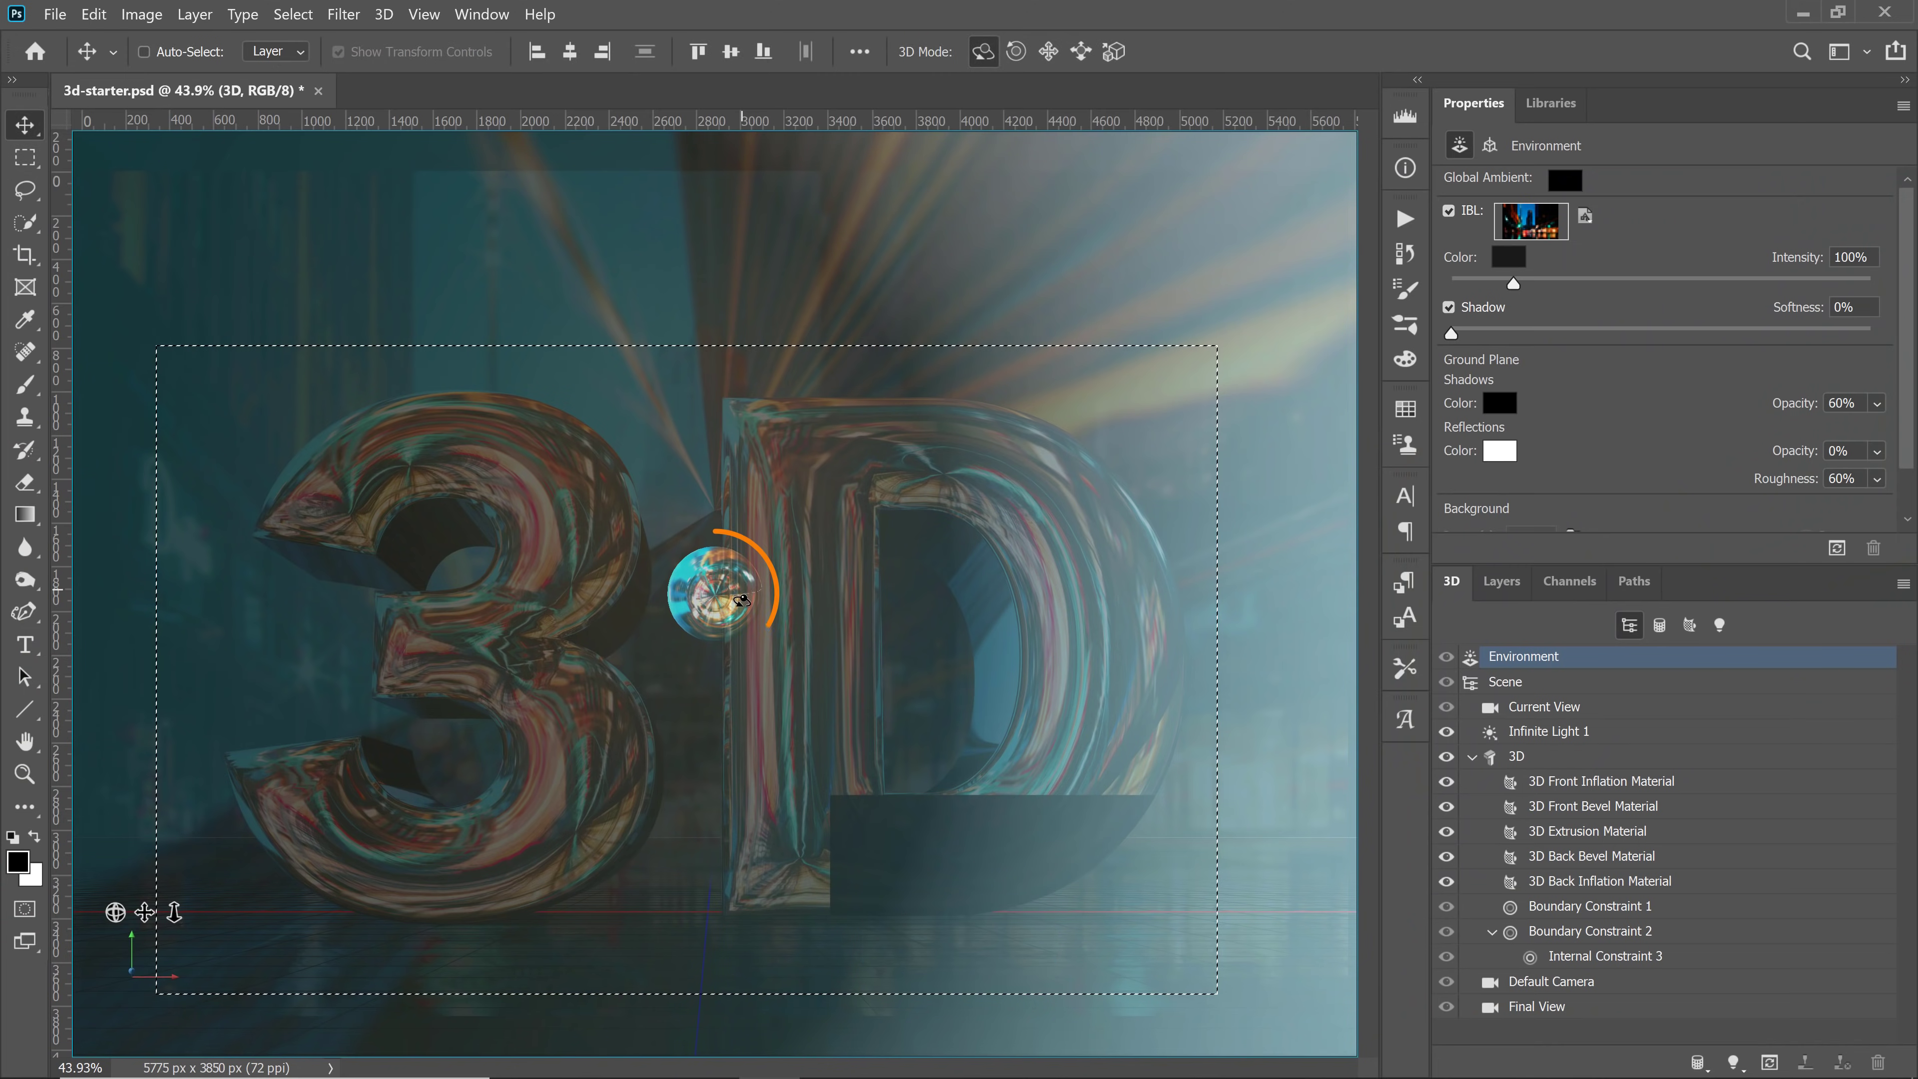
drag(742, 603, 656, 514)
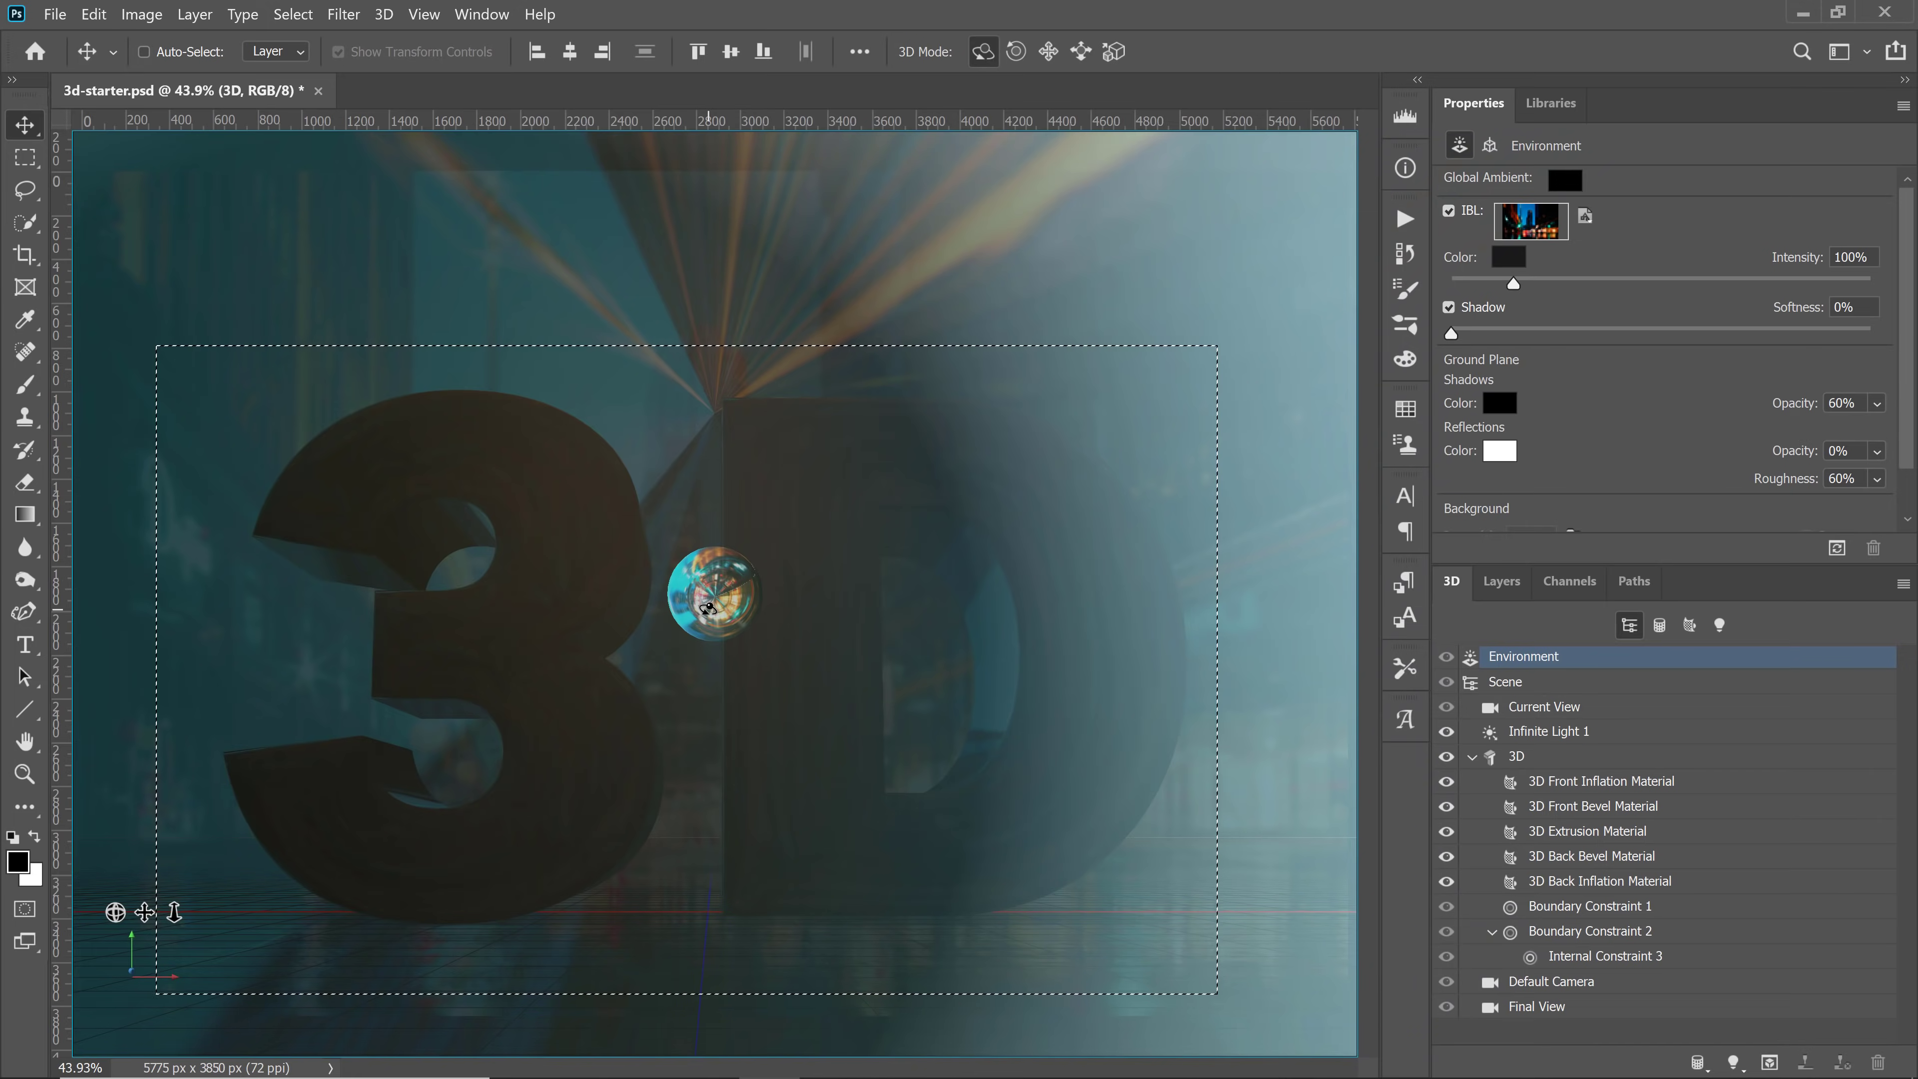
drag(708, 609, 746, 672)
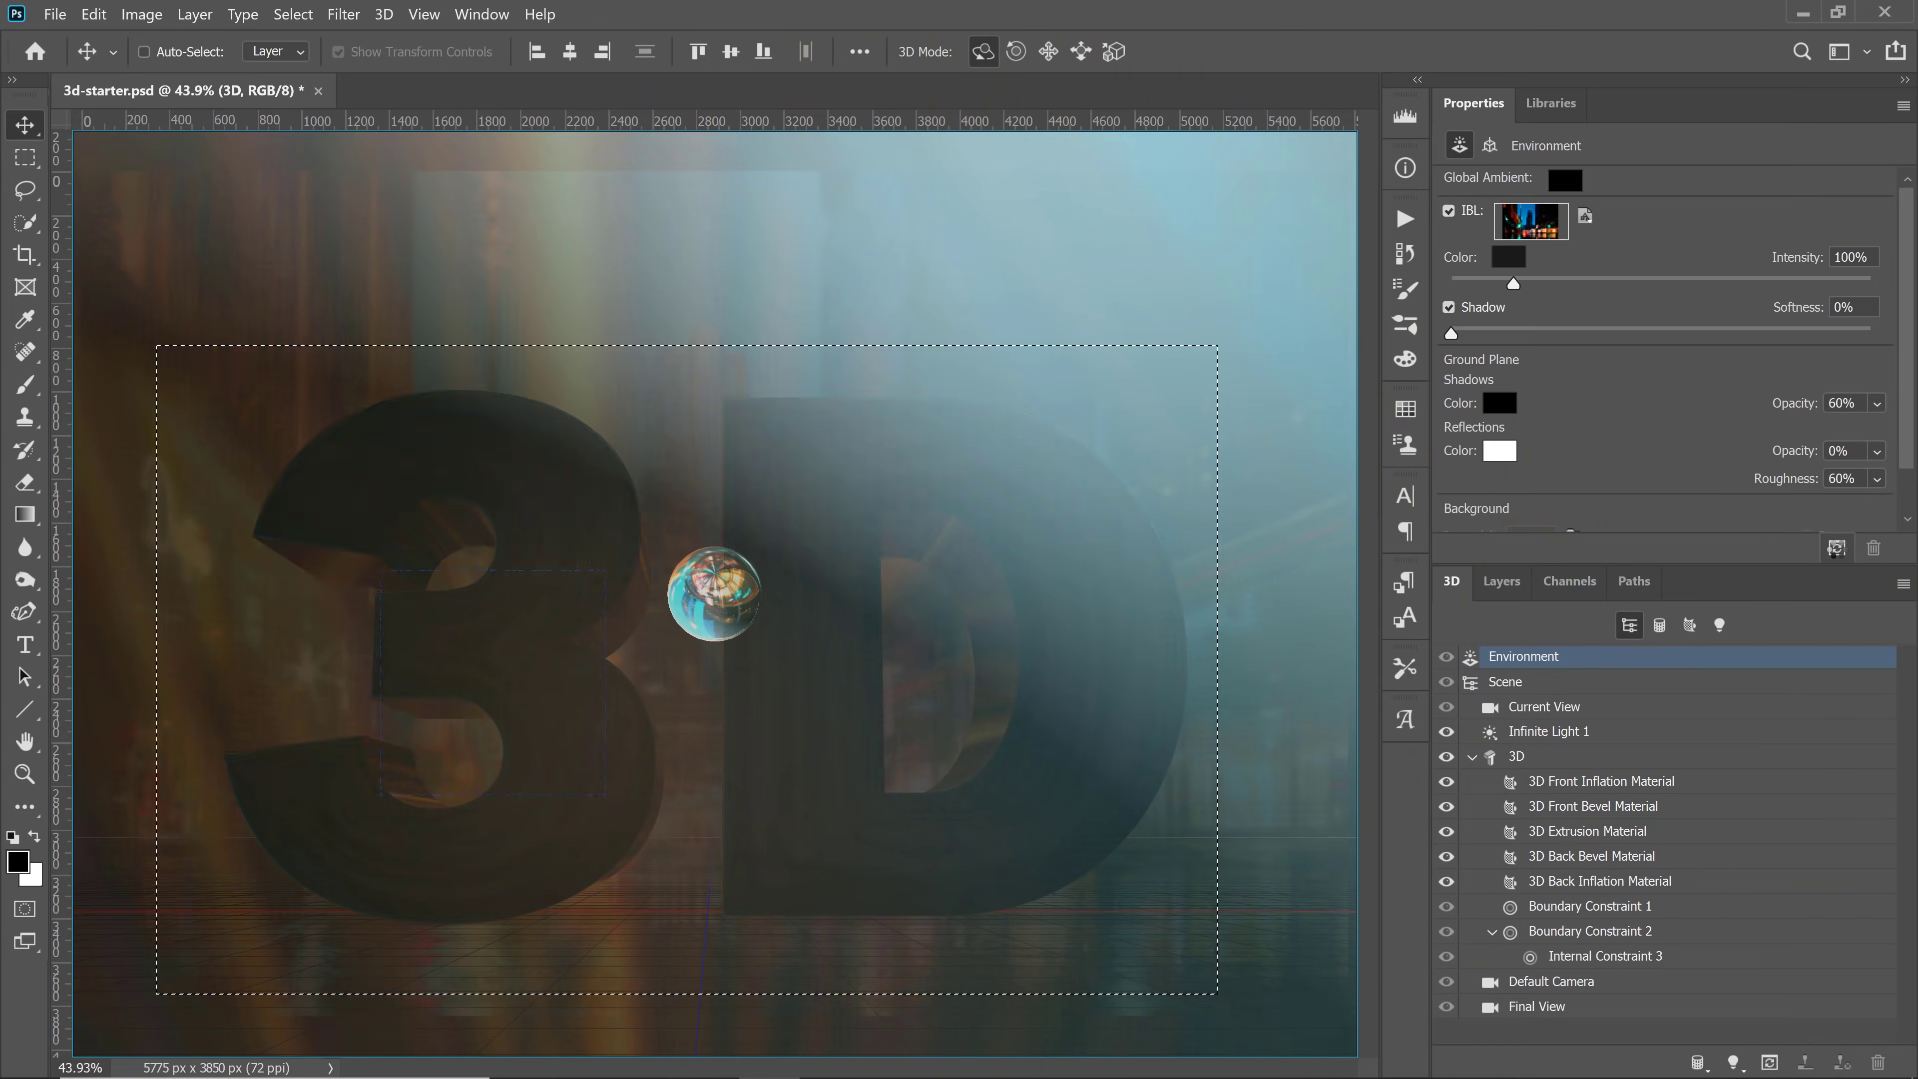
mouse_move(715, 594)
mouse_down()
mouse_move(707, 856)
mouse_move(721, 599)
mouse_up()
drag(732, 706, 637, 643)
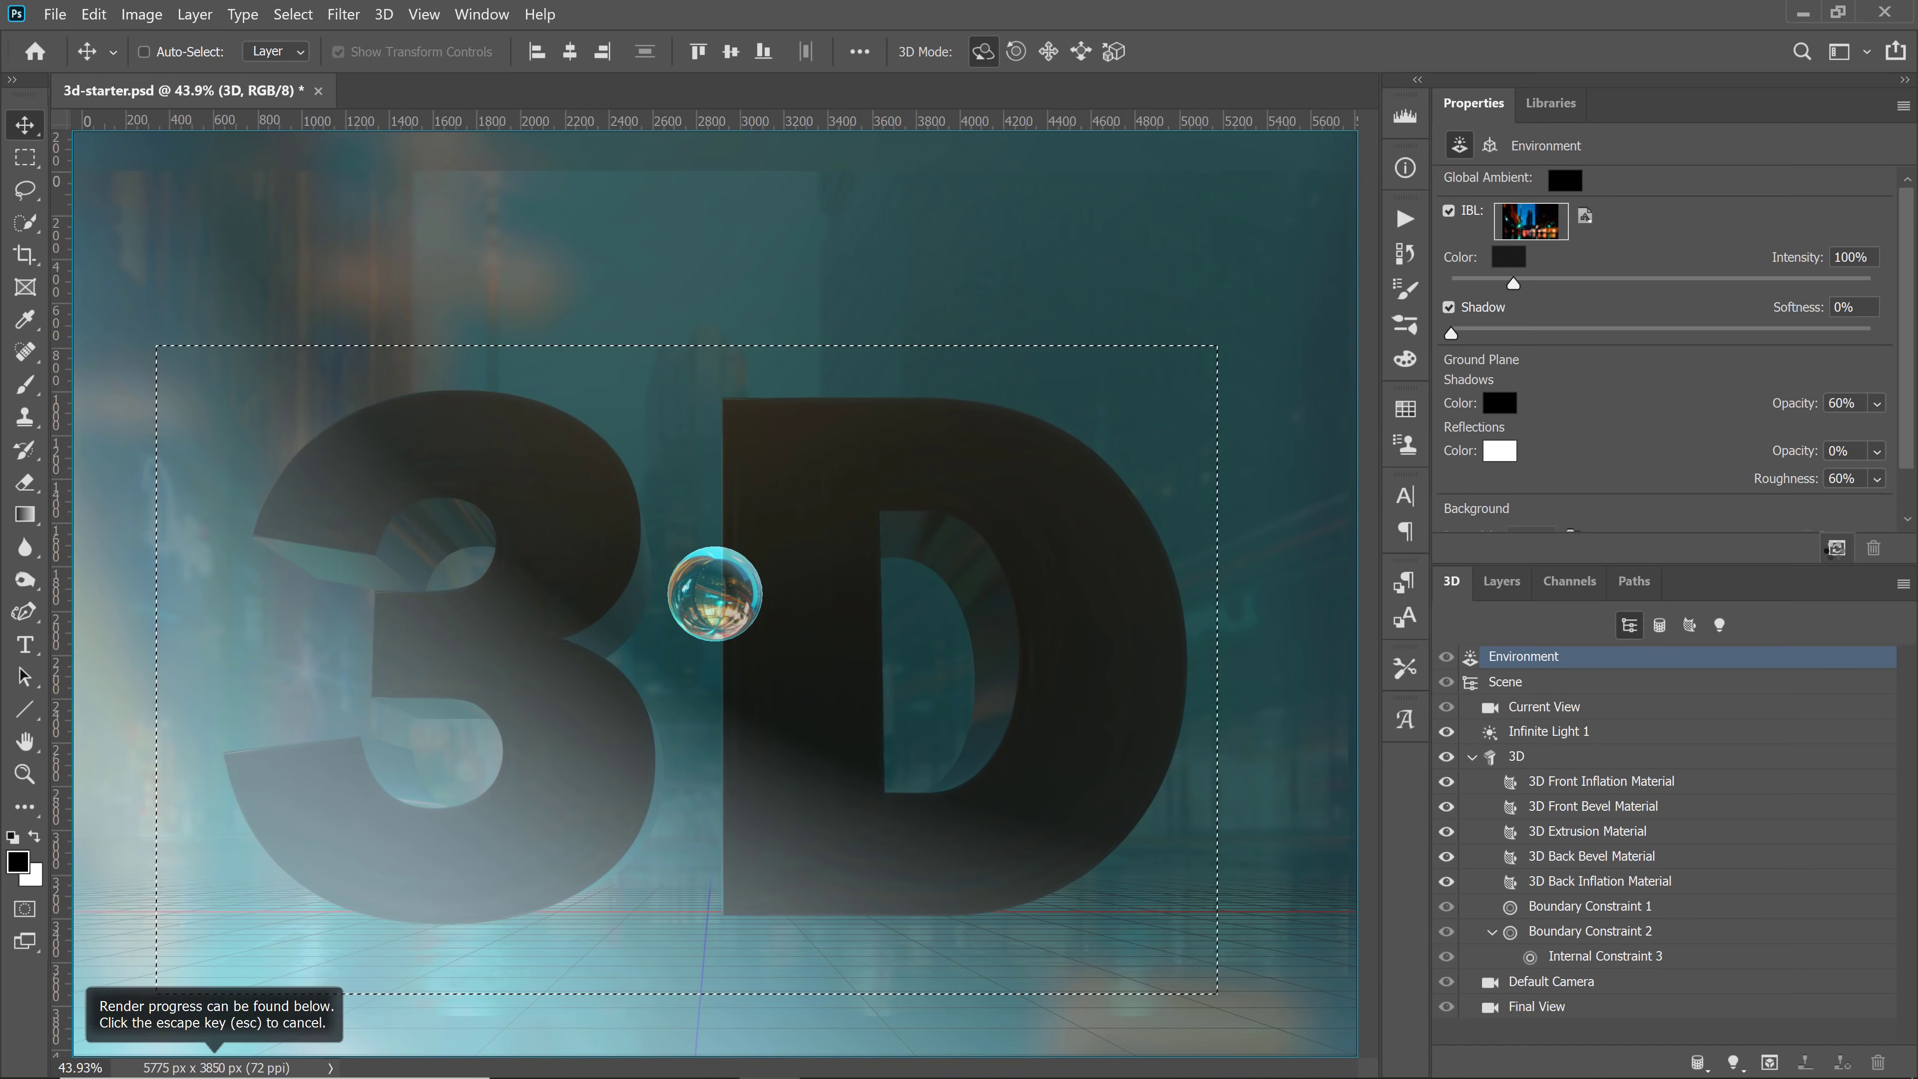
click(1836, 548)
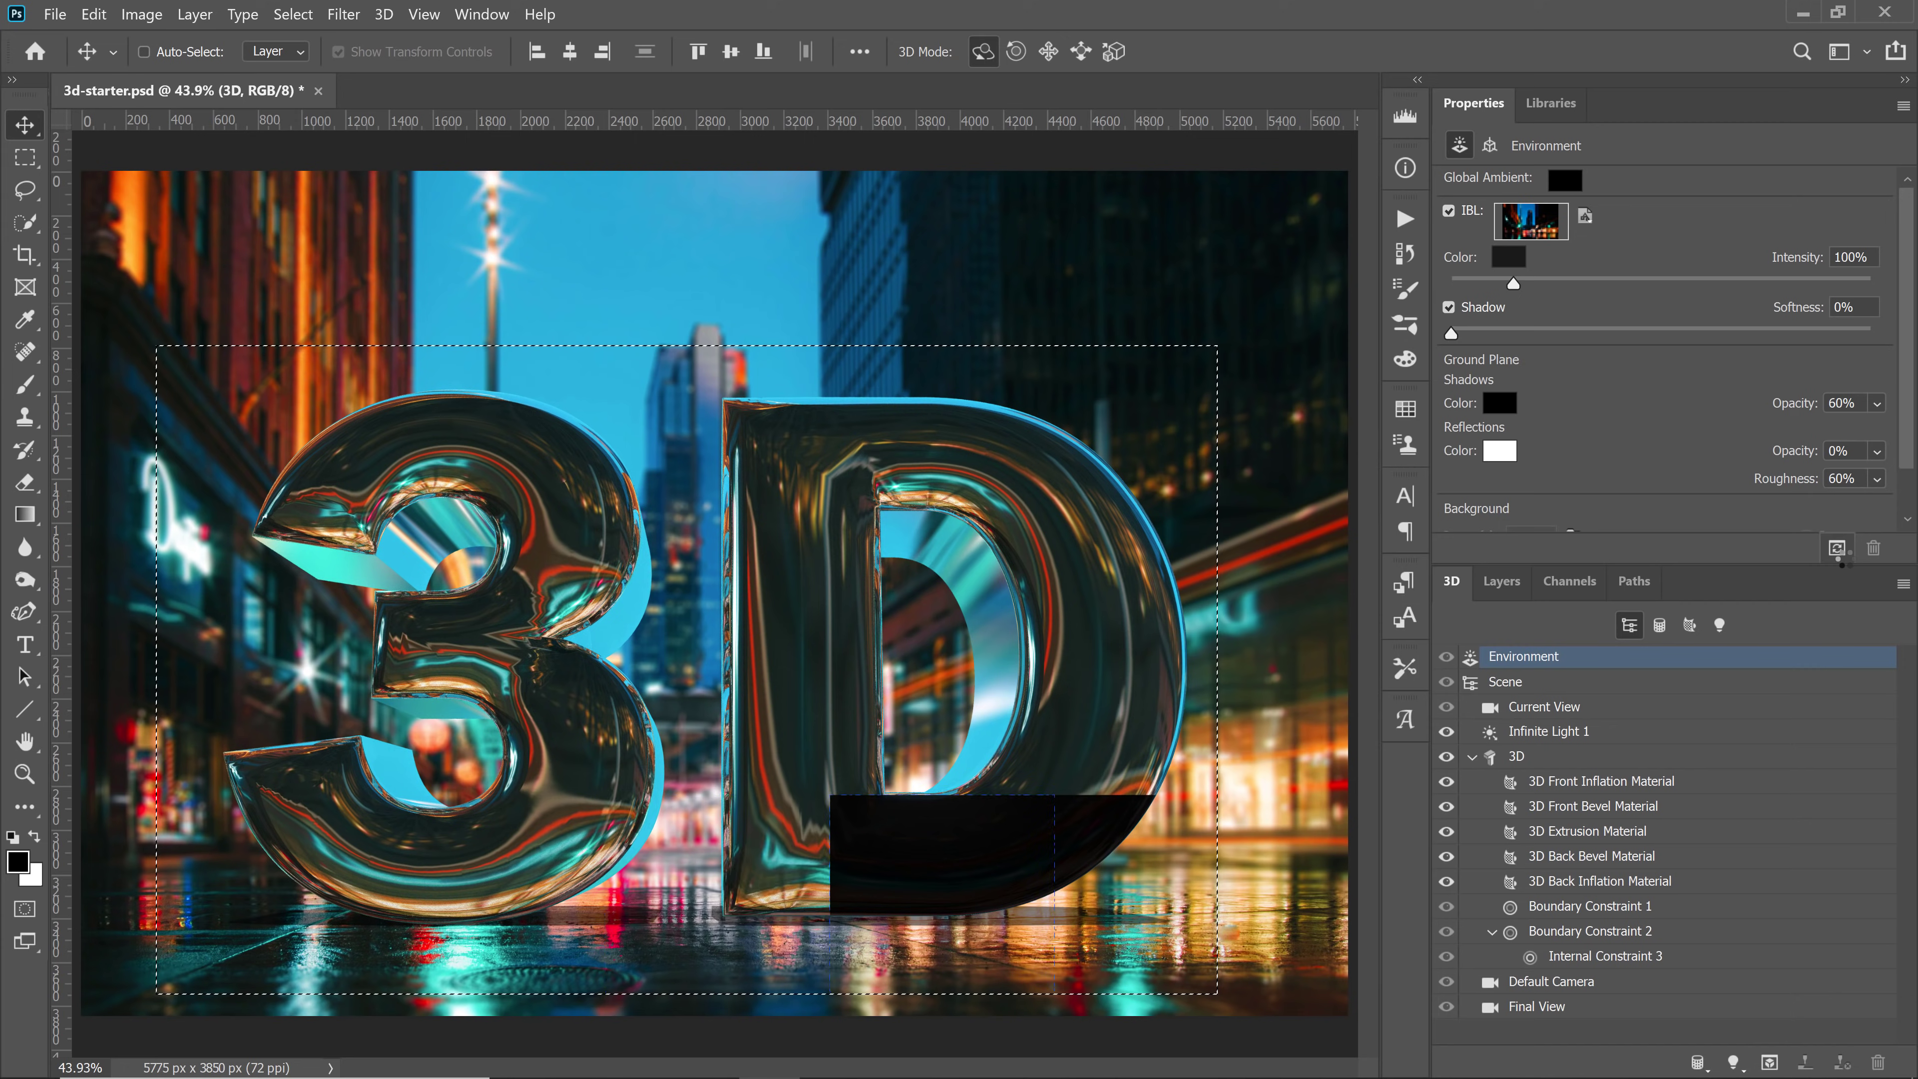
key(Escape)
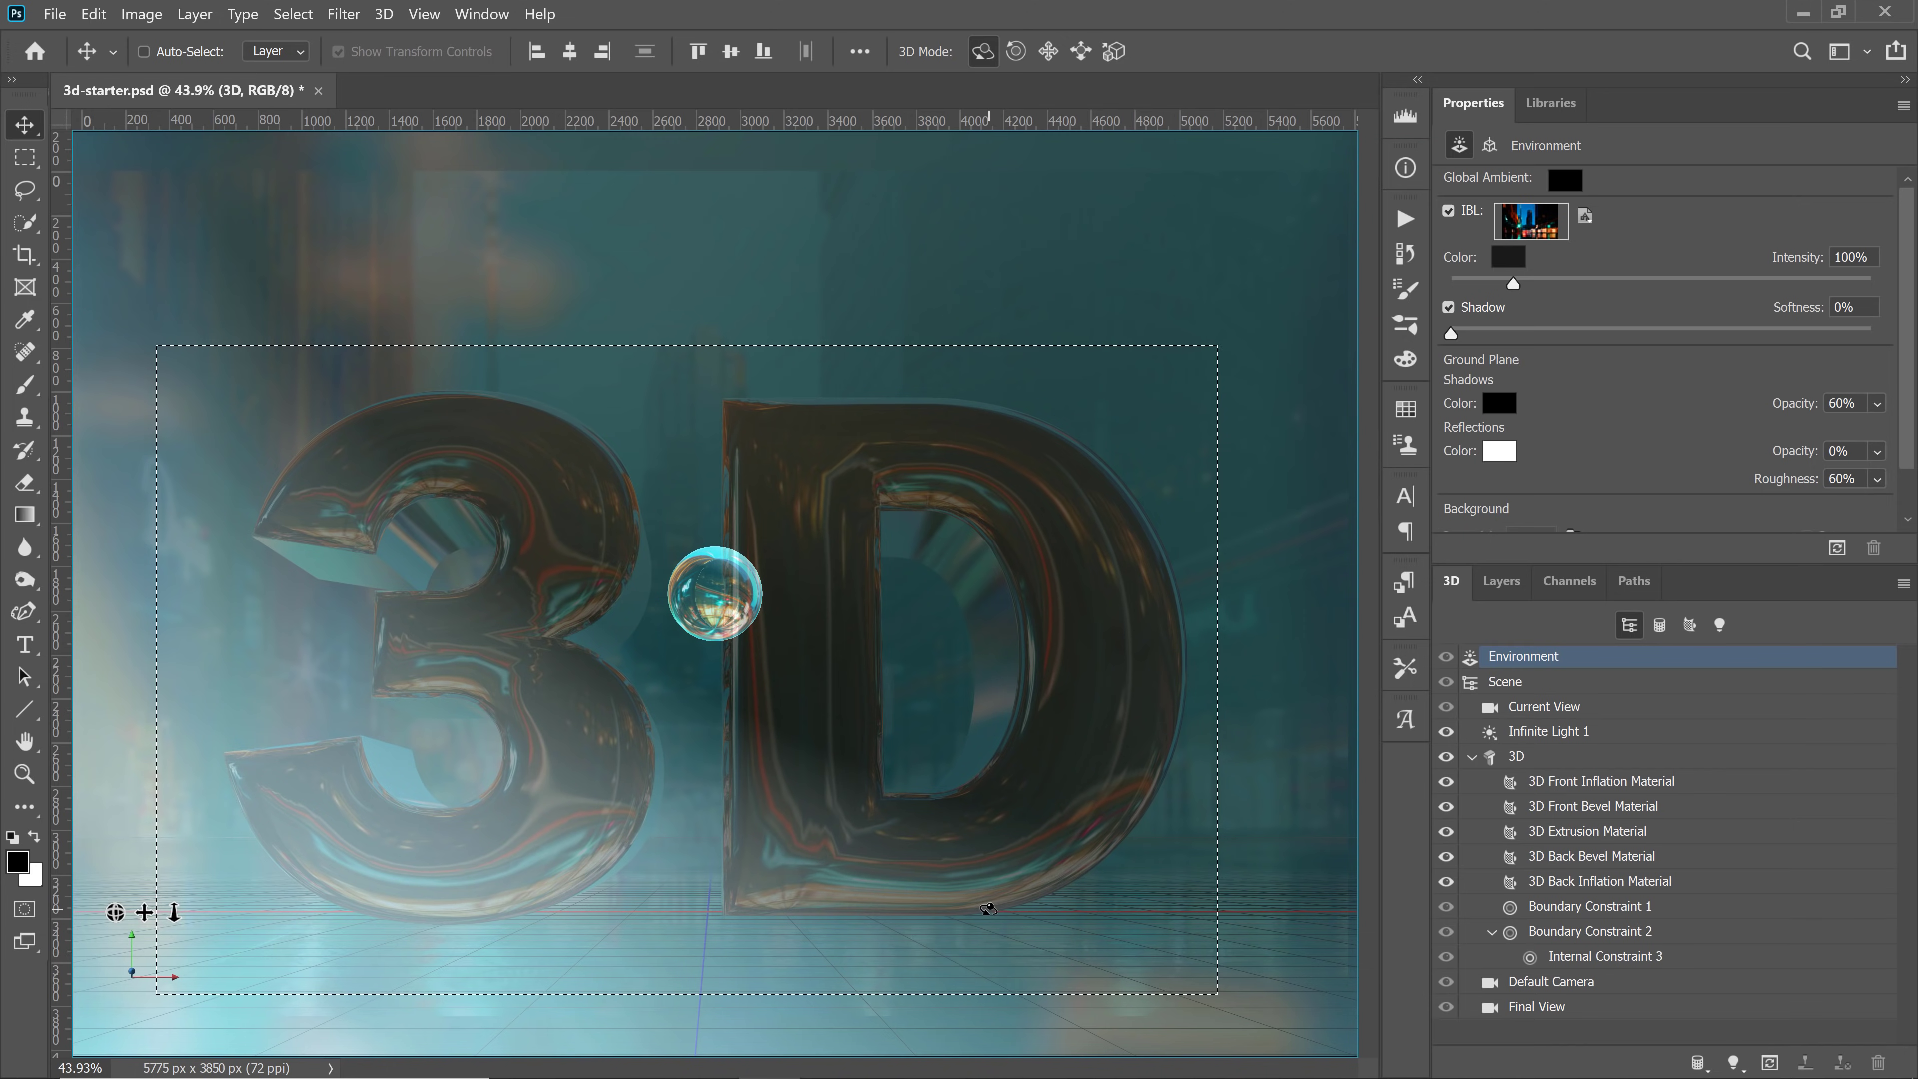
Rotate Infinite Light 1 so it shines from above and behind the 3D text, and test-render the new lighting
click(1569, 737)
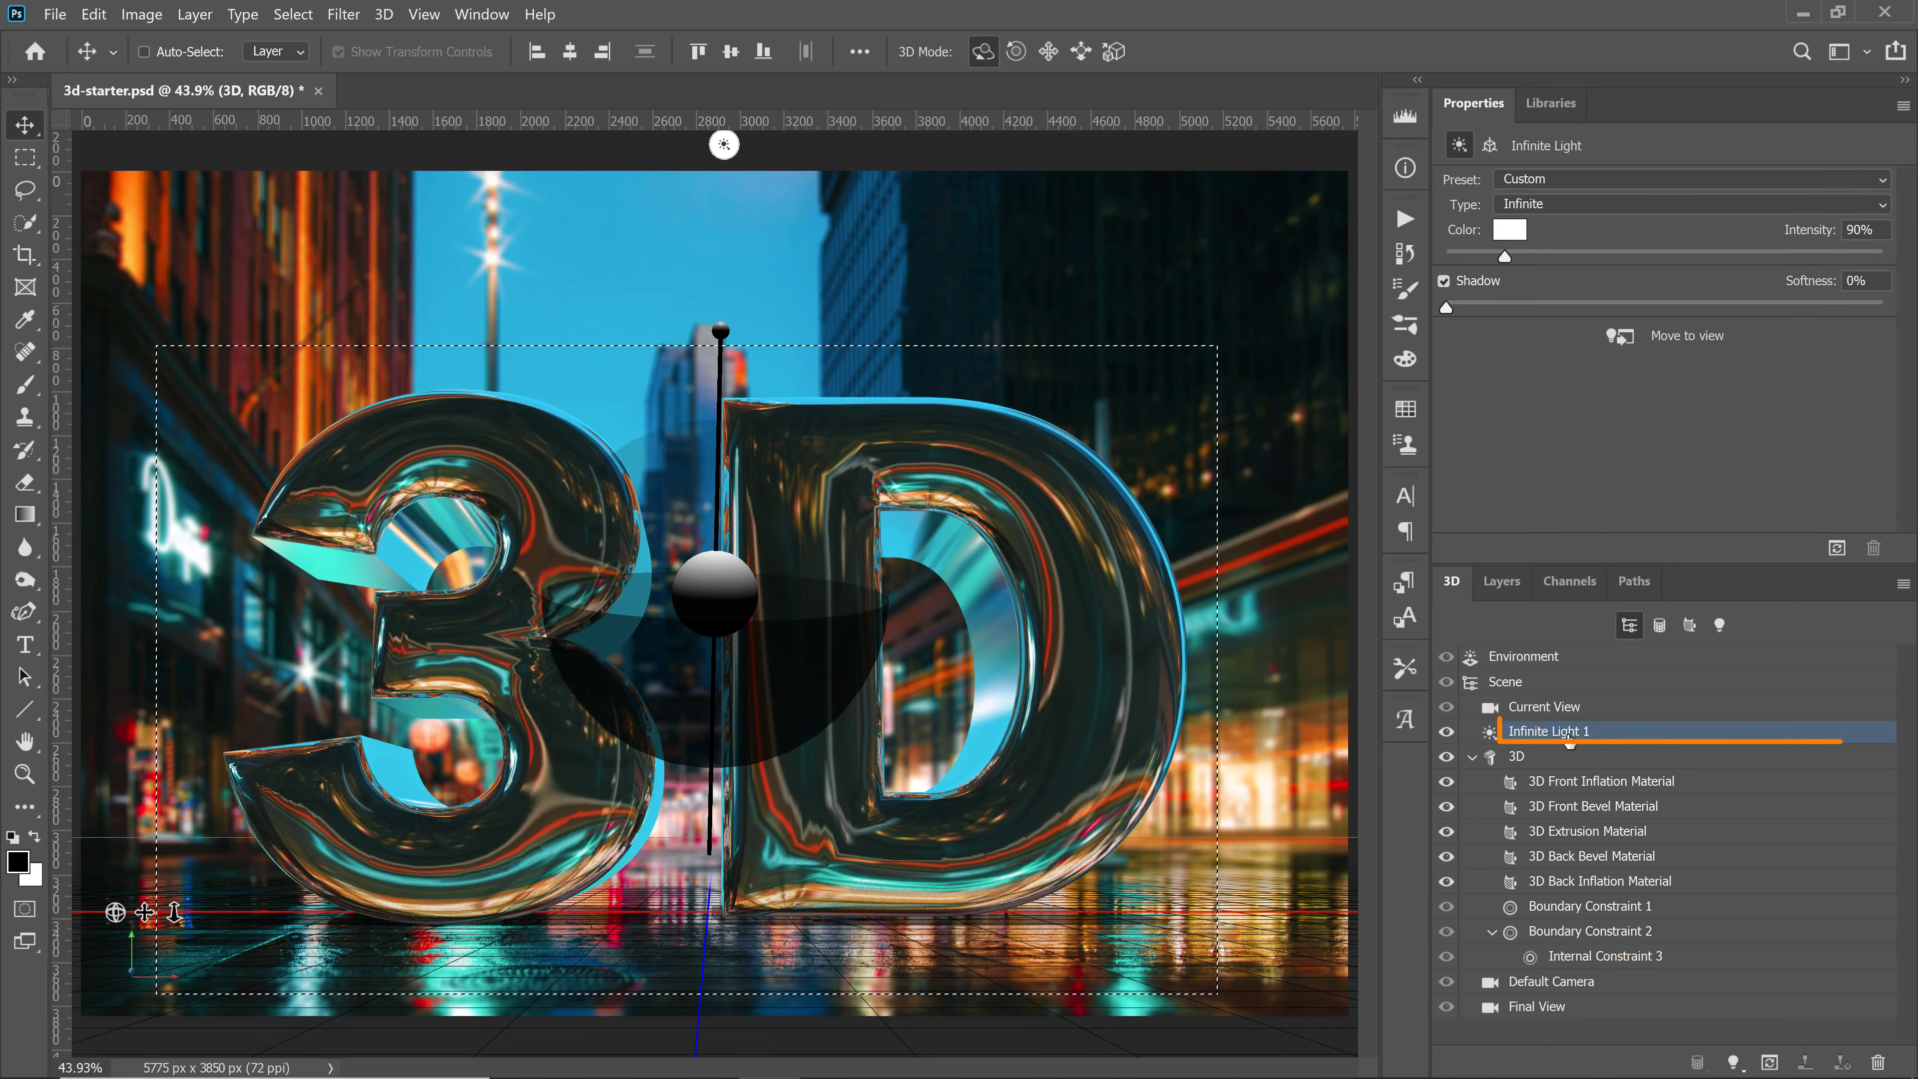
mouse_move(725, 596)
mouse_down()
mouse_move(633, 367)
mouse_move(793, 424)
mouse_move(717, 453)
mouse_move(729, 529)
mouse_move(1079, 899)
mouse_up()
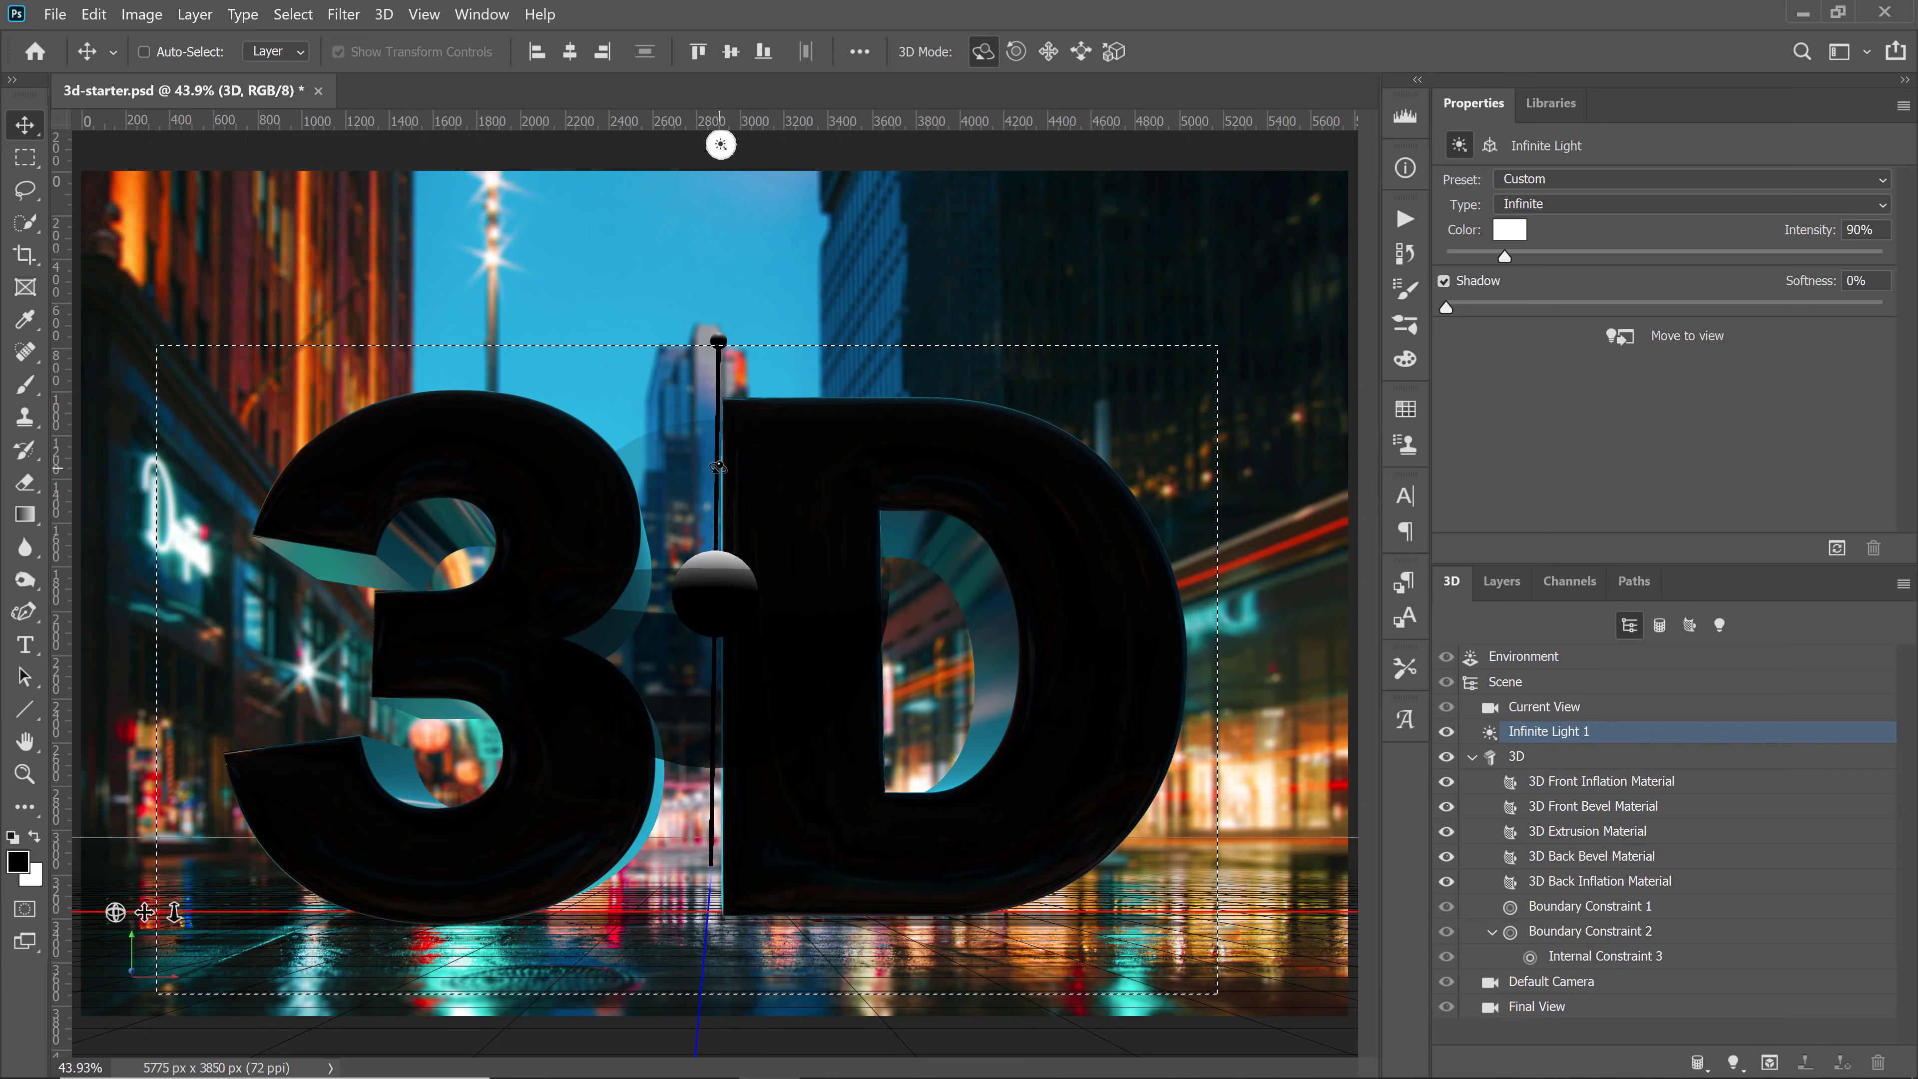
mouse_move(723, 584)
mouse_down()
mouse_move(773, 801)
mouse_move(668, 639)
mouse_move(687, 620)
mouse_up()
drag(673, 232, 701, 457)
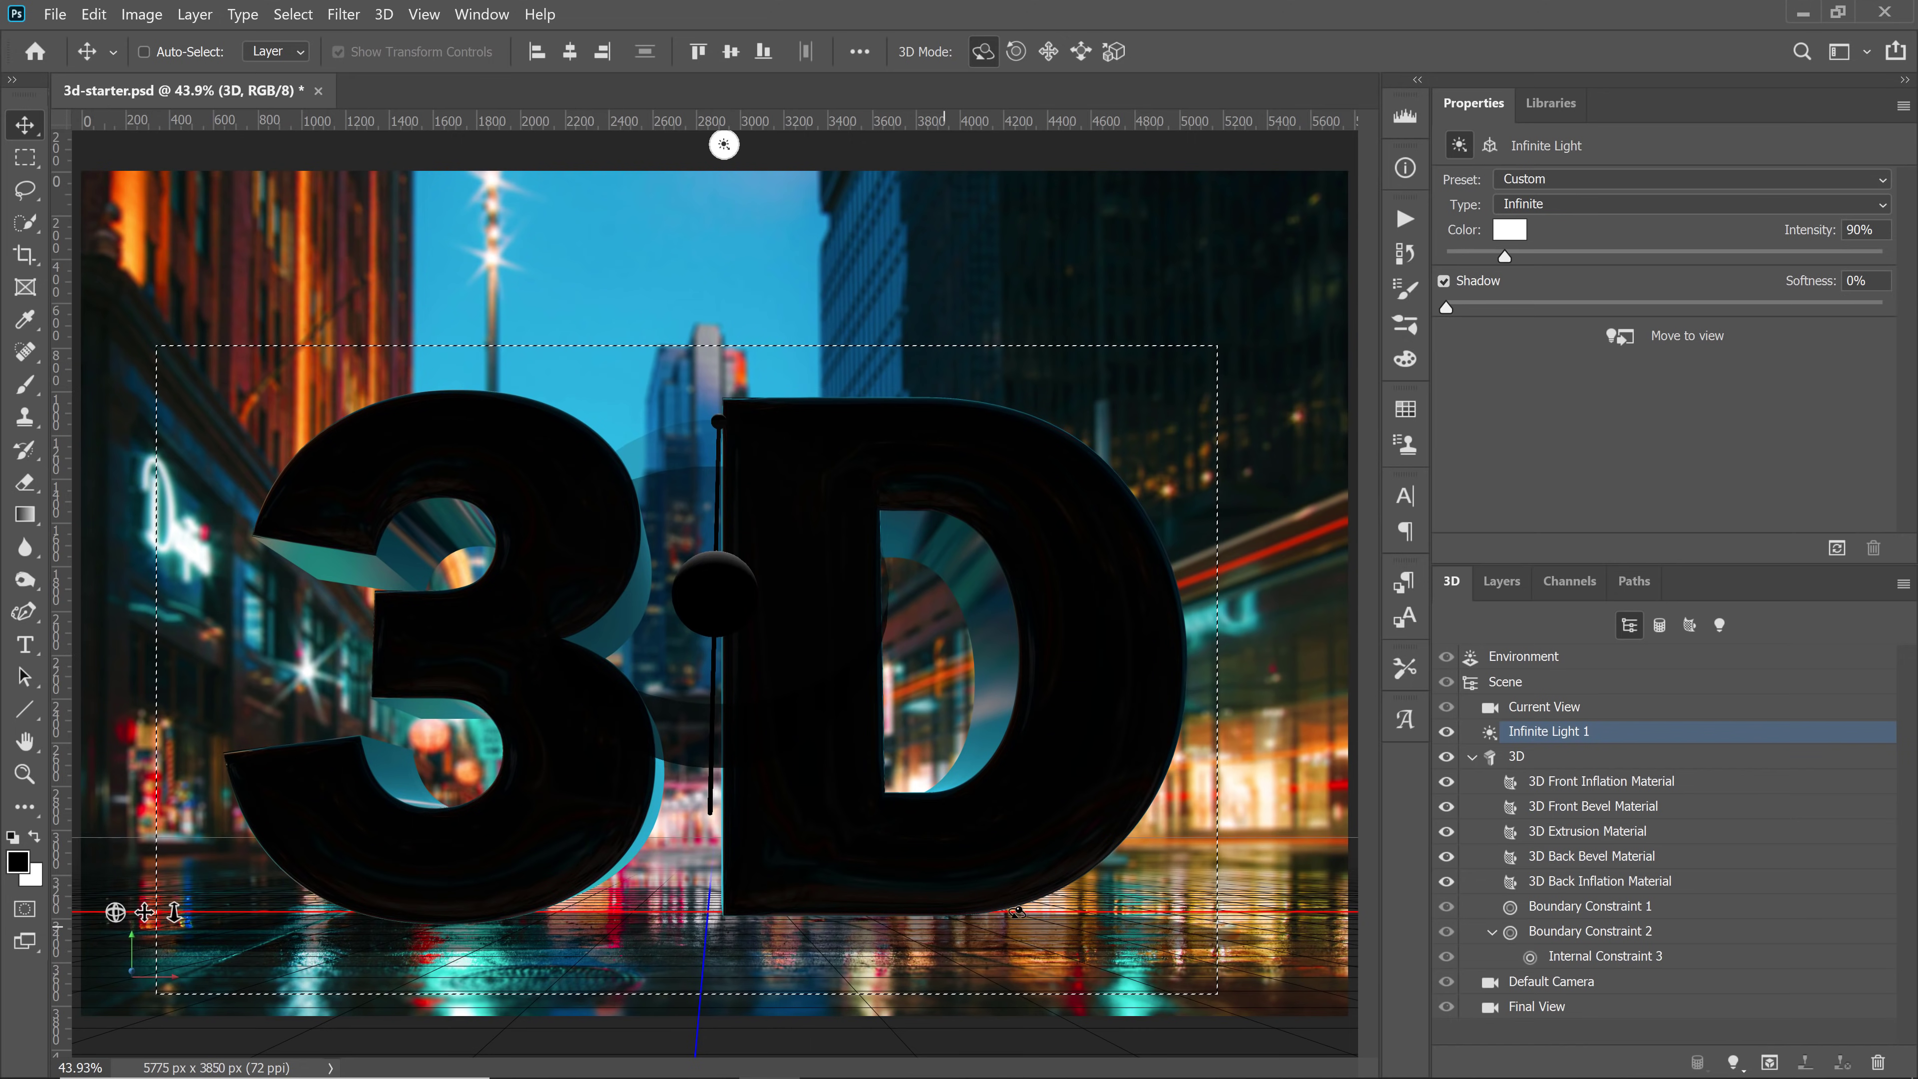
key(ctrl+alt+shift+r)
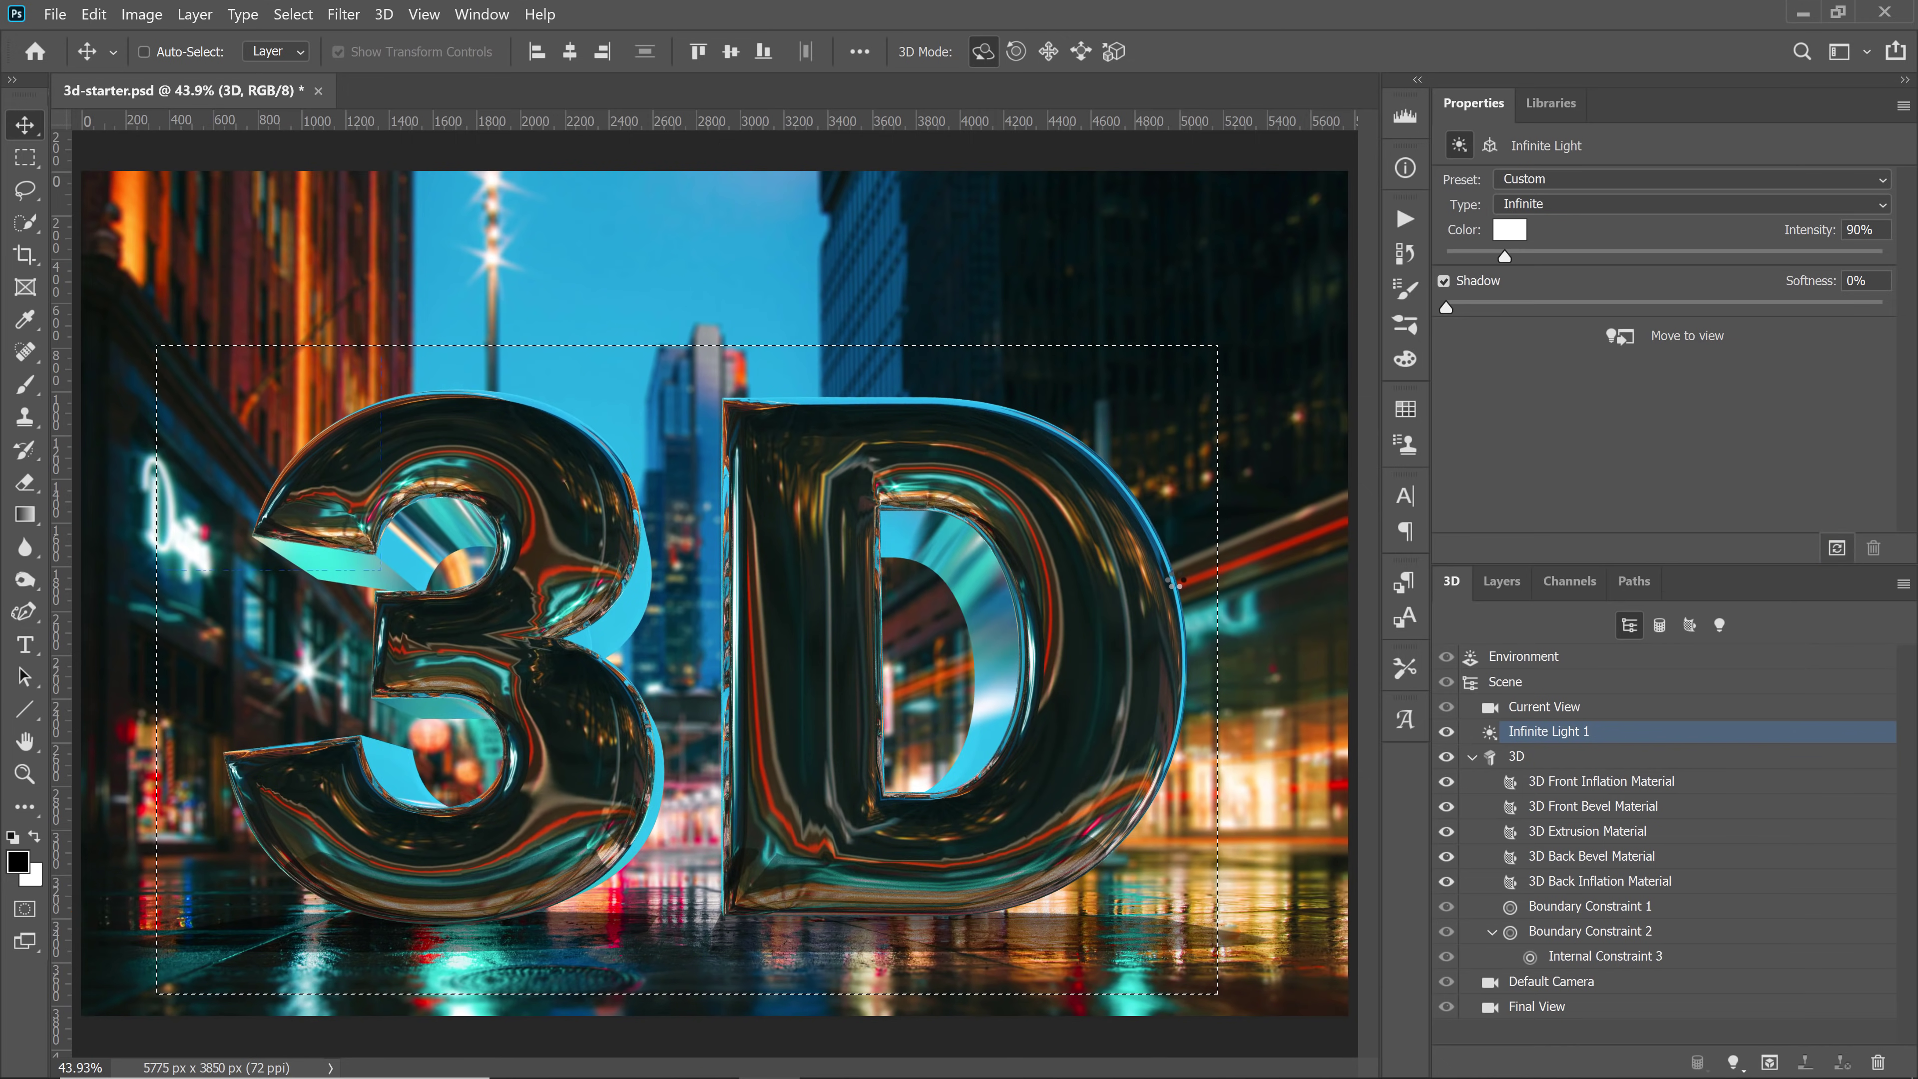
key(Escape)
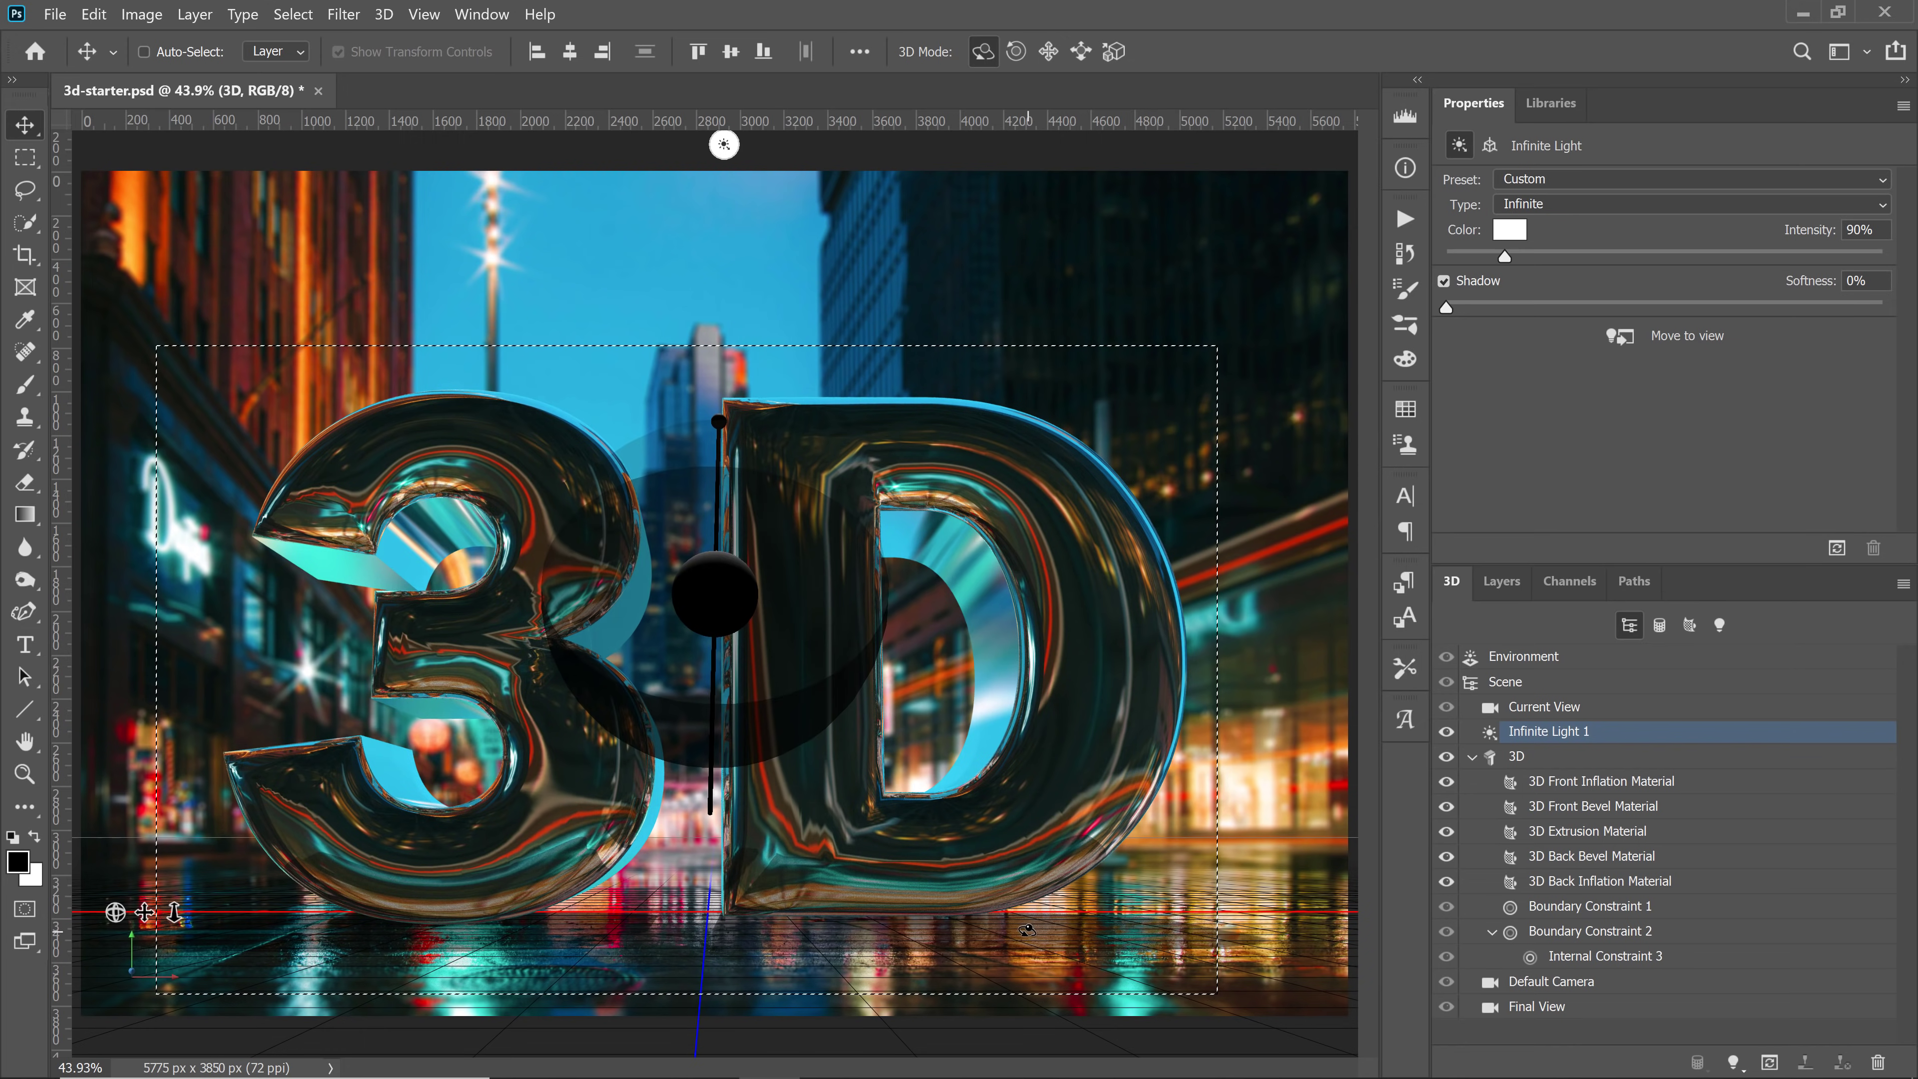
Set the environment's ground plane shadow color to a dark teal sampled from the wet street, RGB 12, 18, 17
click(1577, 659)
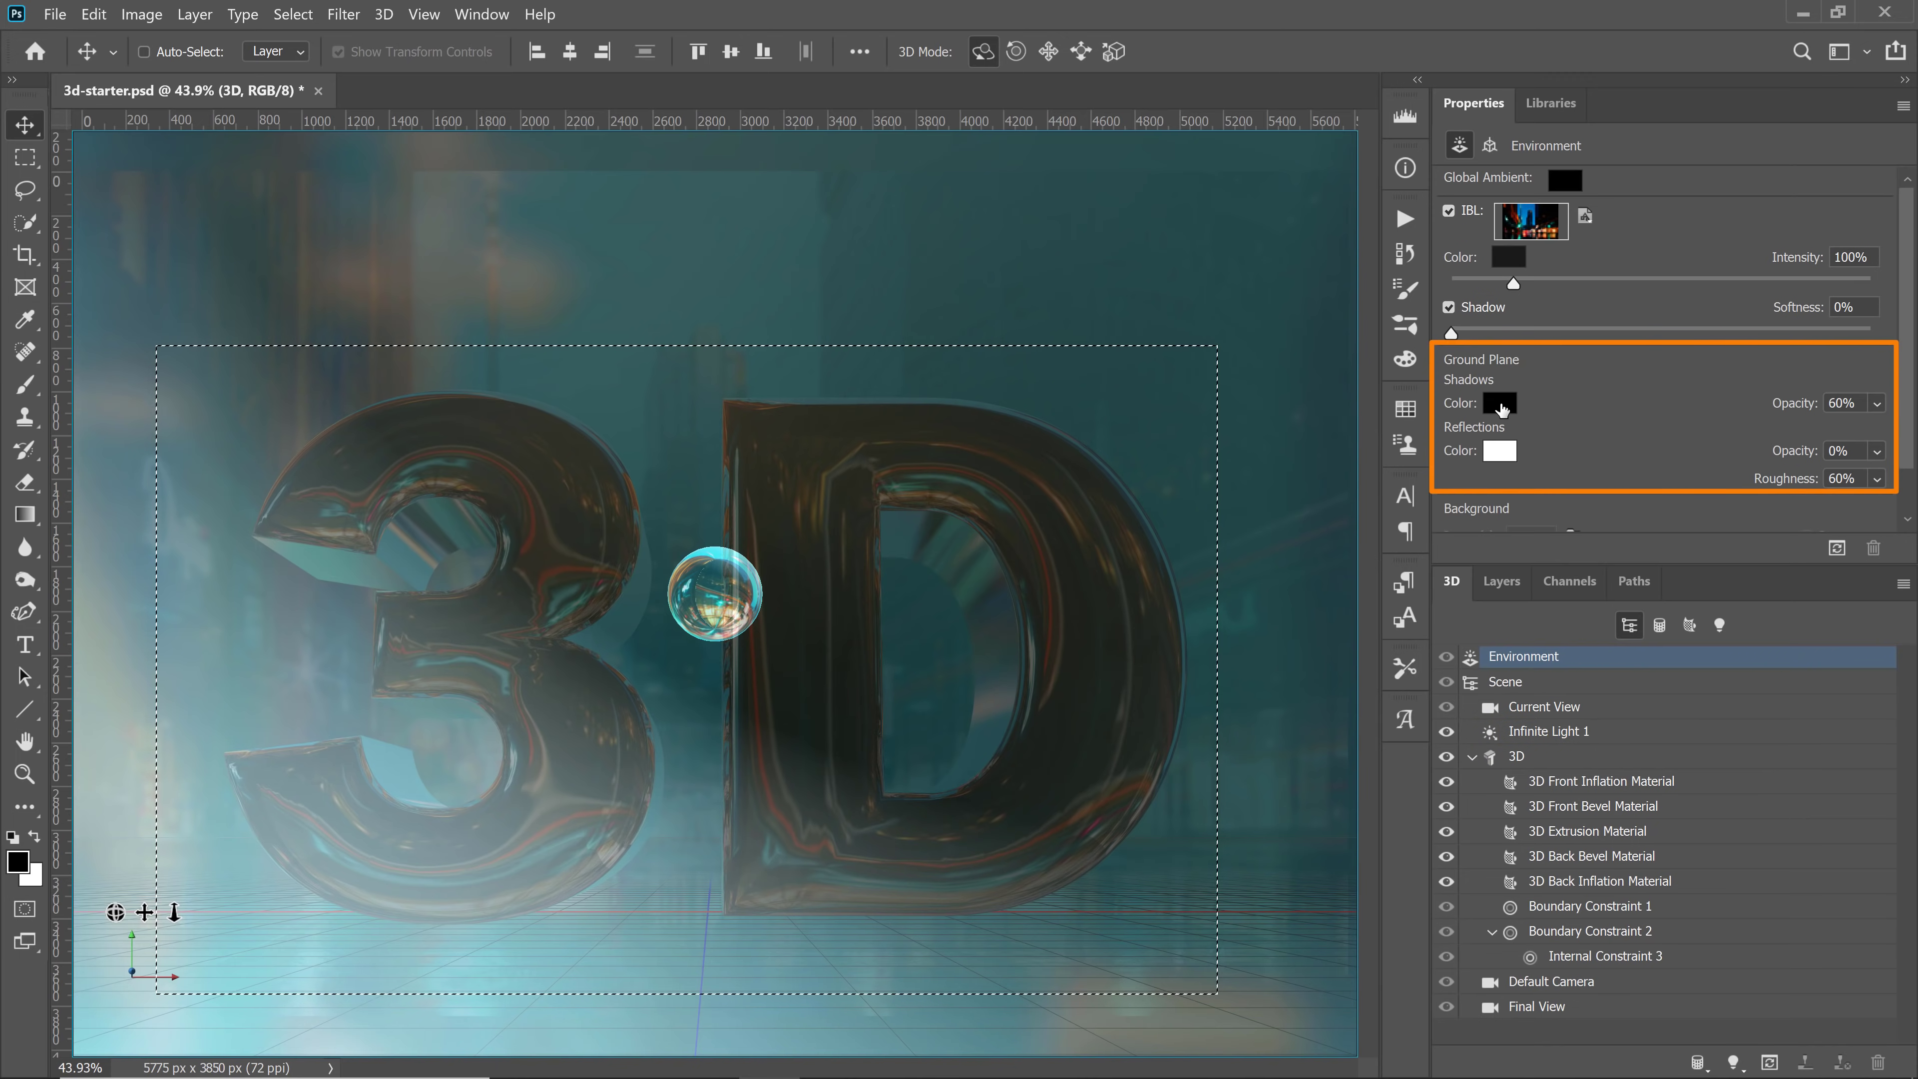
click(1500, 402)
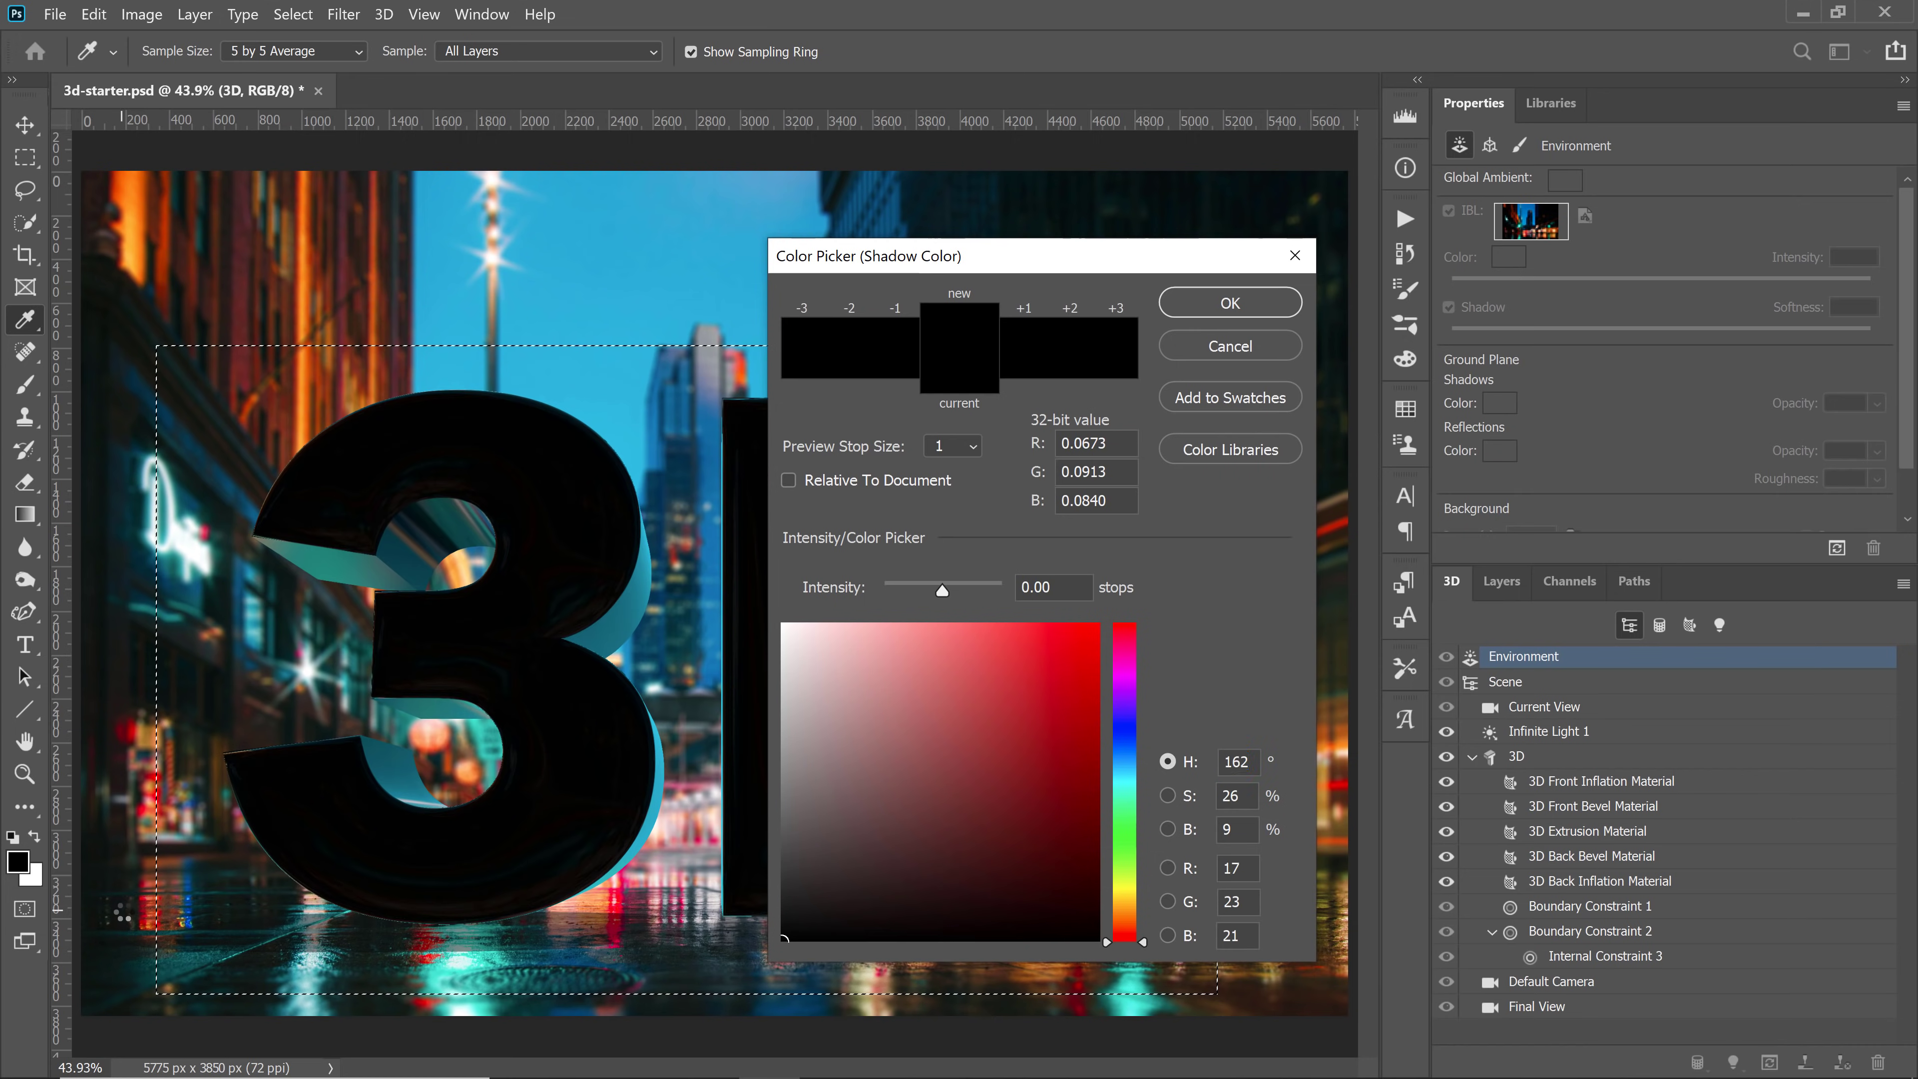
click(771, 890)
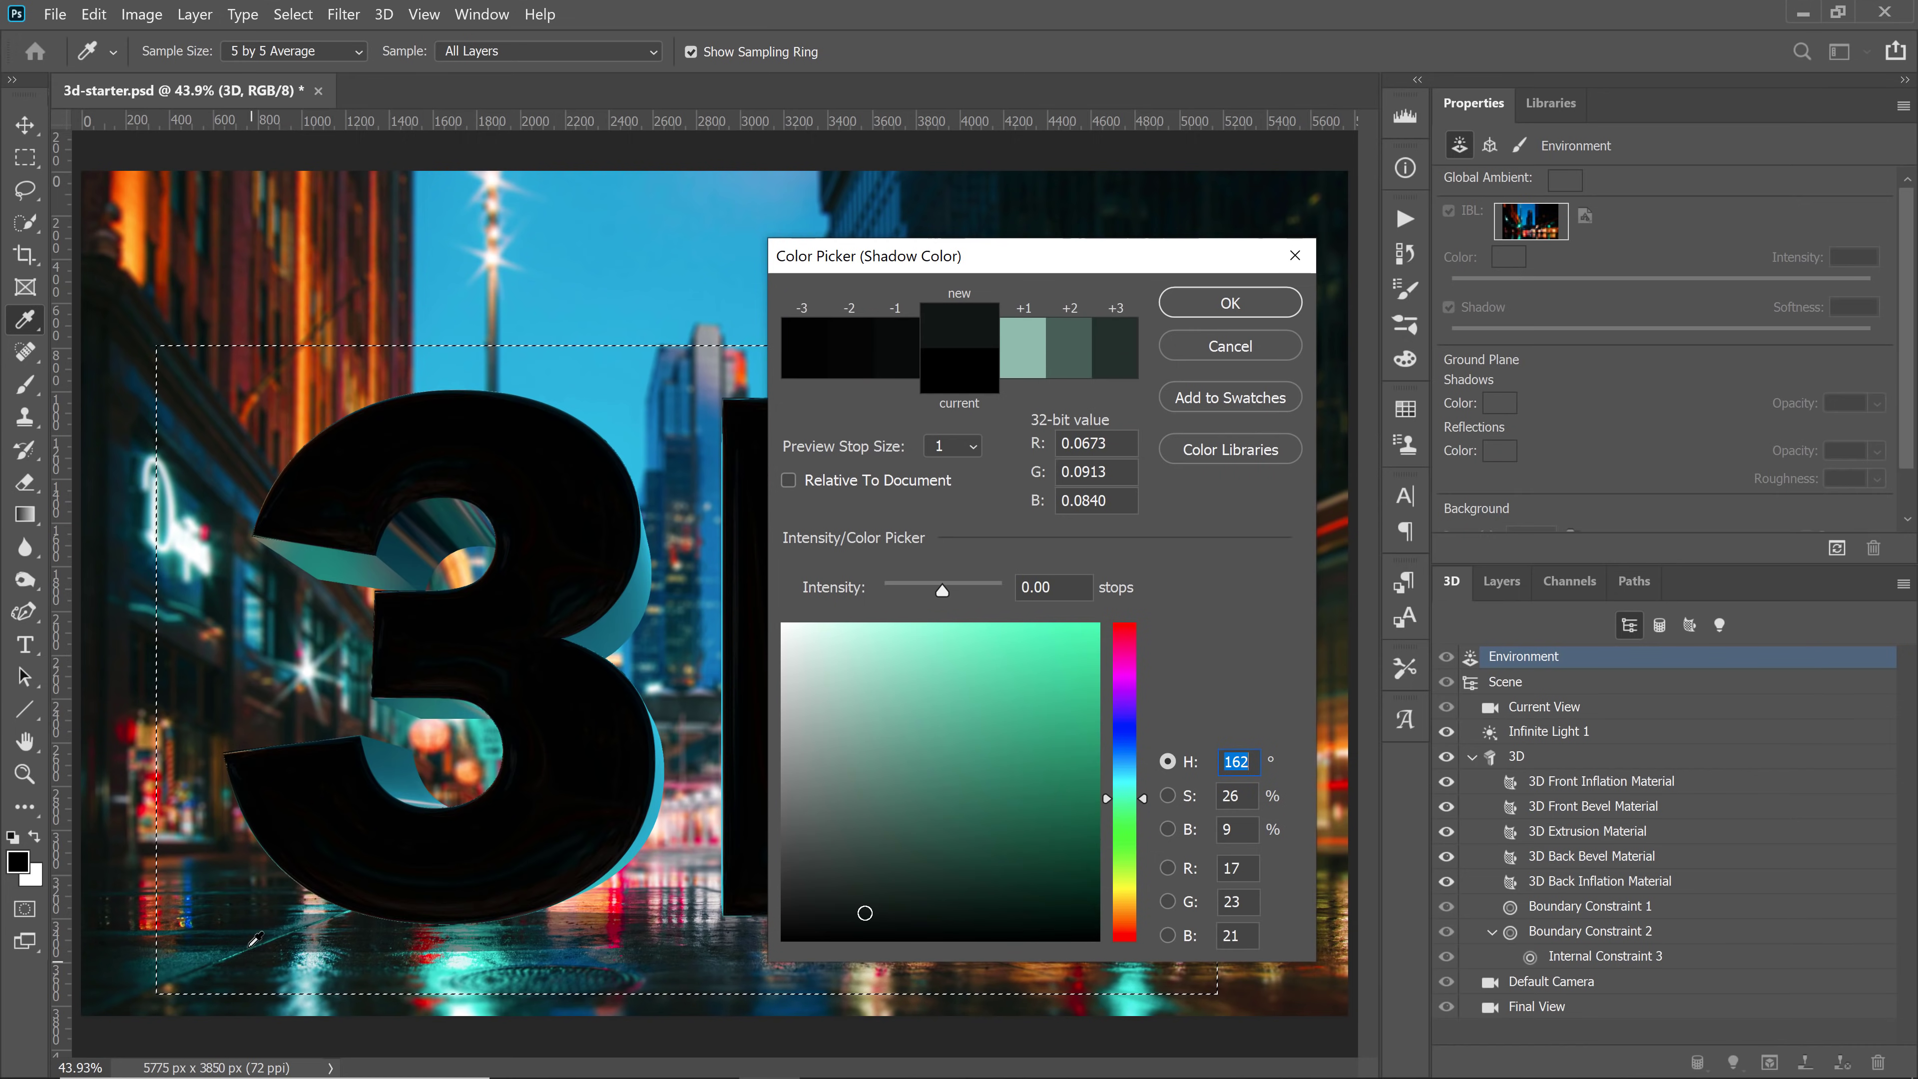
click(282, 931)
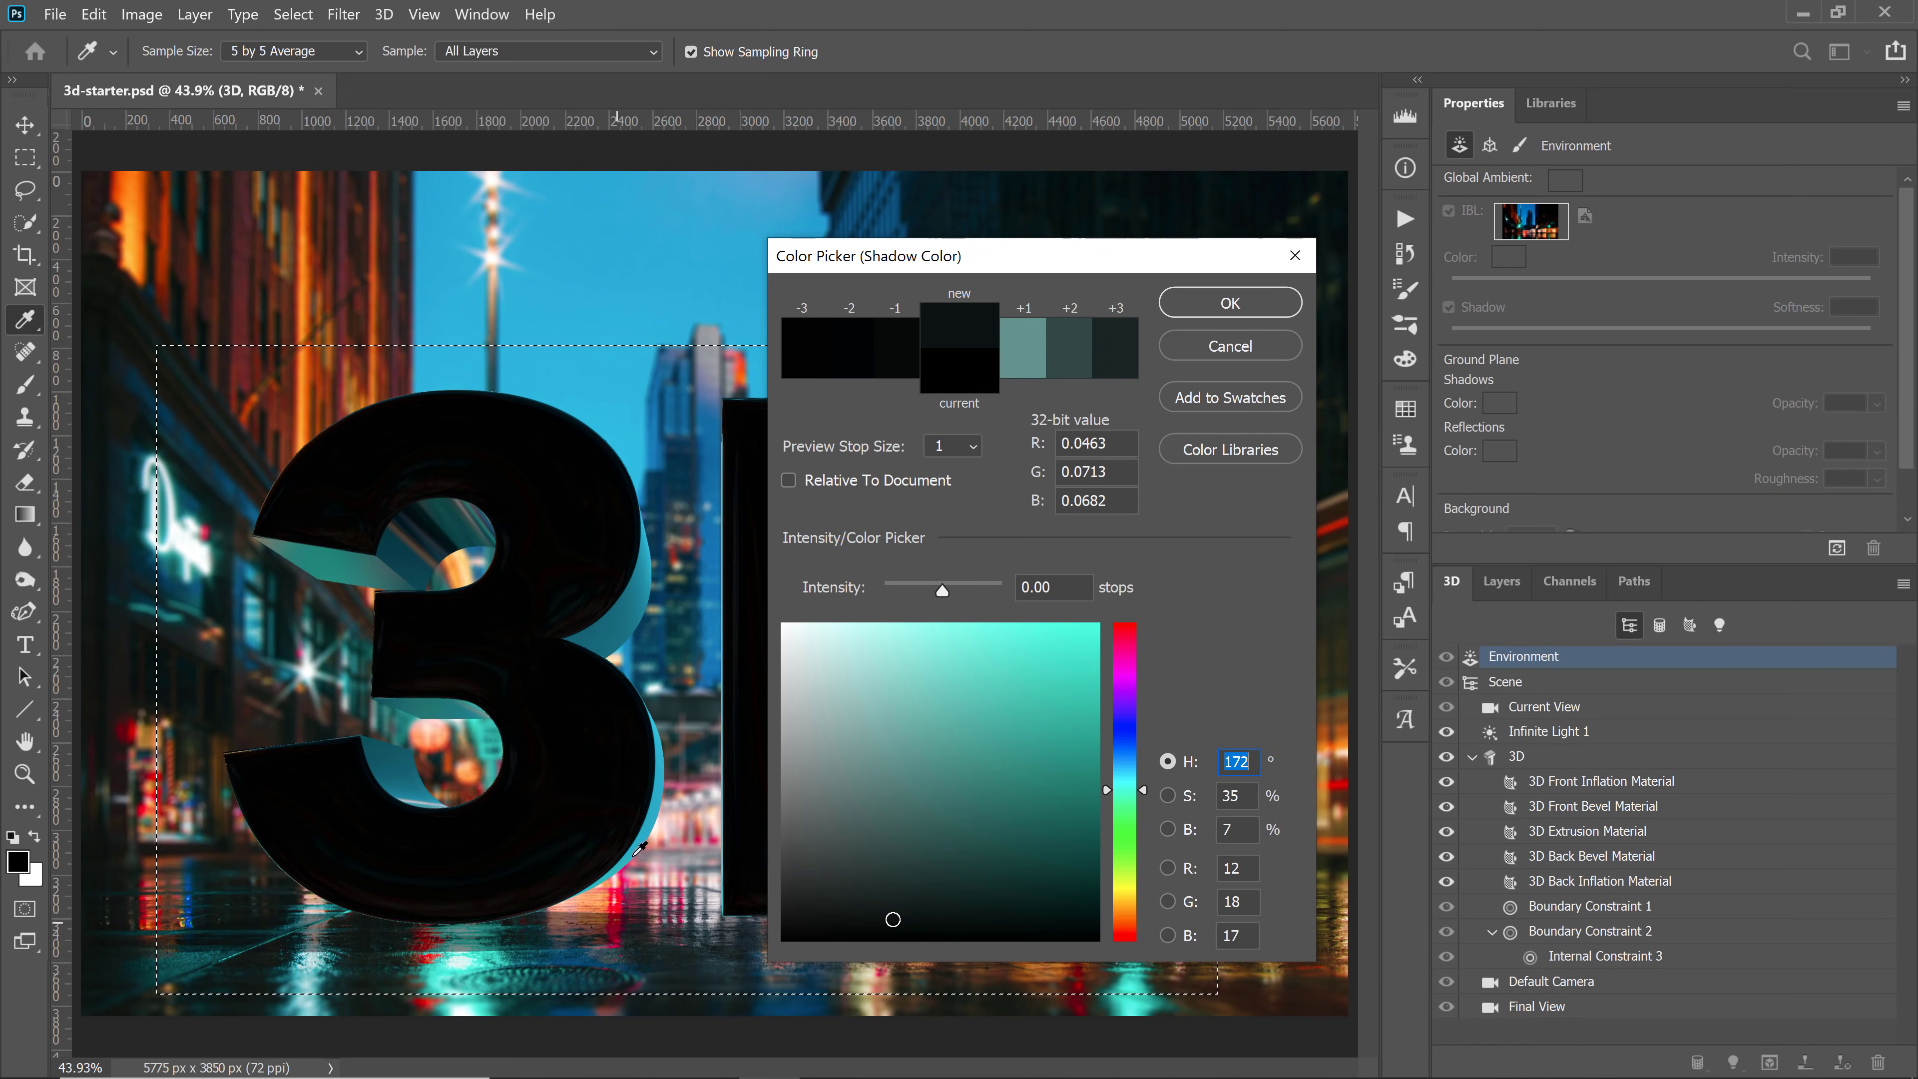
click(1225, 310)
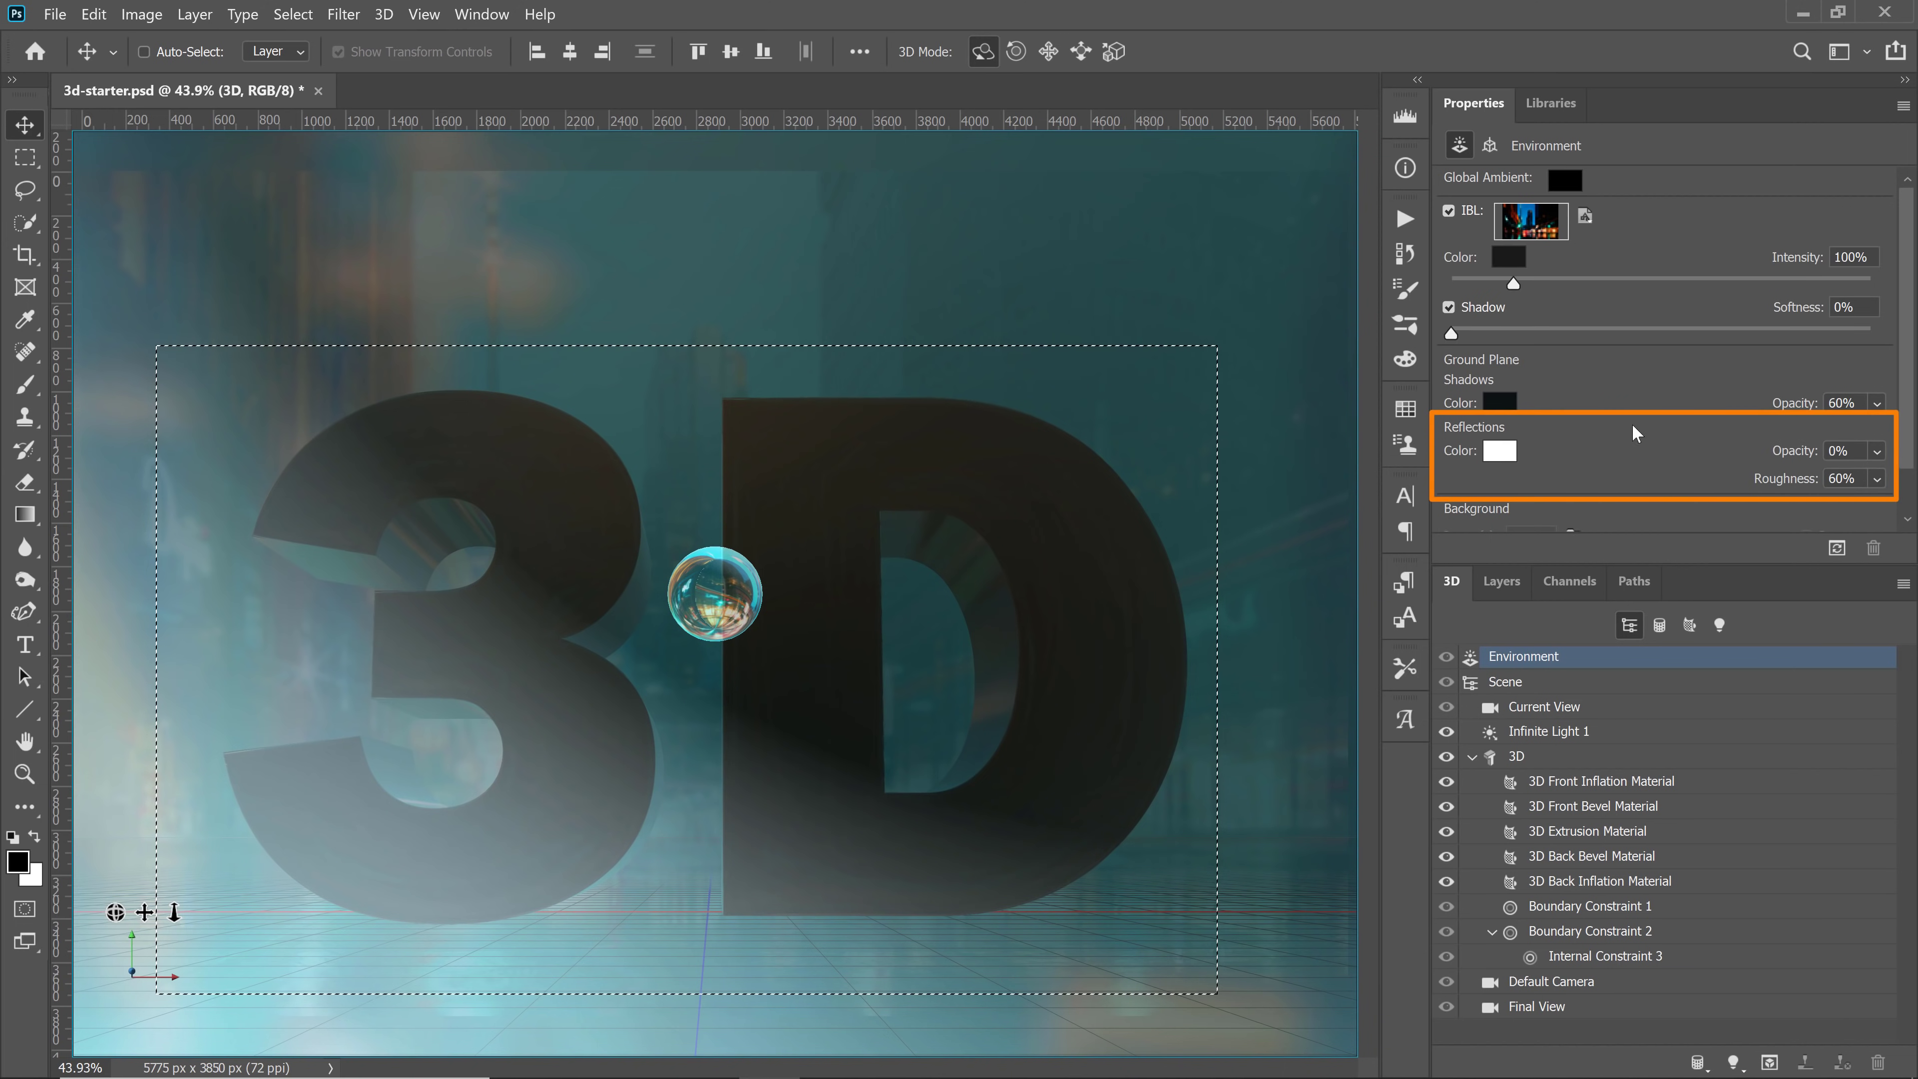
Set the ground plane reflections to 74% opacity and 22% roughness, and start a test render
mouse_move(1776, 455)
mouse_down()
mouse_move(1870, 461)
mouse_move(1753, 478)
mouse_up()
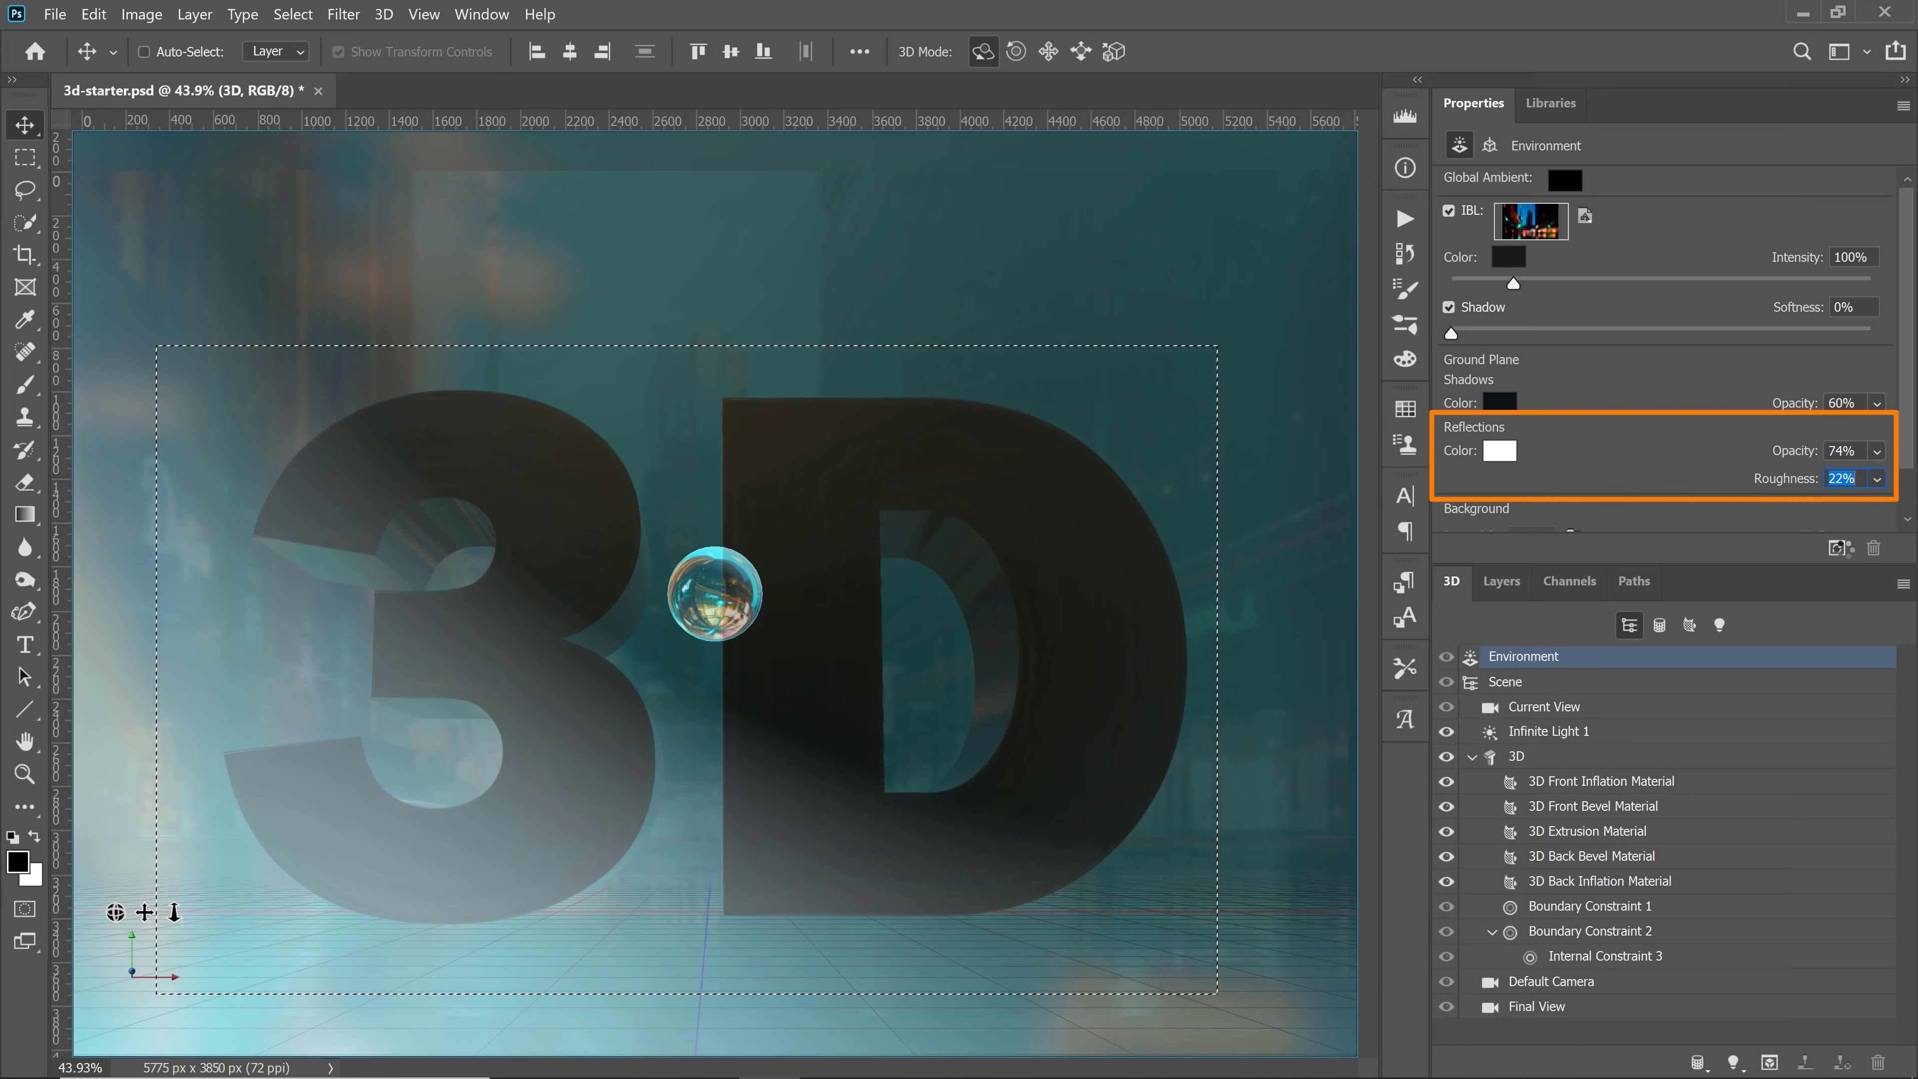
click(1837, 547)
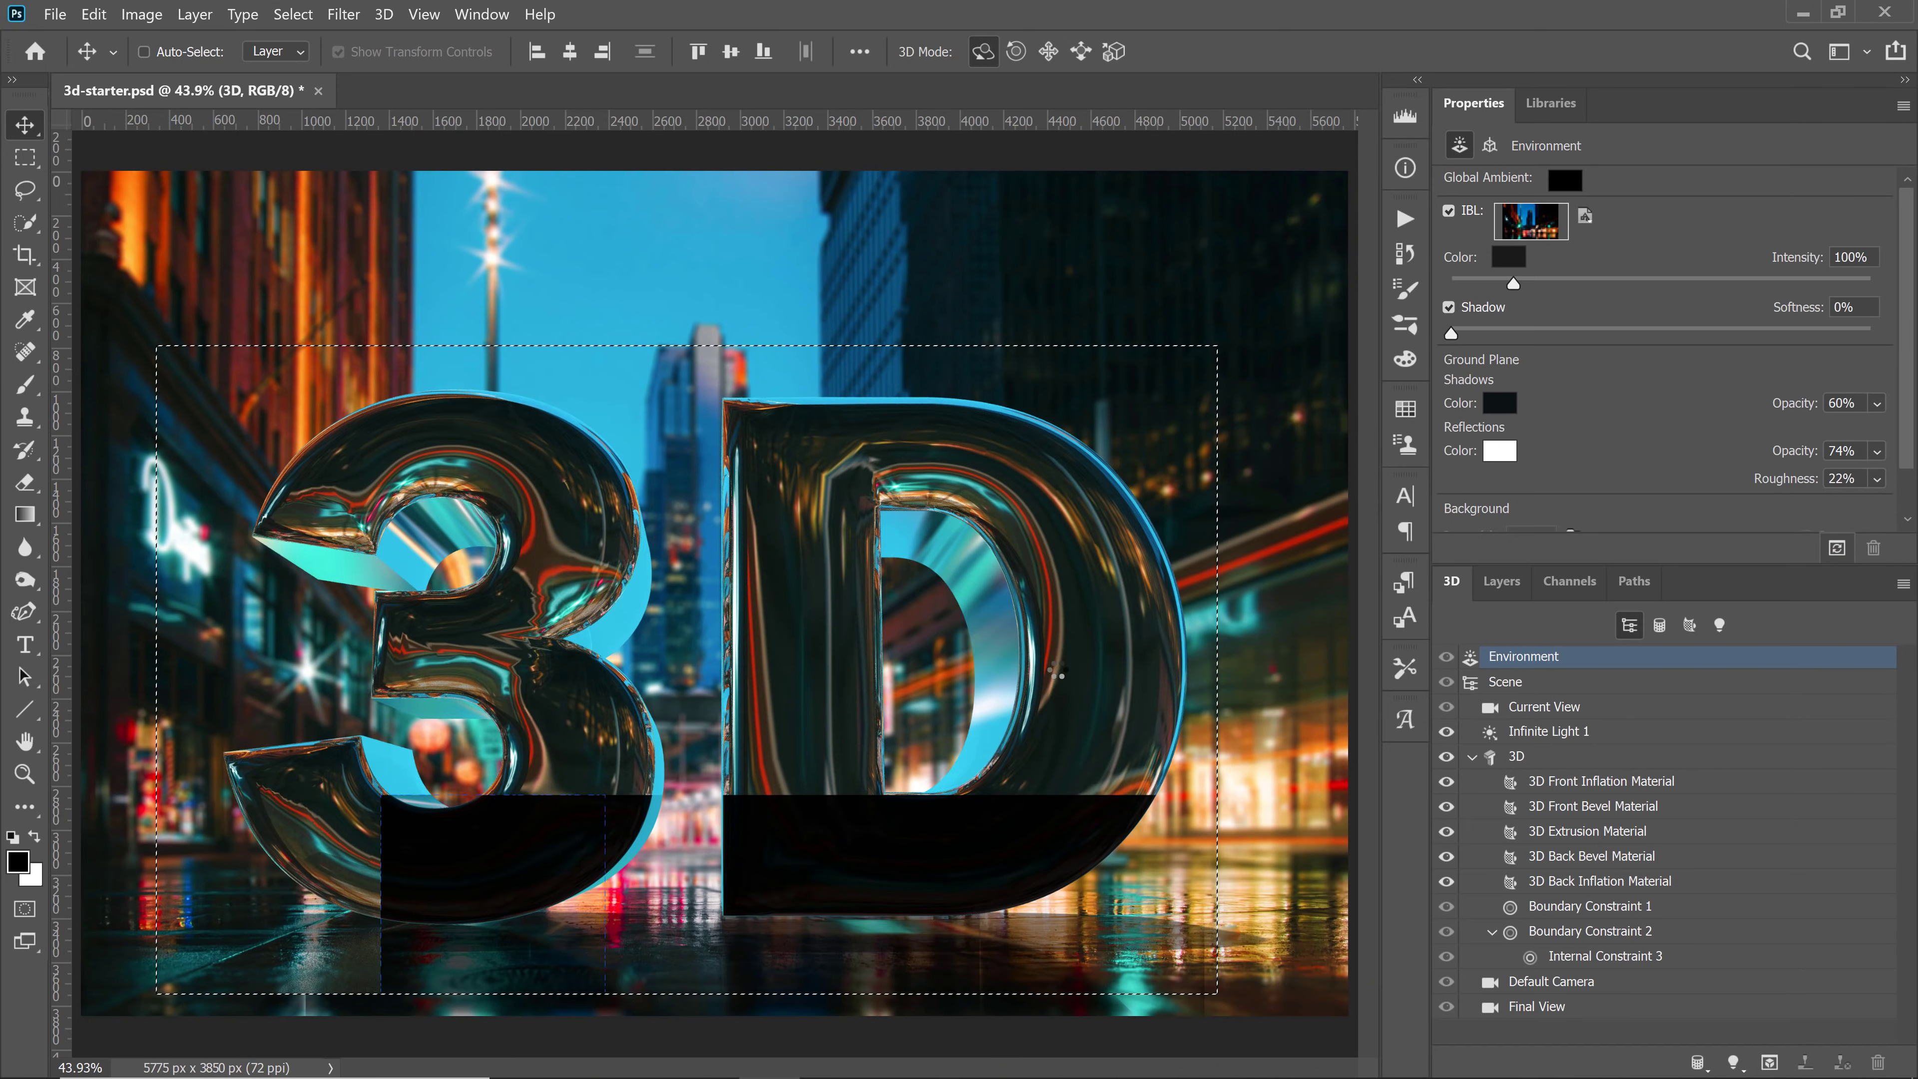
key(Escape)
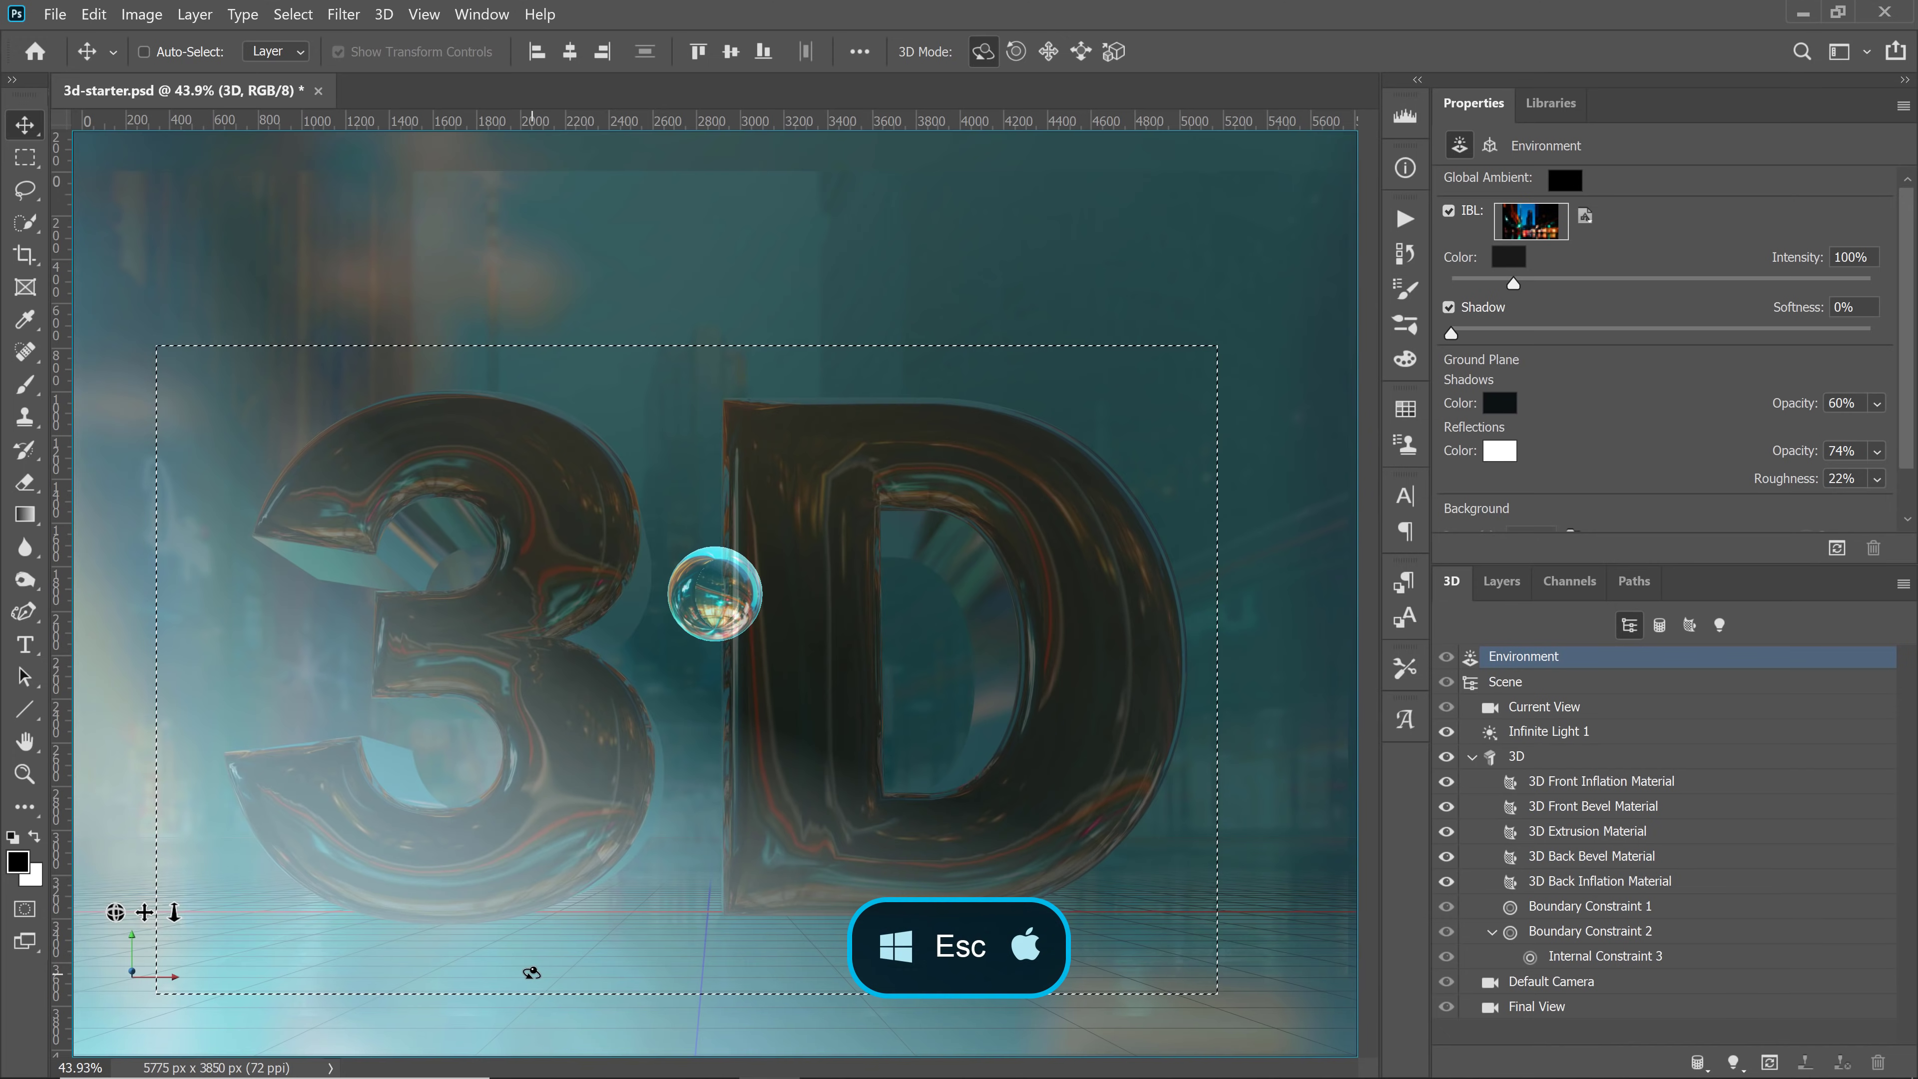
Draw a rectangular marquee around the base of the 3D text and the street below it, and briefly test-render that area
key(m)
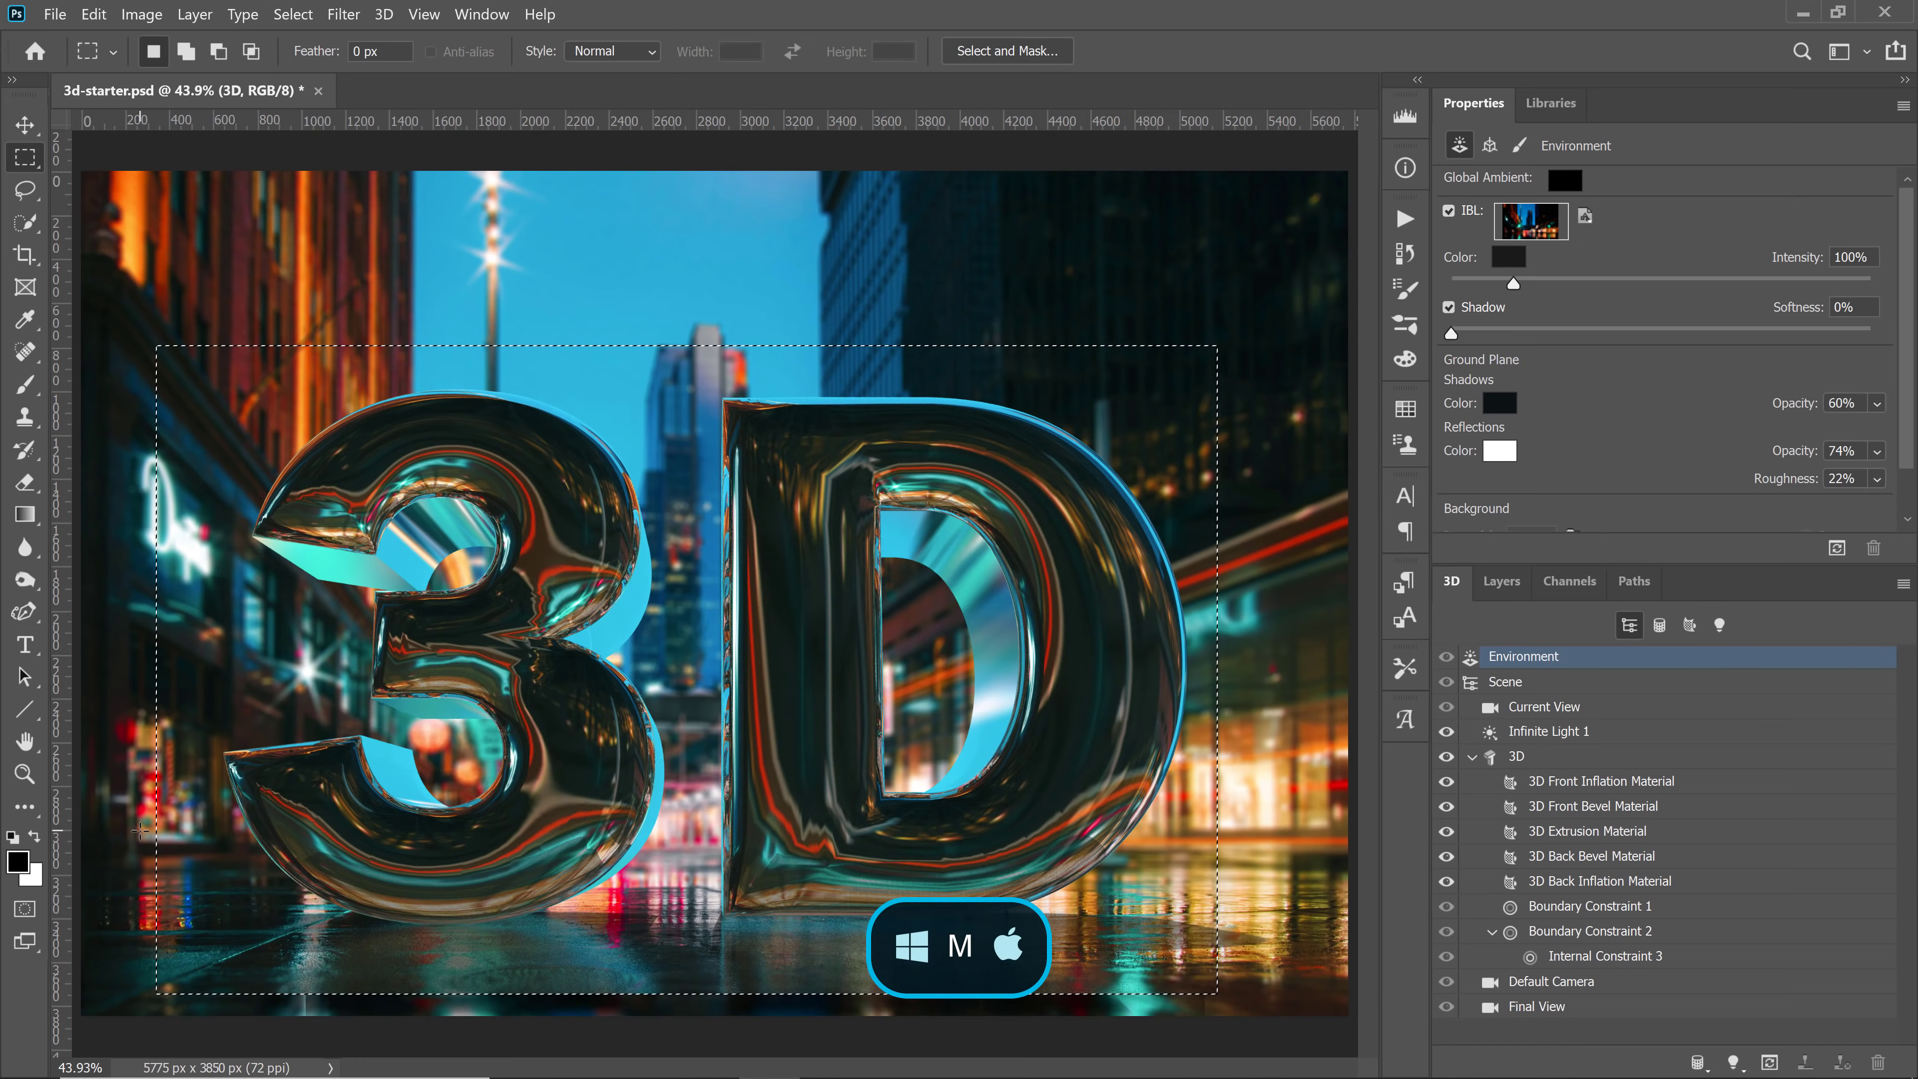
drag(140, 831, 1236, 1015)
click(1834, 548)
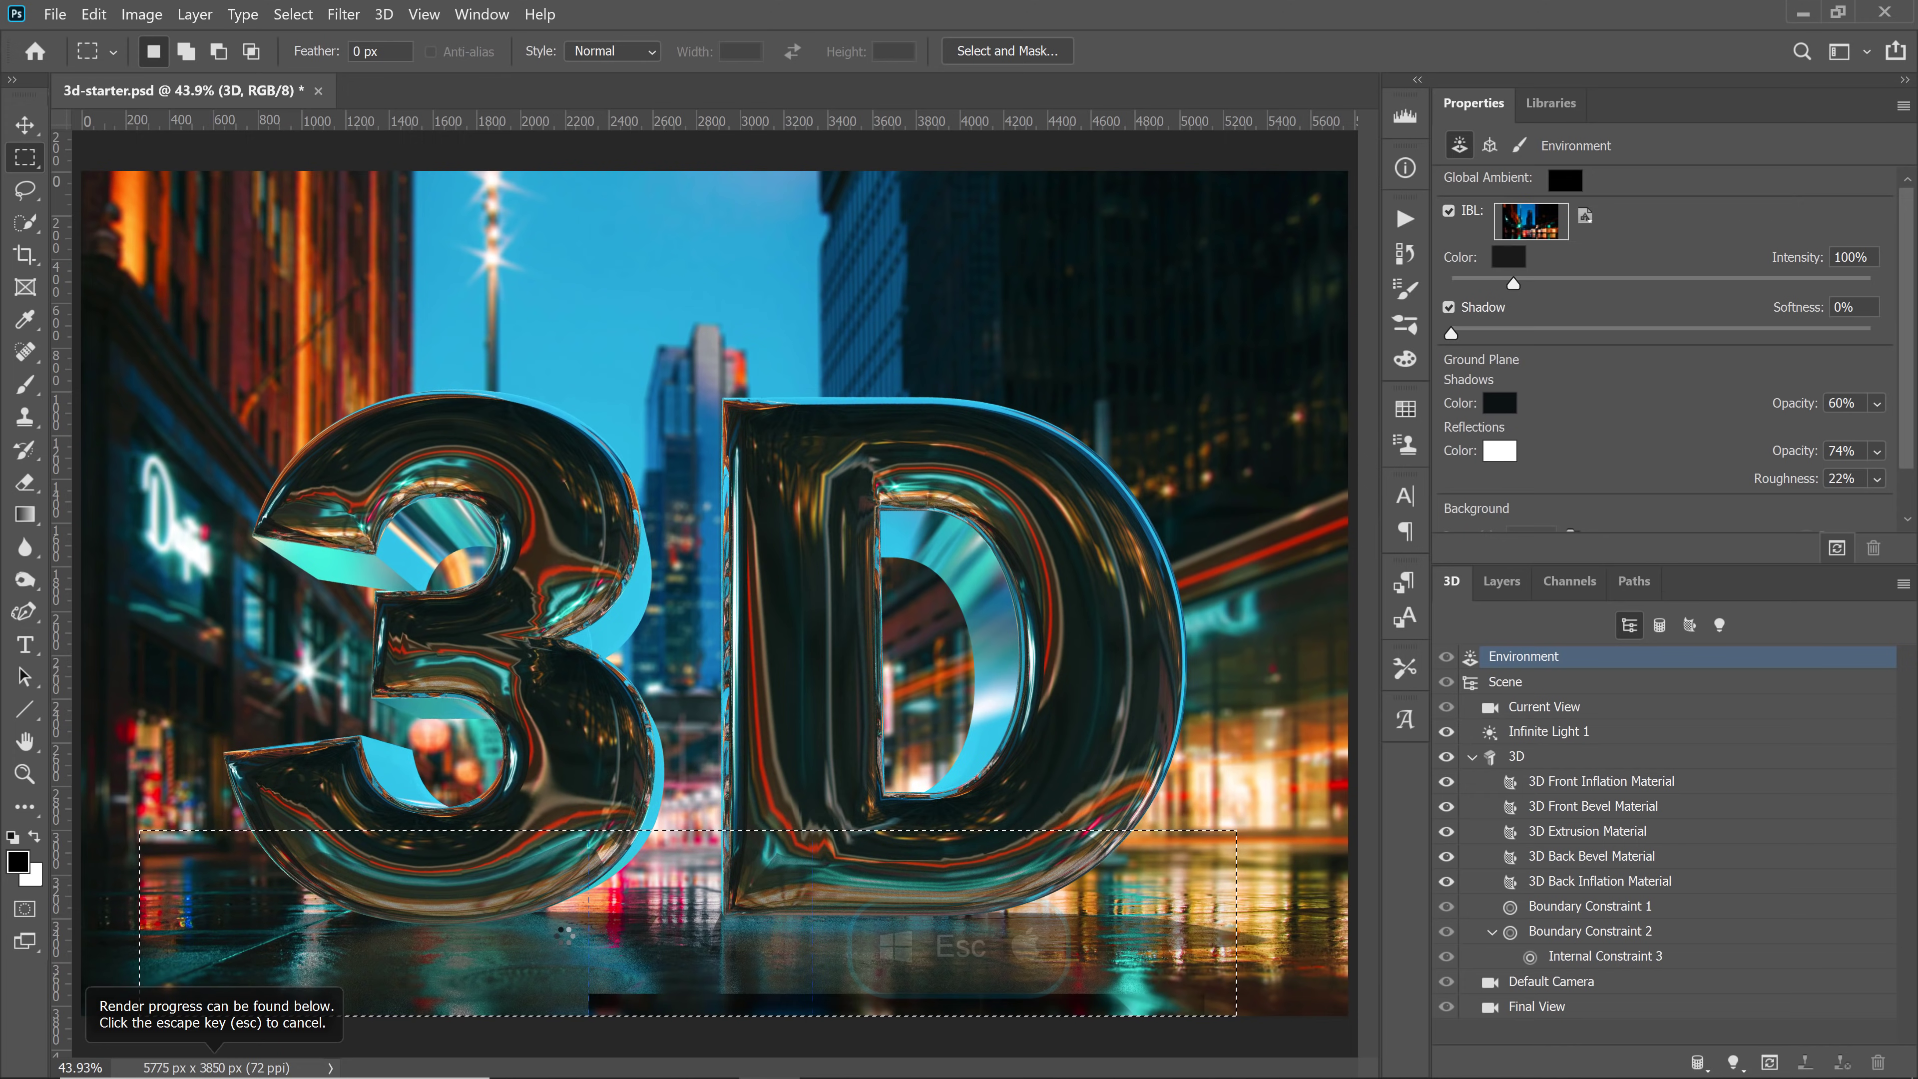
key(Escape)
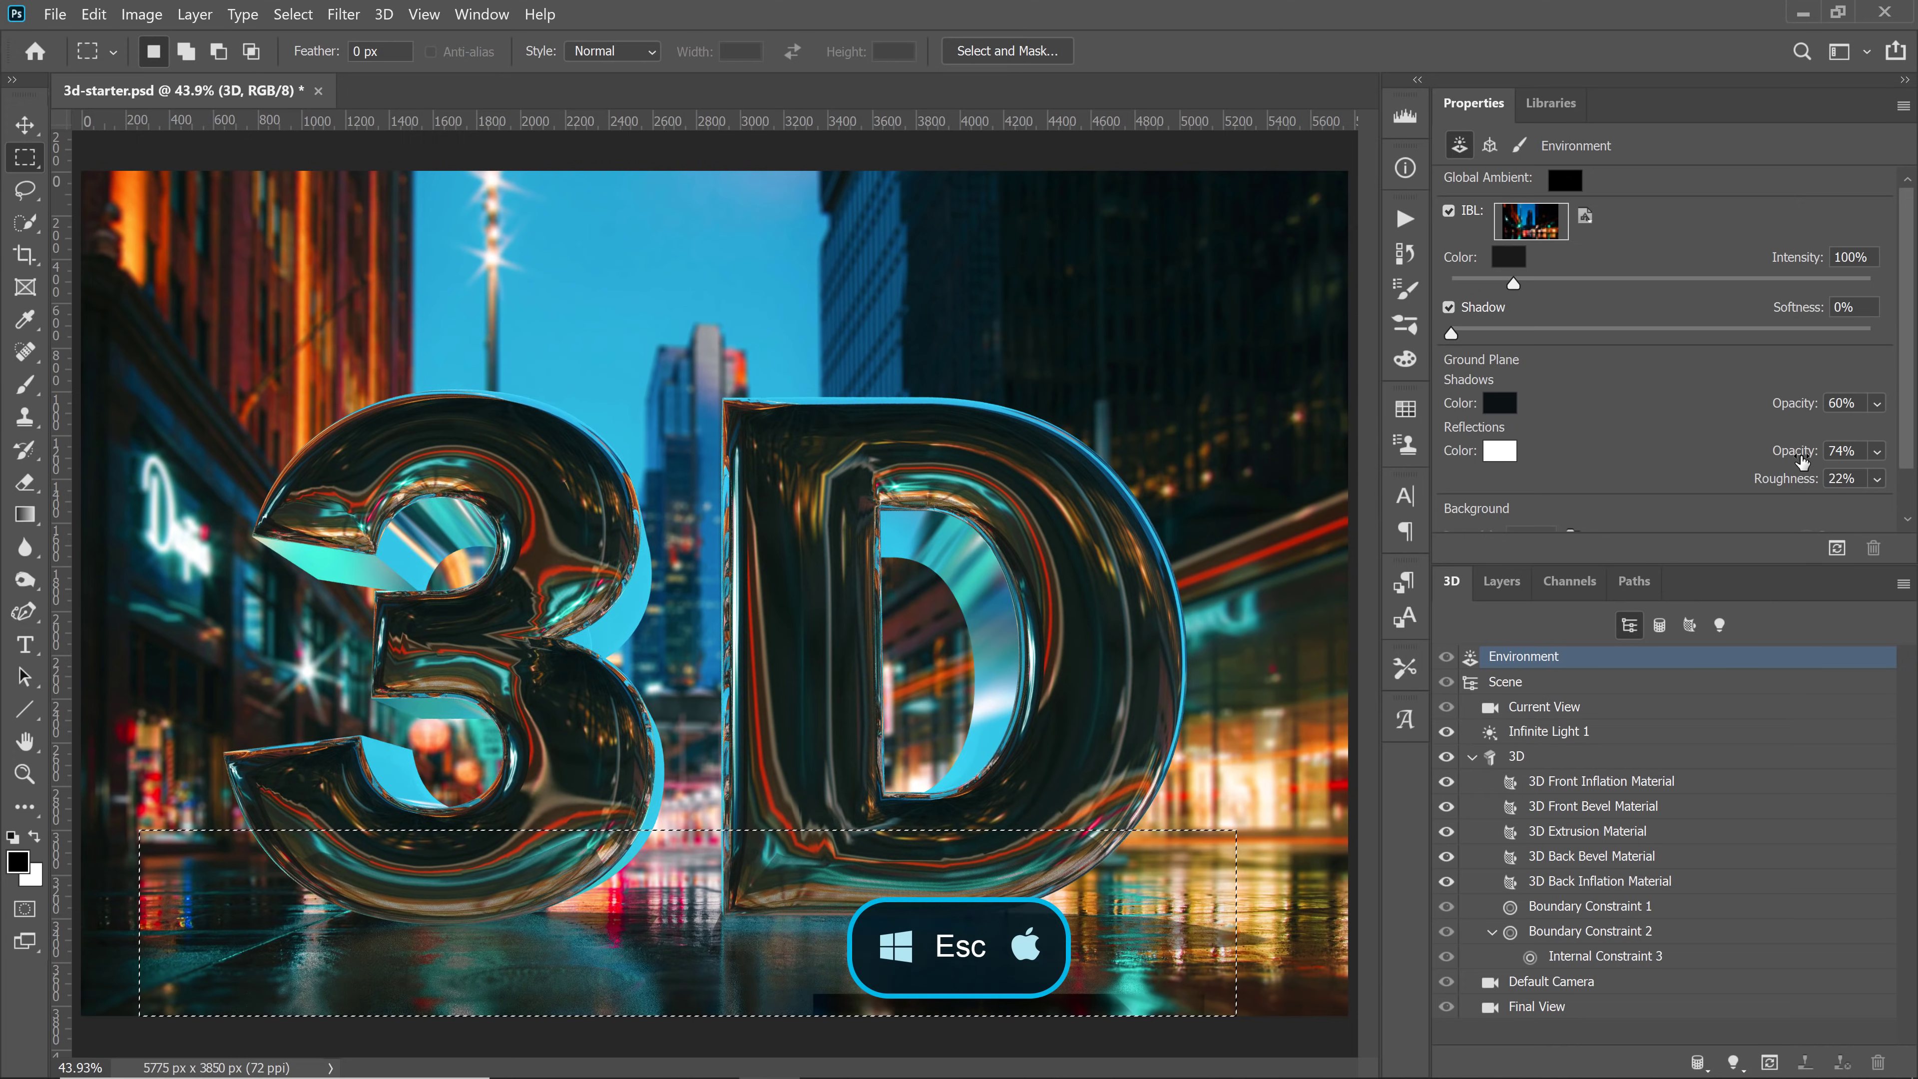
Set the ground plane reflections to 81% opacity and 11% roughness, test-render the marquee area, and deselect it
drag(1792, 452, 1783, 477)
click(1838, 549)
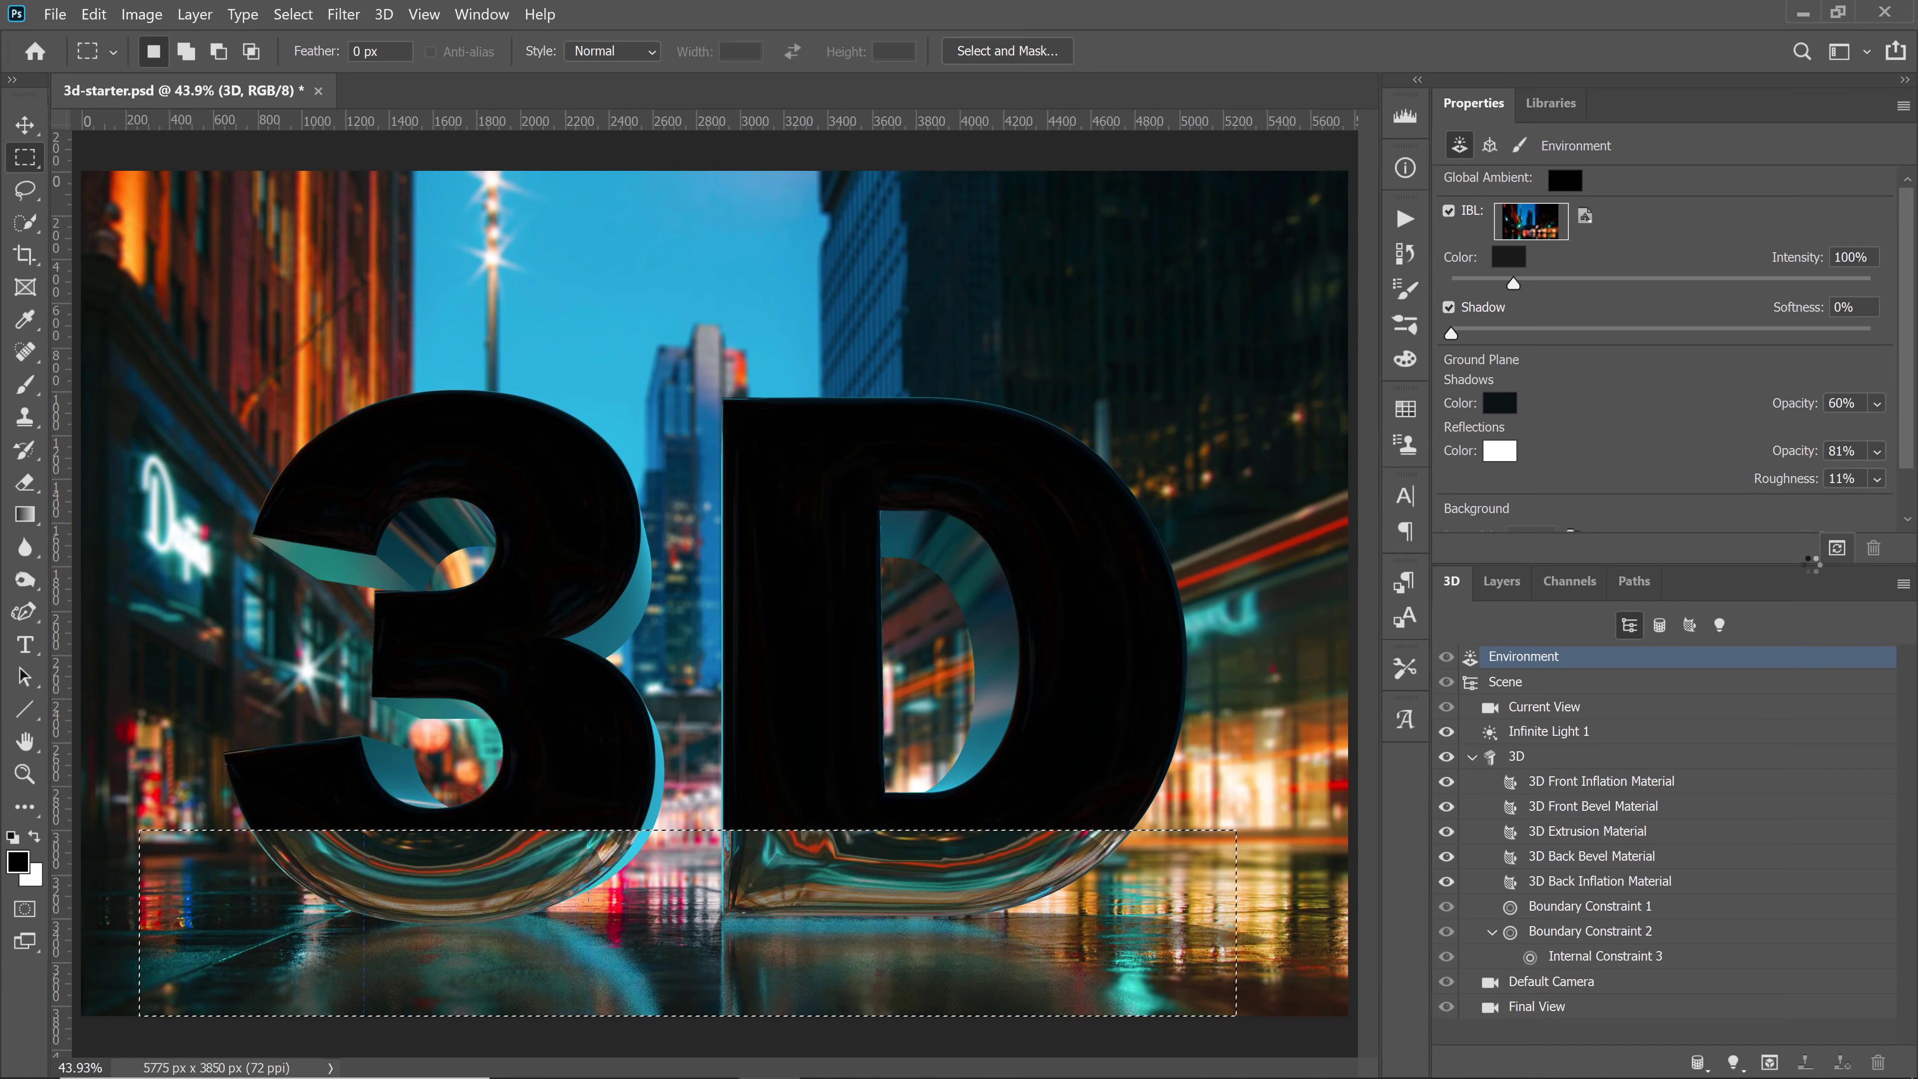
key(Escape)
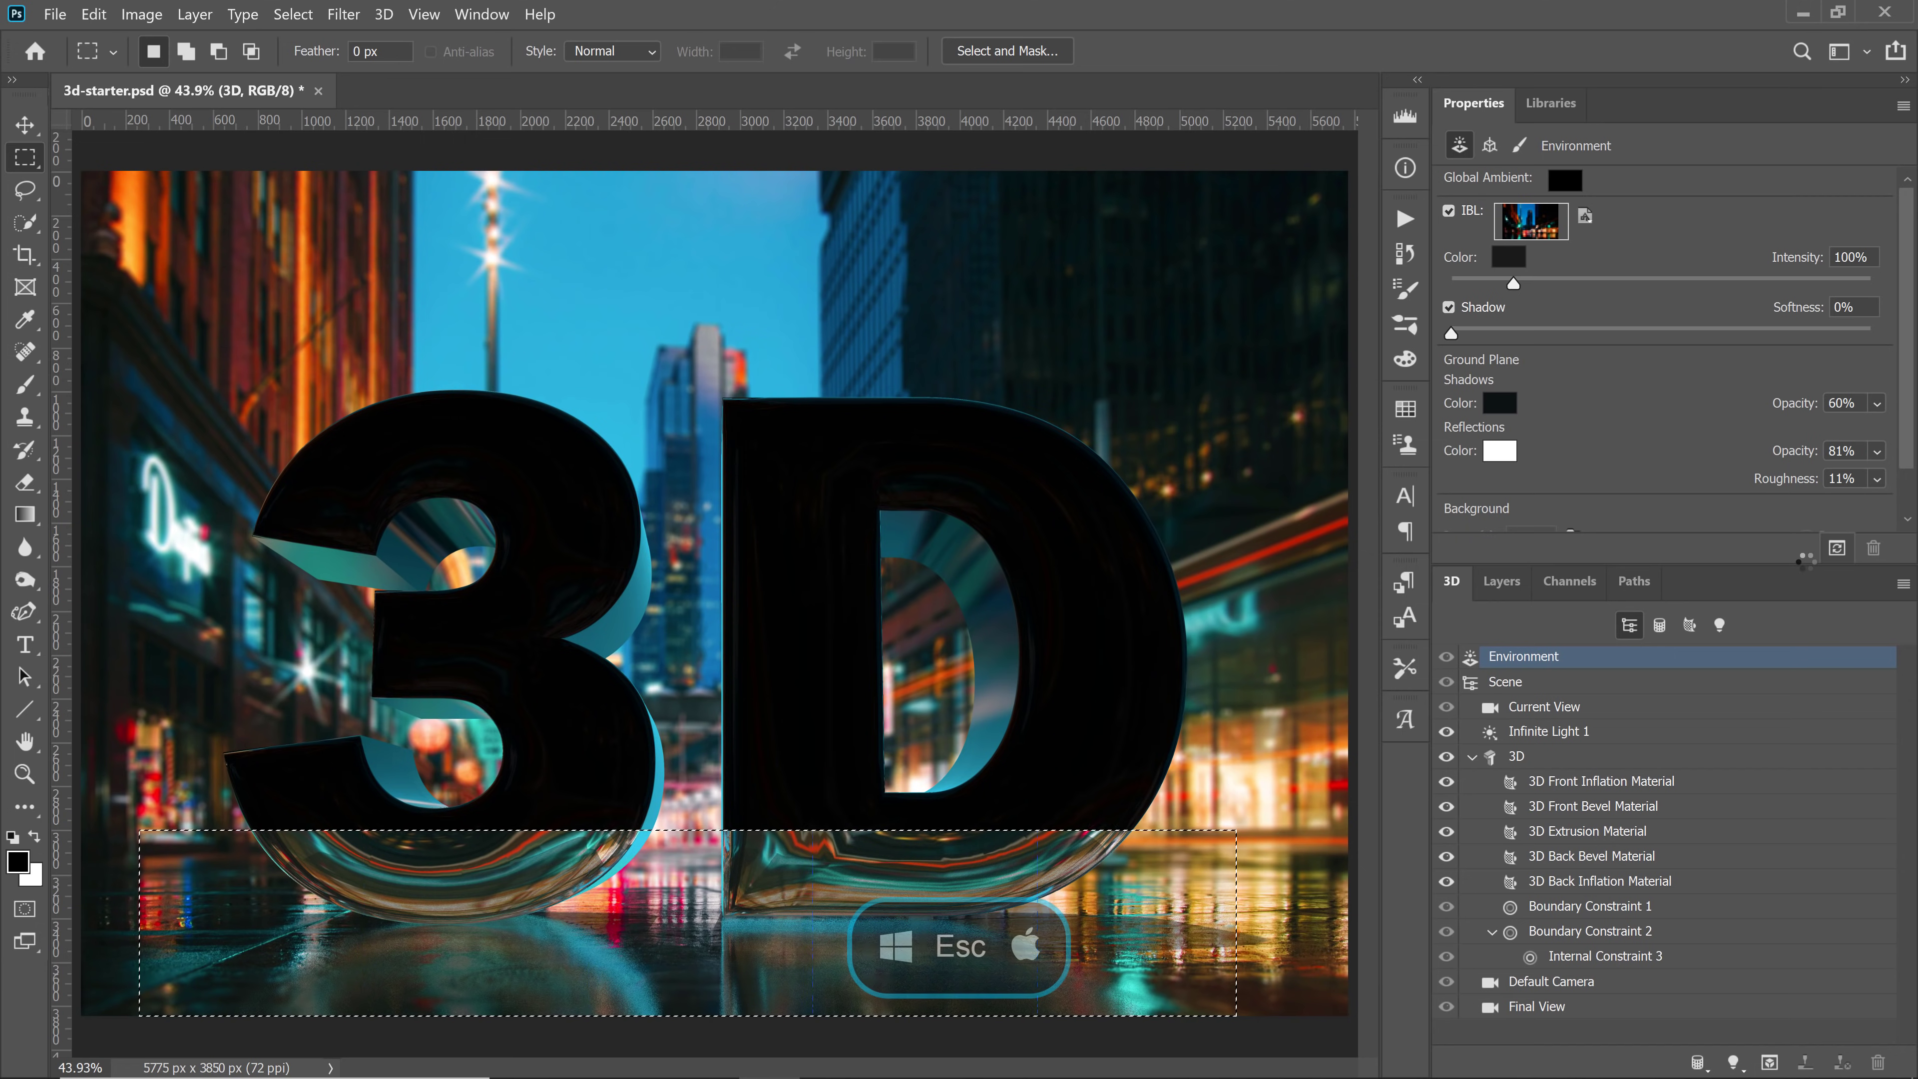
click(921, 771)
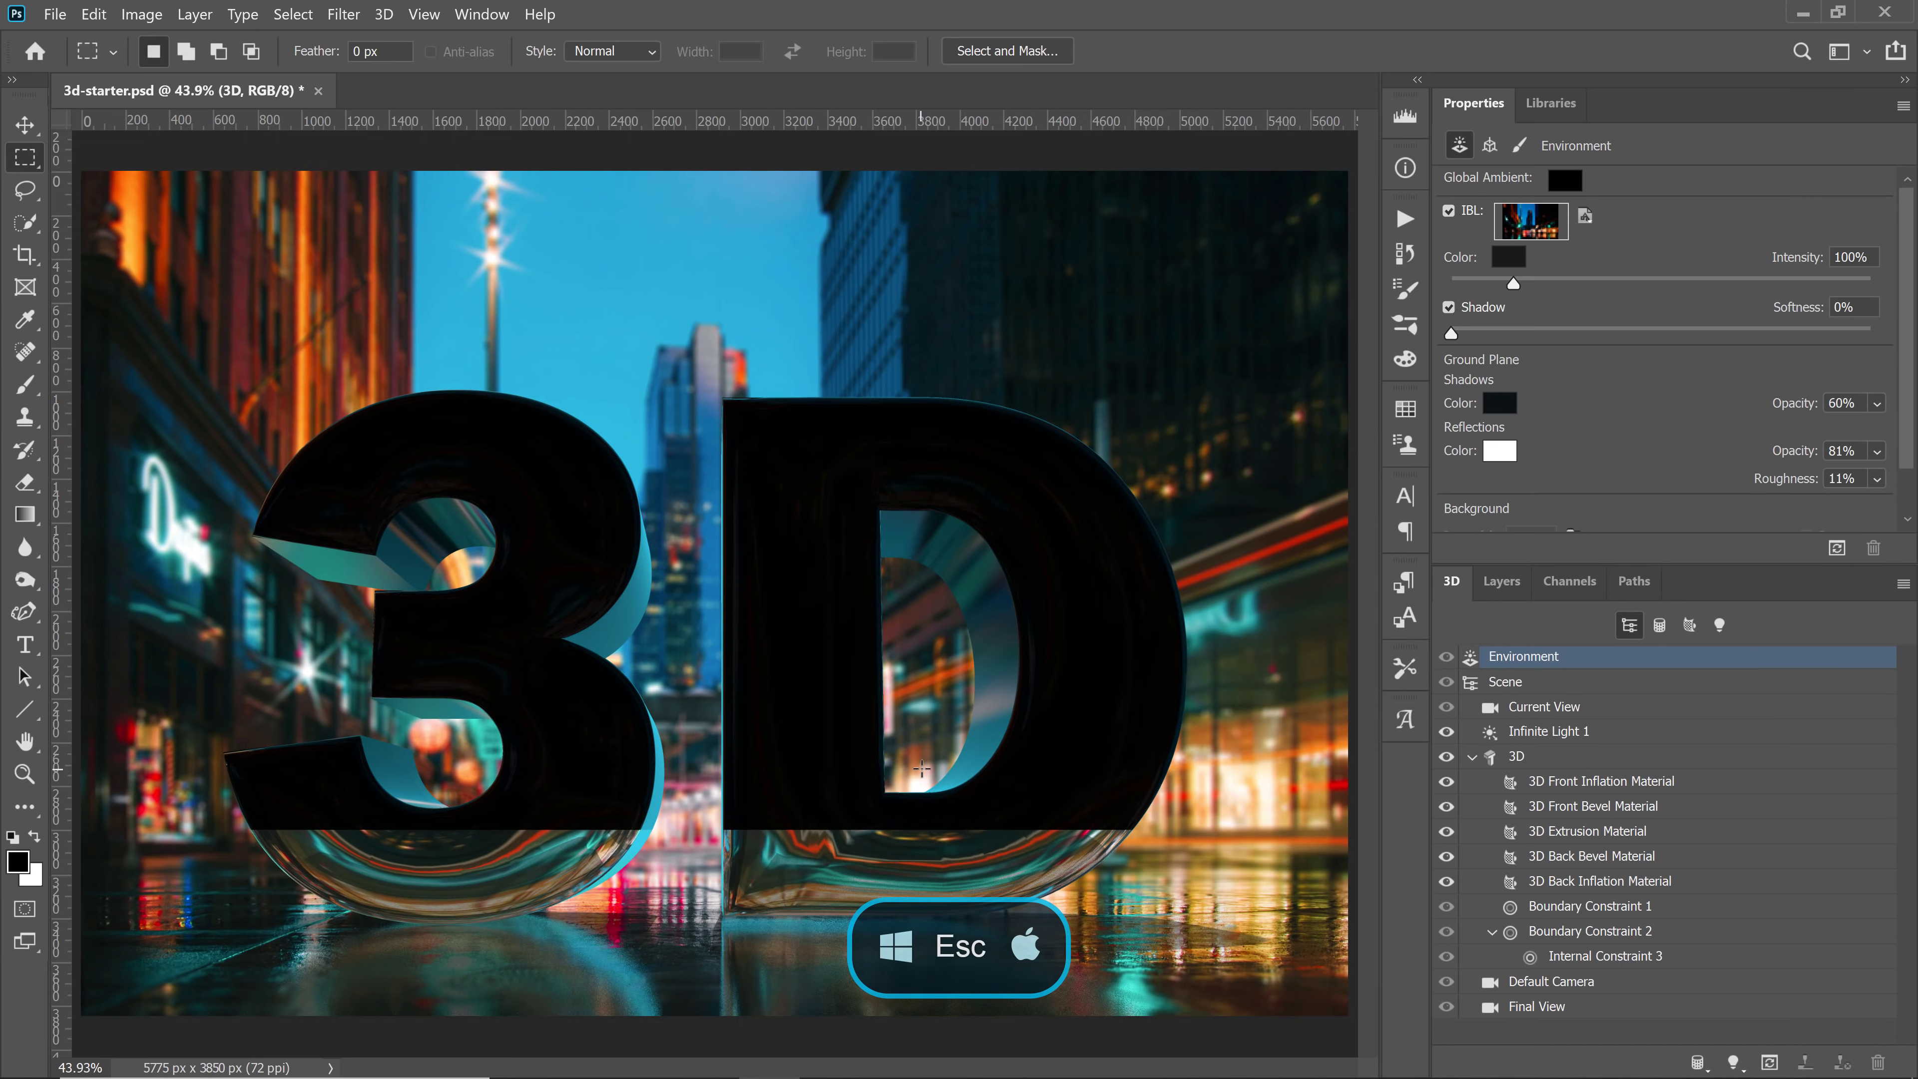
Split the extrusion of the 3D text so each letter becomes a separate mesh
double_click(1514, 757)
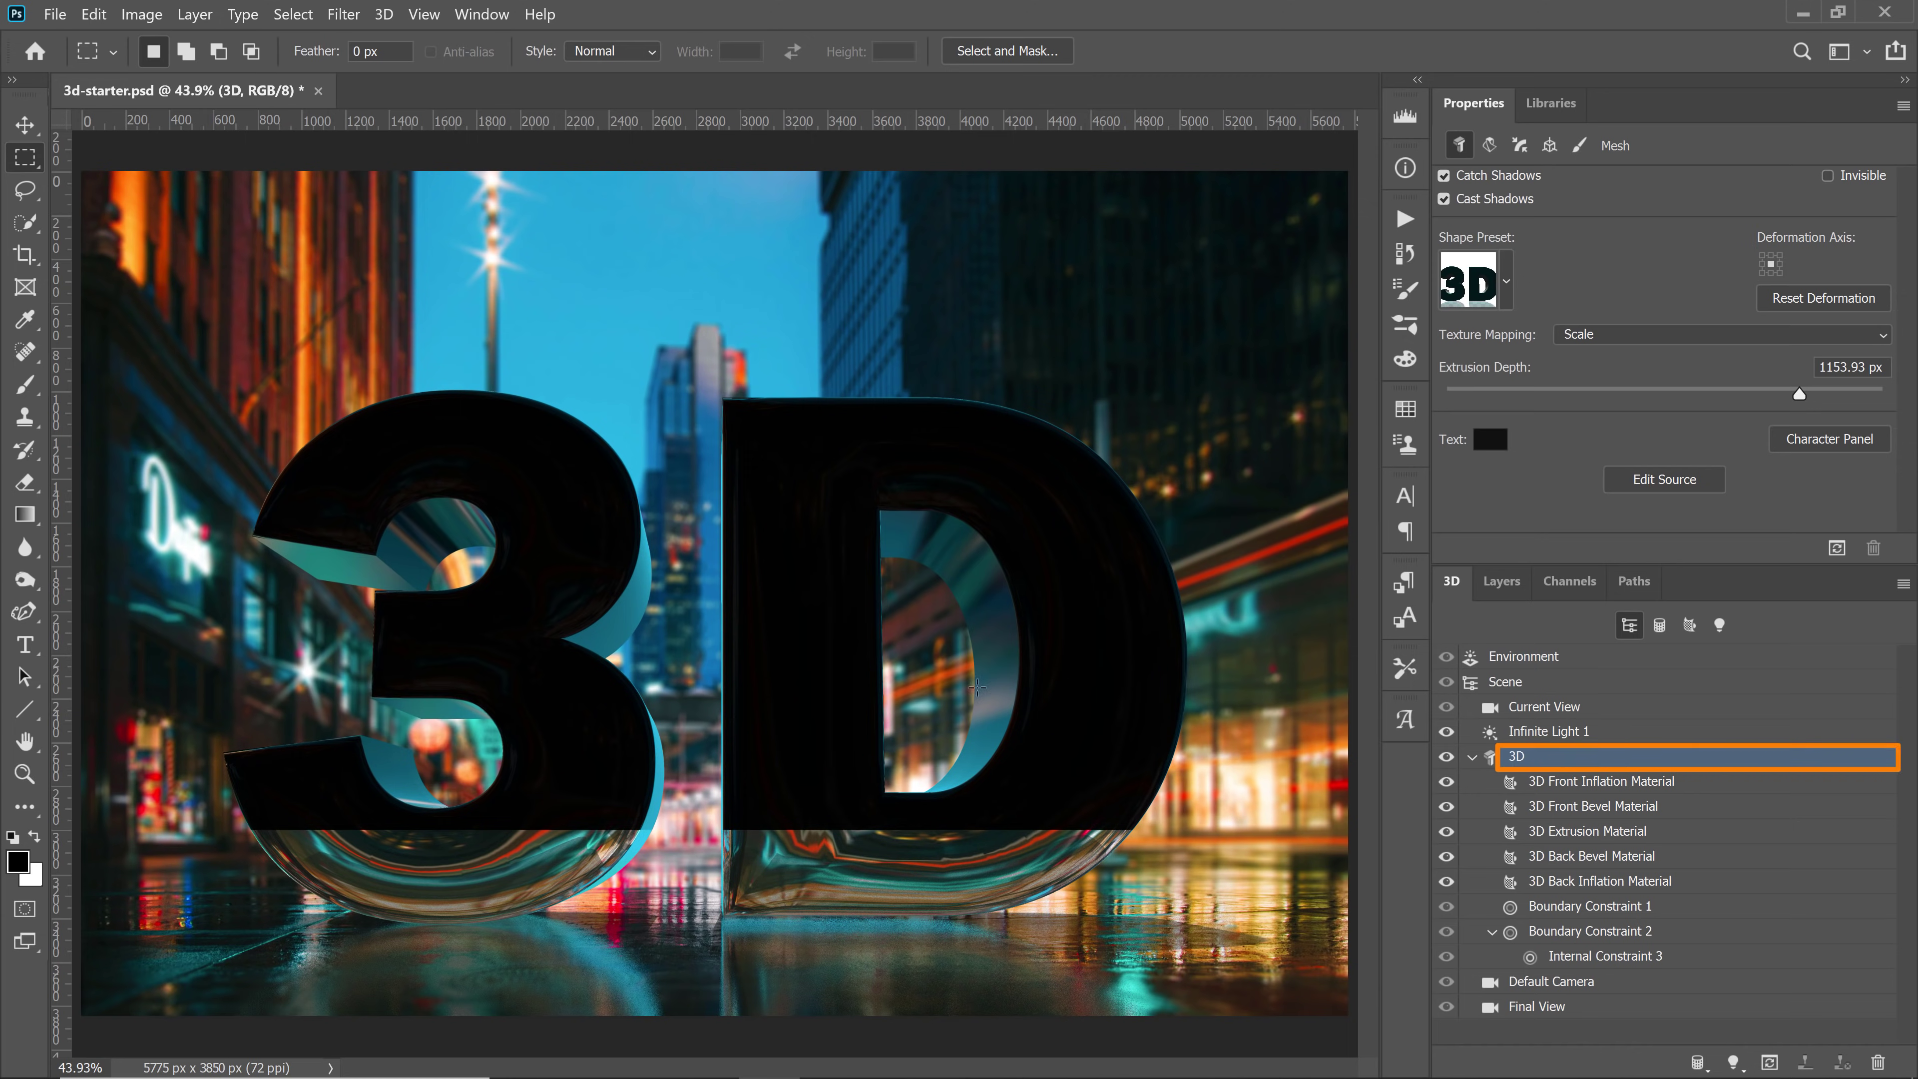
click(384, 14)
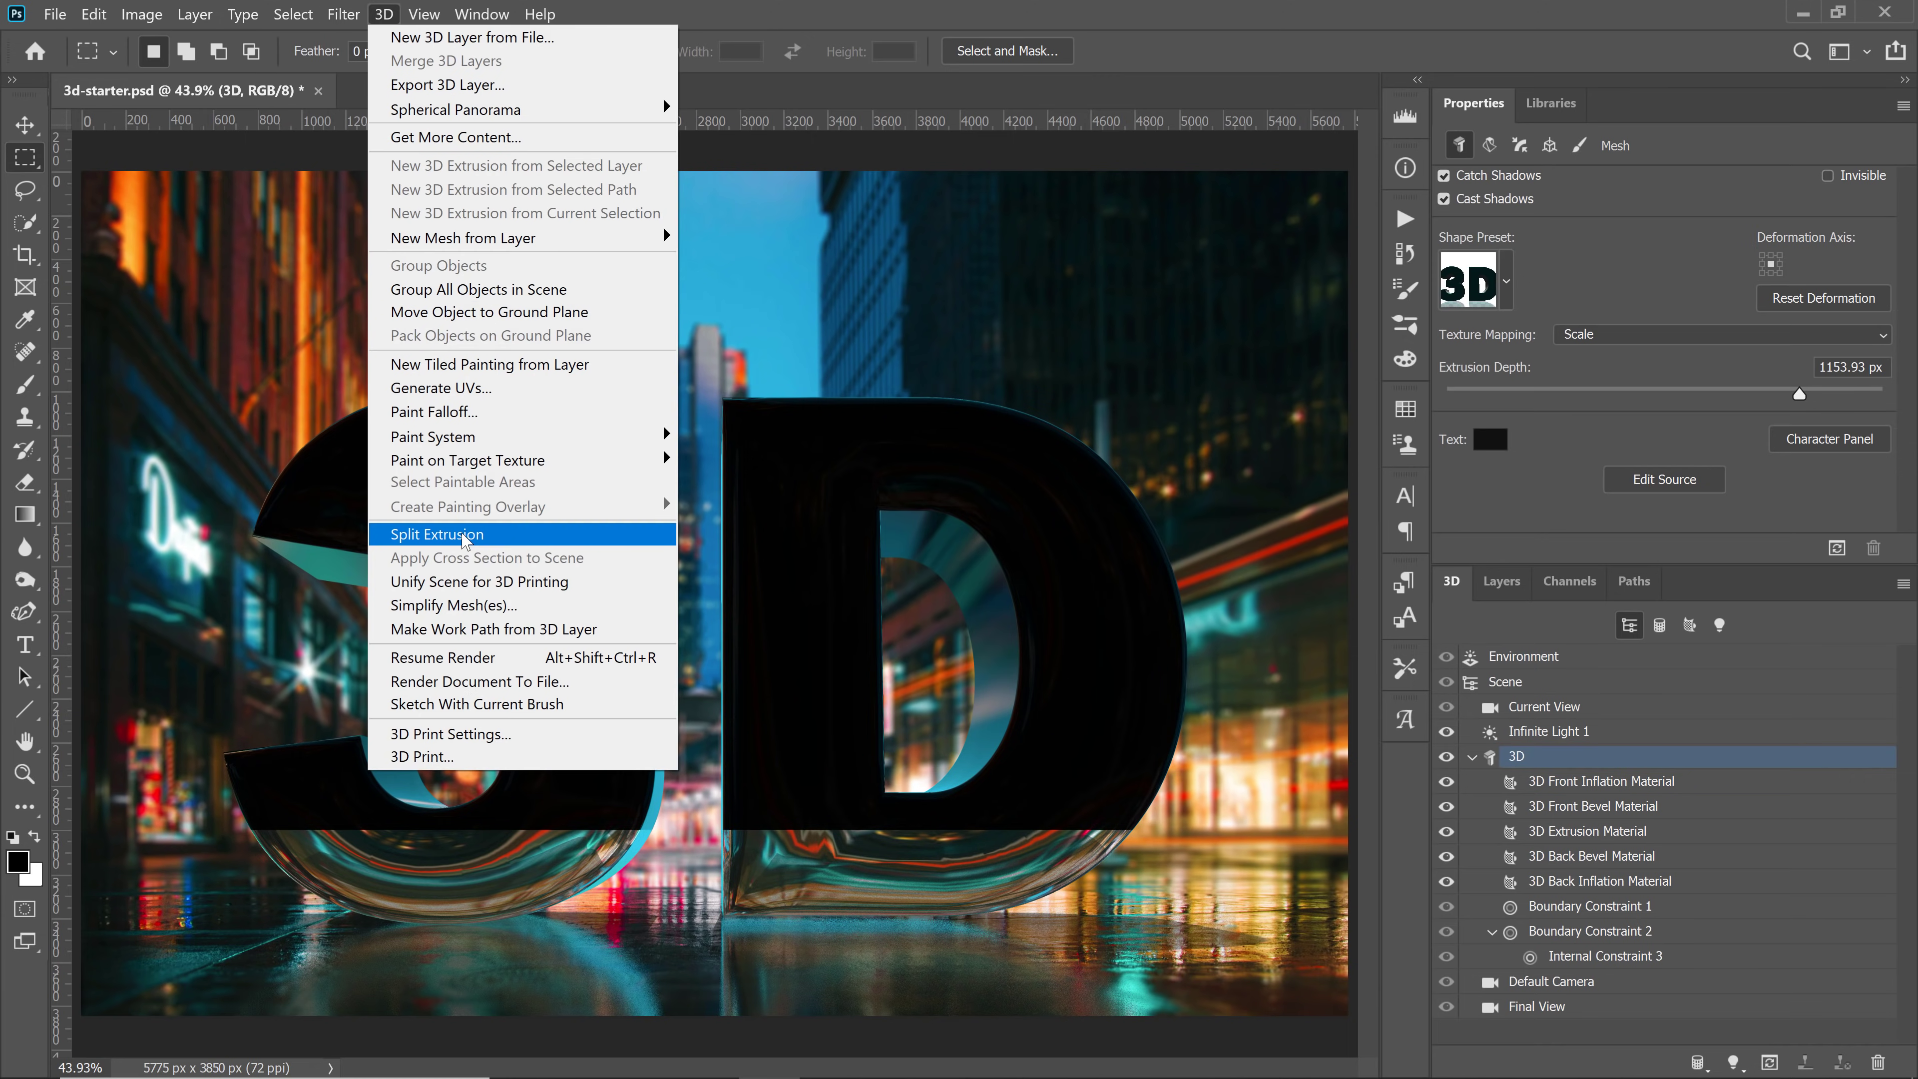
click(507, 534)
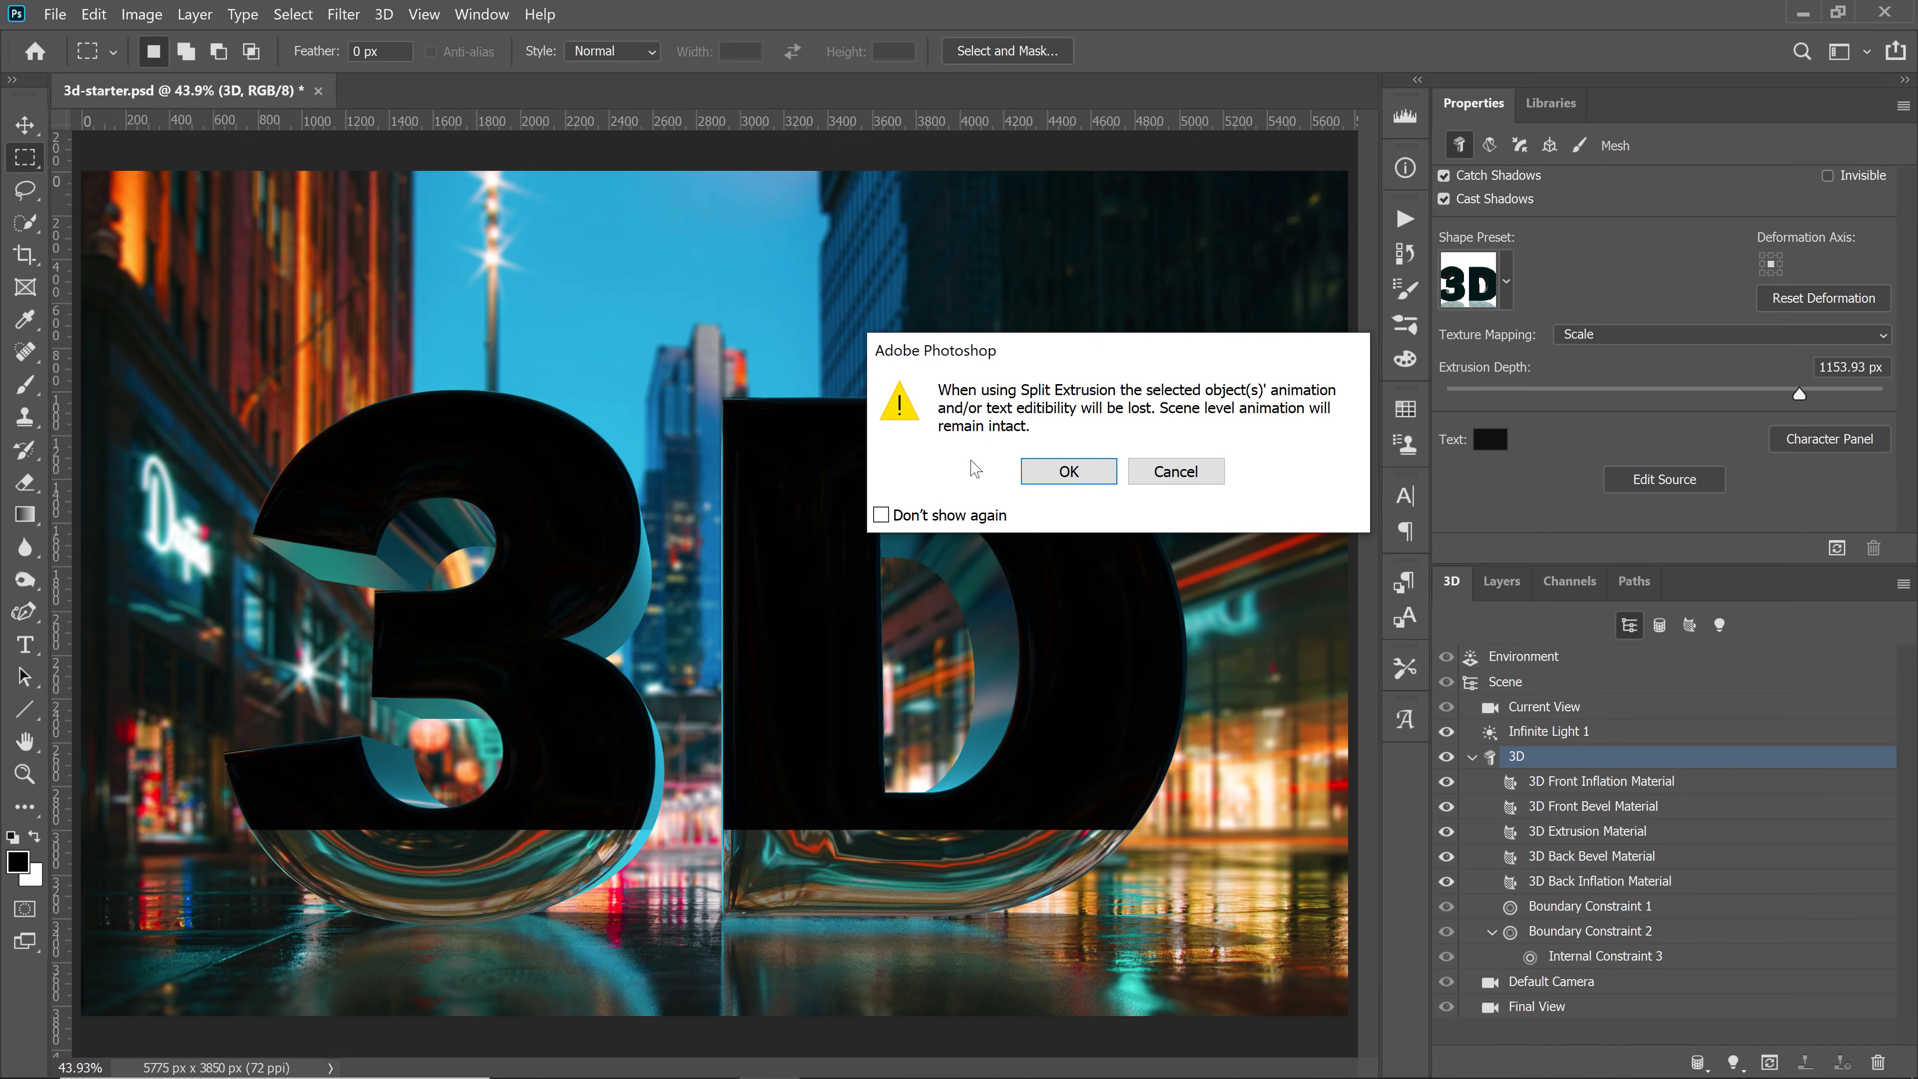
click(1082, 471)
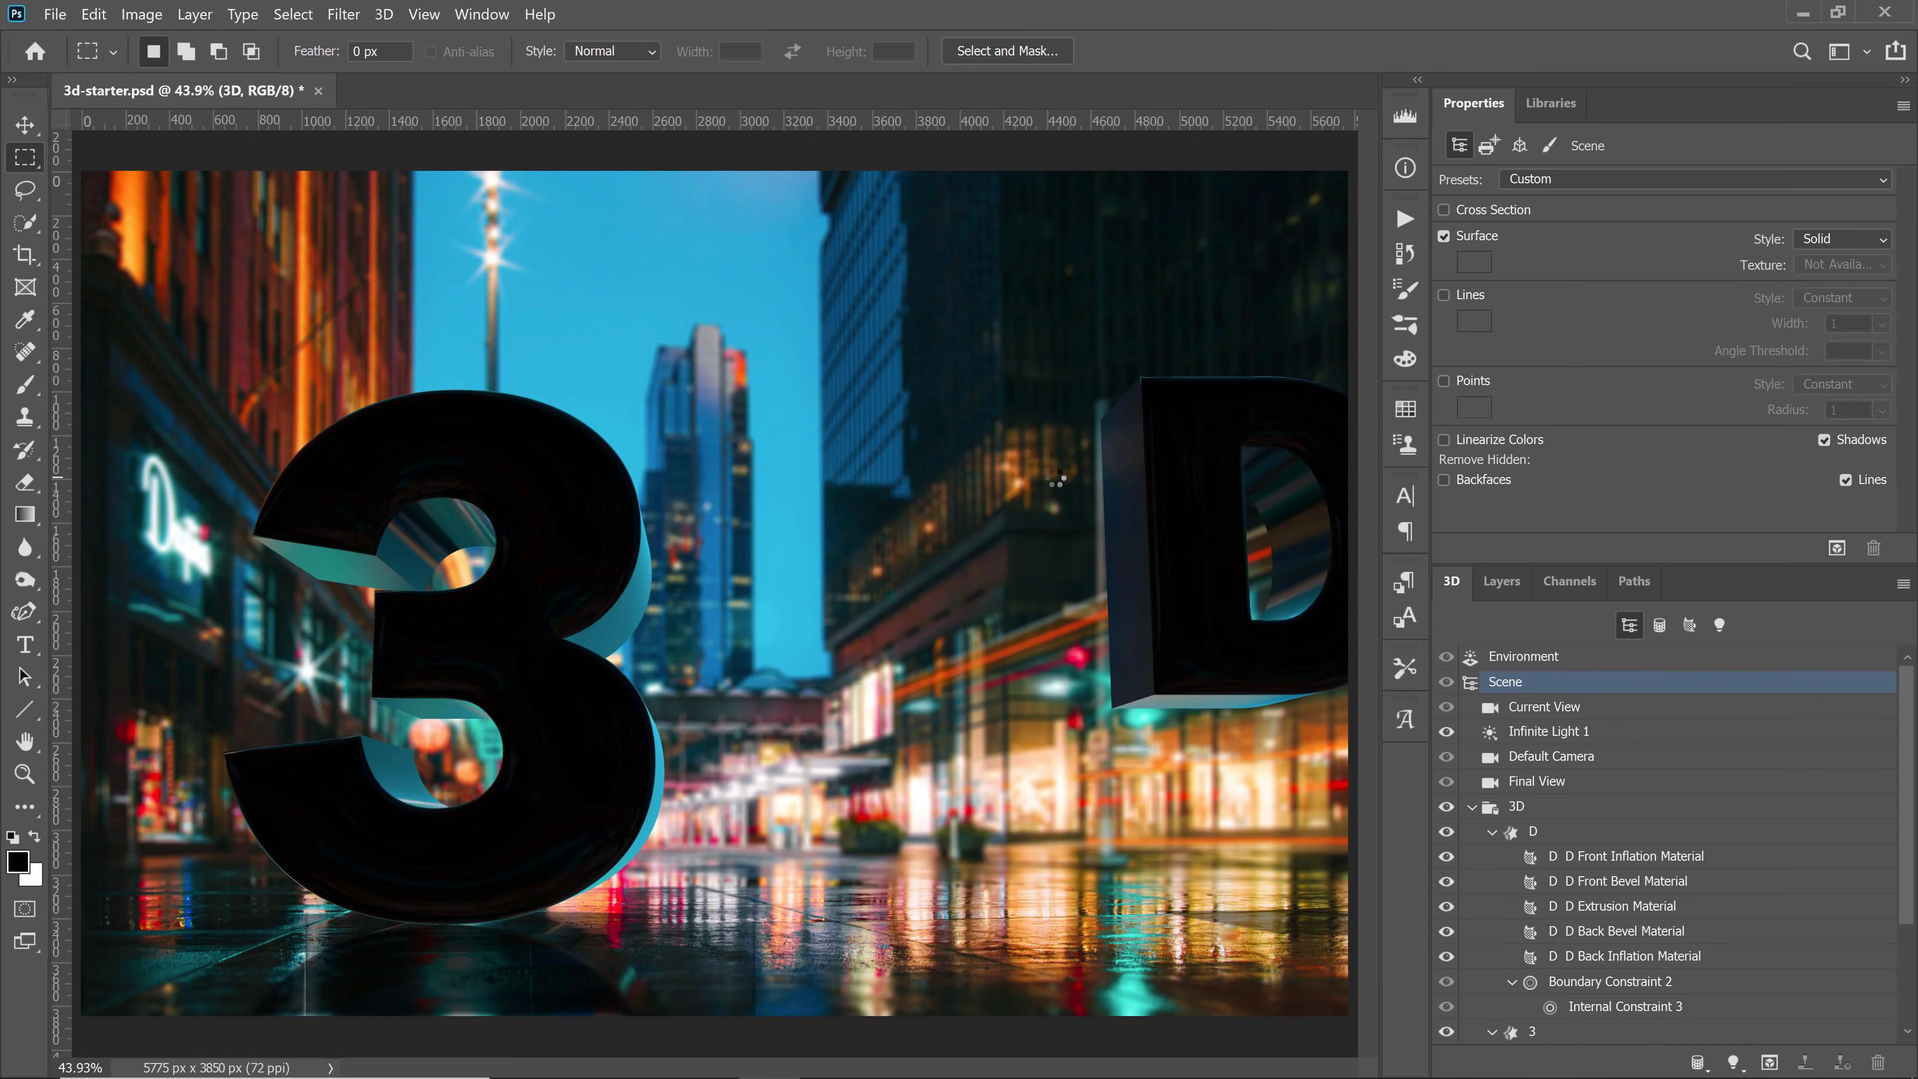
Select the separated D and move it along its X axis until it stands close beside the 3
click(25, 123)
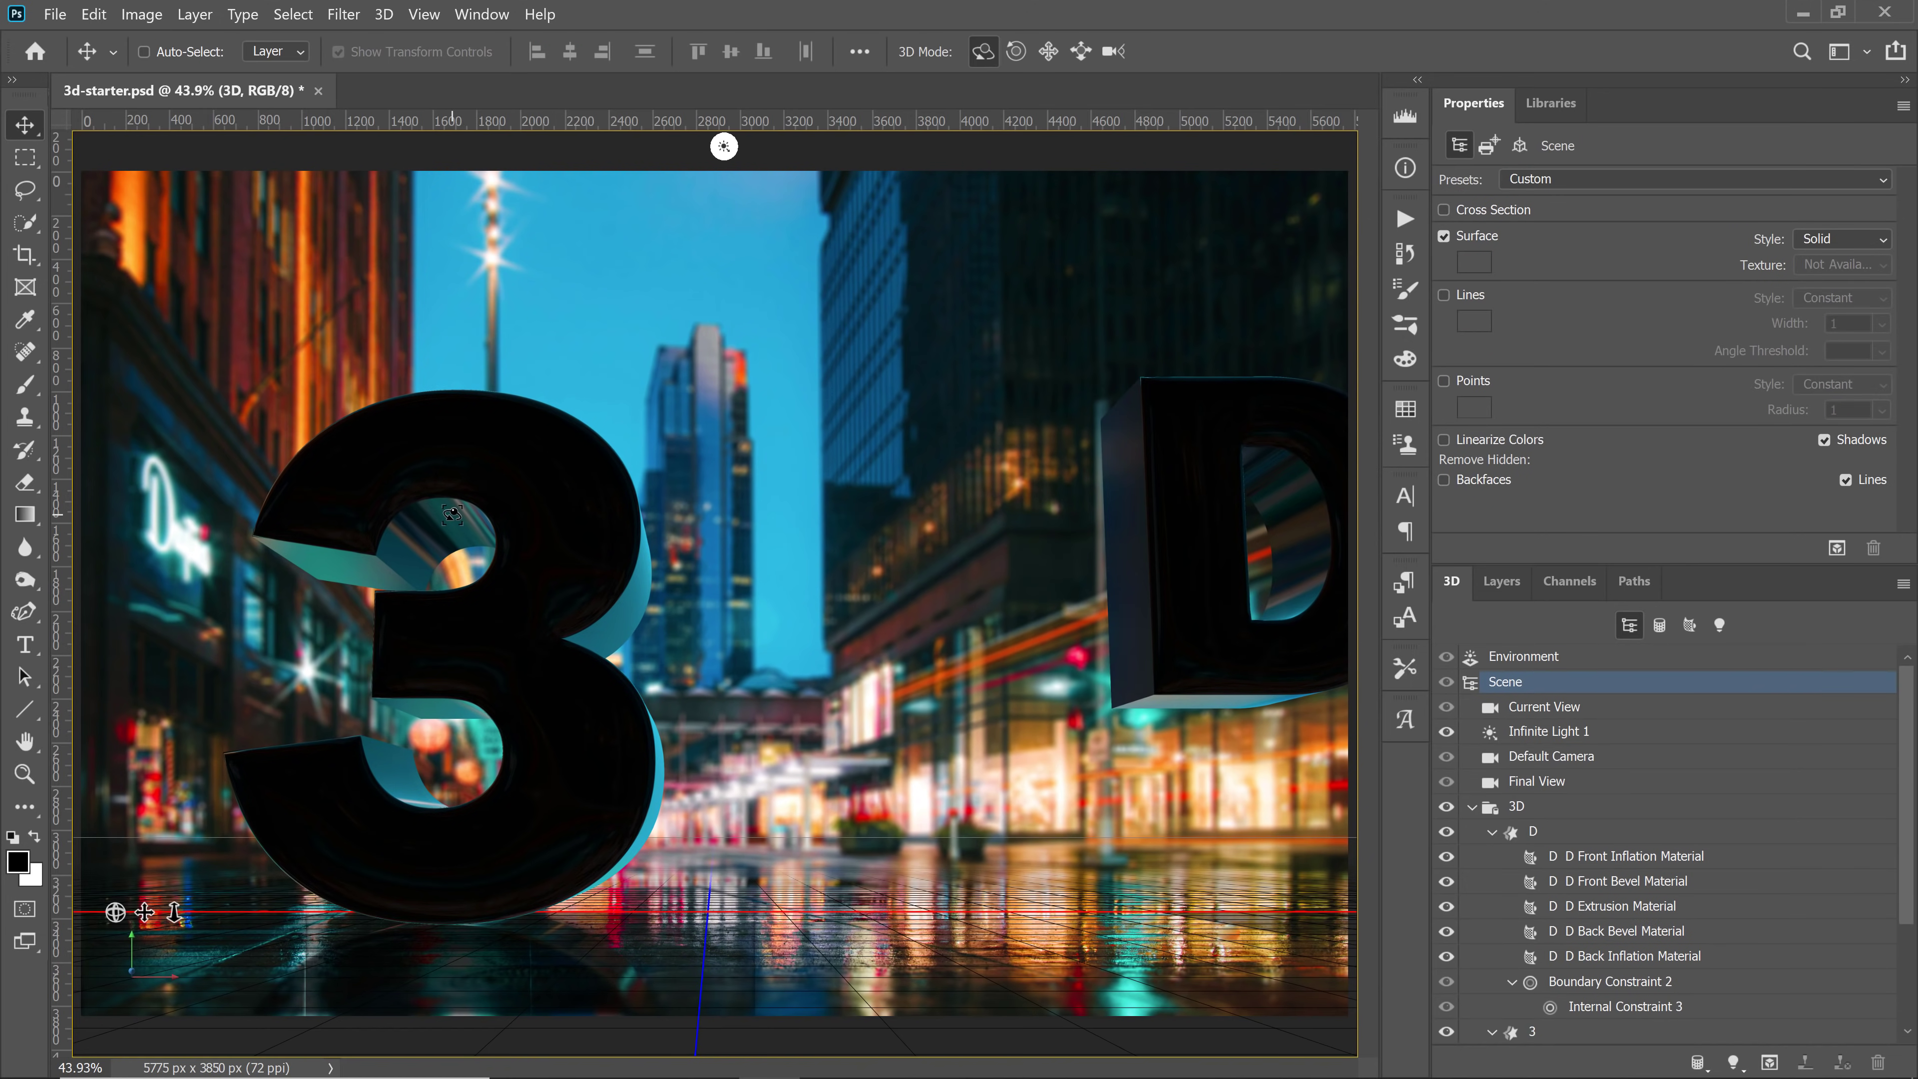
click(452, 515)
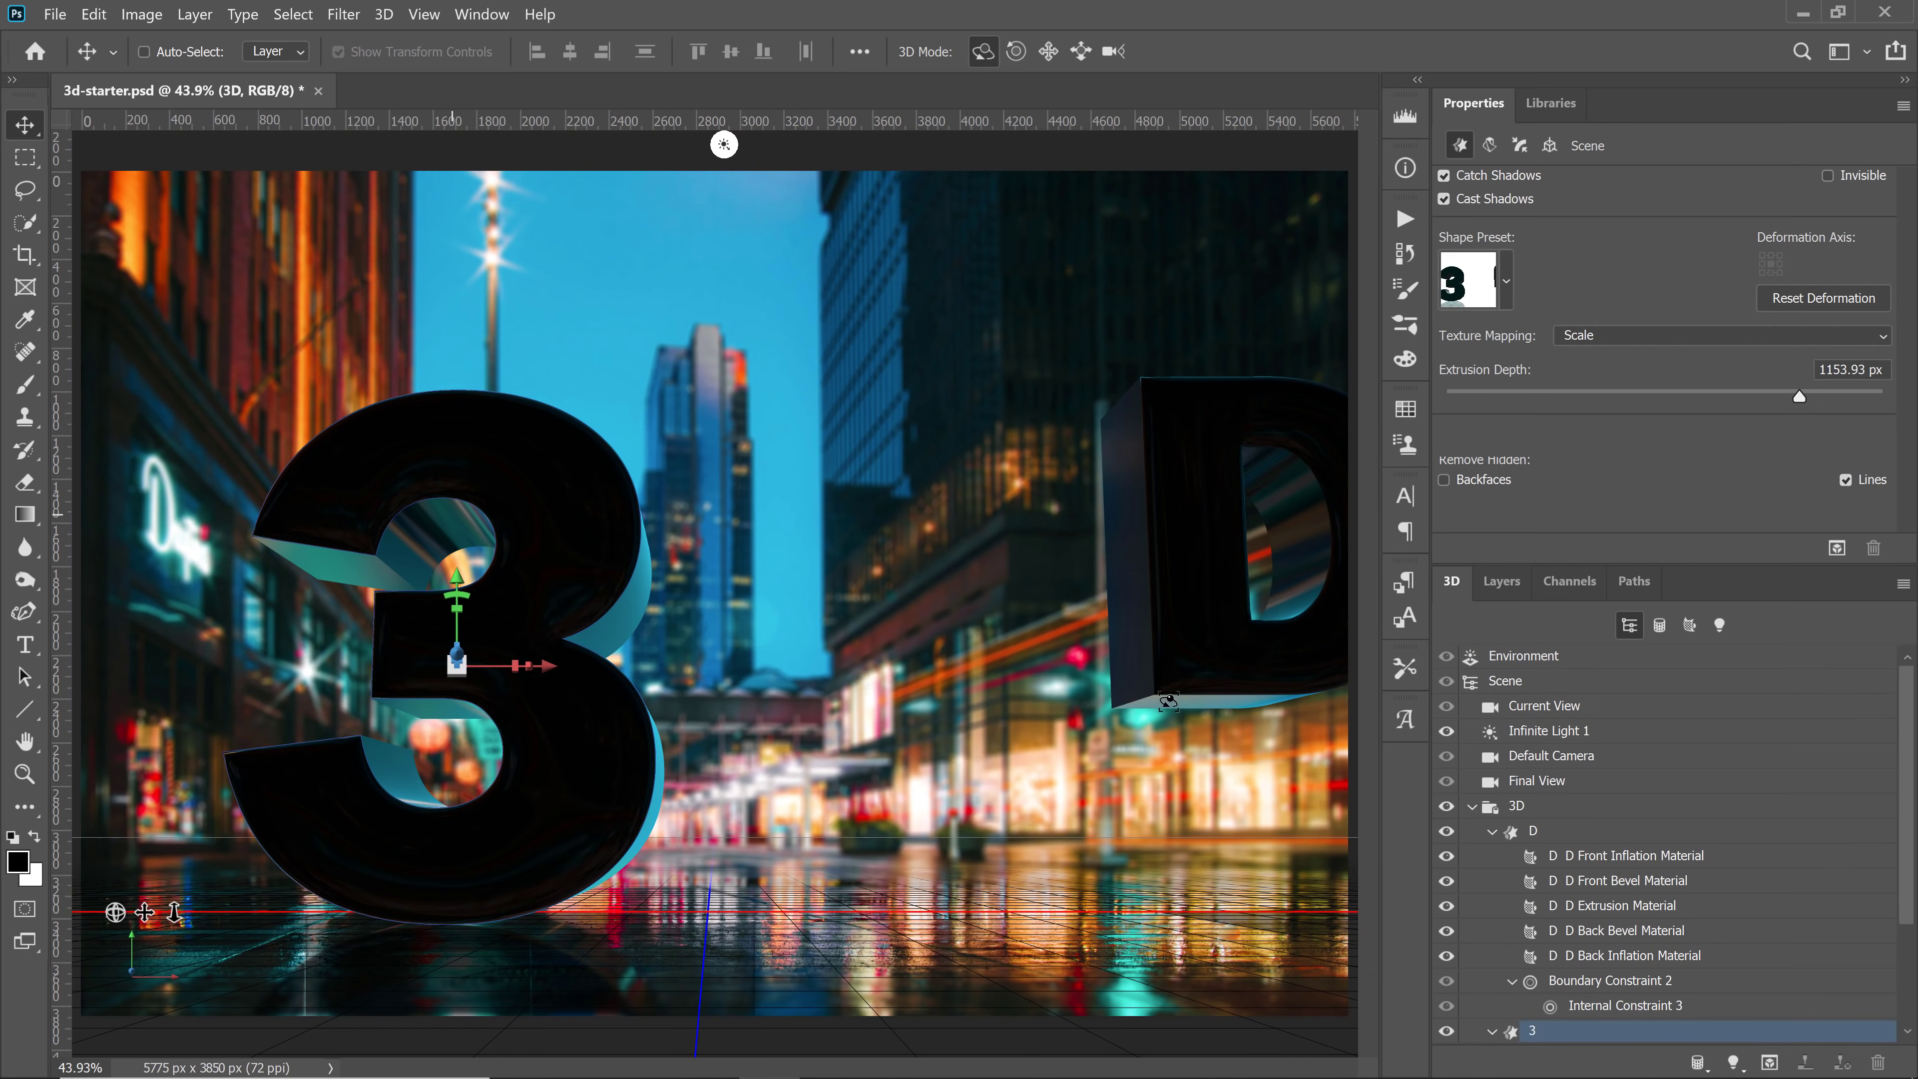
click(1232, 643)
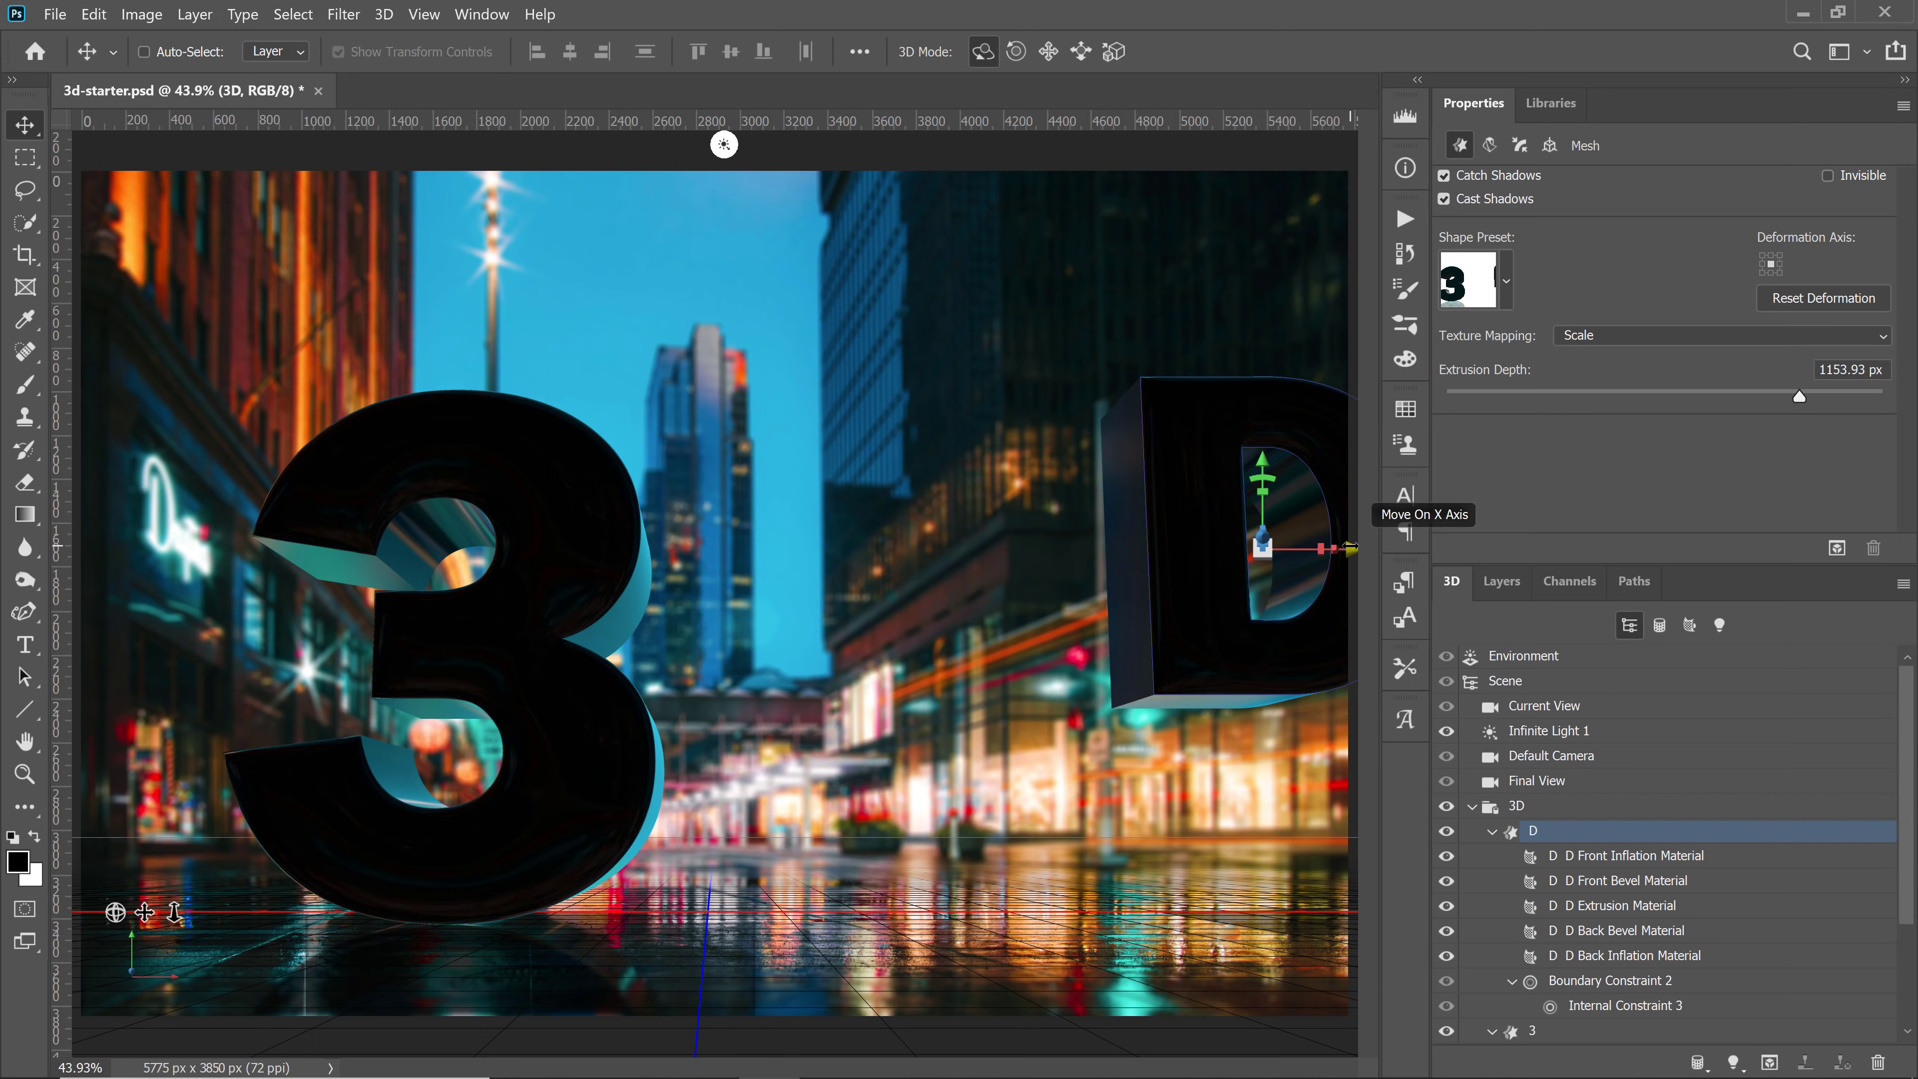
drag(1340, 550, 907, 559)
click(999, 565)
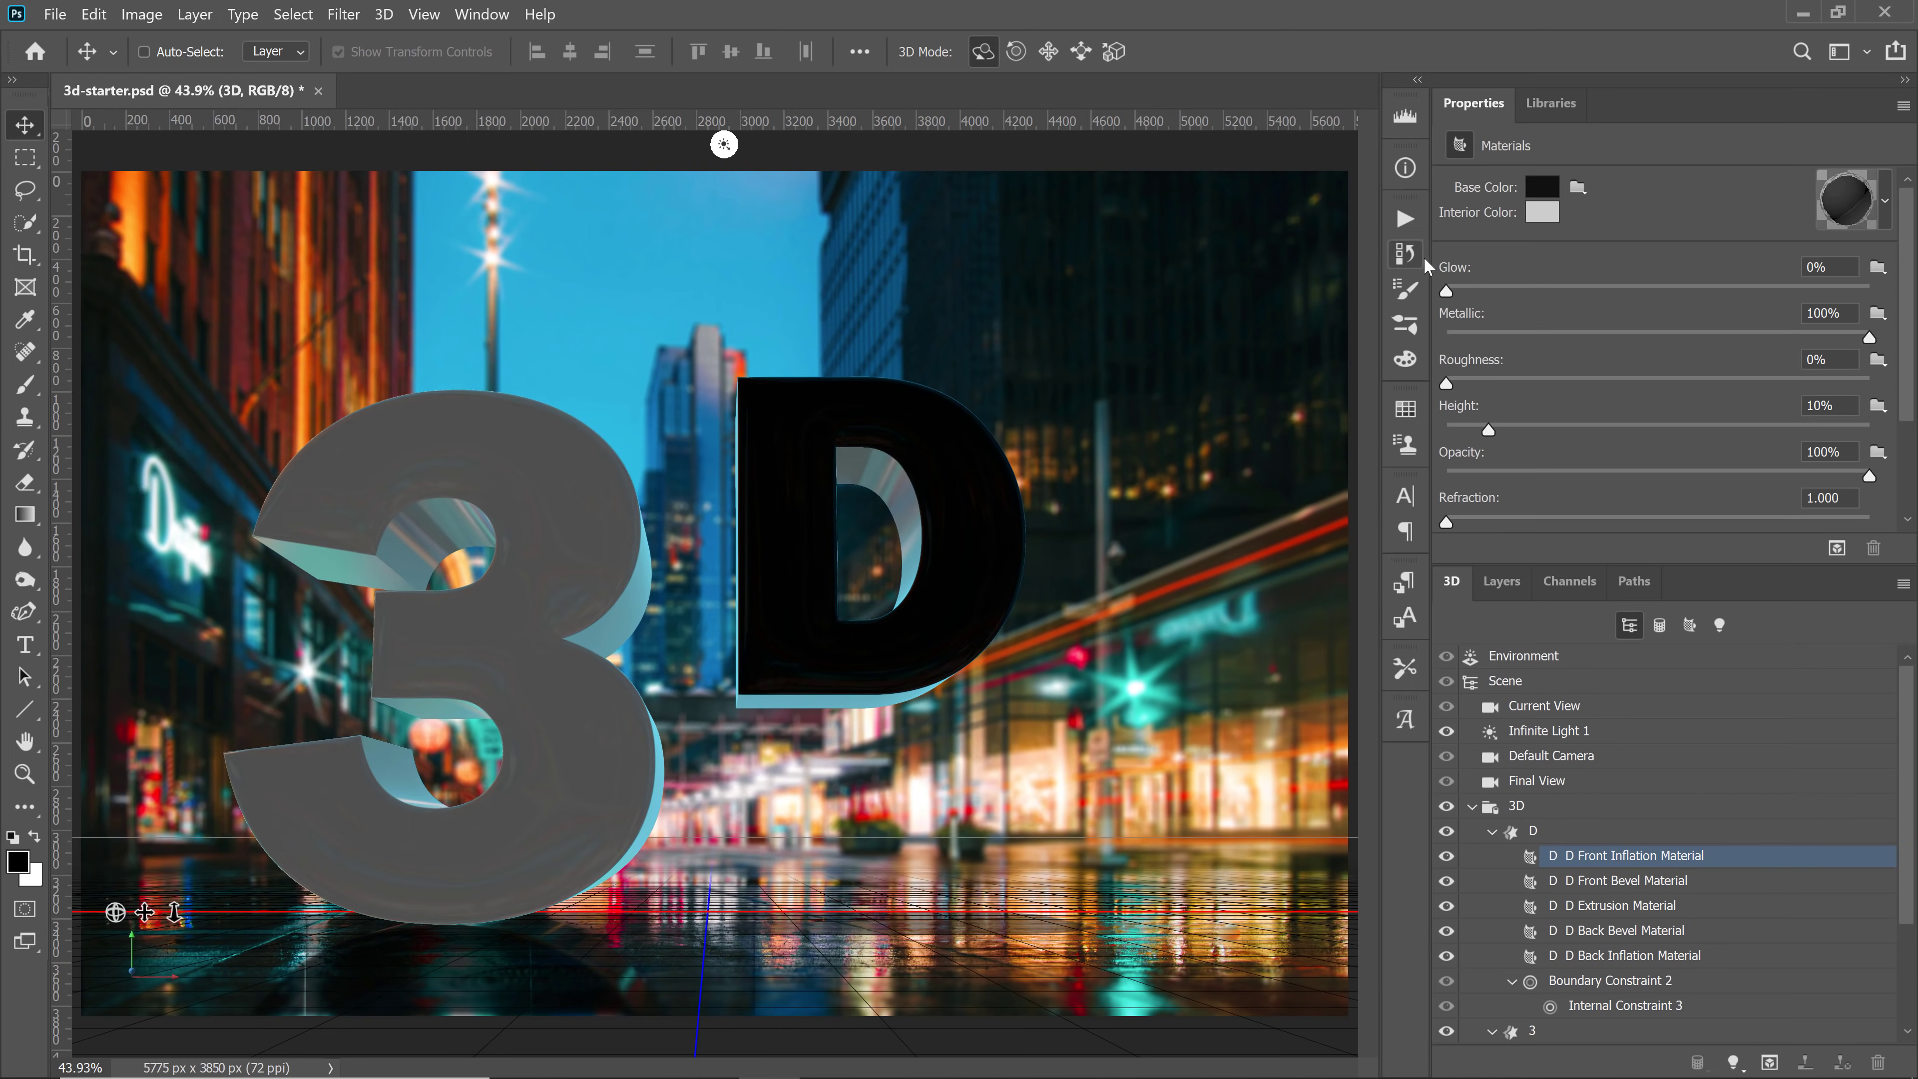
Select the D mesh and snap it to the ground plane
click(1531, 833)
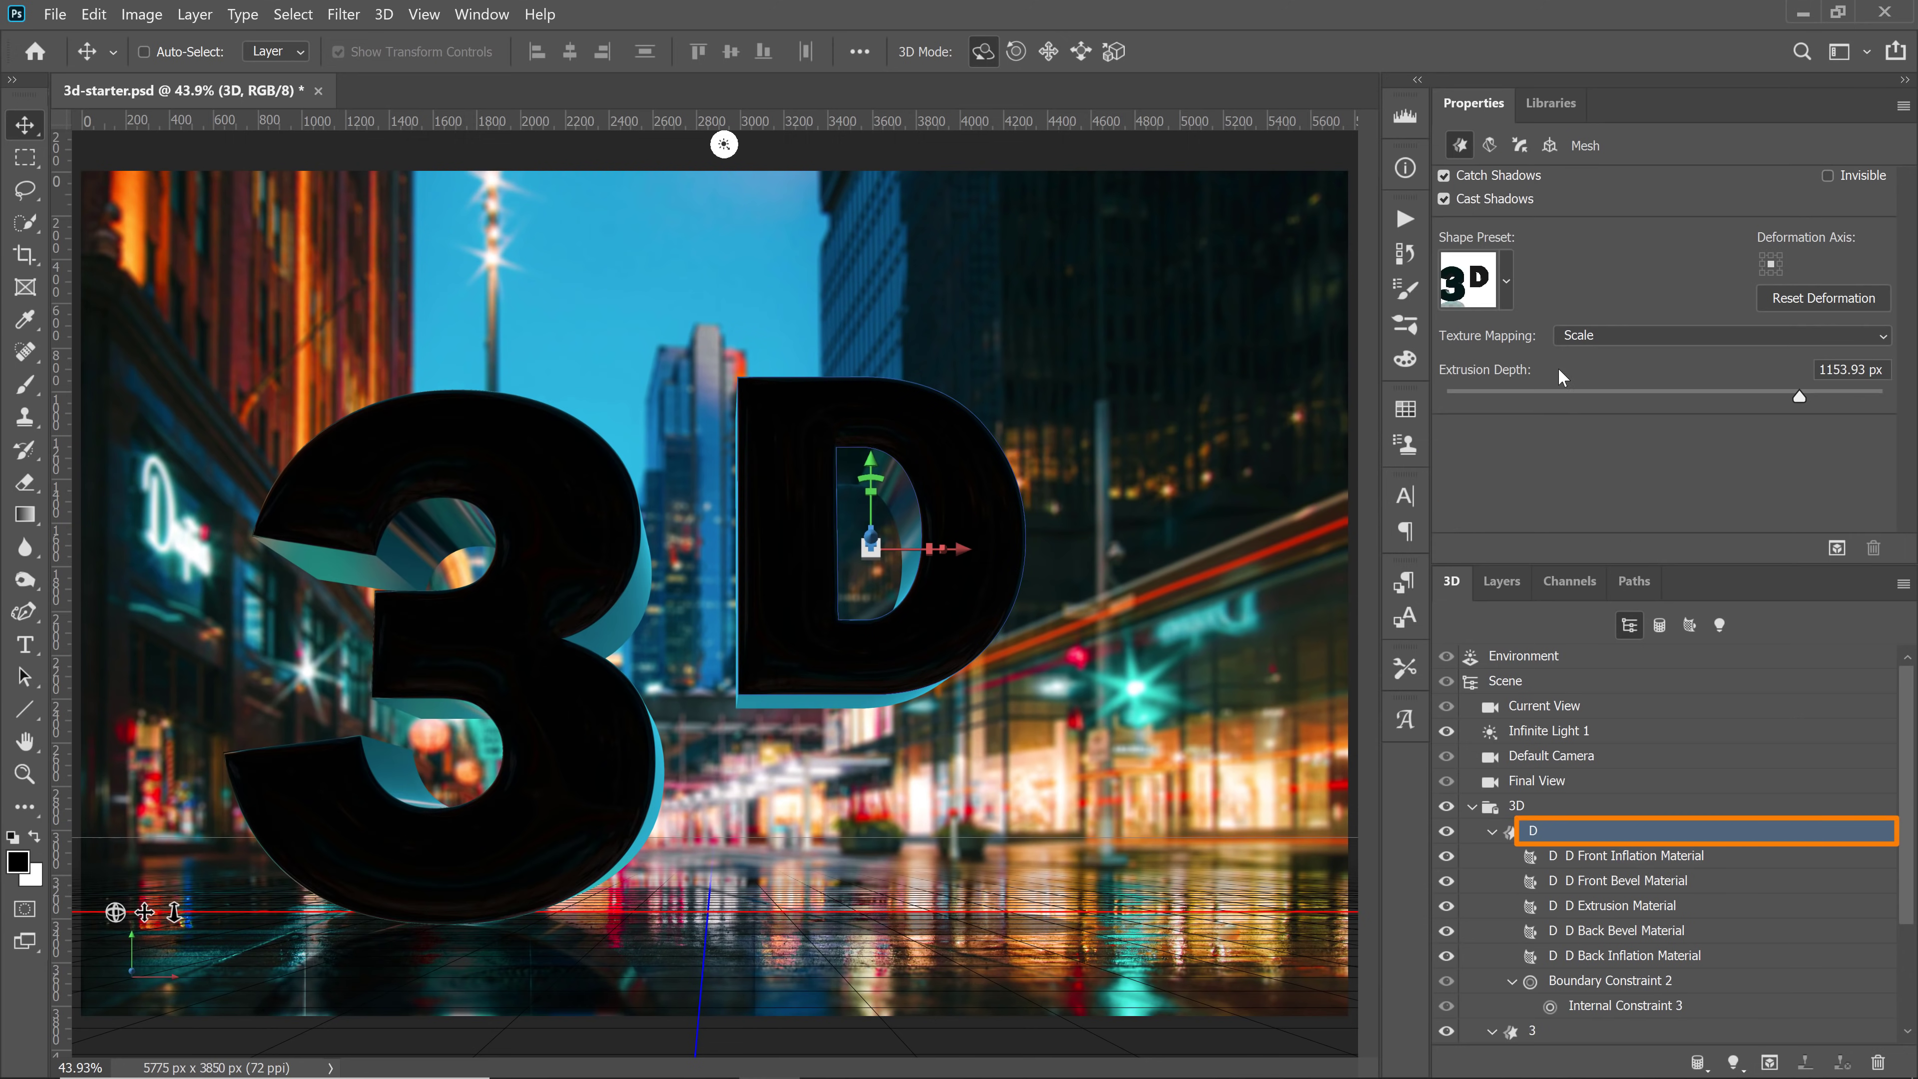
click(1559, 154)
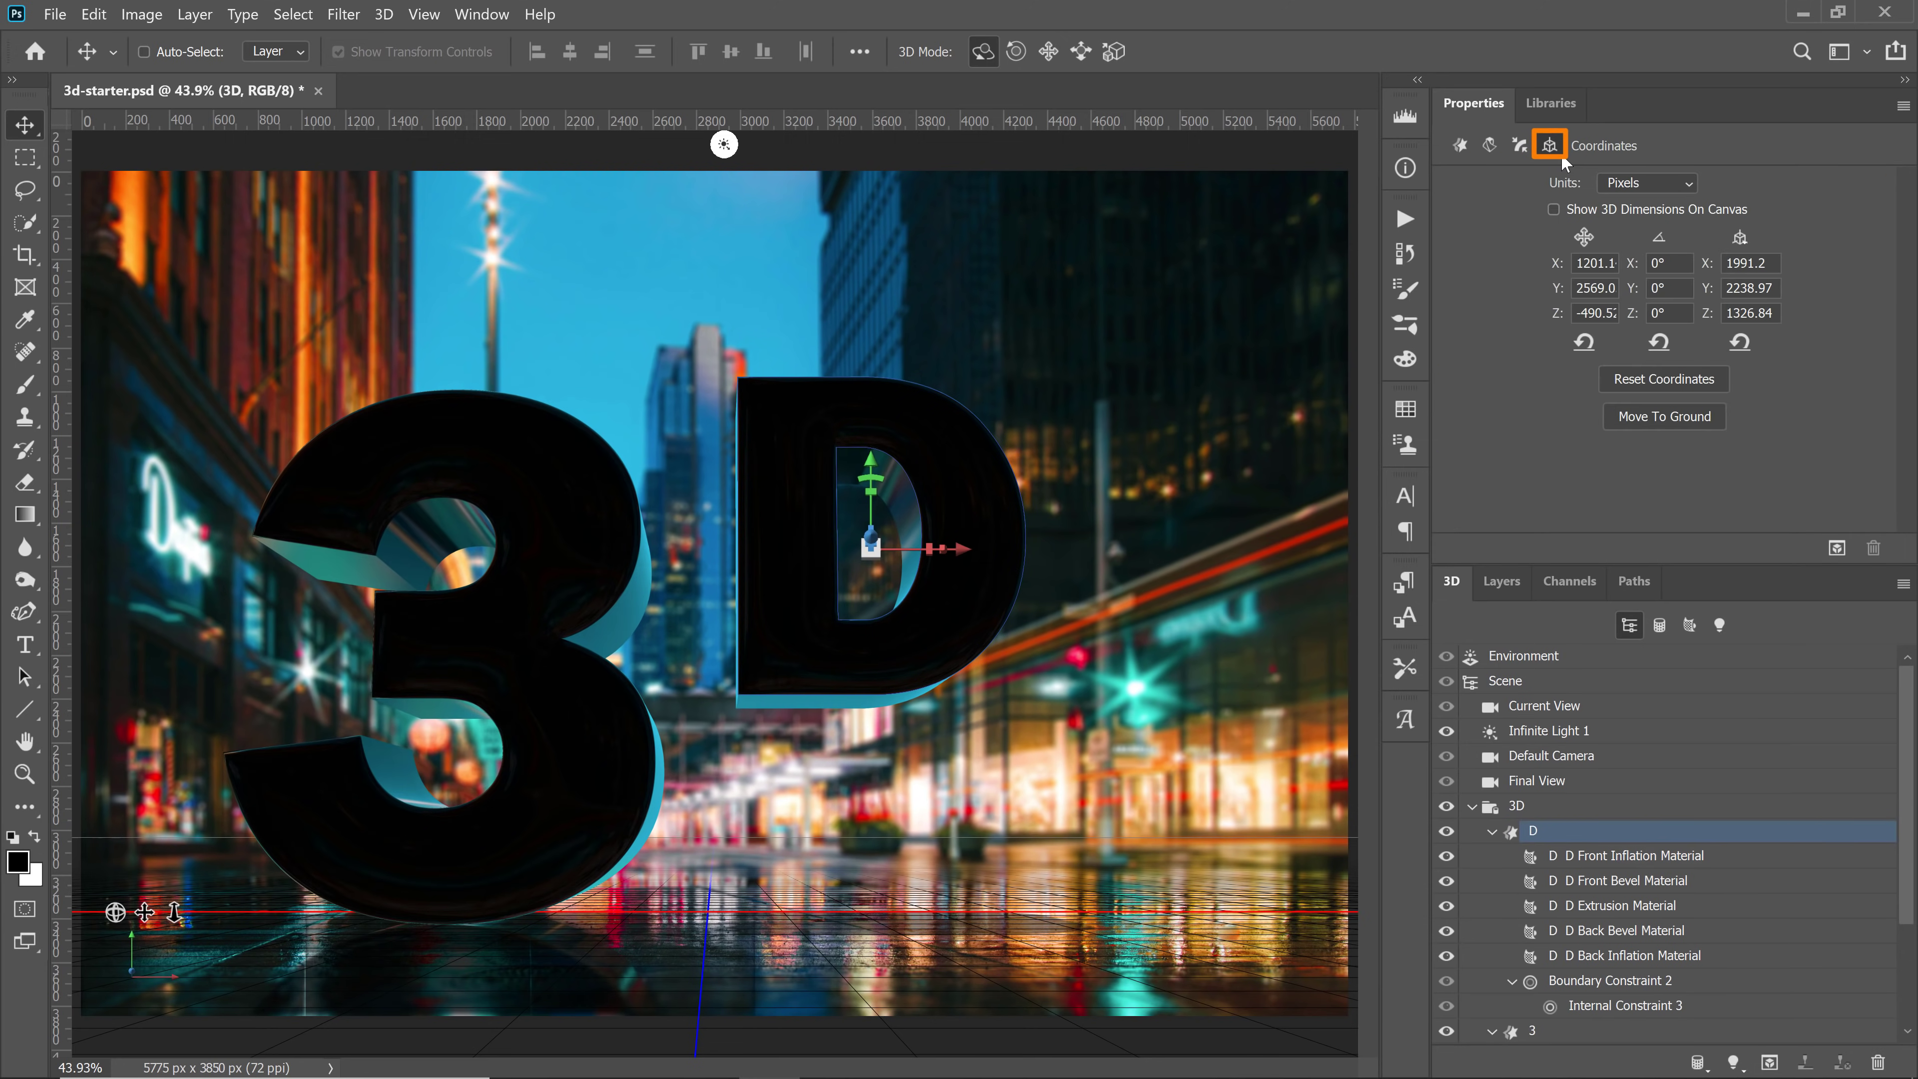
click(1665, 420)
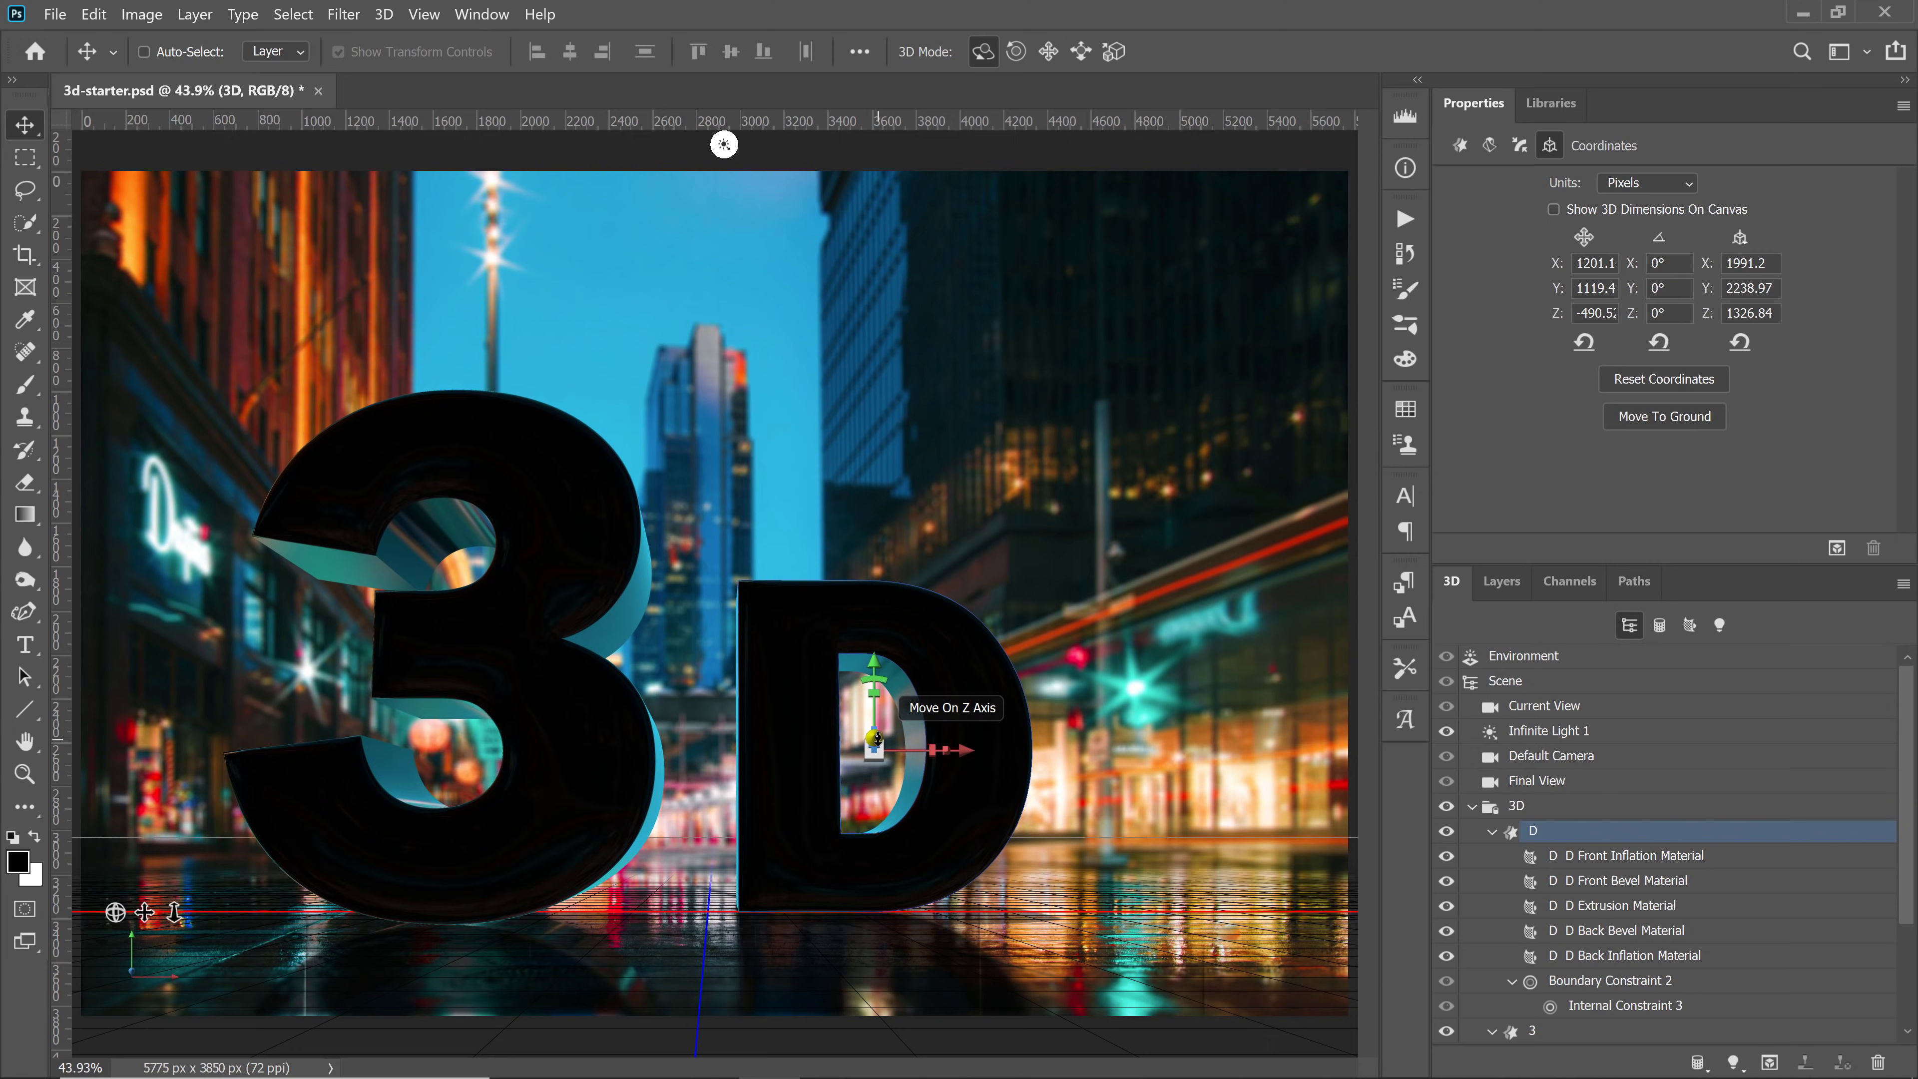
Shift the D along its Z axis to a depth of about 1030 px
drag(876, 737, 813, 623)
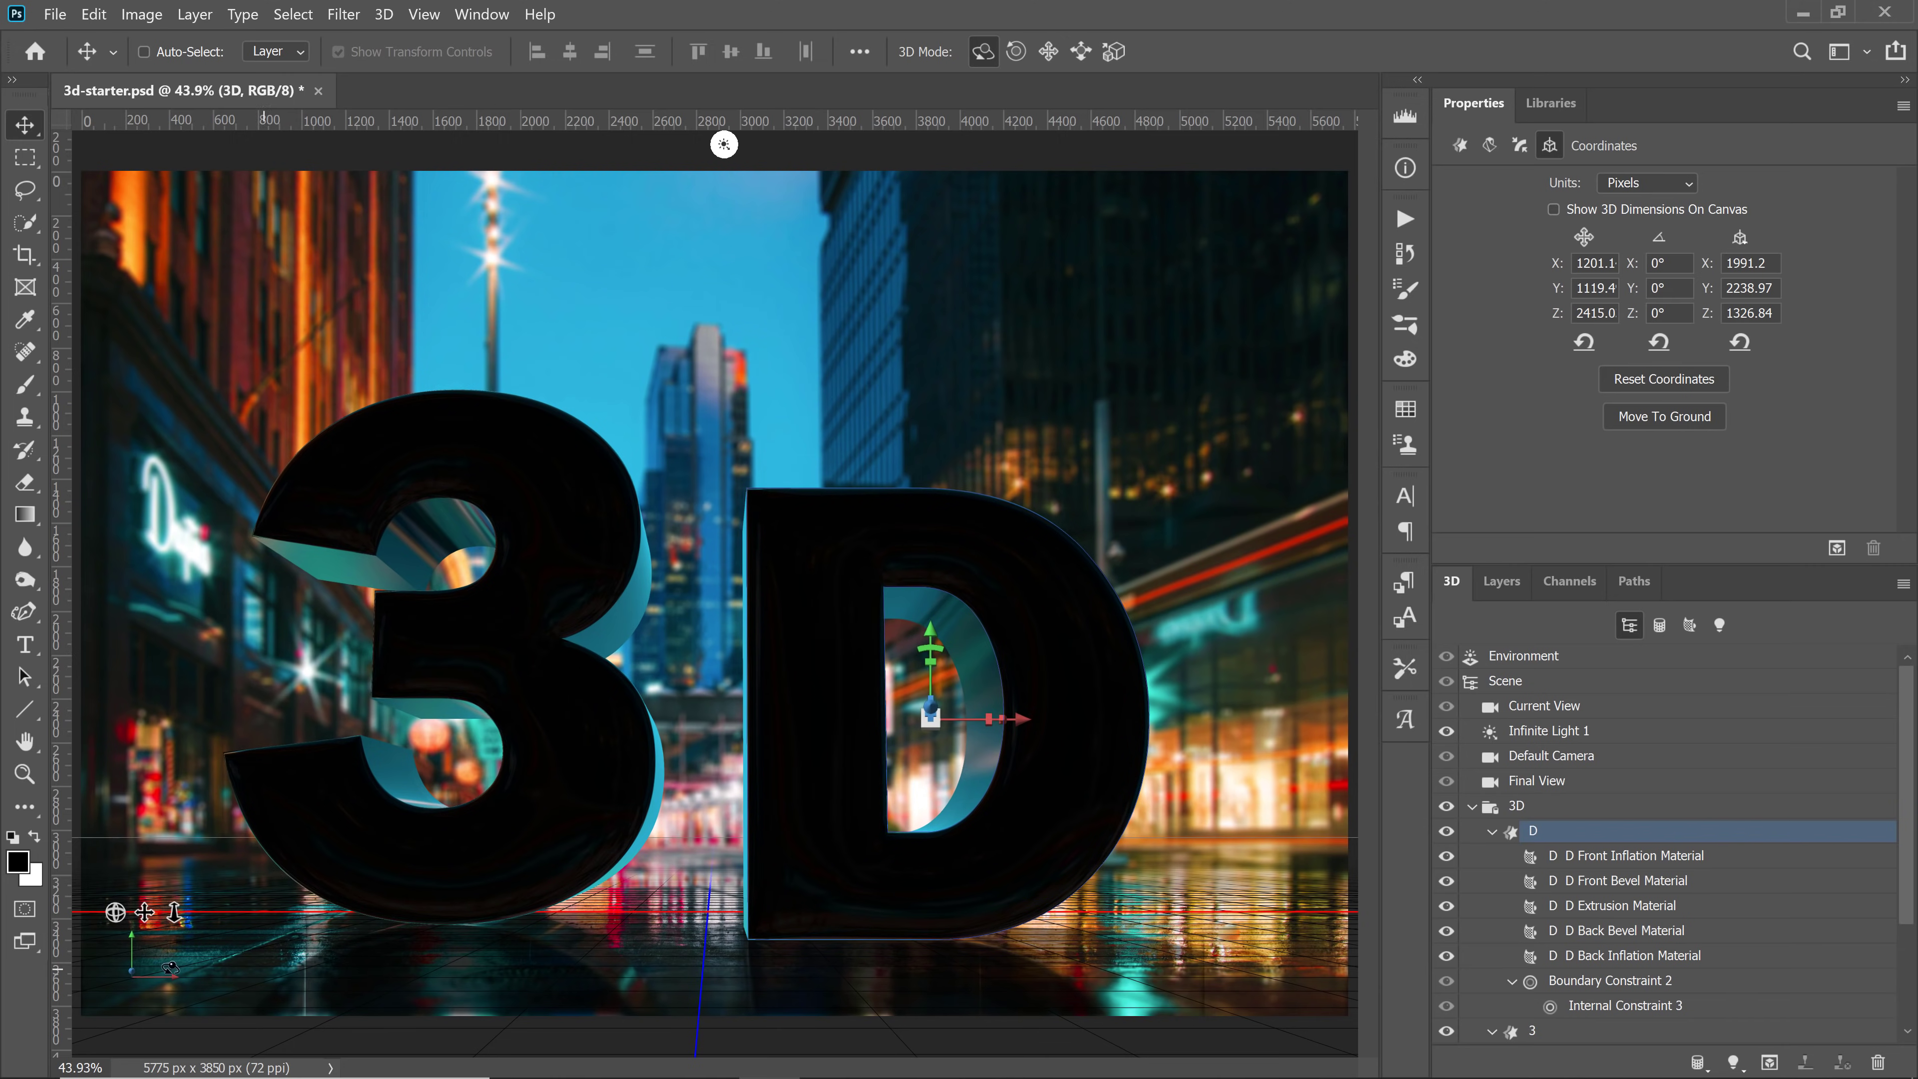
drag(115, 912, 130, 956)
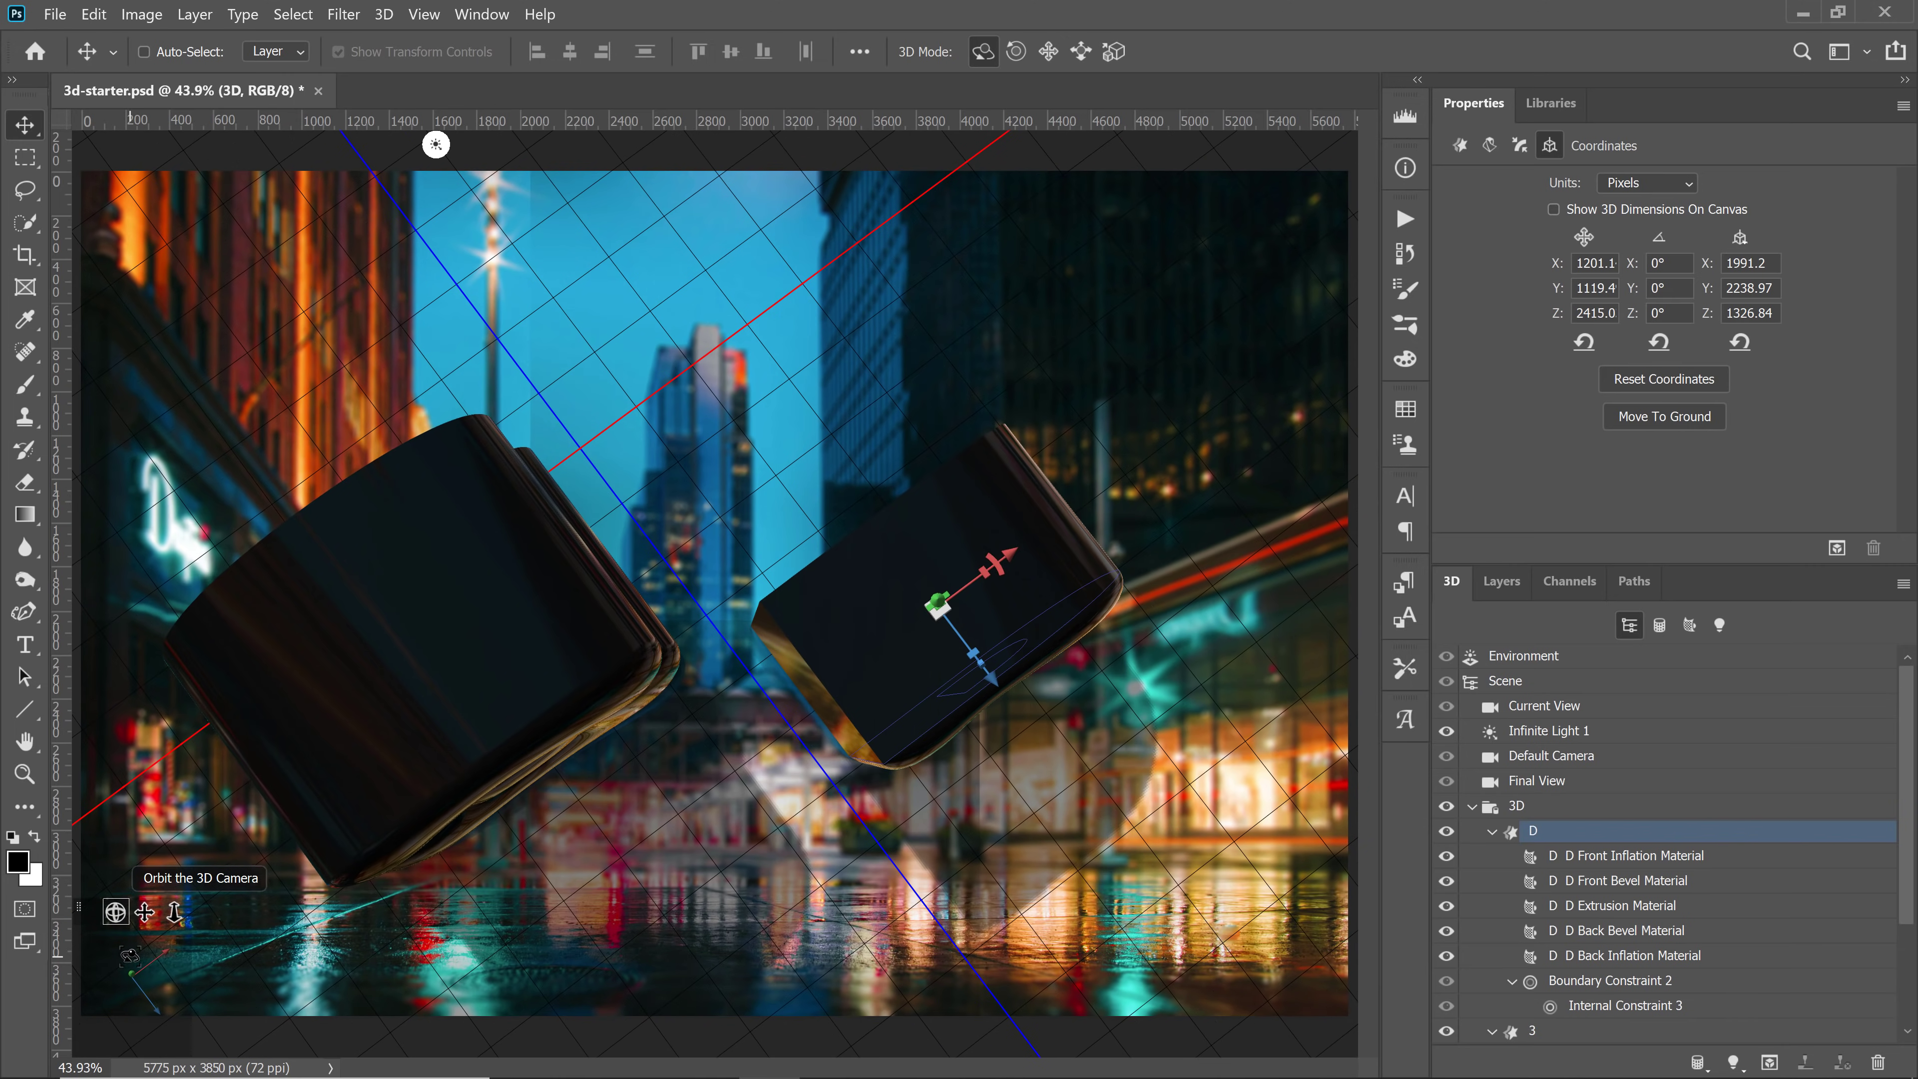
drag(981, 657, 931, 640)
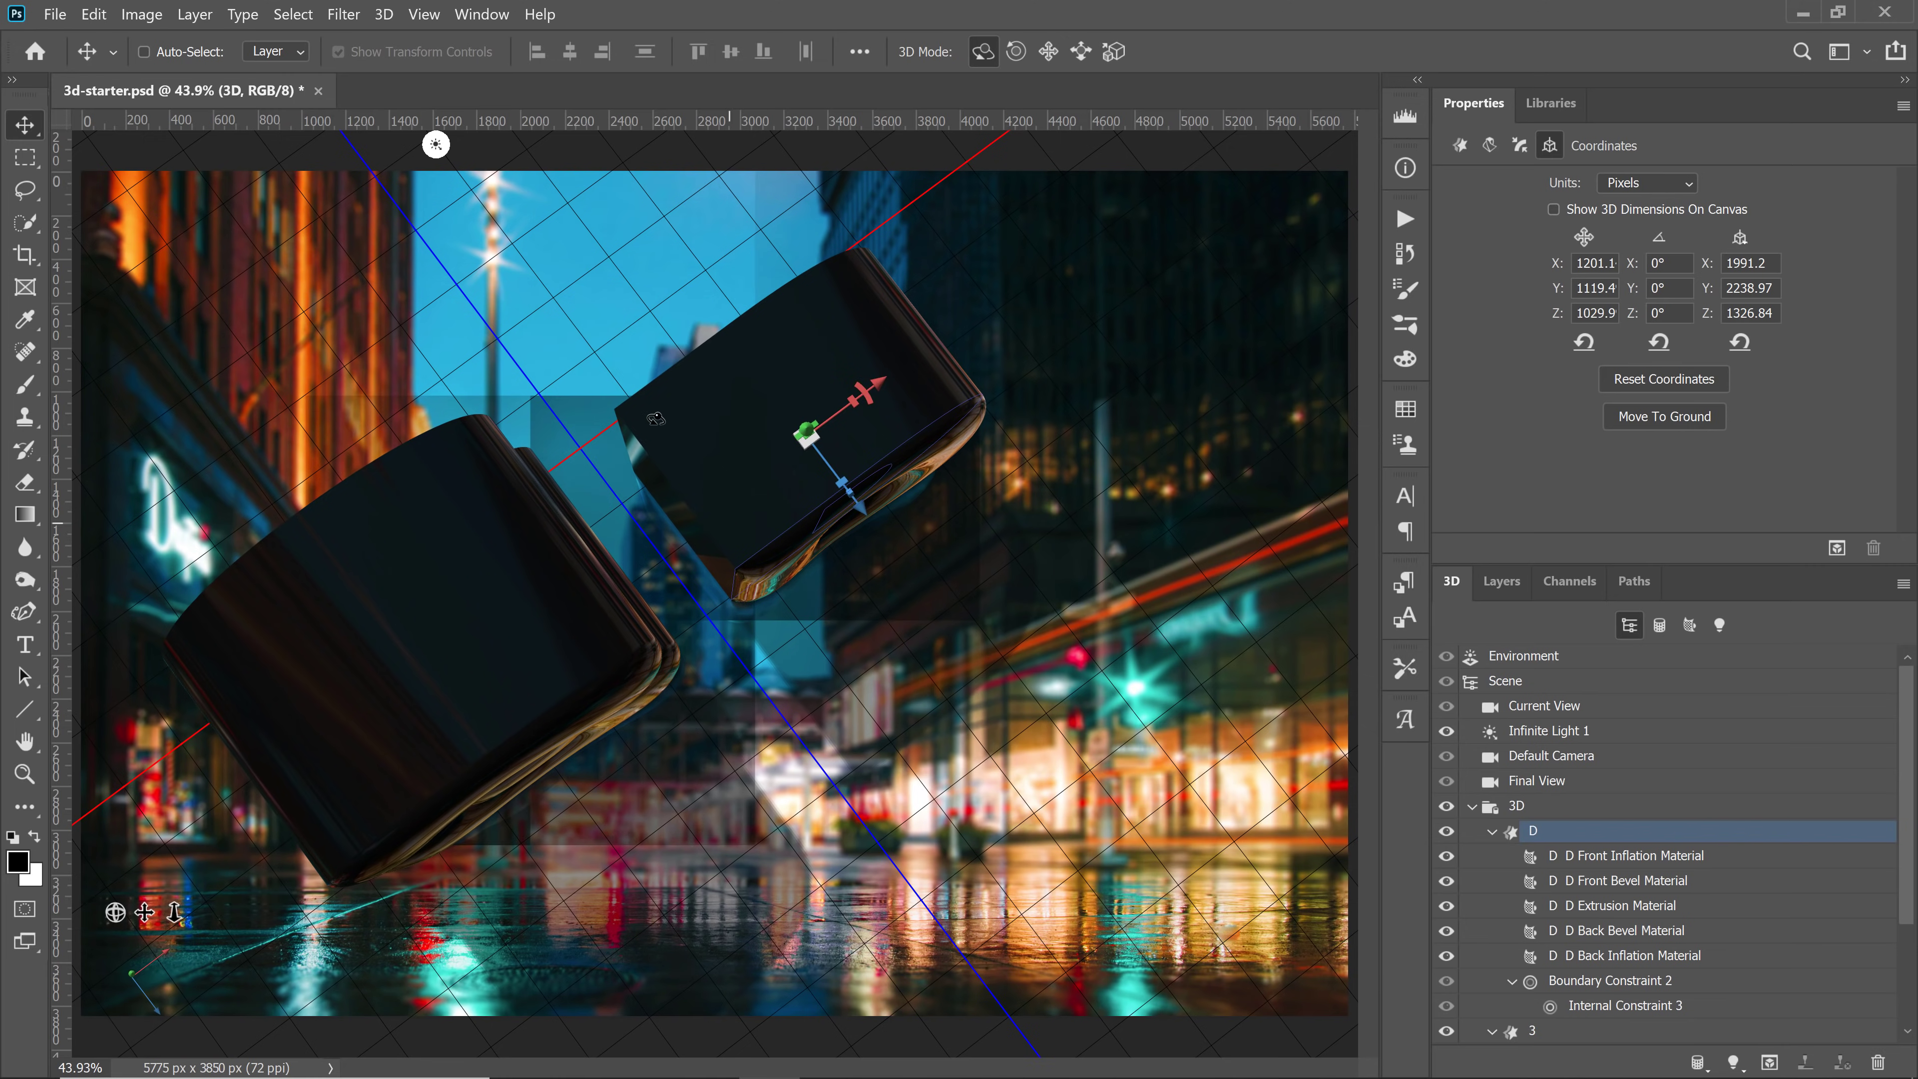
Scale the D uniformly to about 2540 × 2856 × 1693 px and move it back to the ground
mouse_move(115, 912)
mouse_down()
mouse_move(104, 878)
mouse_move(112, 904)
mouse_up()
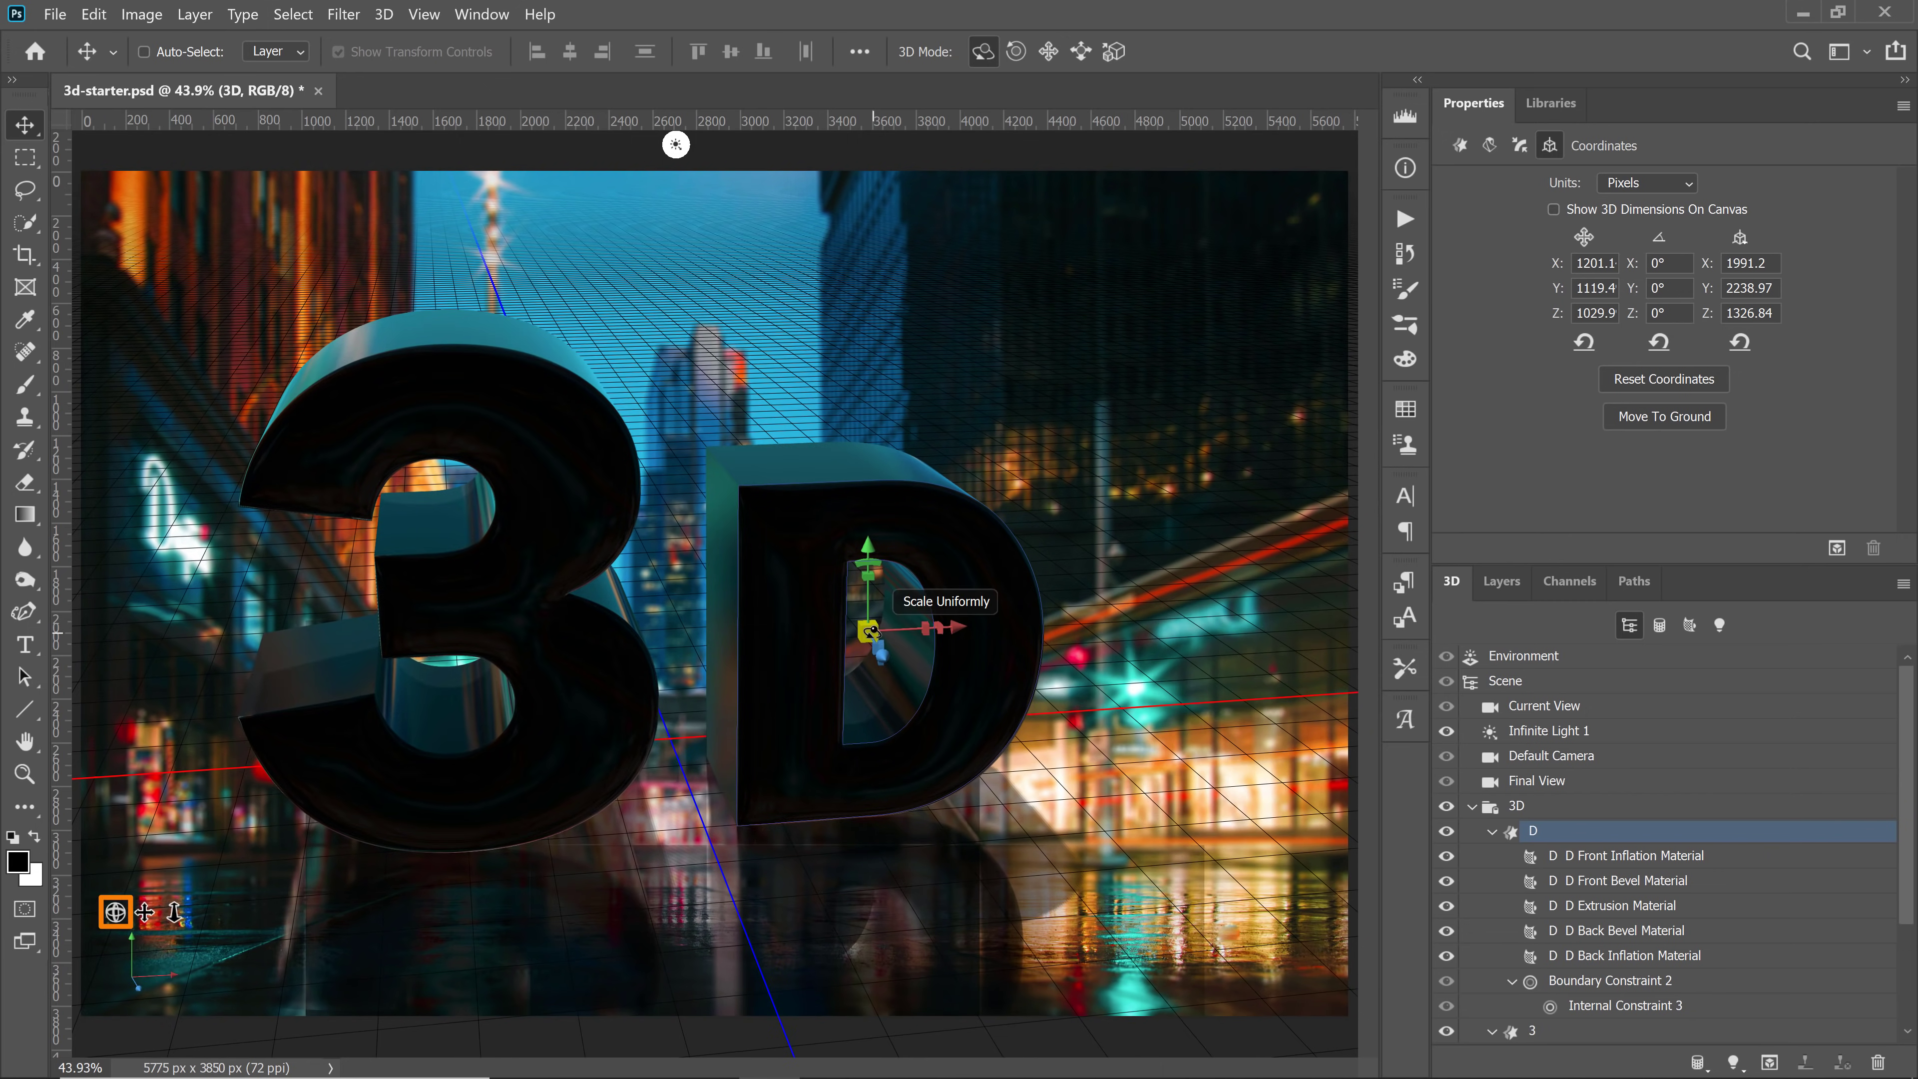
drag(872, 632, 954, 574)
click(1689, 425)
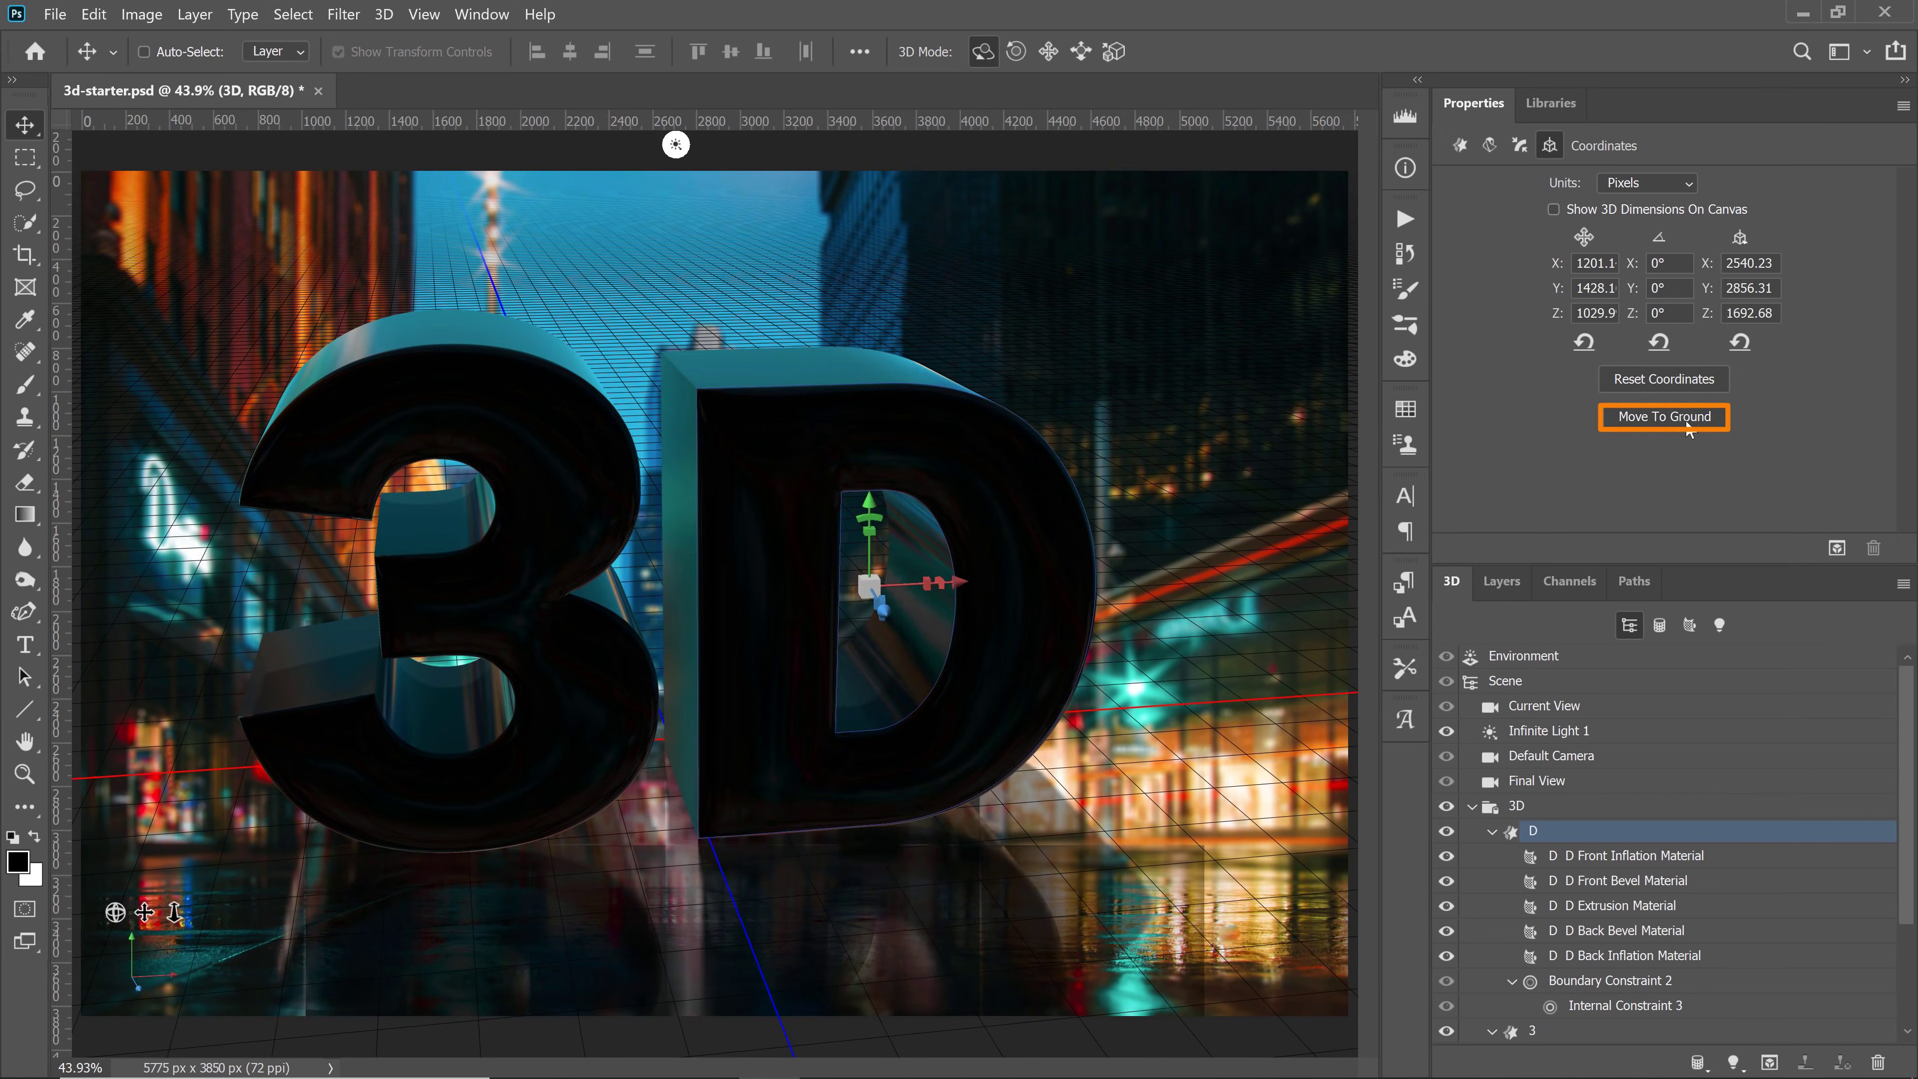
Enlarge the D to about 2666 × 2998 × 1777 px at a Z depth of about 875 px, and ground it
drag(118, 913, 119, 912)
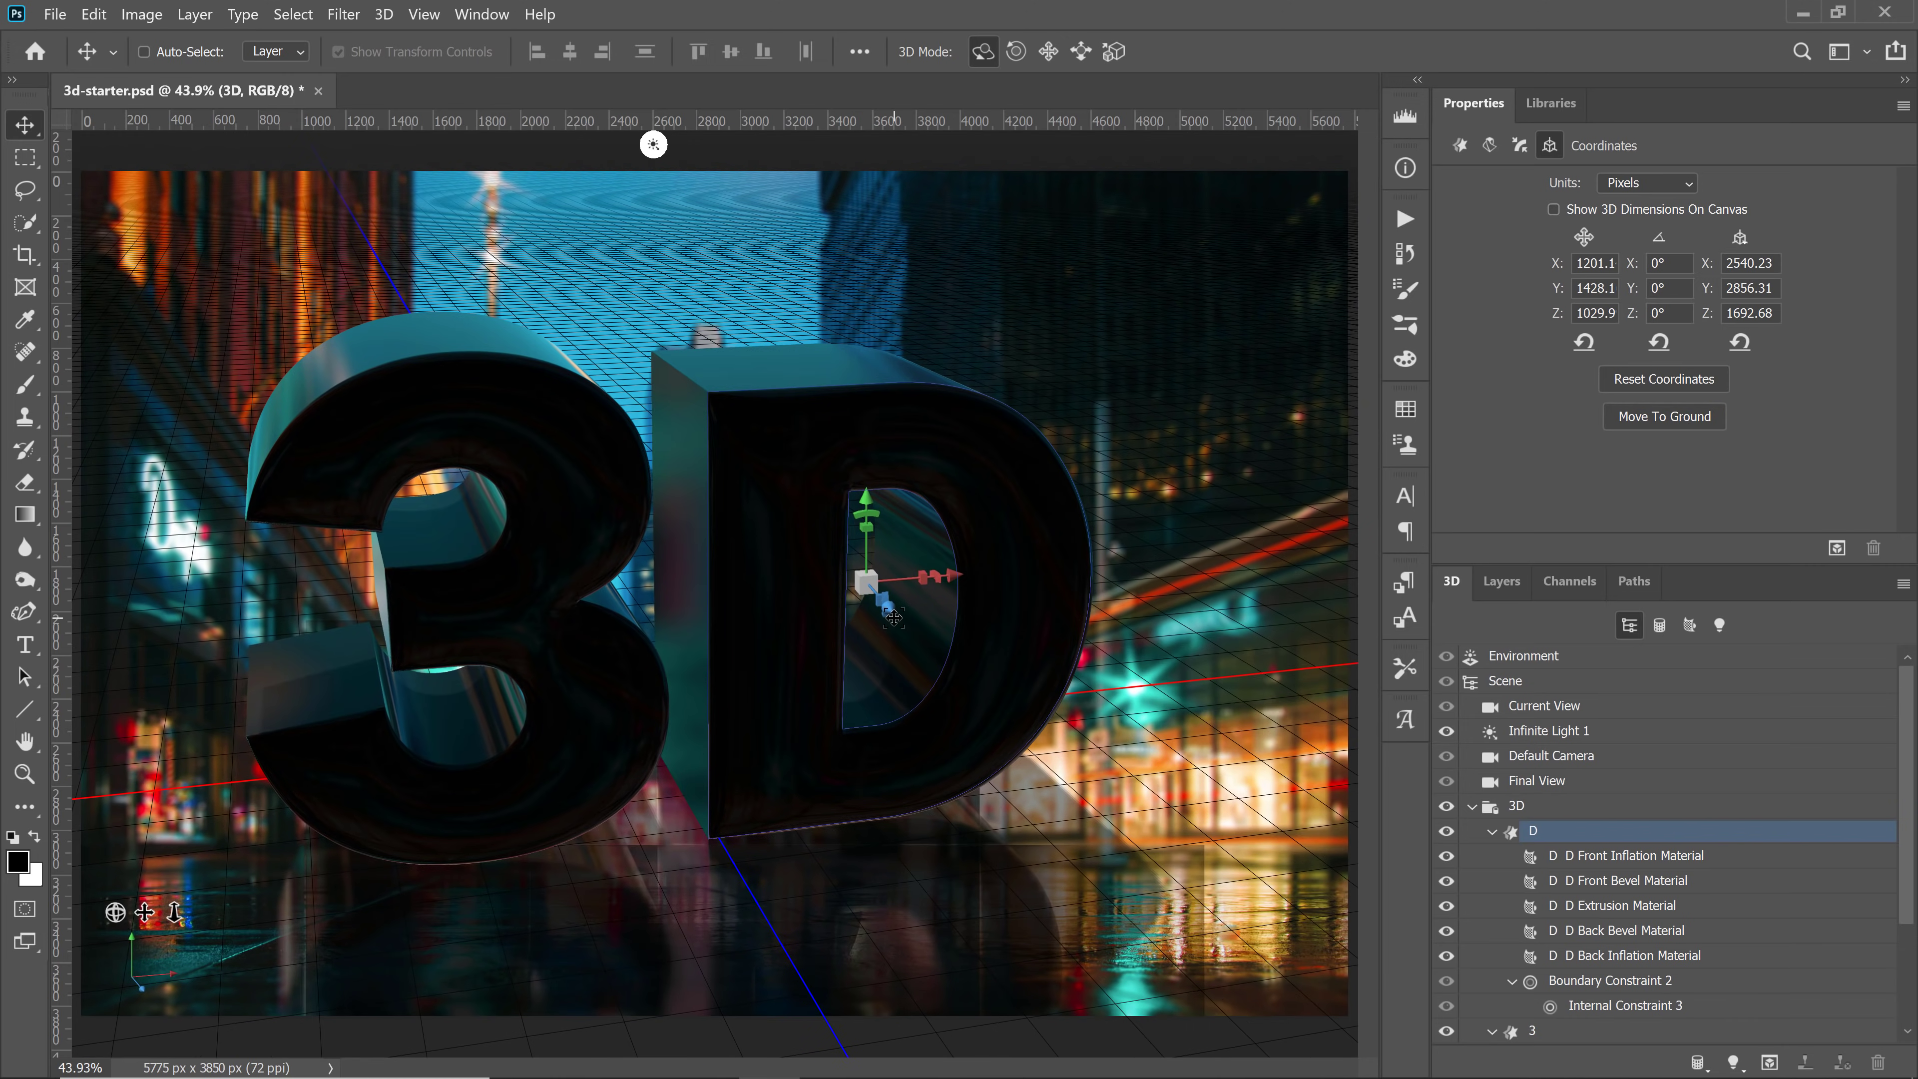
drag(891, 610, 945, 575)
click(1633, 417)
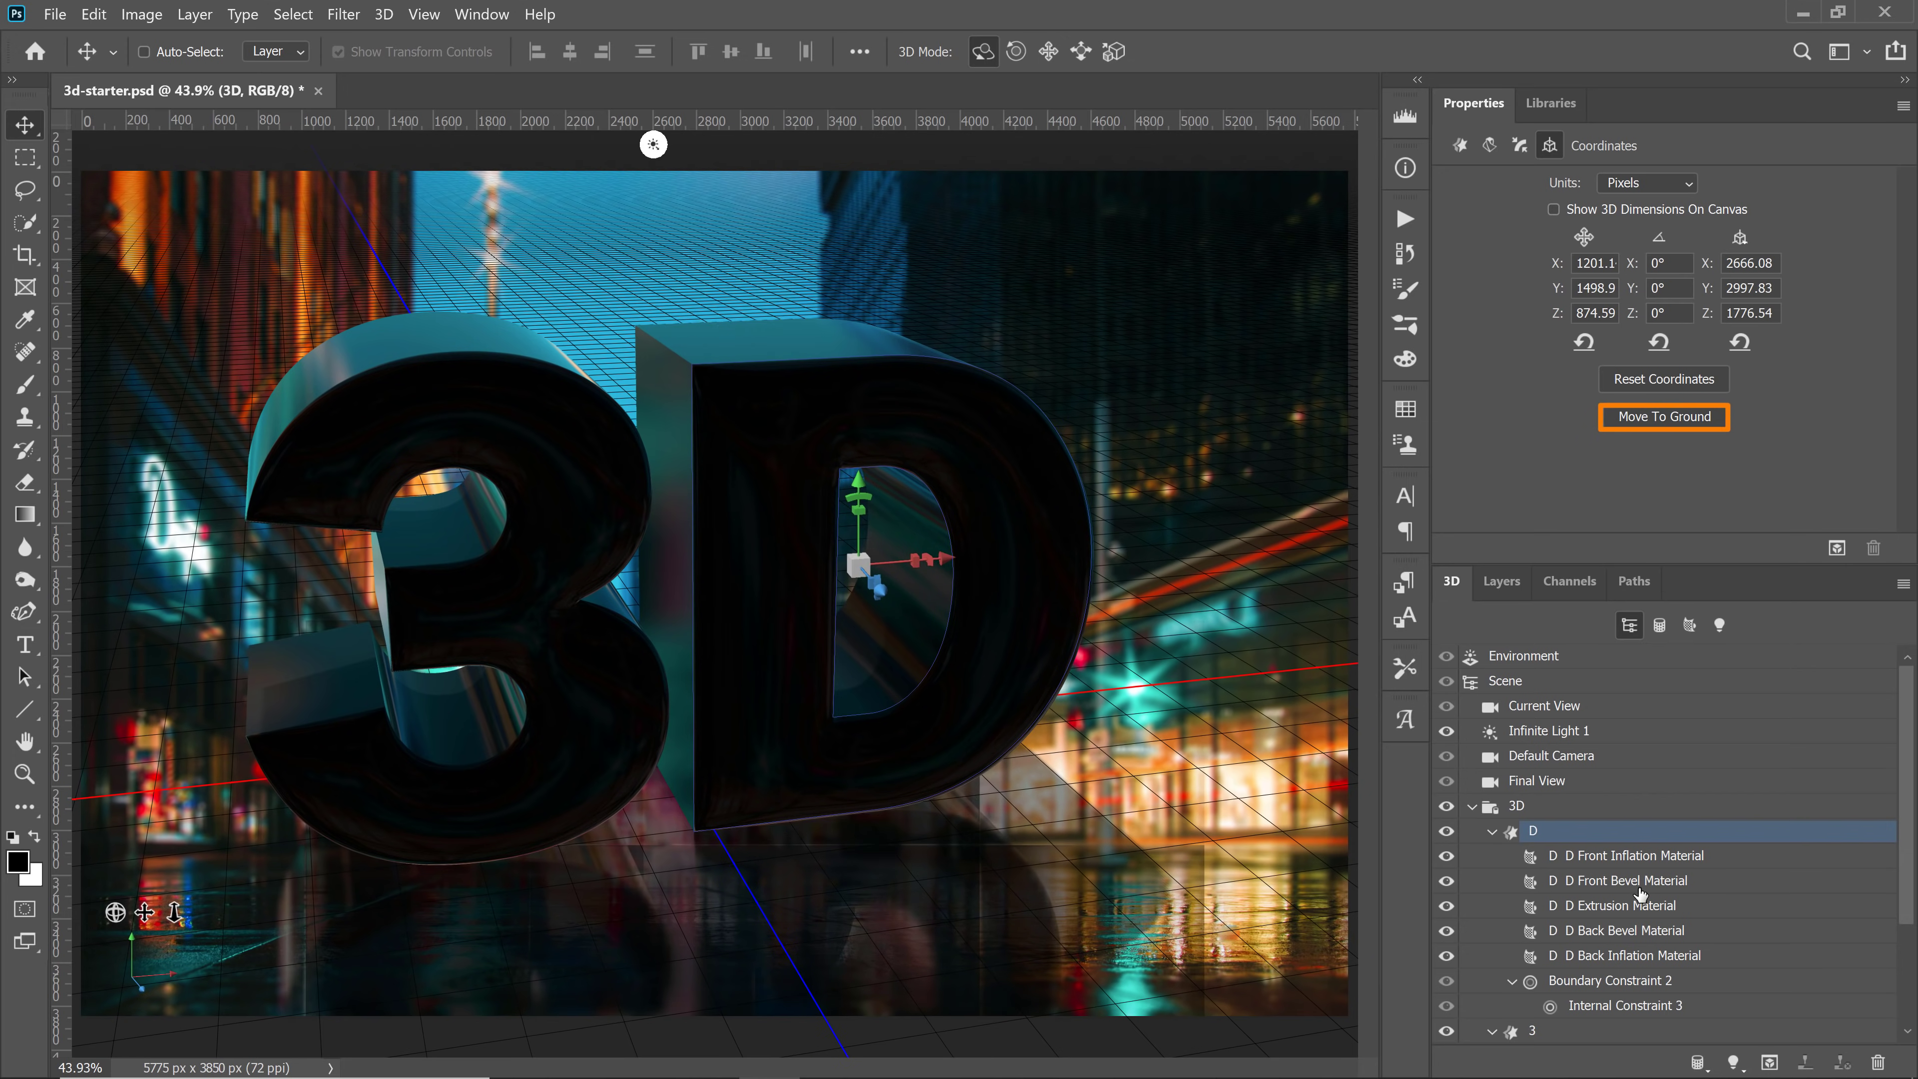
Restore the Final View camera, move the D to X about 1710 px and rotate it -29.7° around its Y axis
click(1470, 808)
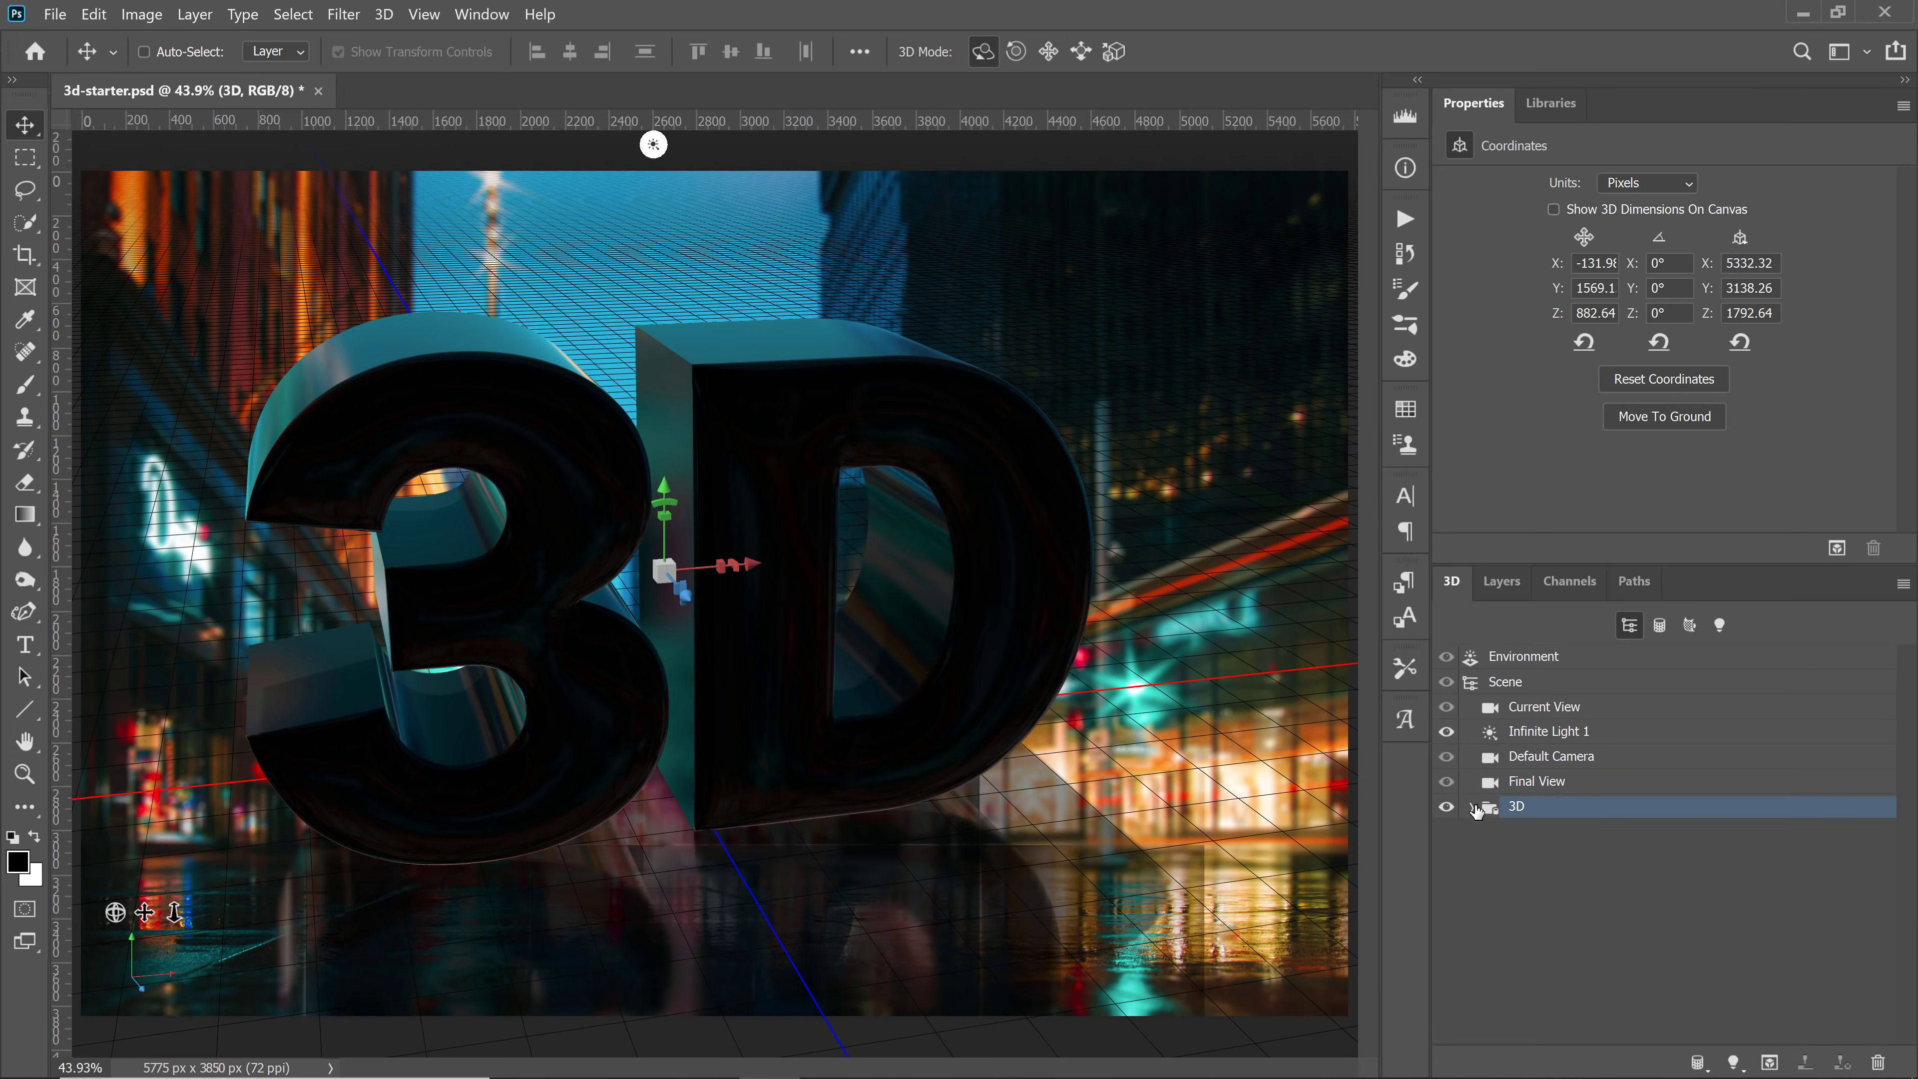
click(1533, 782)
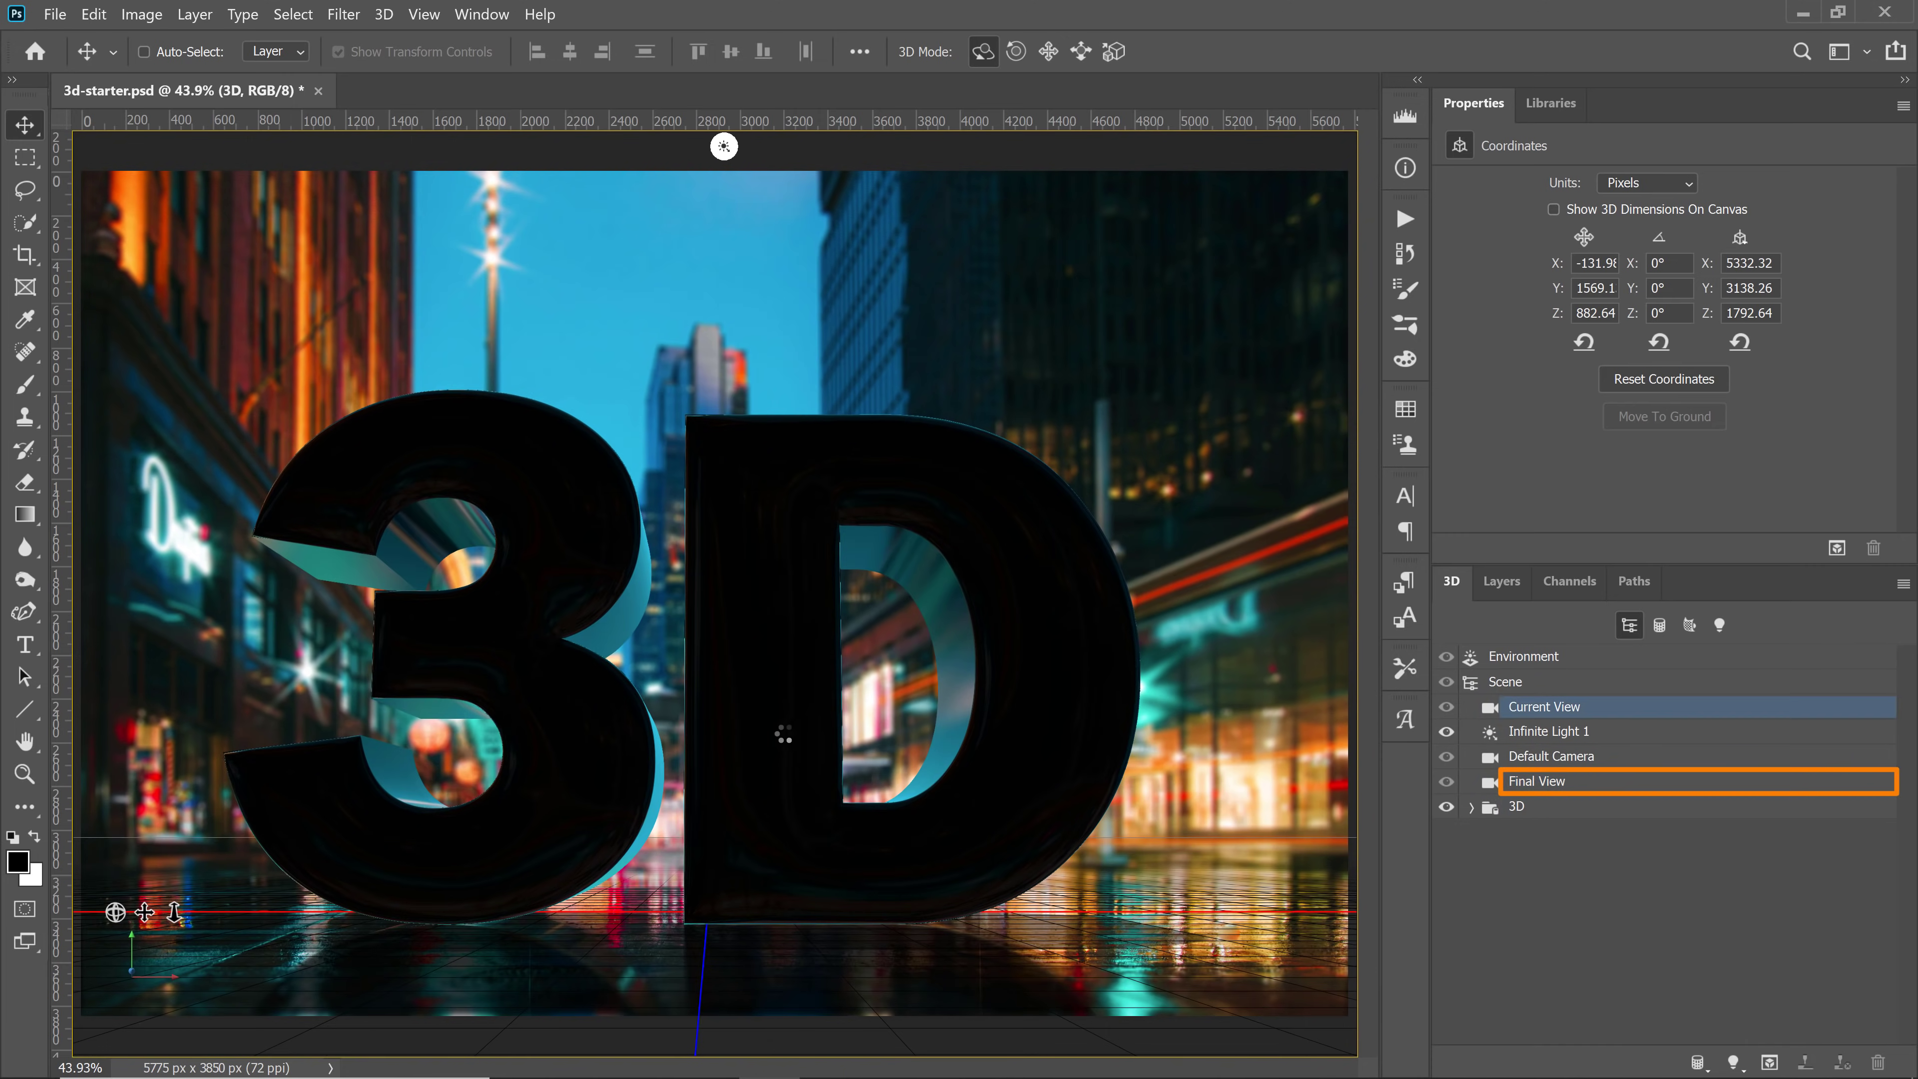
click(779, 689)
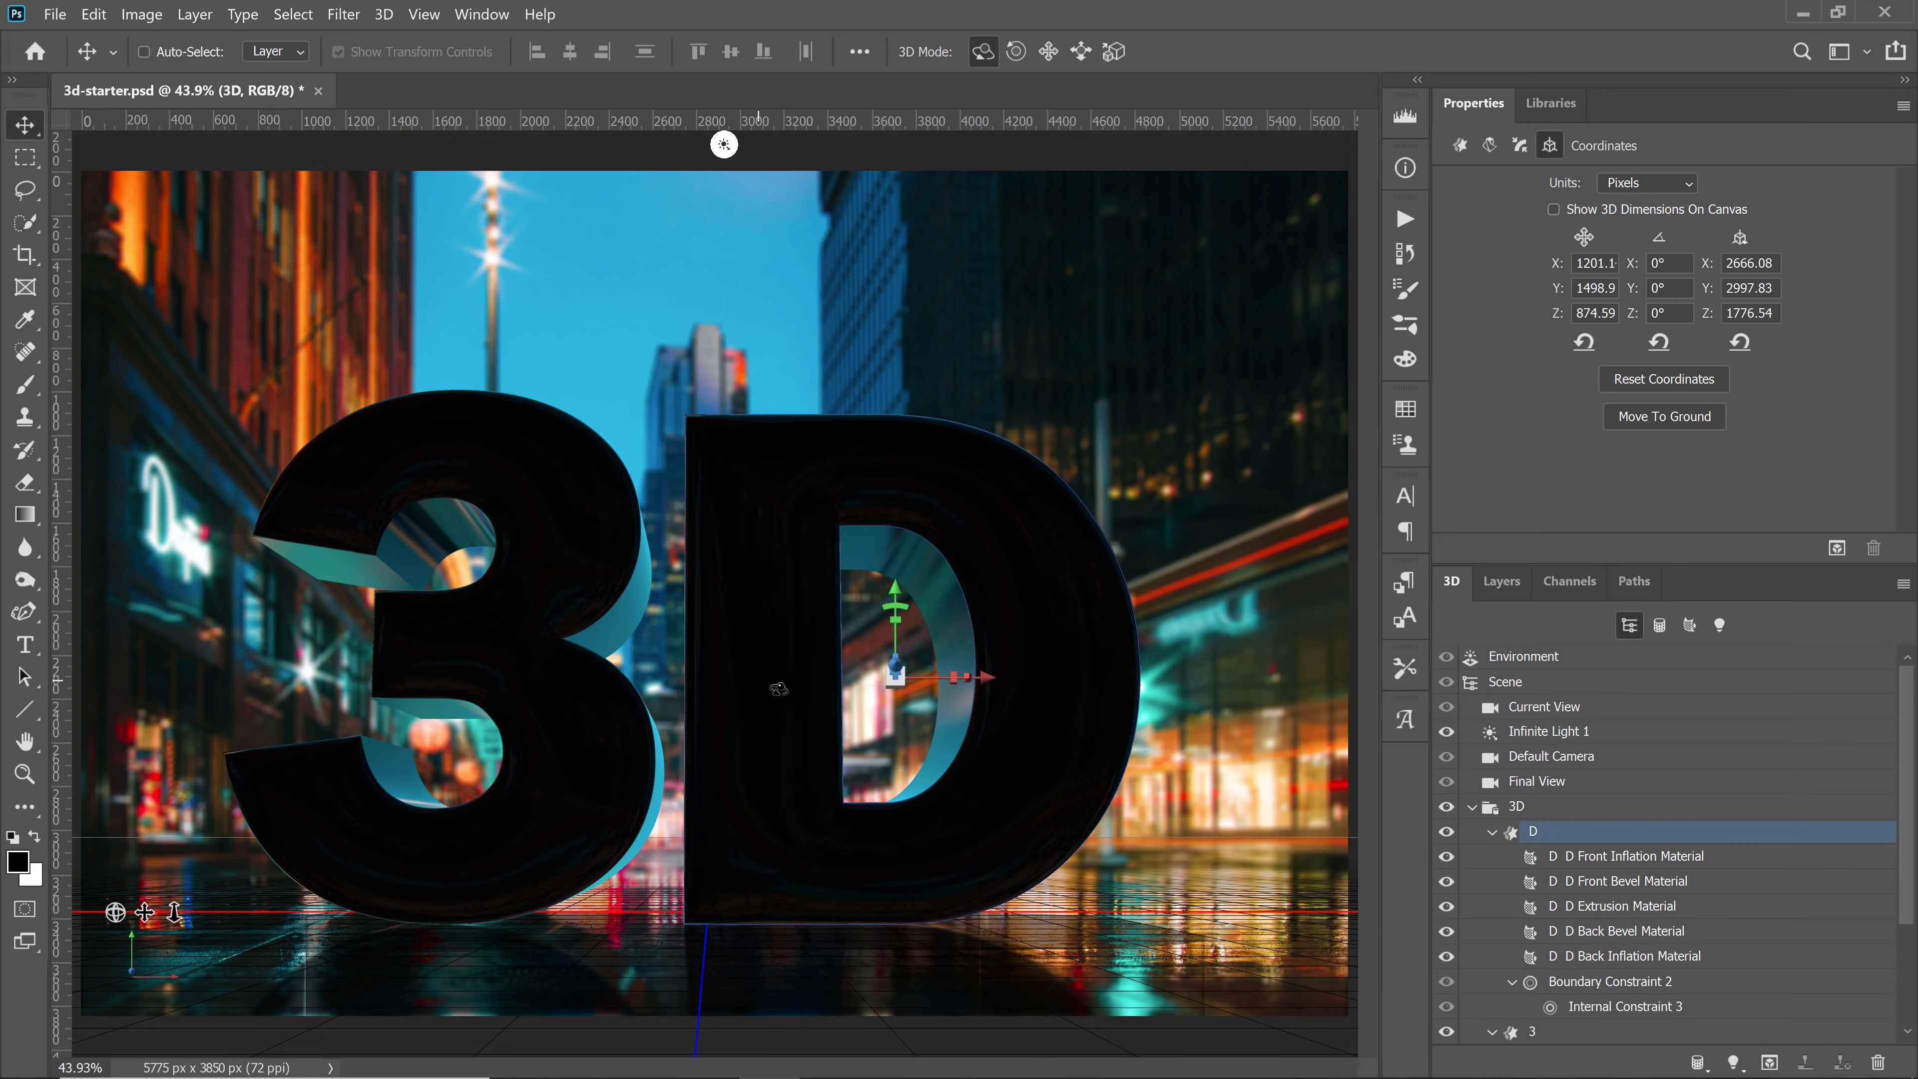
mouse_move(997, 680)
mouse_down()
mouse_move(1051, 678)
mouse_move(969, 688)
mouse_up()
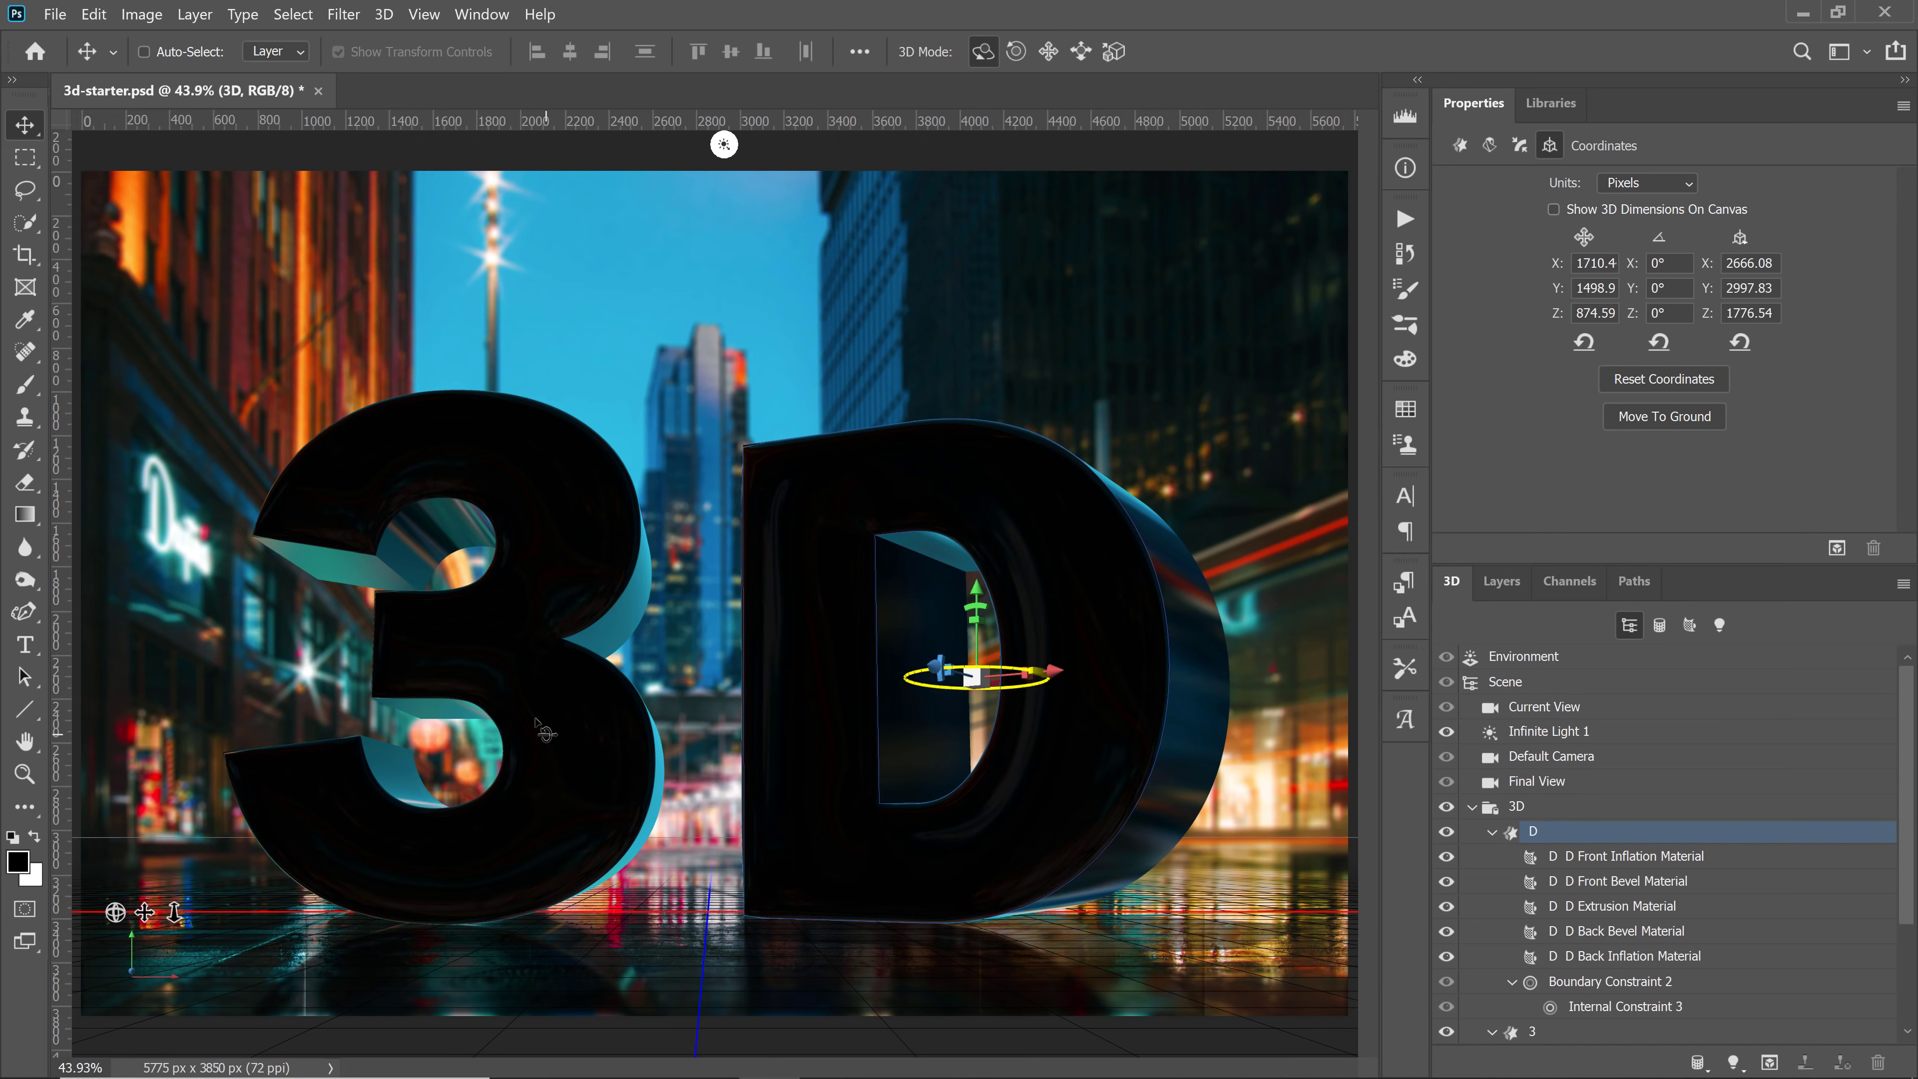
Rotate the 3 by 24.8° around its Y axis at Z about 1175 px, and move both letters to the ground
click(556, 714)
mouse_move(533, 666)
mouse_down()
mouse_move(484, 671)
mouse_move(567, 672)
mouse_move(457, 667)
mouse_move(509, 650)
mouse_move(494, 675)
mouse_move(555, 667)
mouse_move(519, 665)
mouse_up()
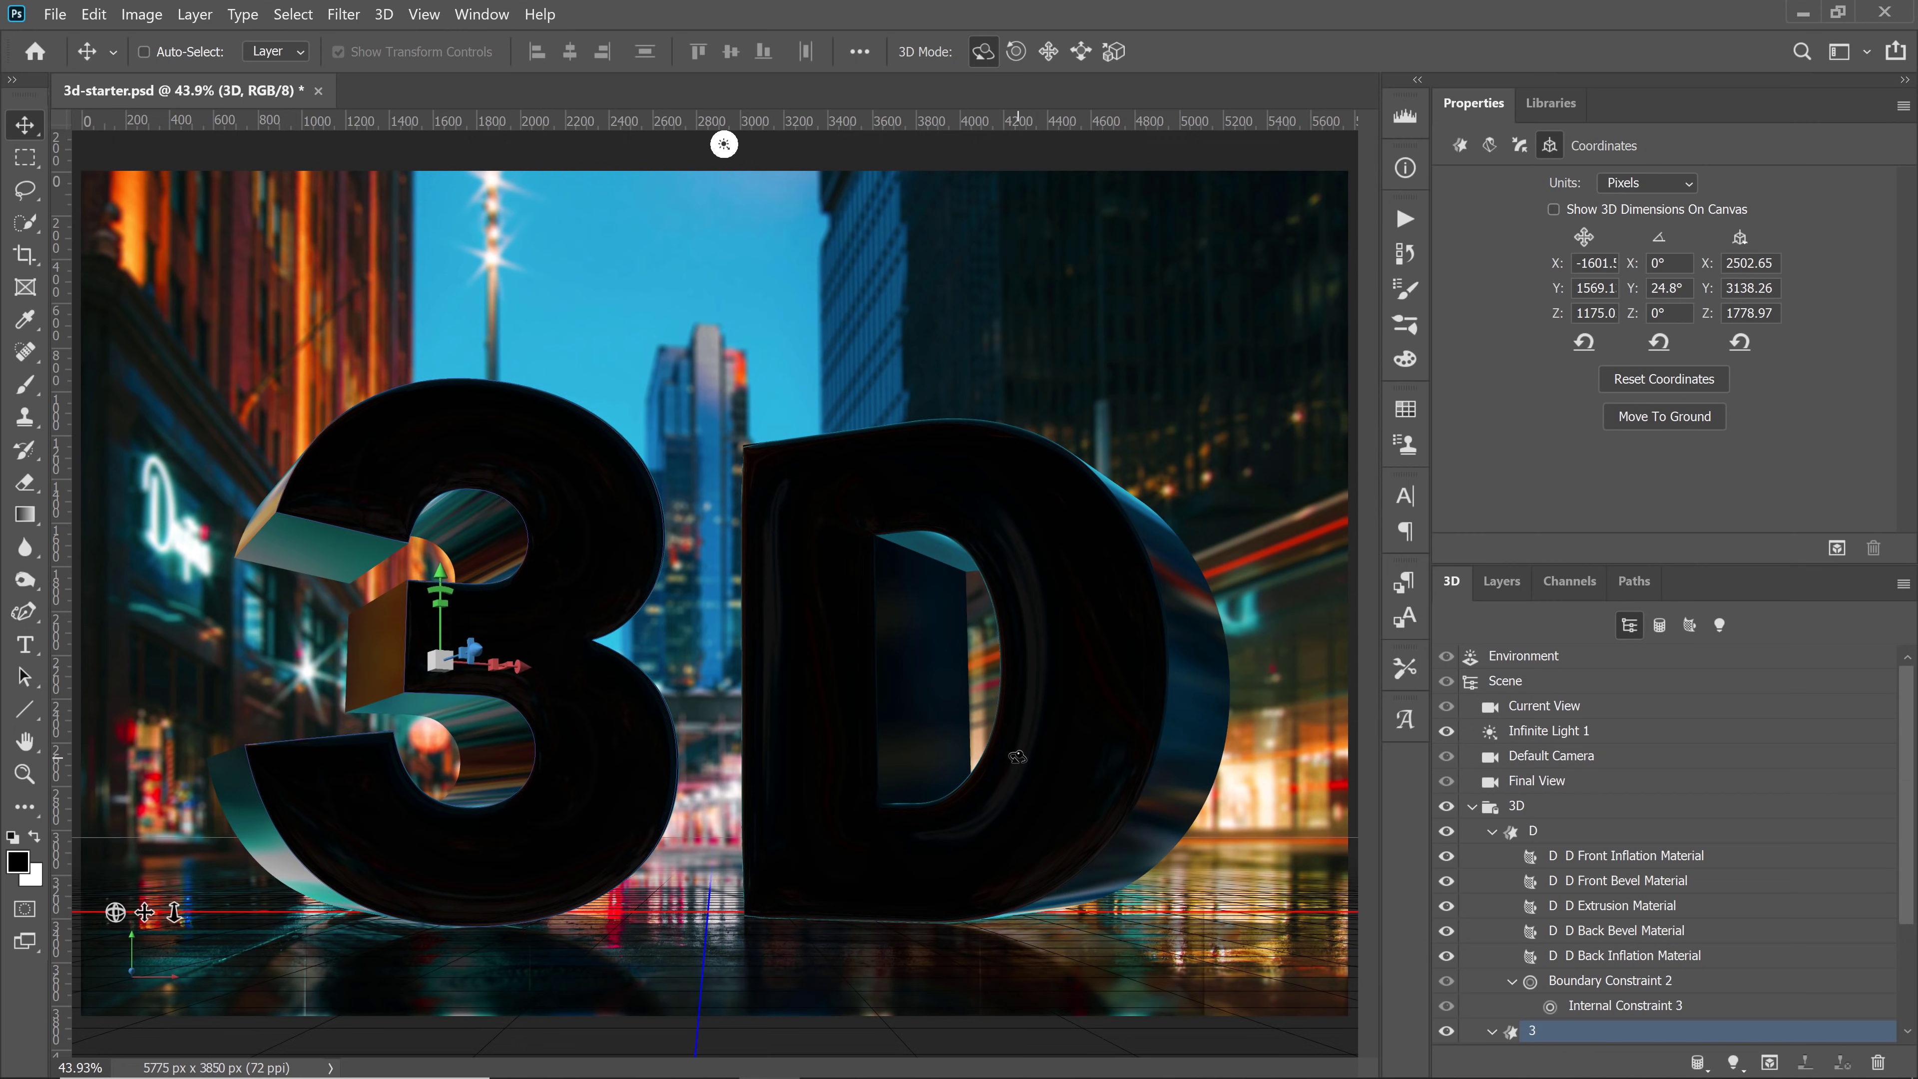
click(1099, 749)
click(1687, 417)
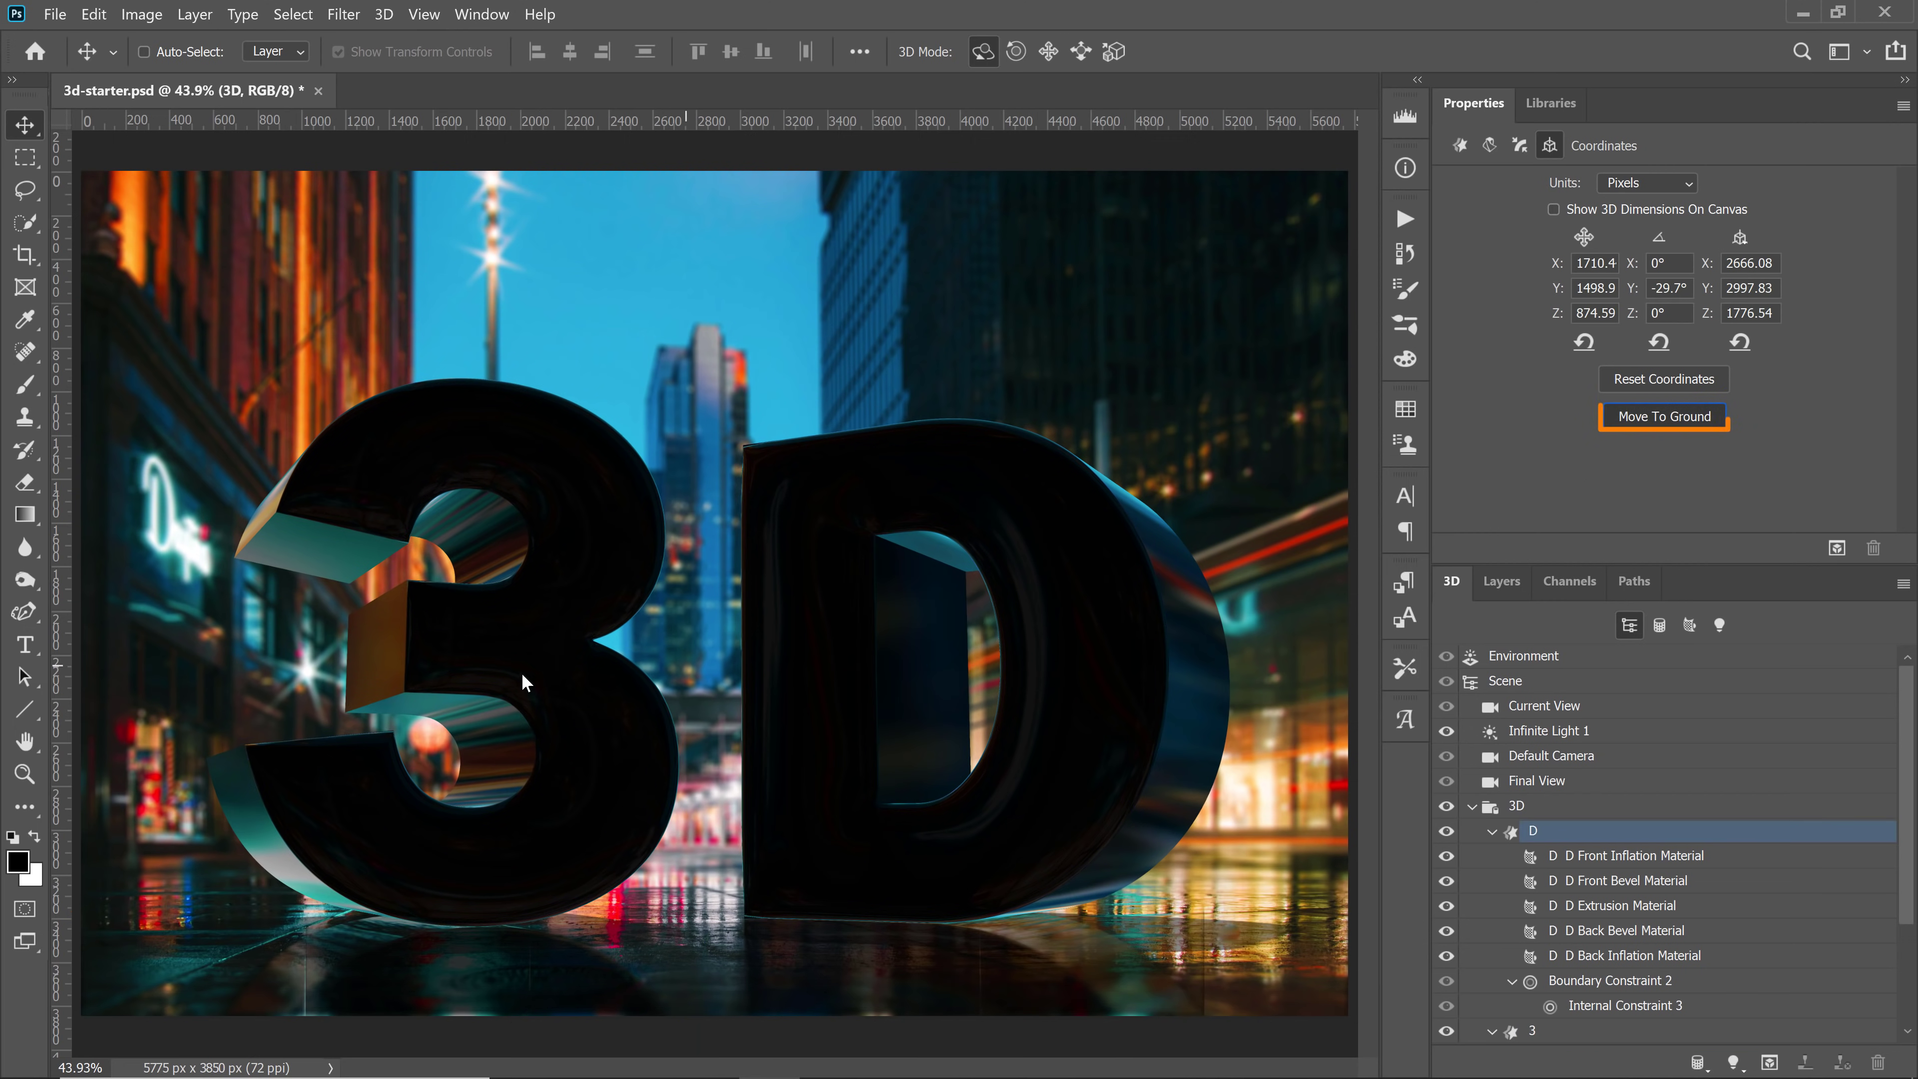
click(523, 672)
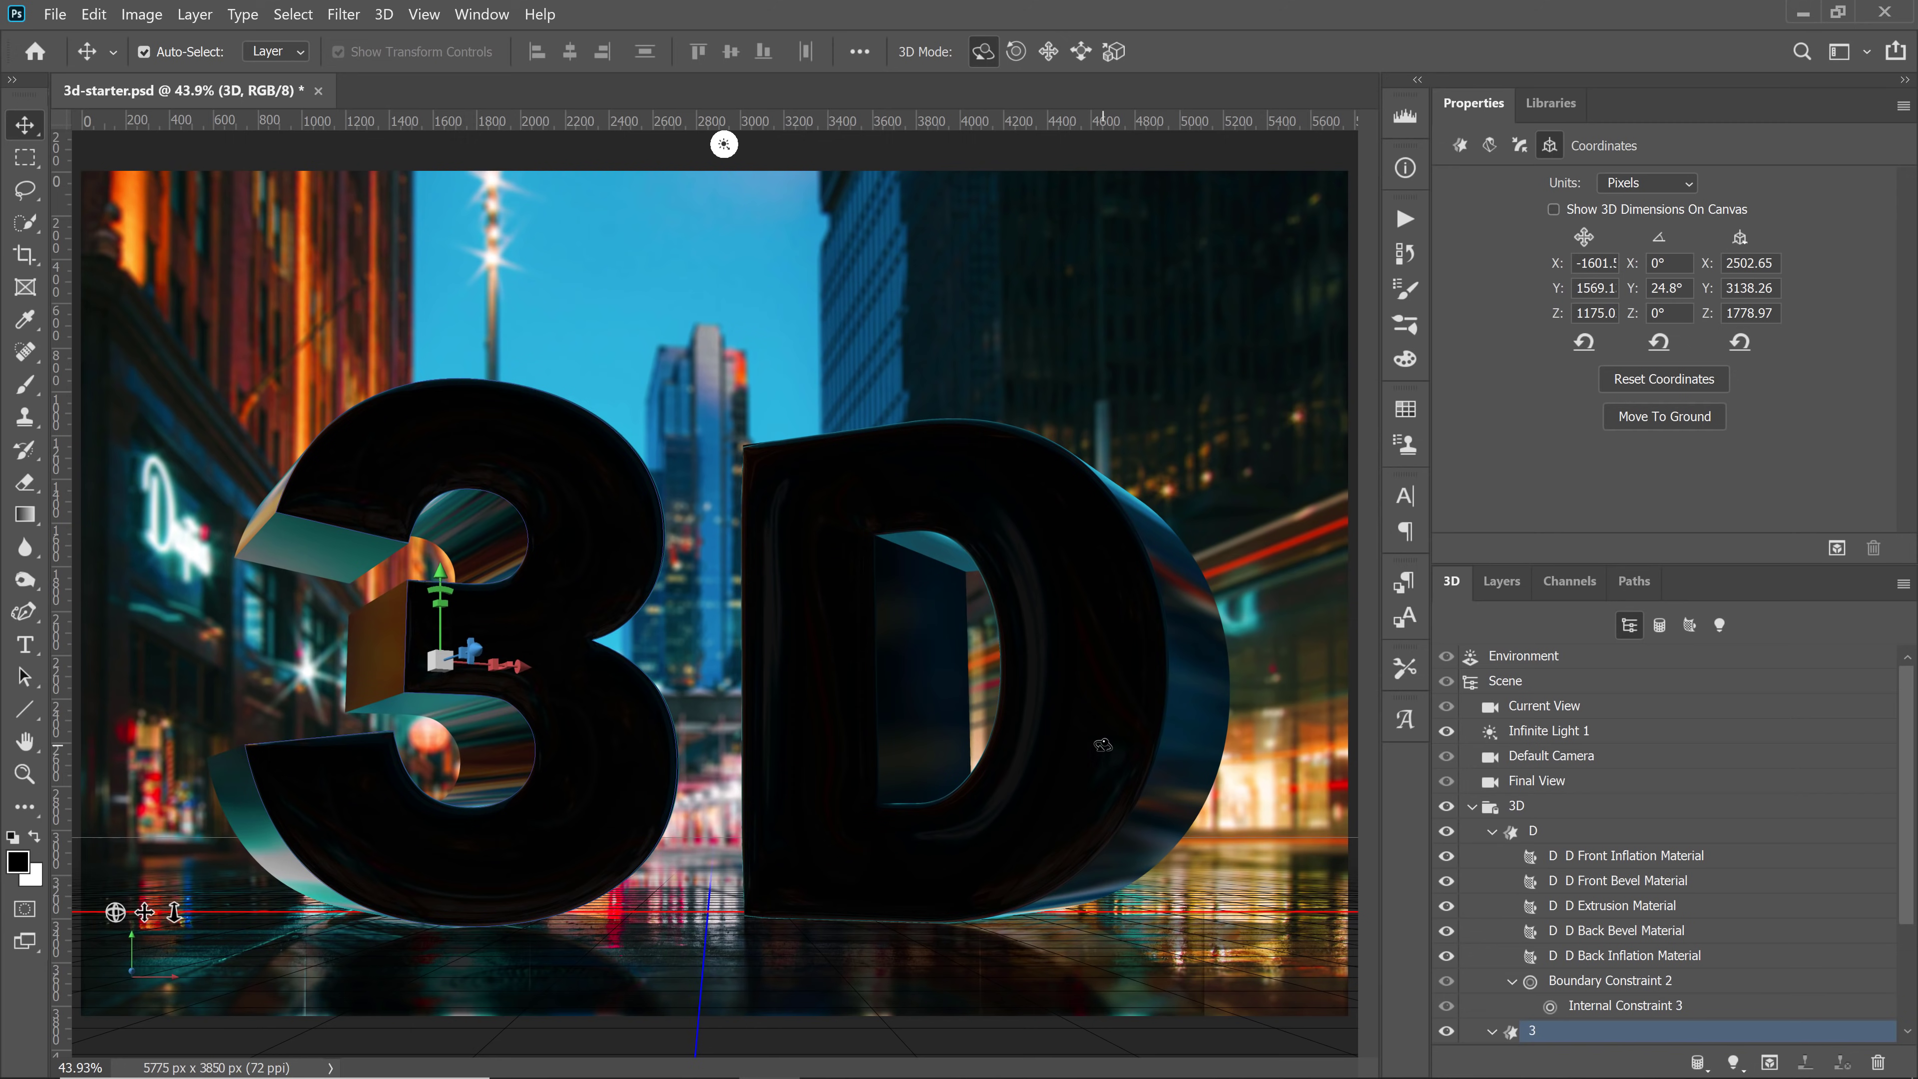
Clear any active selection and render the complete 3D scene
key(ctrl+d)
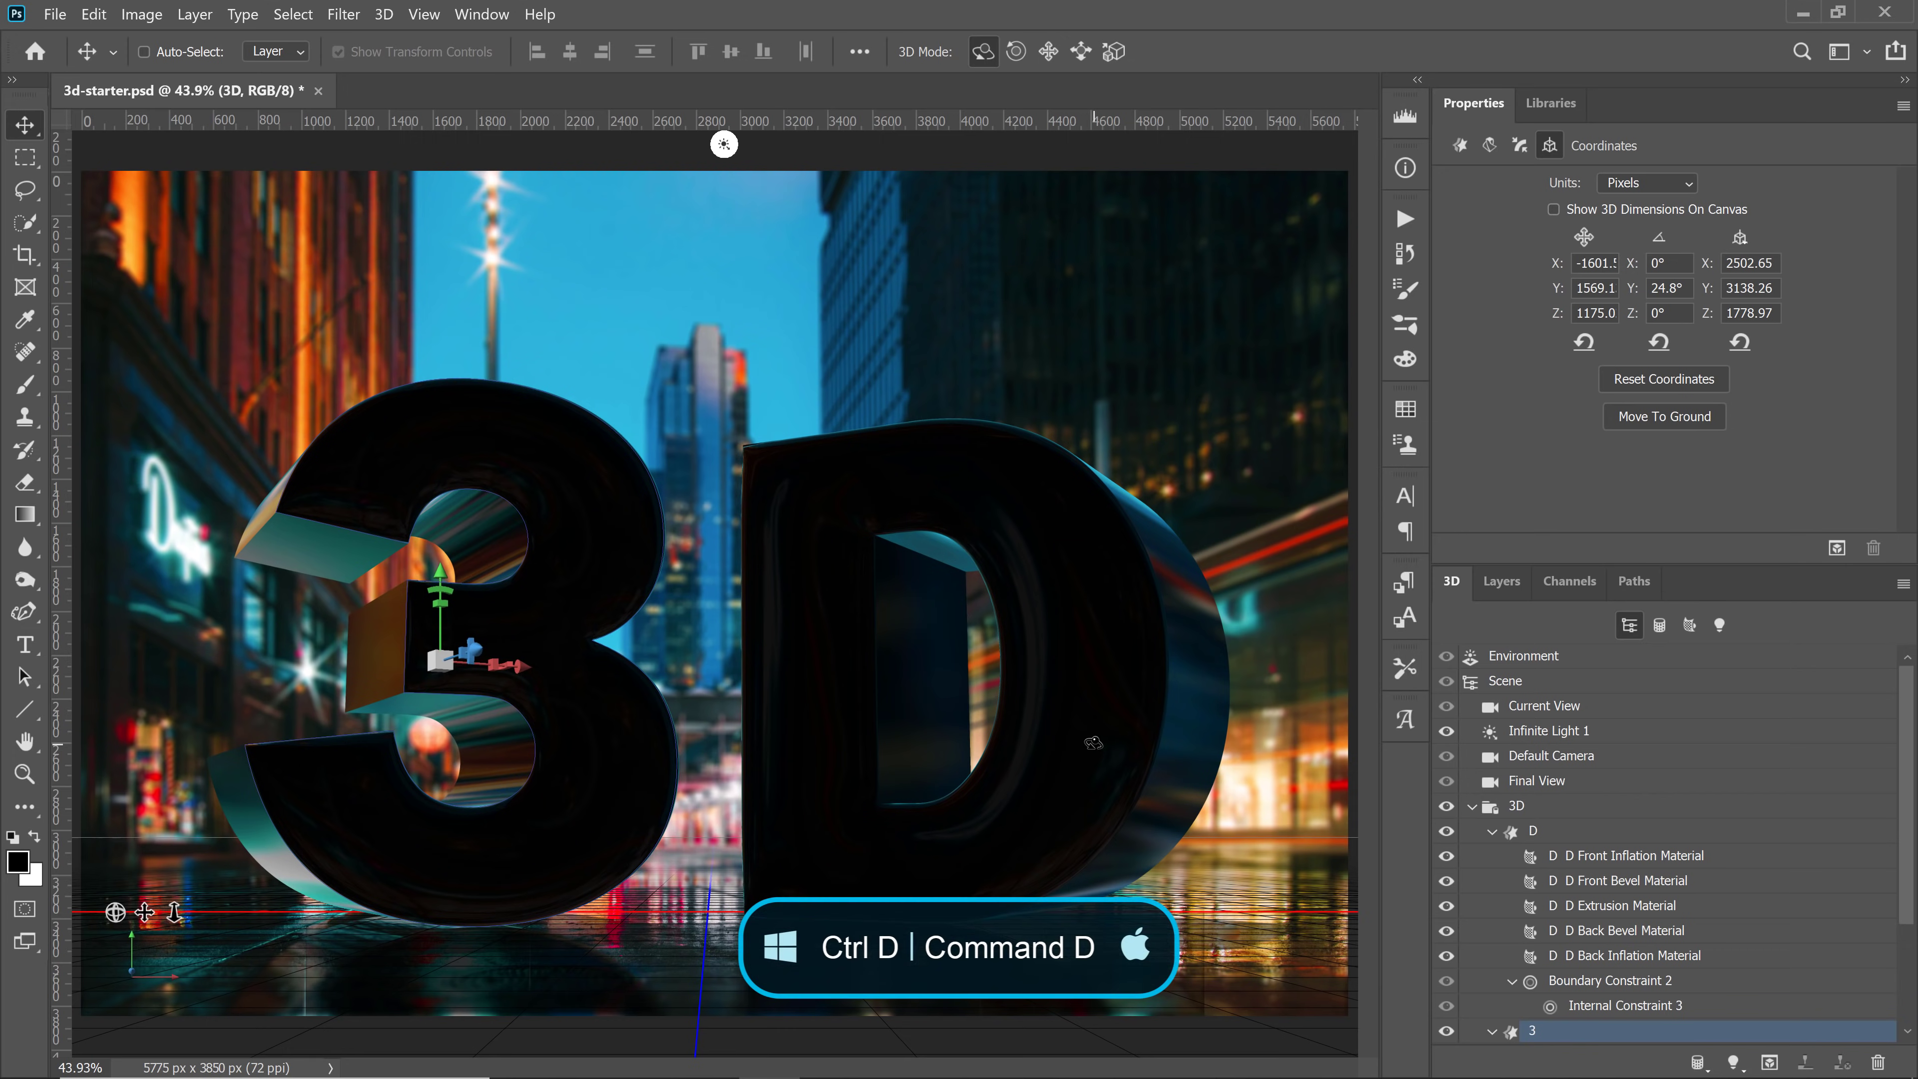
click(1837, 547)
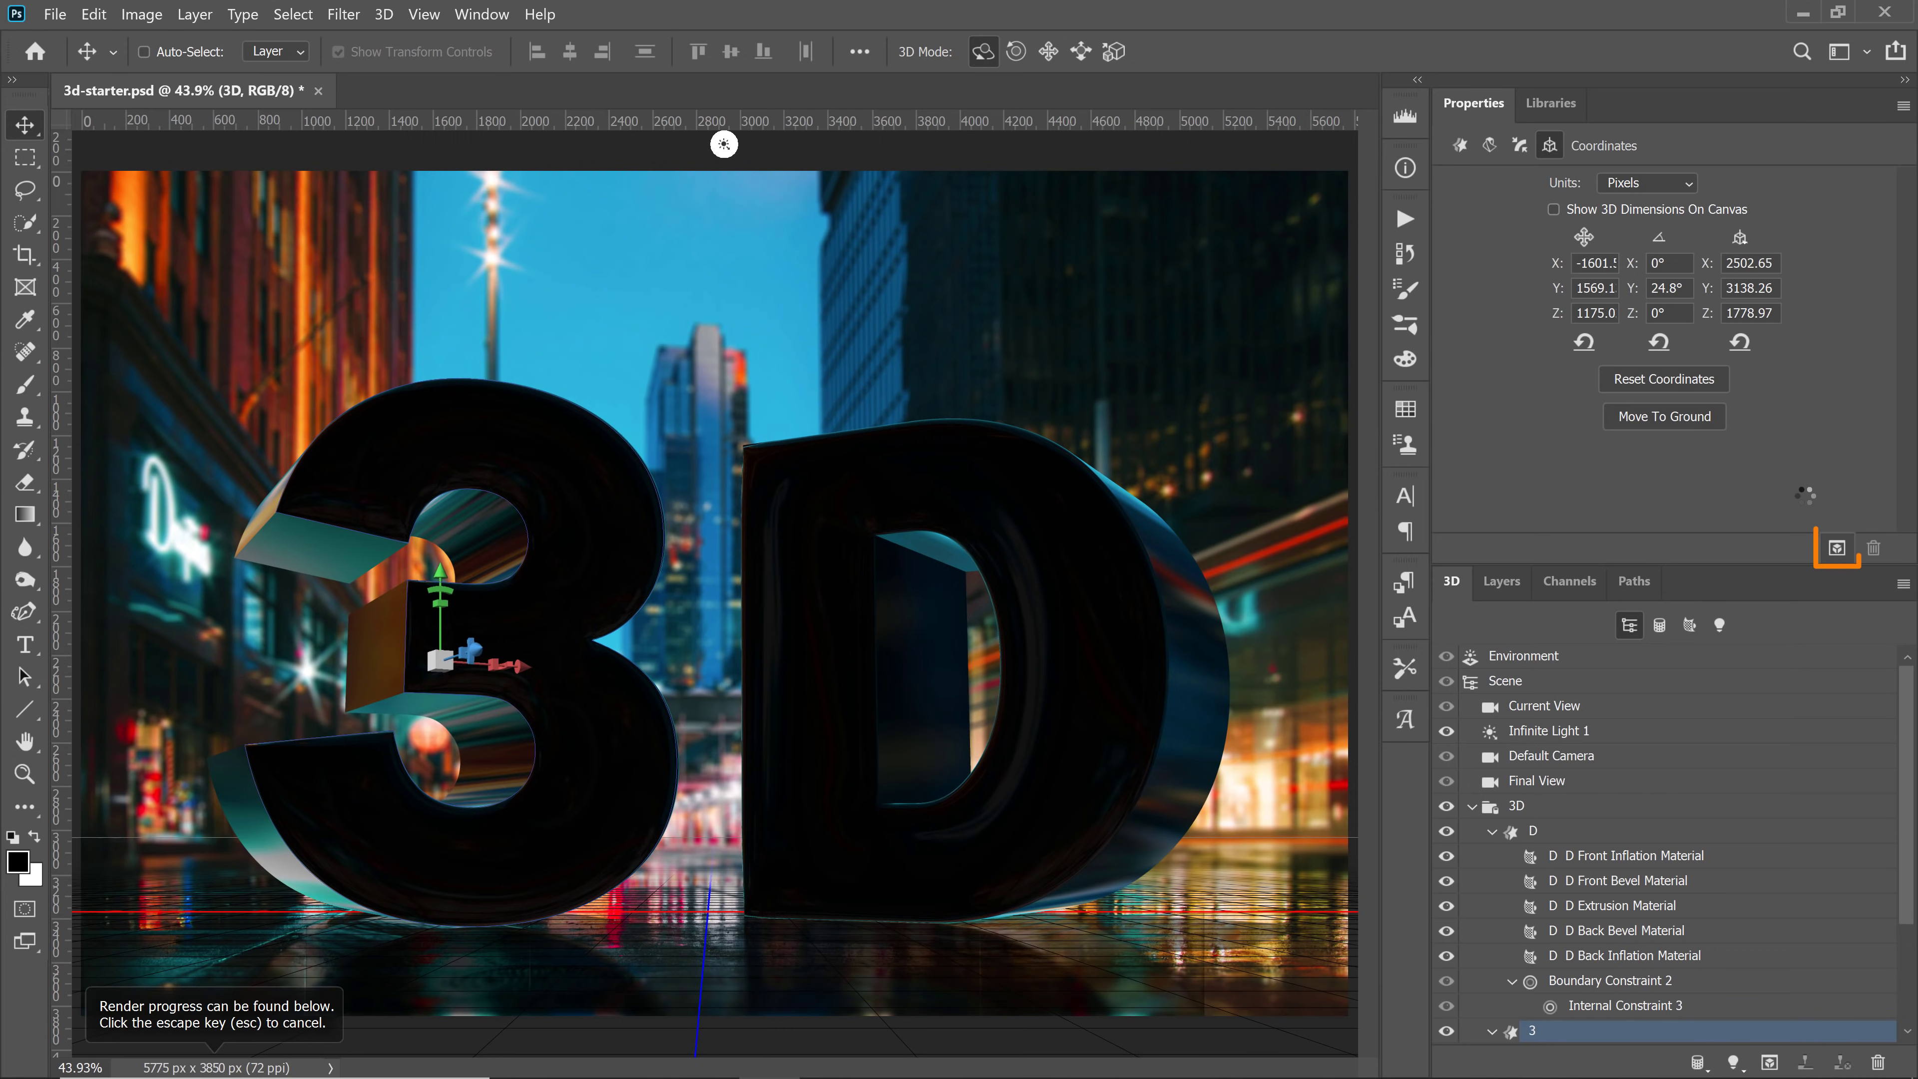
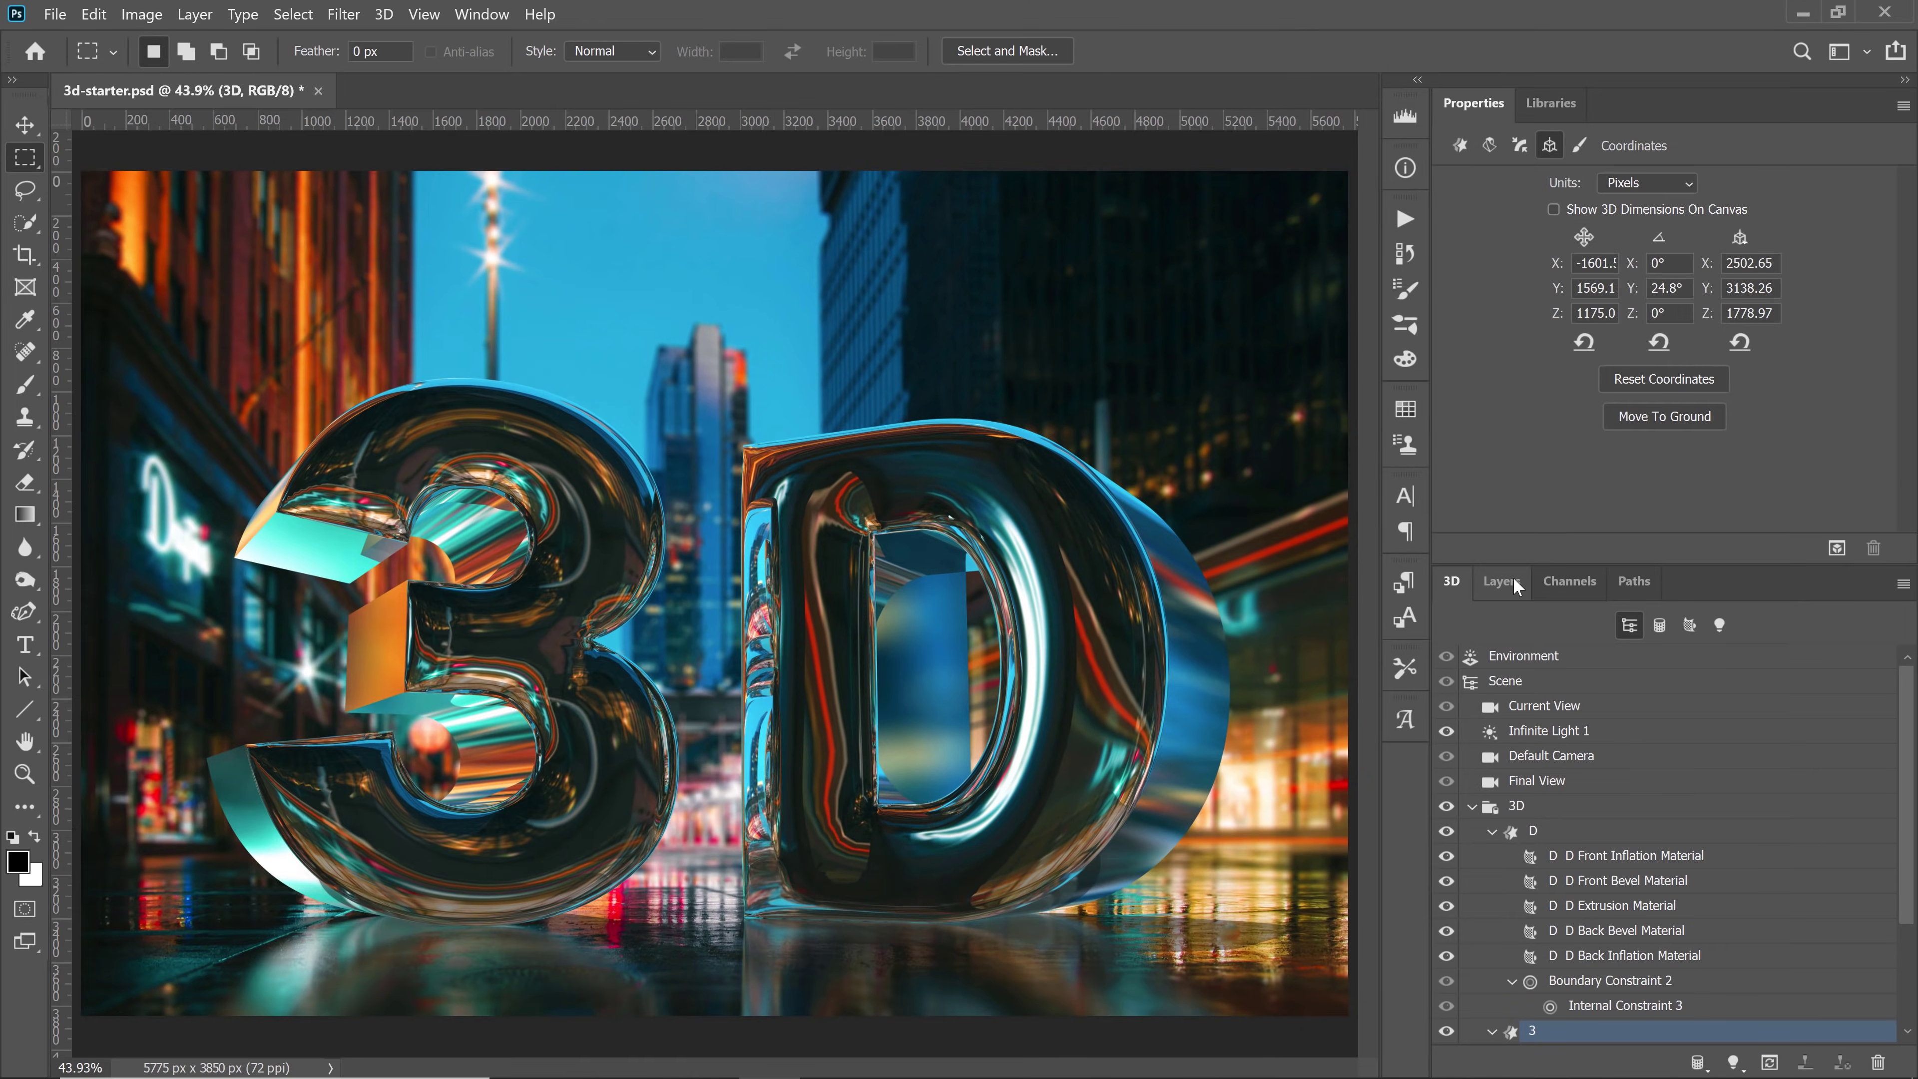
Hide the street photo on Layer 0, copy the whole canvas merged, and paste the rendered text in place as a new layer
click(1504, 582)
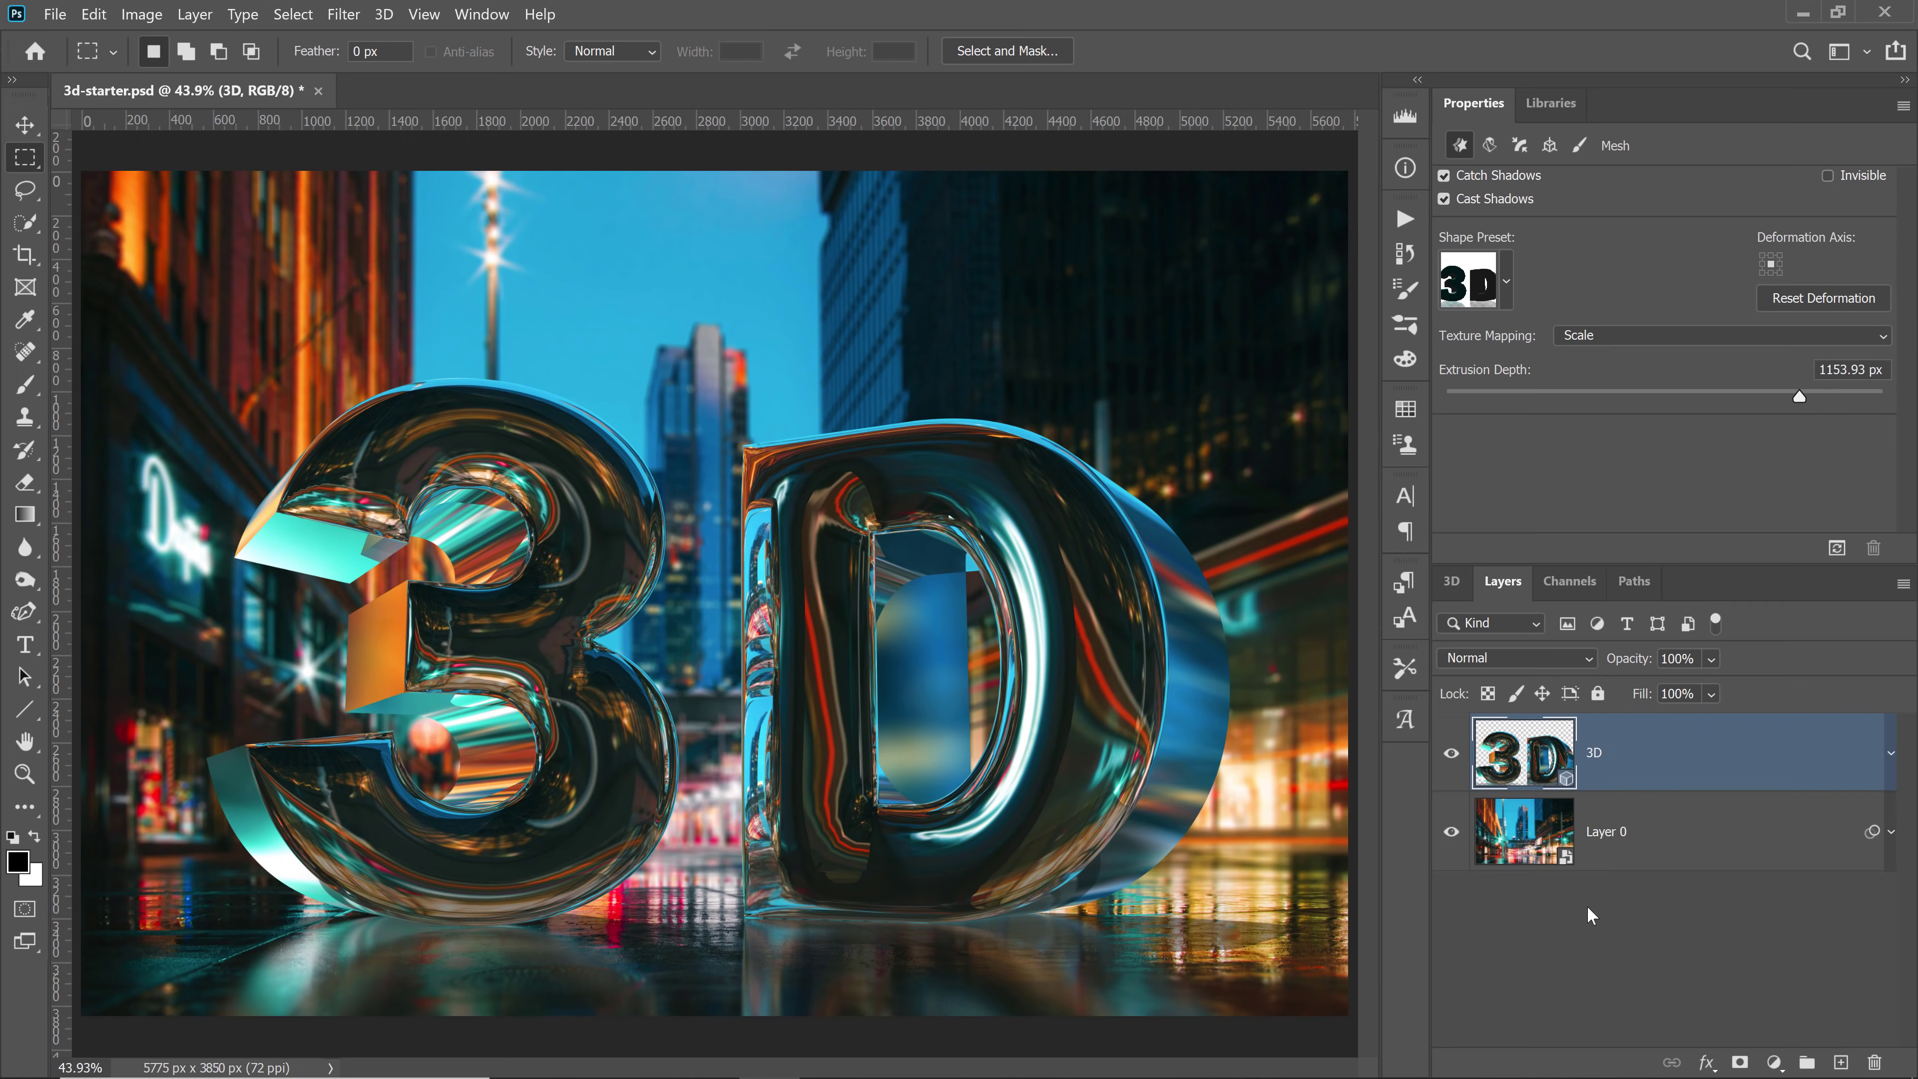
click(1452, 831)
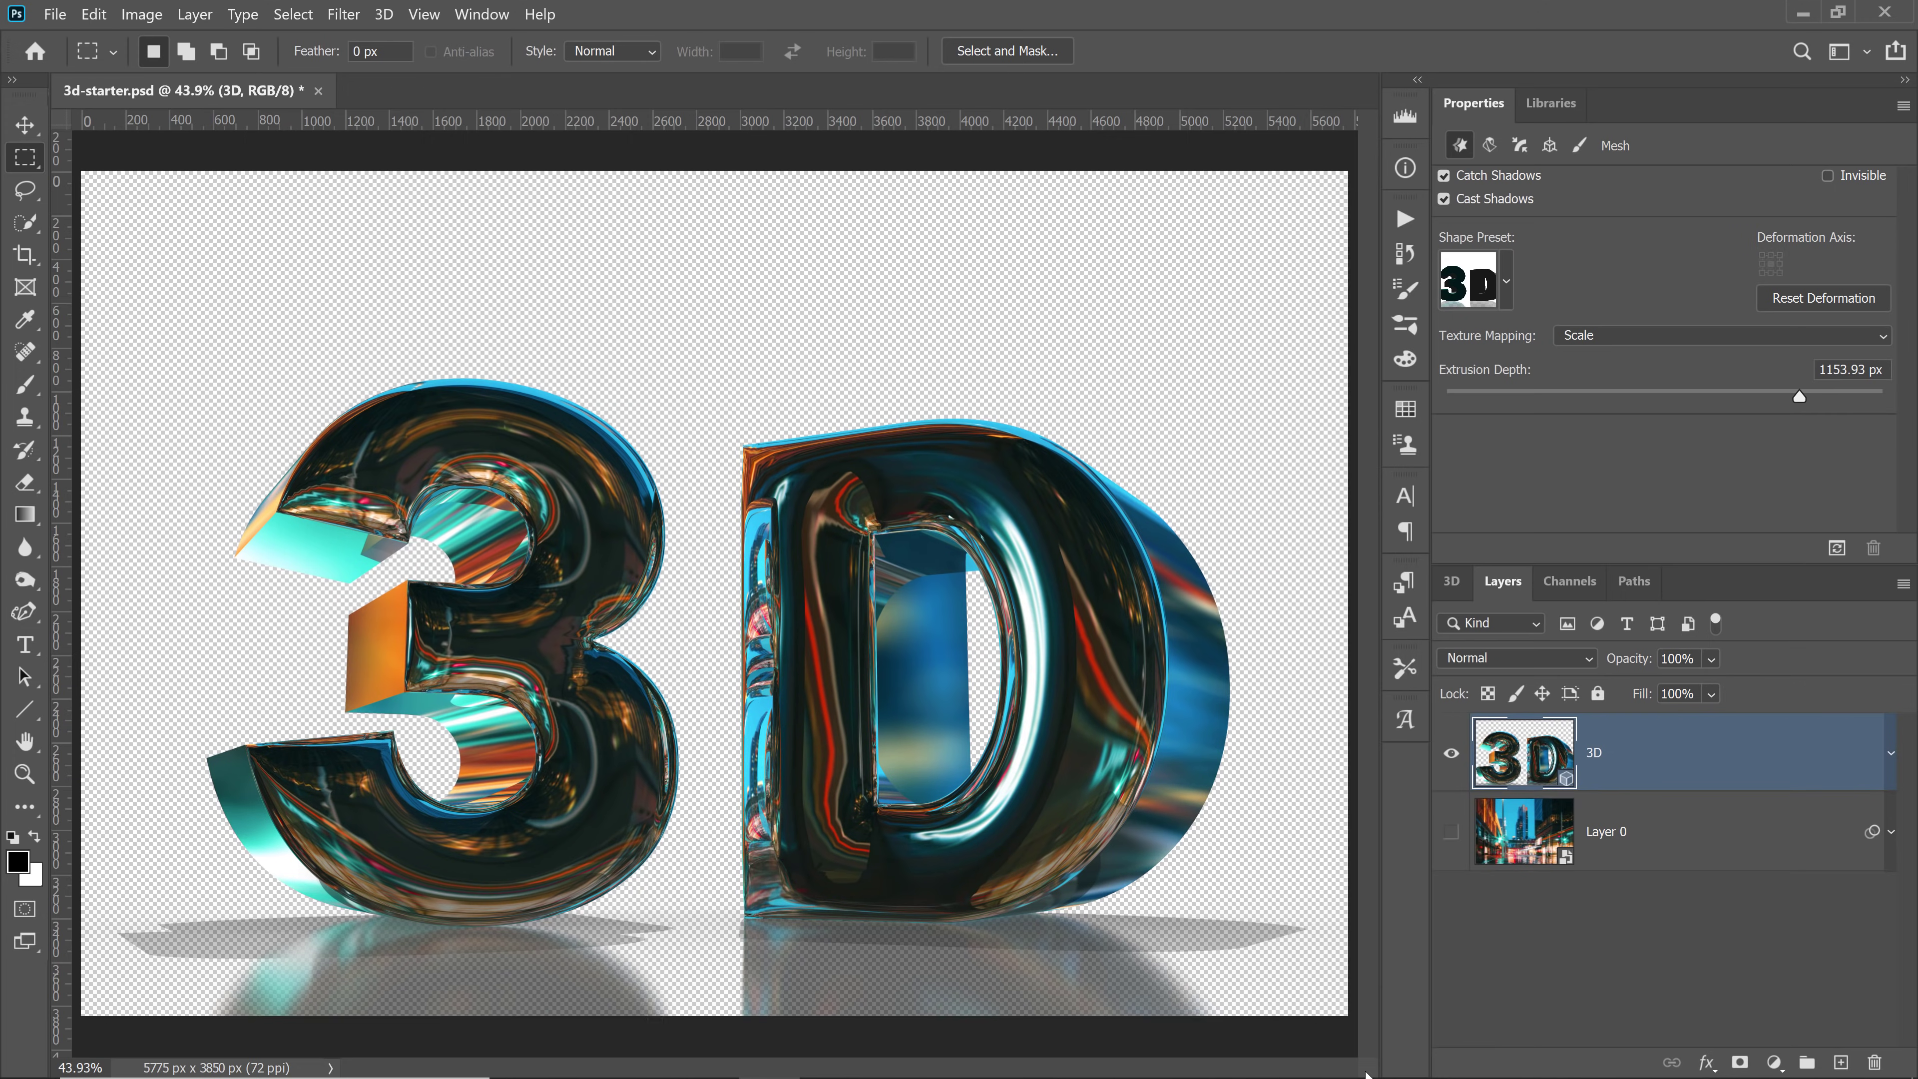
click(93, 14)
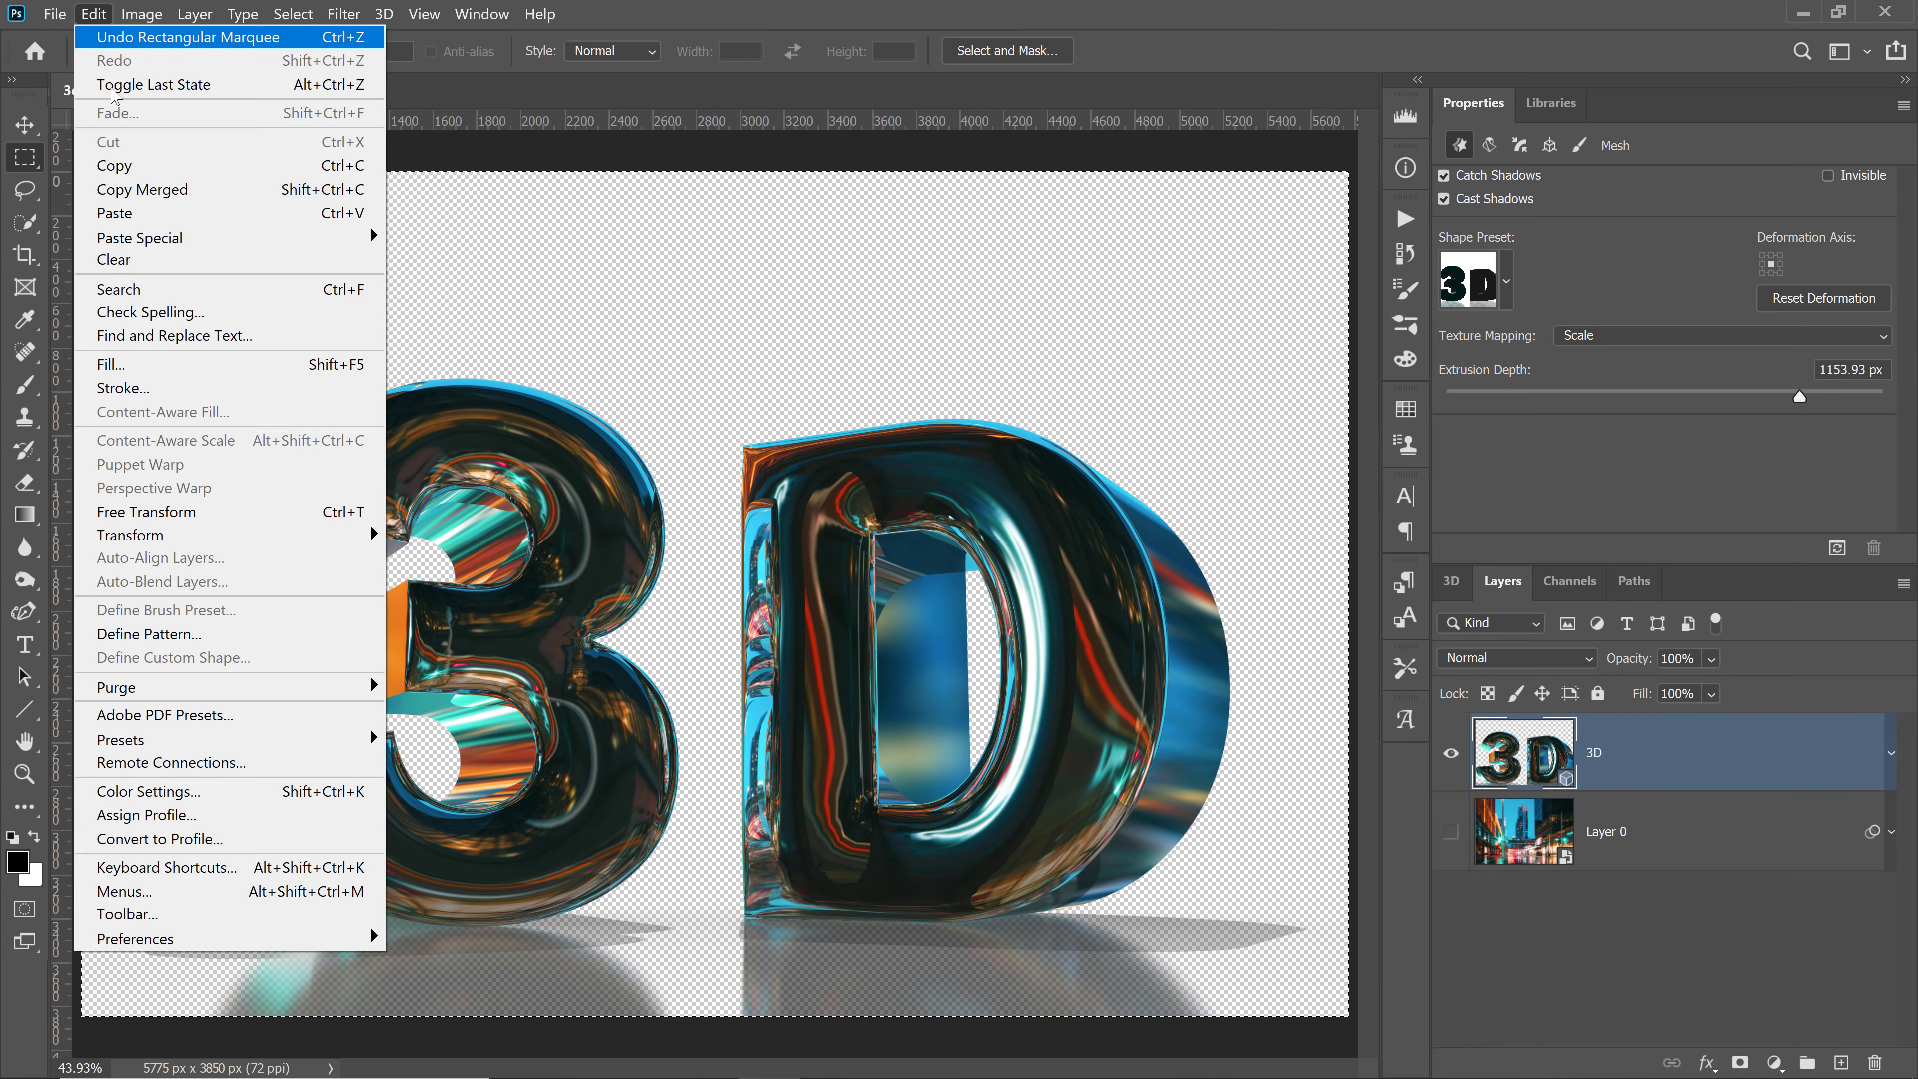
click(147, 190)
click(94, 14)
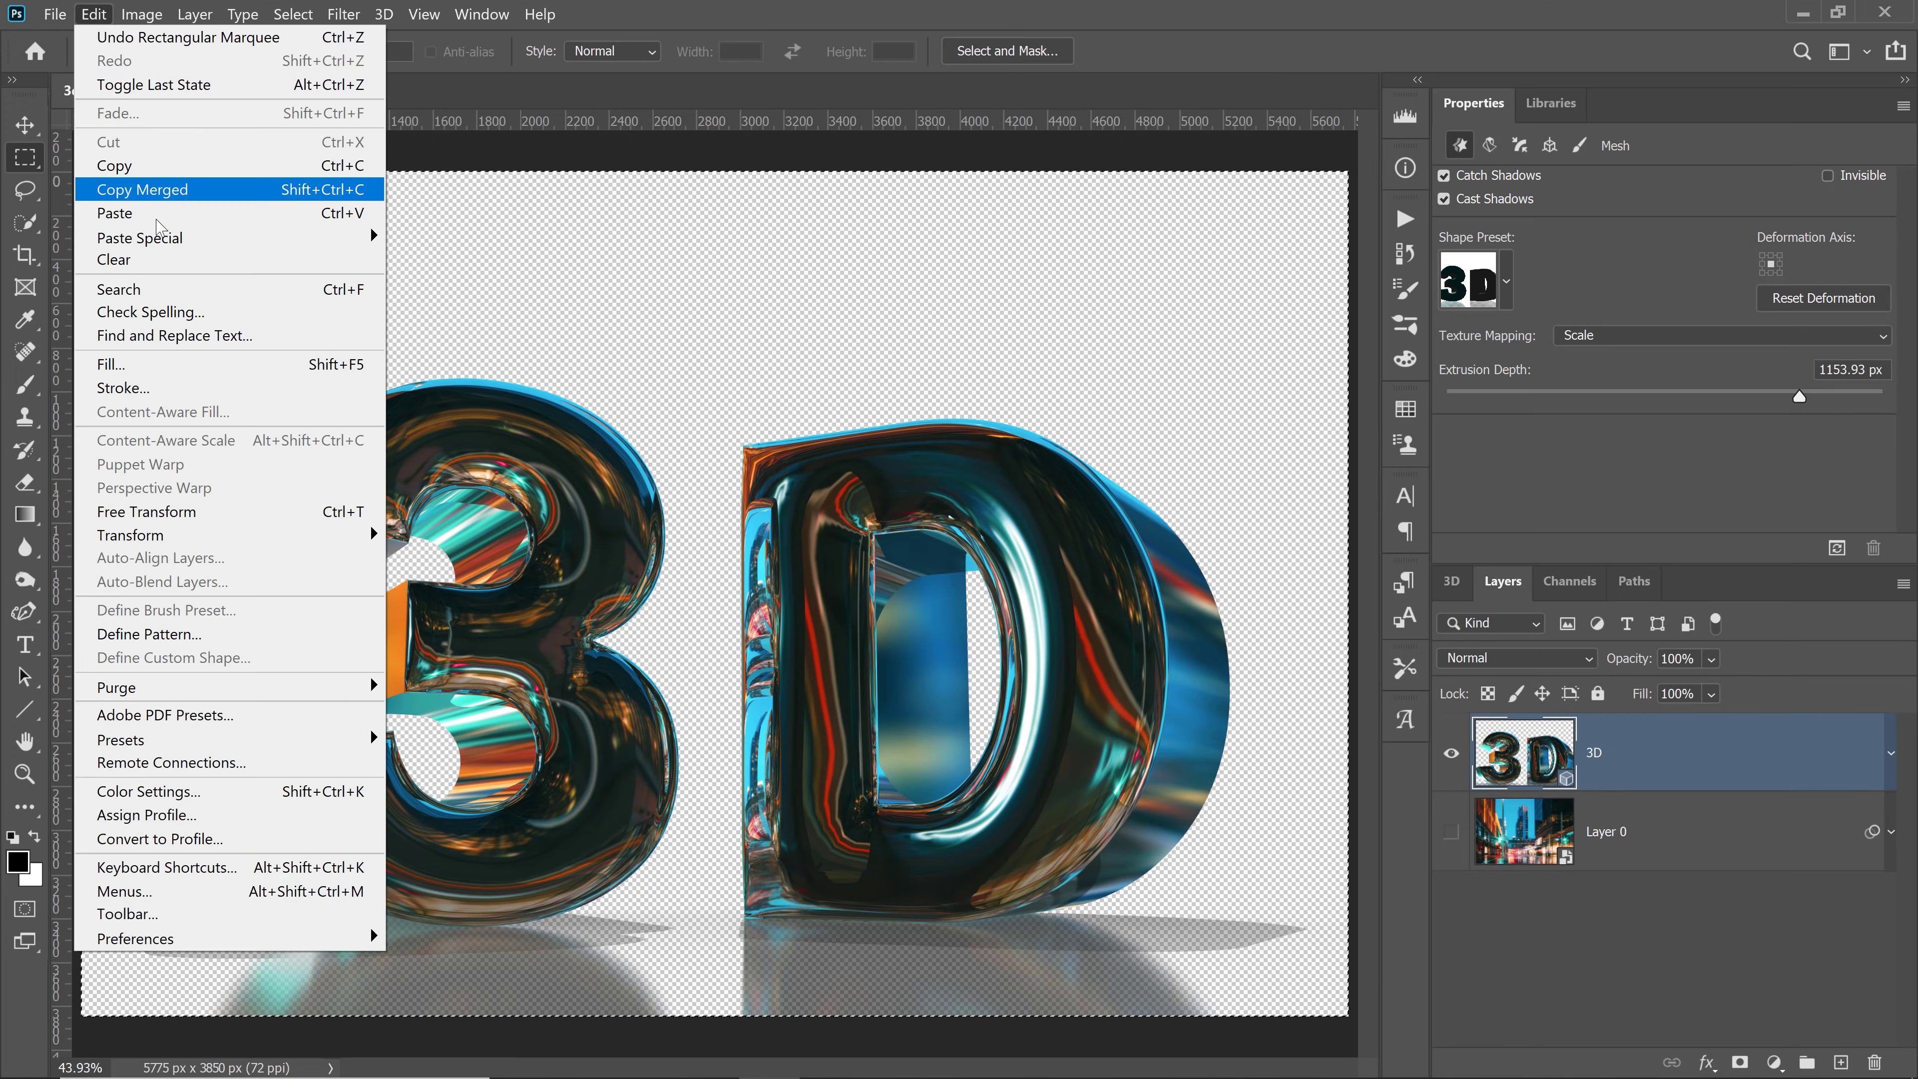
mouse_move(165, 244)
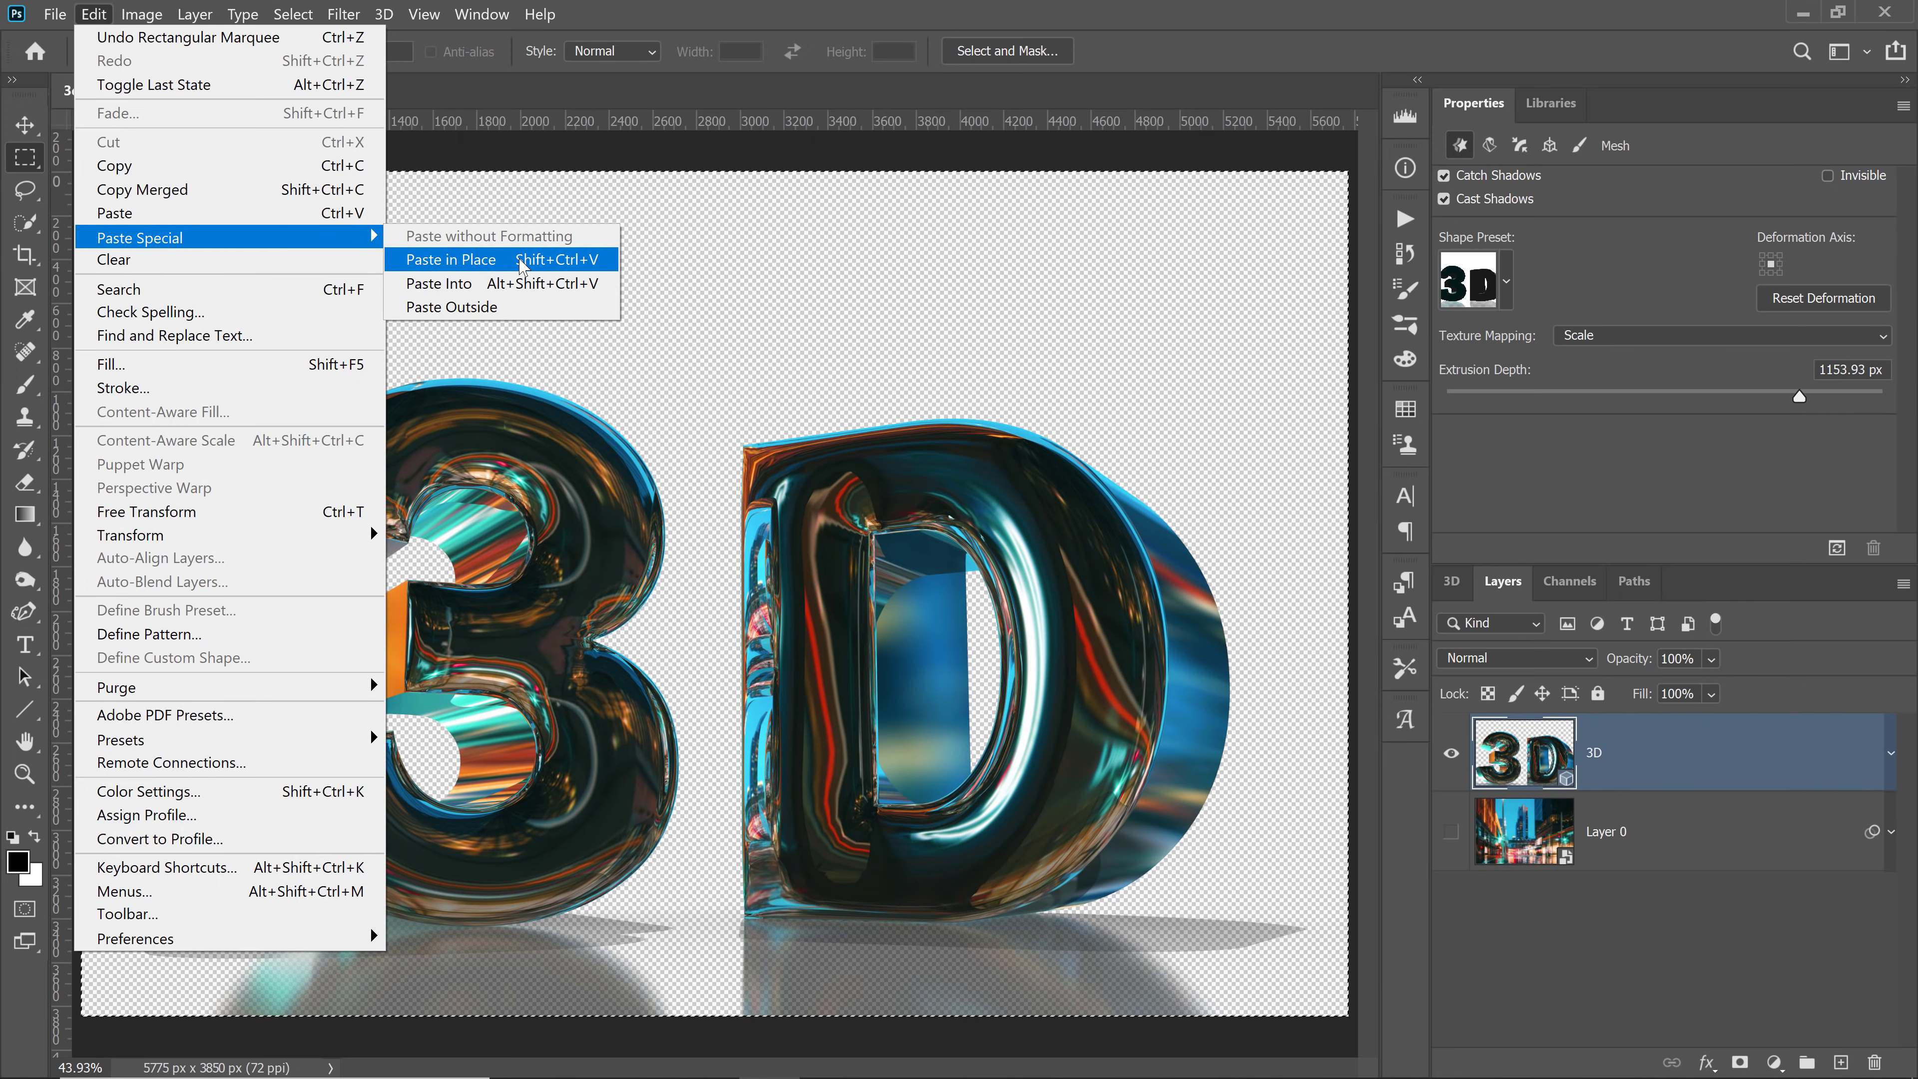
click(538, 261)
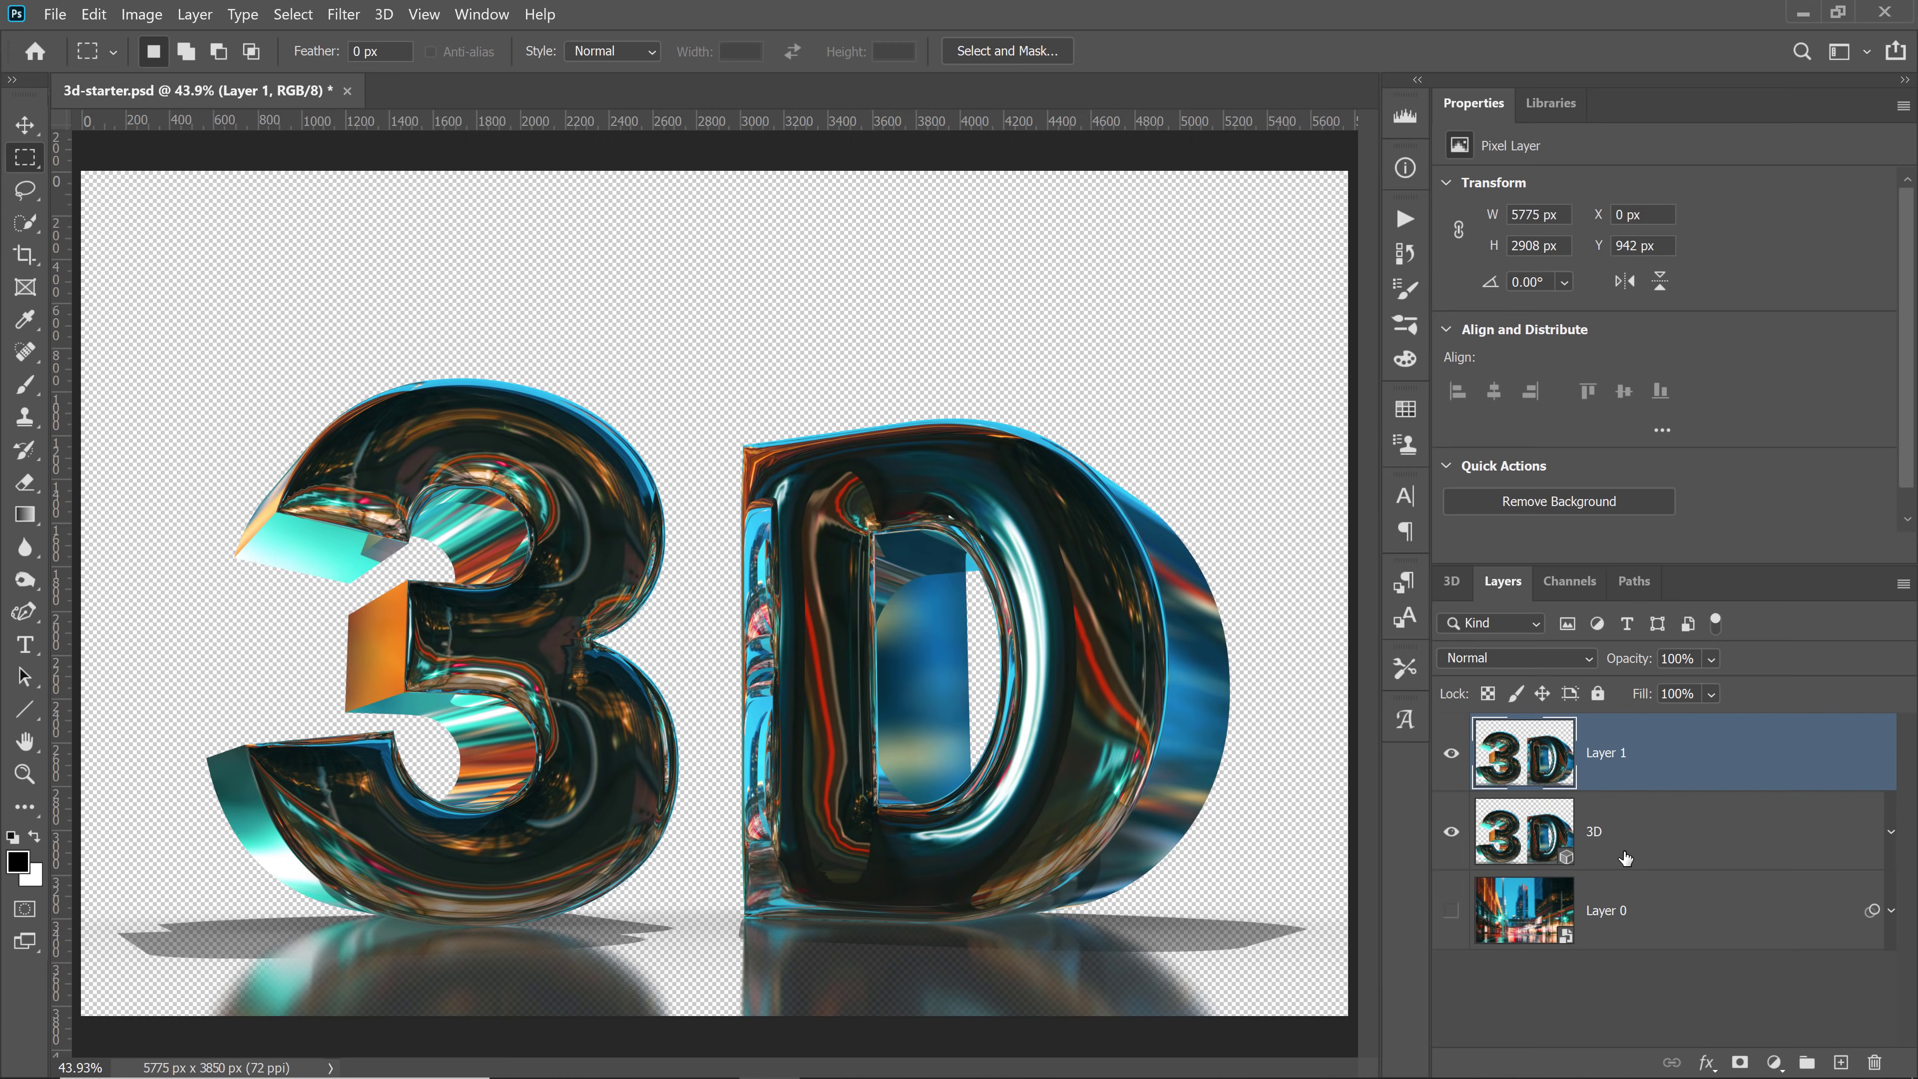
Hide the original 3D layer and show the pasted render on Layer 1 together with the street photo on Layer 0
click(1451, 831)
click(1451, 752)
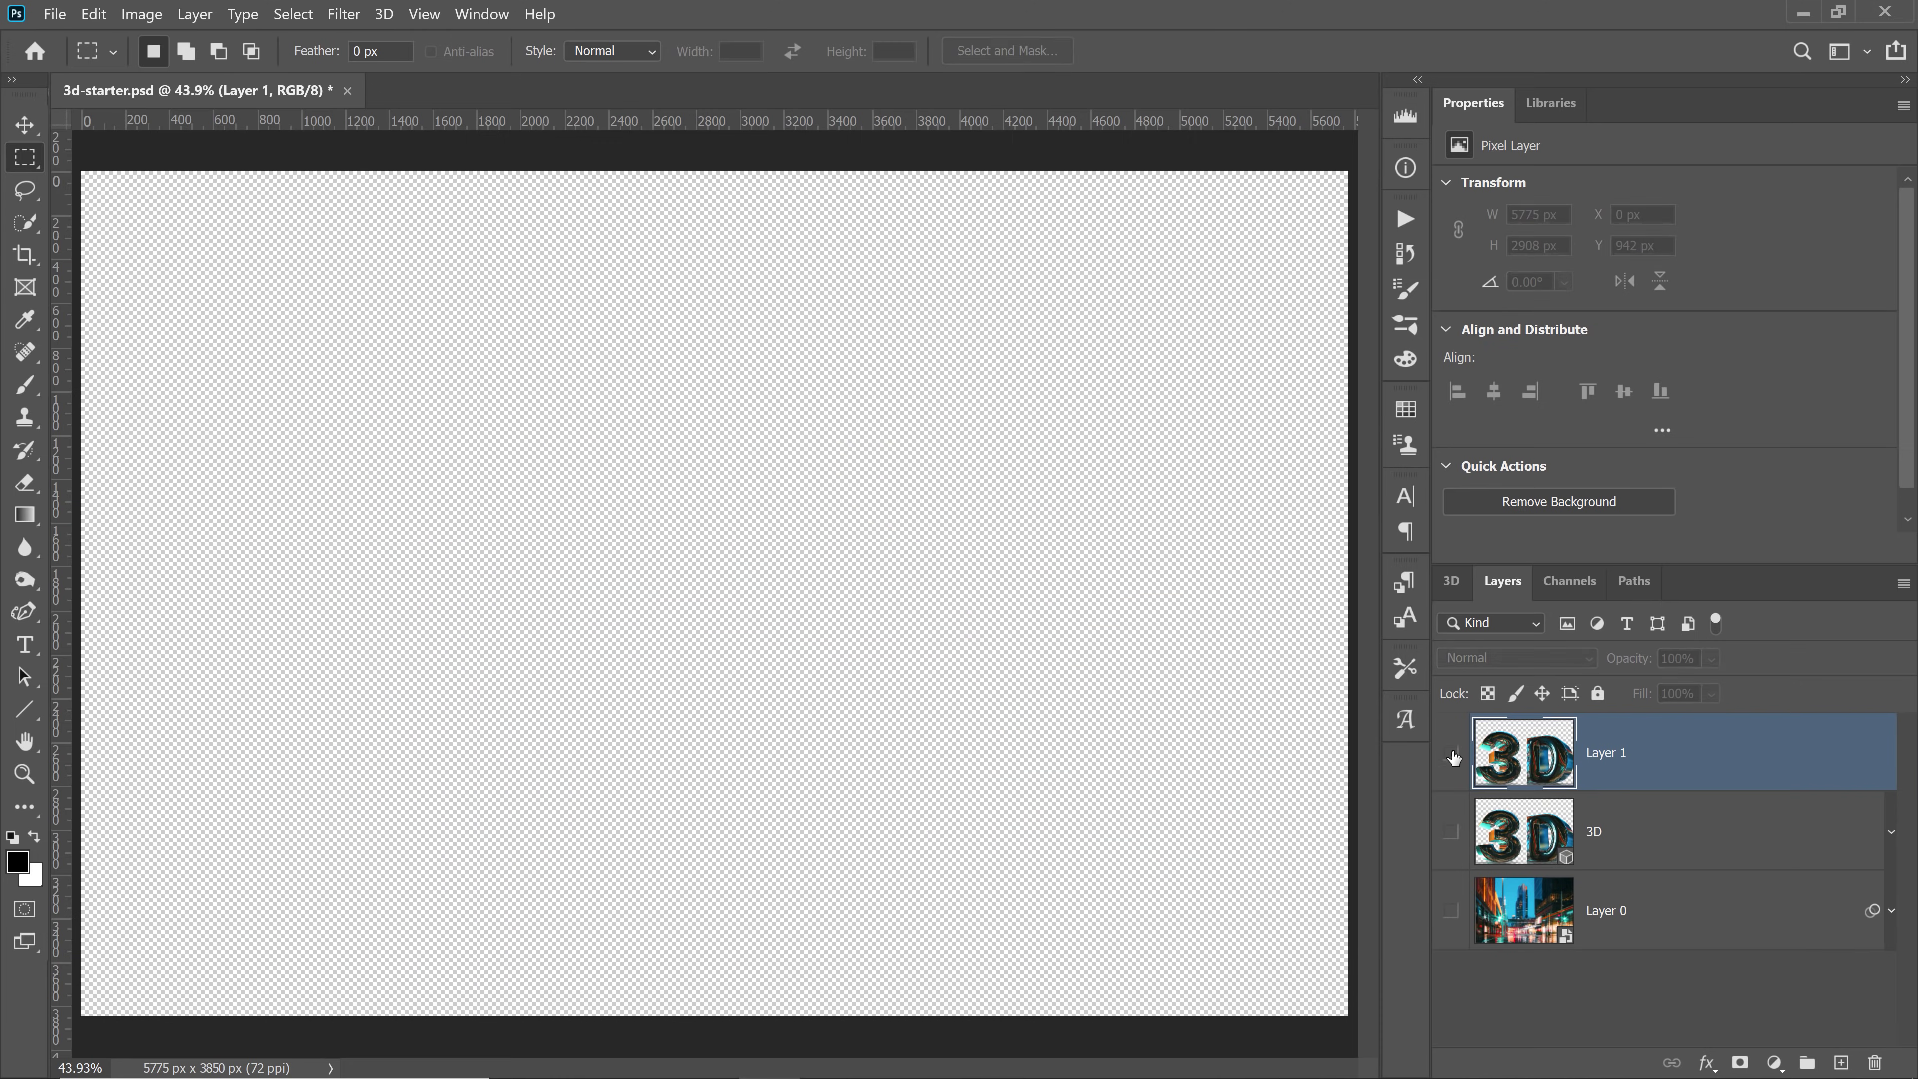
click(1450, 752)
click(1451, 752)
click(1452, 756)
click(1450, 752)
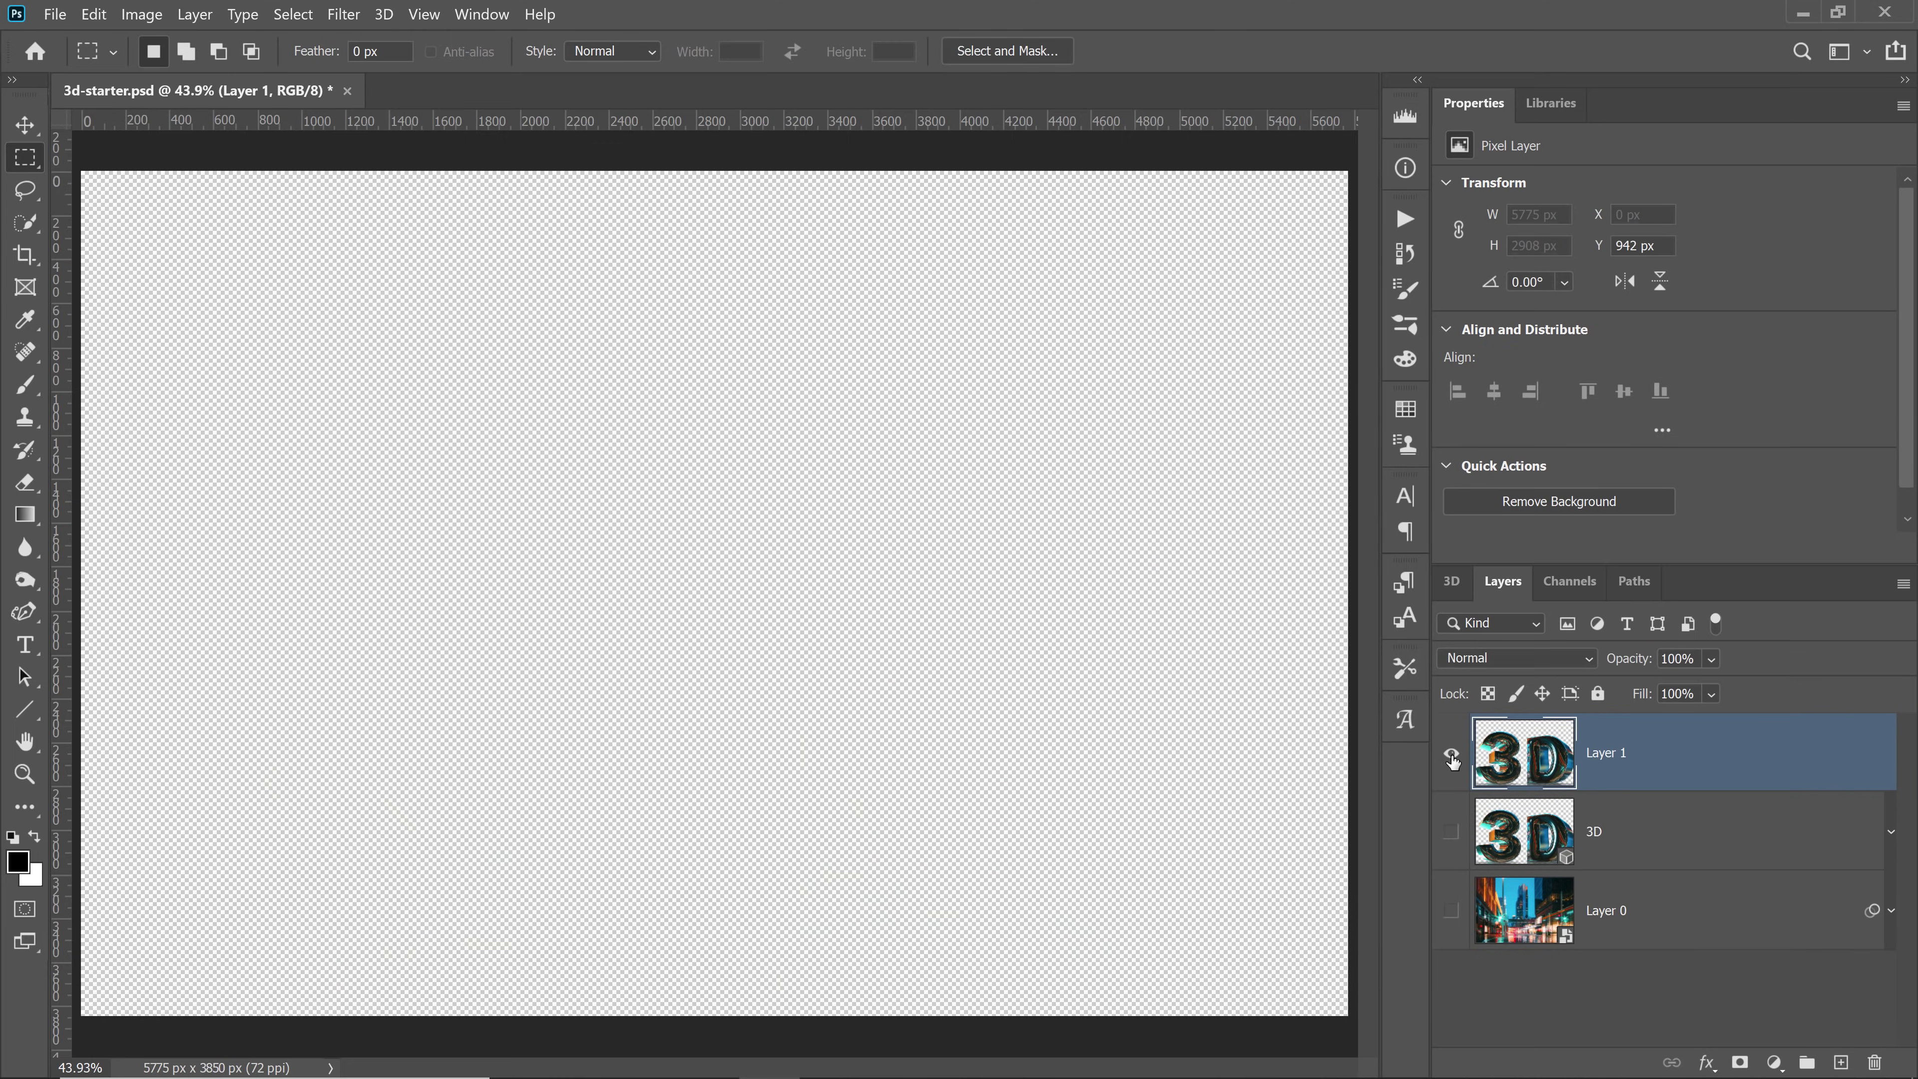
click(1451, 752)
click(1450, 752)
click(1450, 751)
click(1451, 910)
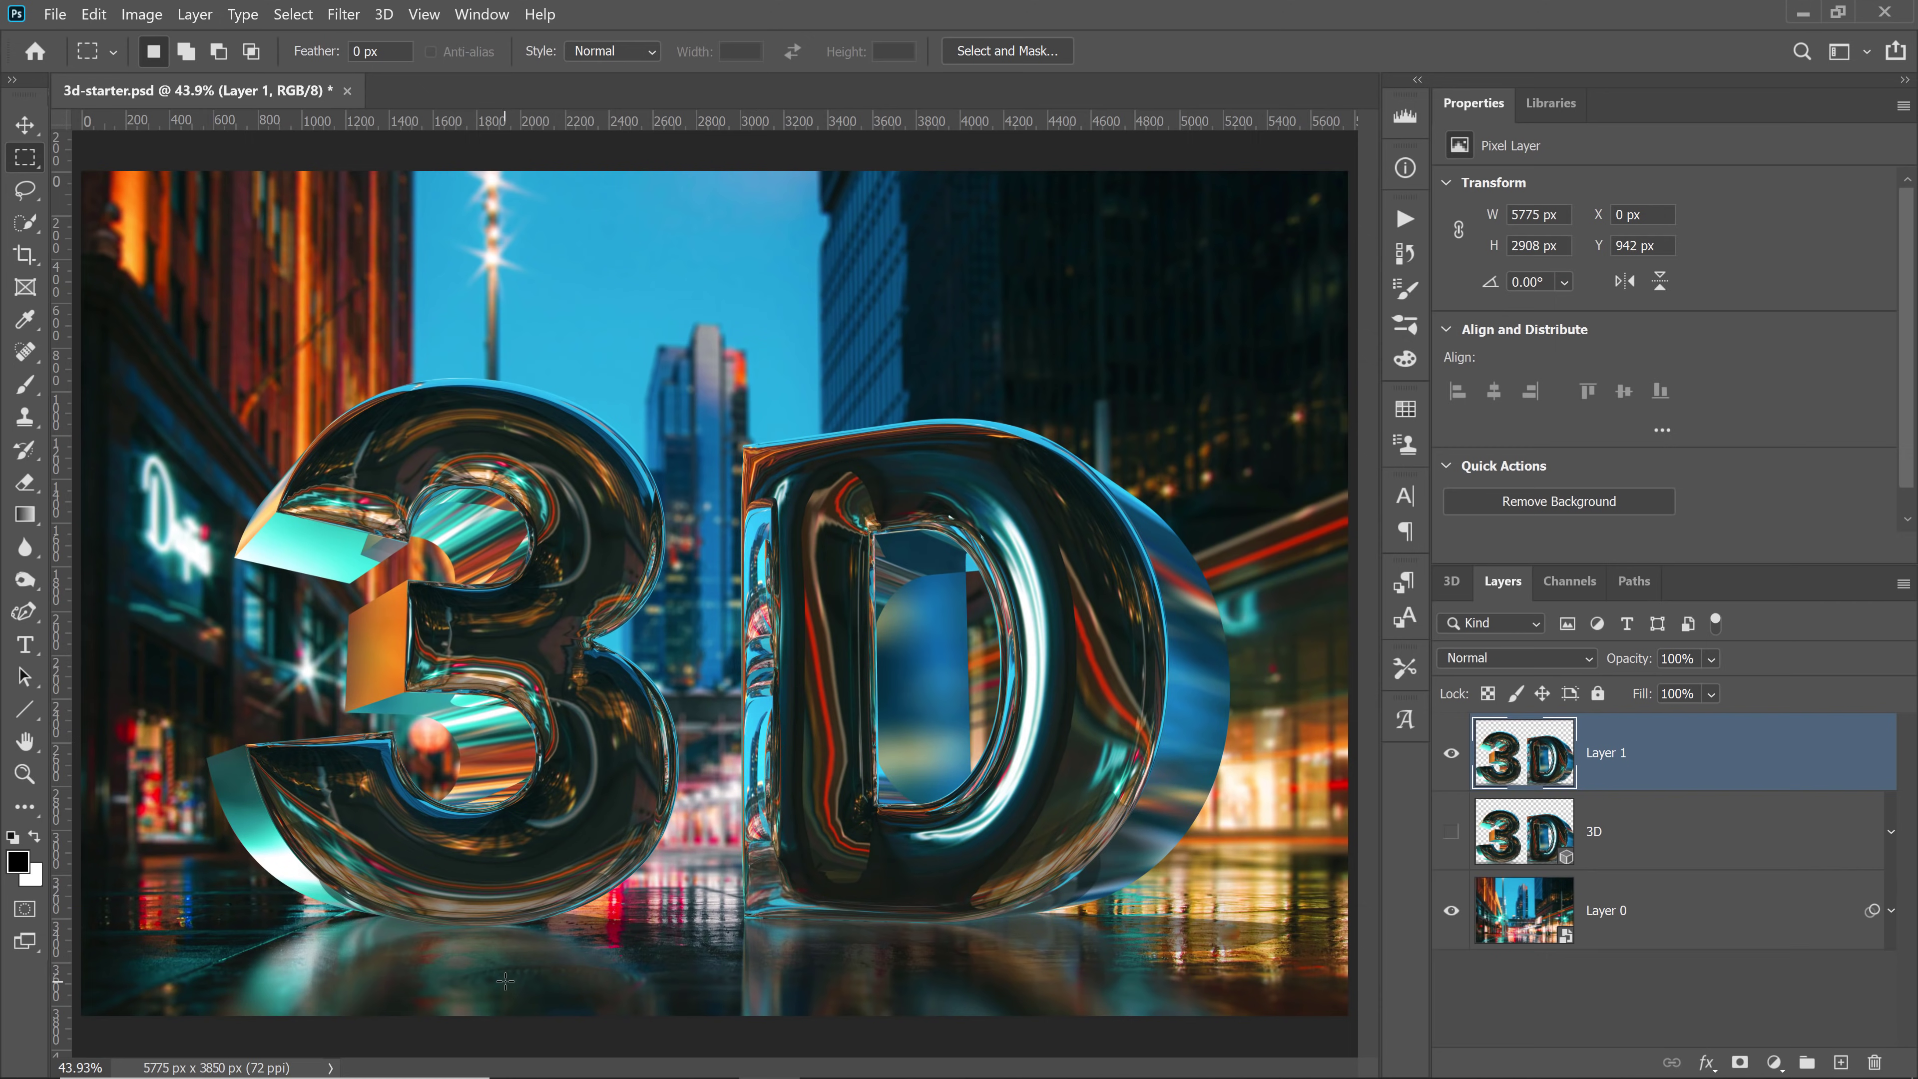
Add a white layer mask to Layer 1 with the Brush tool and default colors ready, and reselect the layer's pixel content
click(1740, 1063)
key(b)
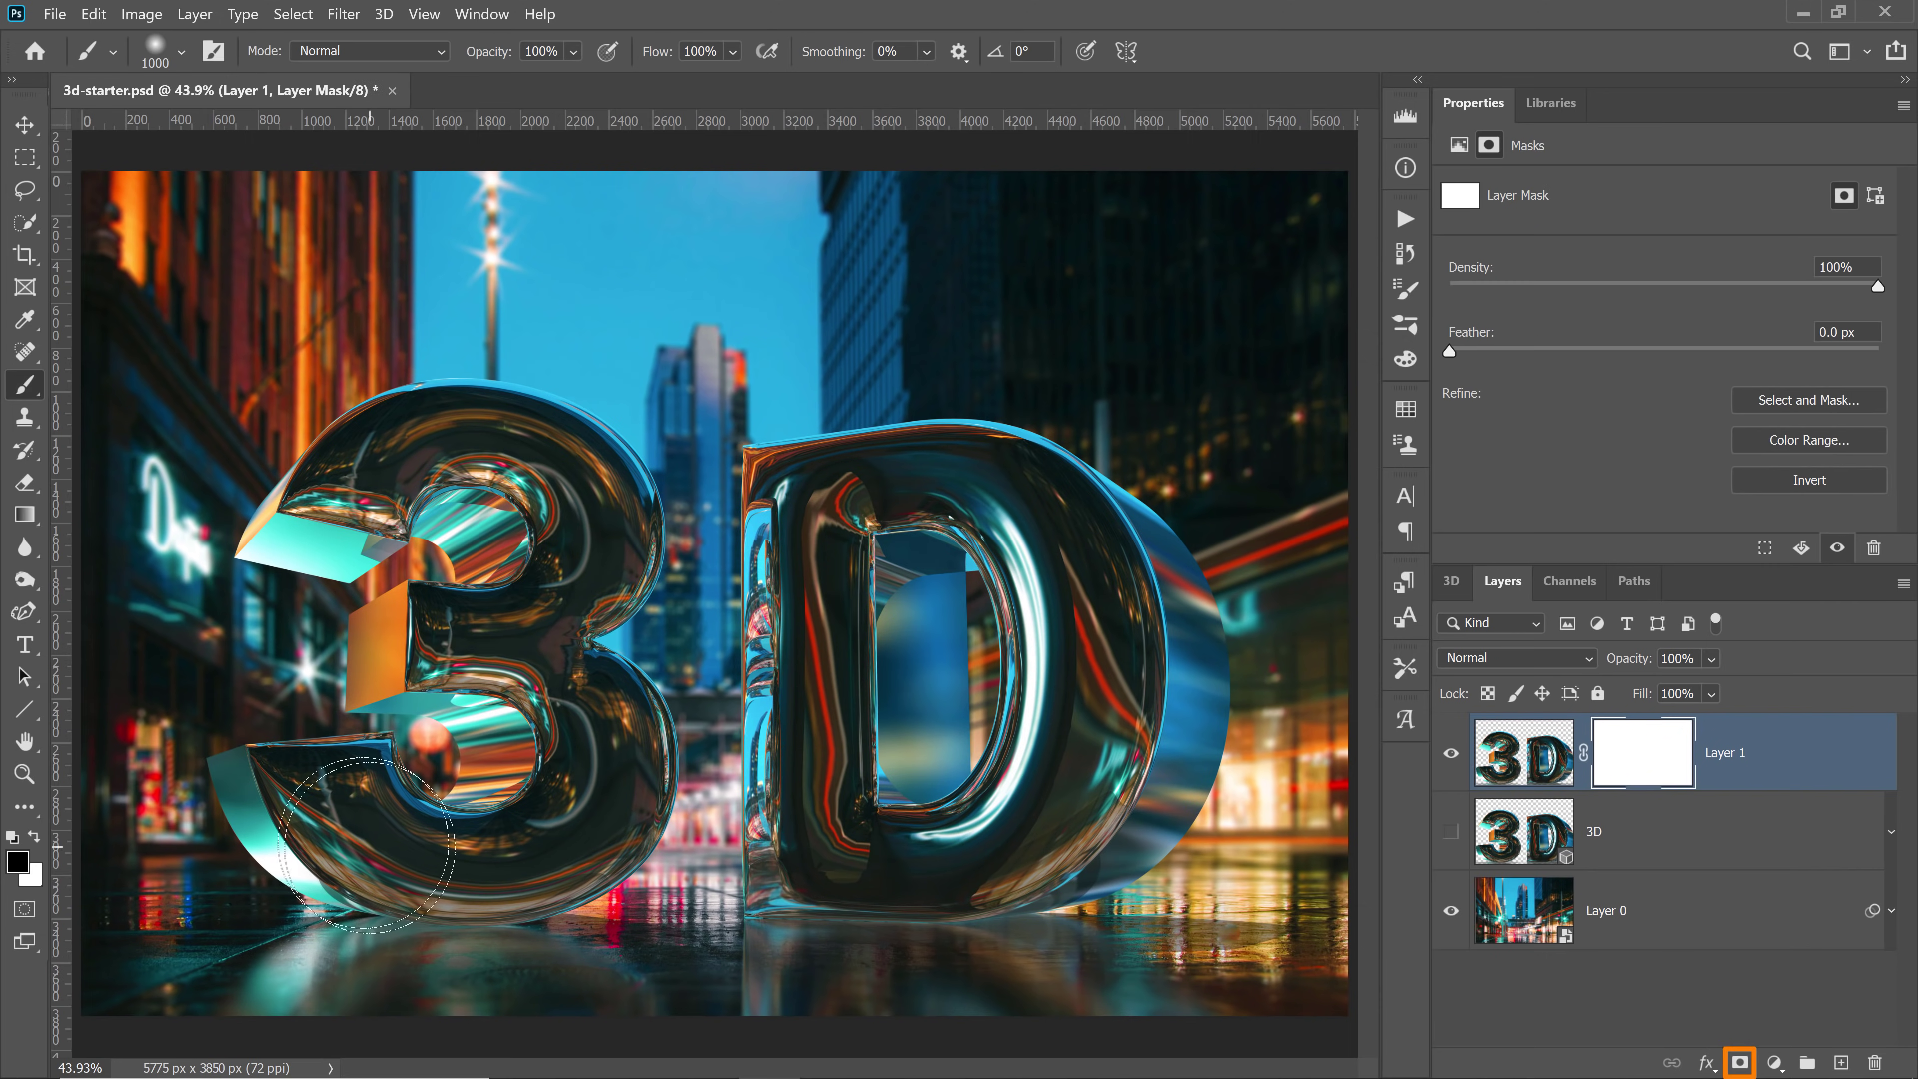
right_click(22, 393)
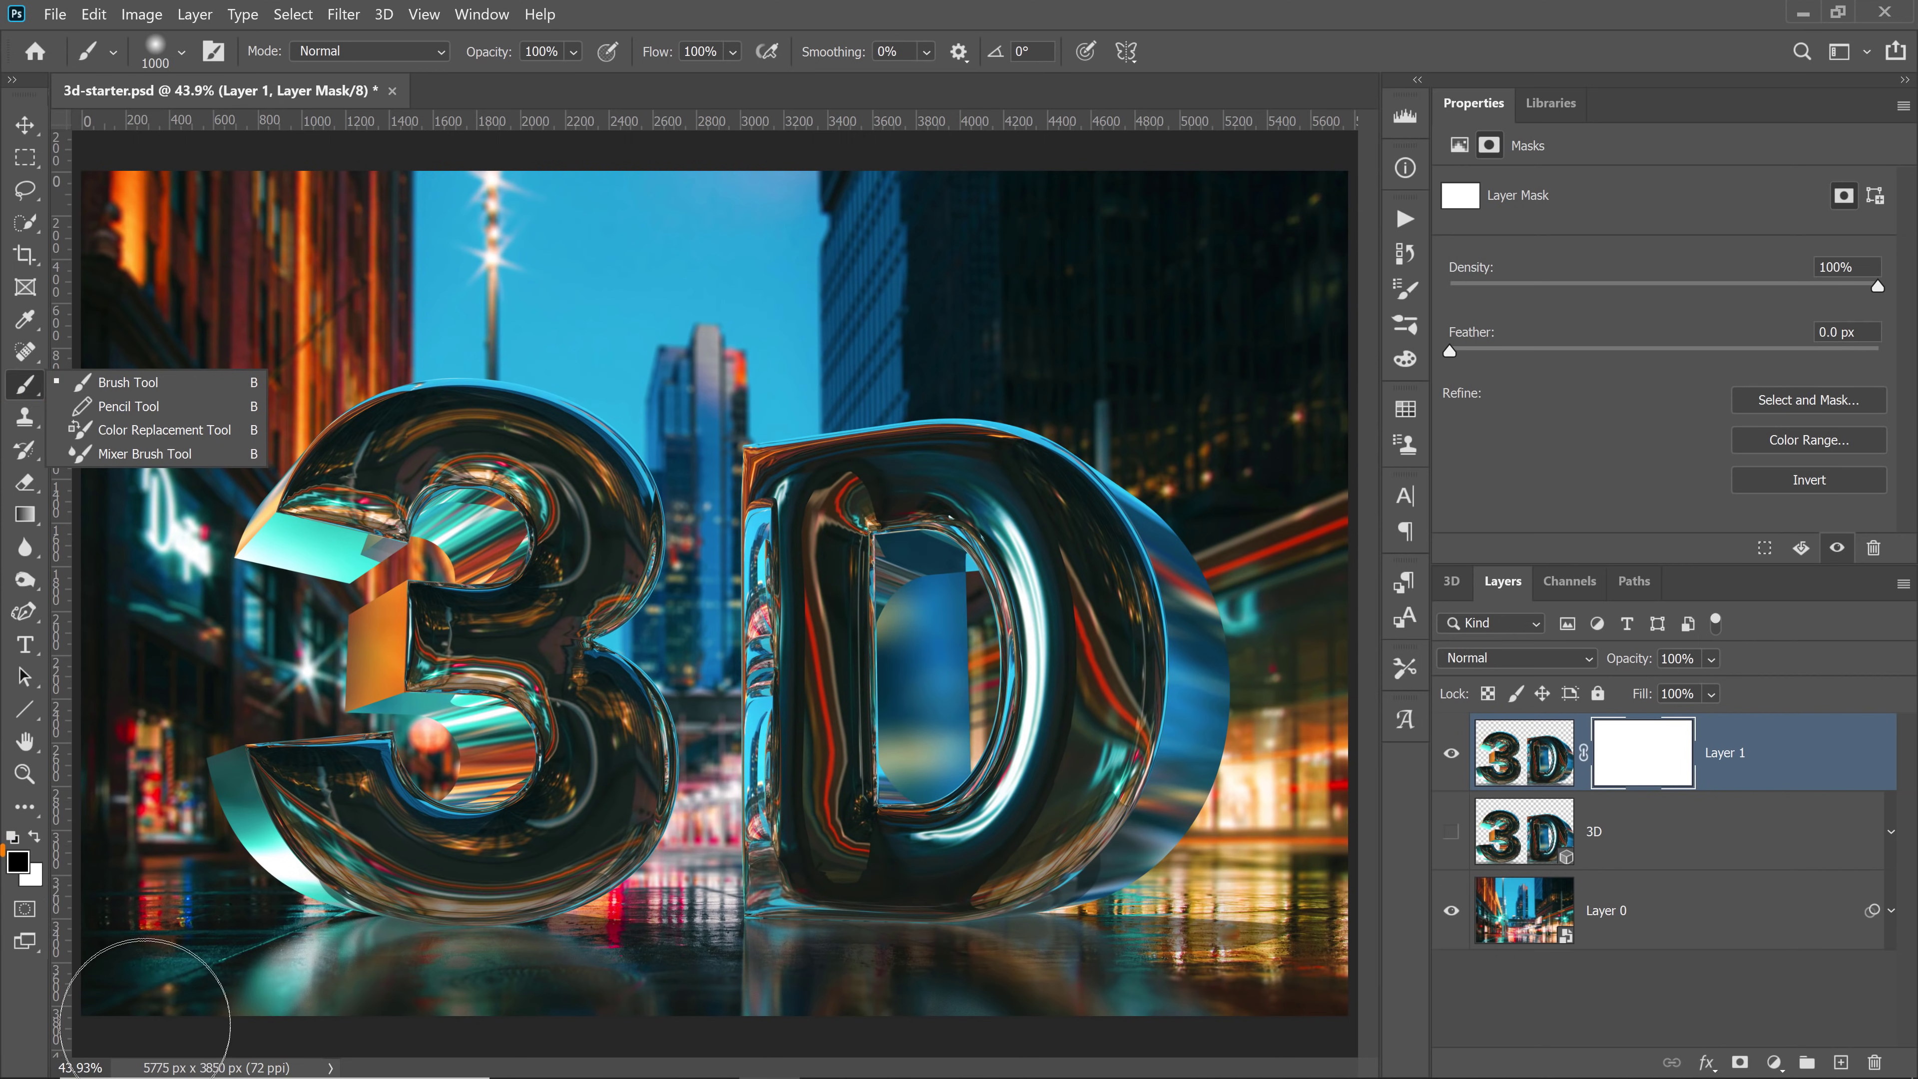
key(d)
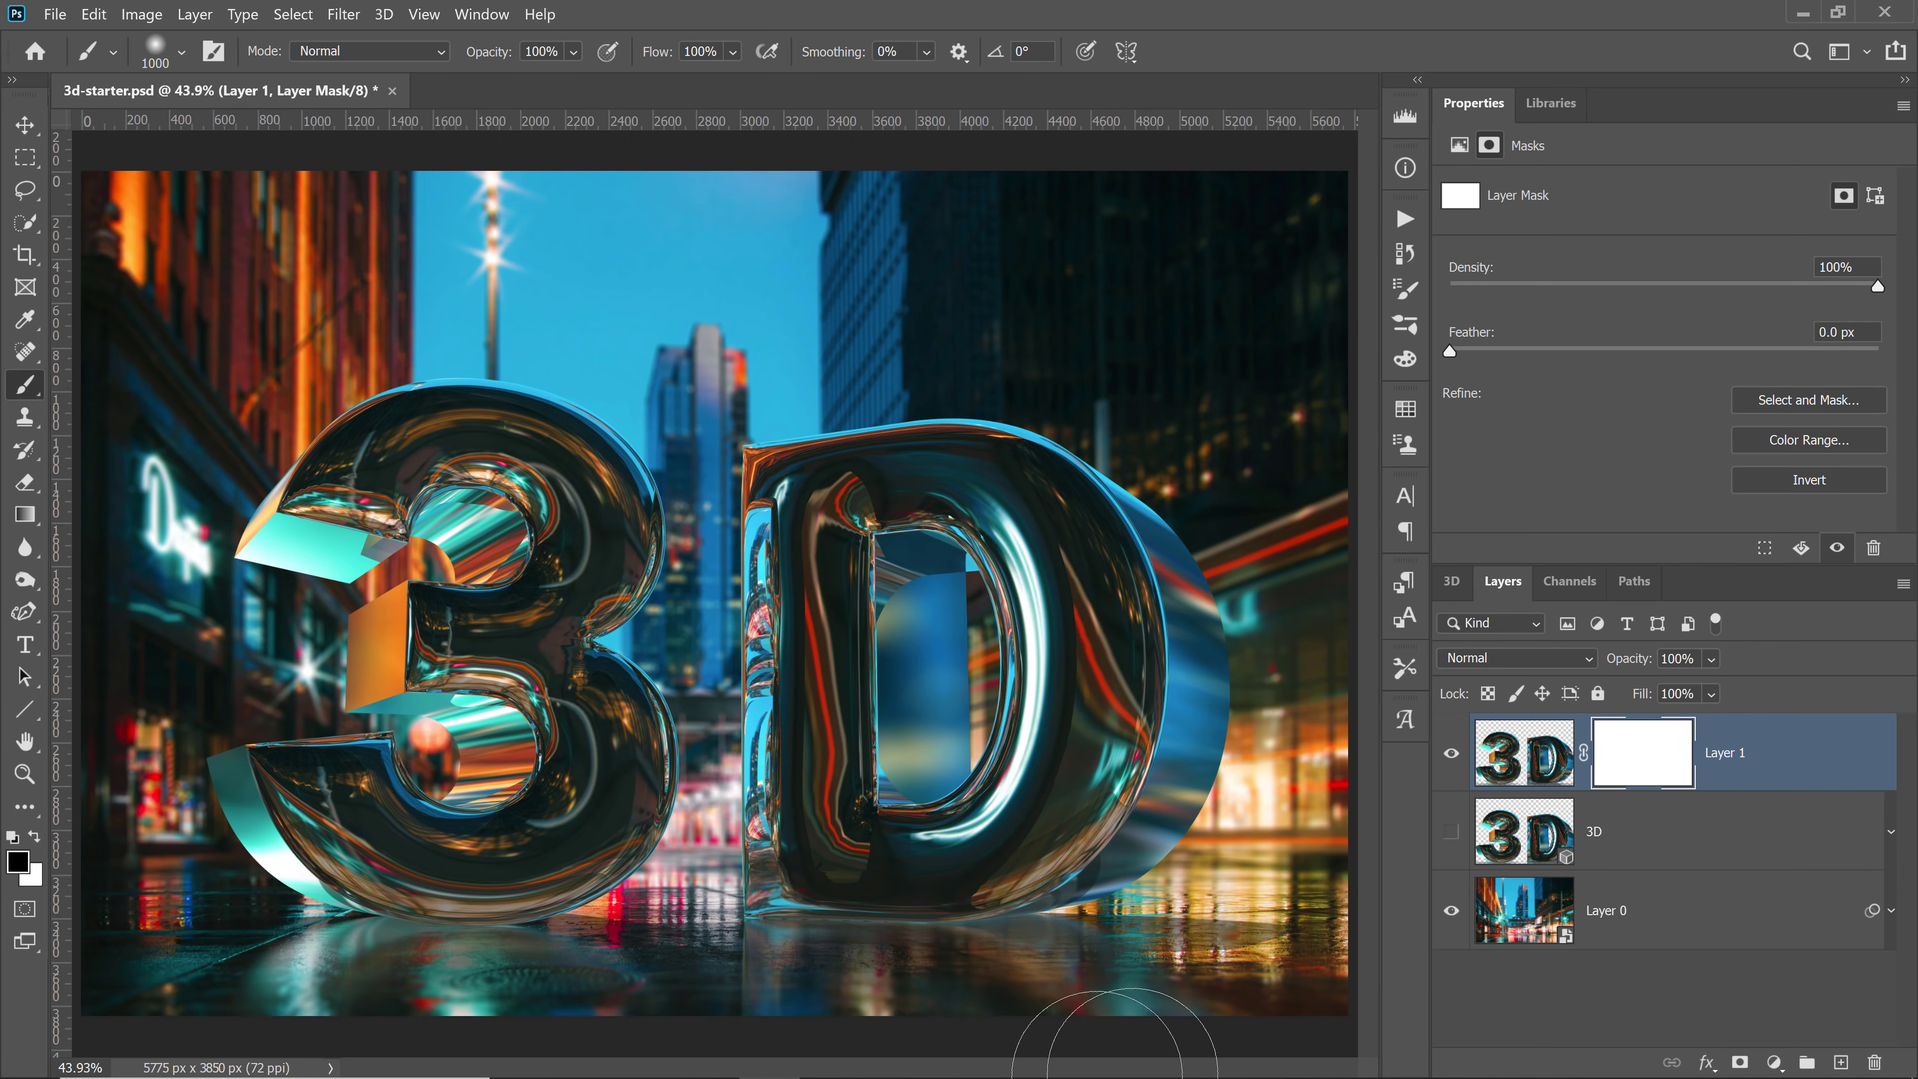
key(ctrl+2)
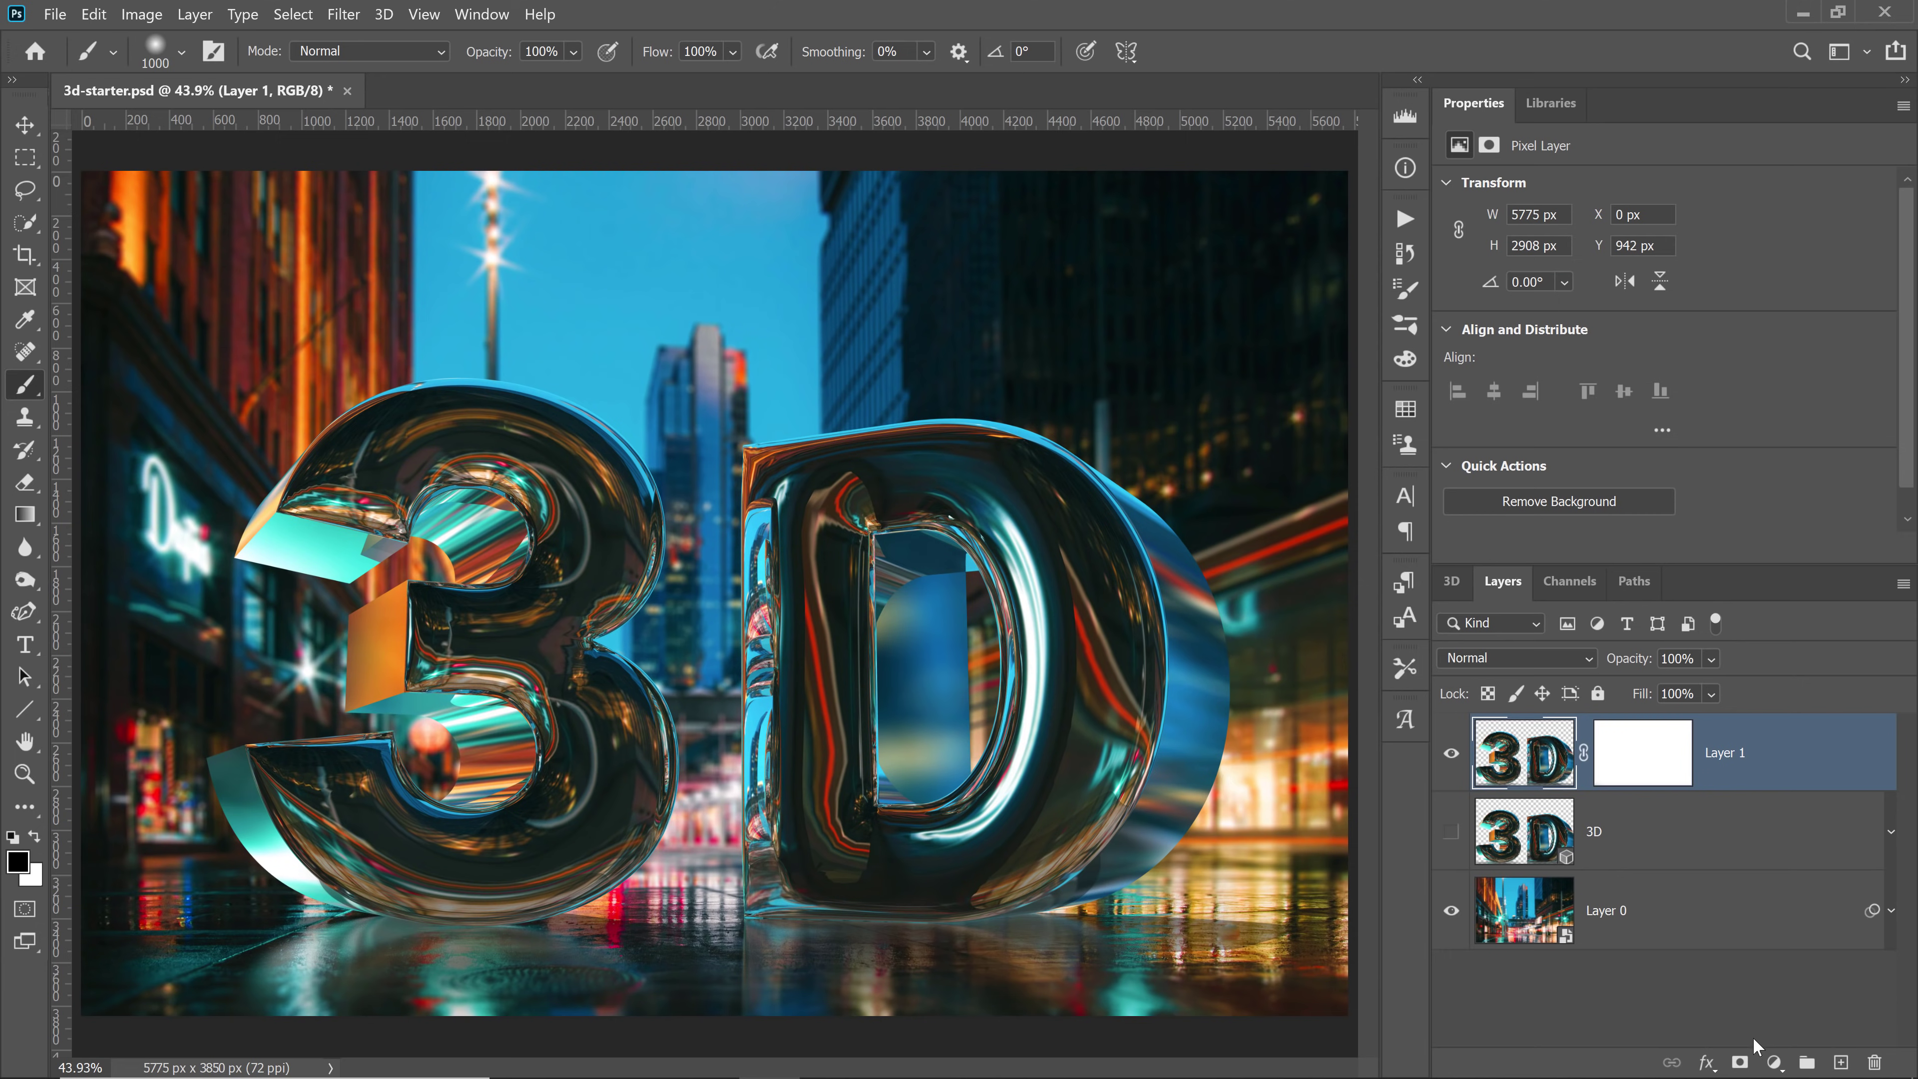
Add a Levels adjustment clipped to Layer 1 and darken its midtones to 0.84
click(1773, 1064)
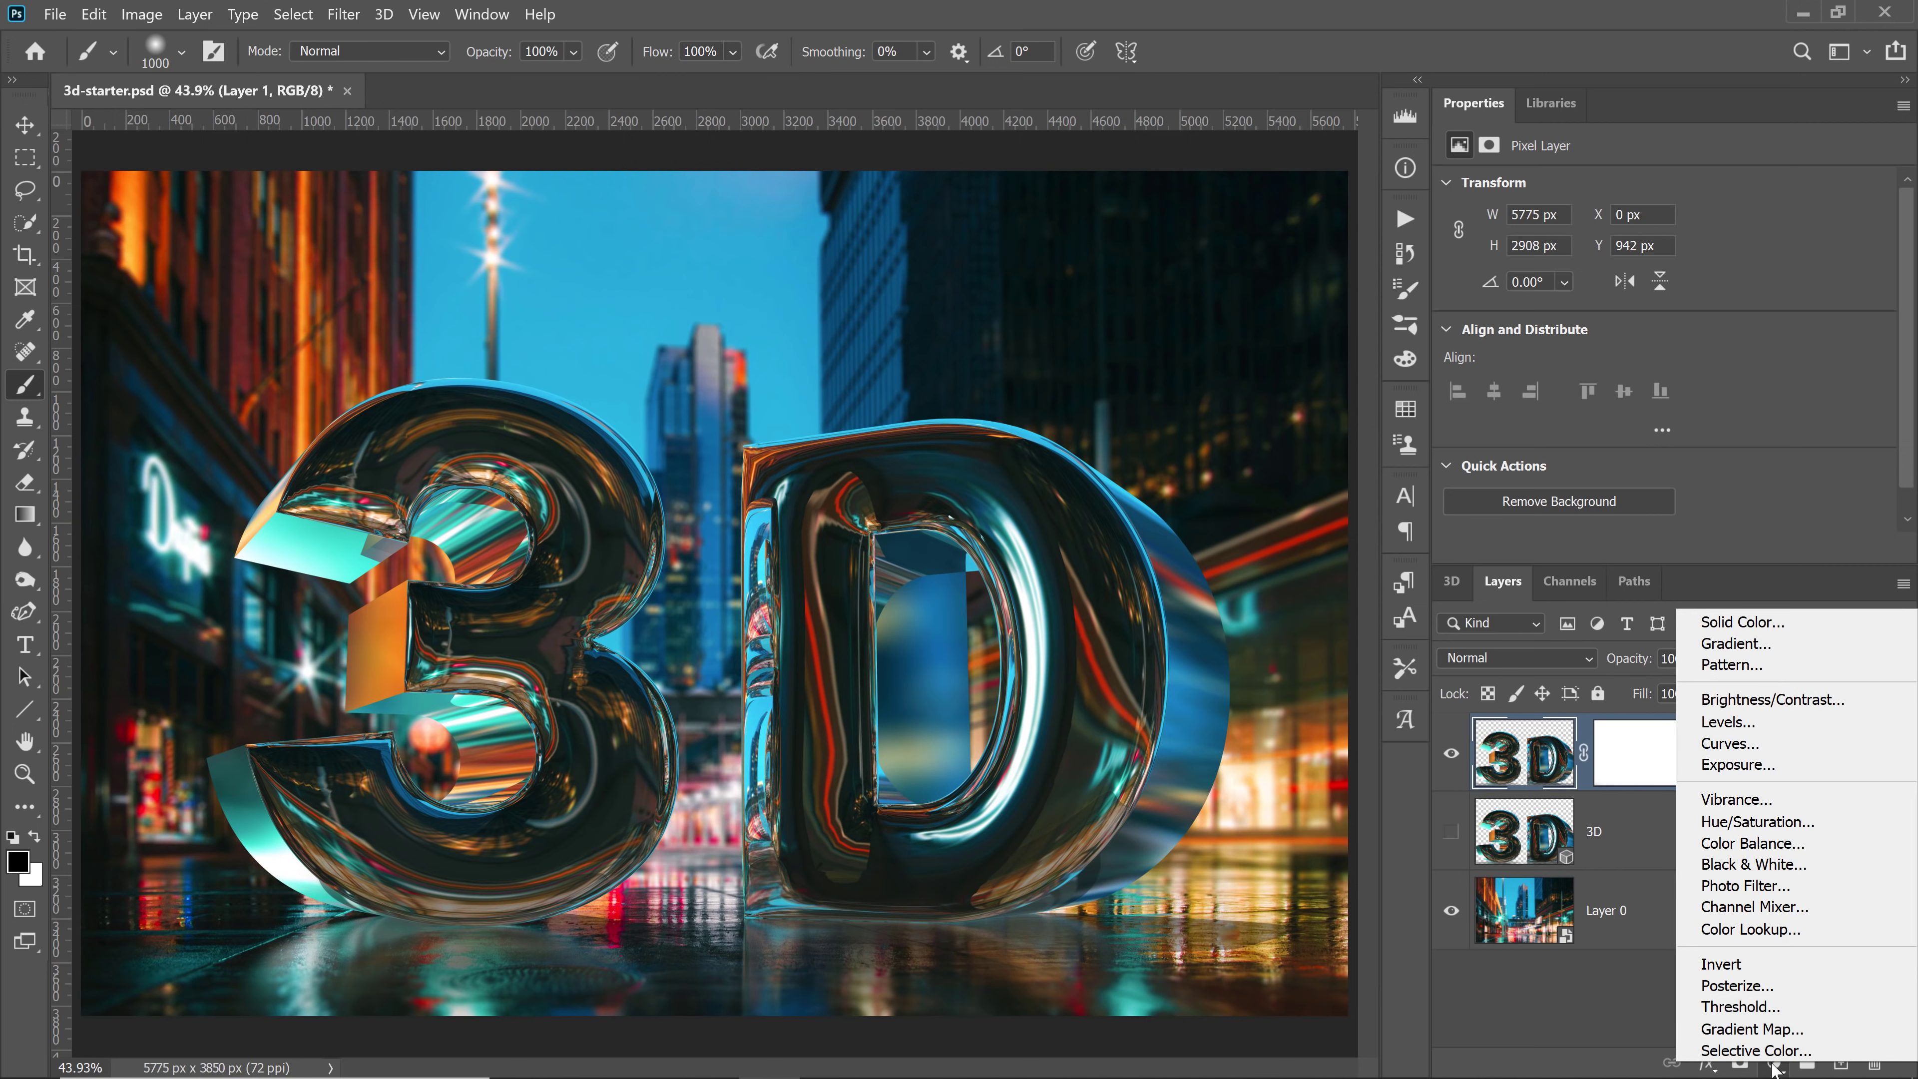
click(1760, 724)
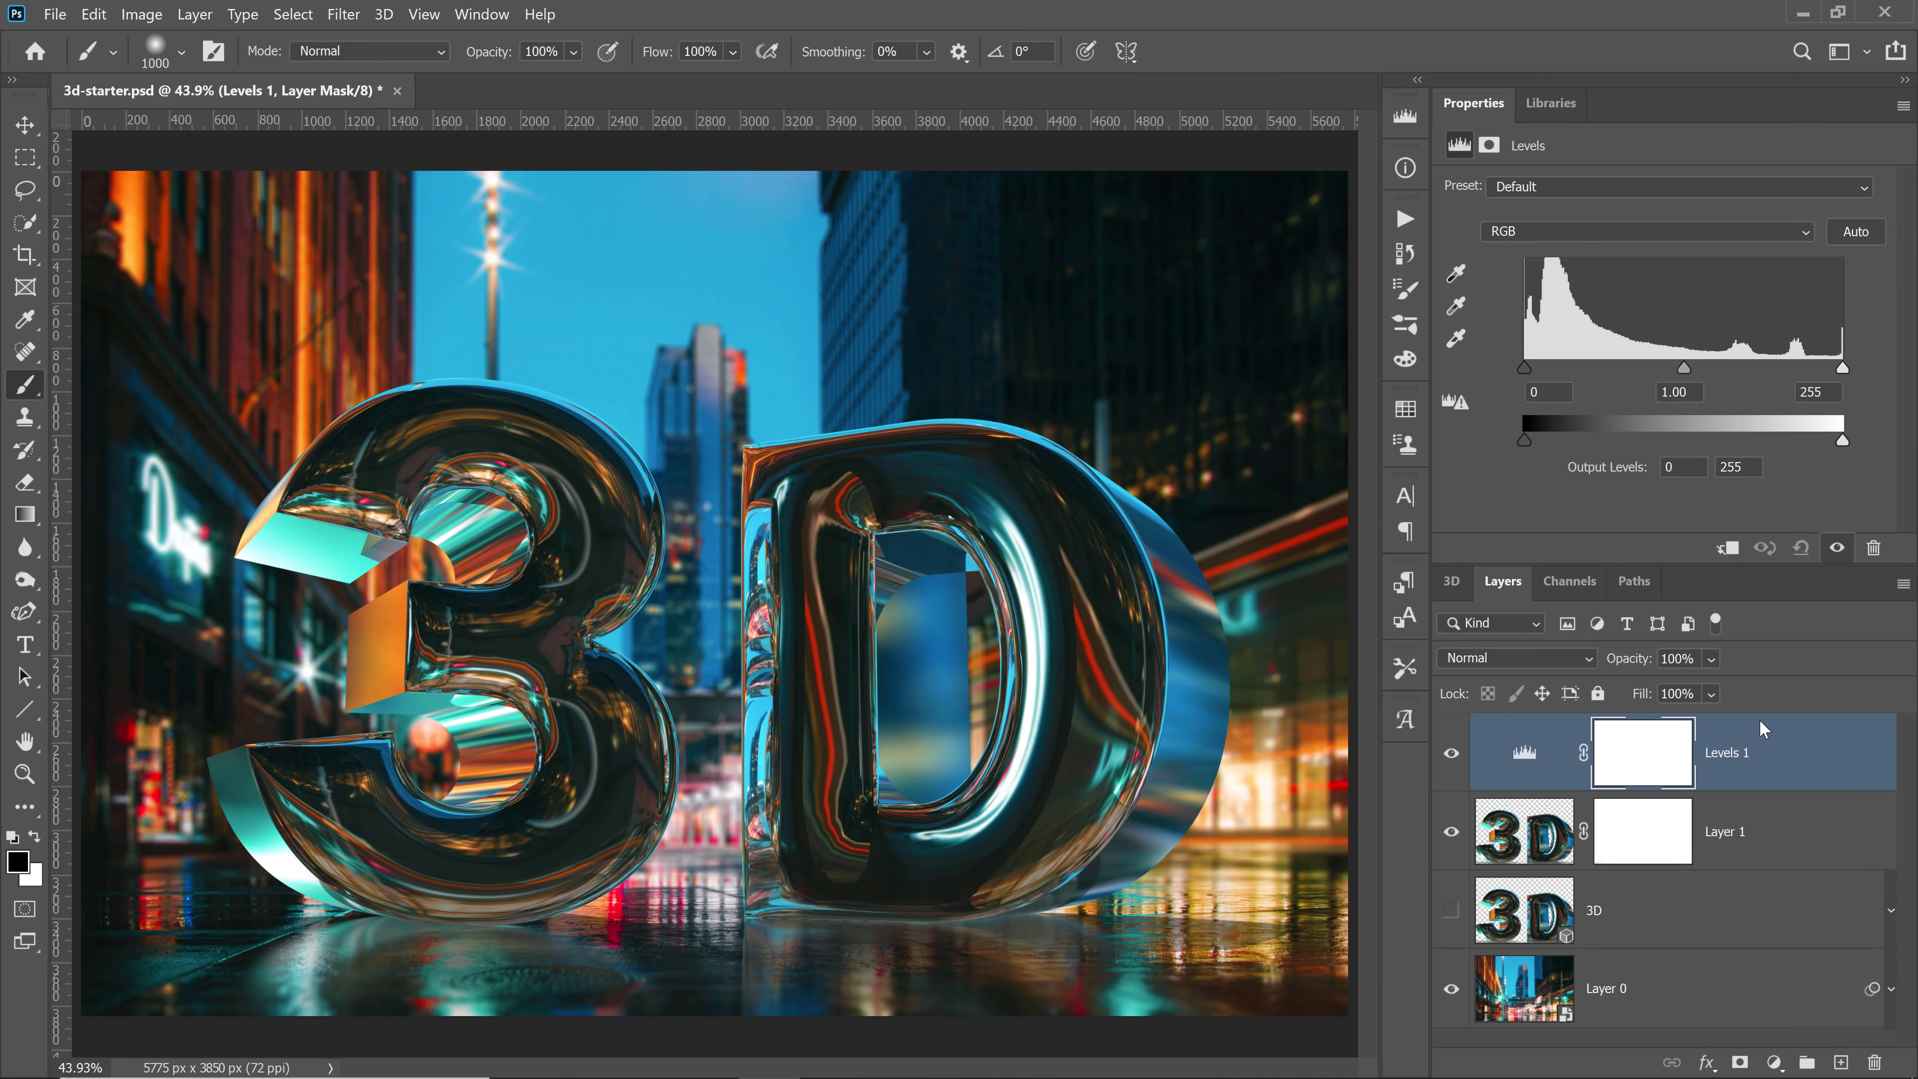
click(1729, 550)
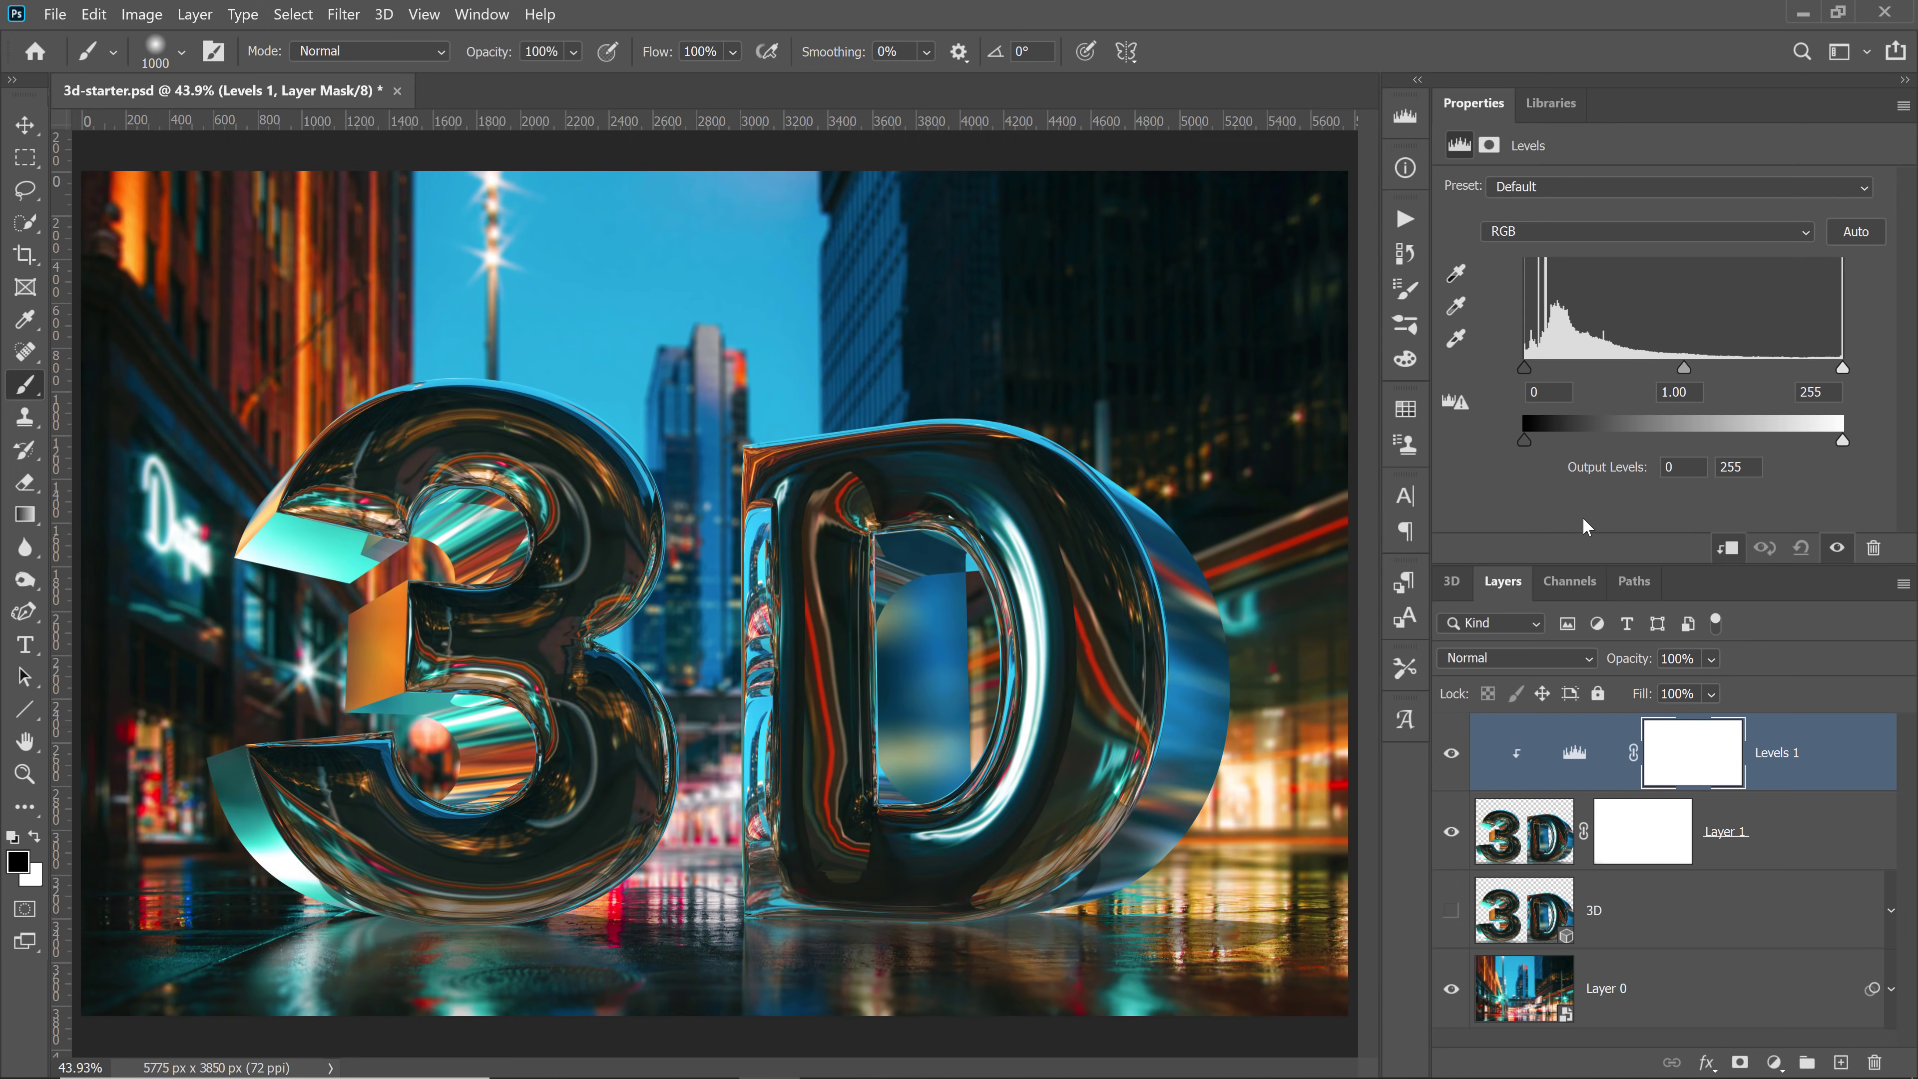
drag(1684, 368, 1700, 385)
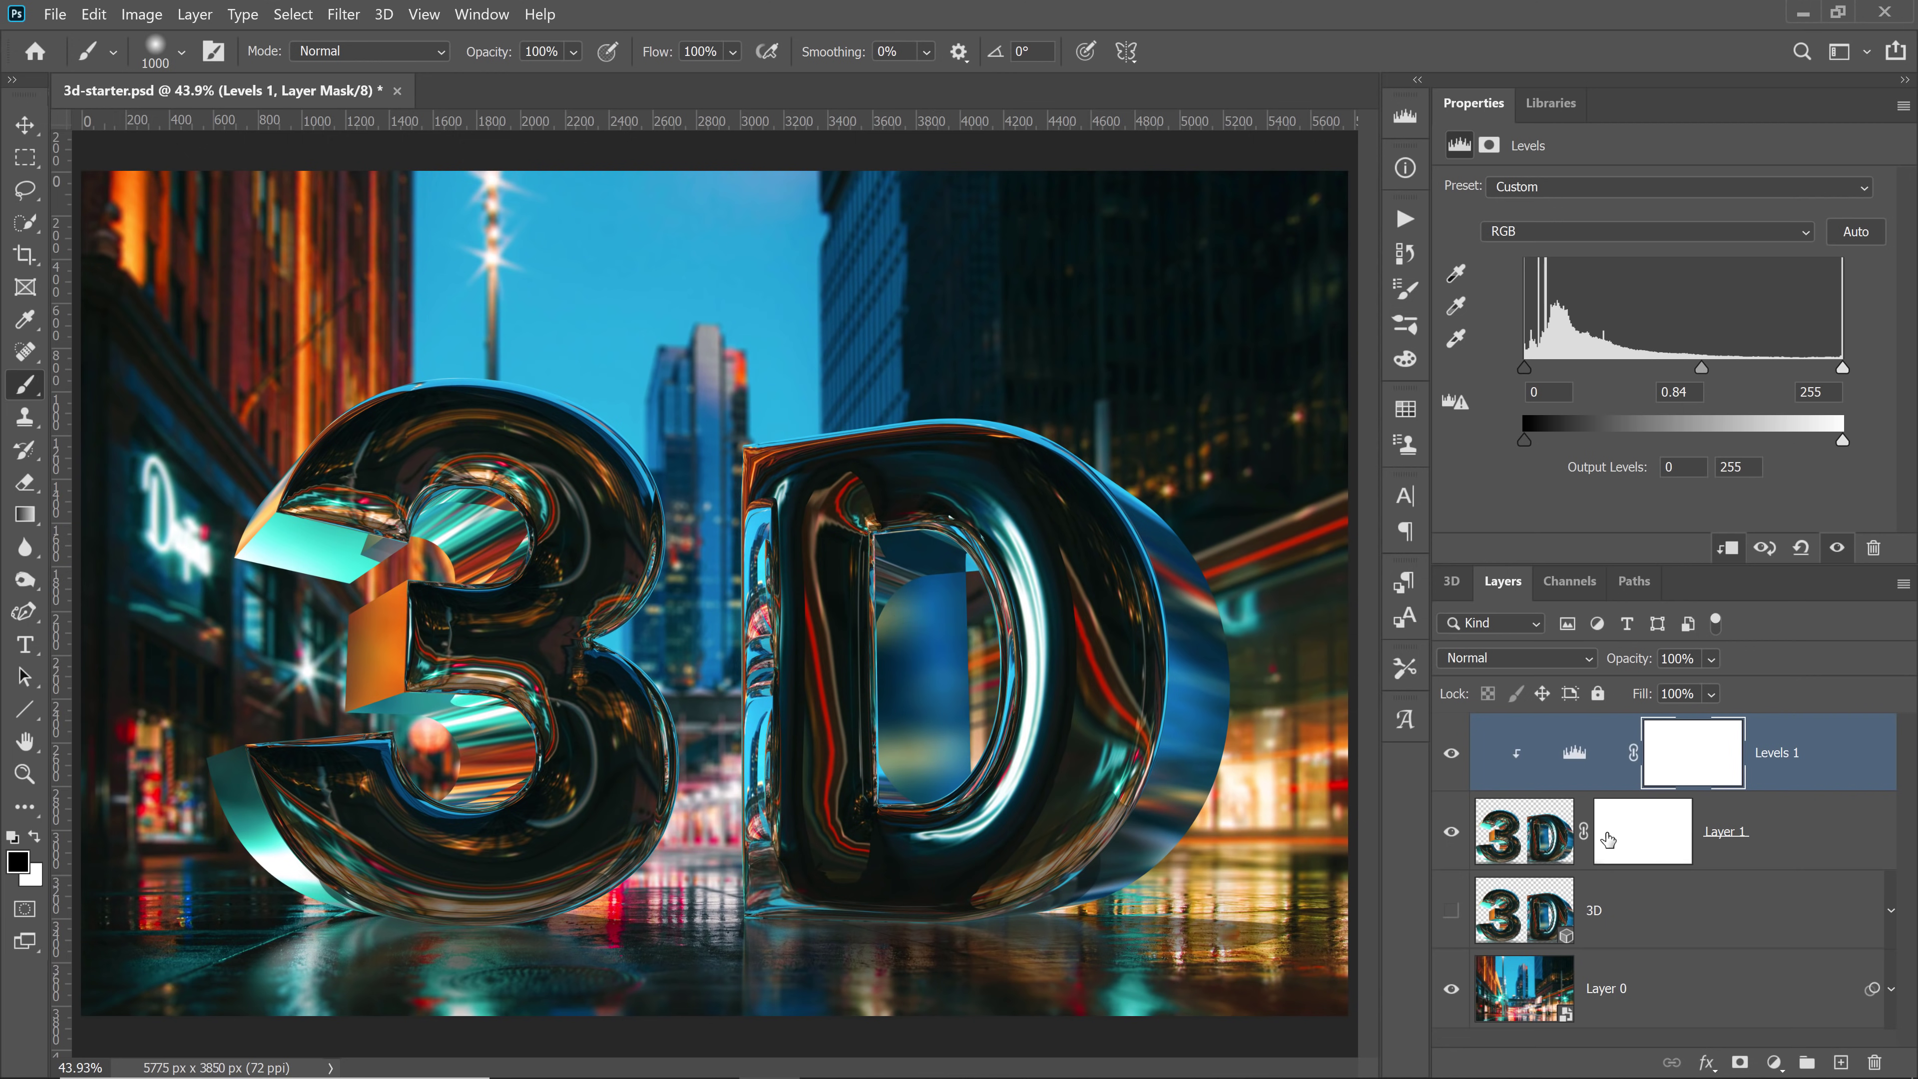
Compare the text's luminosity with and without Levels under a temporary Black & White adjustment layer, and delete that layer
click(1775, 1063)
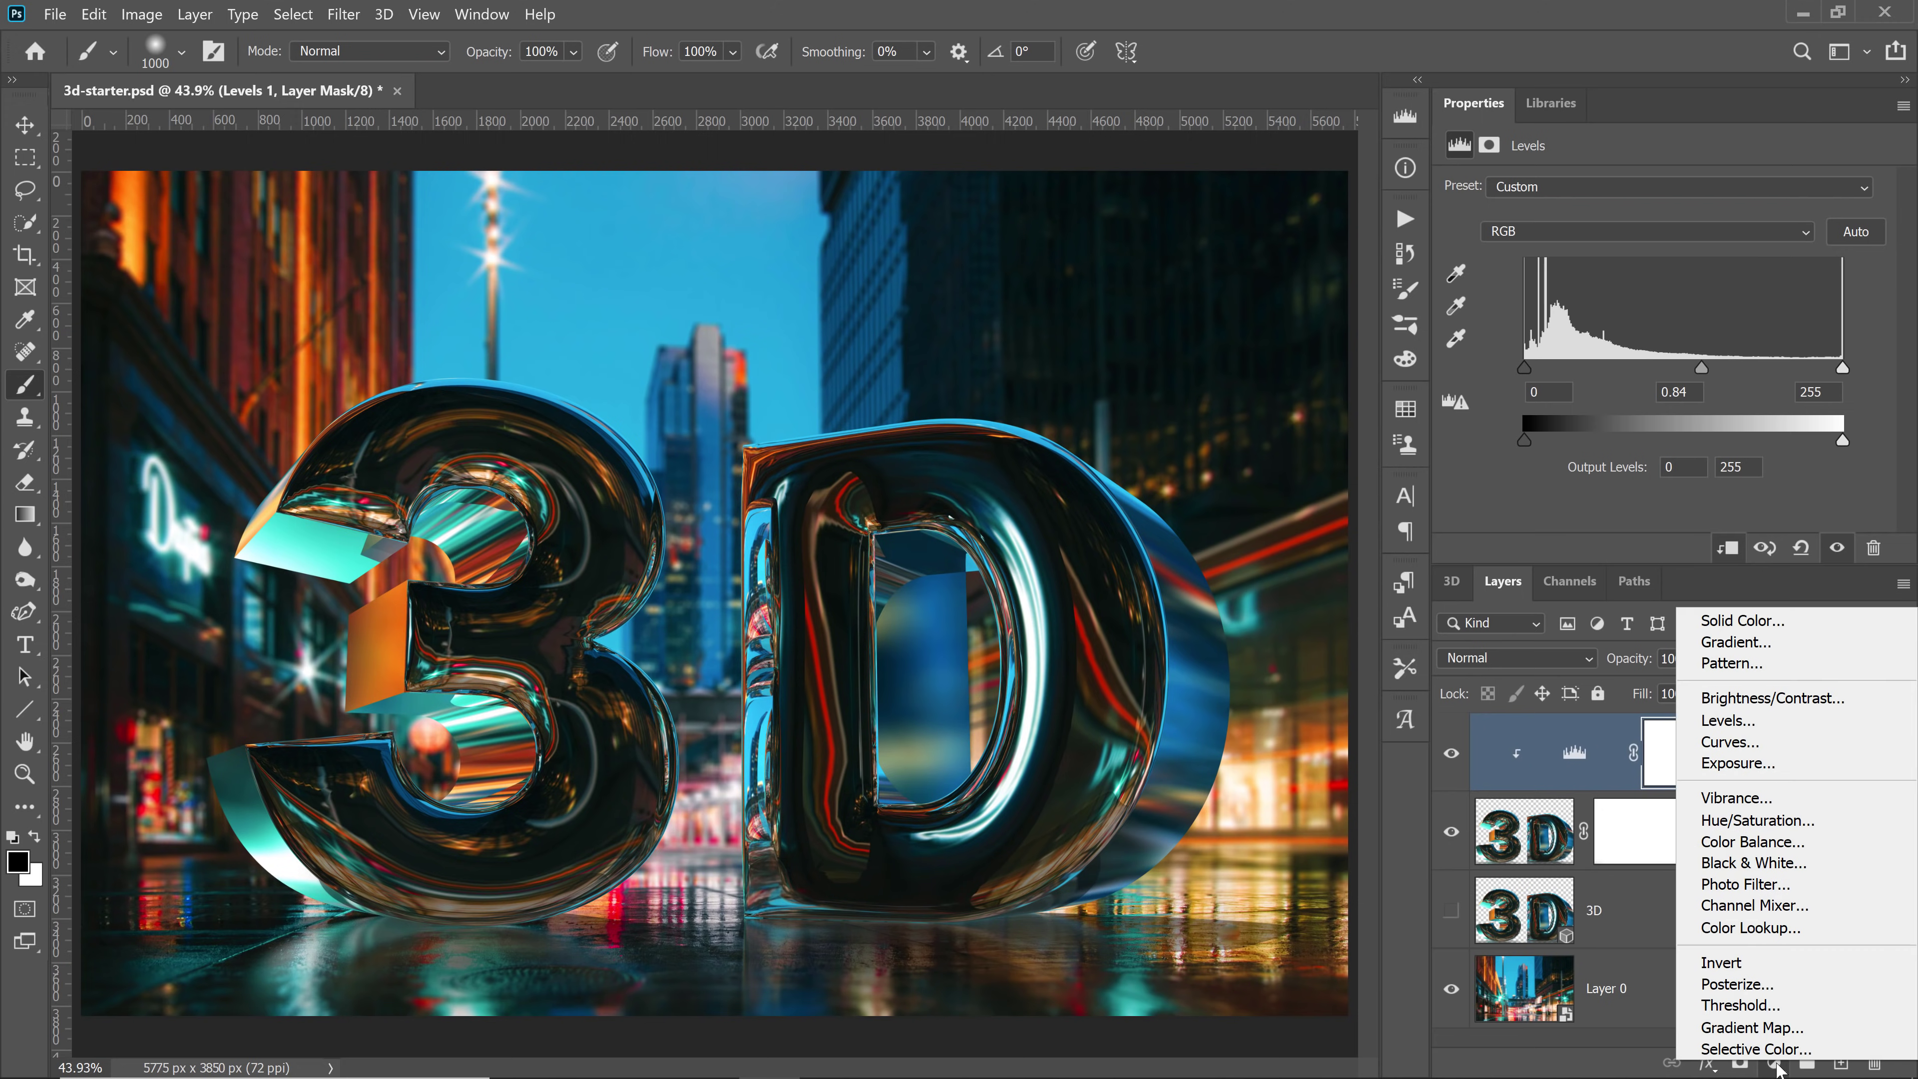
click(1764, 863)
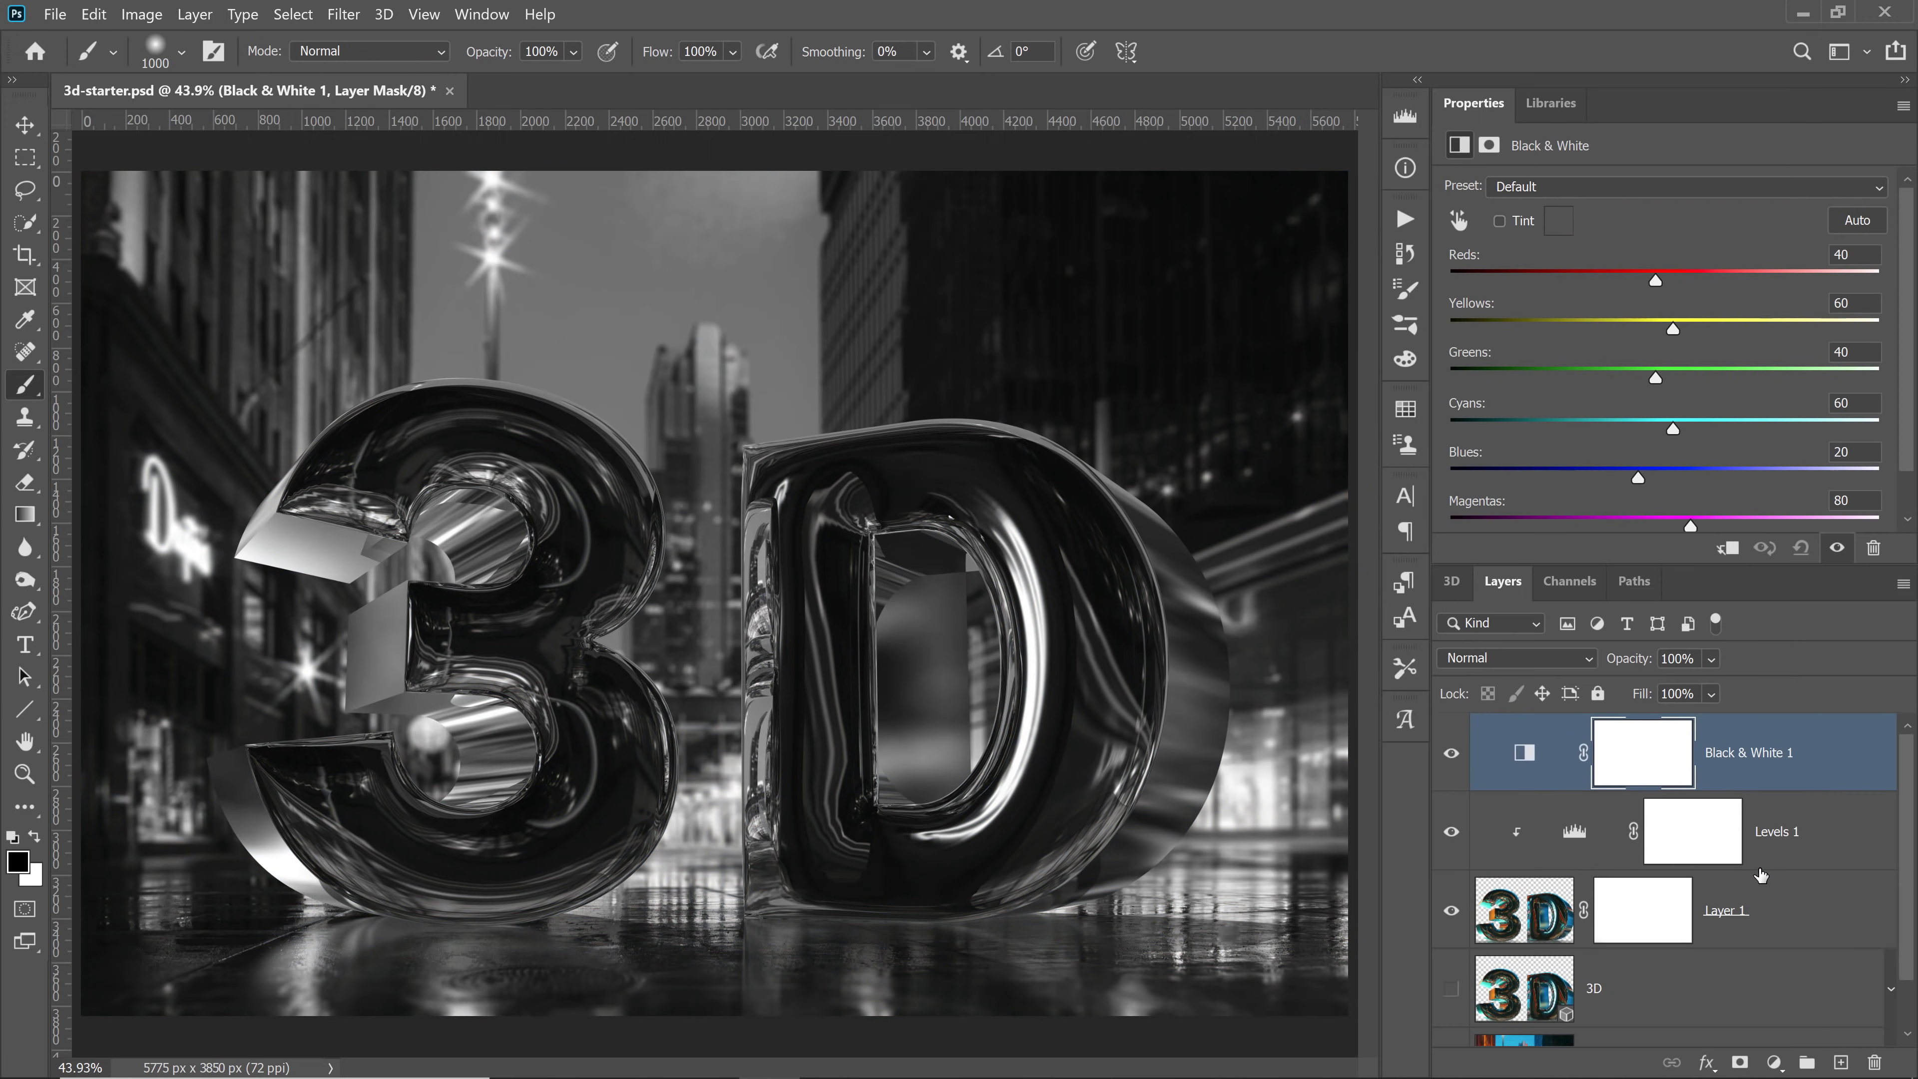
click(1451, 832)
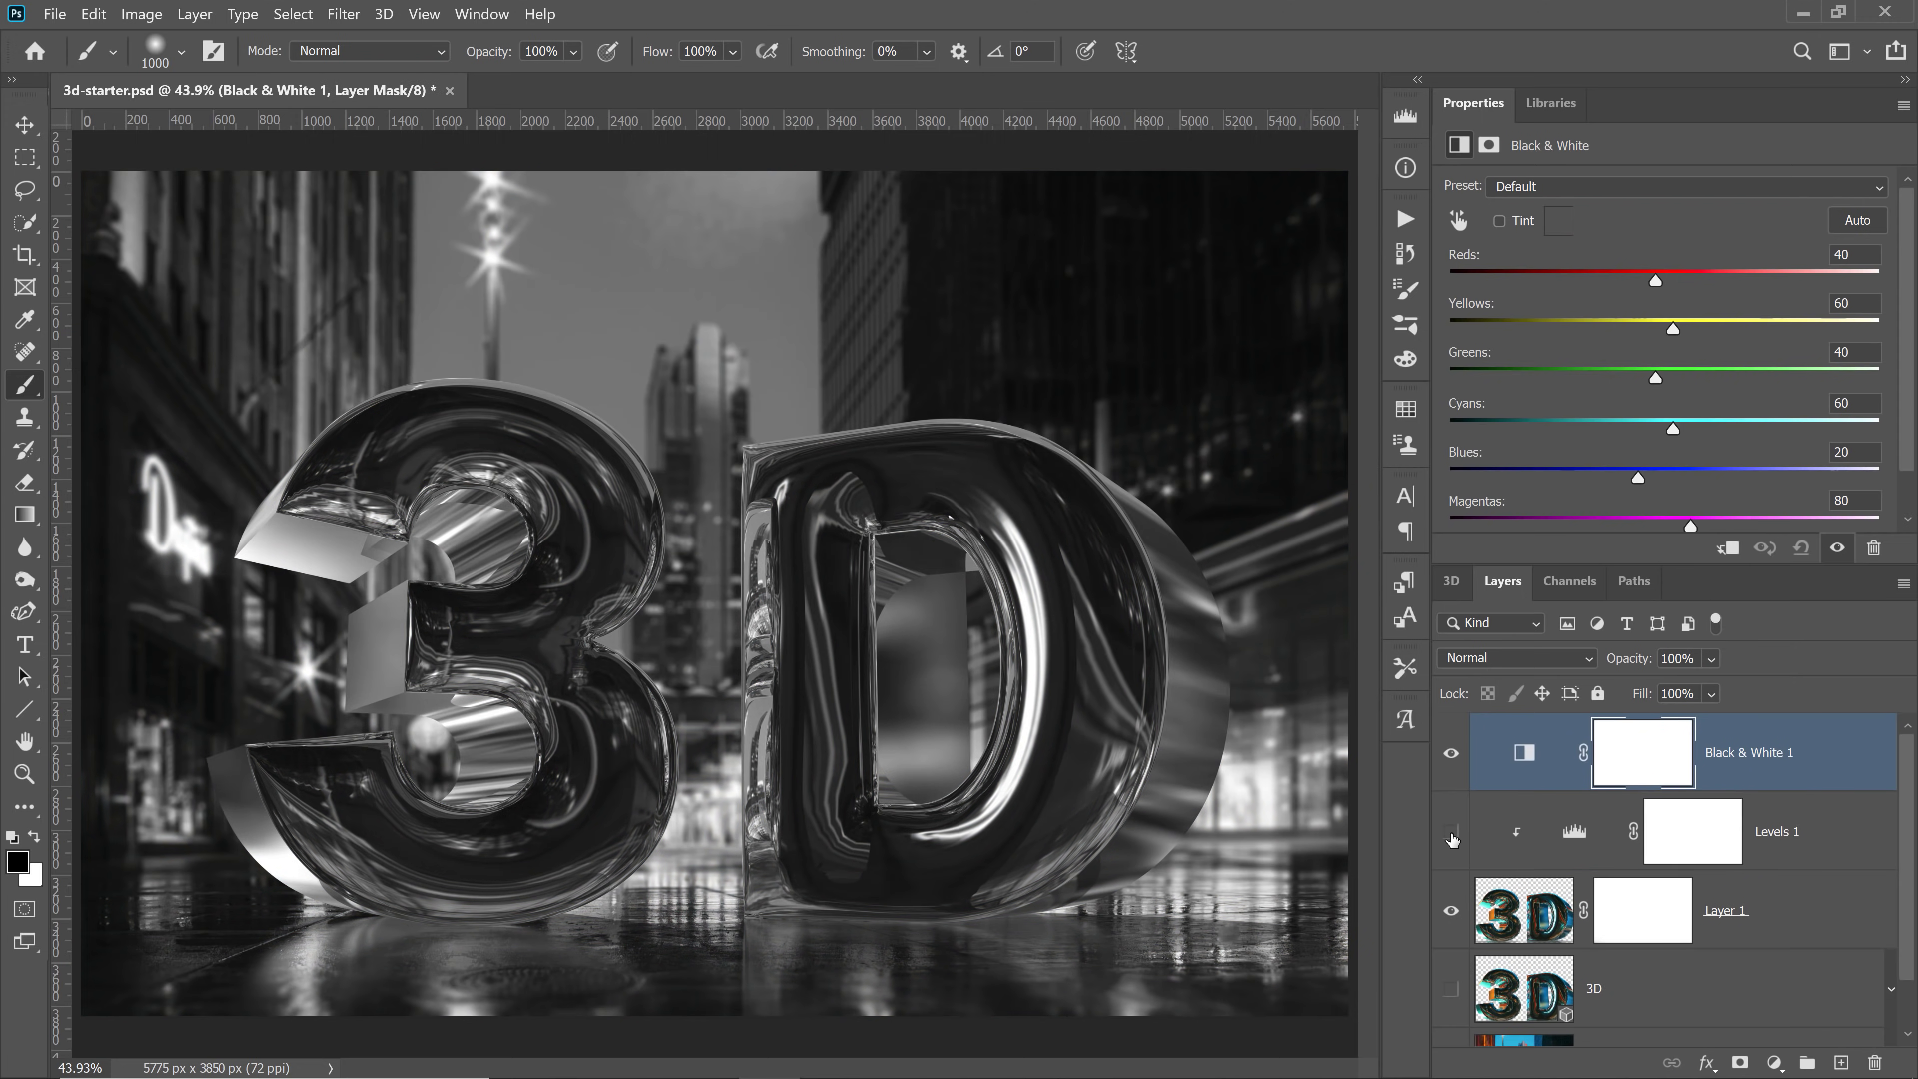
click(1450, 831)
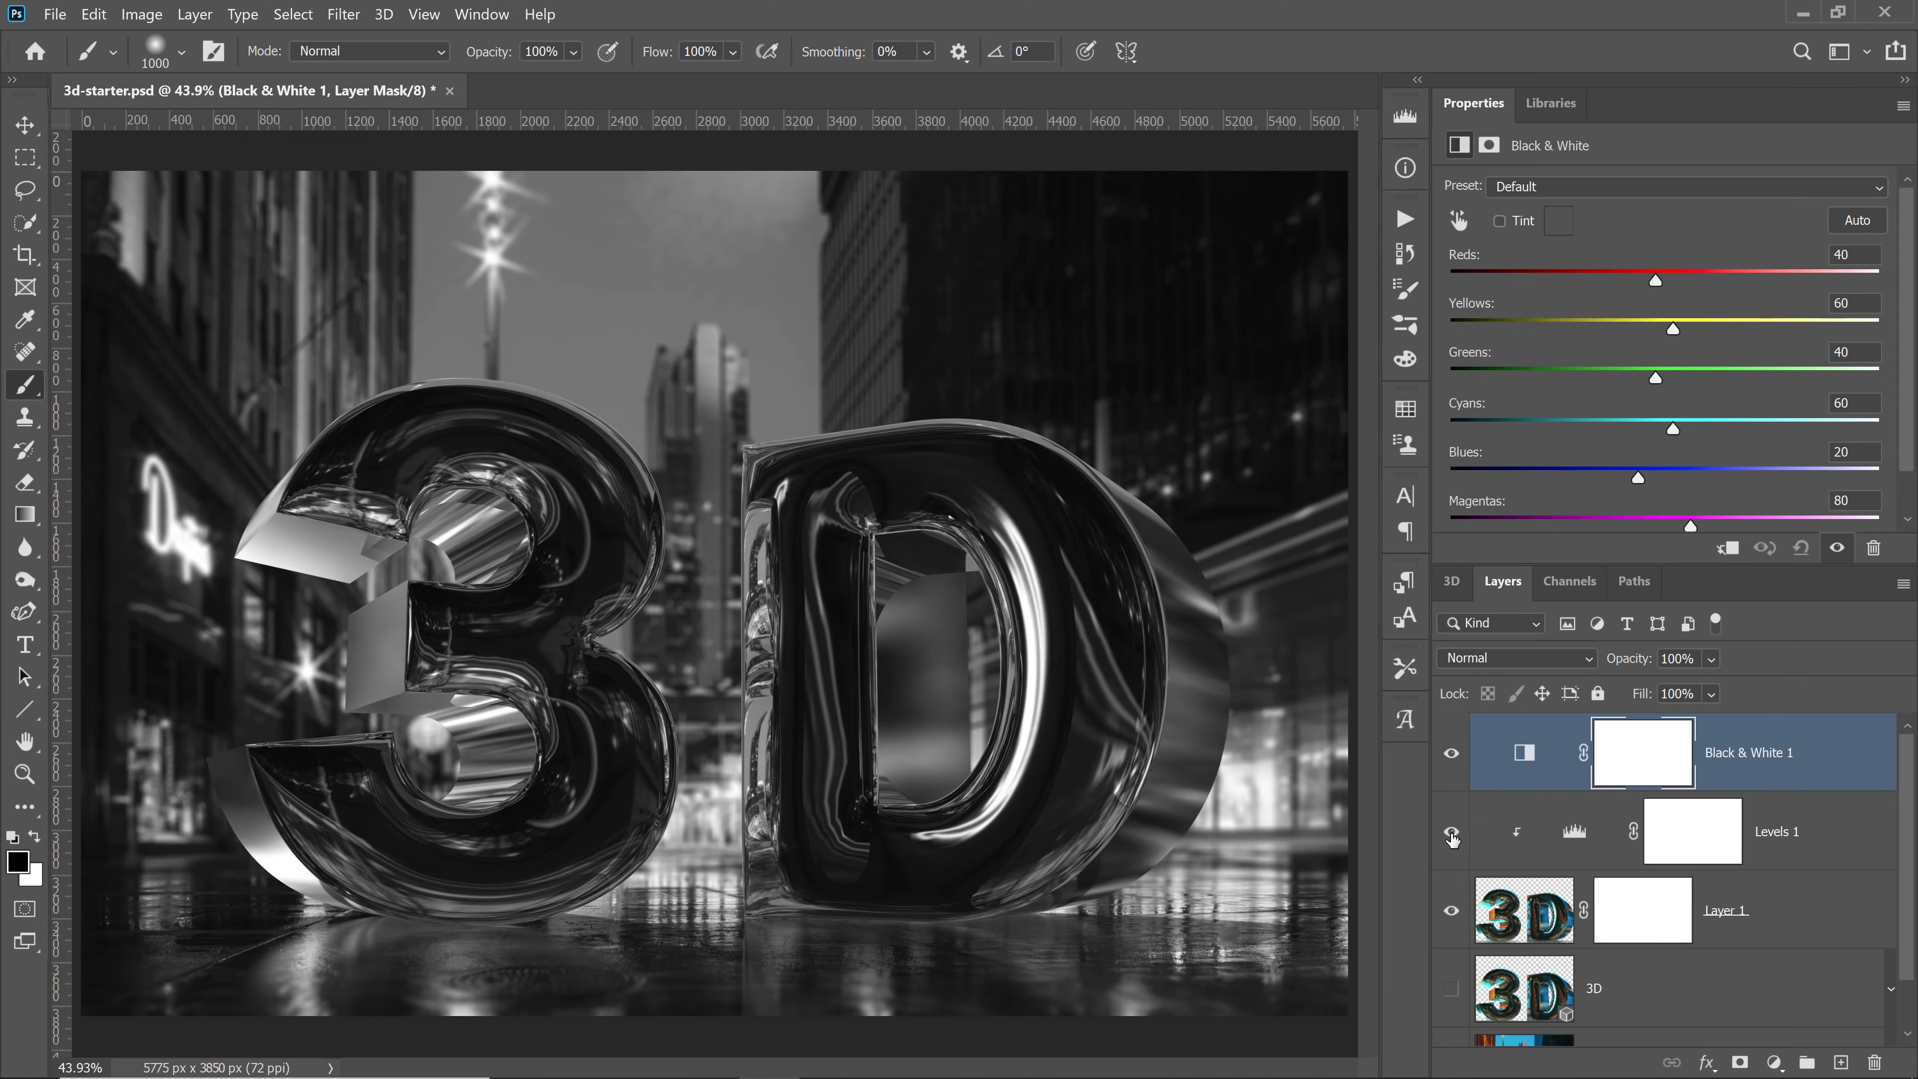
click(1450, 831)
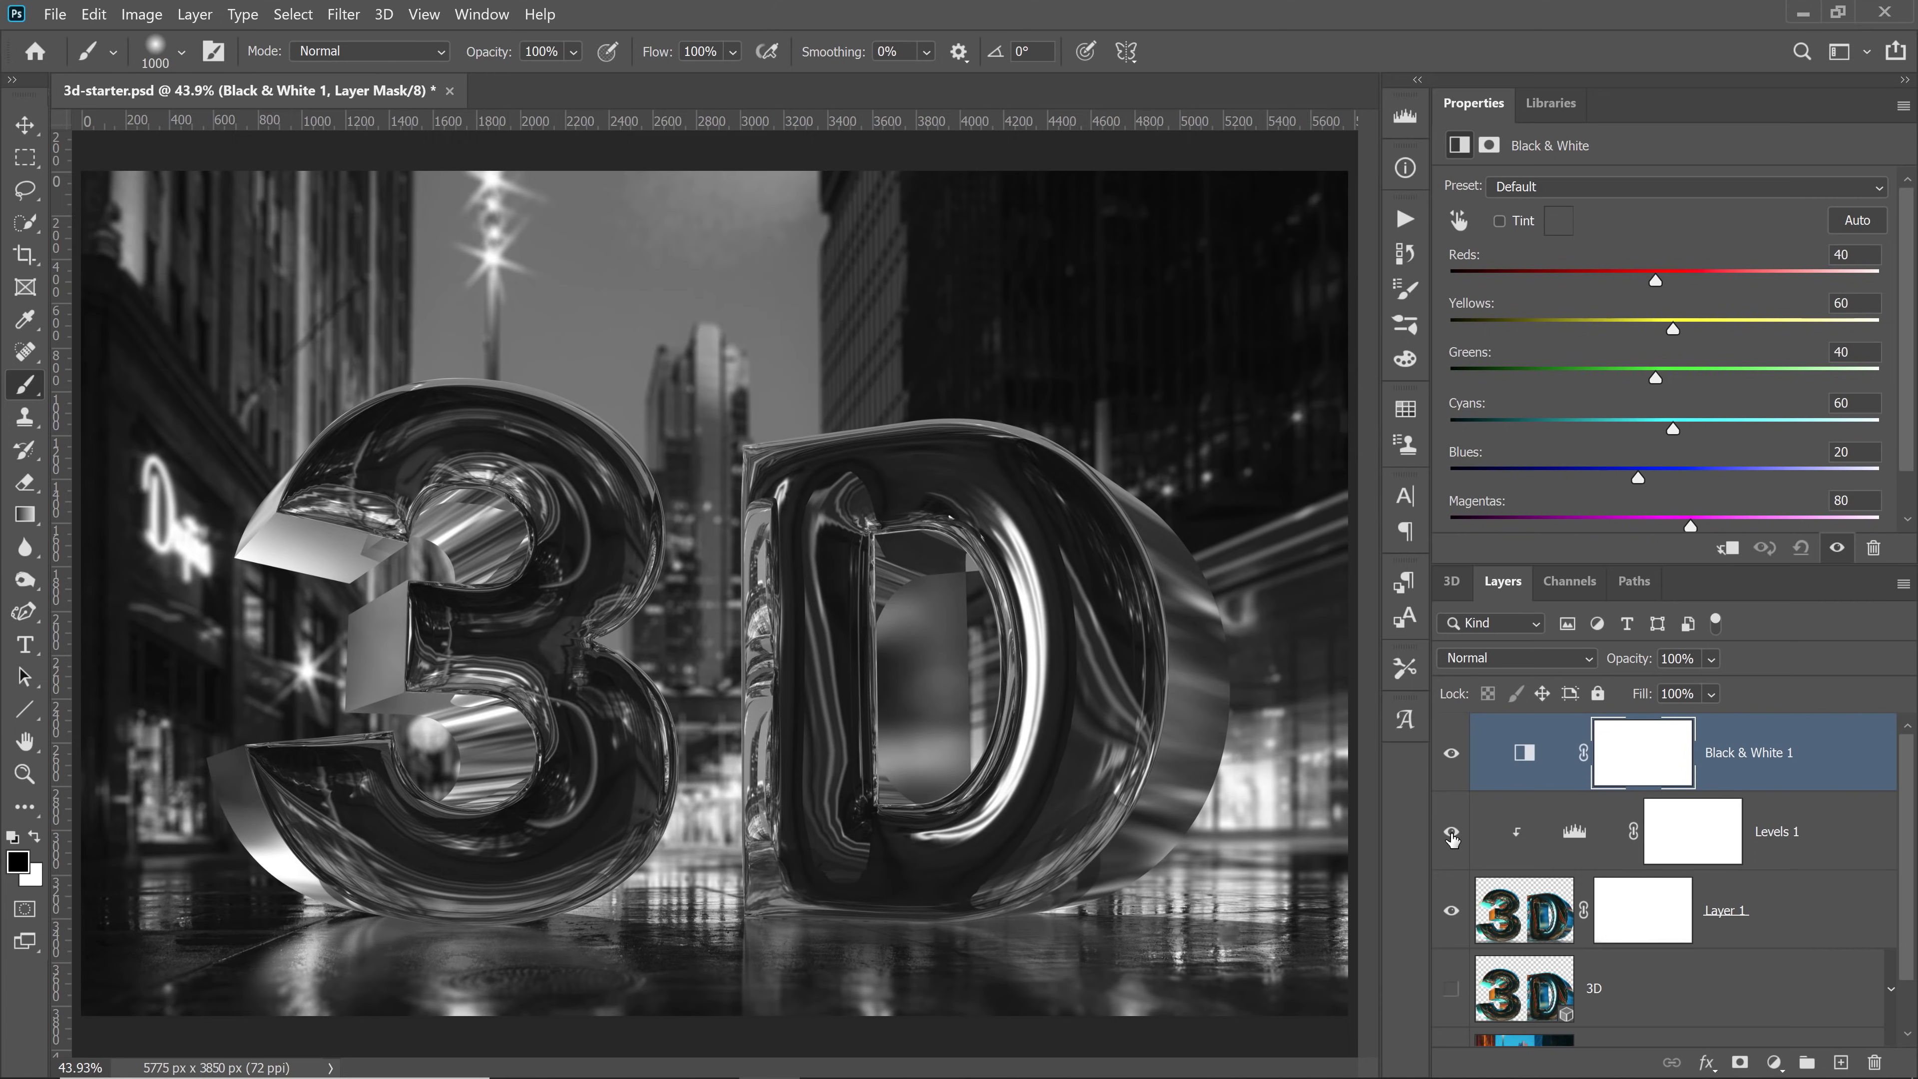
click(1451, 832)
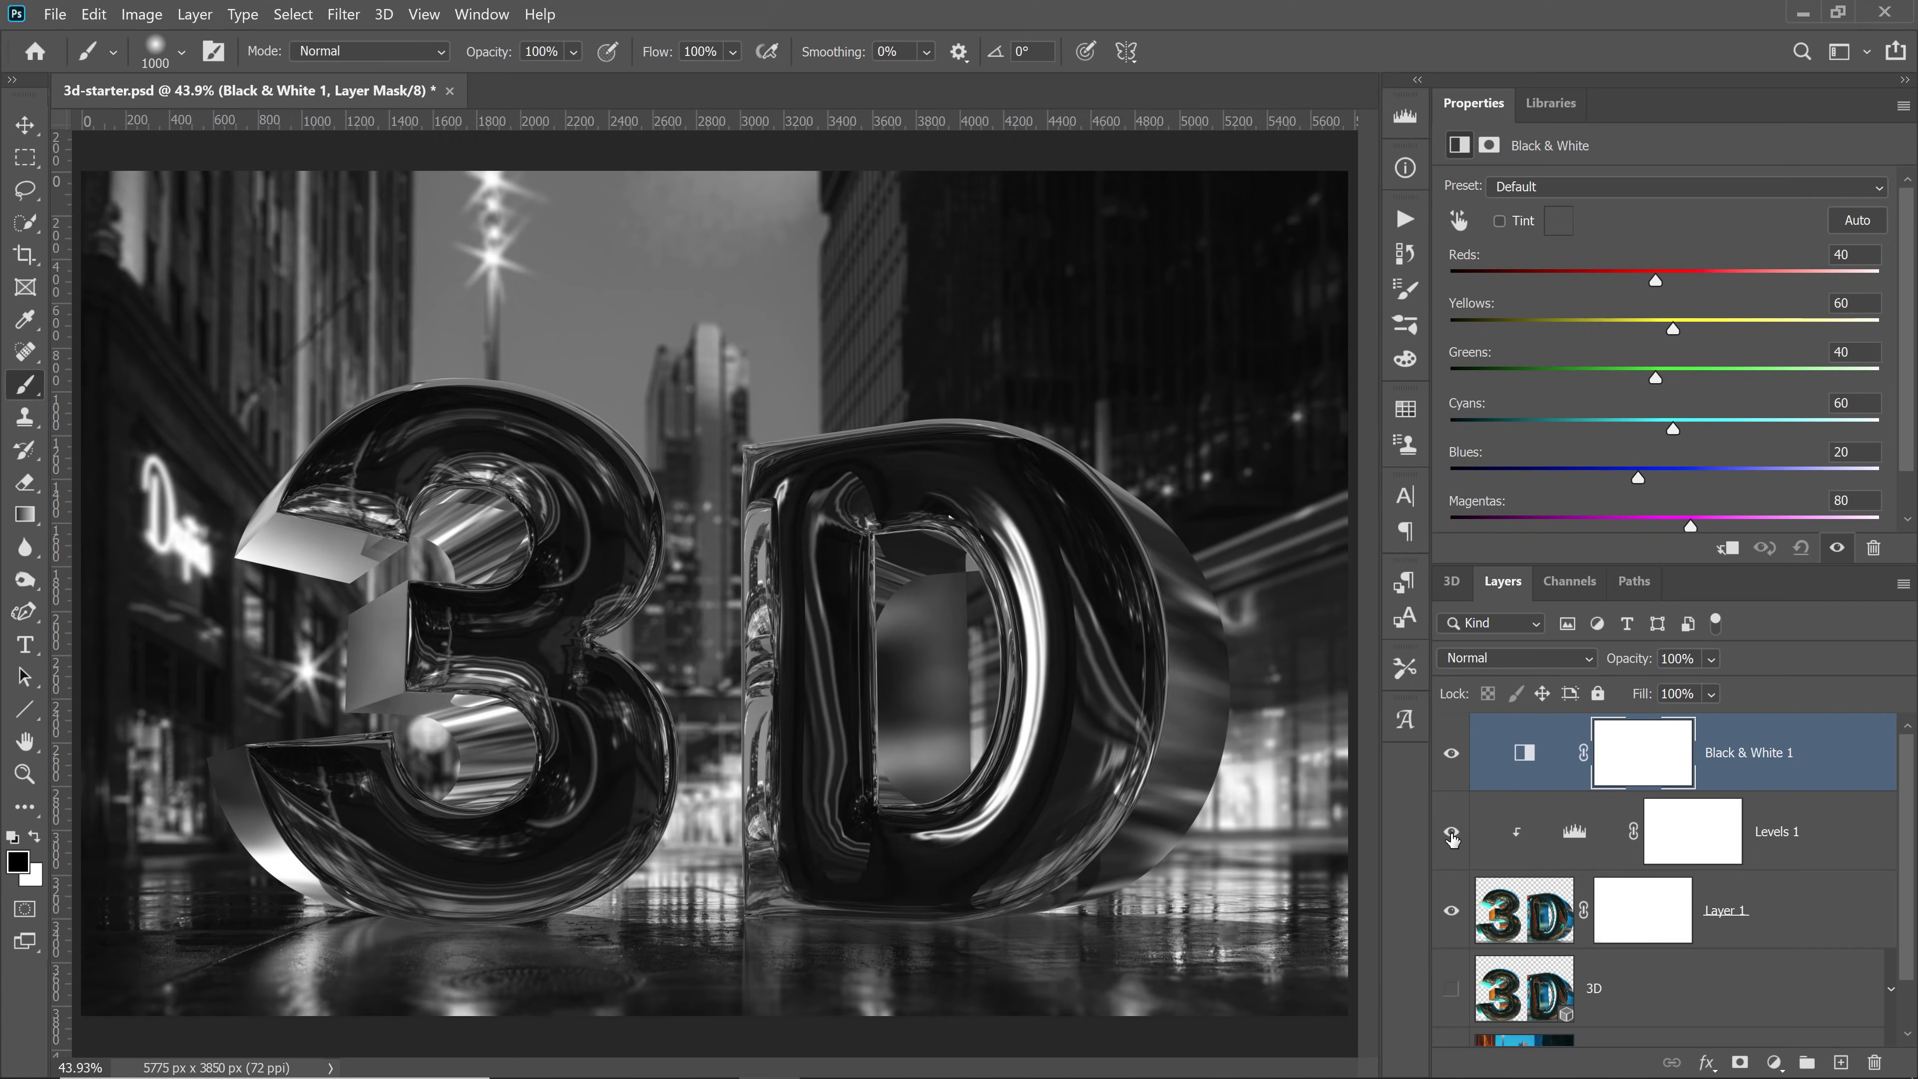
click(1451, 831)
click(1452, 754)
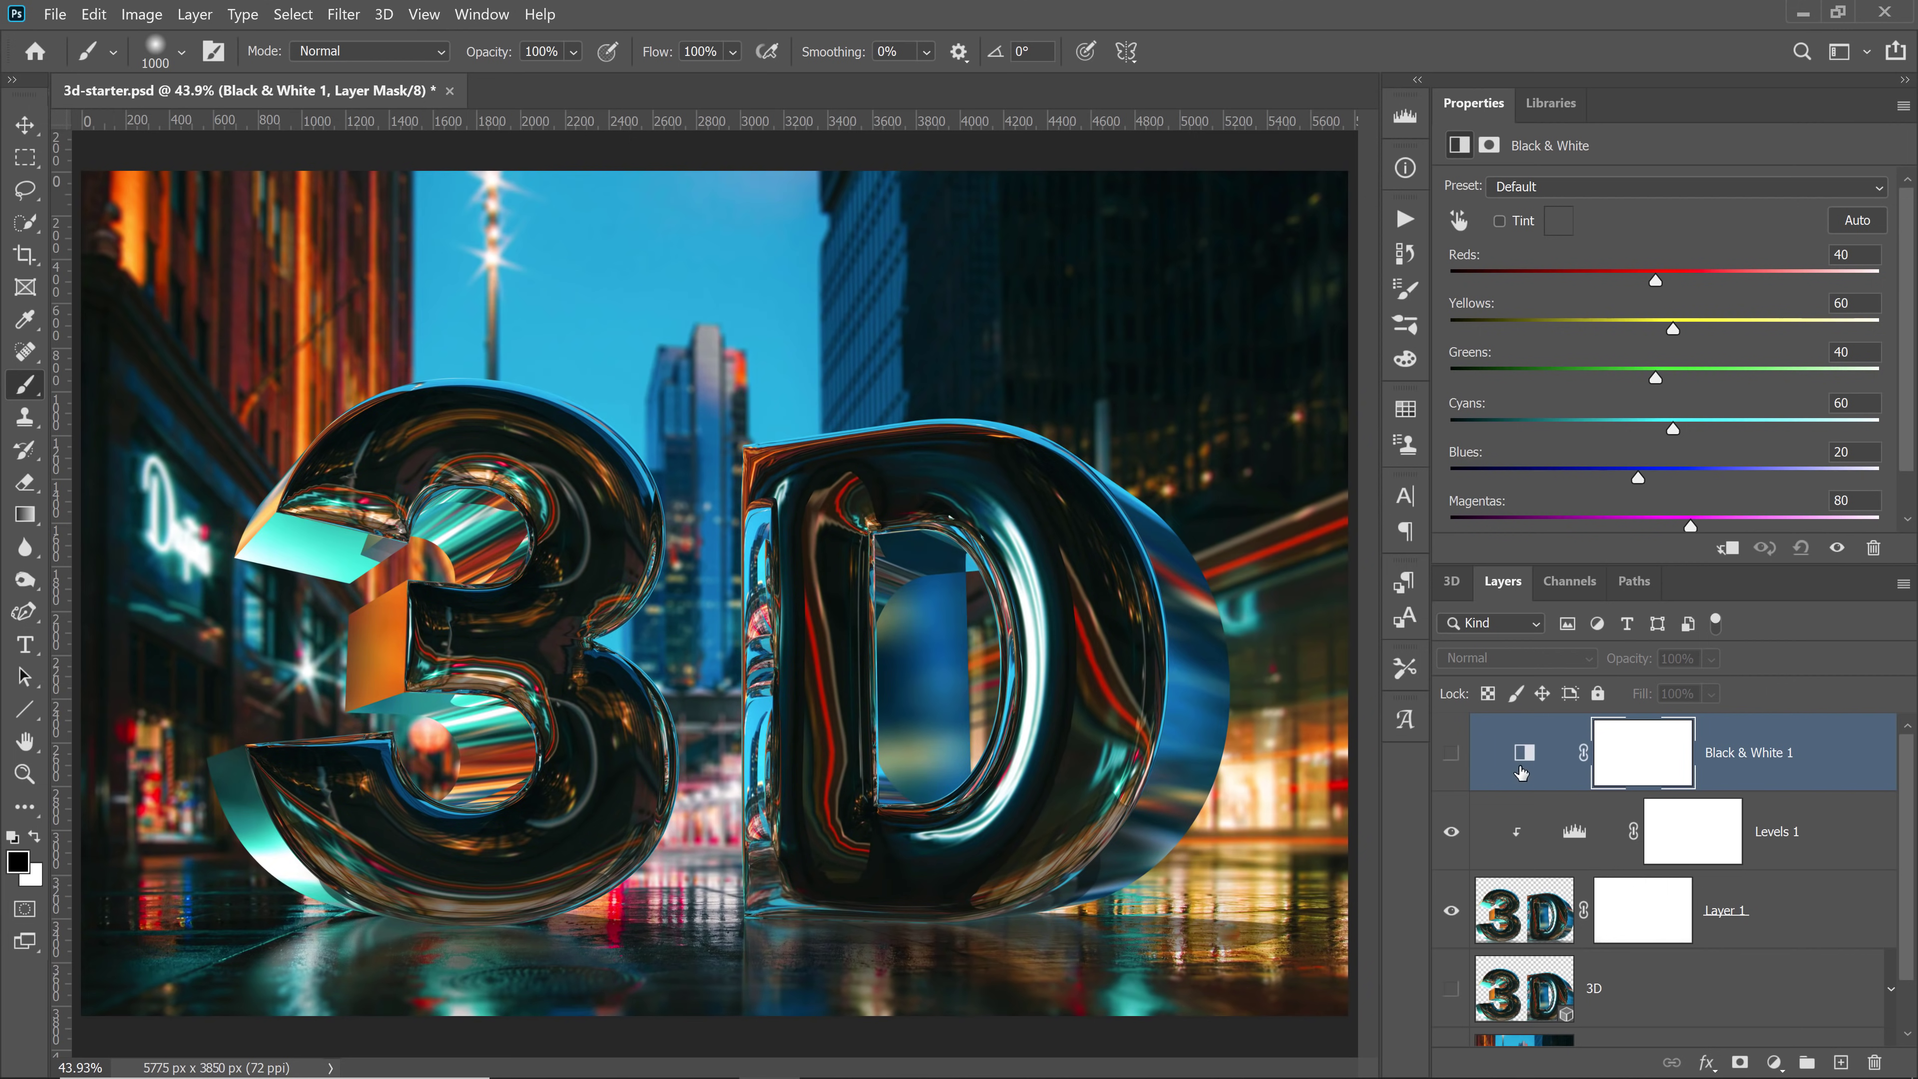
drag(1522, 771, 1875, 1063)
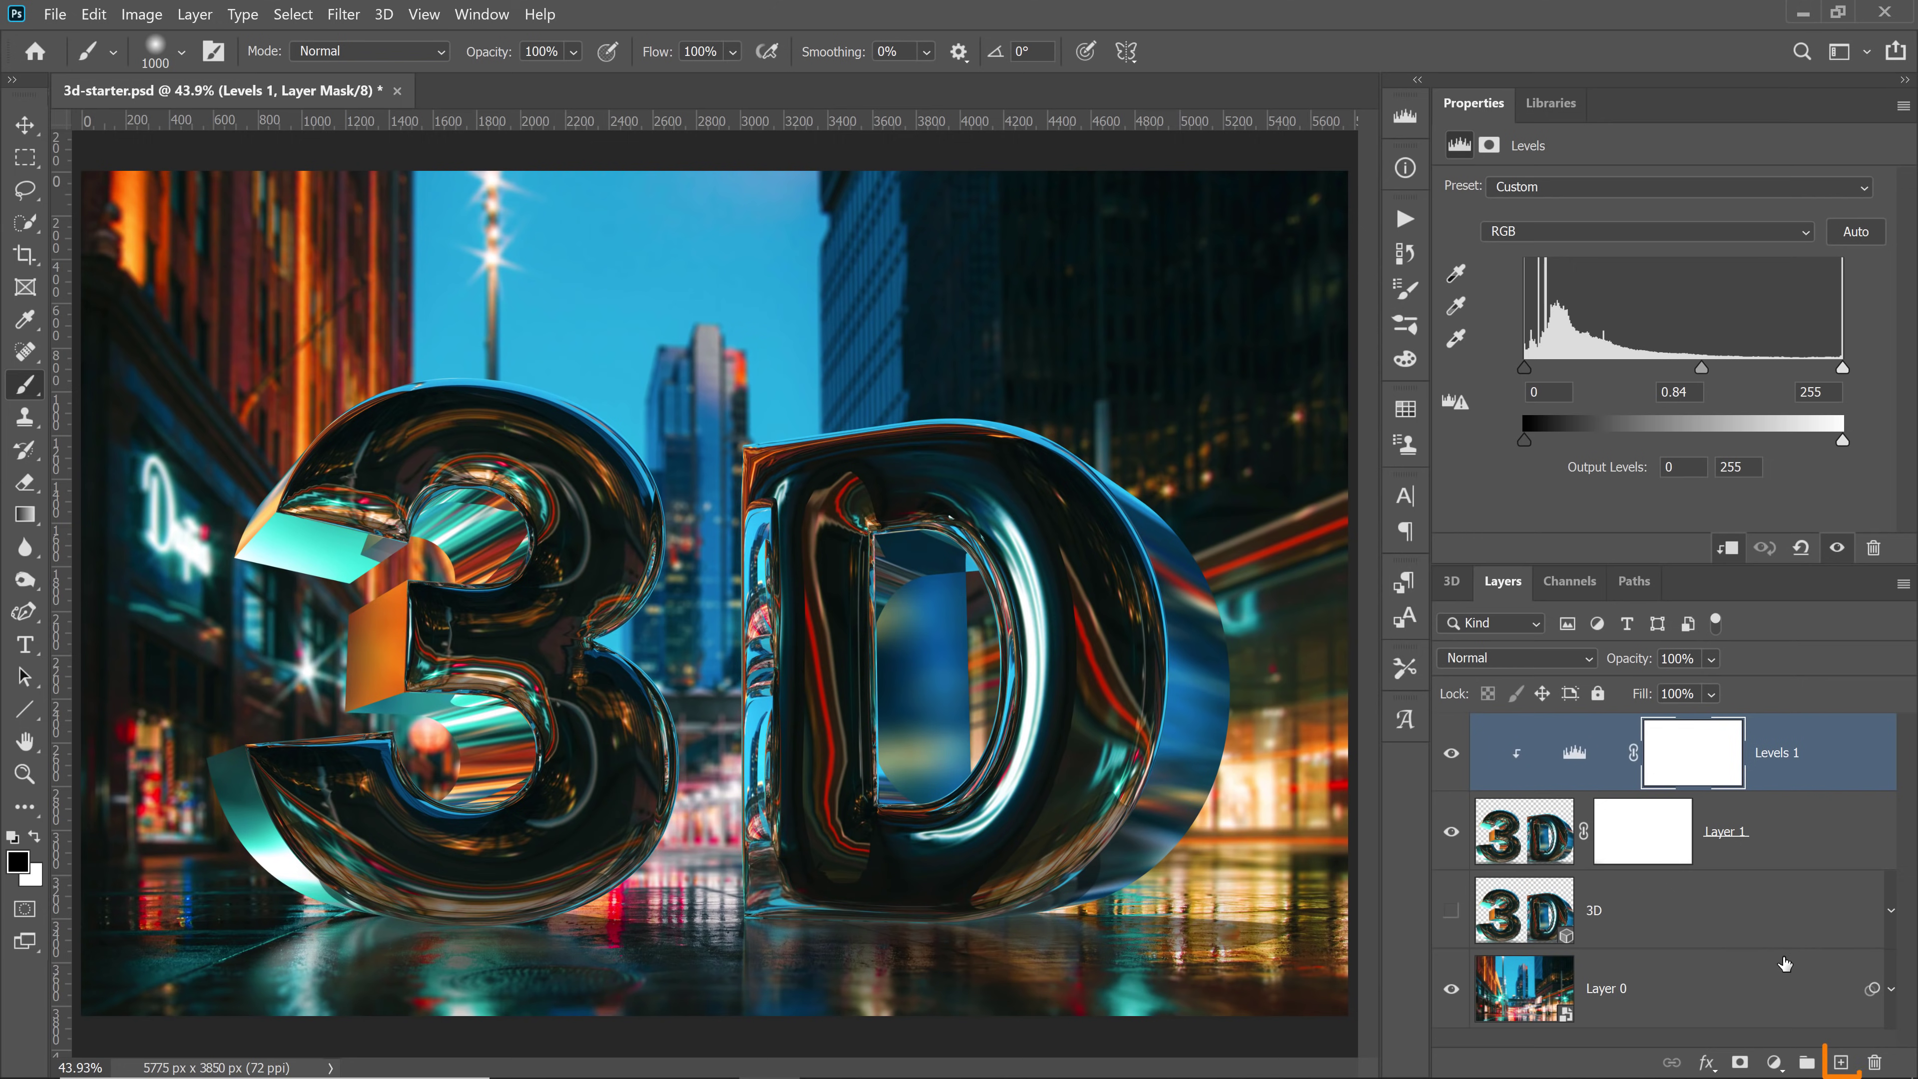
Create a new layer clipped to the text and brush soft white along the outer right side of the D
click(1841, 1063)
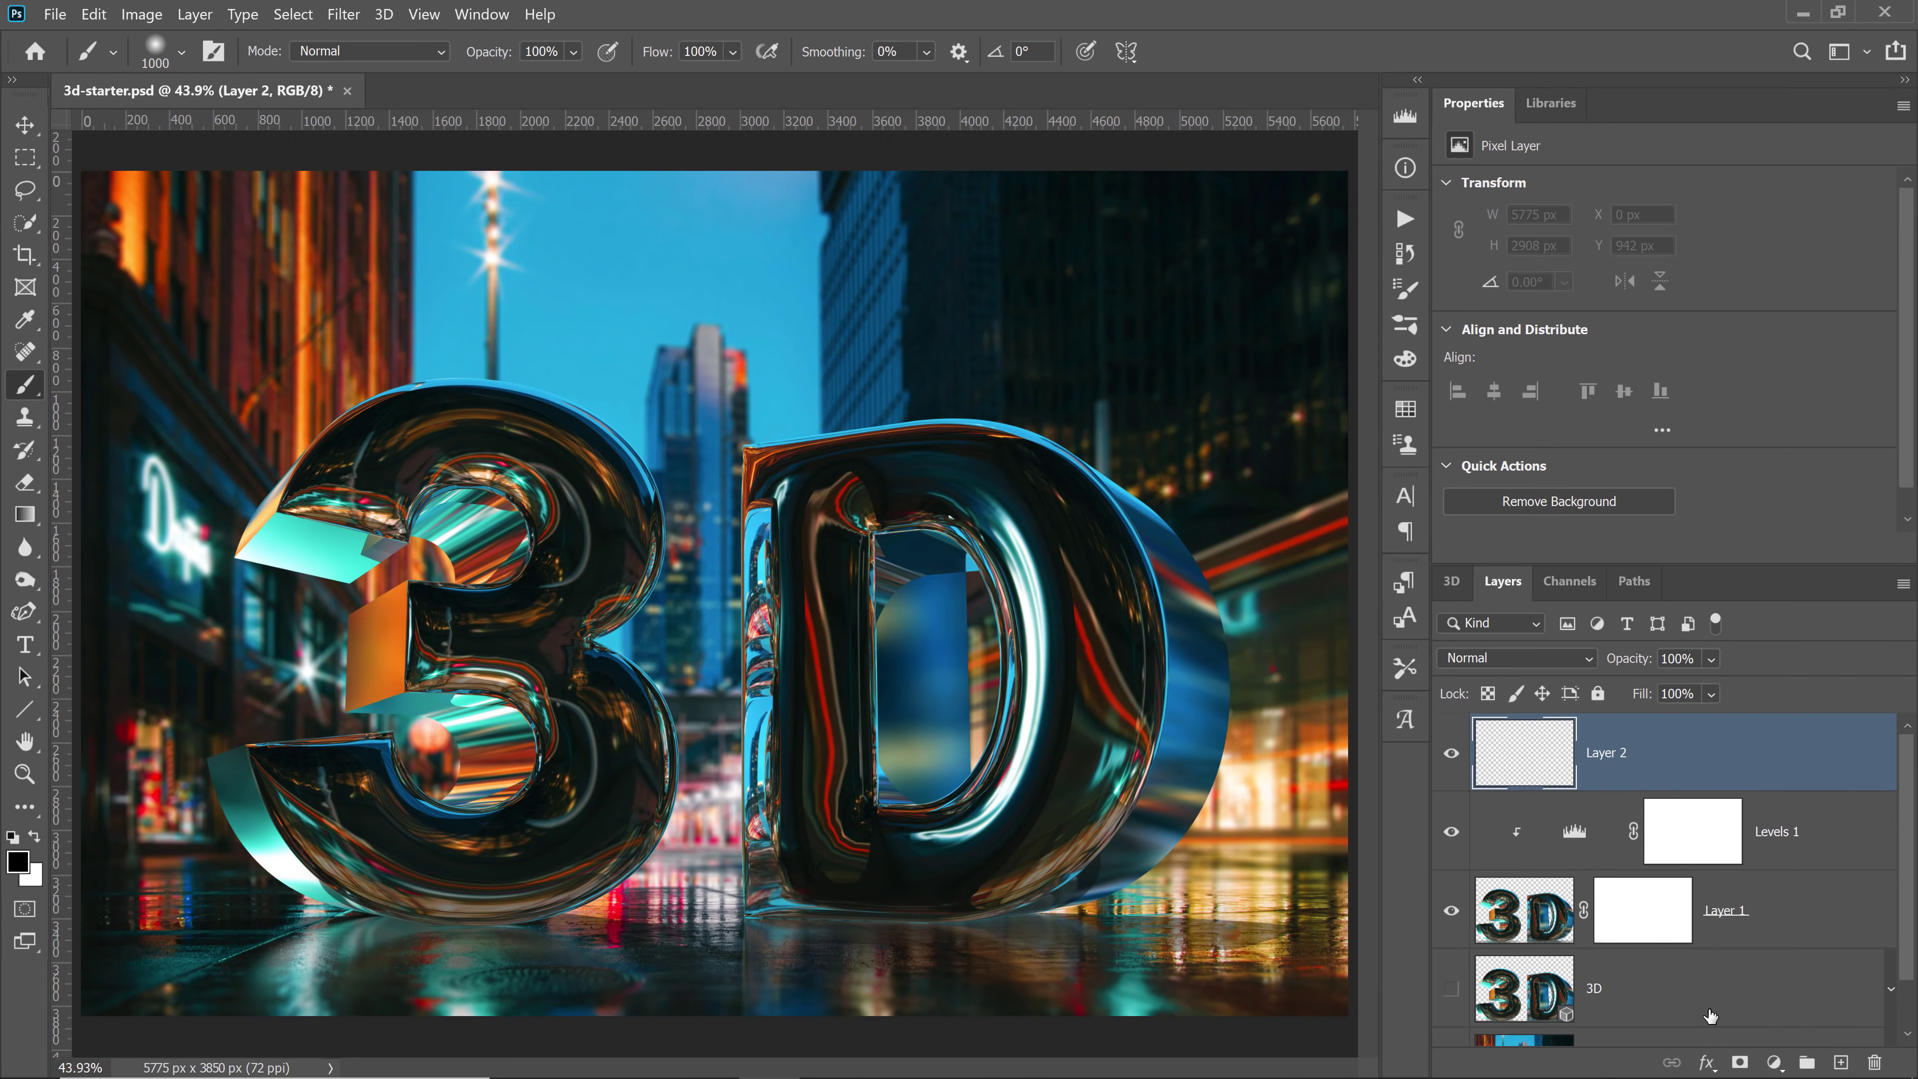
key(ctrl+alt+g)
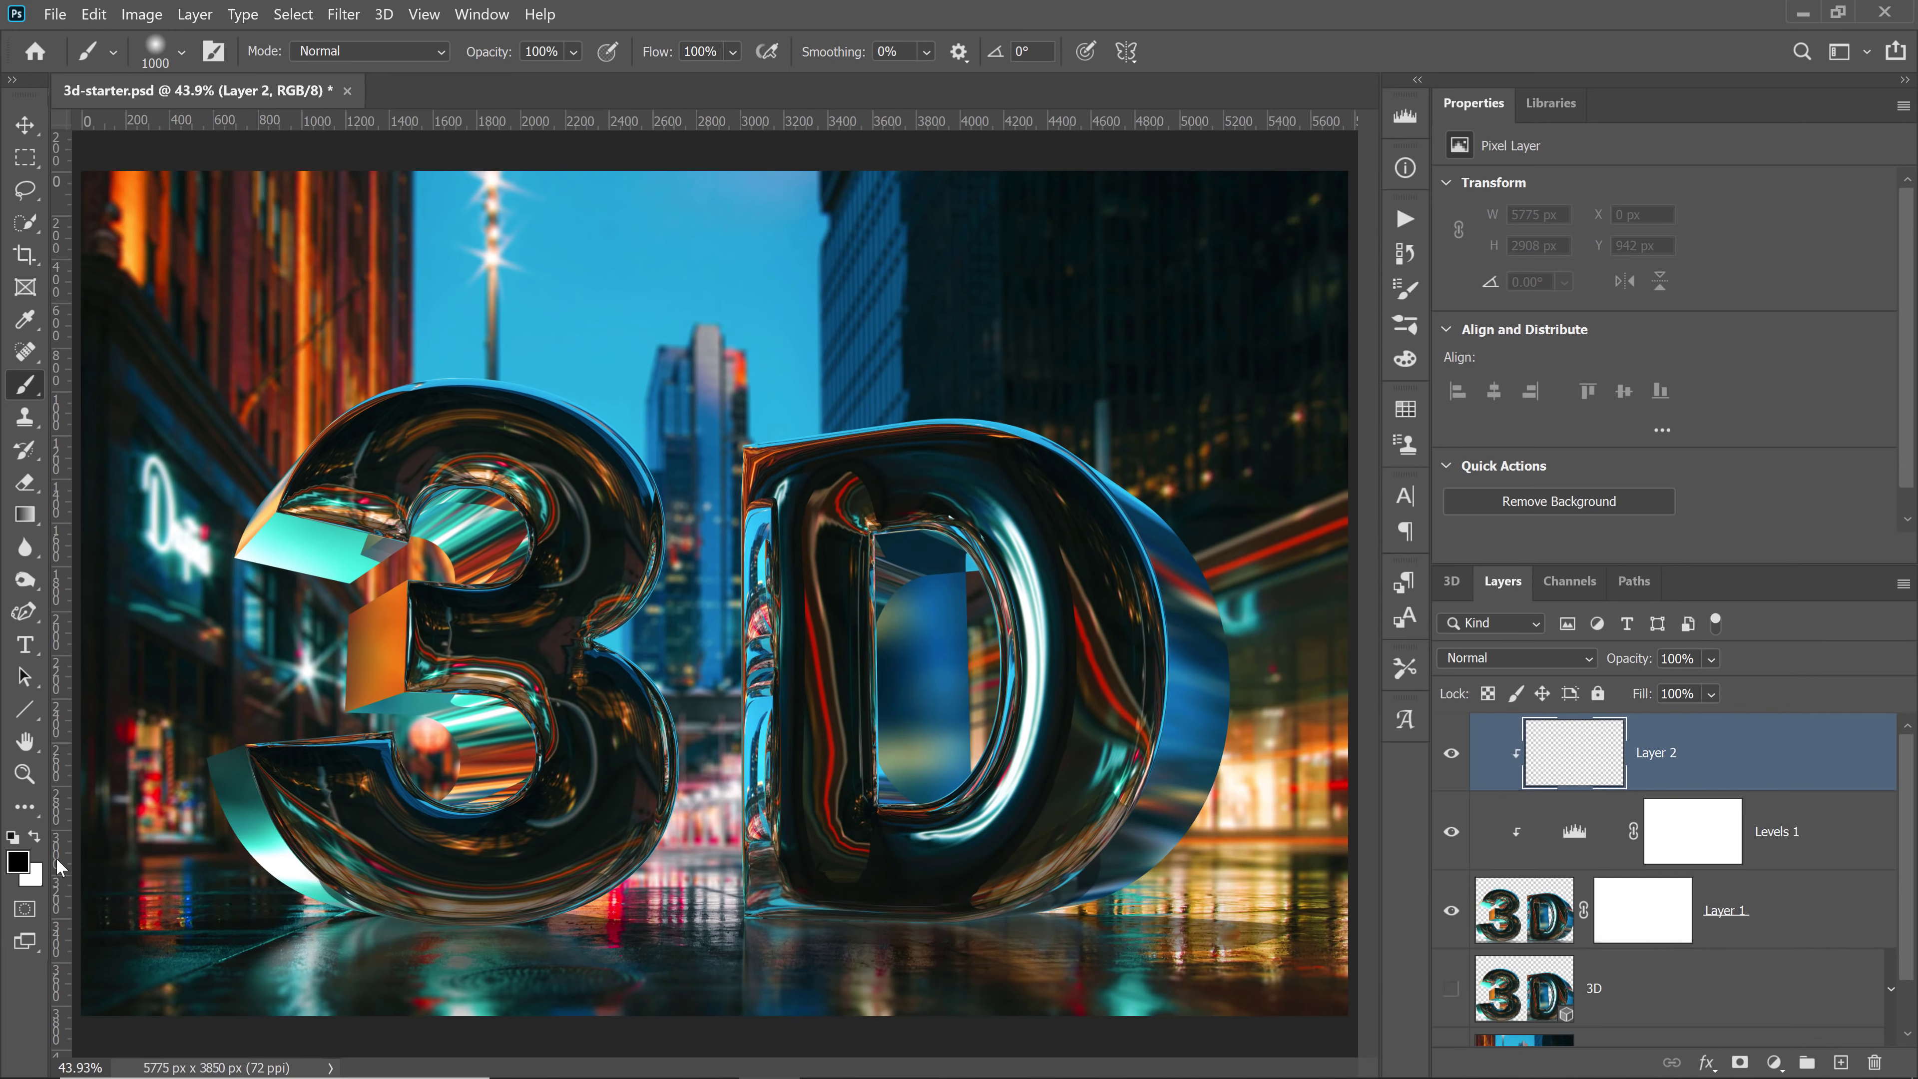
key(x)
key(b)
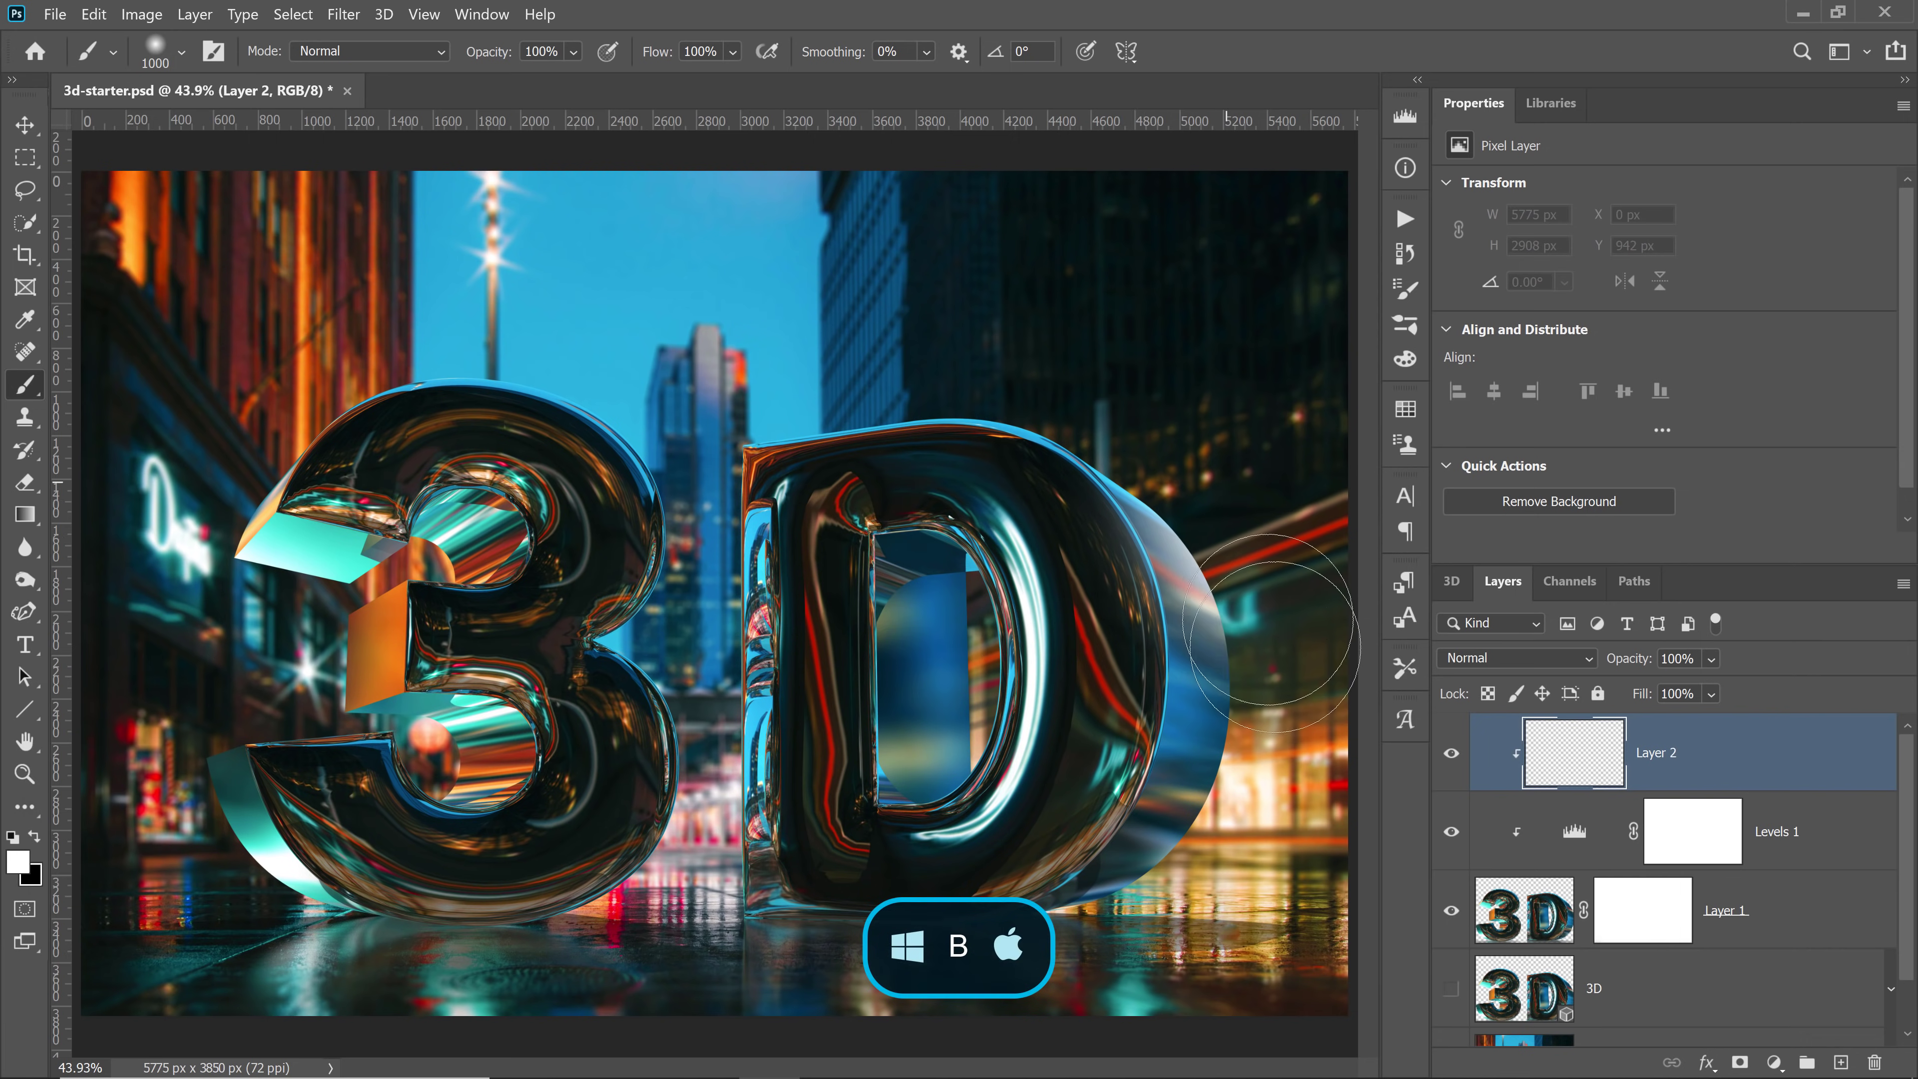
mouse_move(1272, 633)
mouse_down()
mouse_move(1240, 884)
mouse_move(1336, 834)
mouse_move(1308, 567)
mouse_move(1268, 548)
mouse_up()
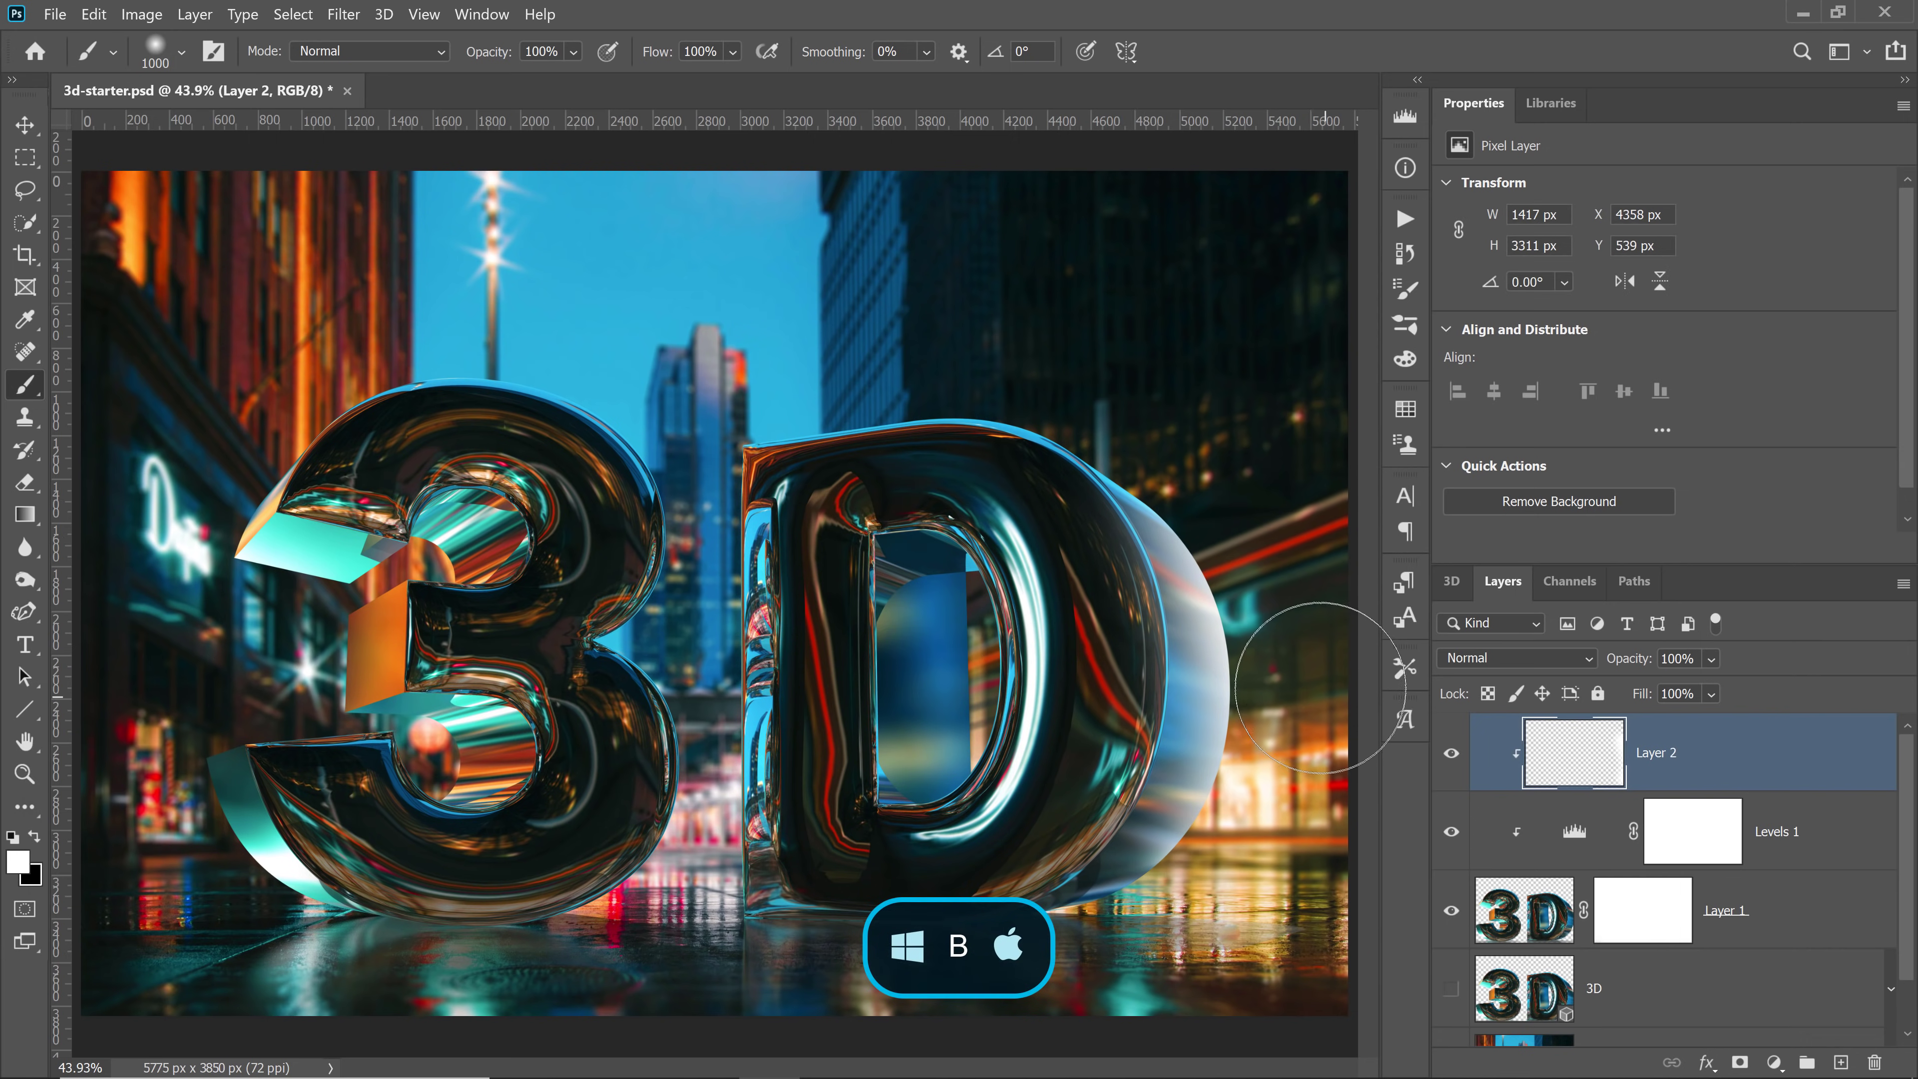
Set Layer 2's blend mode to Color Dodge and disable Transparency Shapes Layer, keeping Fill Opacity at 100%
double_click(1840, 768)
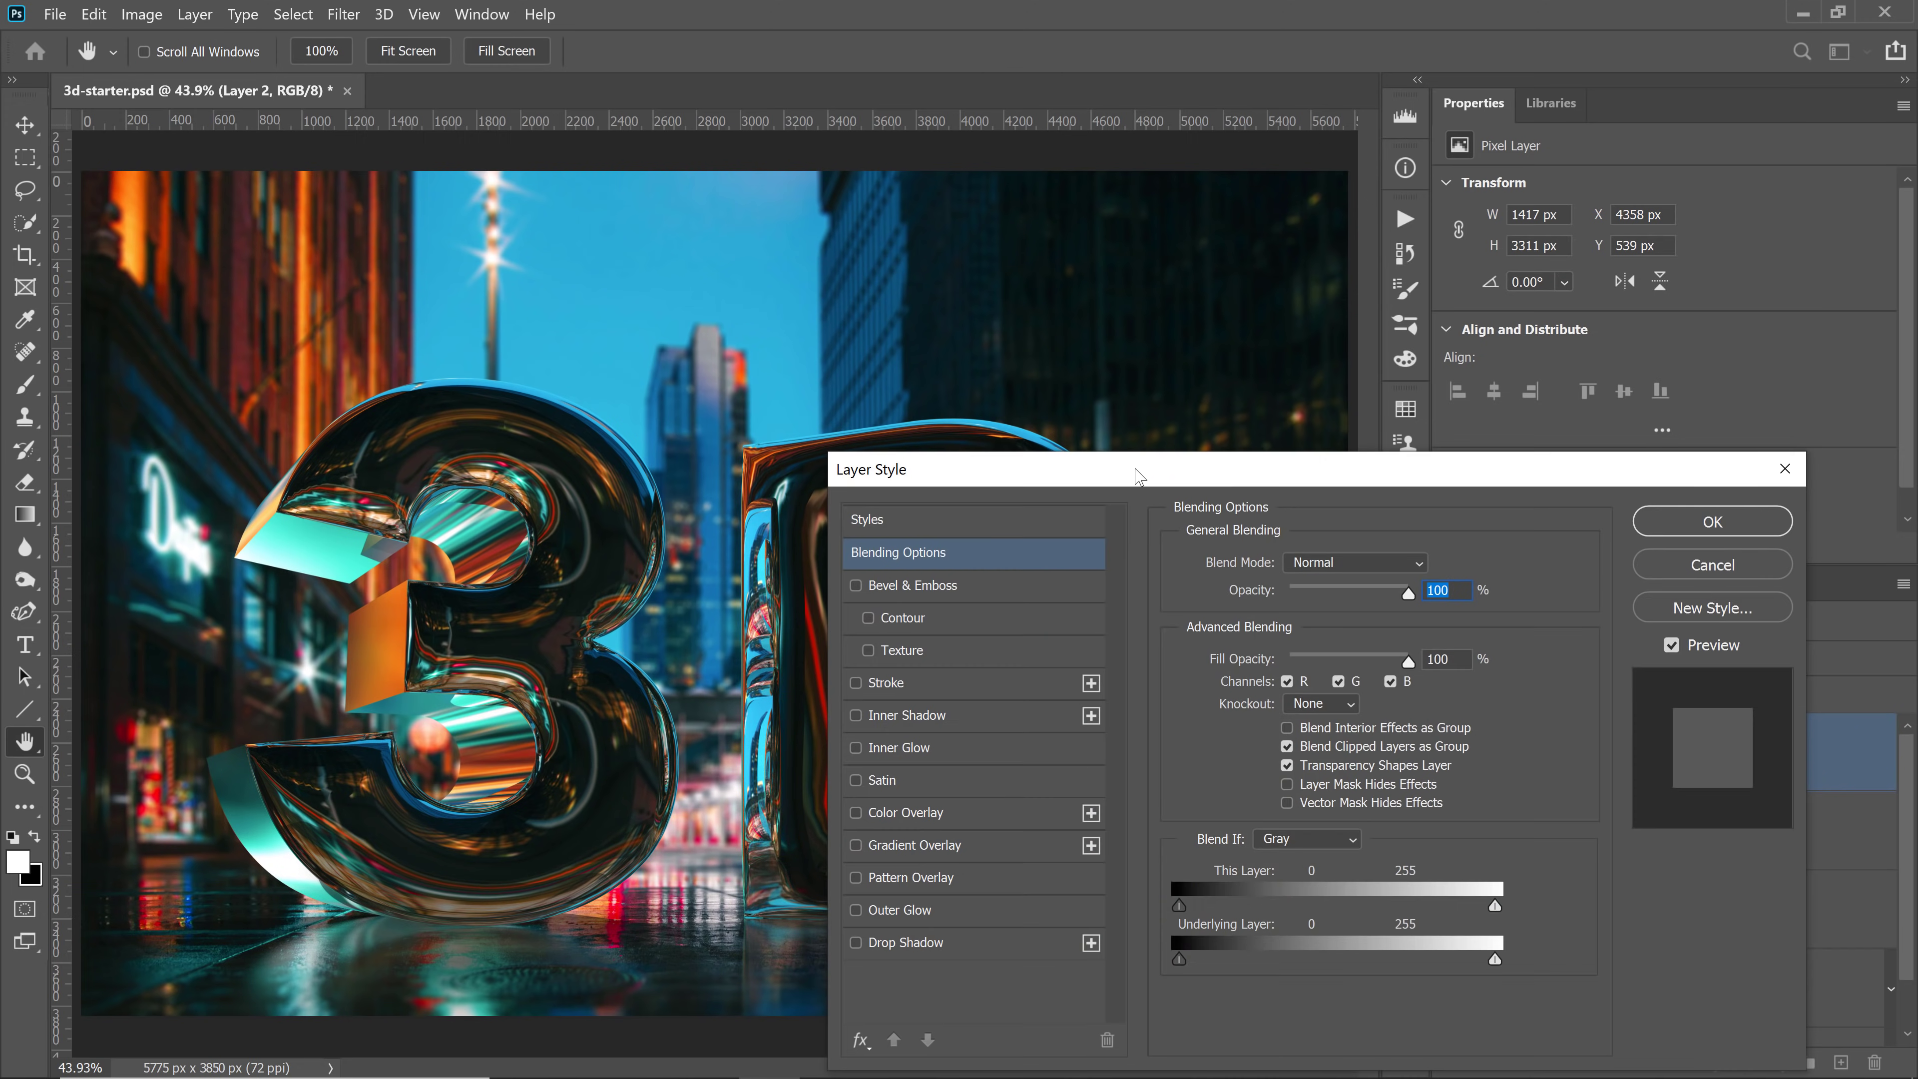
drag(1139, 475, 376, 202)
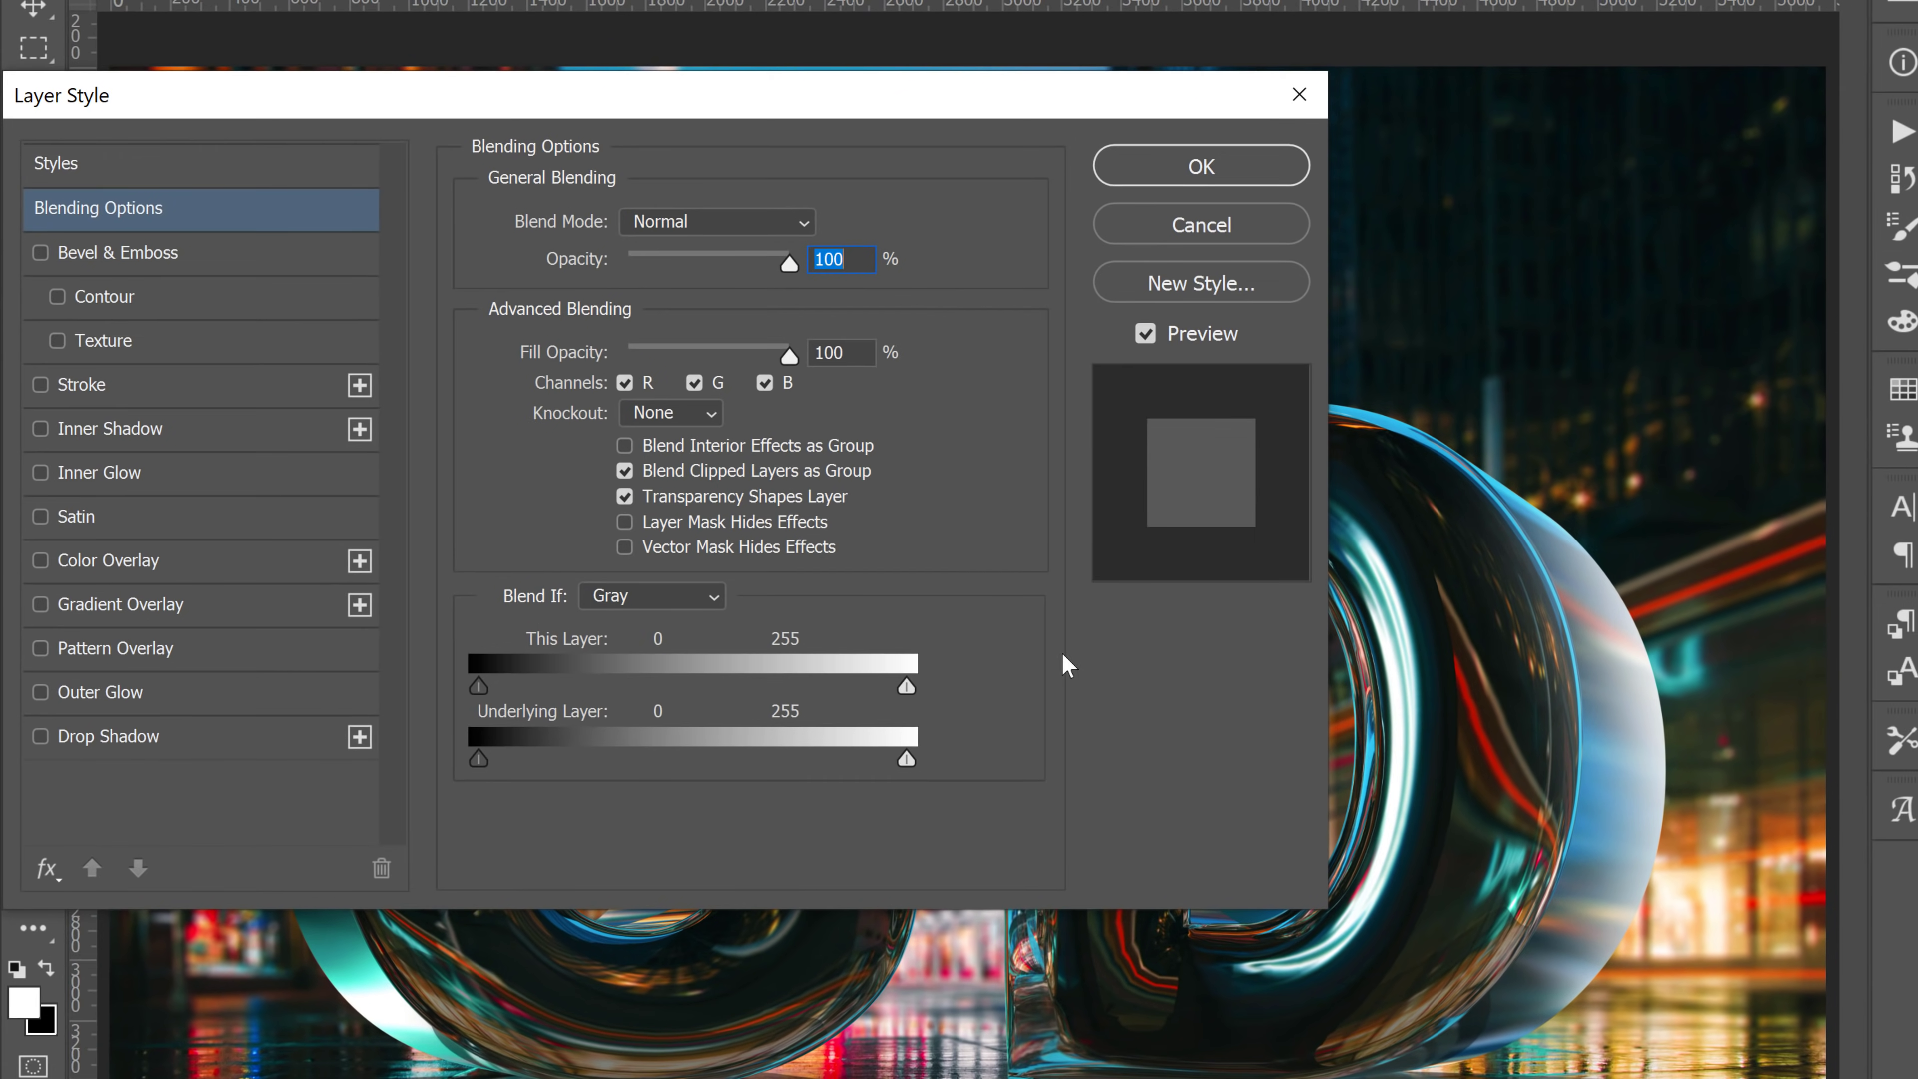
click(693, 220)
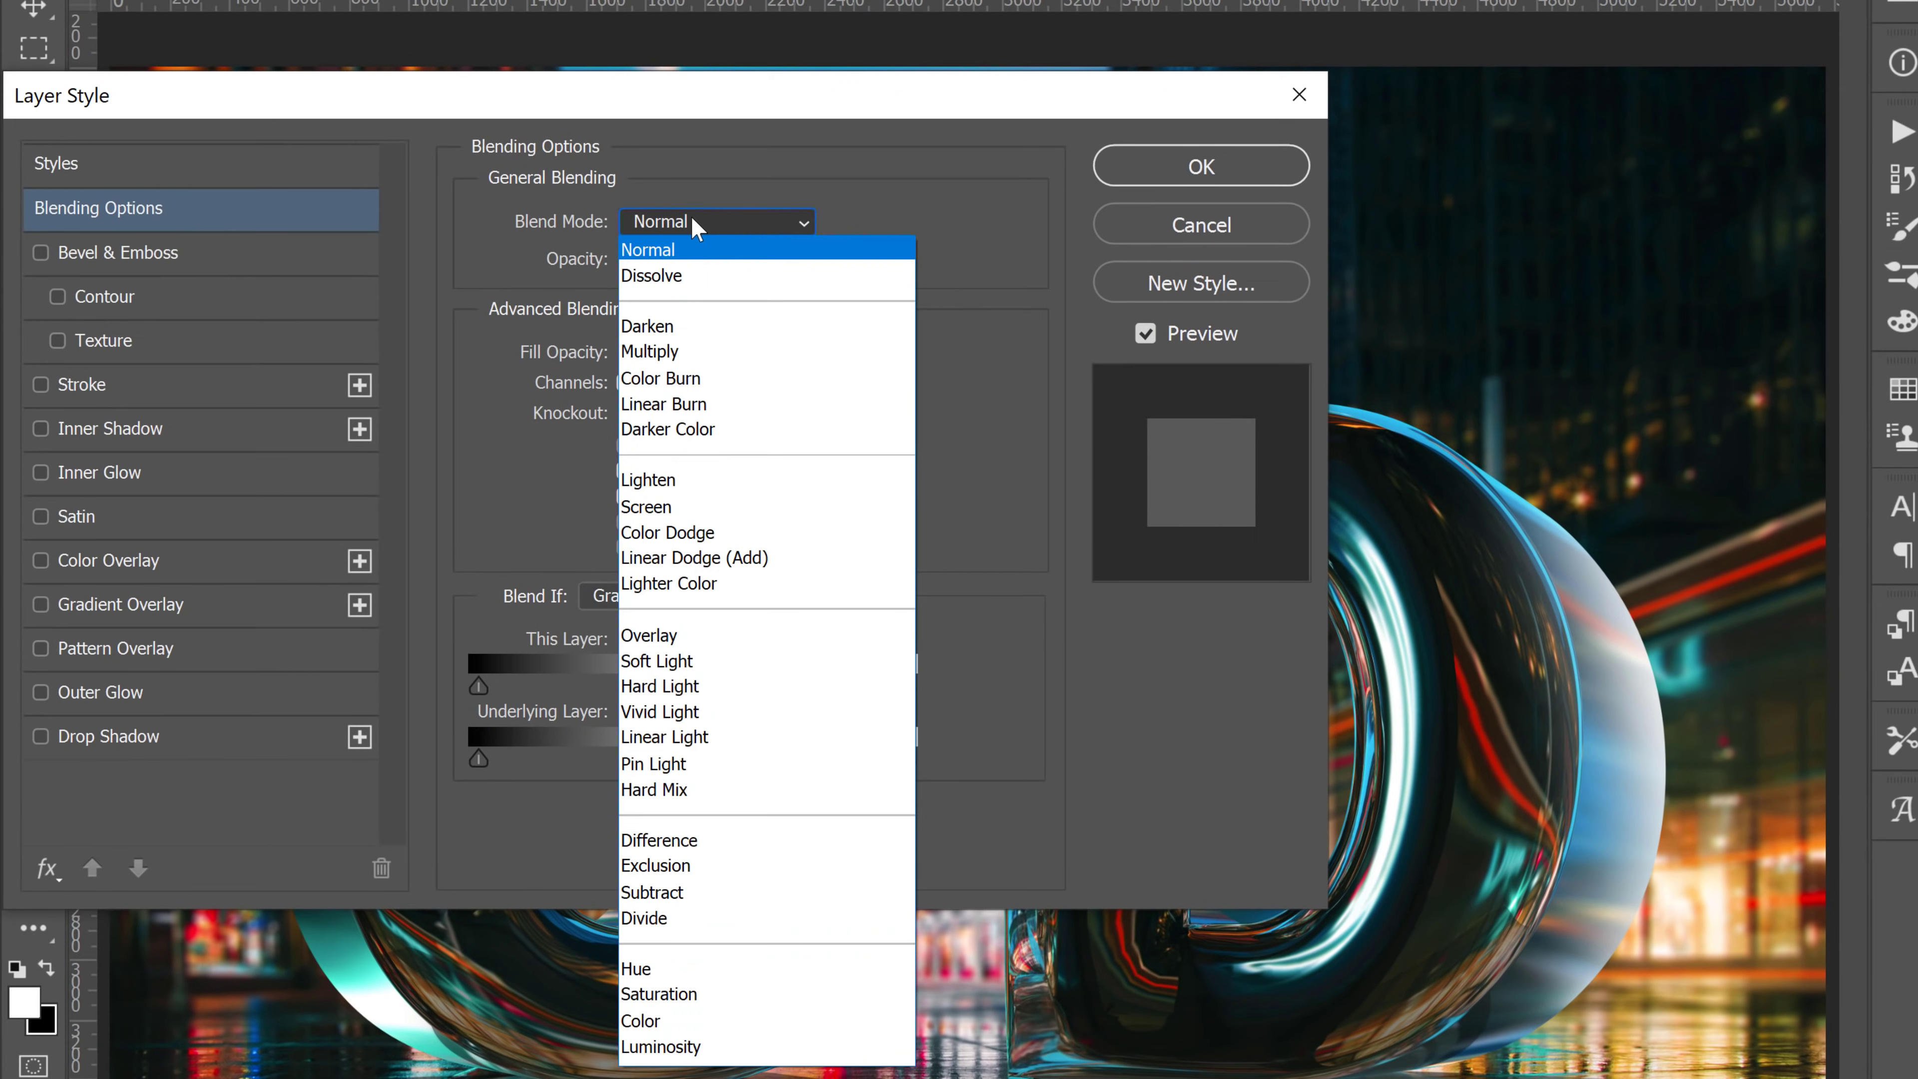
click(708, 535)
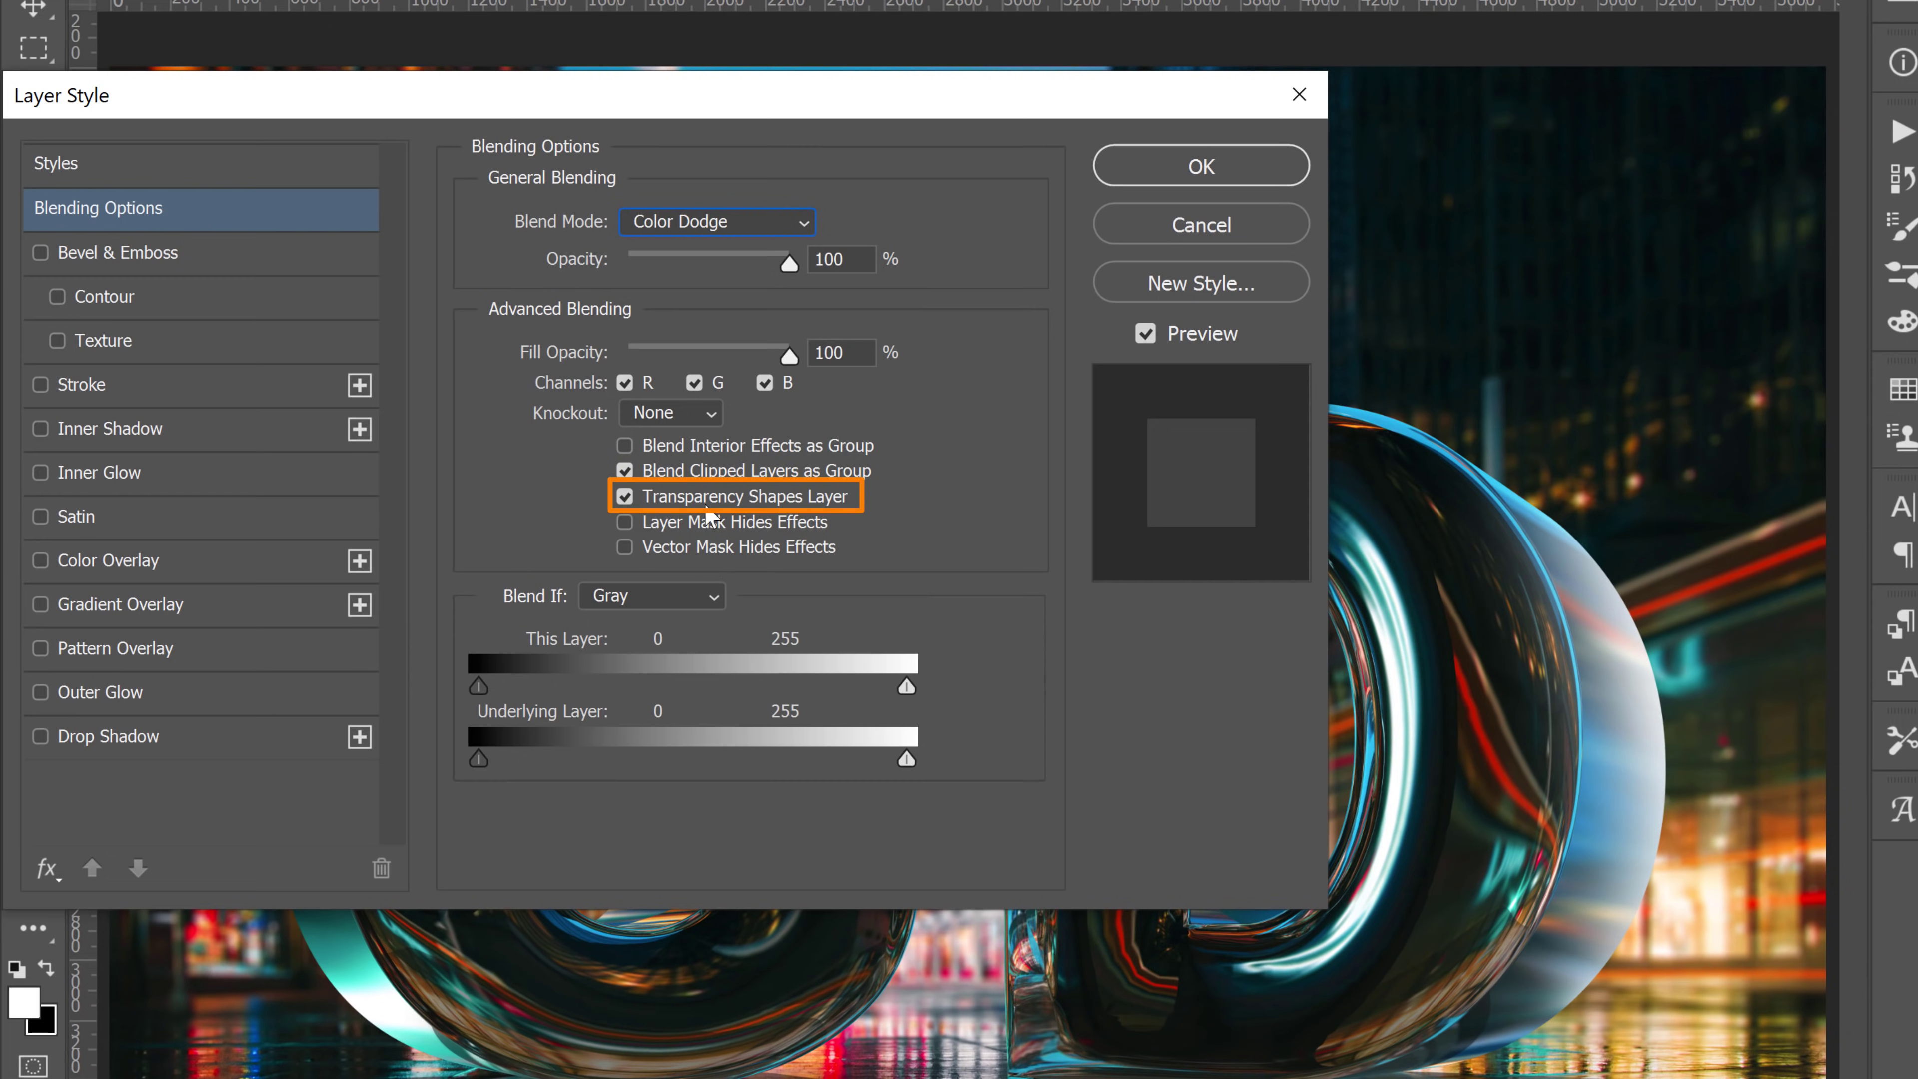
click(626, 500)
click(626, 498)
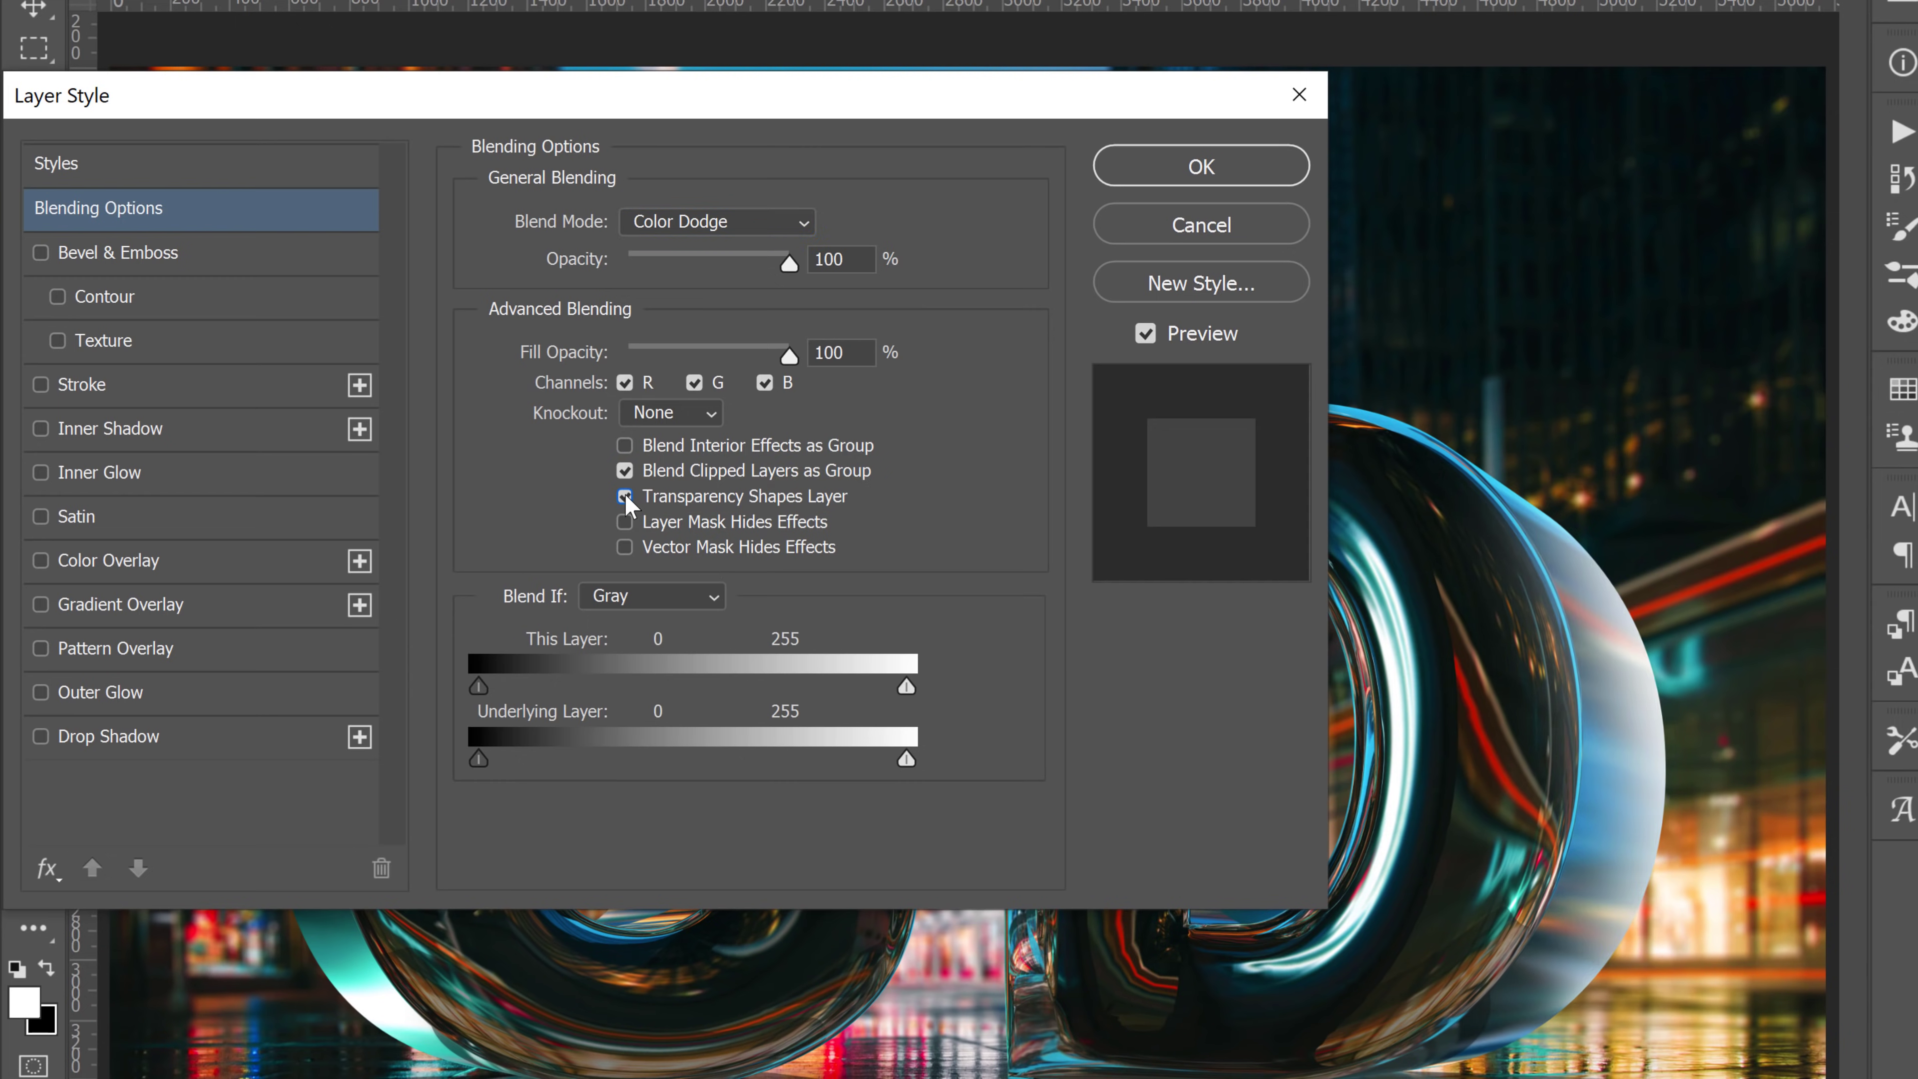
click(626, 499)
mouse_move(787, 355)
mouse_down()
mouse_move(650, 367)
mouse_move(797, 382)
mouse_up()
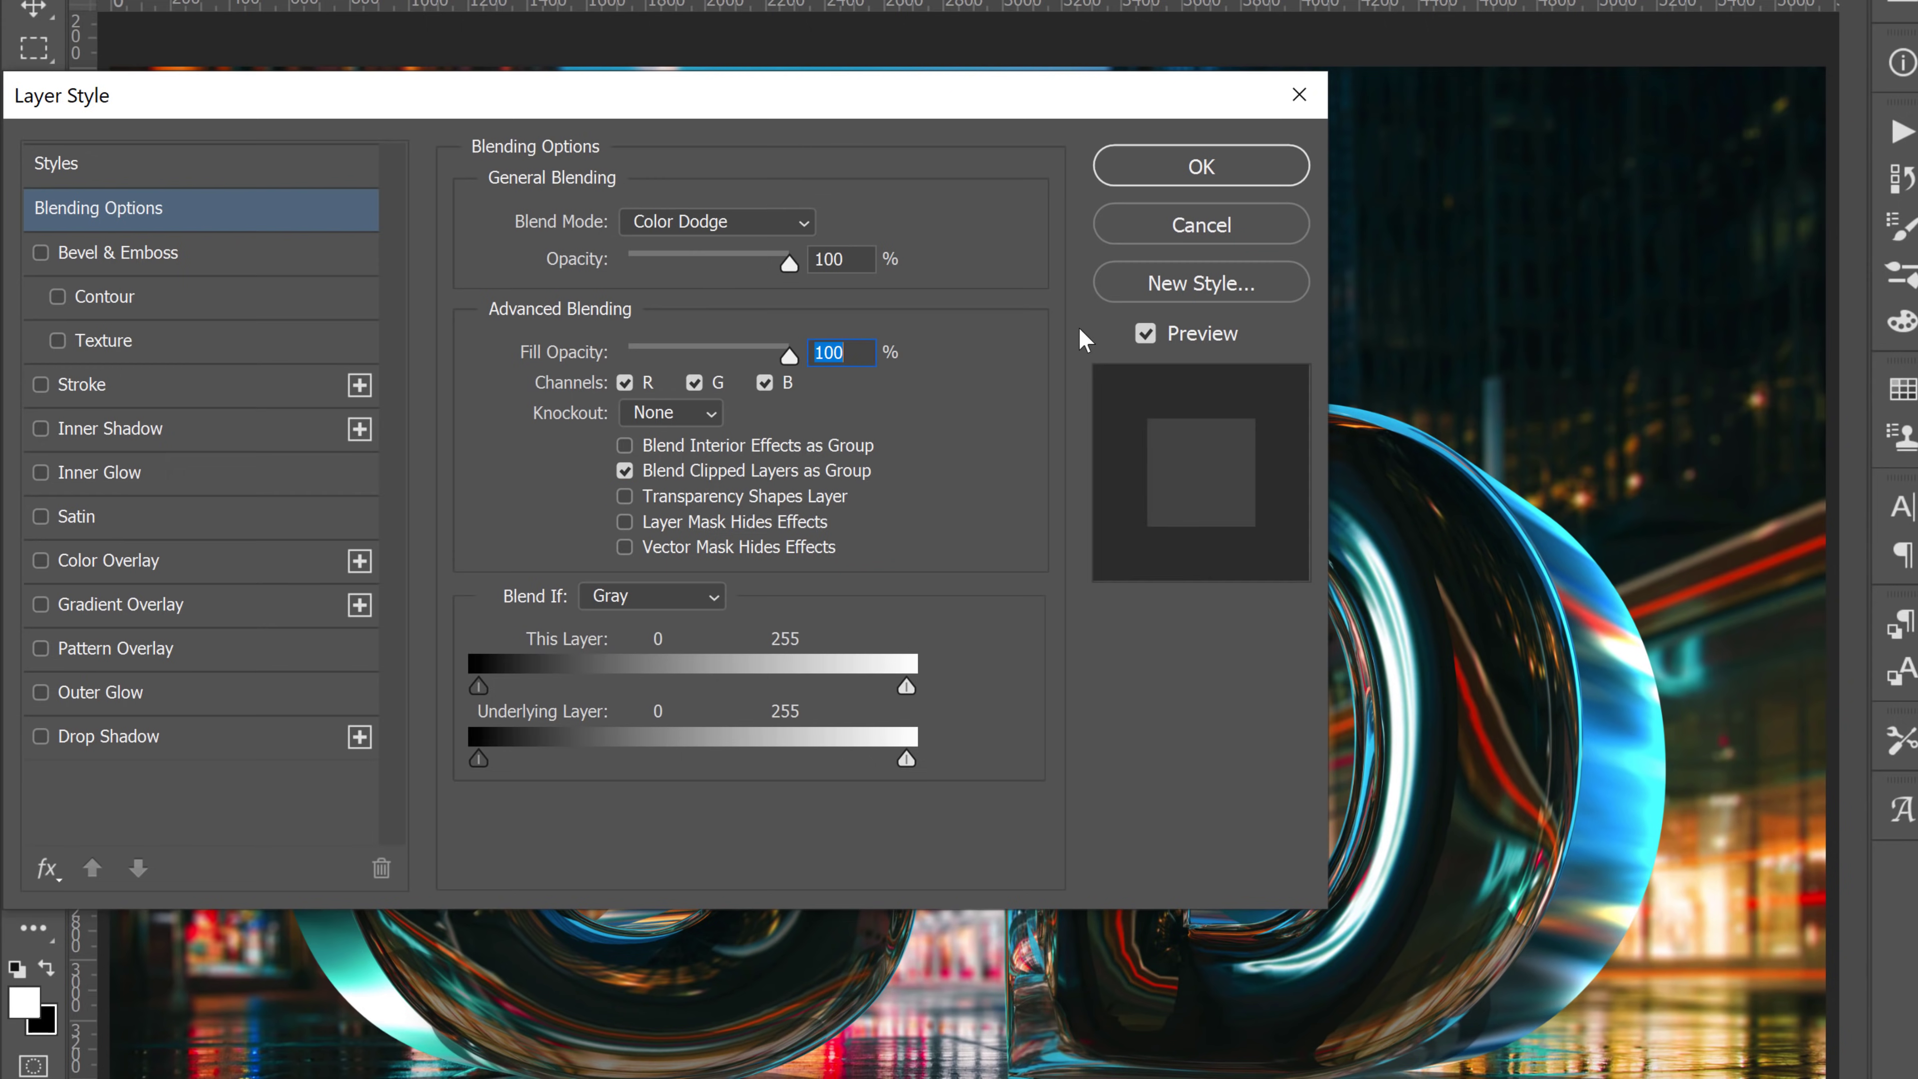
click(1201, 165)
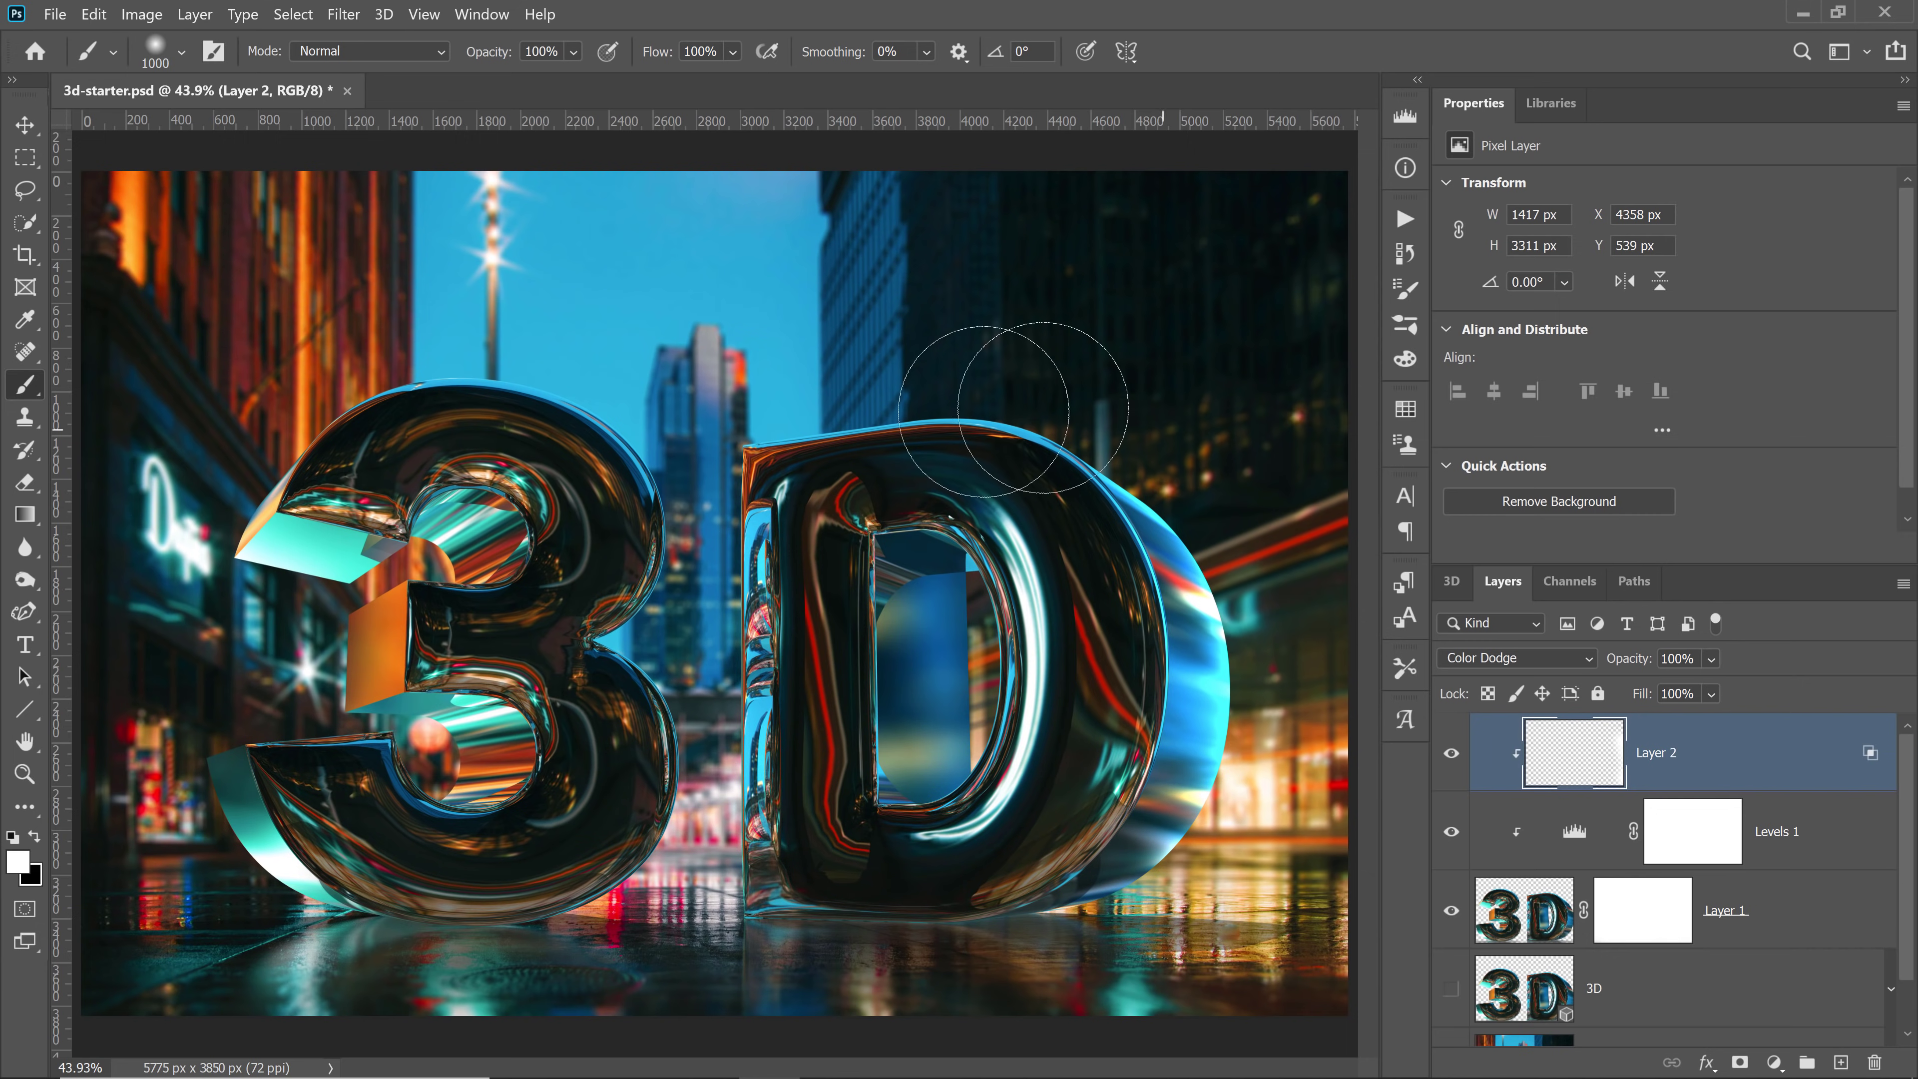
Paint white highlights on the D's upper-left corner and the 3's upper-left edge, undoing the glow inside the D, and compare with Layer 2 hidden
mouse_move(720, 437)
mouse_down()
mouse_move(955, 467)
mouse_move(742, 794)
mouse_move(929, 762)
mouse_move(919, 739)
mouse_move(1021, 775)
mouse_up()
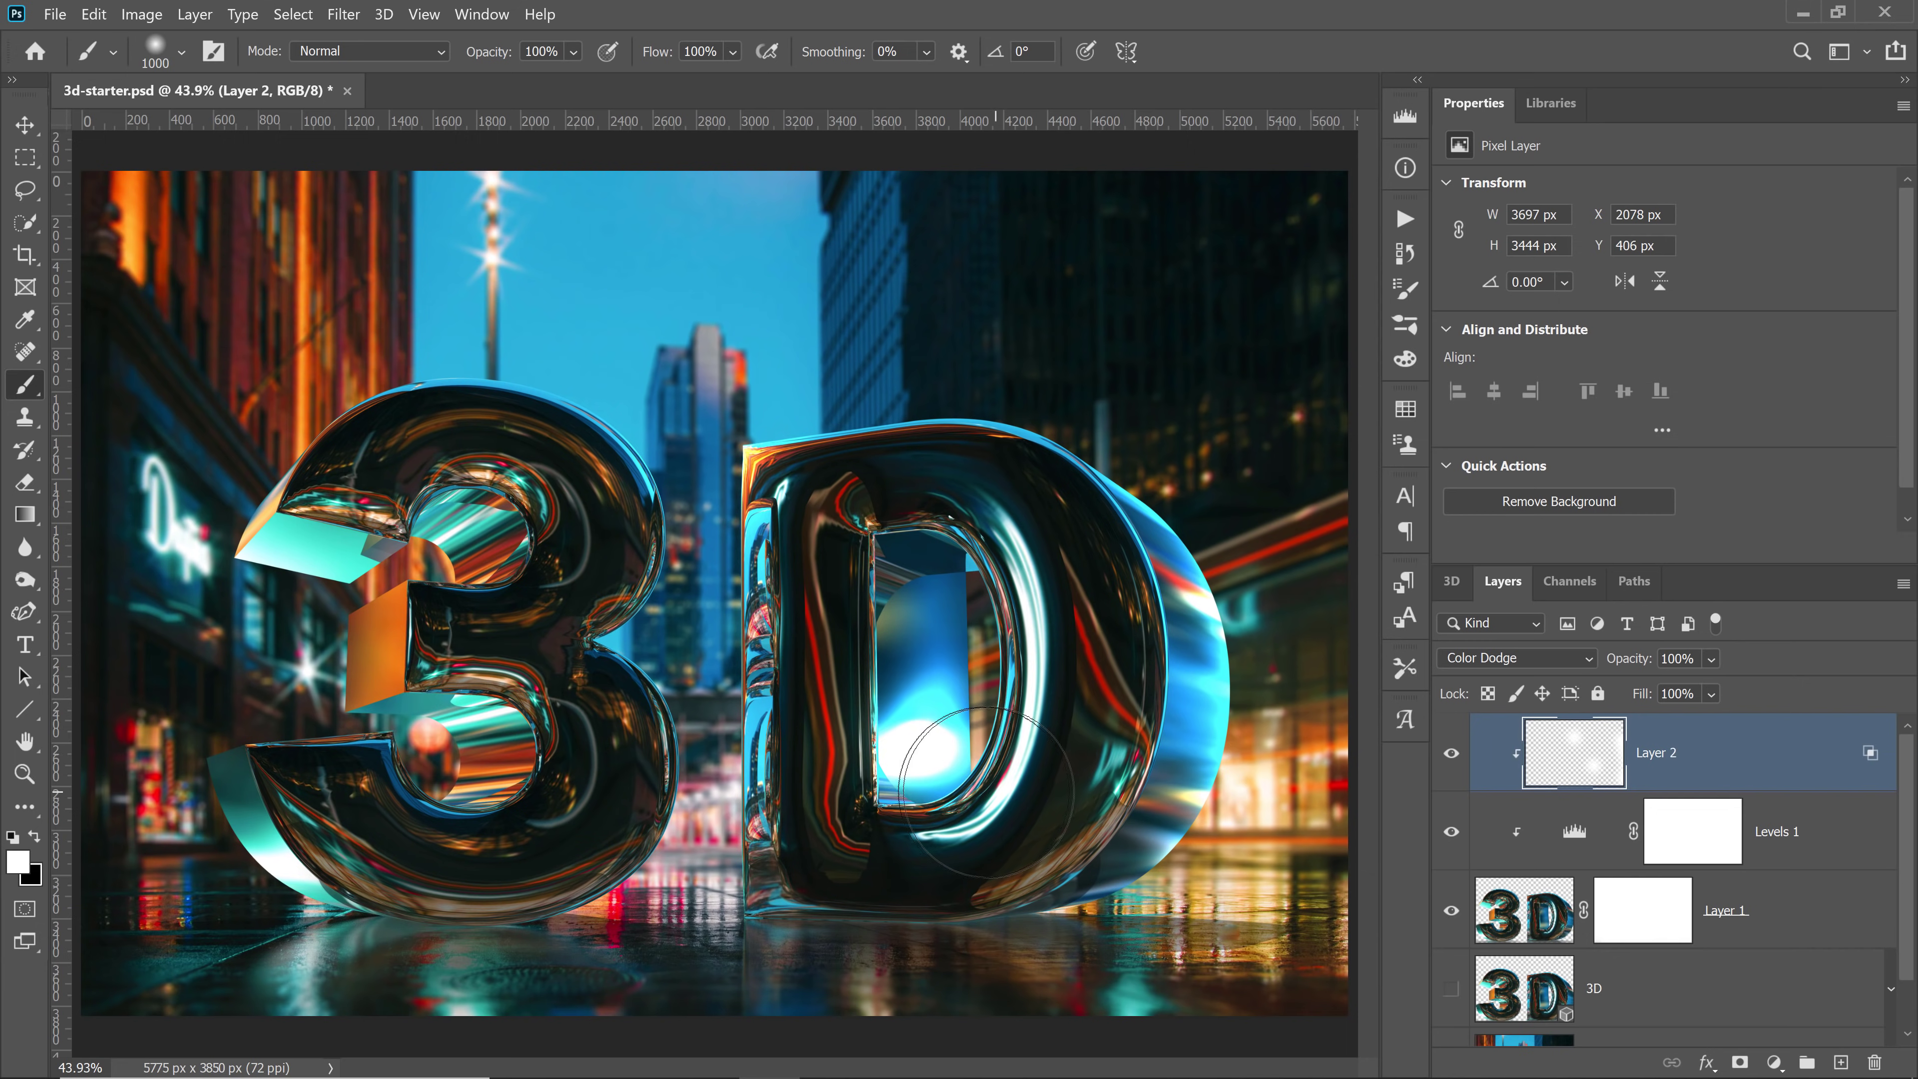
key(ctrl+z)
mouse_move(670, 661)
mouse_down()
mouse_move(649, 702)
mouse_move(370, 756)
mouse_move(242, 605)
mouse_move(270, 396)
mouse_up()
click(271, 398)
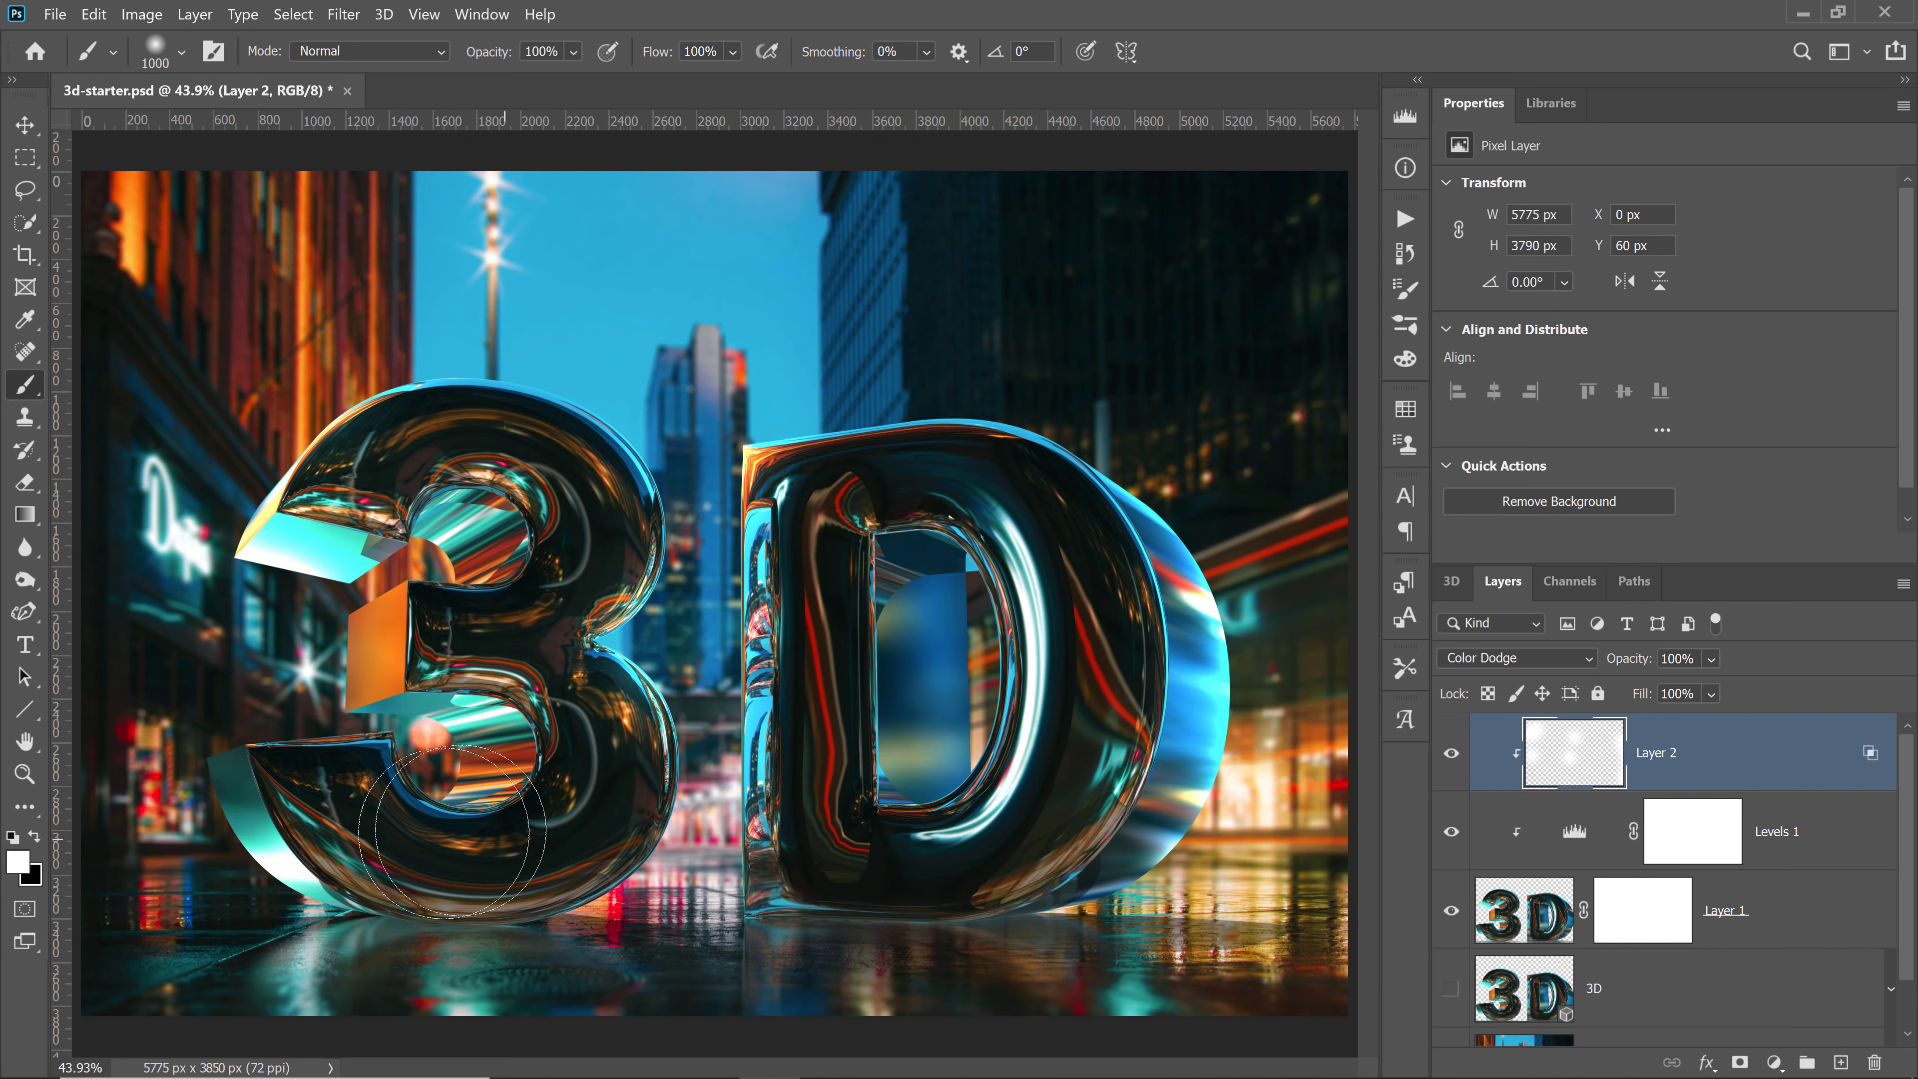
click(1444, 753)
click(1451, 753)
Select all layers from Layer 2 down to Layer 0 and convert them into a single smart object
scroll(1536, 835, down, 1)
scroll(1548, 962, up, 1)
scroll(1562, 756, down, 1)
scroll(1561, 756, up, 1)
scroll(1644, 804, down, 1)
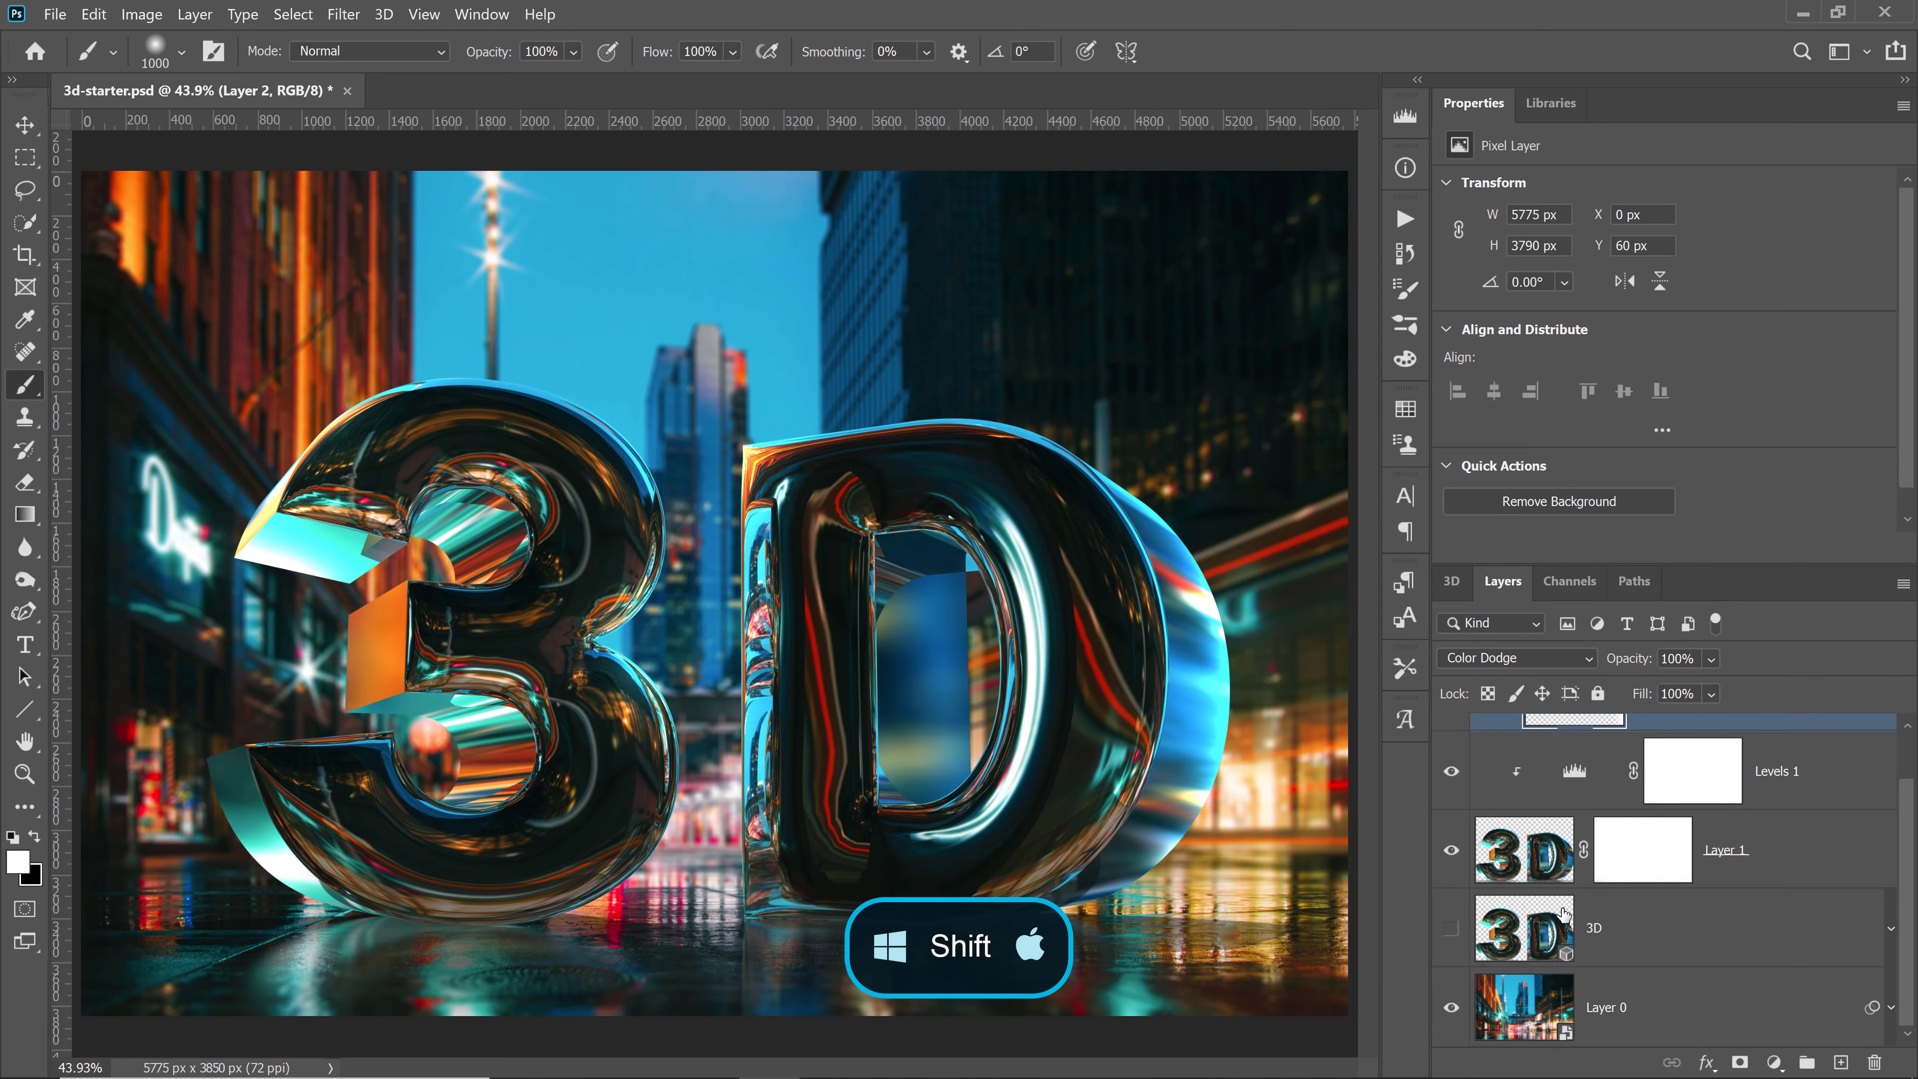
shift+click(1634, 1011)
right_click(1668, 1011)
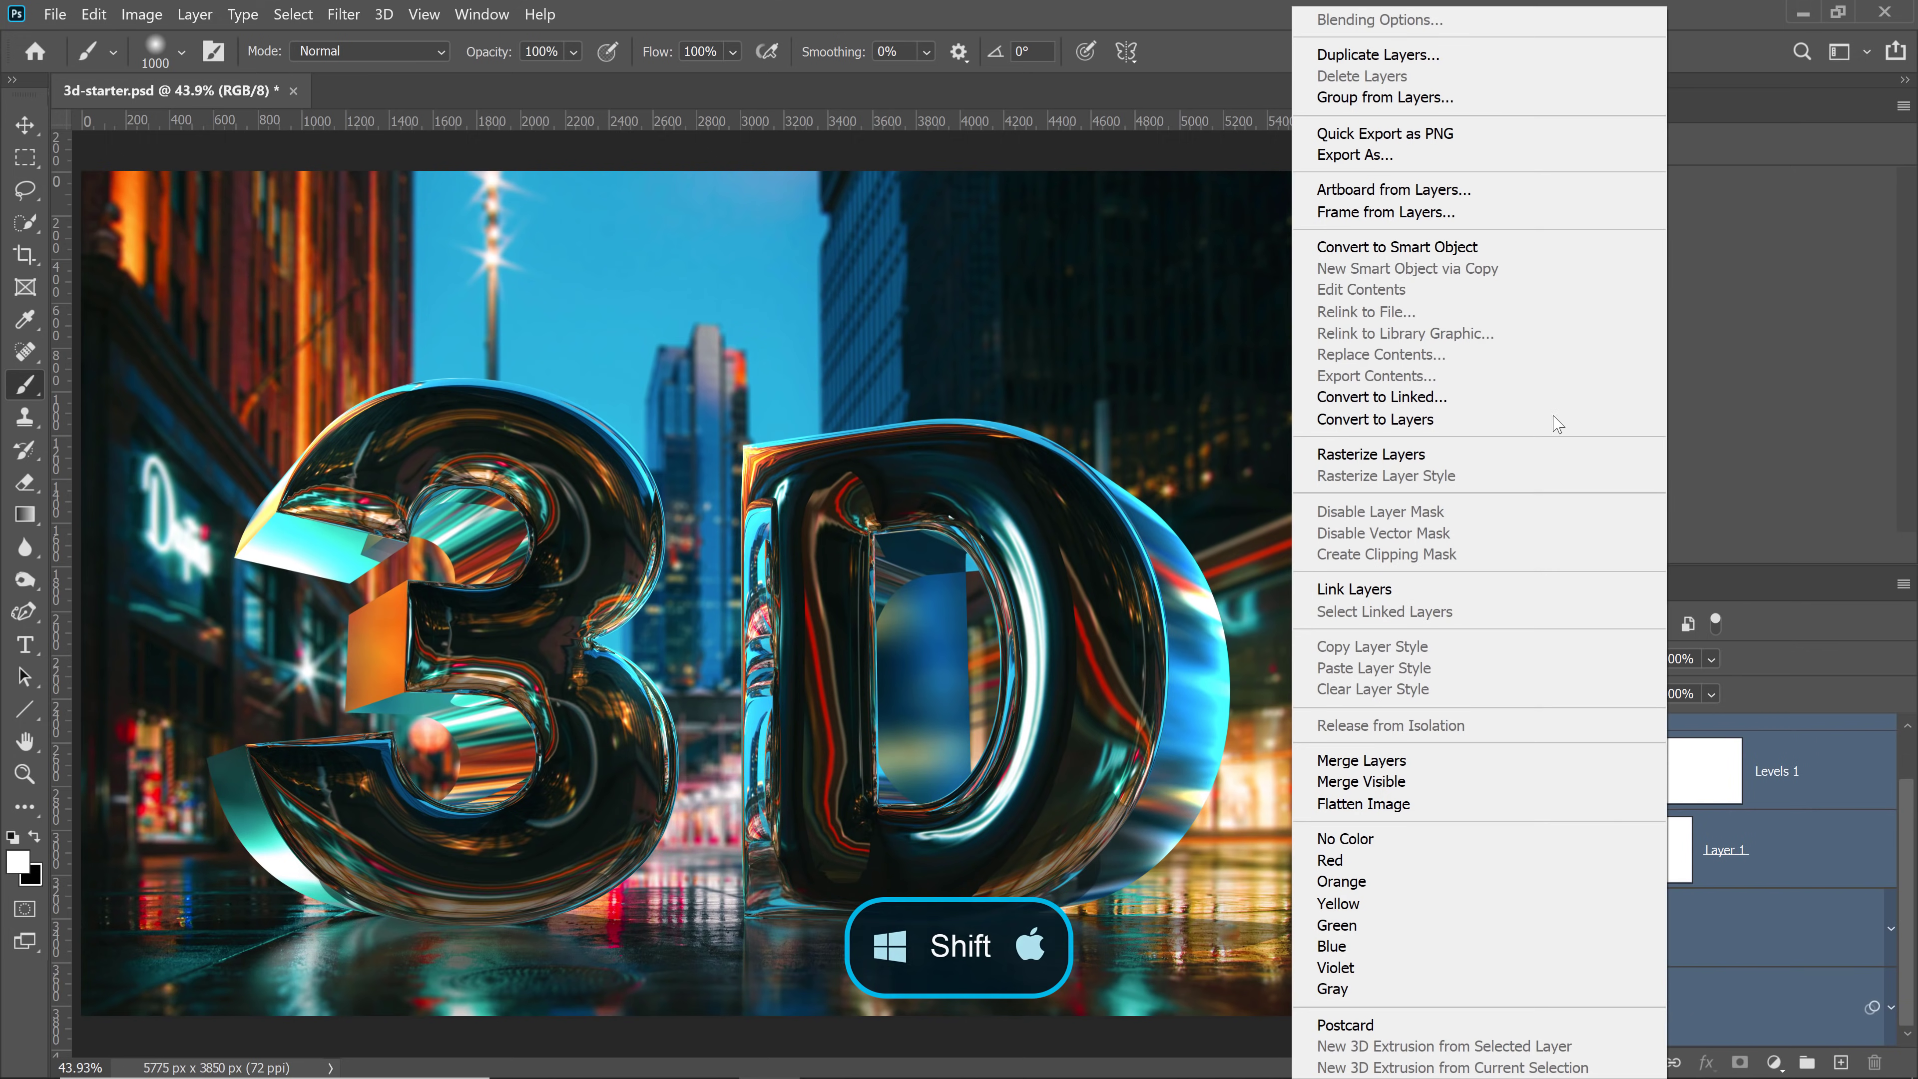
click(1397, 247)
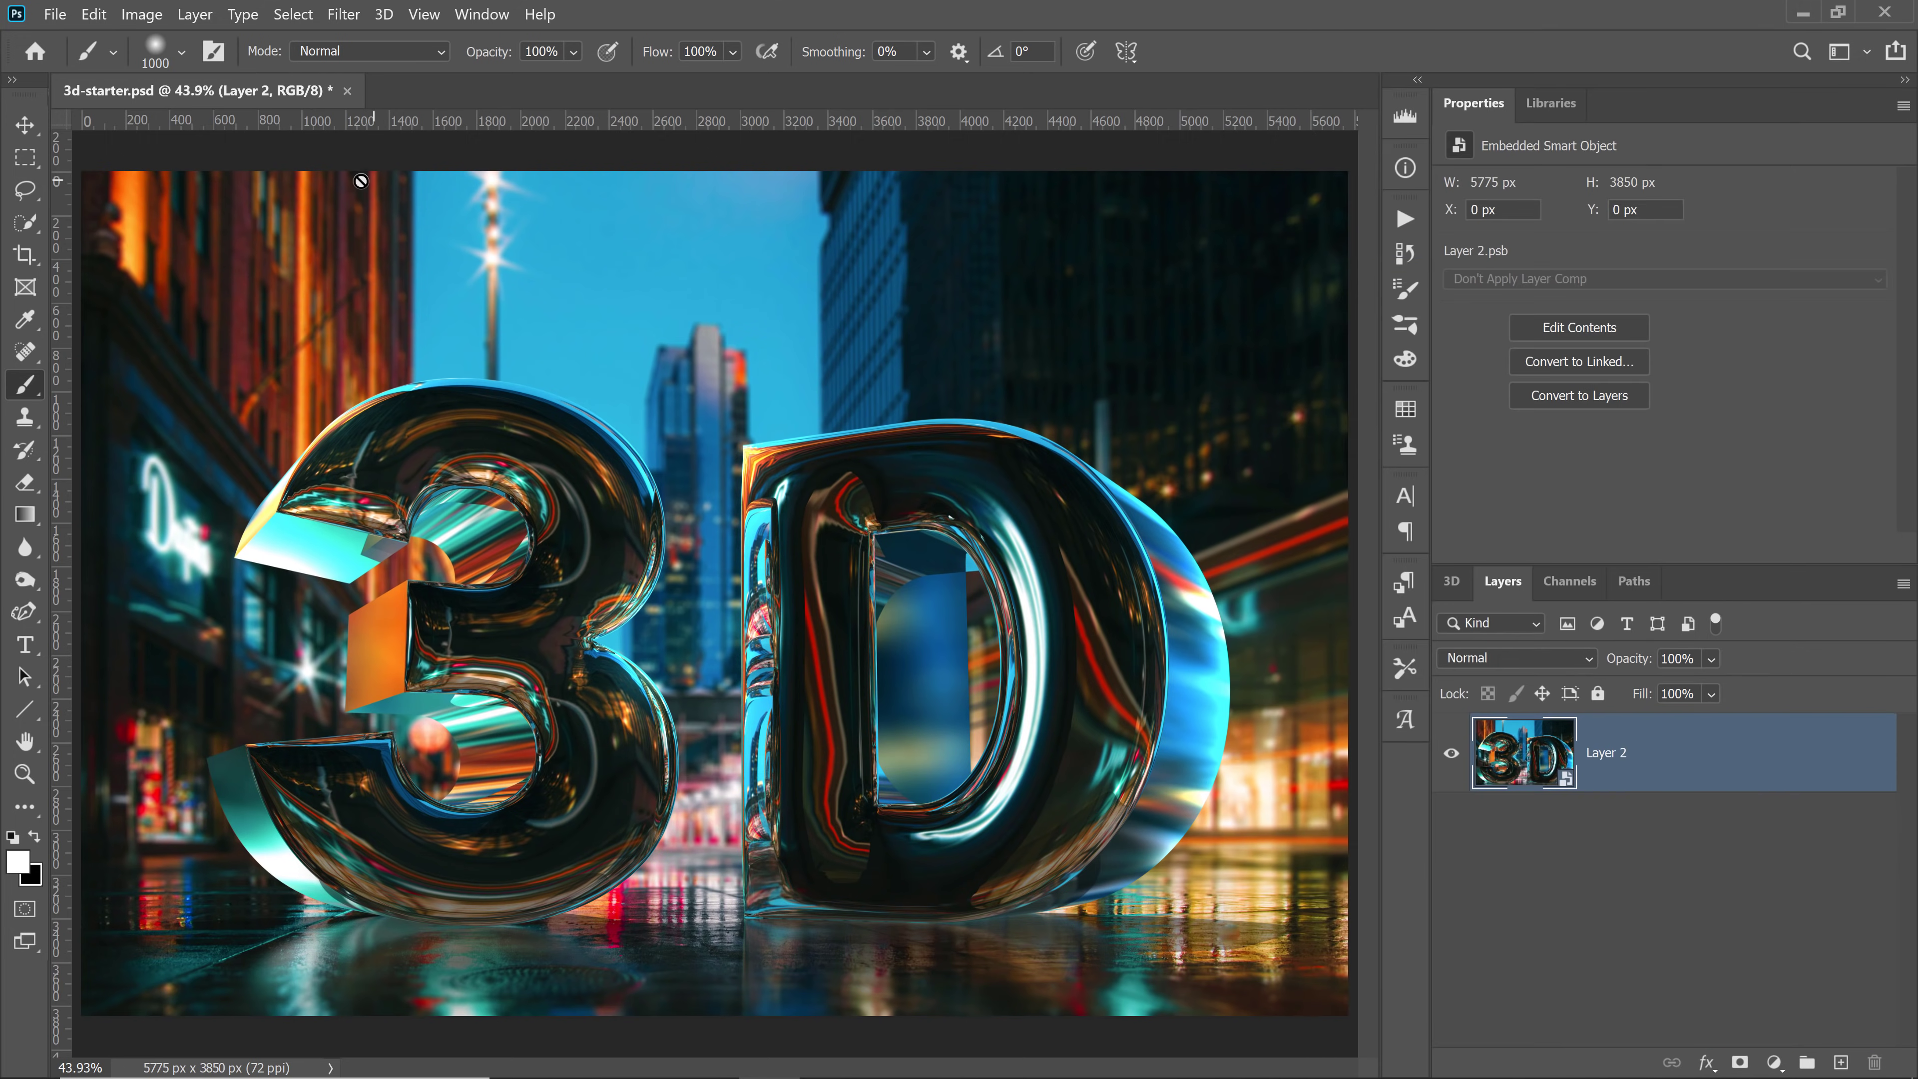
Start a Camera Raw Filter on the Layer 2 smart object and set Temperature to -14 and Contrast to +15
click(341, 15)
click(393, 141)
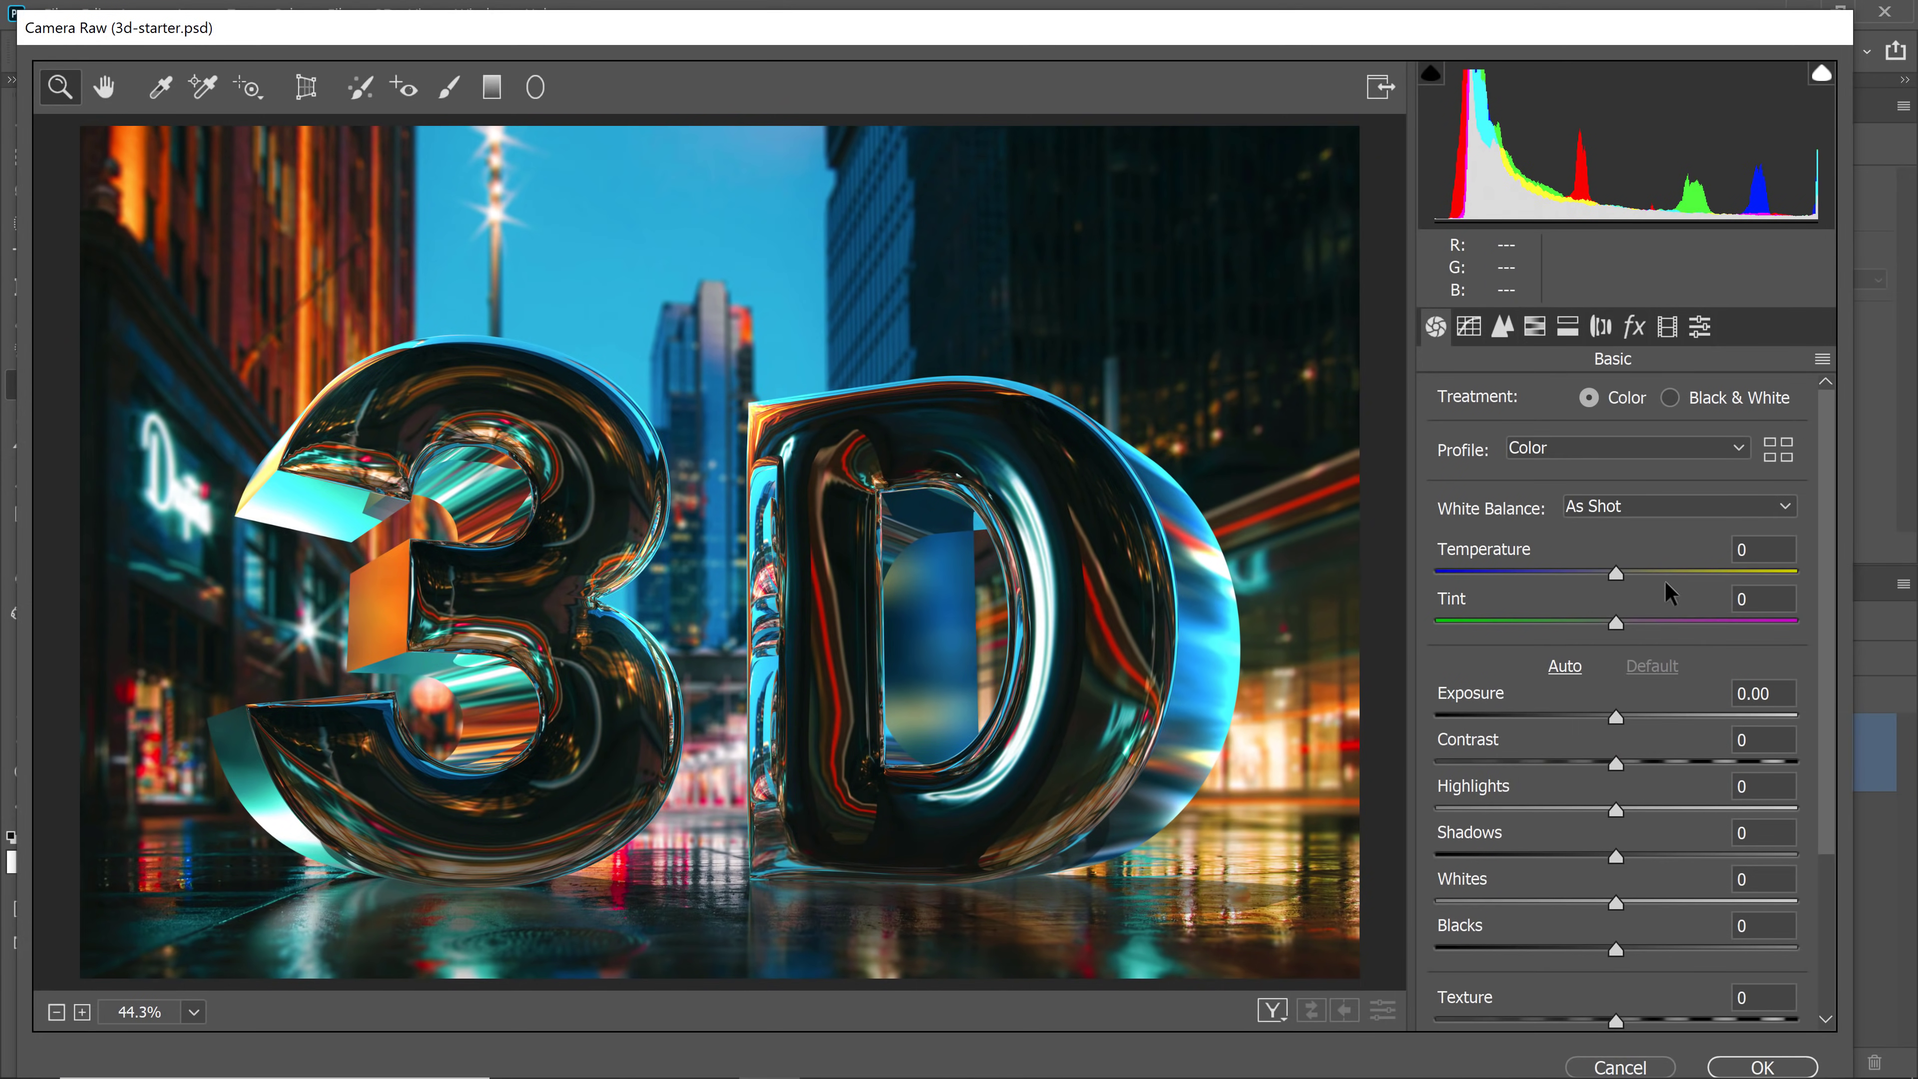
drag(1617, 575, 1590, 575)
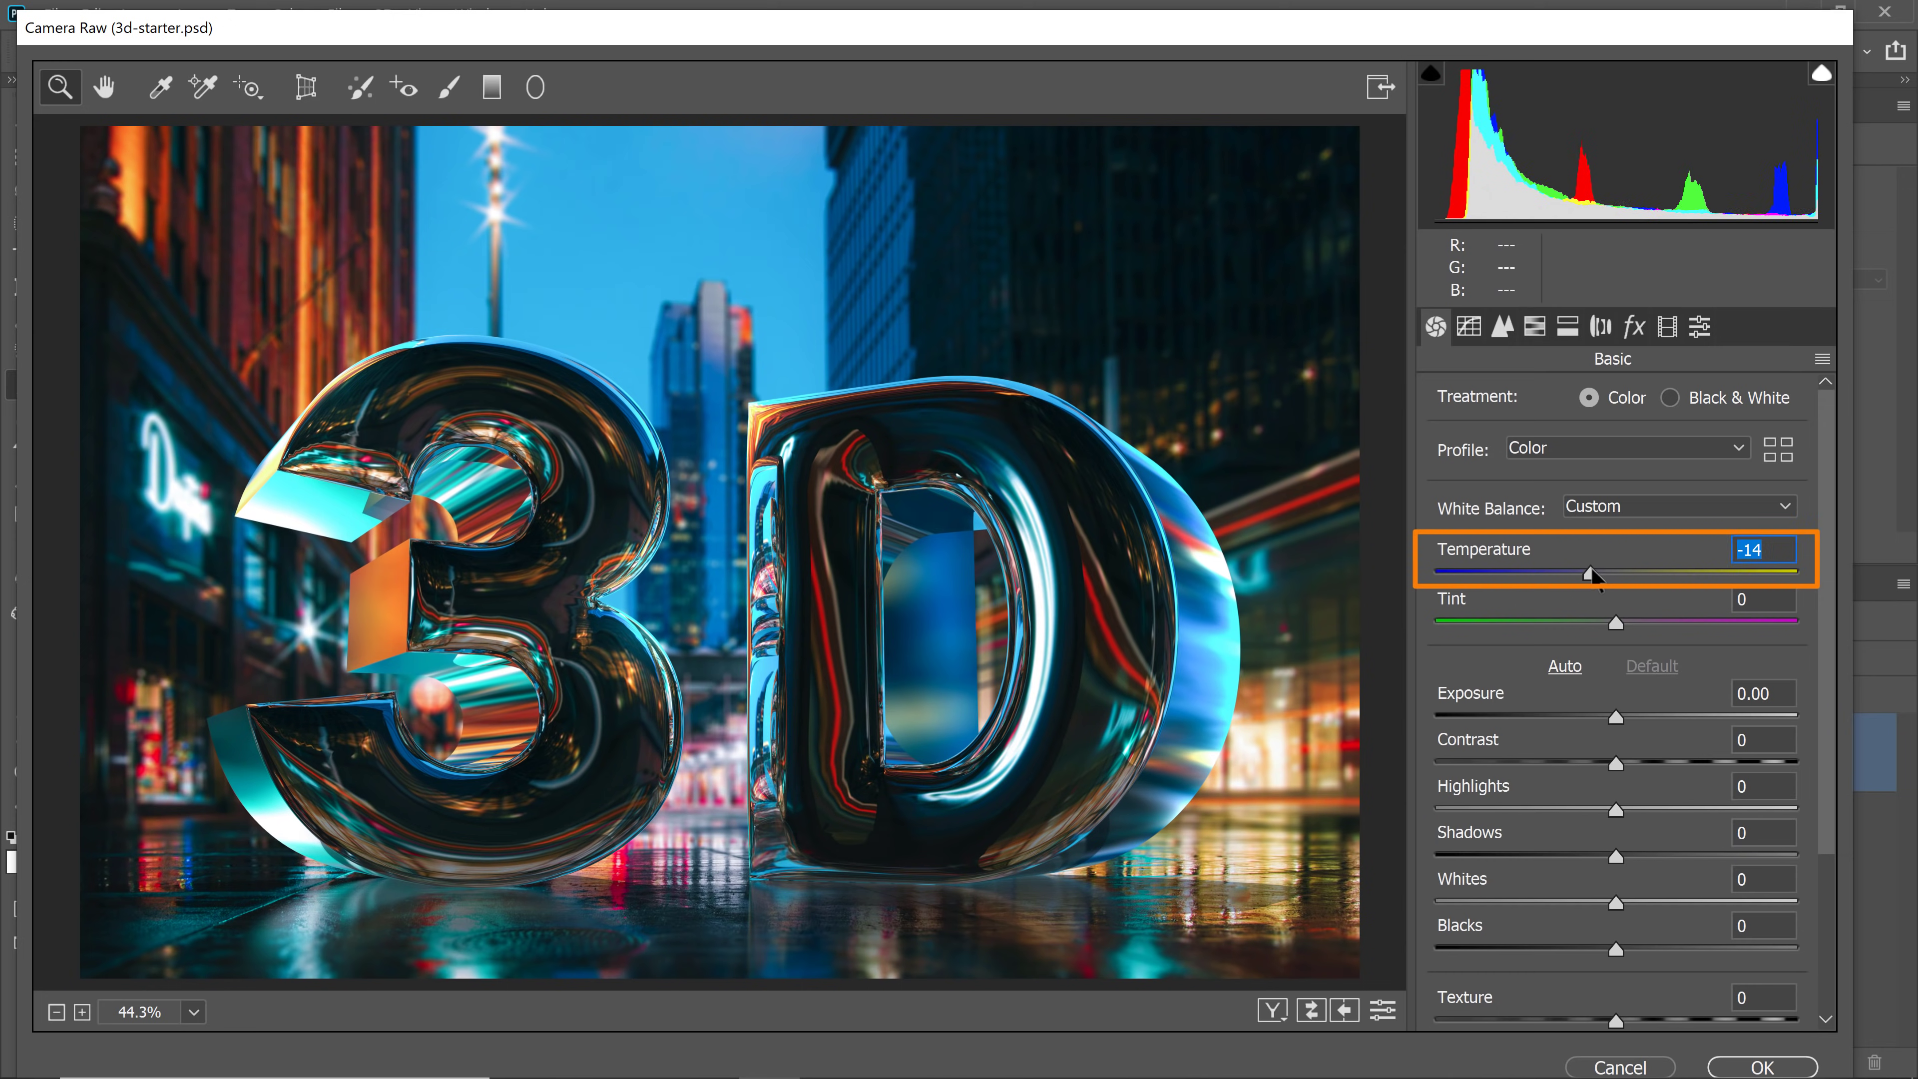
drag(1622, 767, 1644, 780)
Set the Camera Raw Texture to +19, Clarity to +8 and Vibrance to +12
drag(1827, 767, 1801, 951)
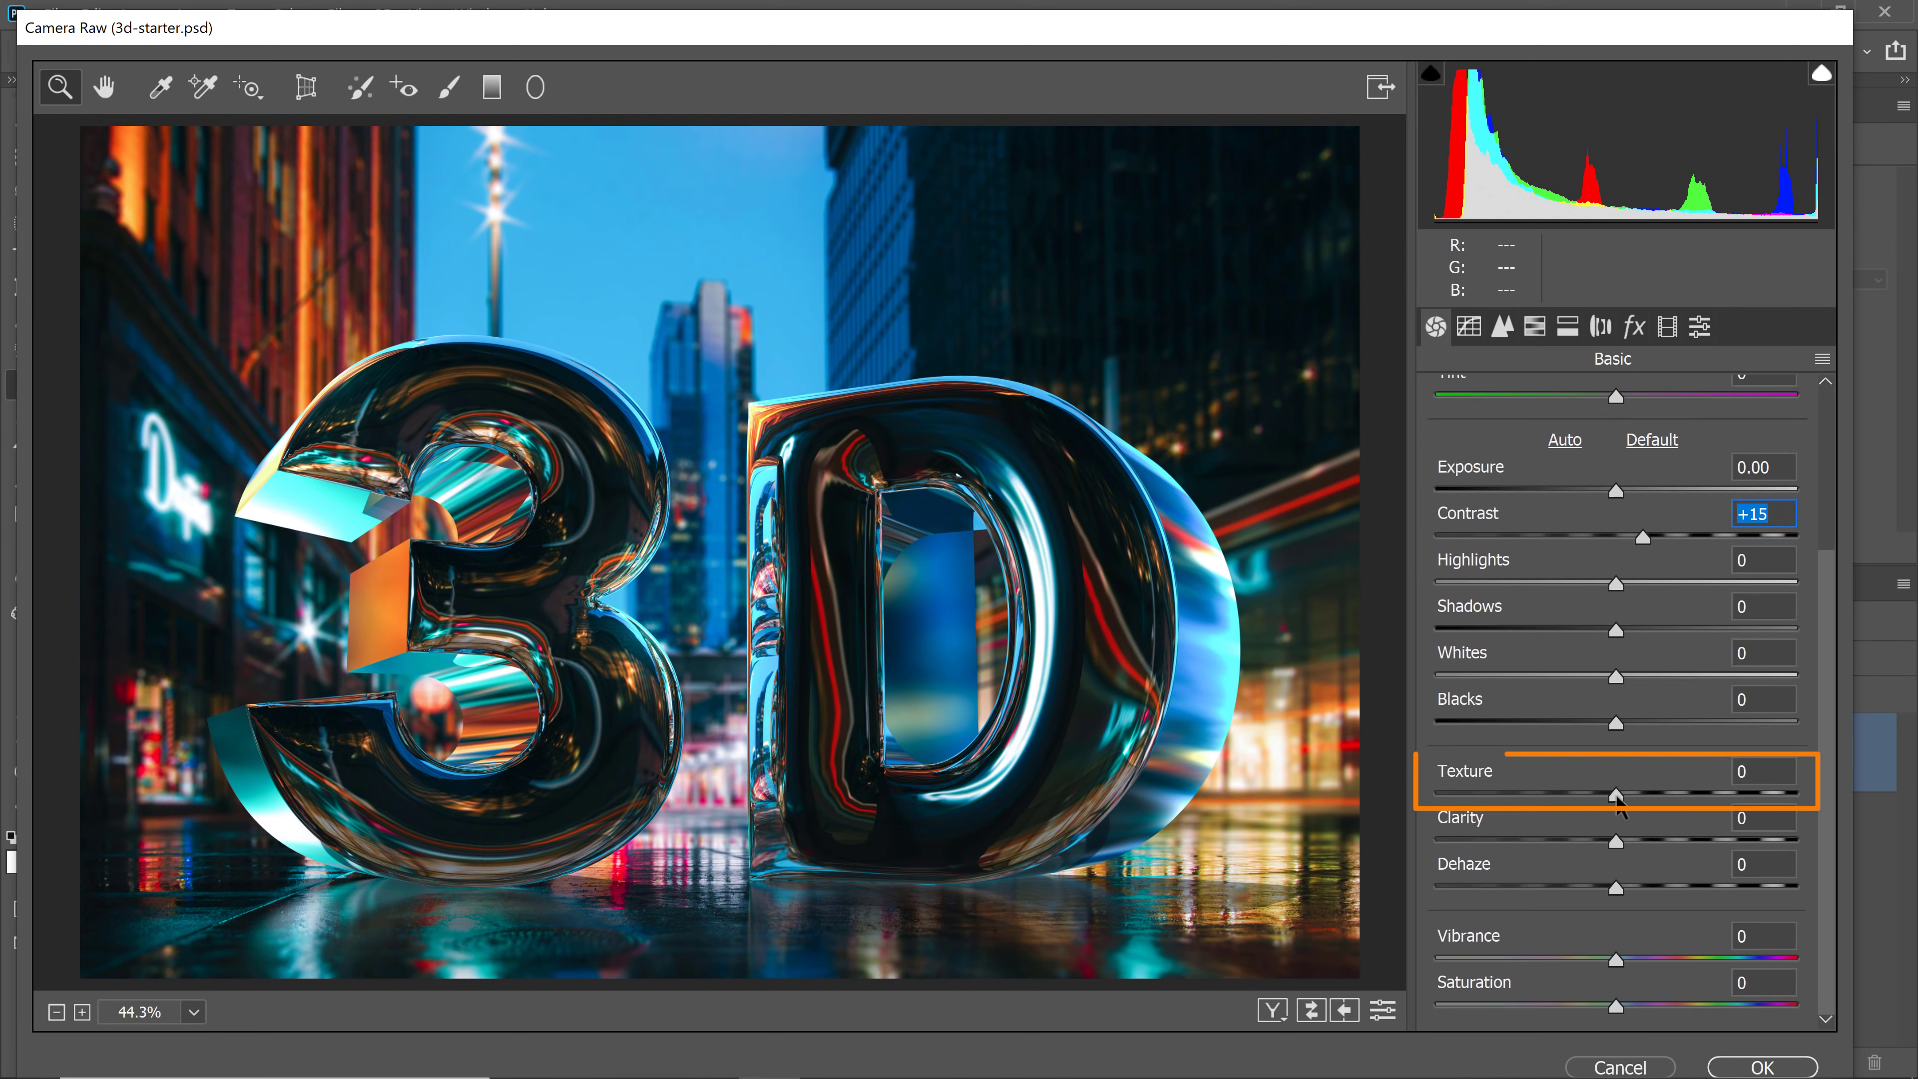
drag(1617, 795, 1624, 795)
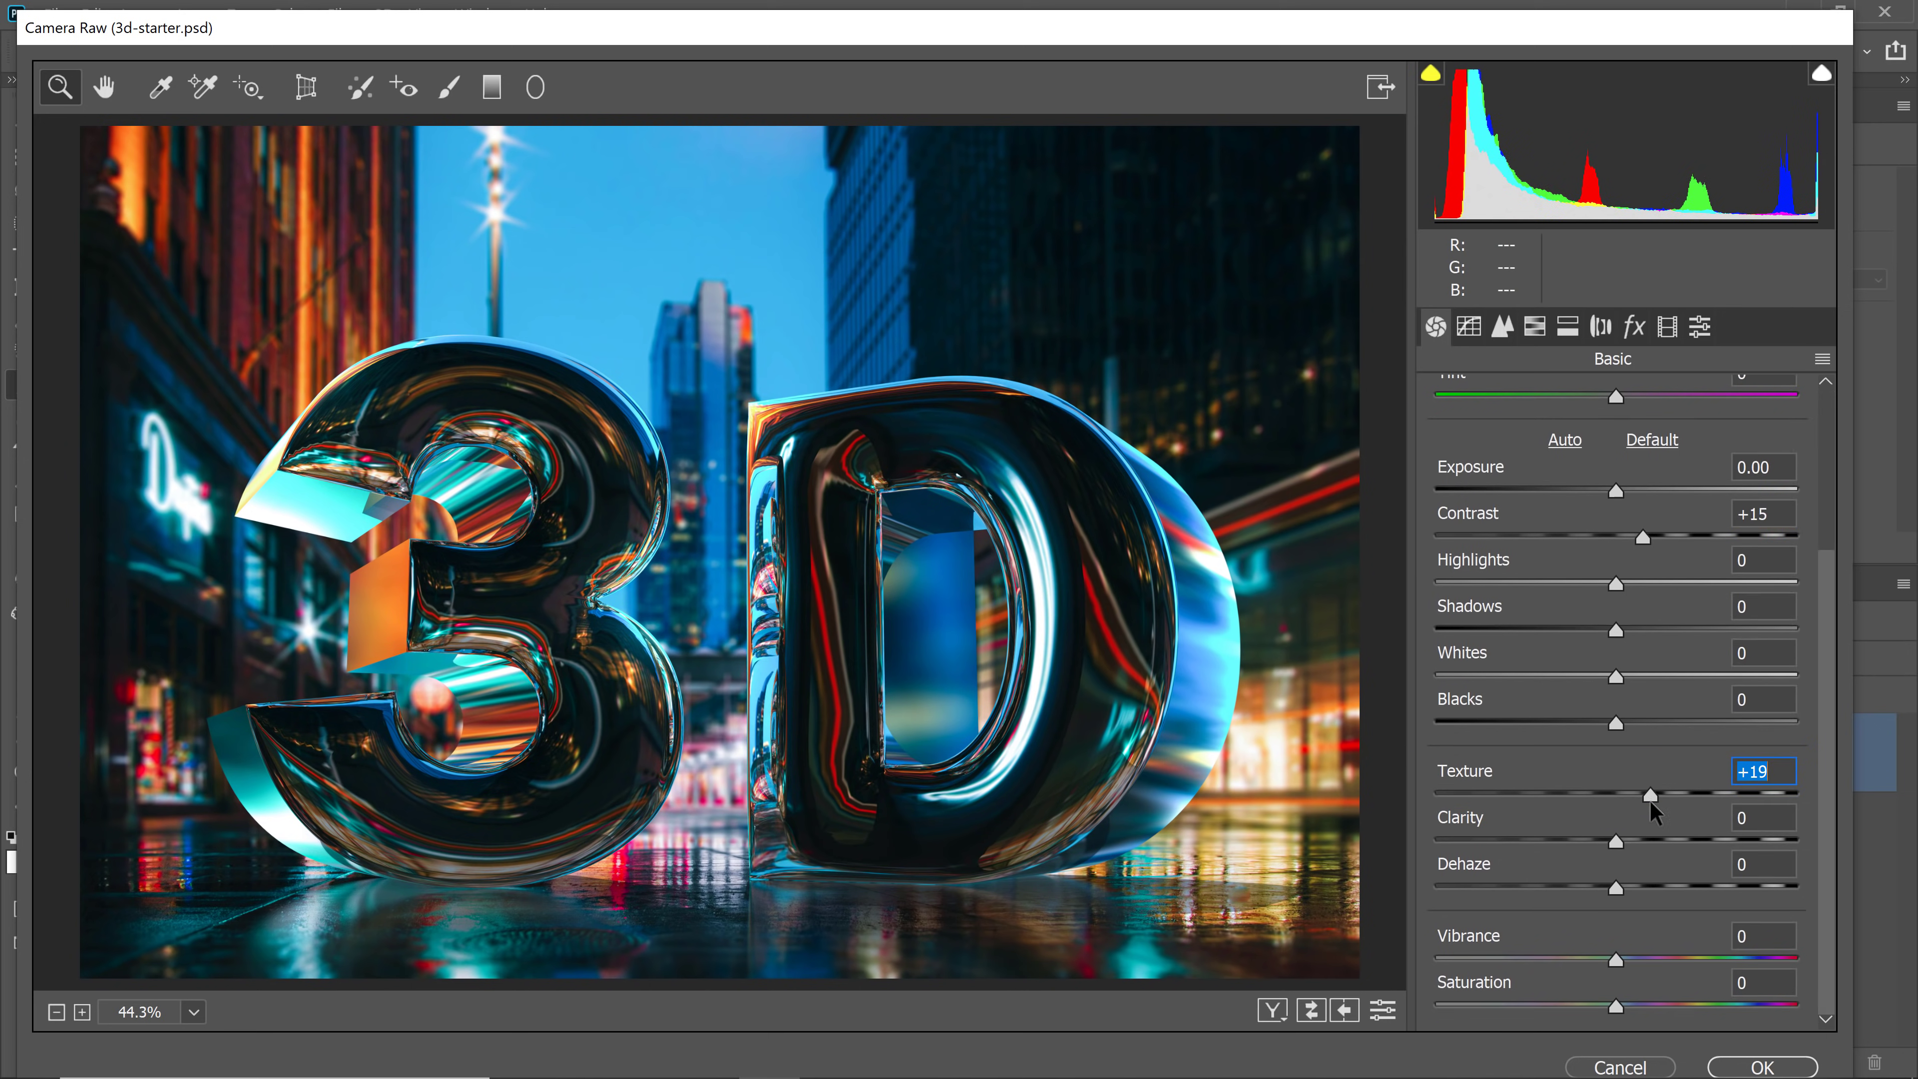
drag(1616, 842, 1621, 843)
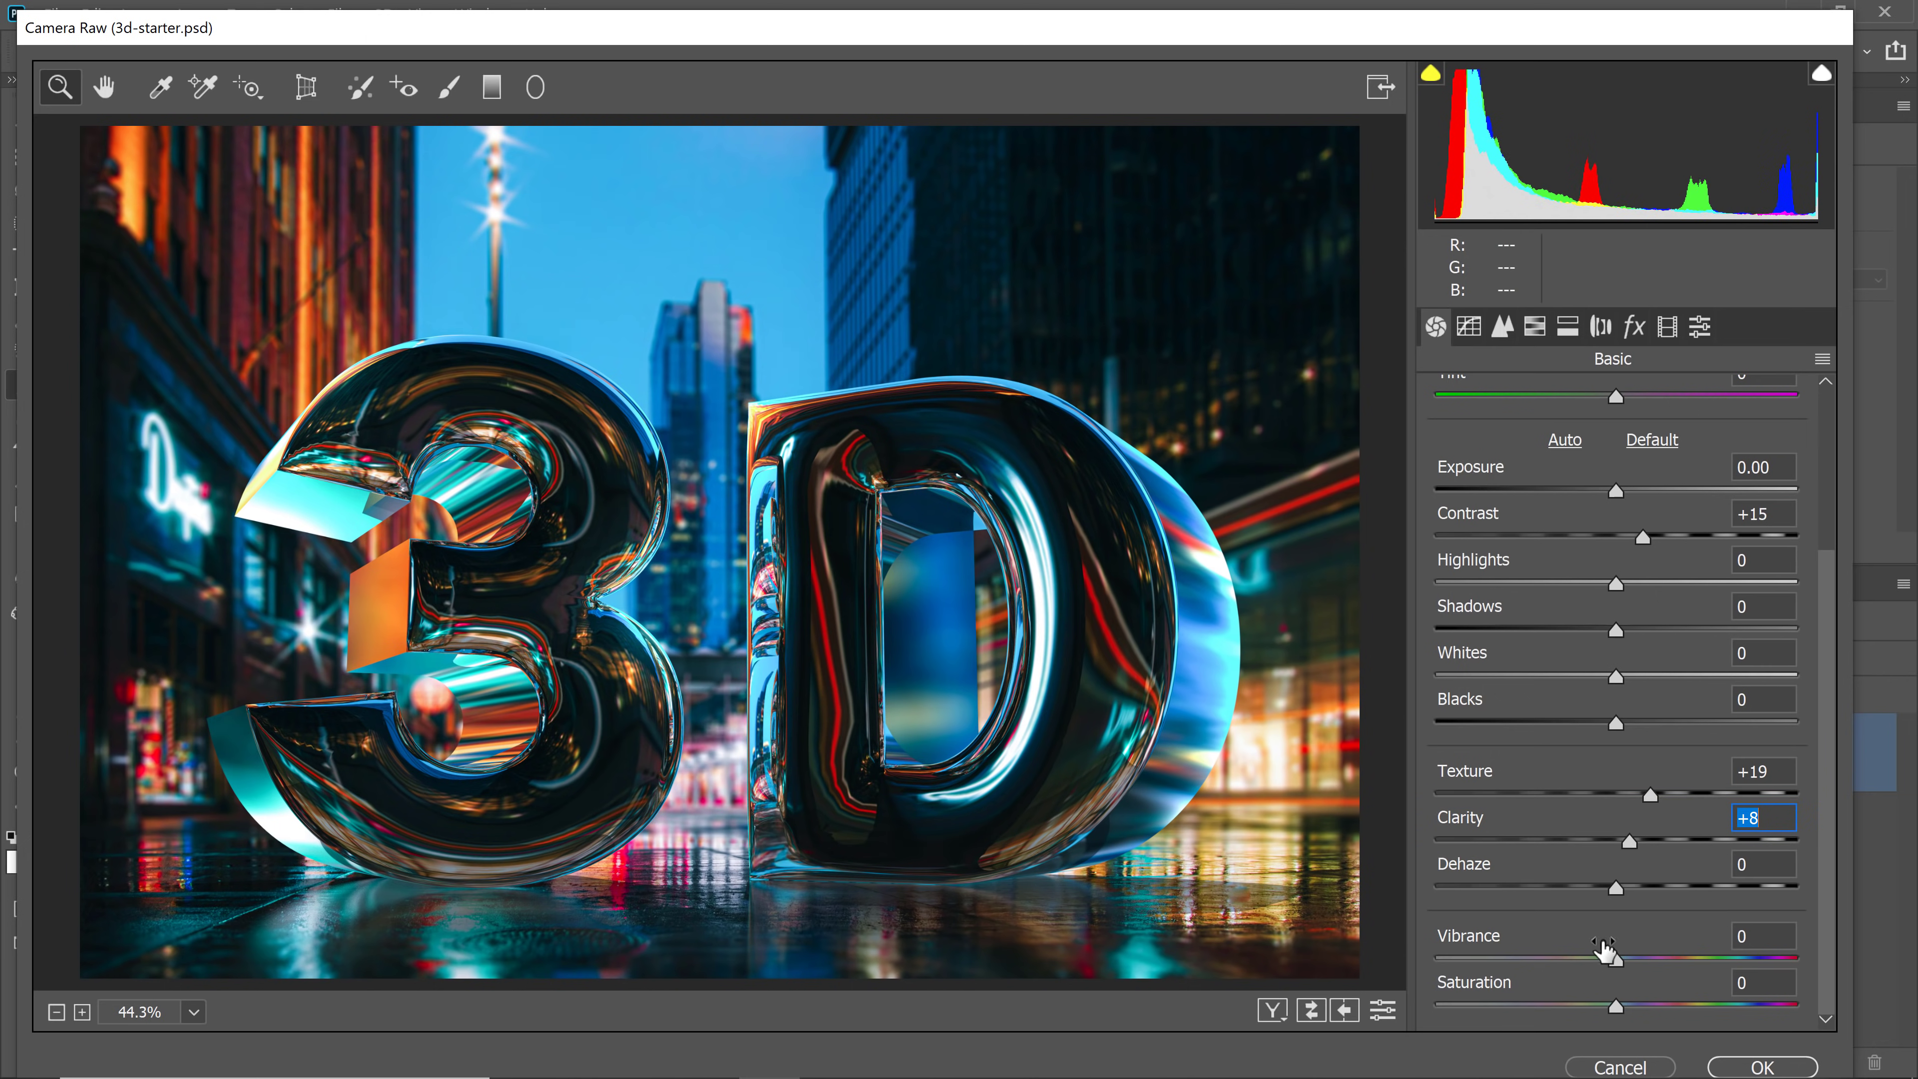
drag(1614, 961, 1636, 961)
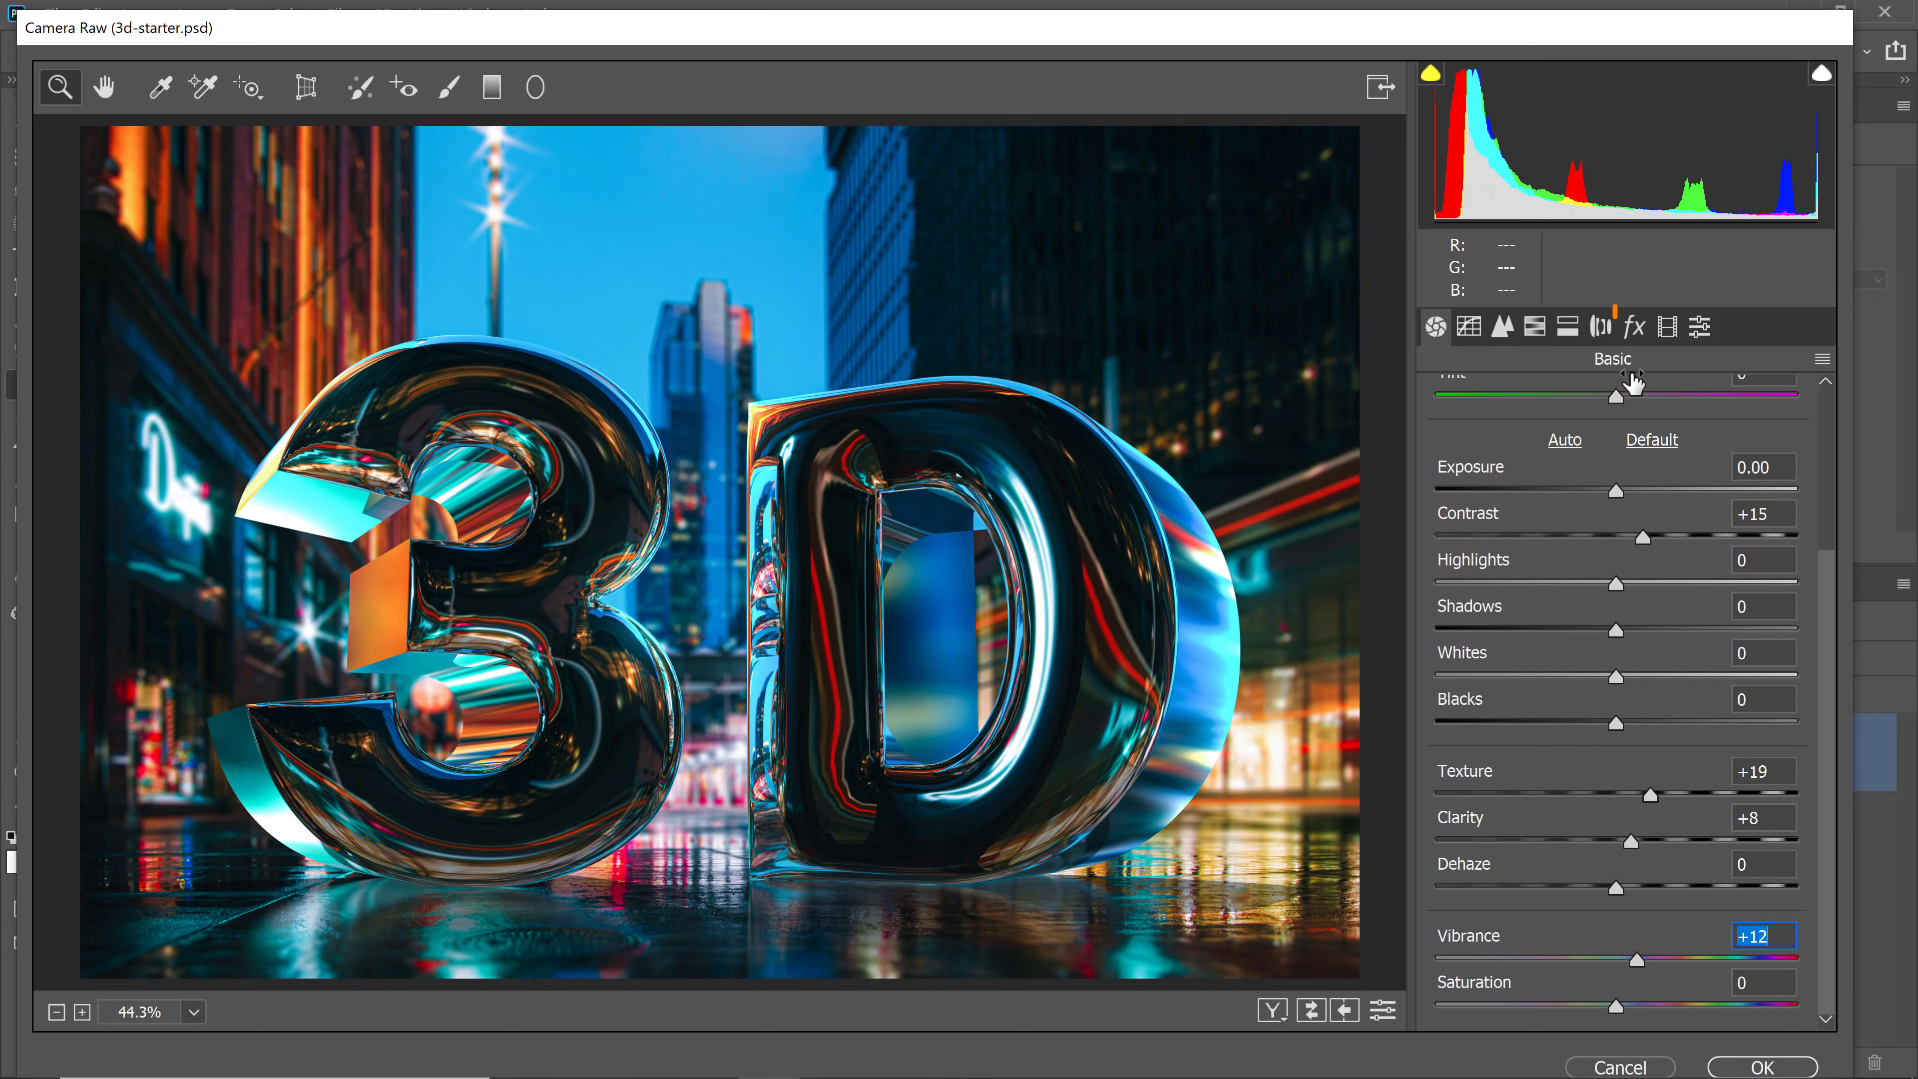
Add film grain with an Amount of 10, checking it close up on the sky and the top of the 3
click(1635, 326)
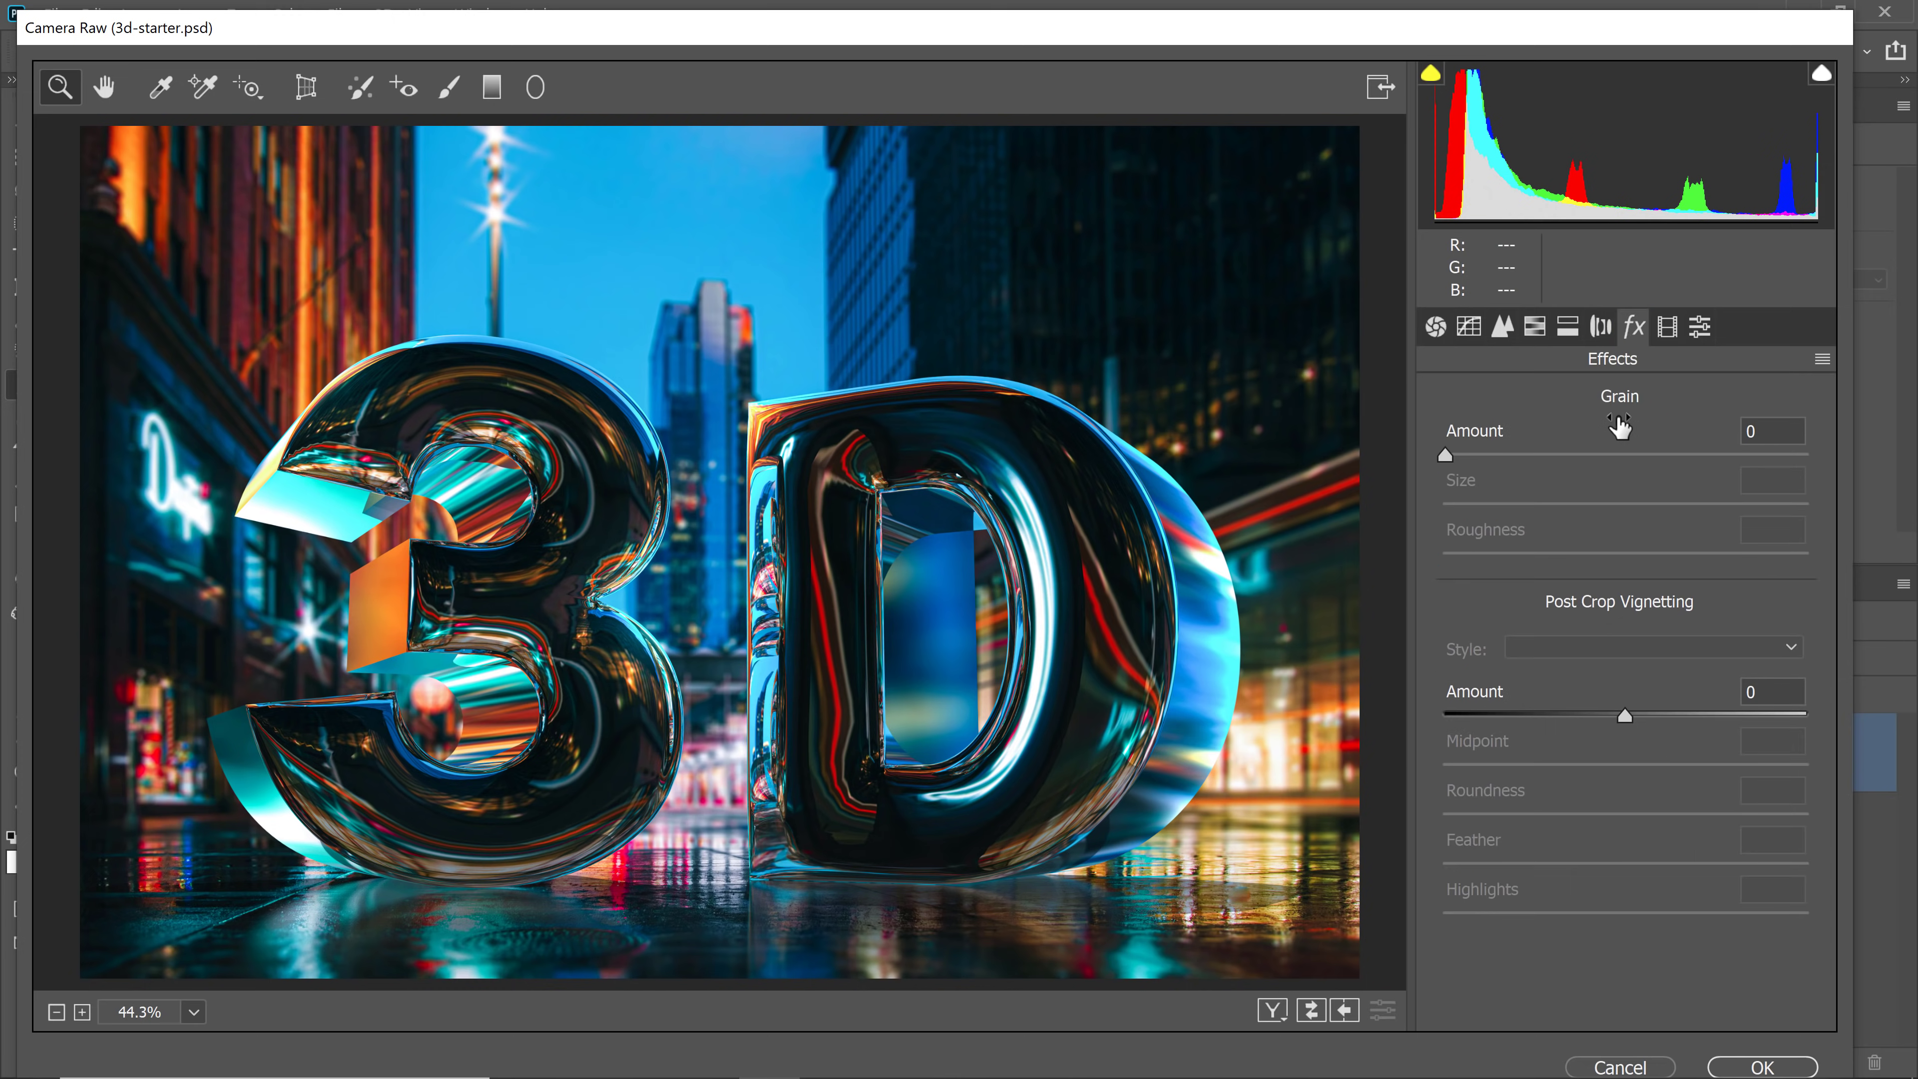
click(644, 357)
click(644, 357)
click(645, 357)
click(644, 357)
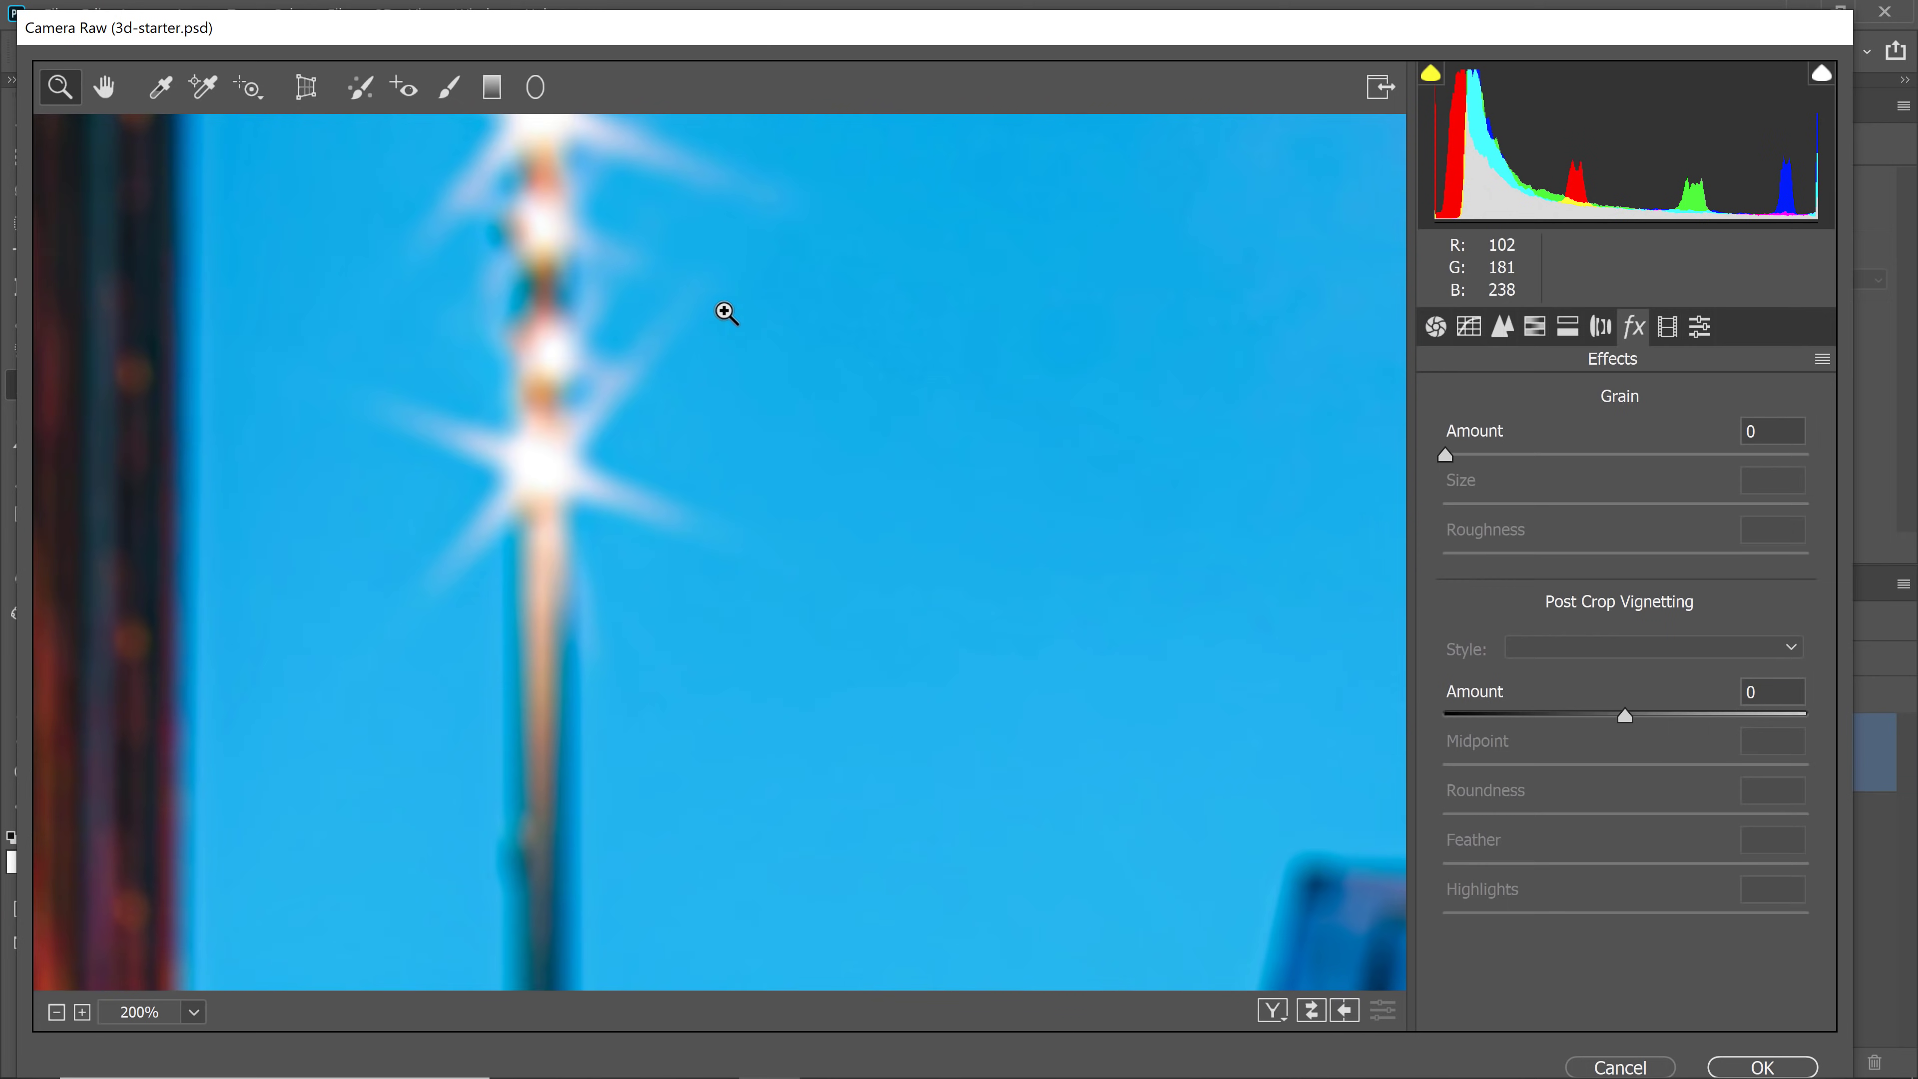
drag(729, 761, 779, 385)
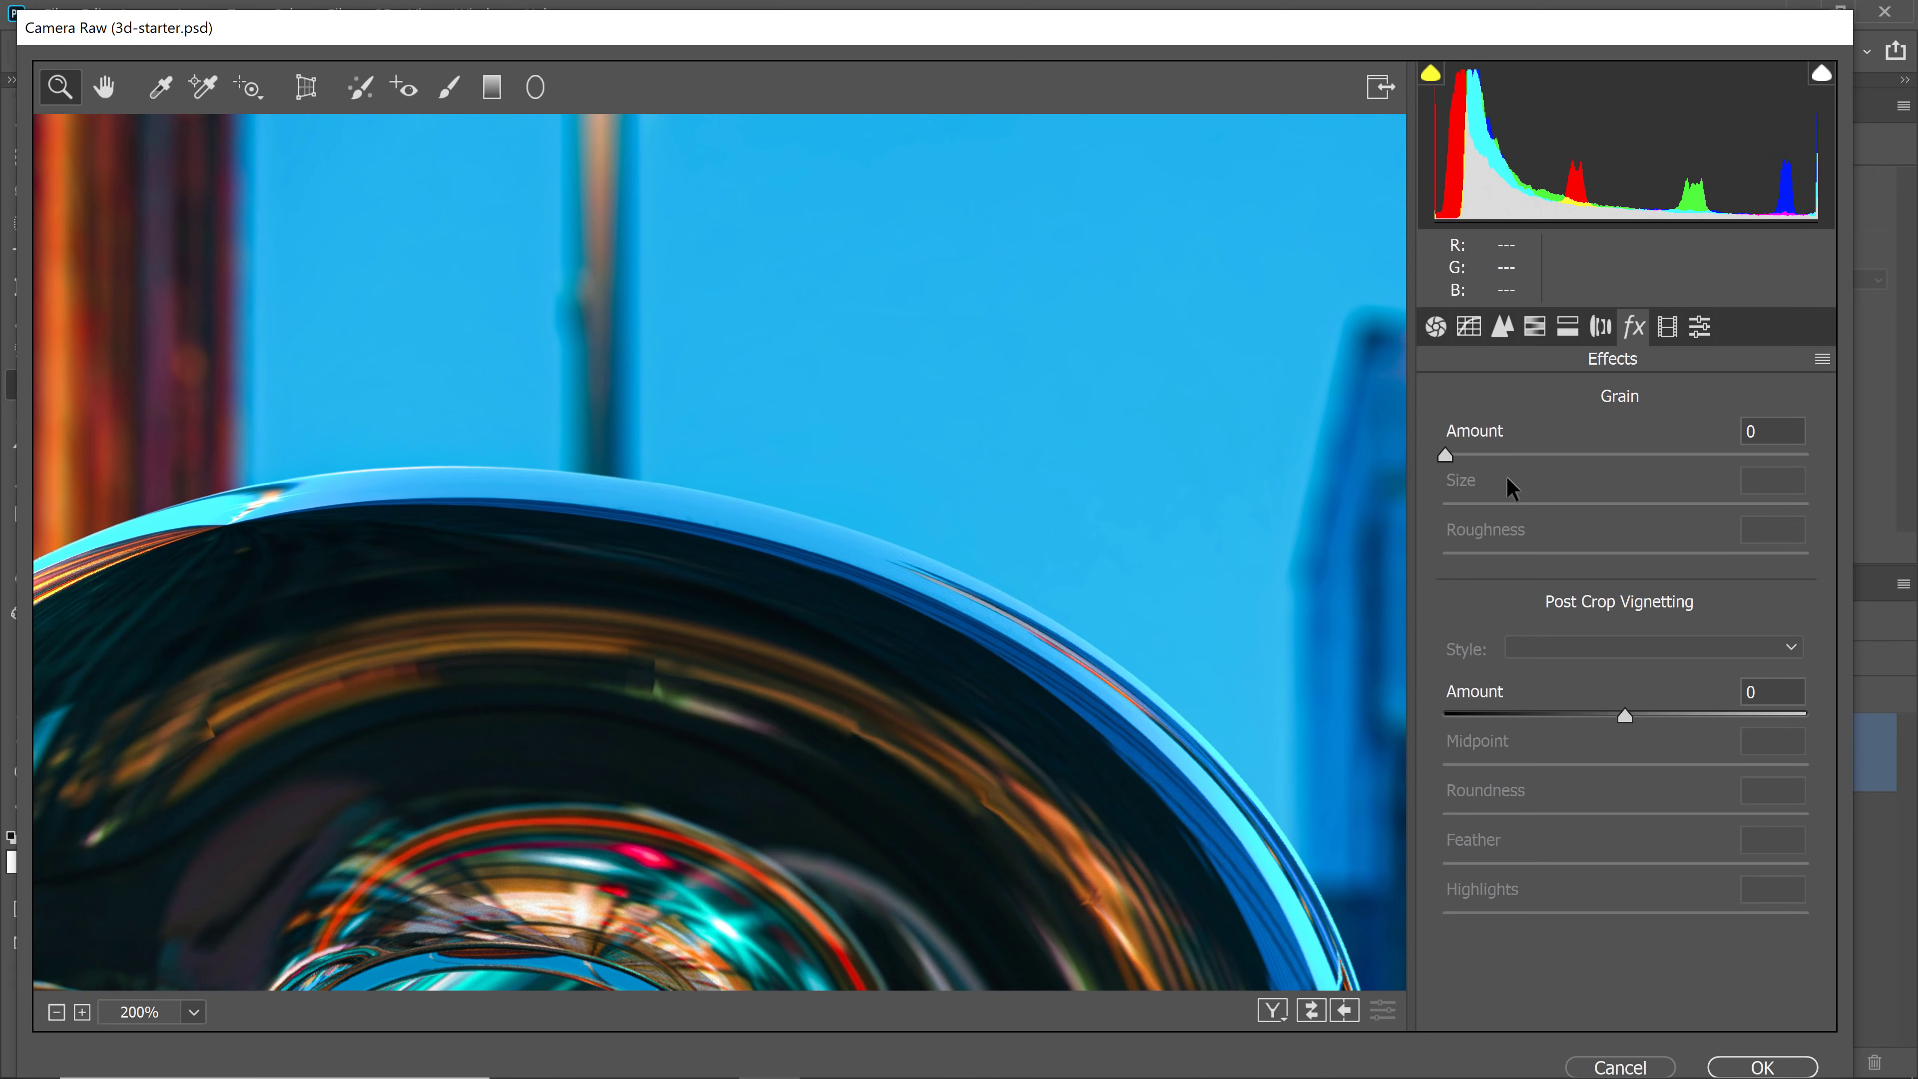
drag(1447, 458, 1480, 466)
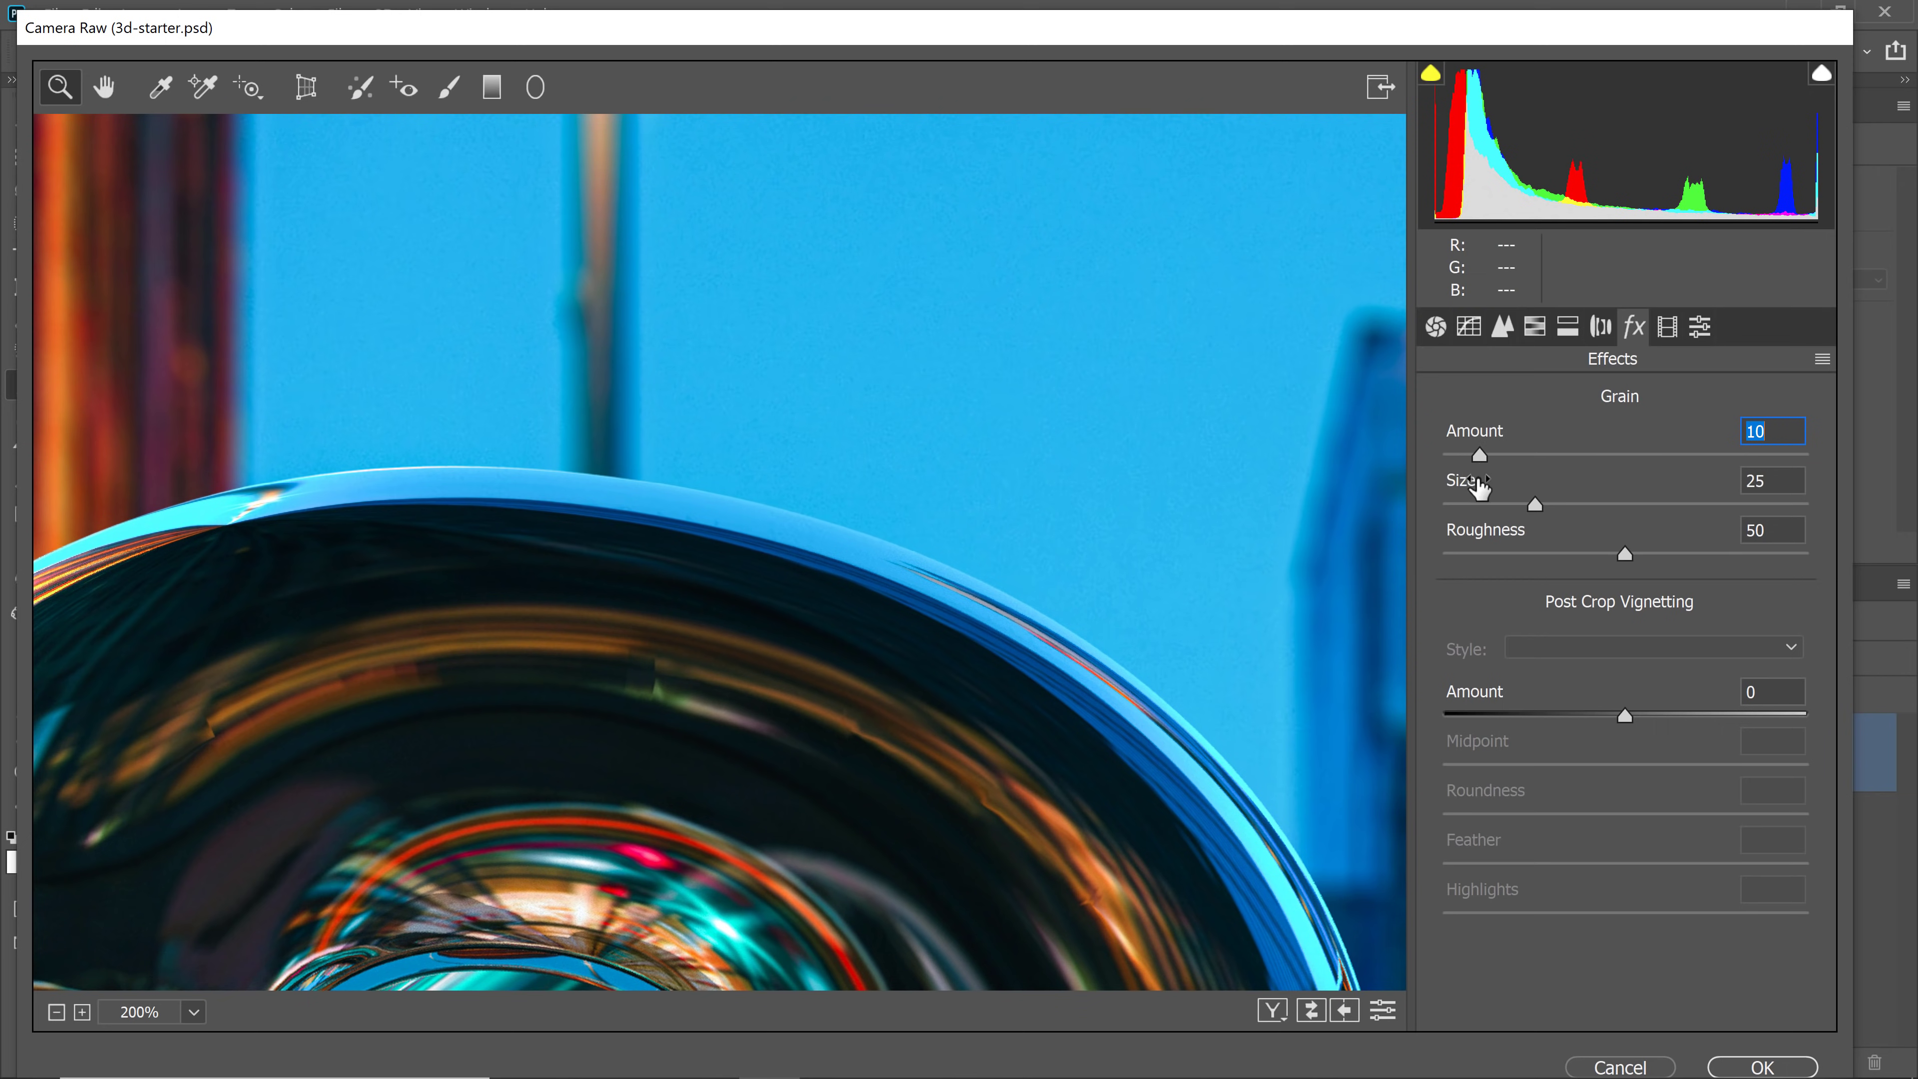
right_click(617, 488)
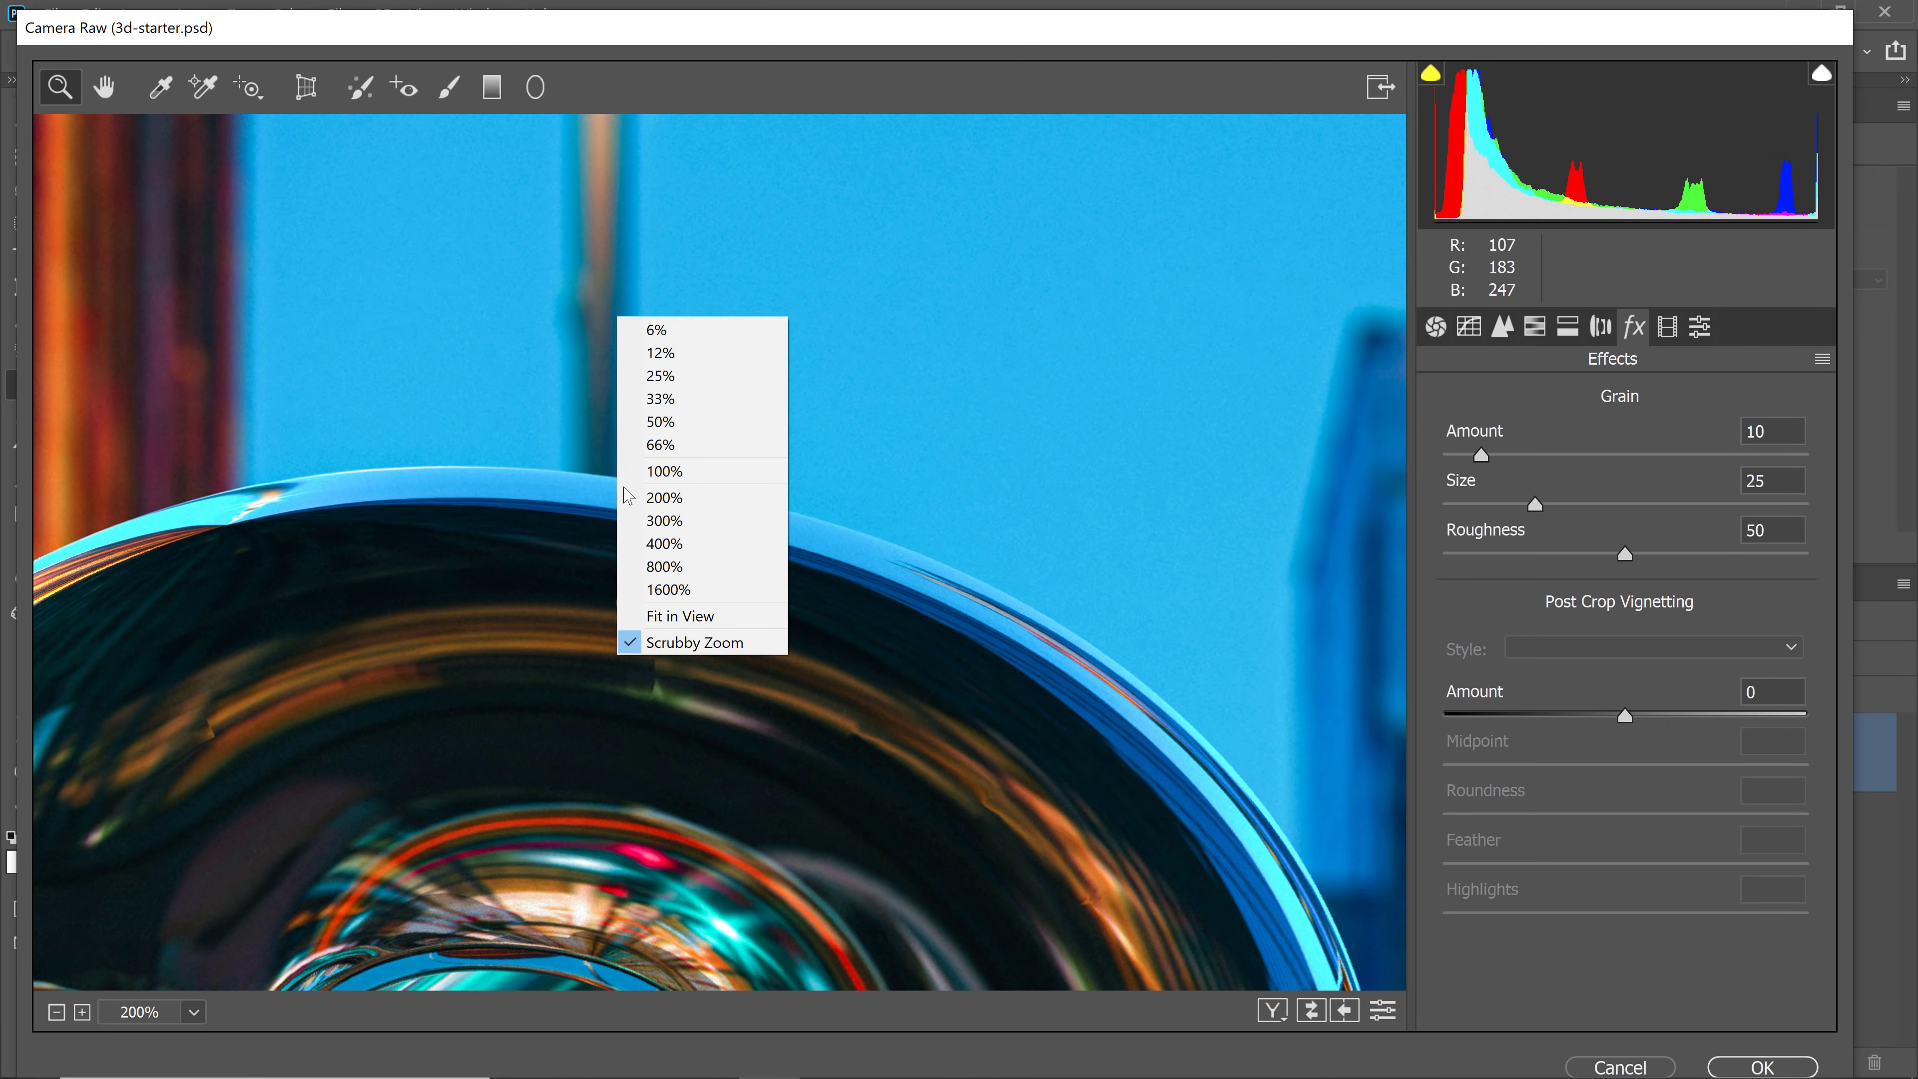
click(671, 615)
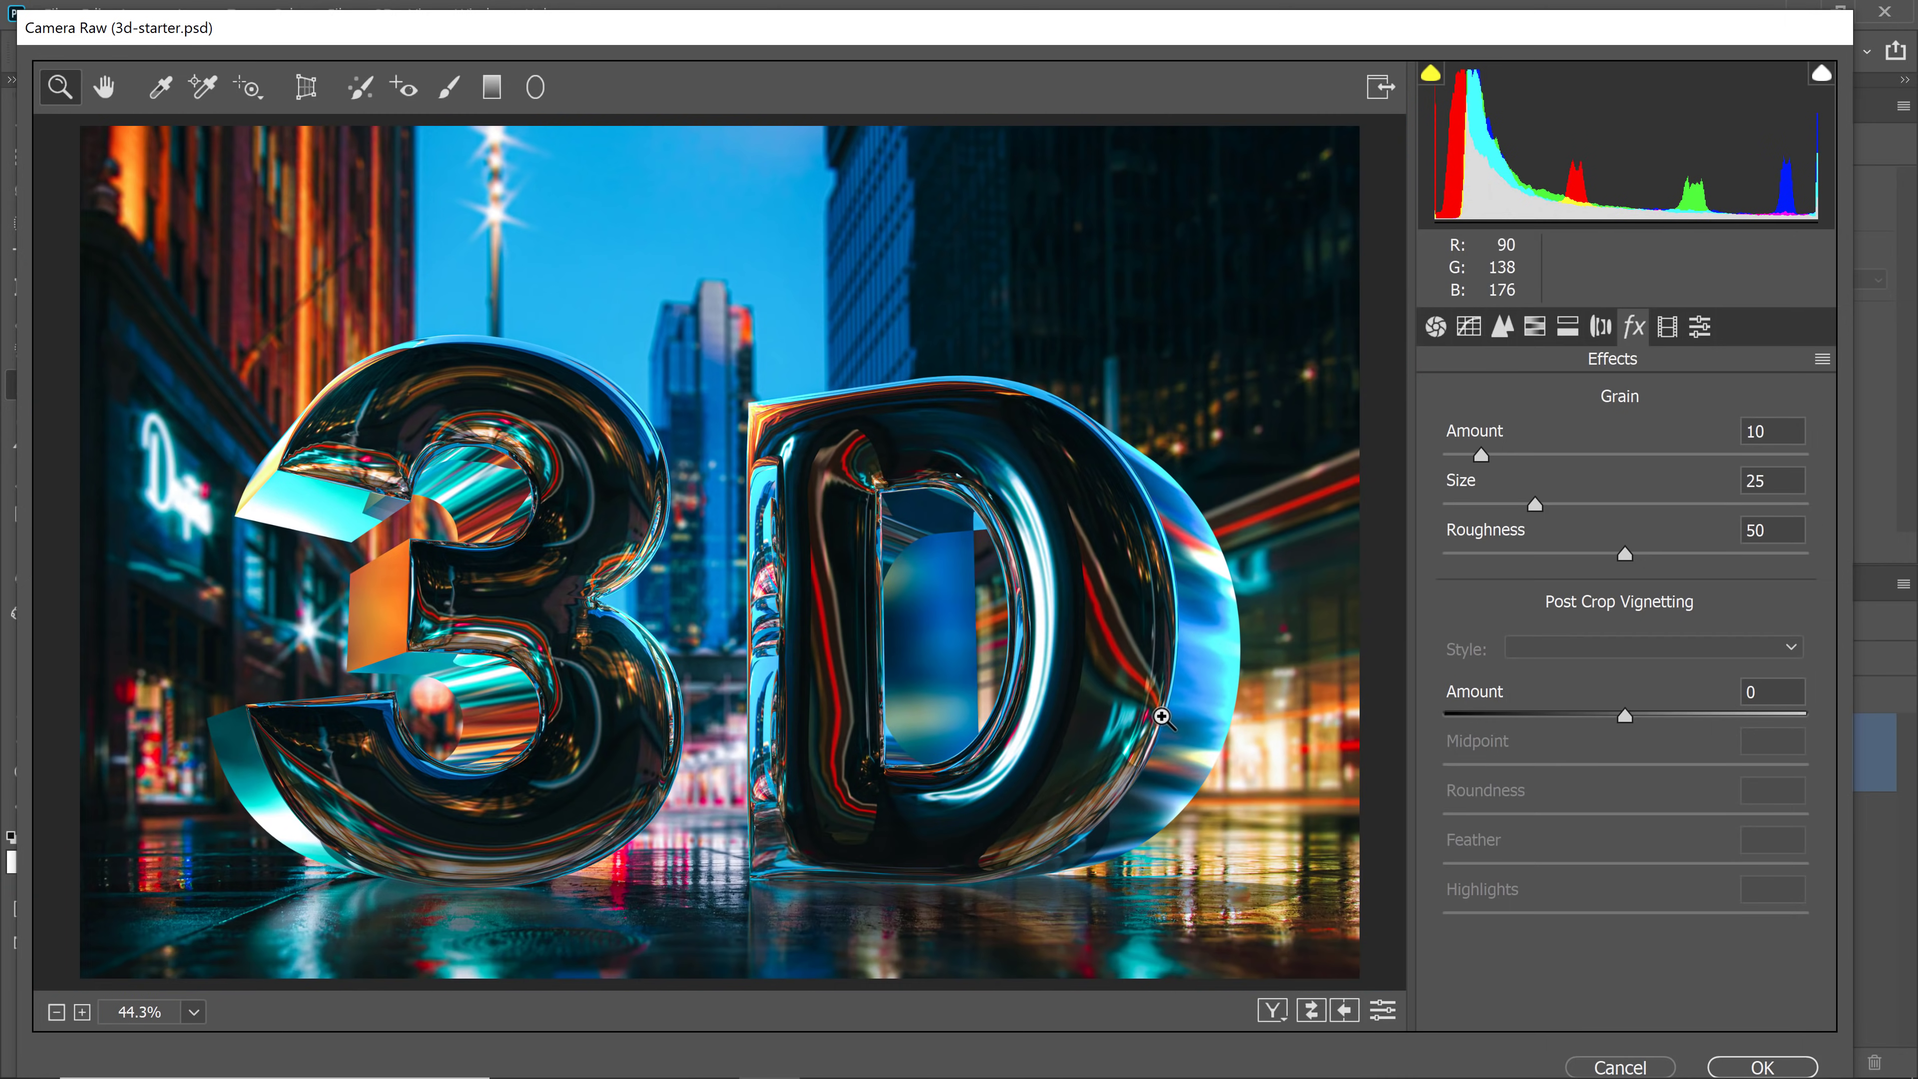
Add a post-crop vignette with Amount -15 and Highlights 100, apply the filter, and compare the image with the Smart Filters hidden
drag(1622, 714, 1518, 712)
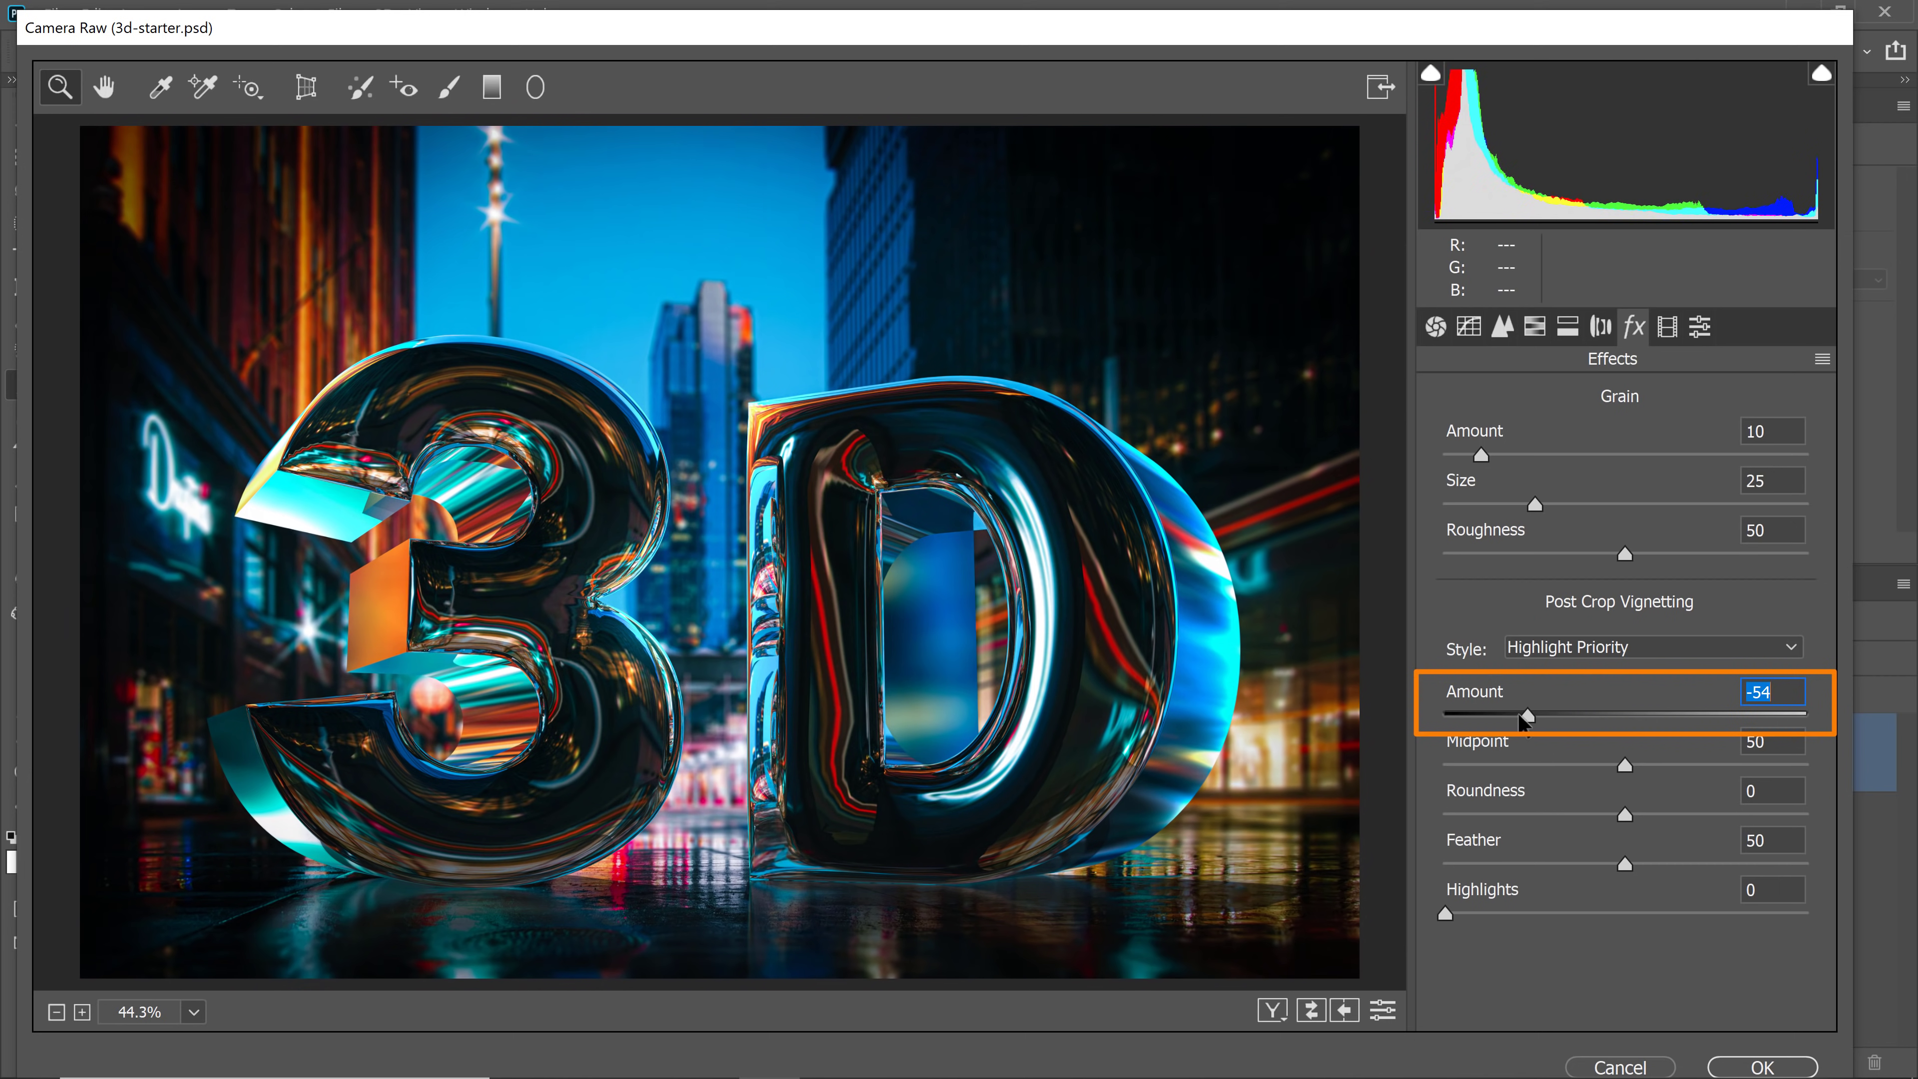
drag(1445, 914, 1885, 885)
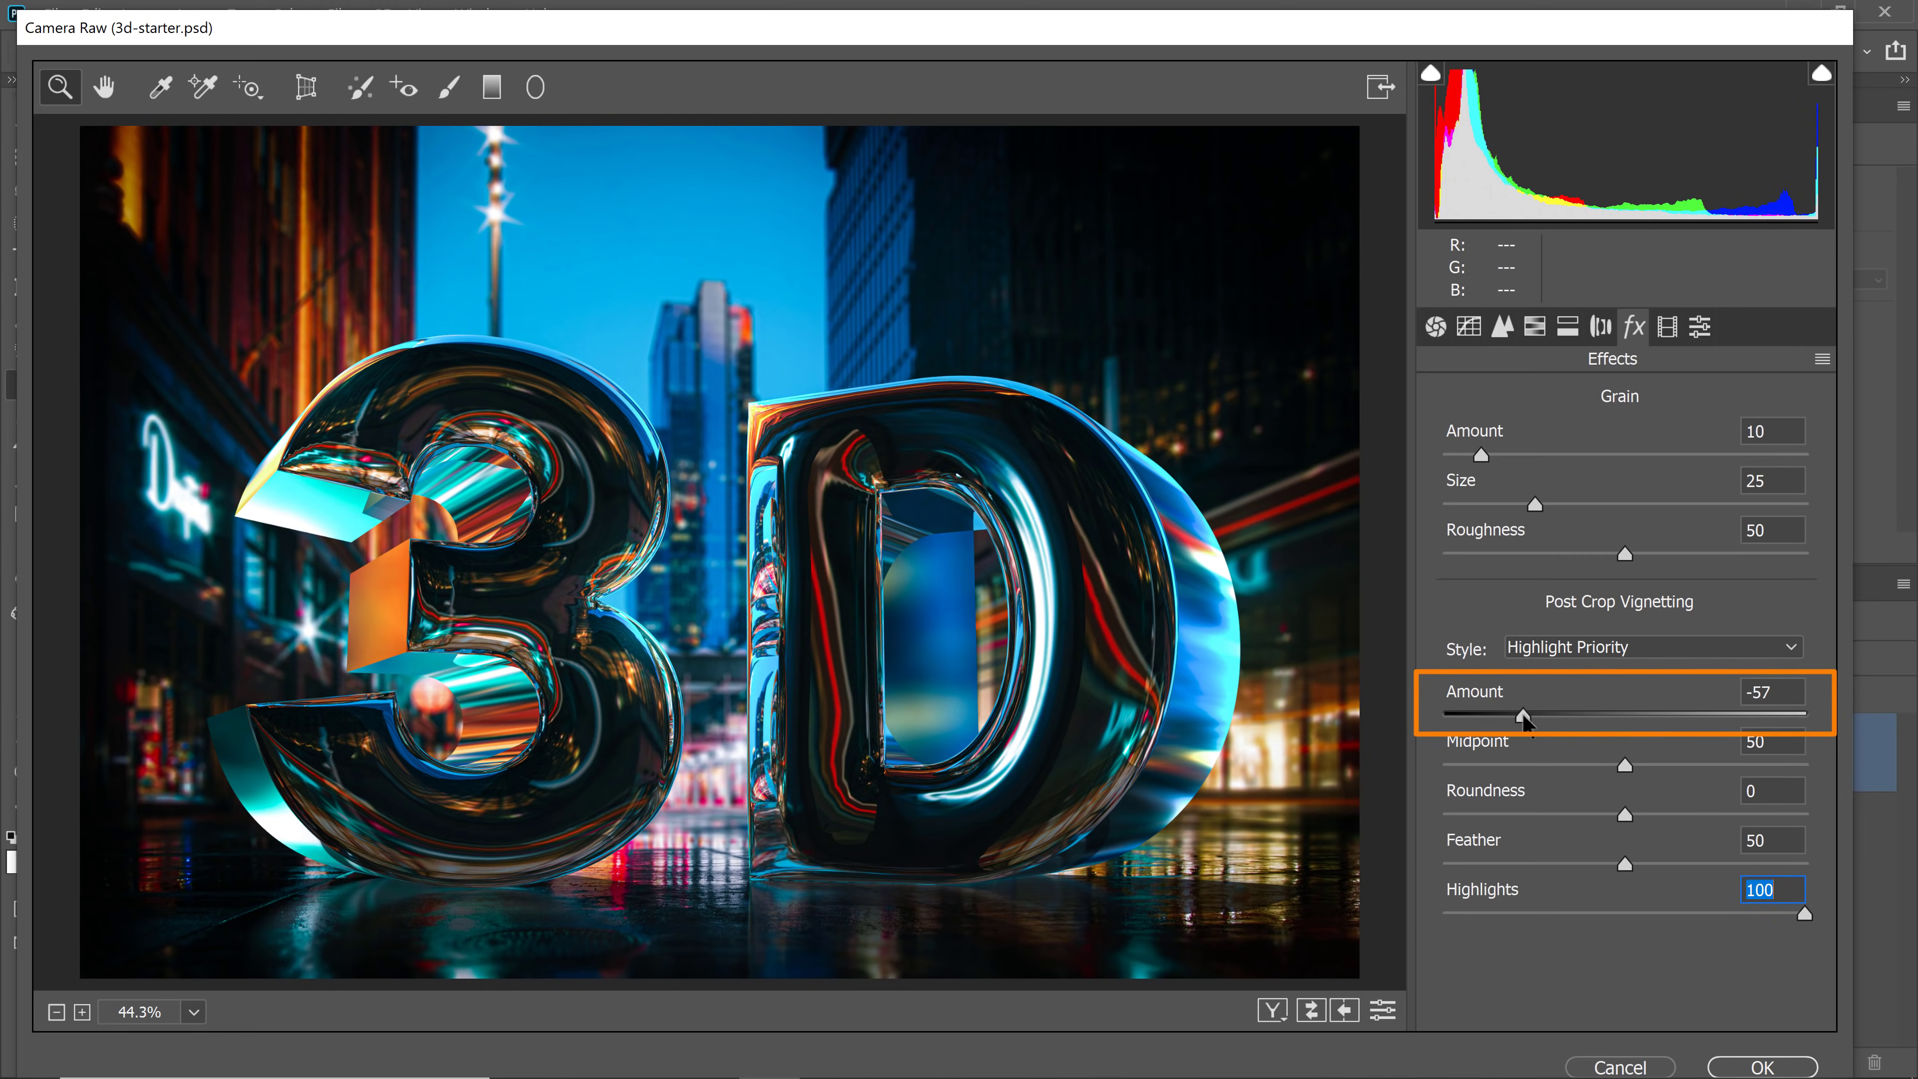
drag(1523, 712, 1594, 706)
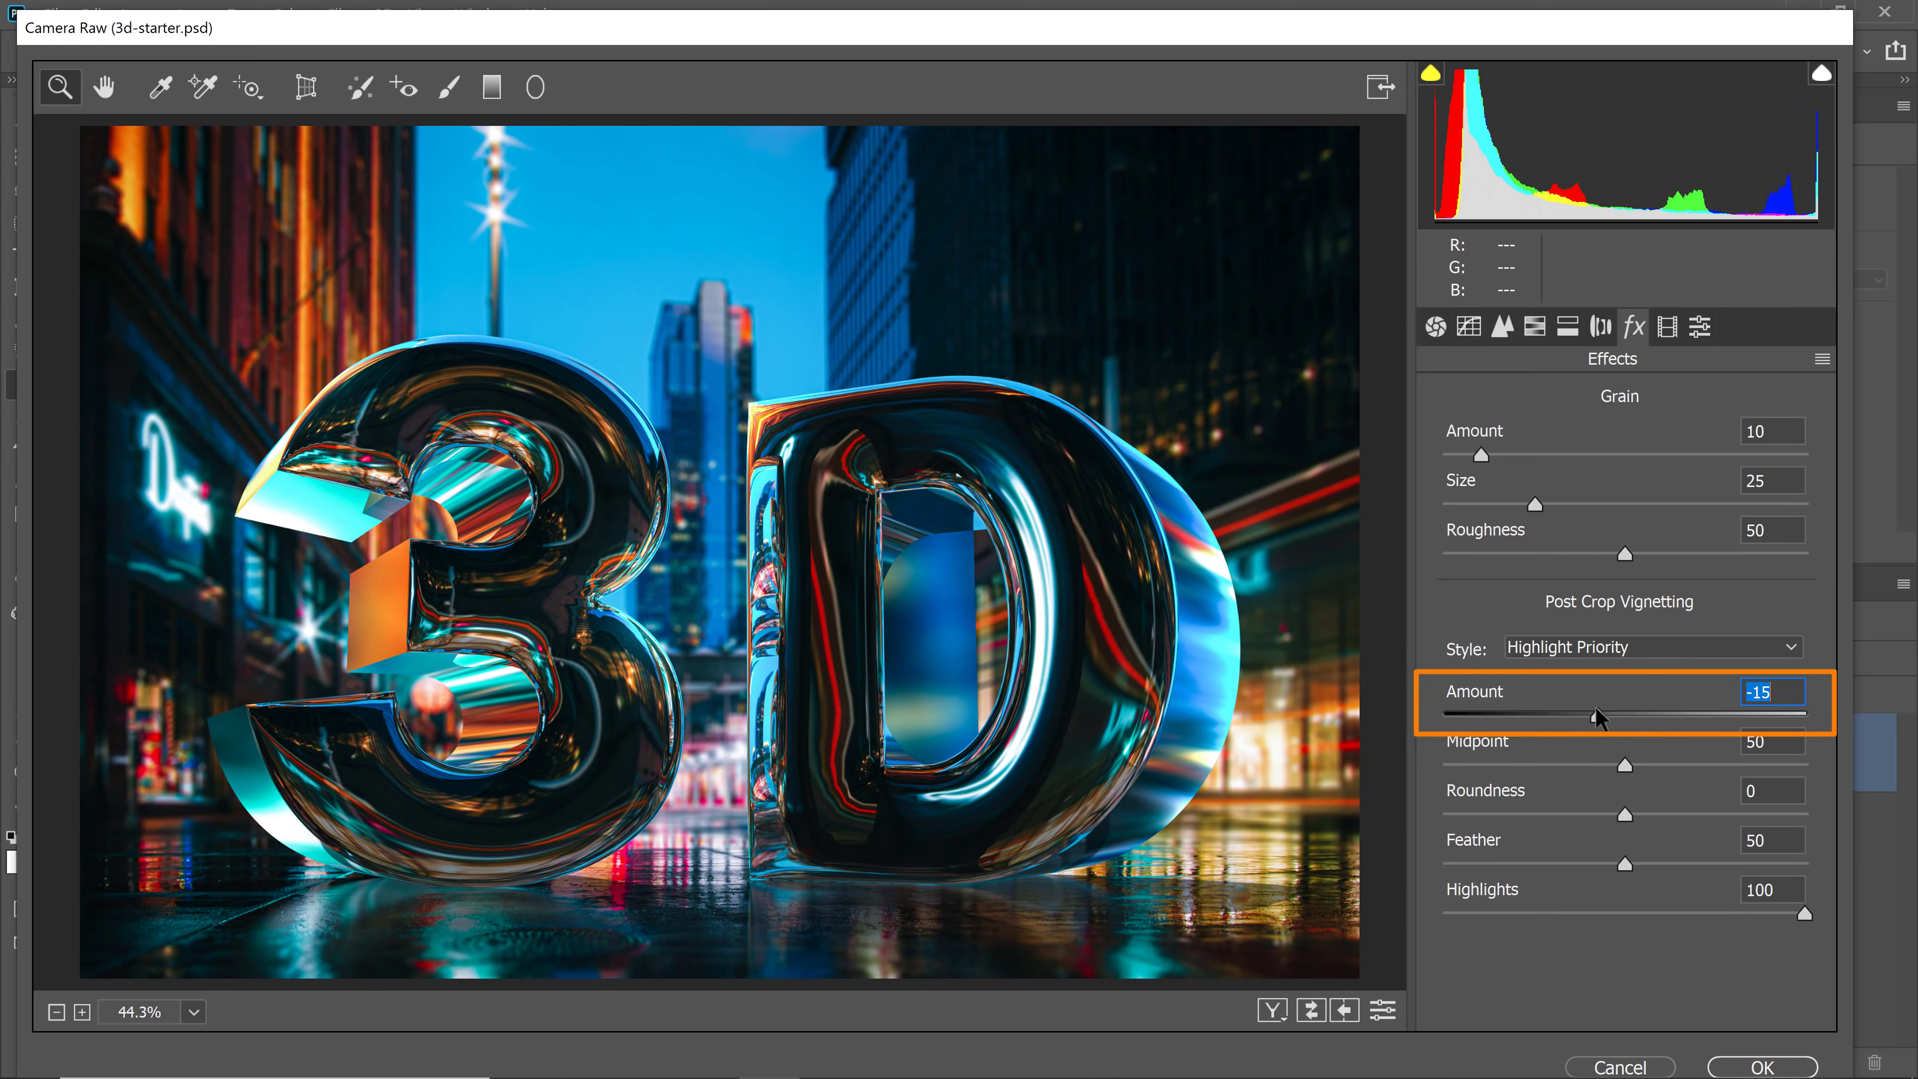
click(1760, 1066)
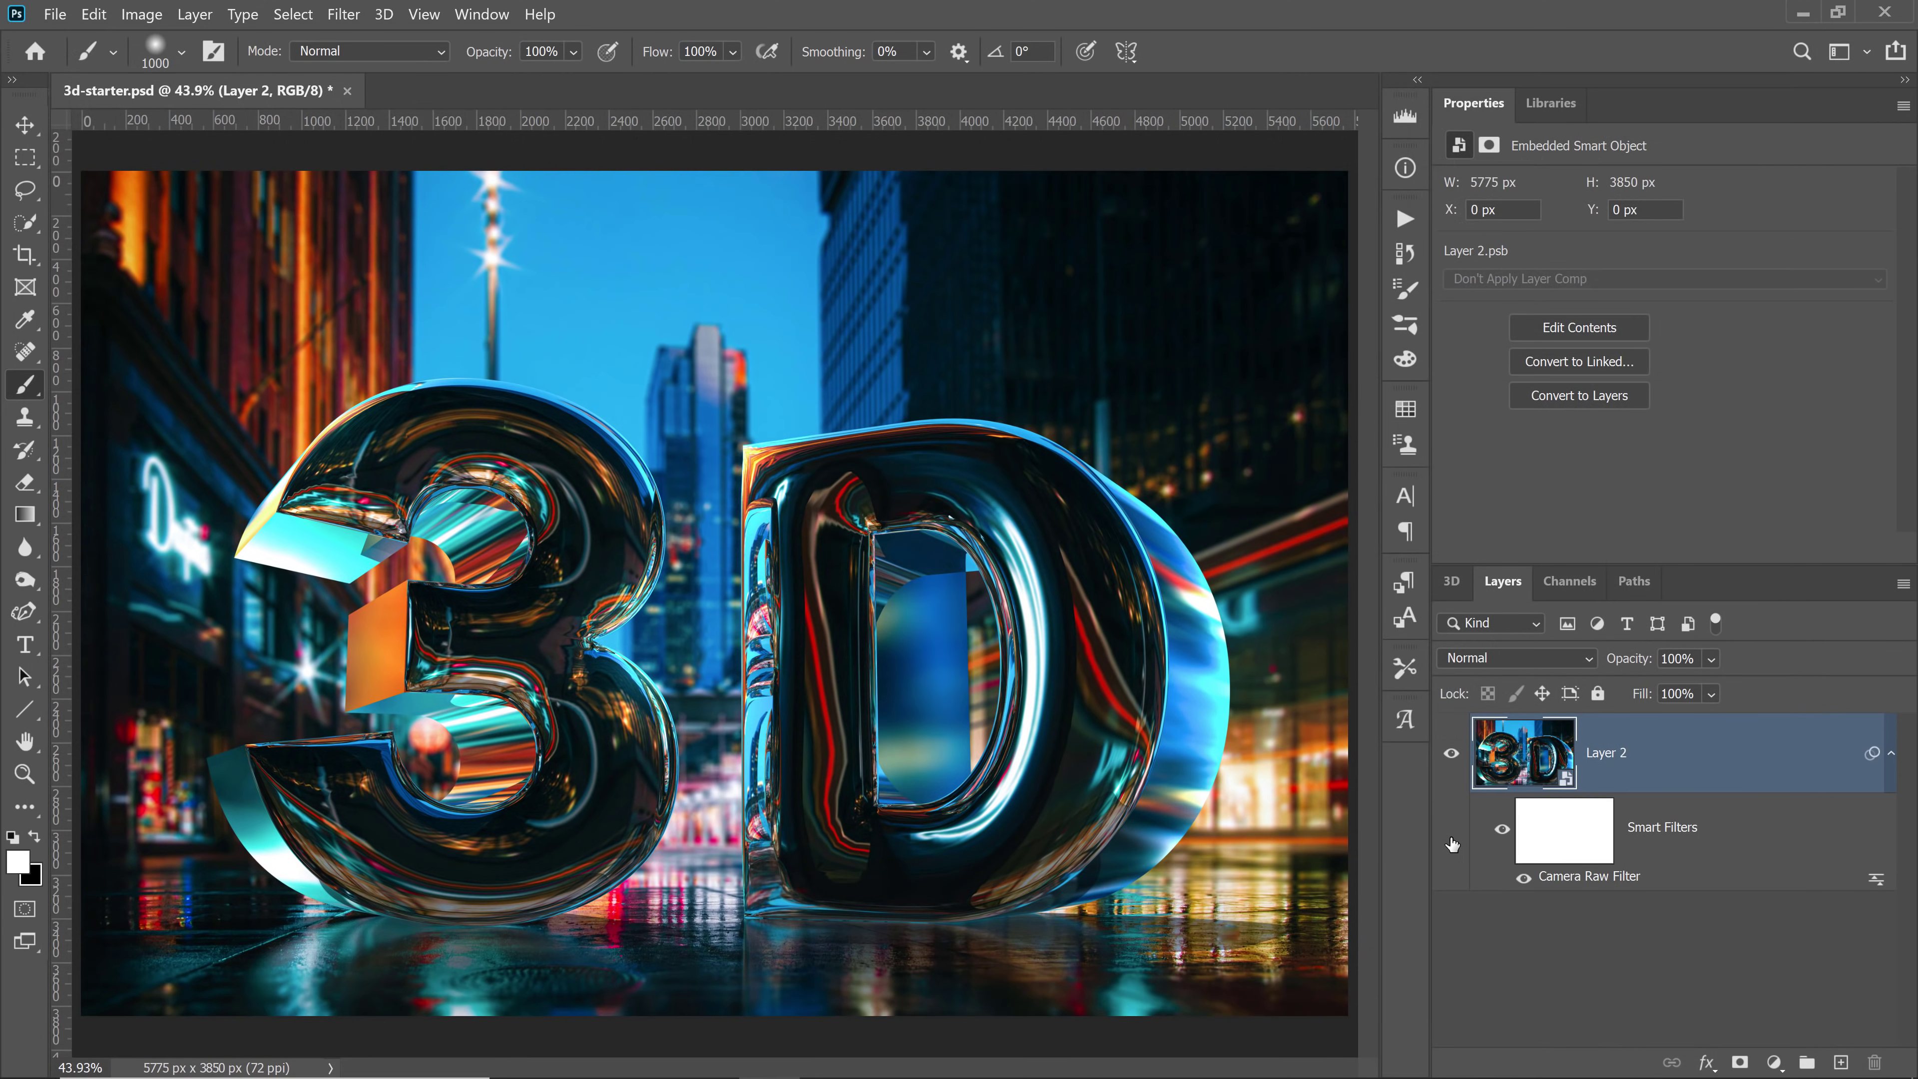
click(1501, 832)
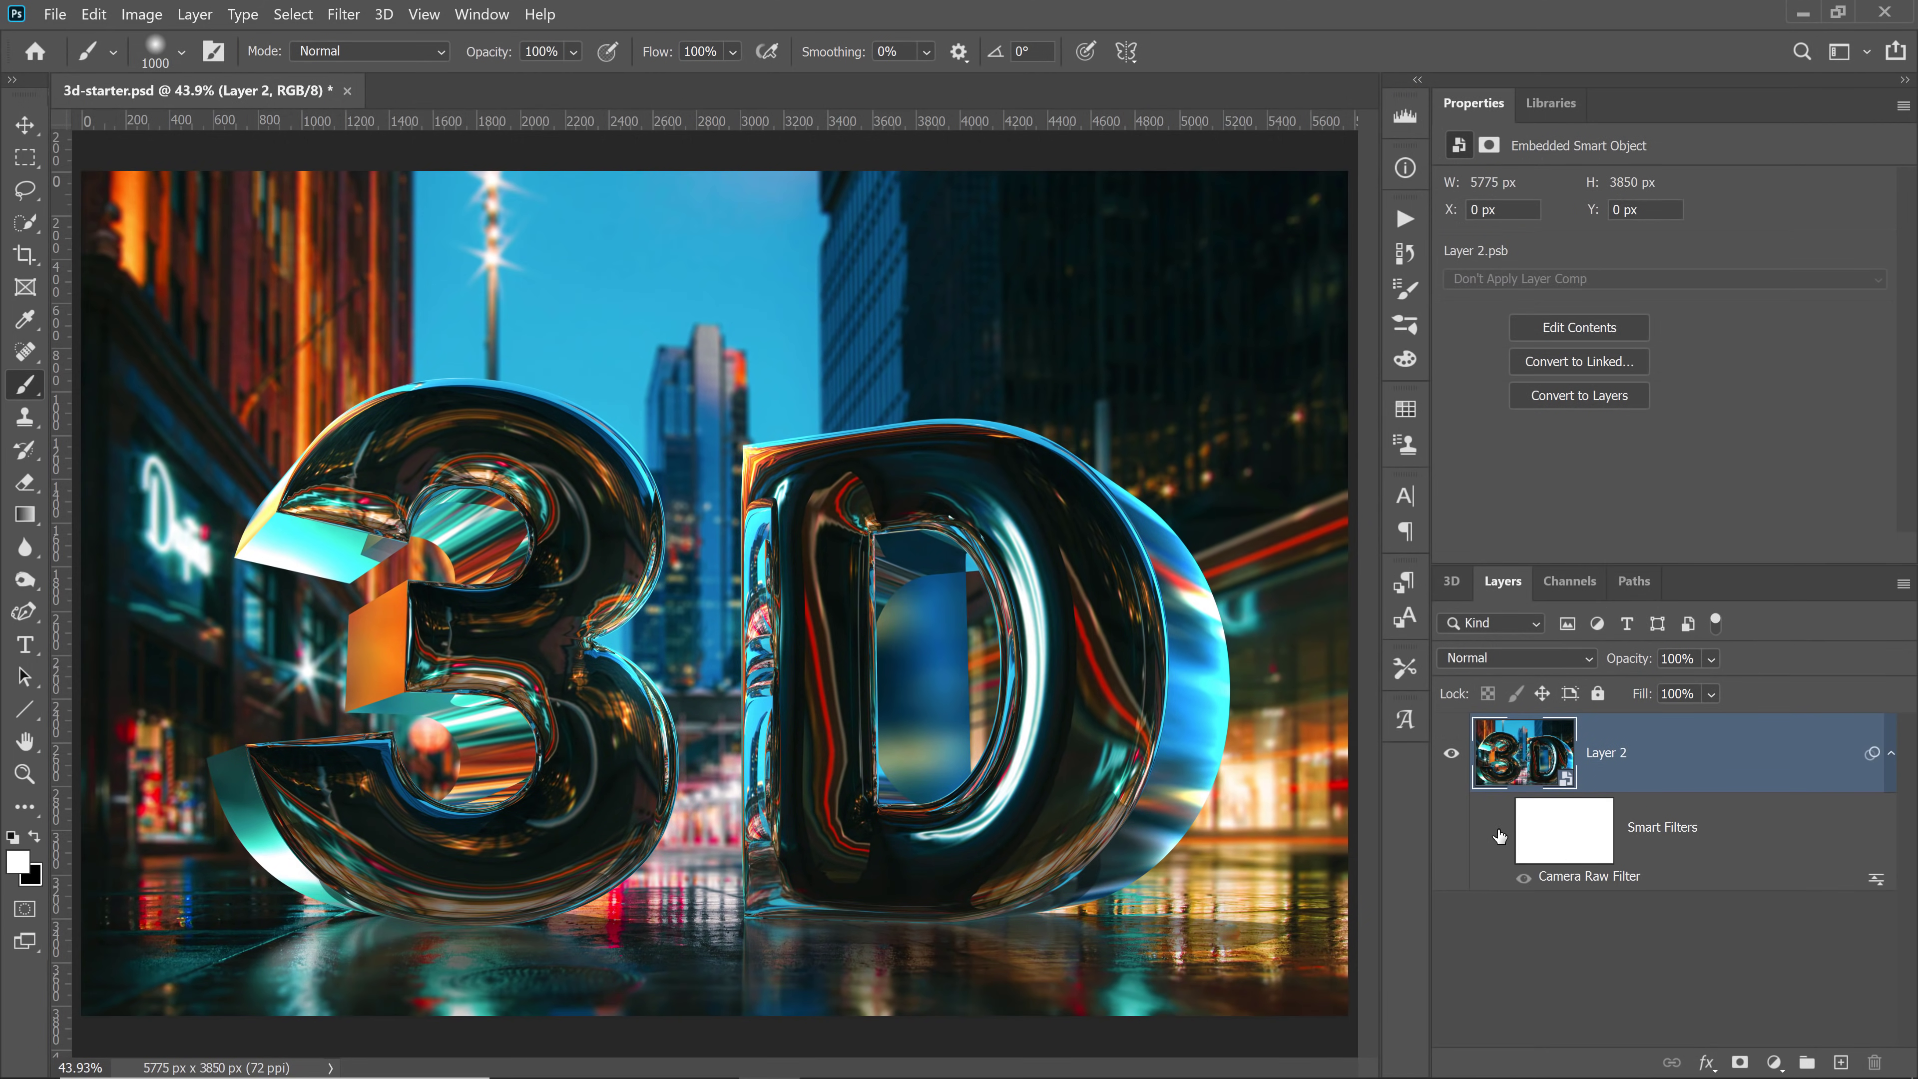
click(1501, 831)
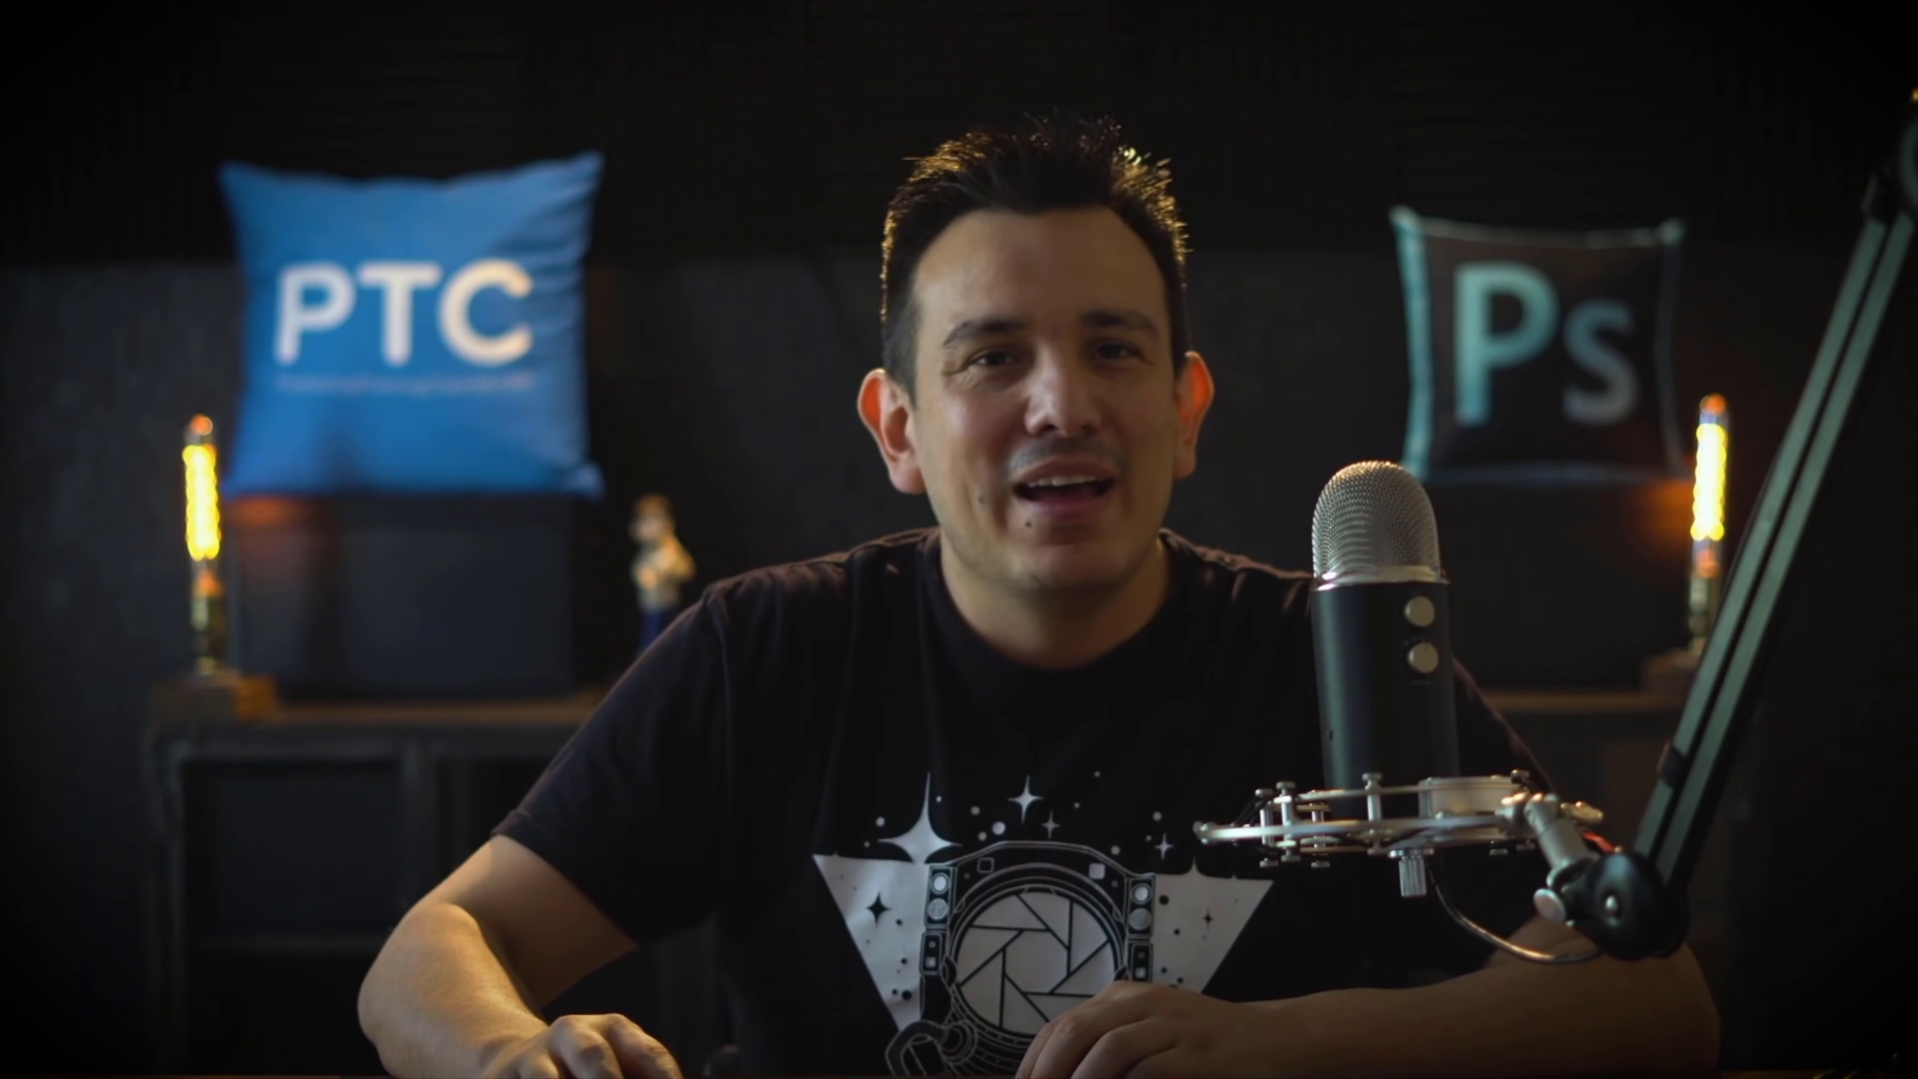